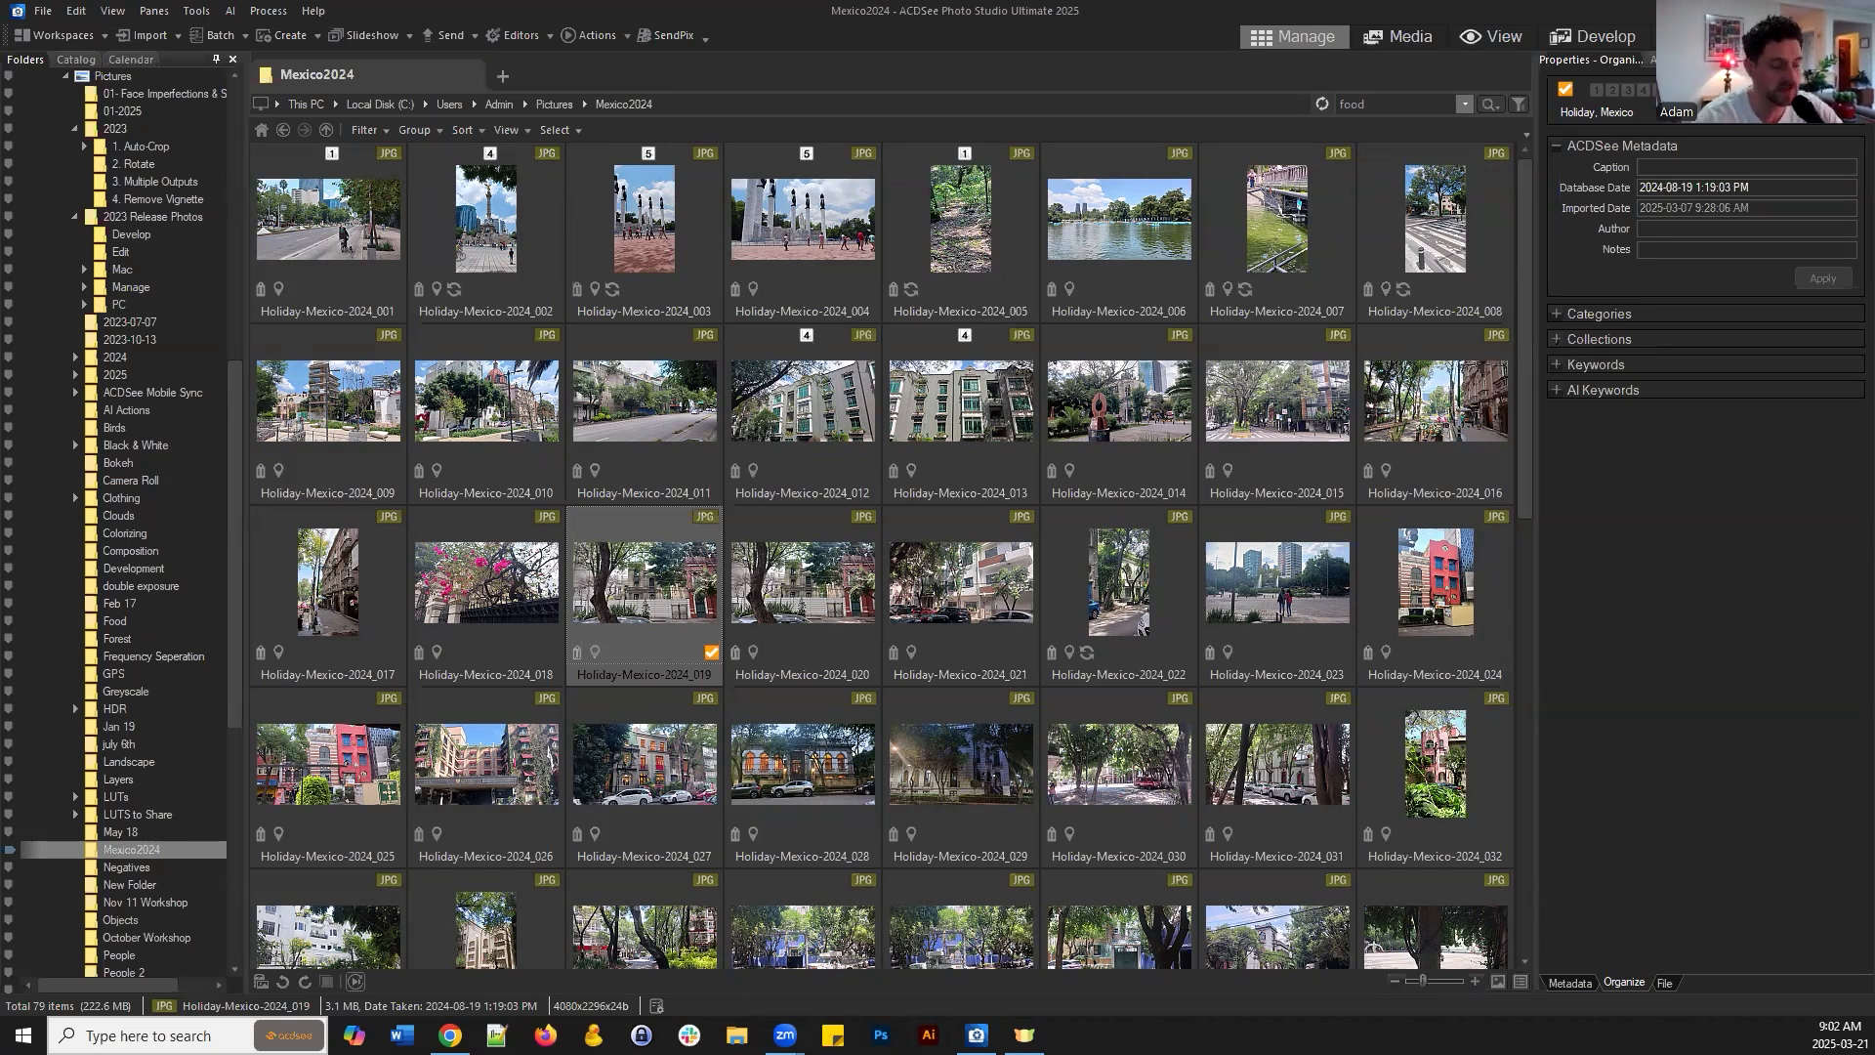
pyautogui.click(1833, 597)
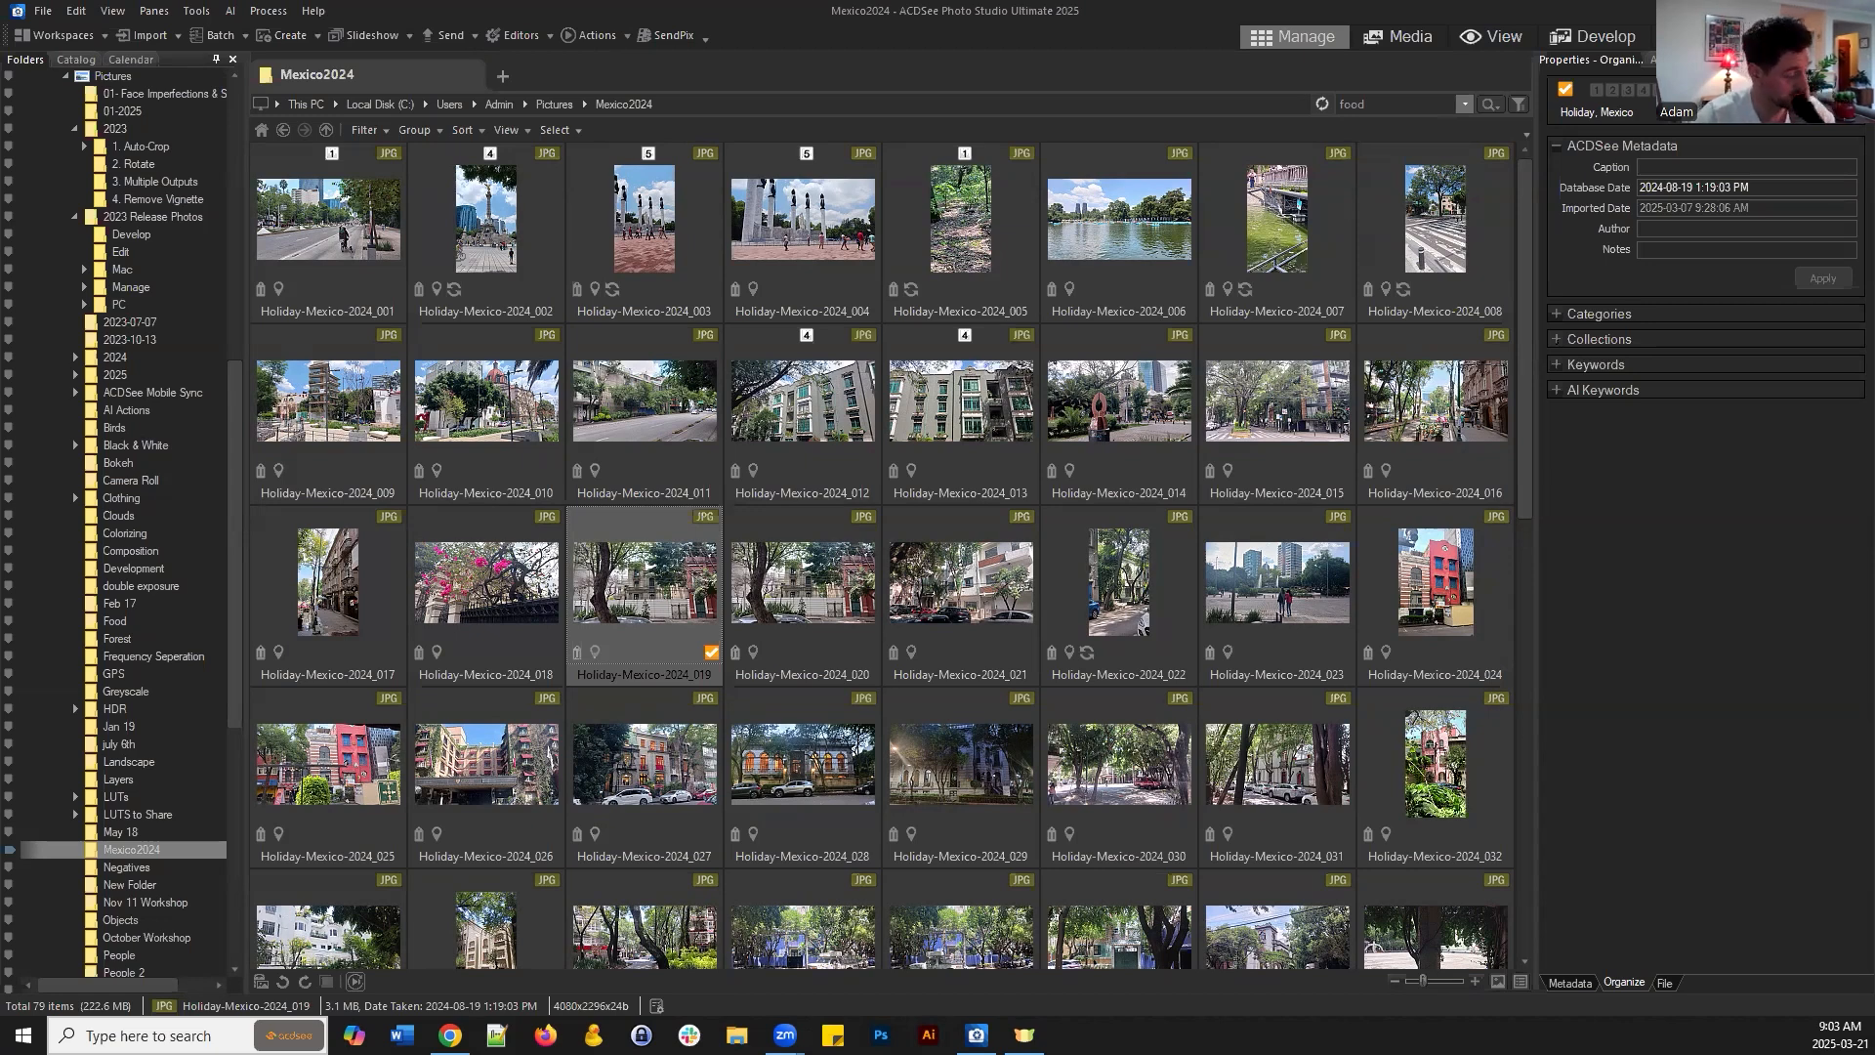
pyautogui.click(1625, 508)
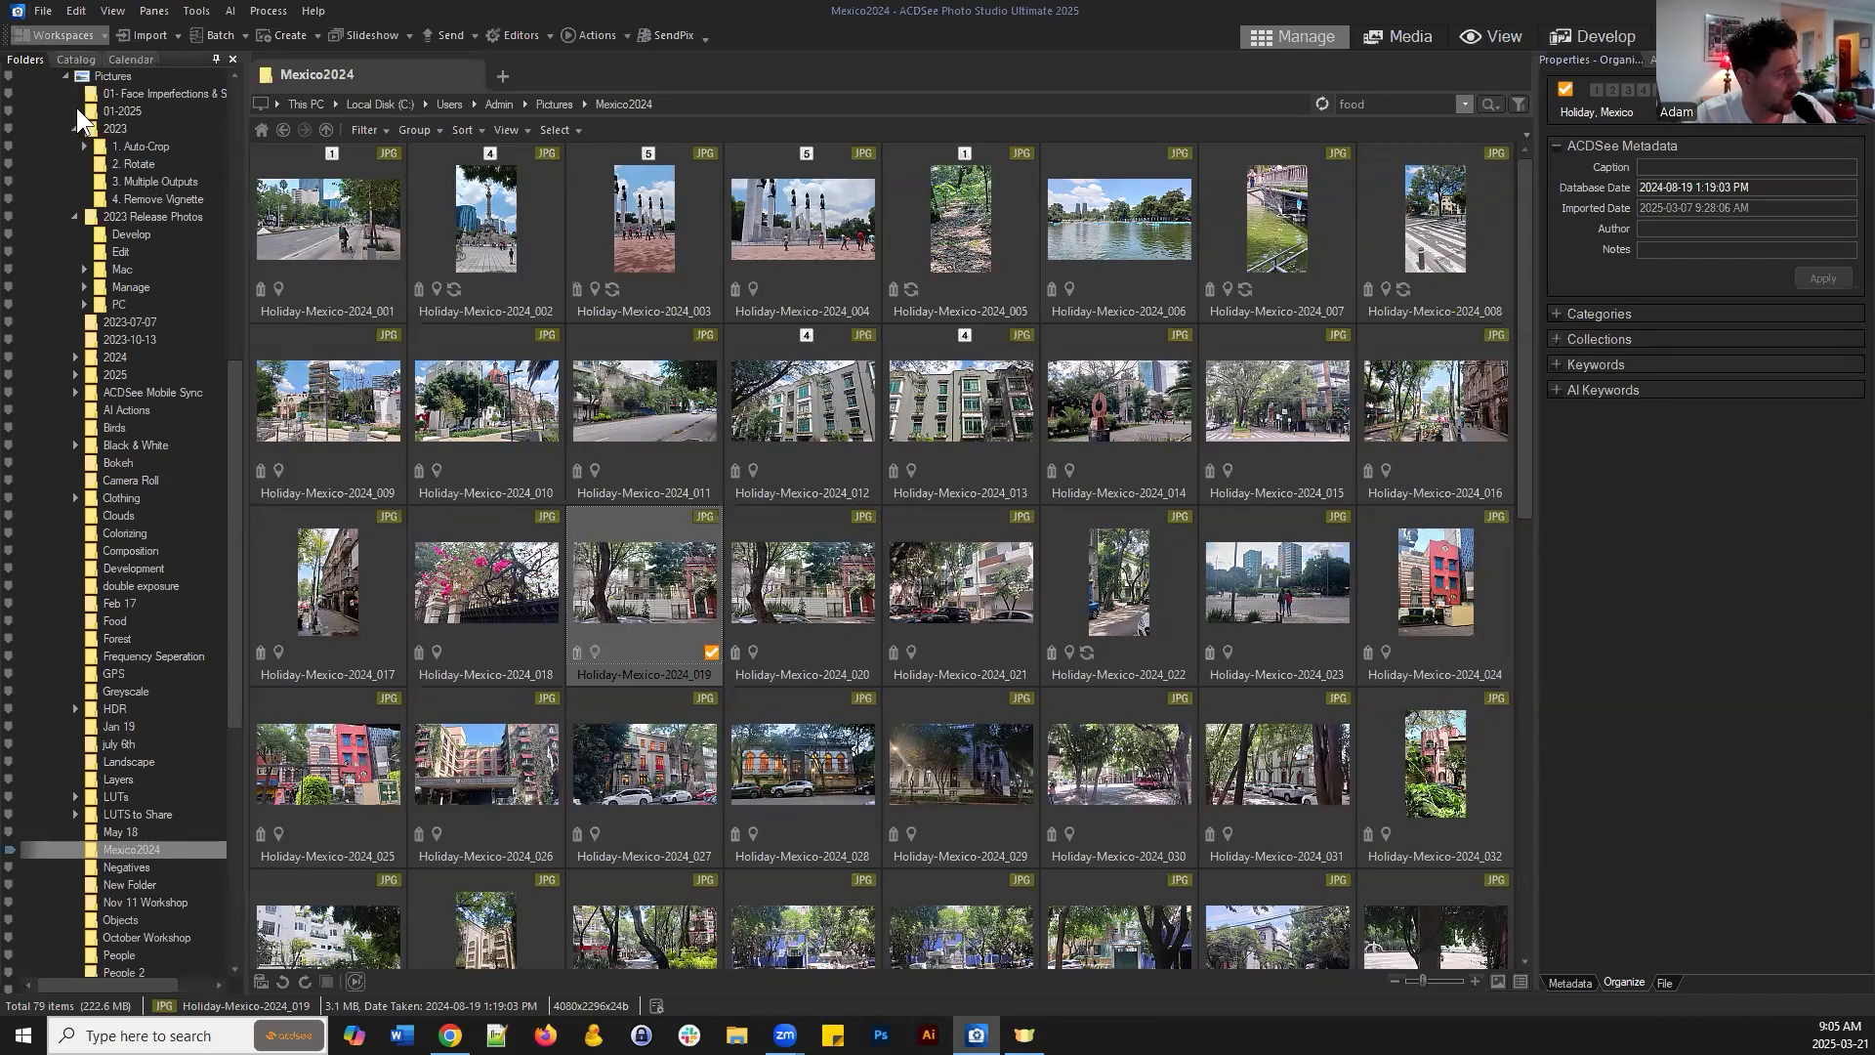
pyautogui.scroll(-3, 811, 473)
pyautogui.scroll(3, 811, 473)
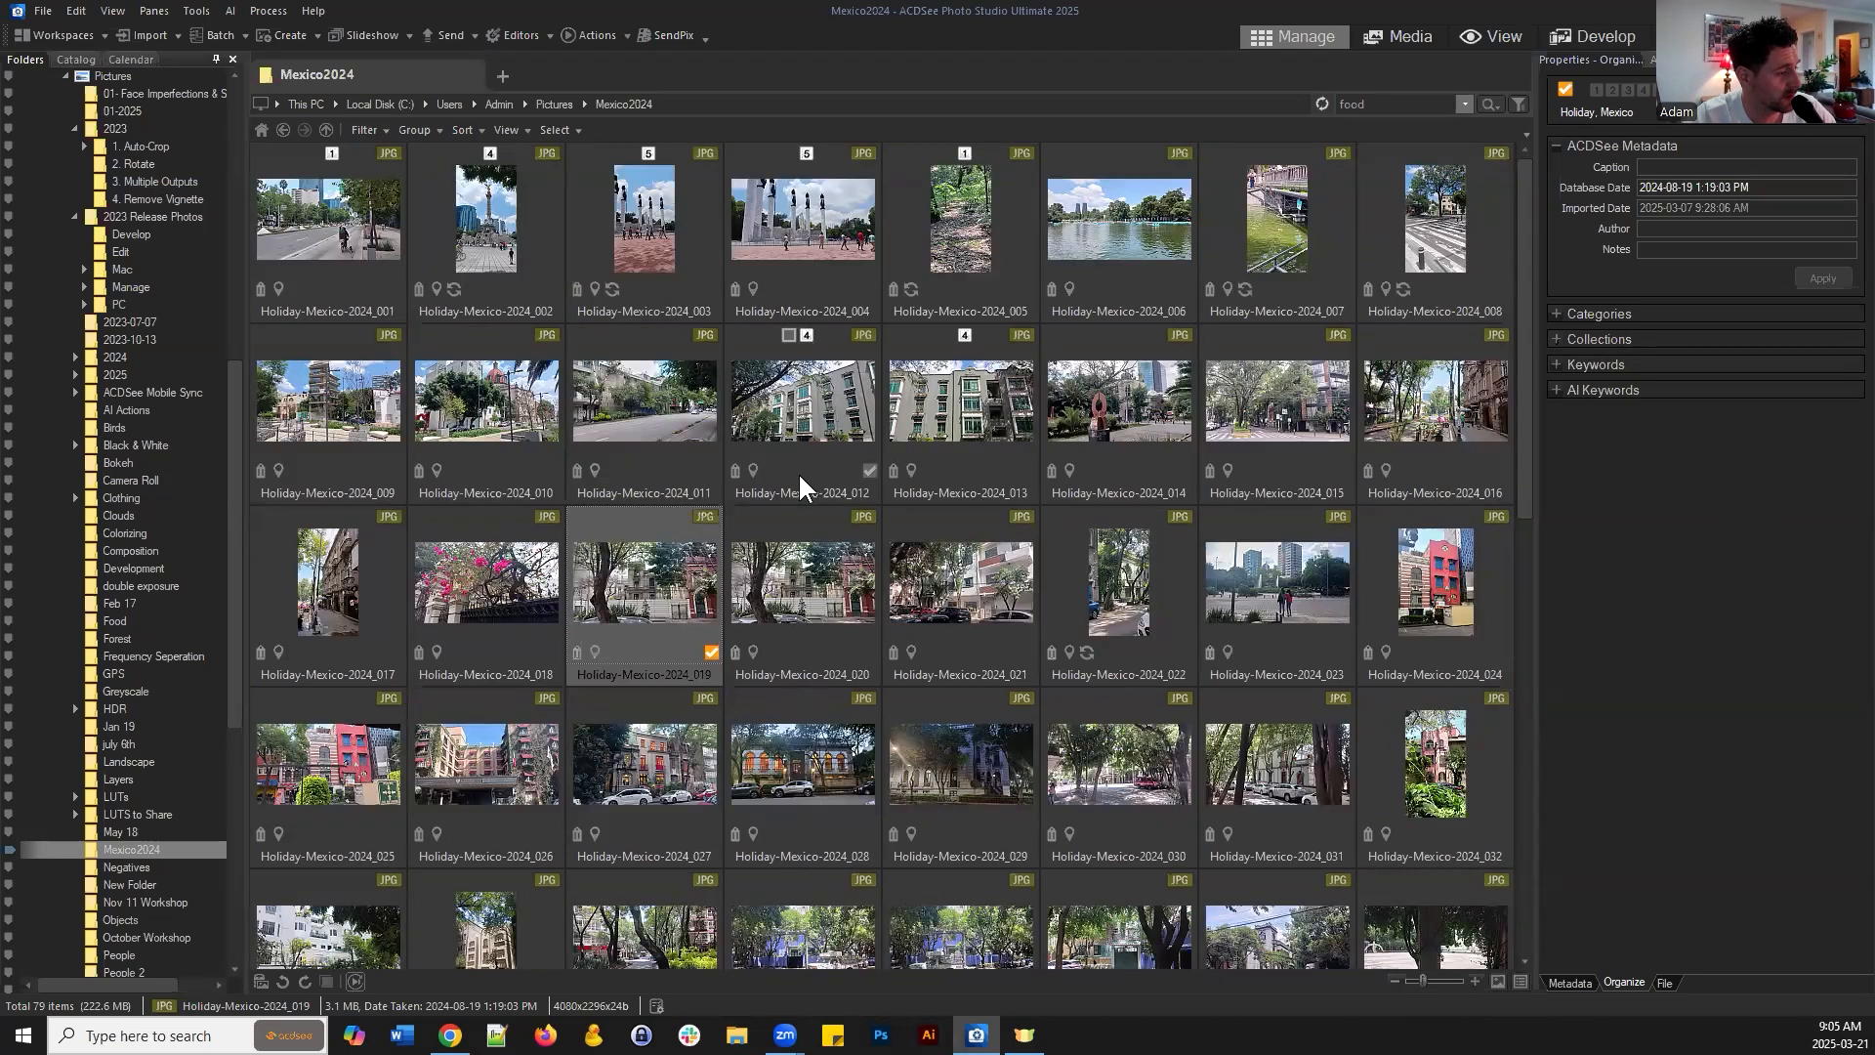
# Open the New Image dialog and examine its name and width settings
pyautogui.click(42, 9)
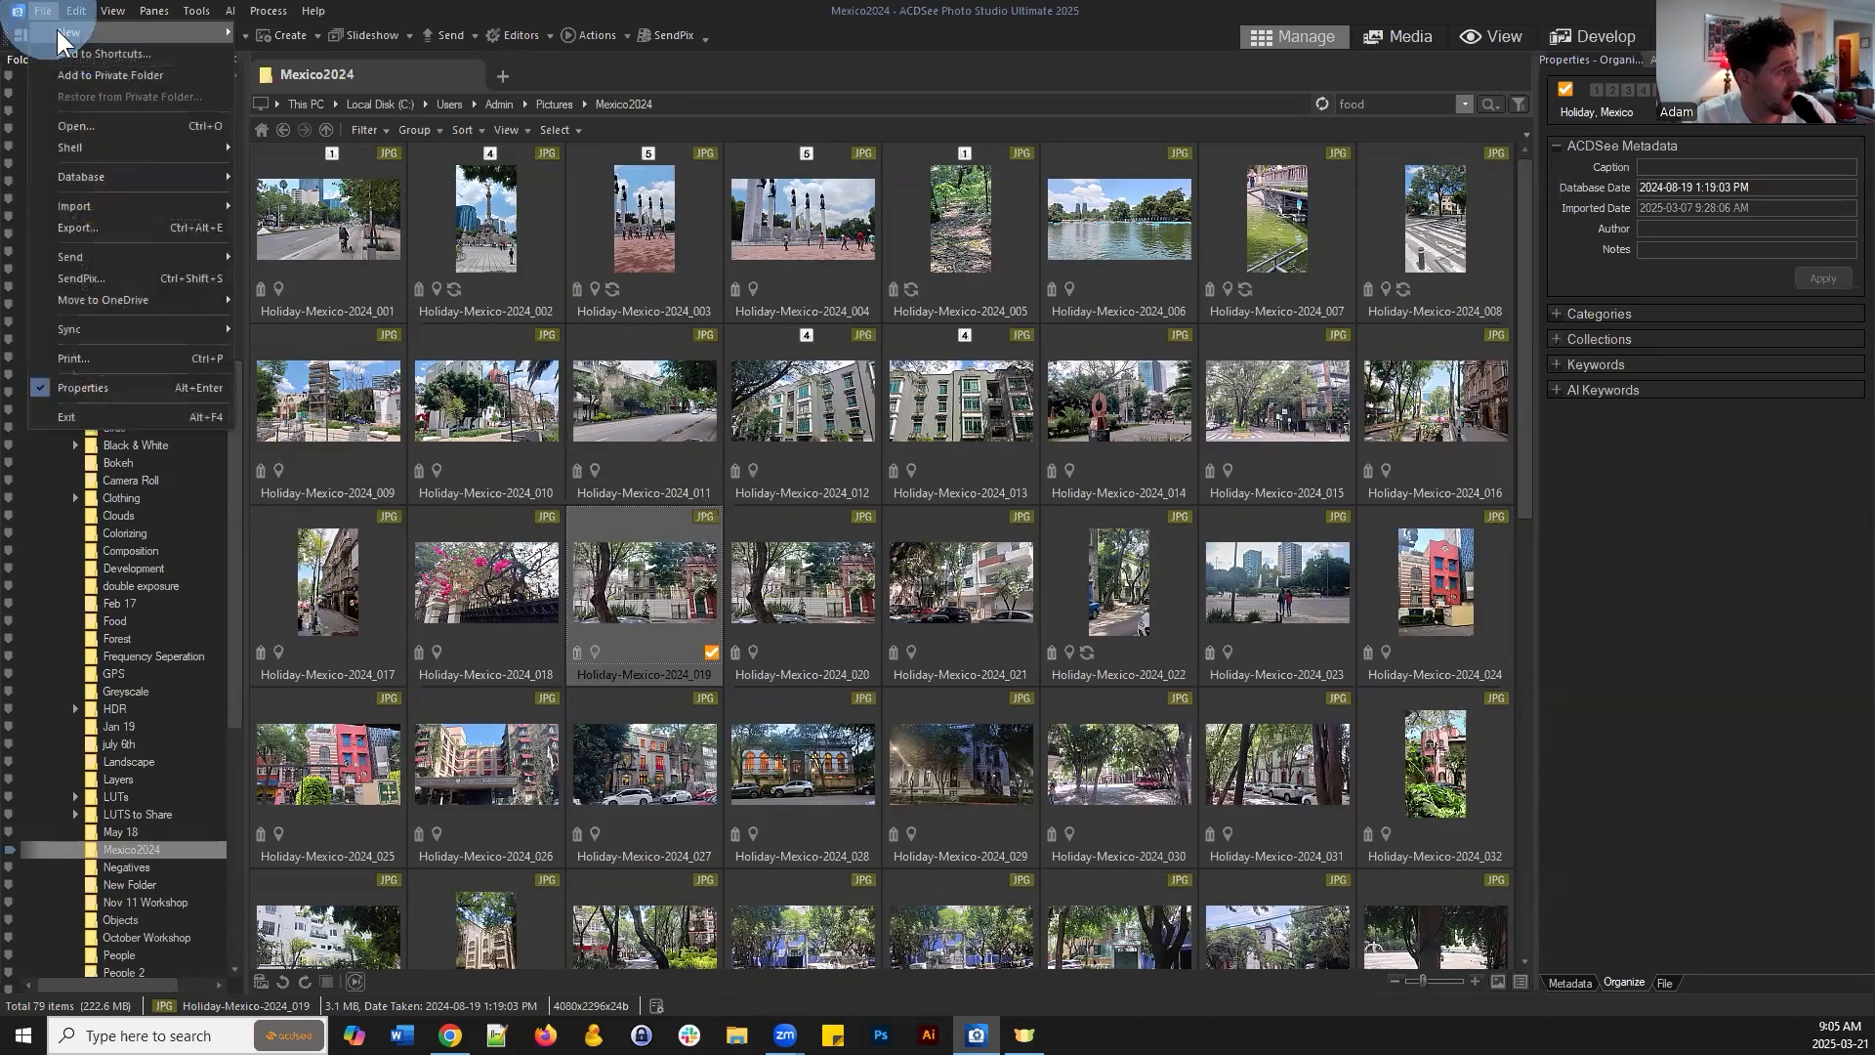
pyautogui.moveTo(202, 35)
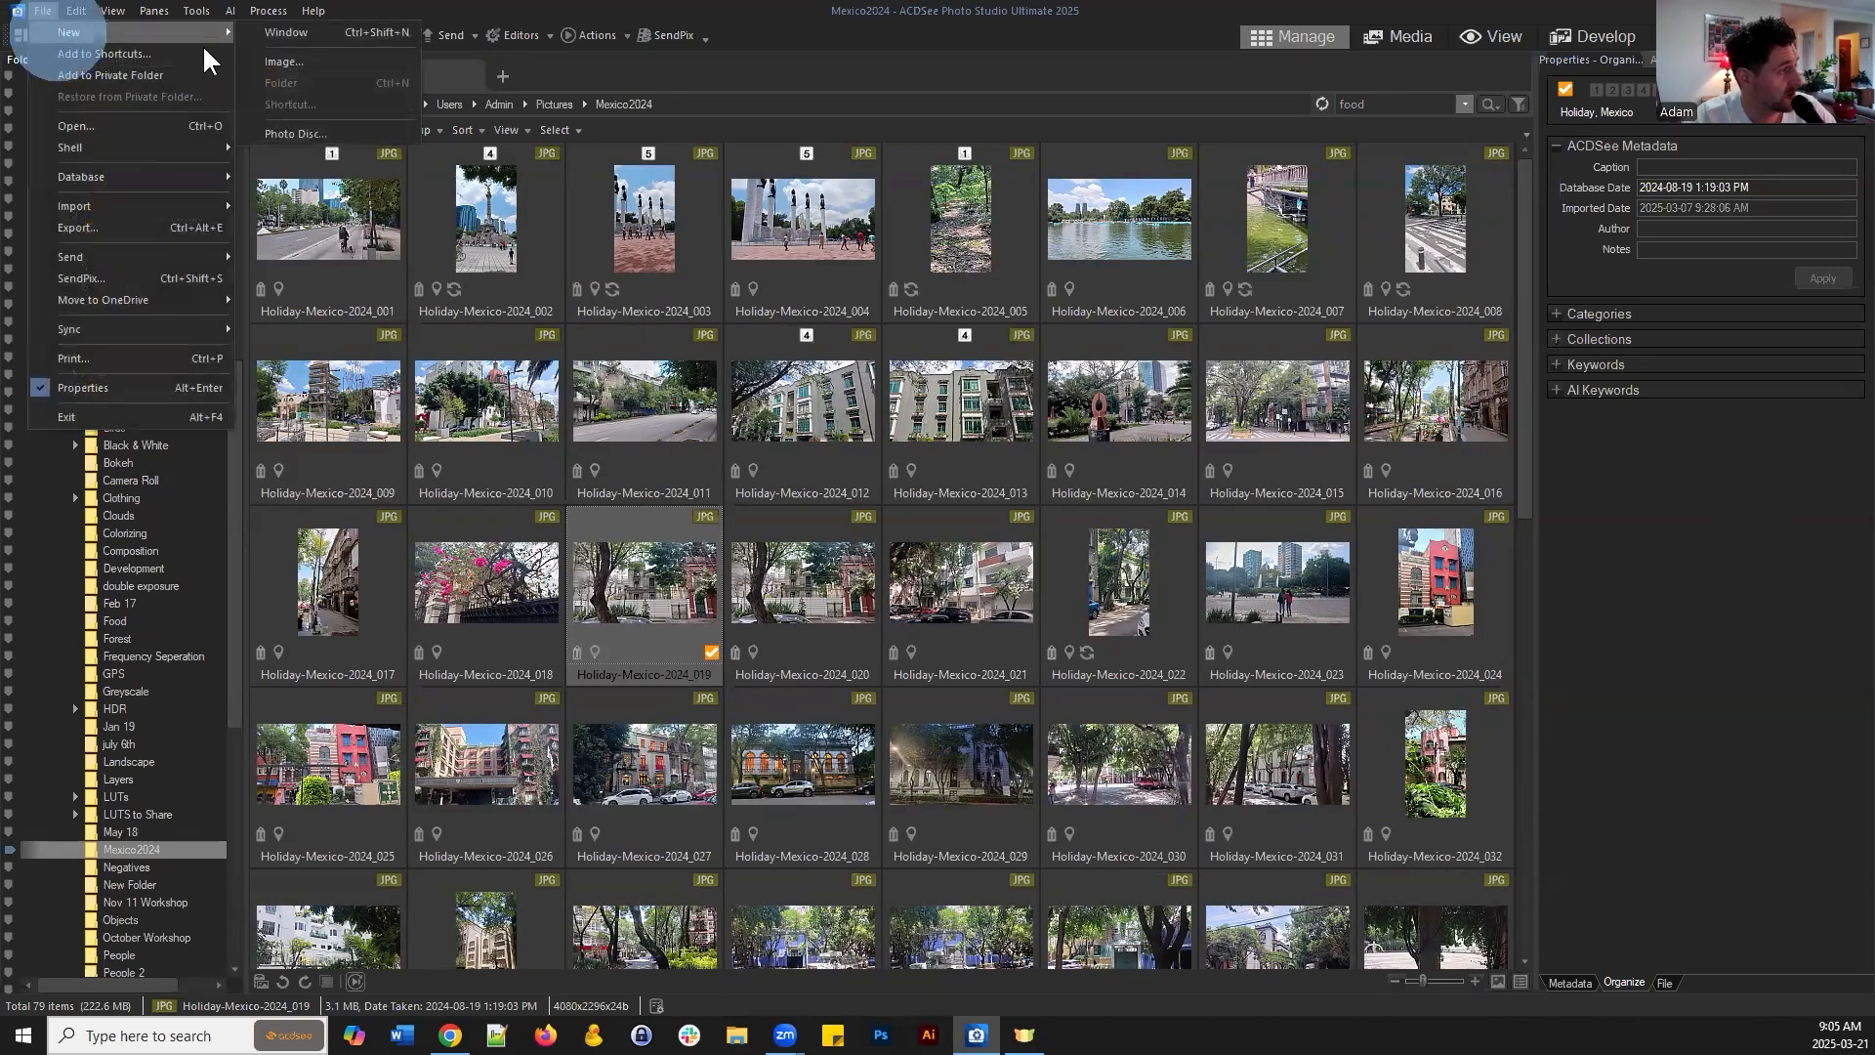
pyautogui.click(308, 61)
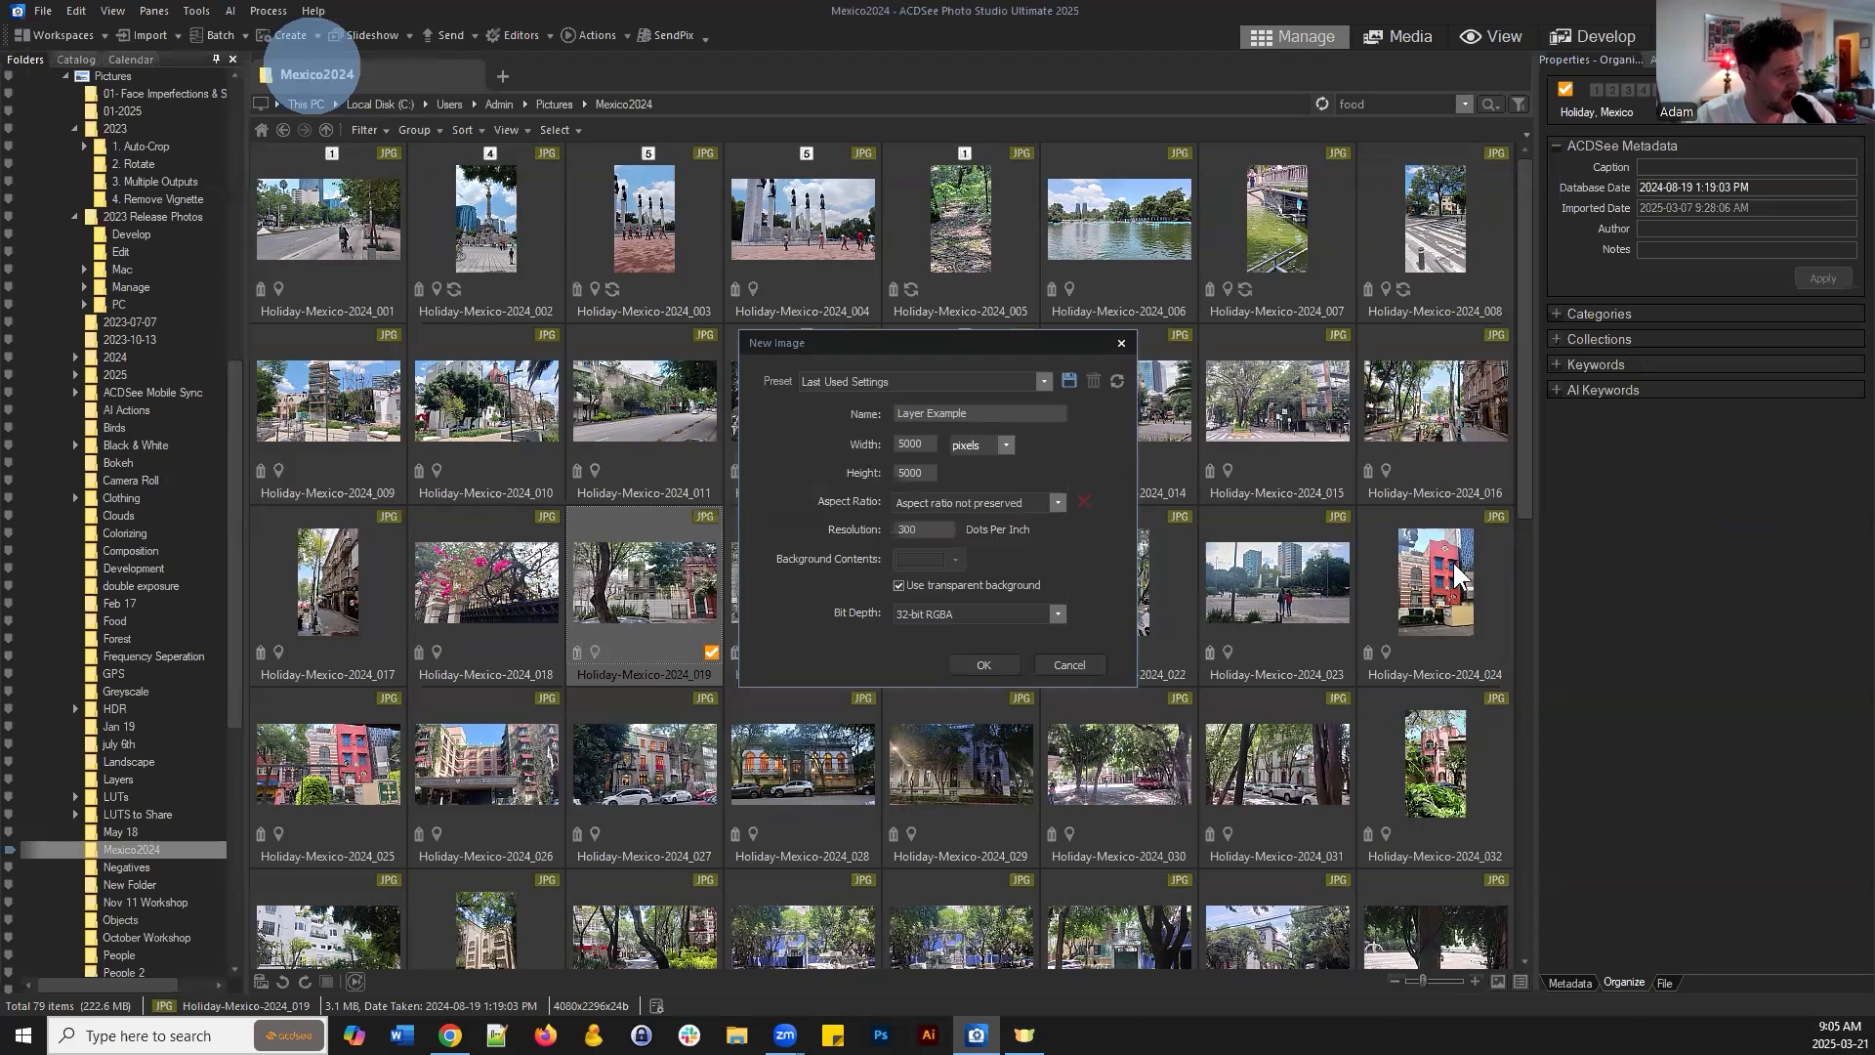
pyautogui.moveTo(918, 343); pyautogui.dragTo(864, 343)
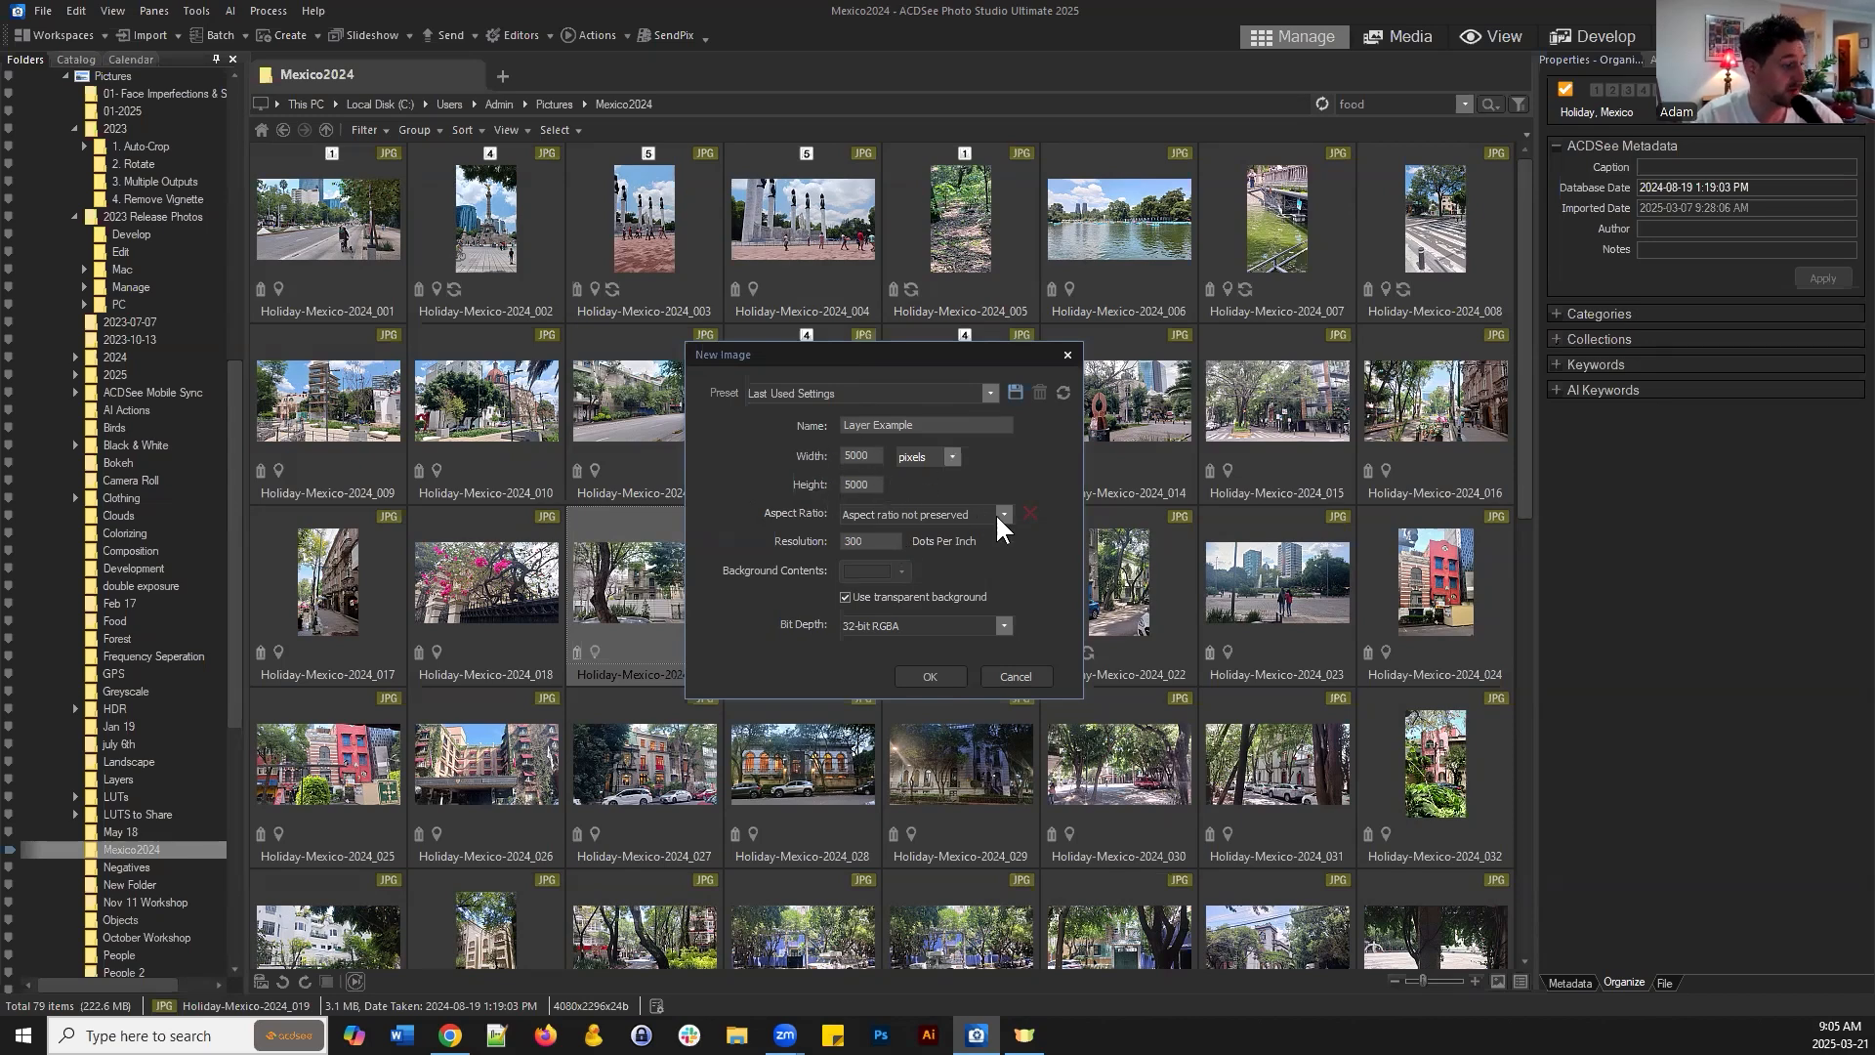
pyautogui.moveTo(902, 355); pyautogui.dragTo(921, 334)
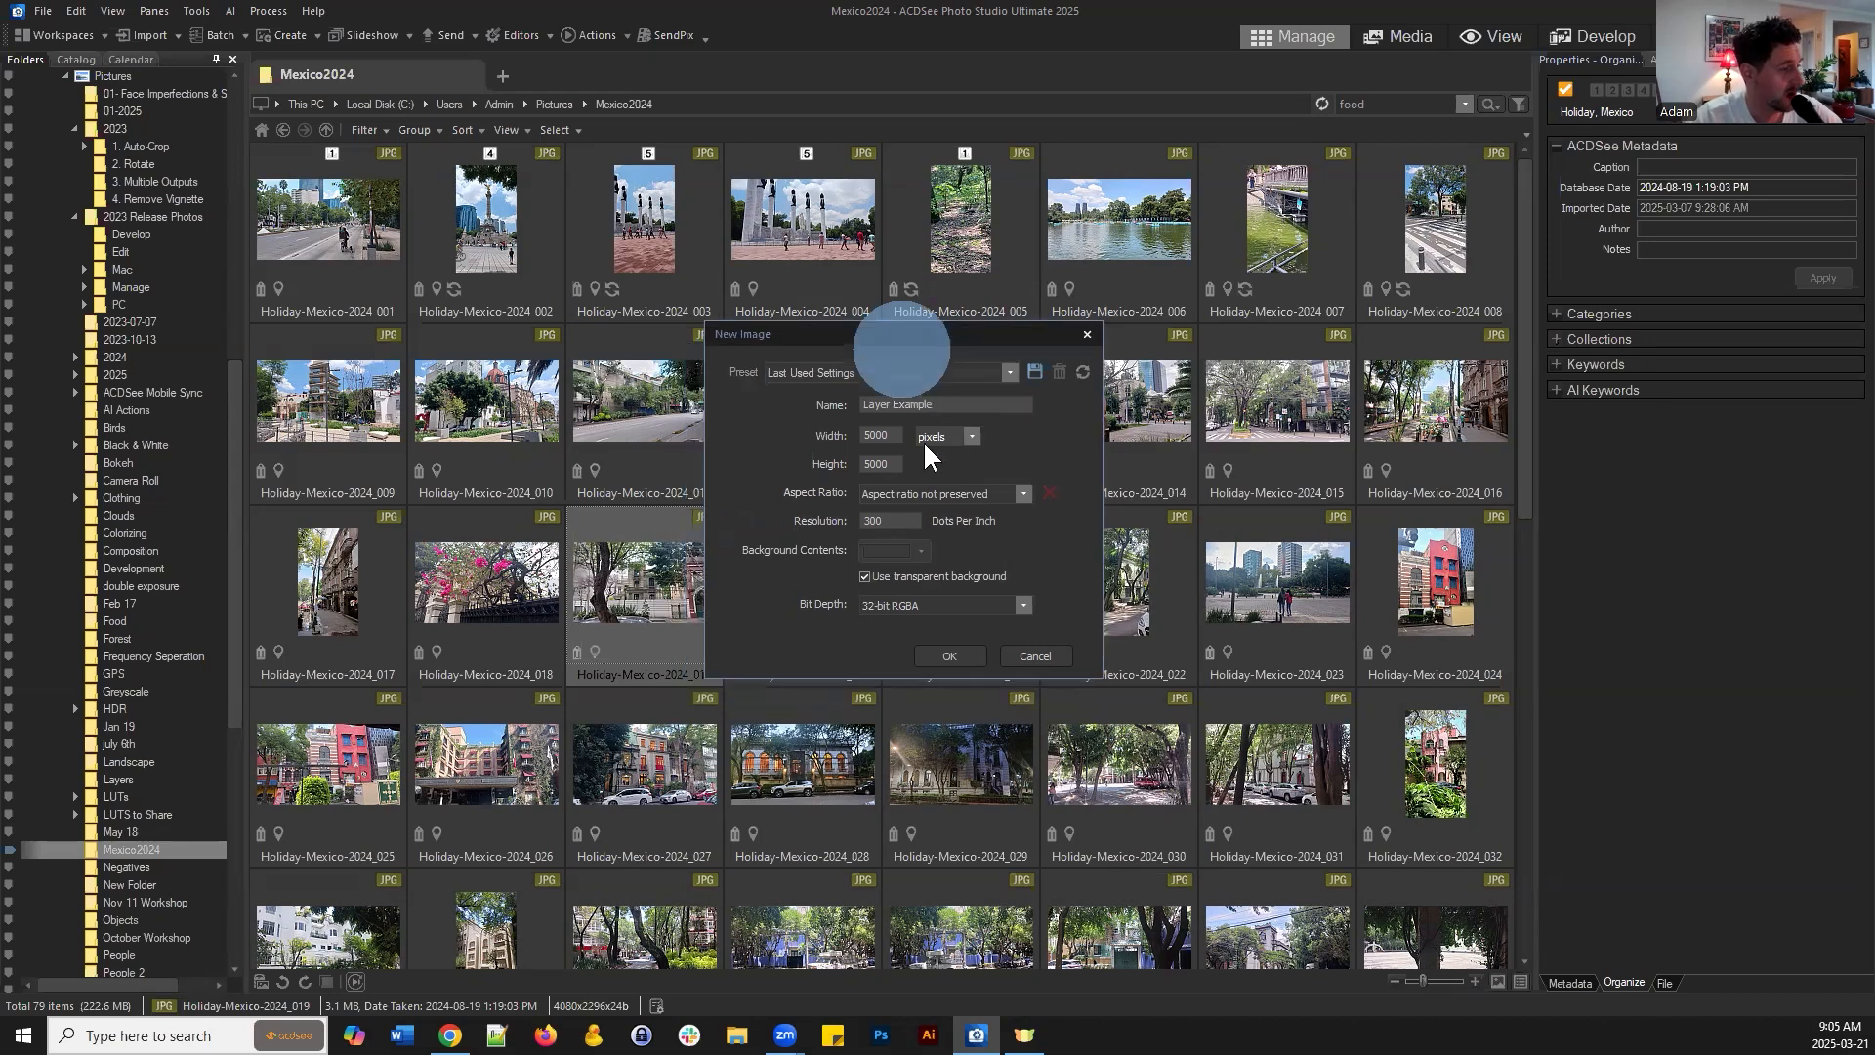
pyautogui.doubleClick(878, 434)
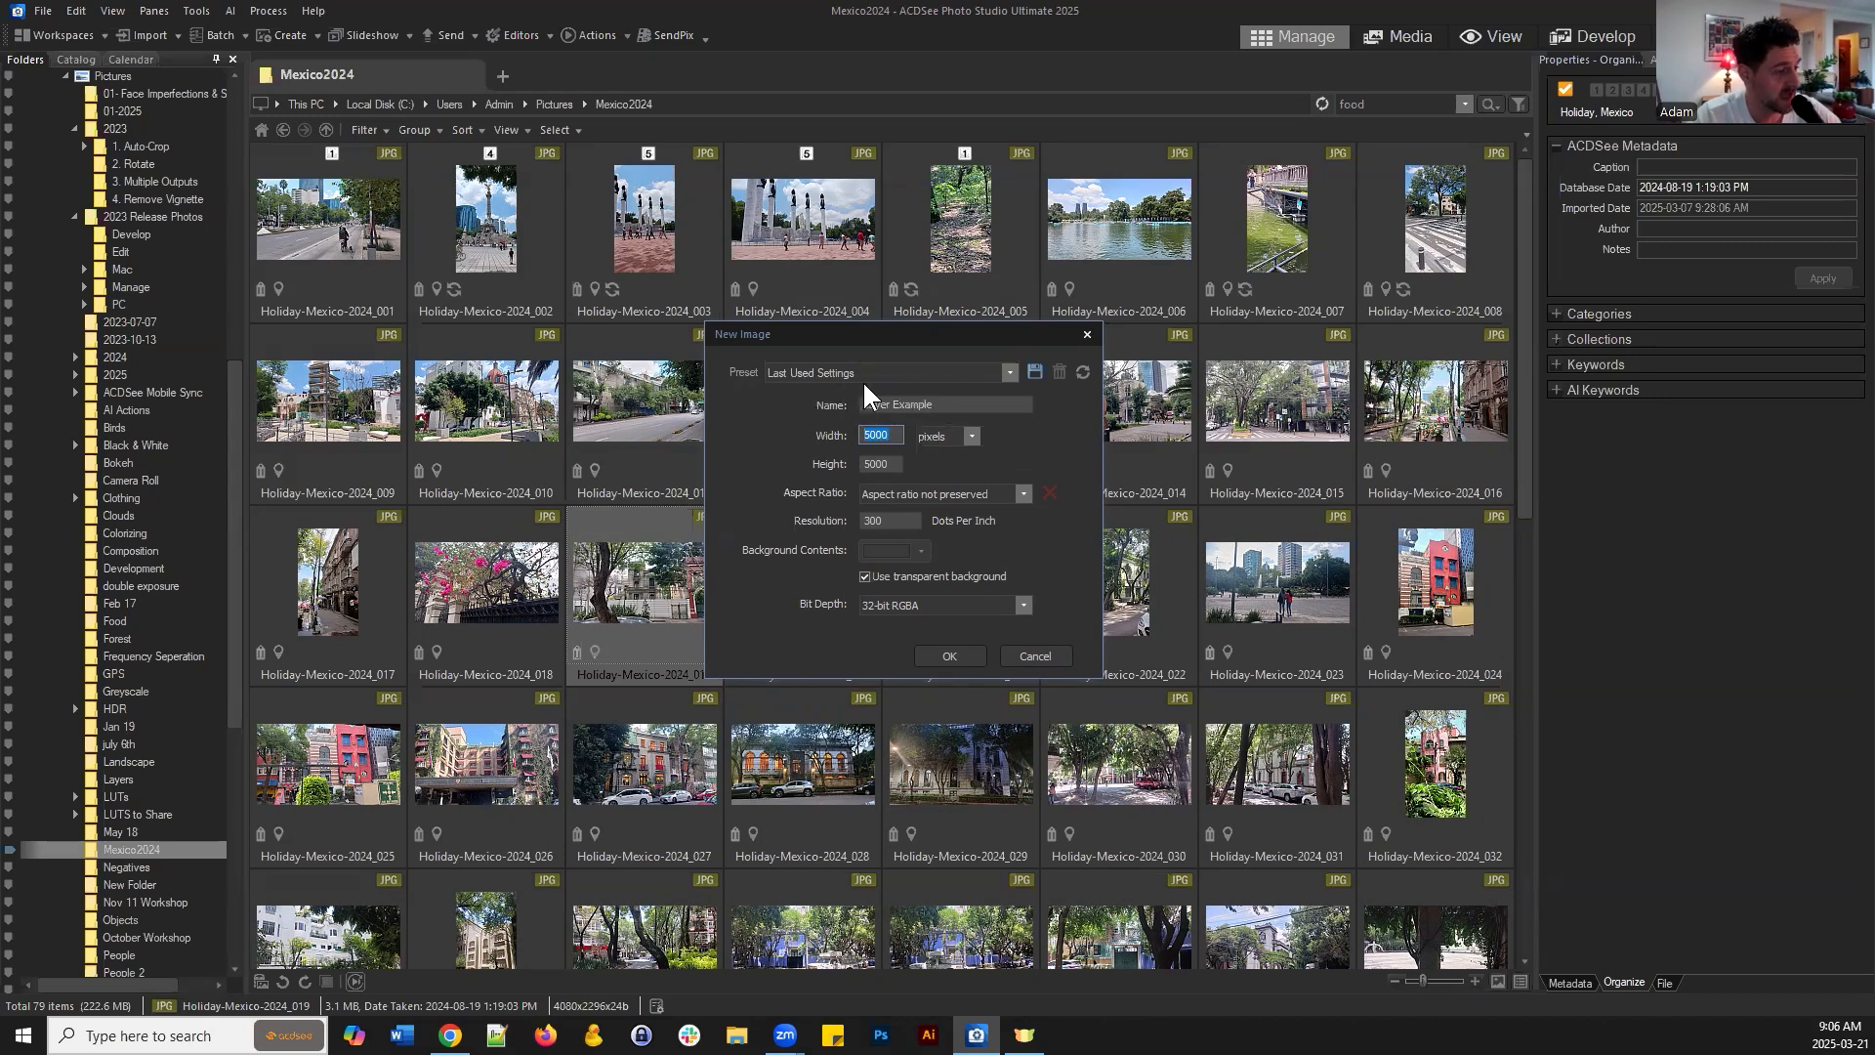
pyautogui.click(957, 402)
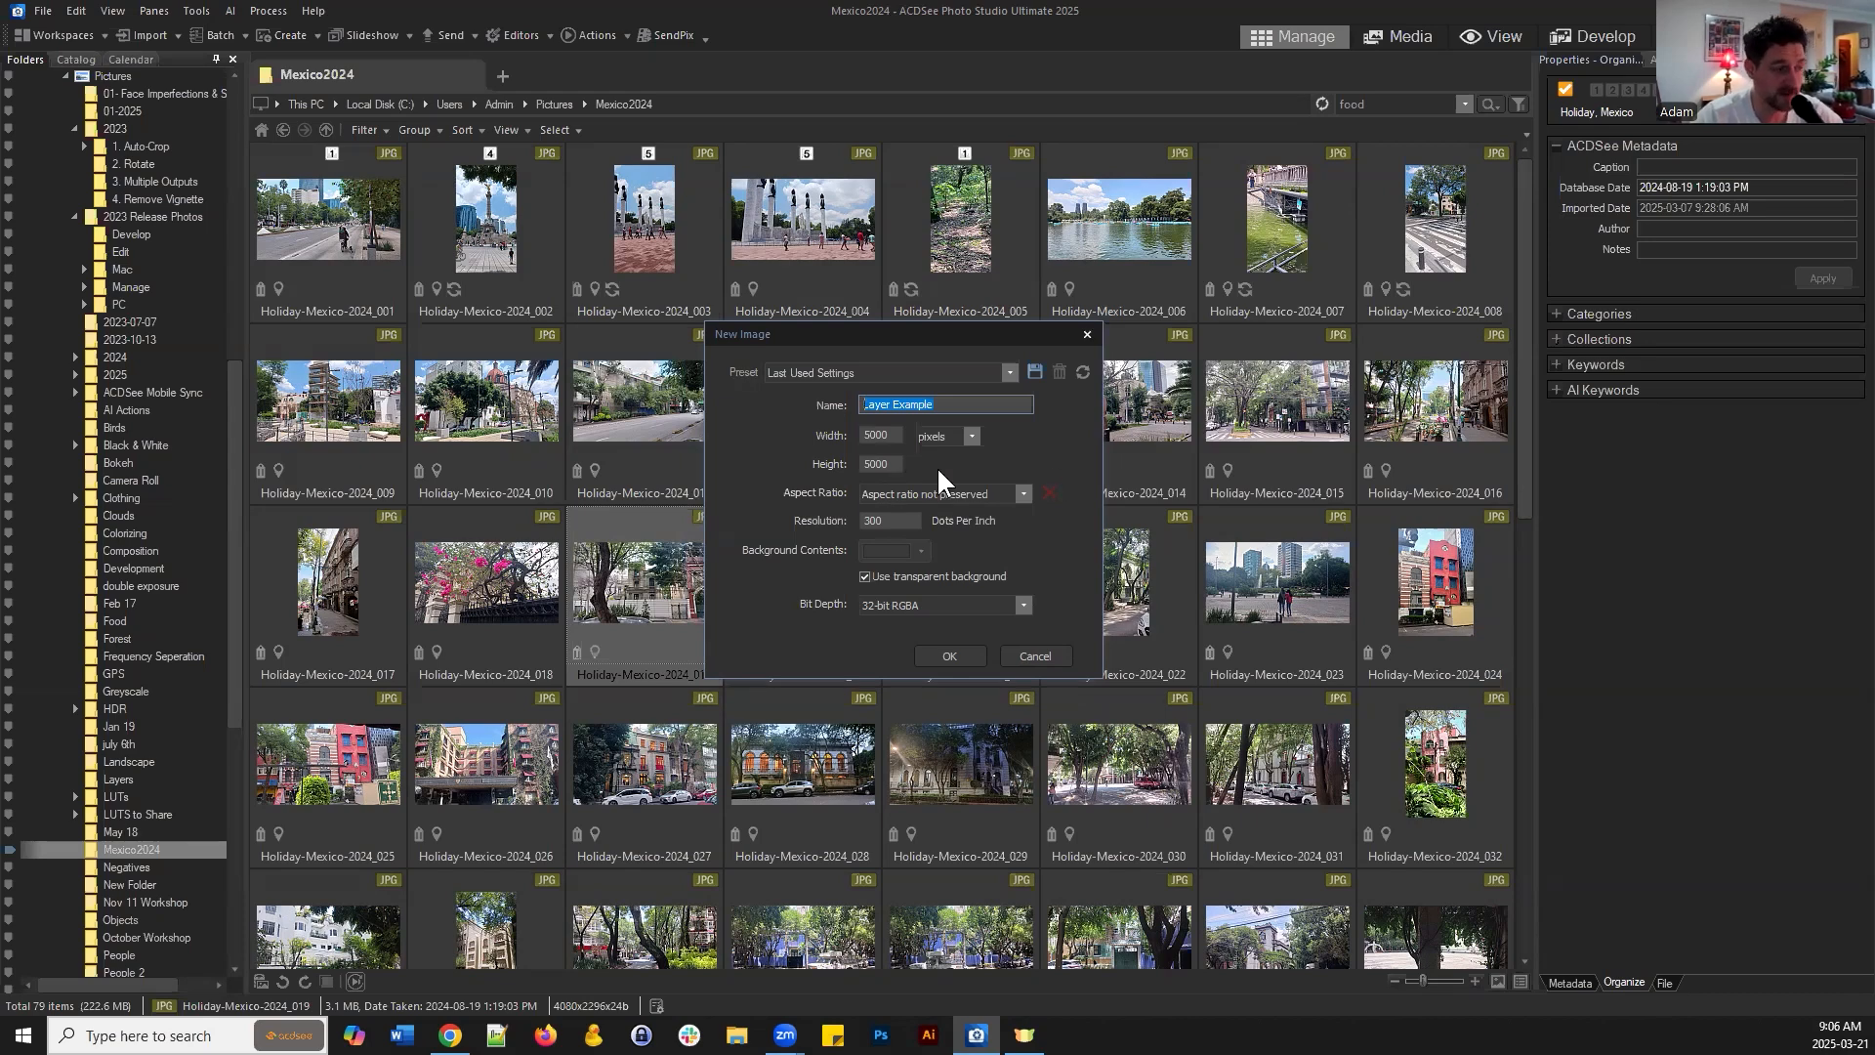
# Examine the dots-per-inch resolution setting for the new image
pyautogui.click(904, 522)
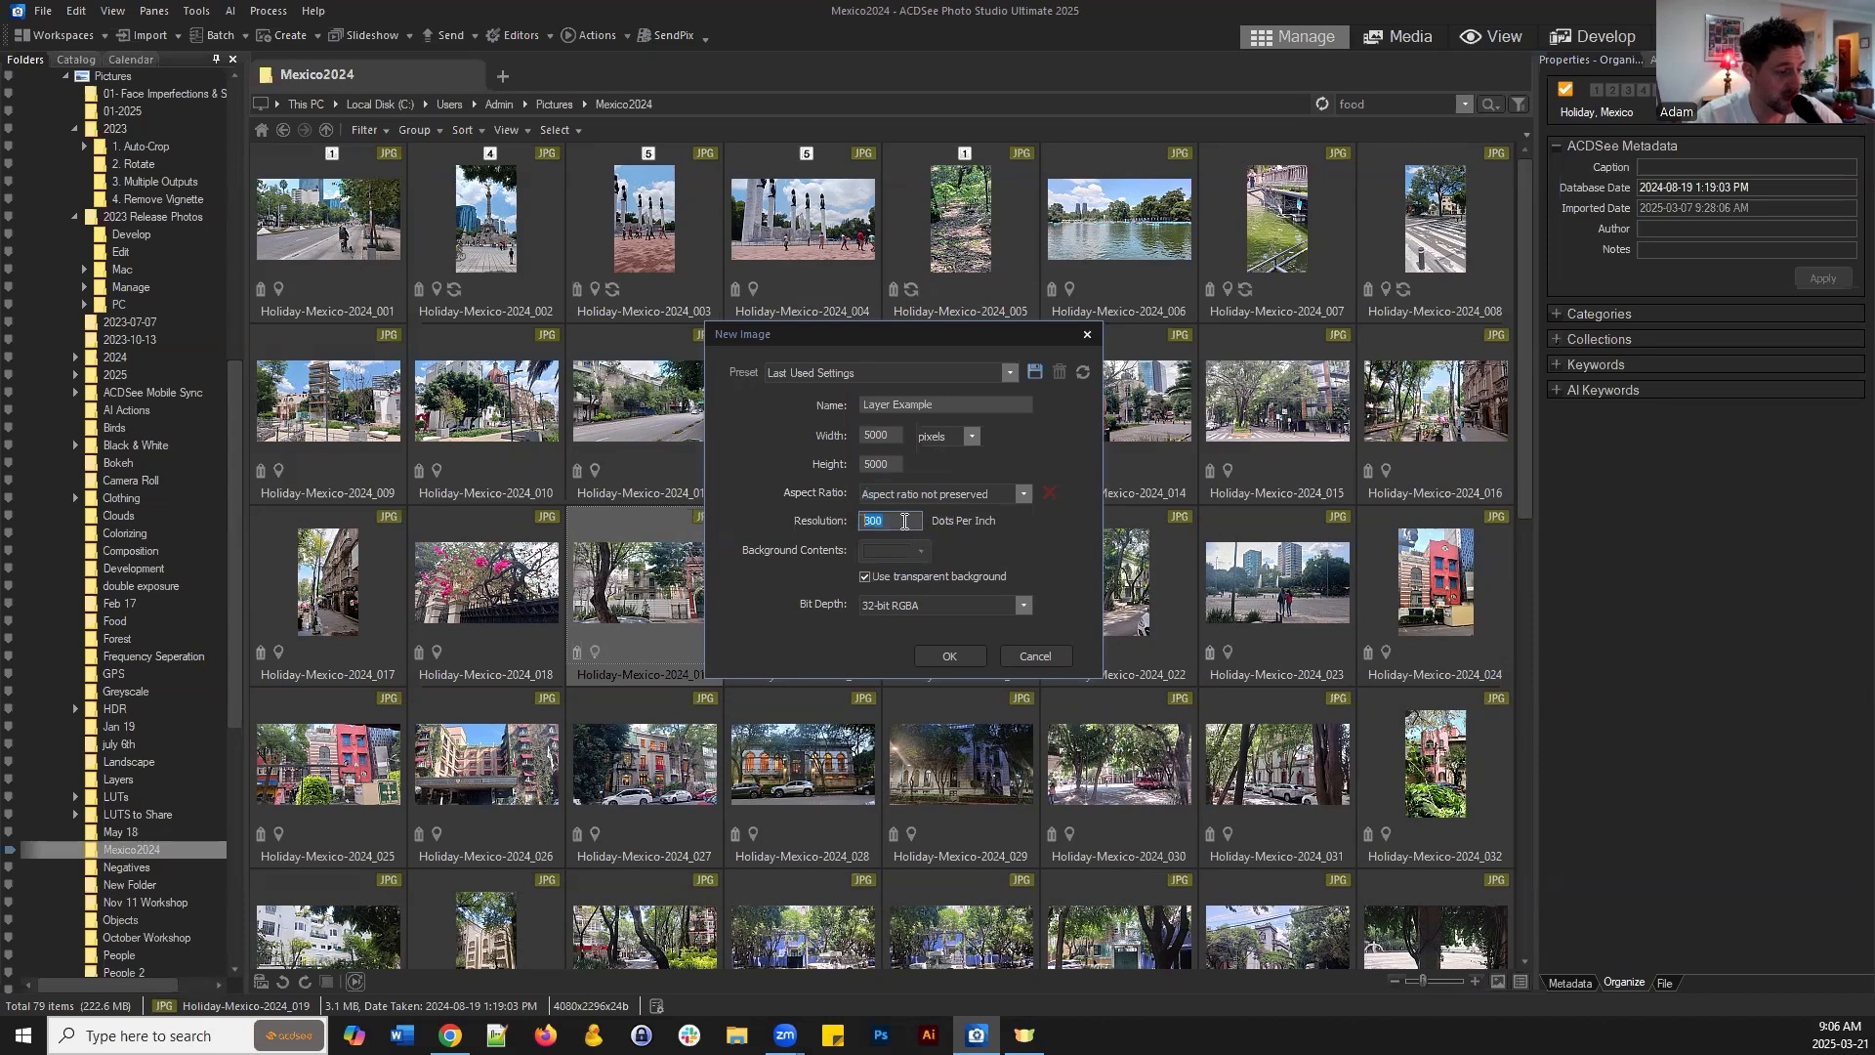
pyautogui.click(884, 521)
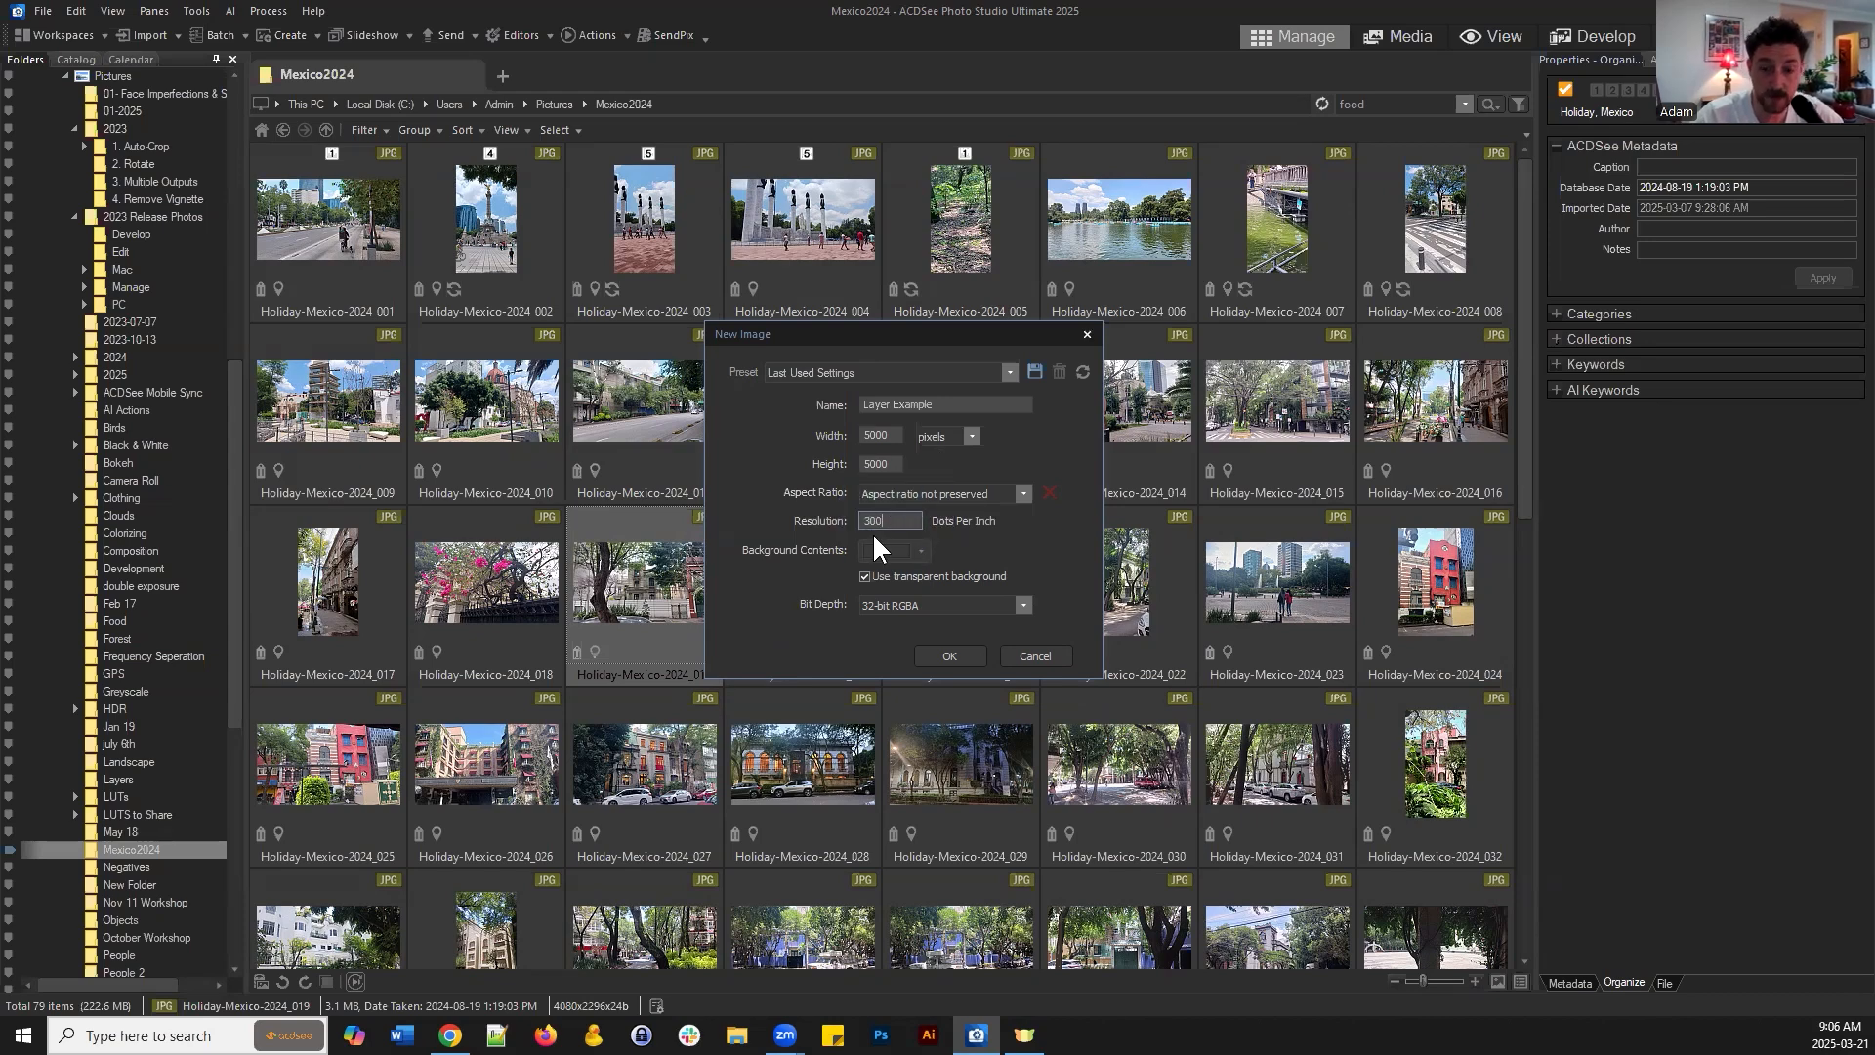
pyautogui.click(902, 516)
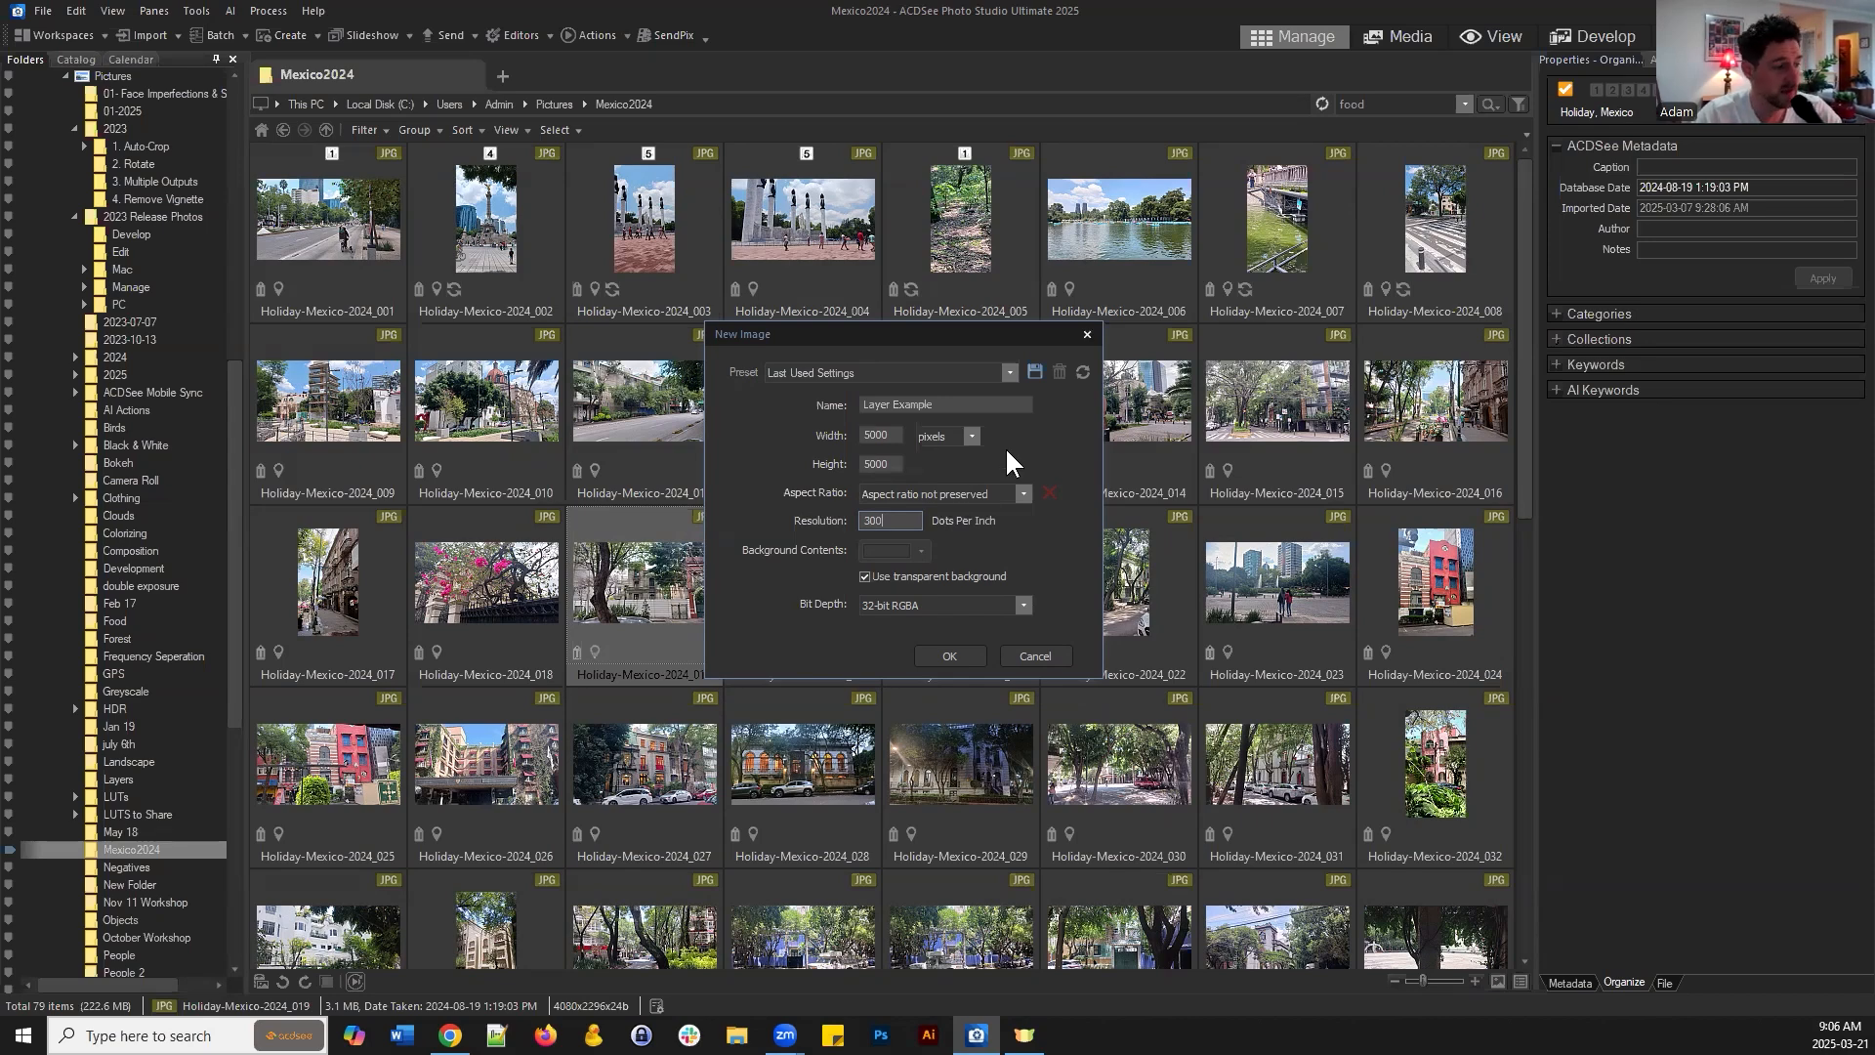
pyautogui.doubleClick(890, 525)
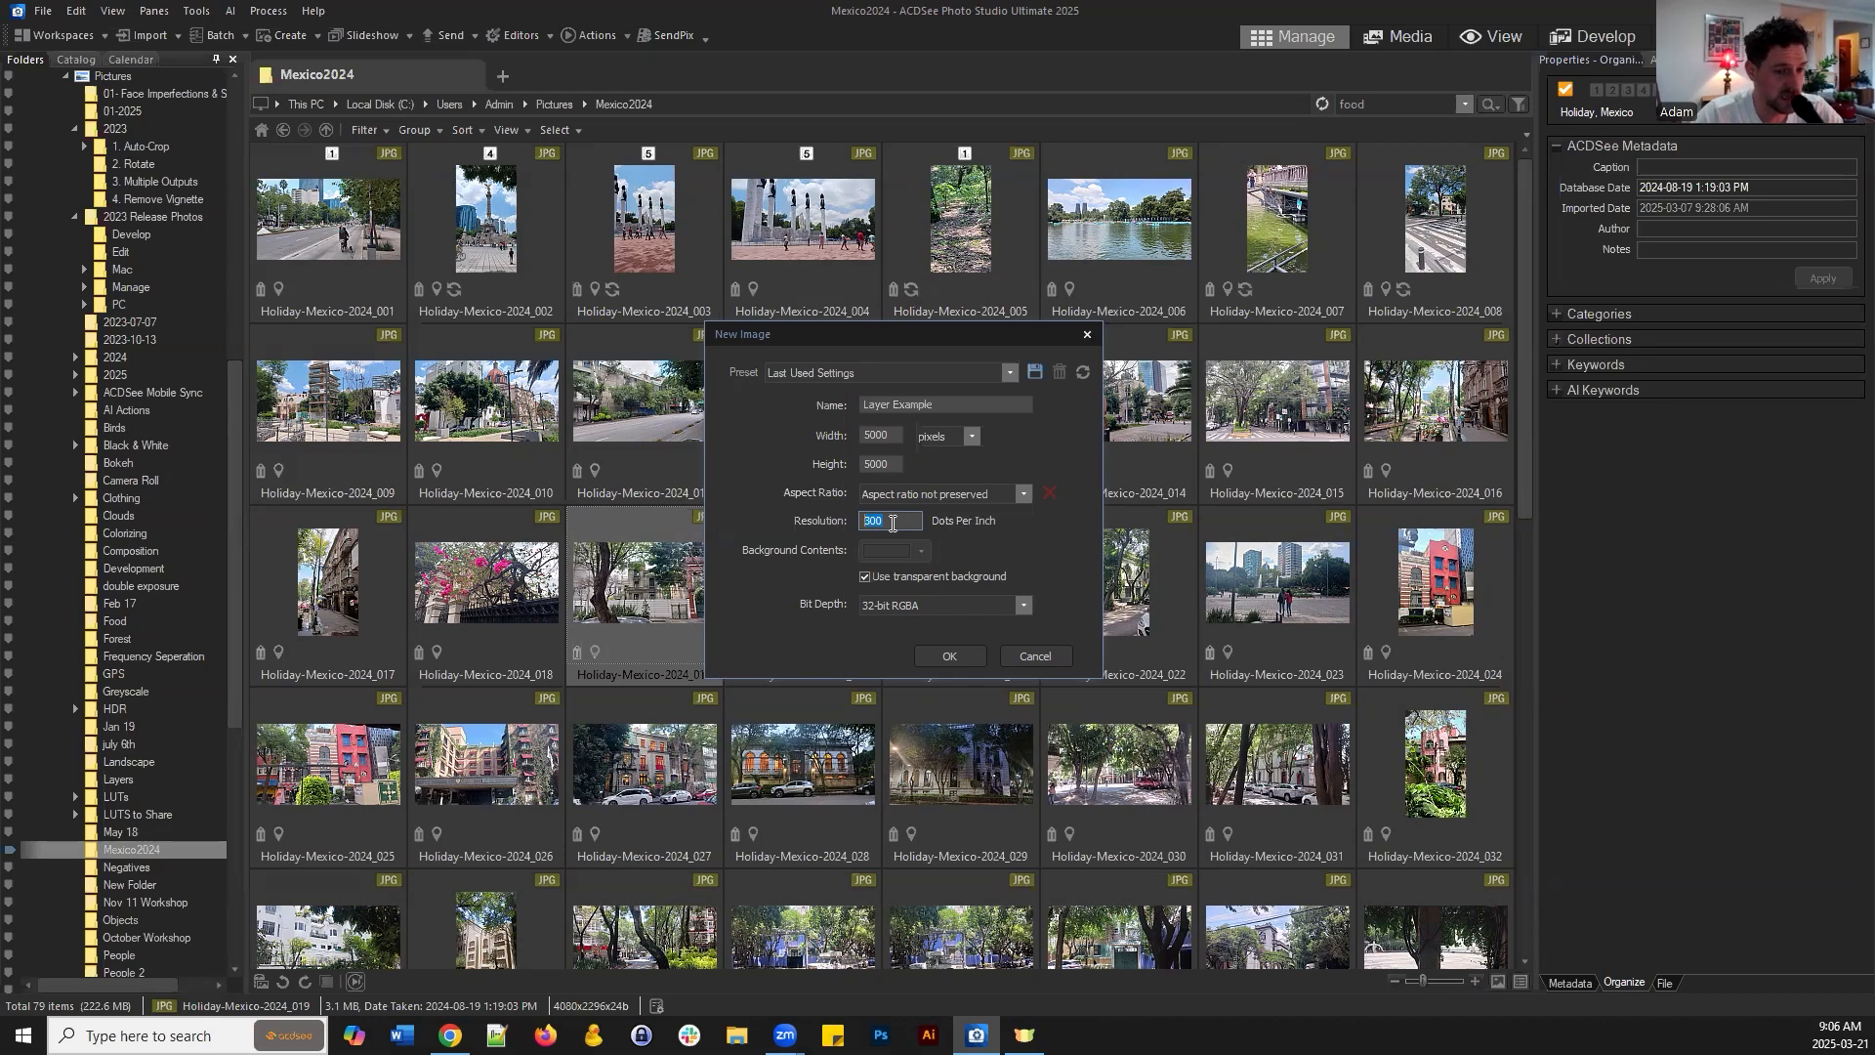
pyautogui.moveTo(902, 519); pyautogui.dragTo(820, 528)
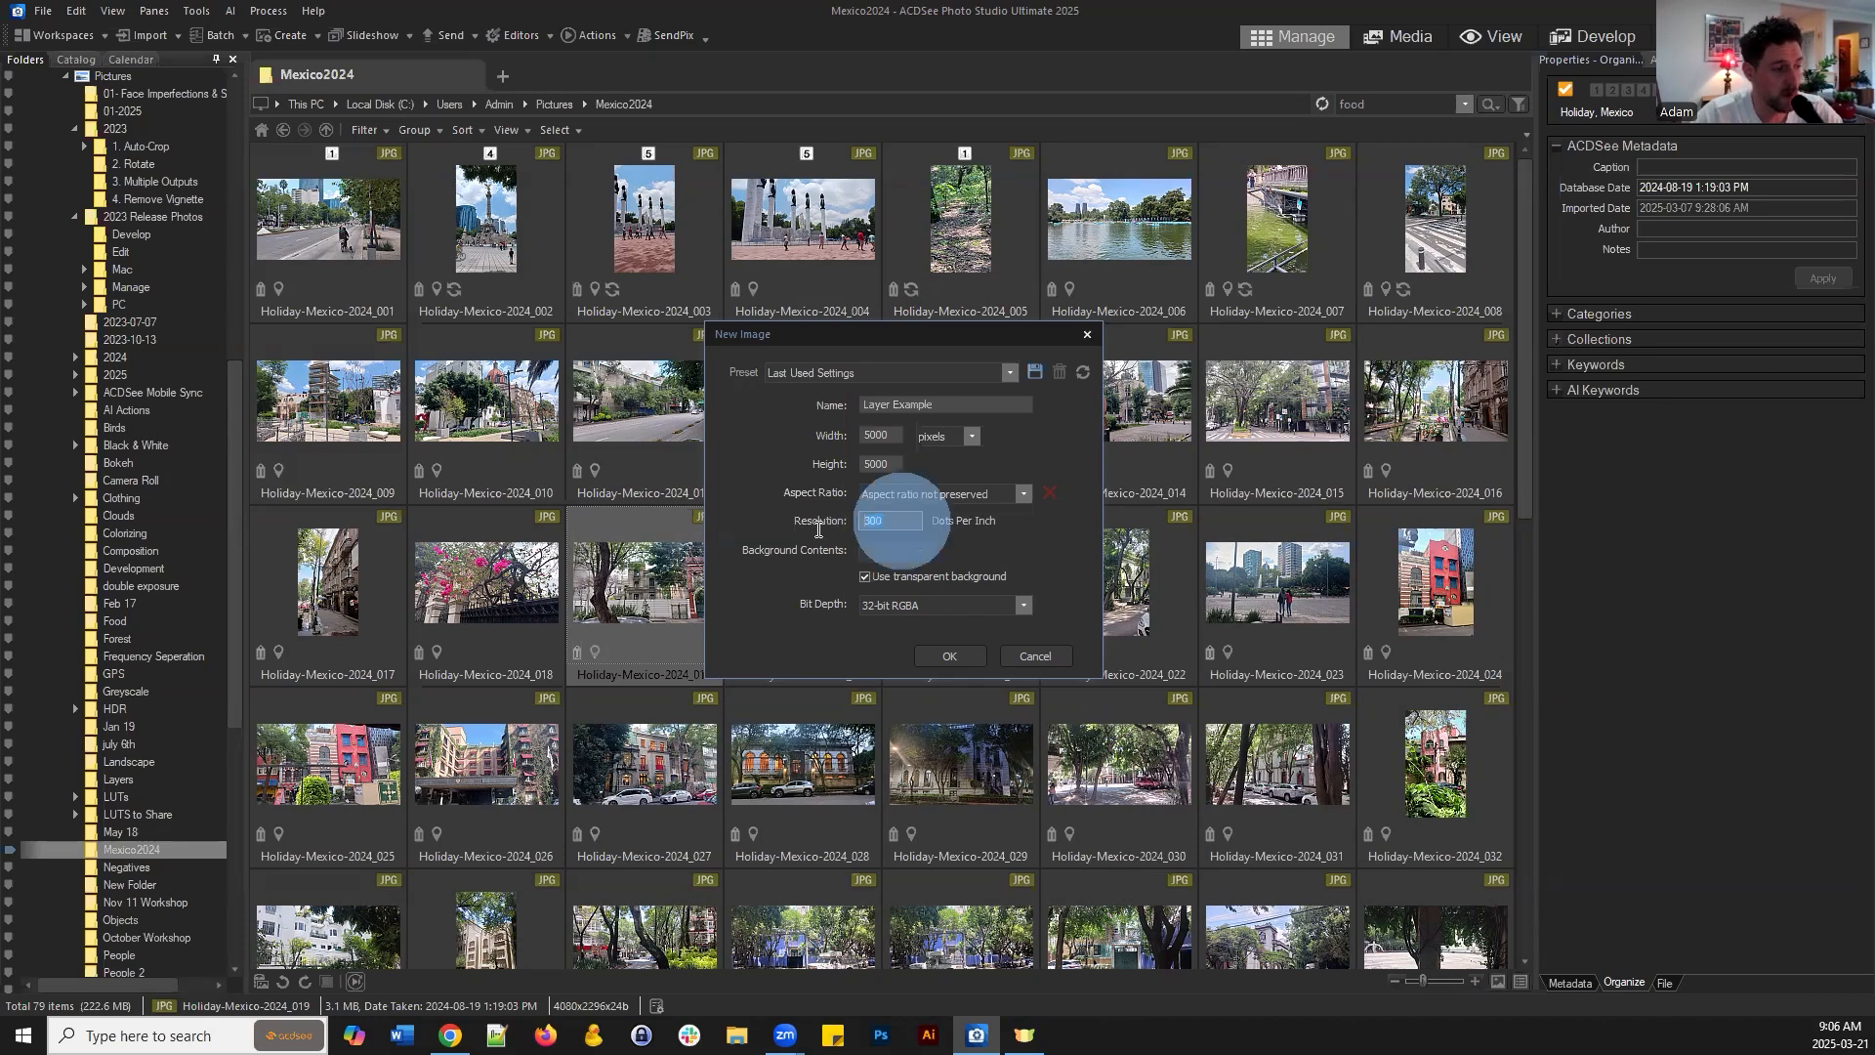
pyautogui.click(888, 522)
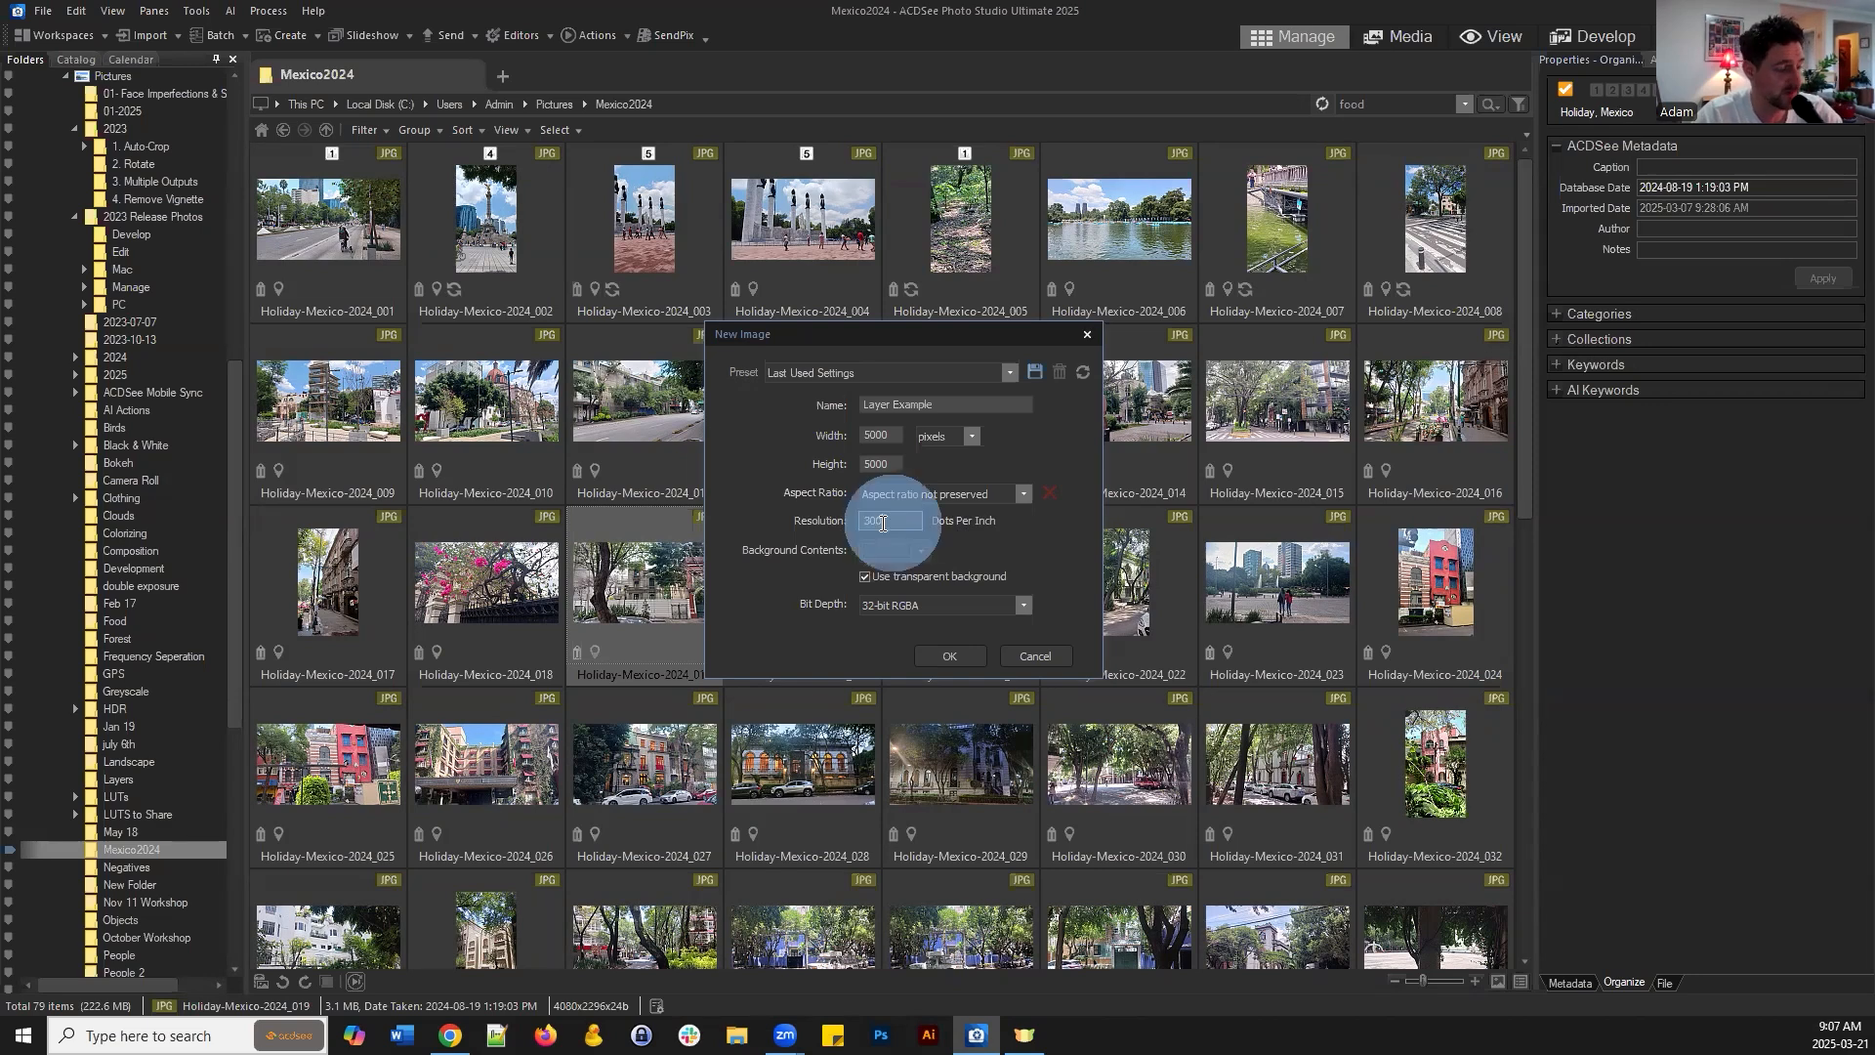
pyautogui.doubleClick(905, 521)
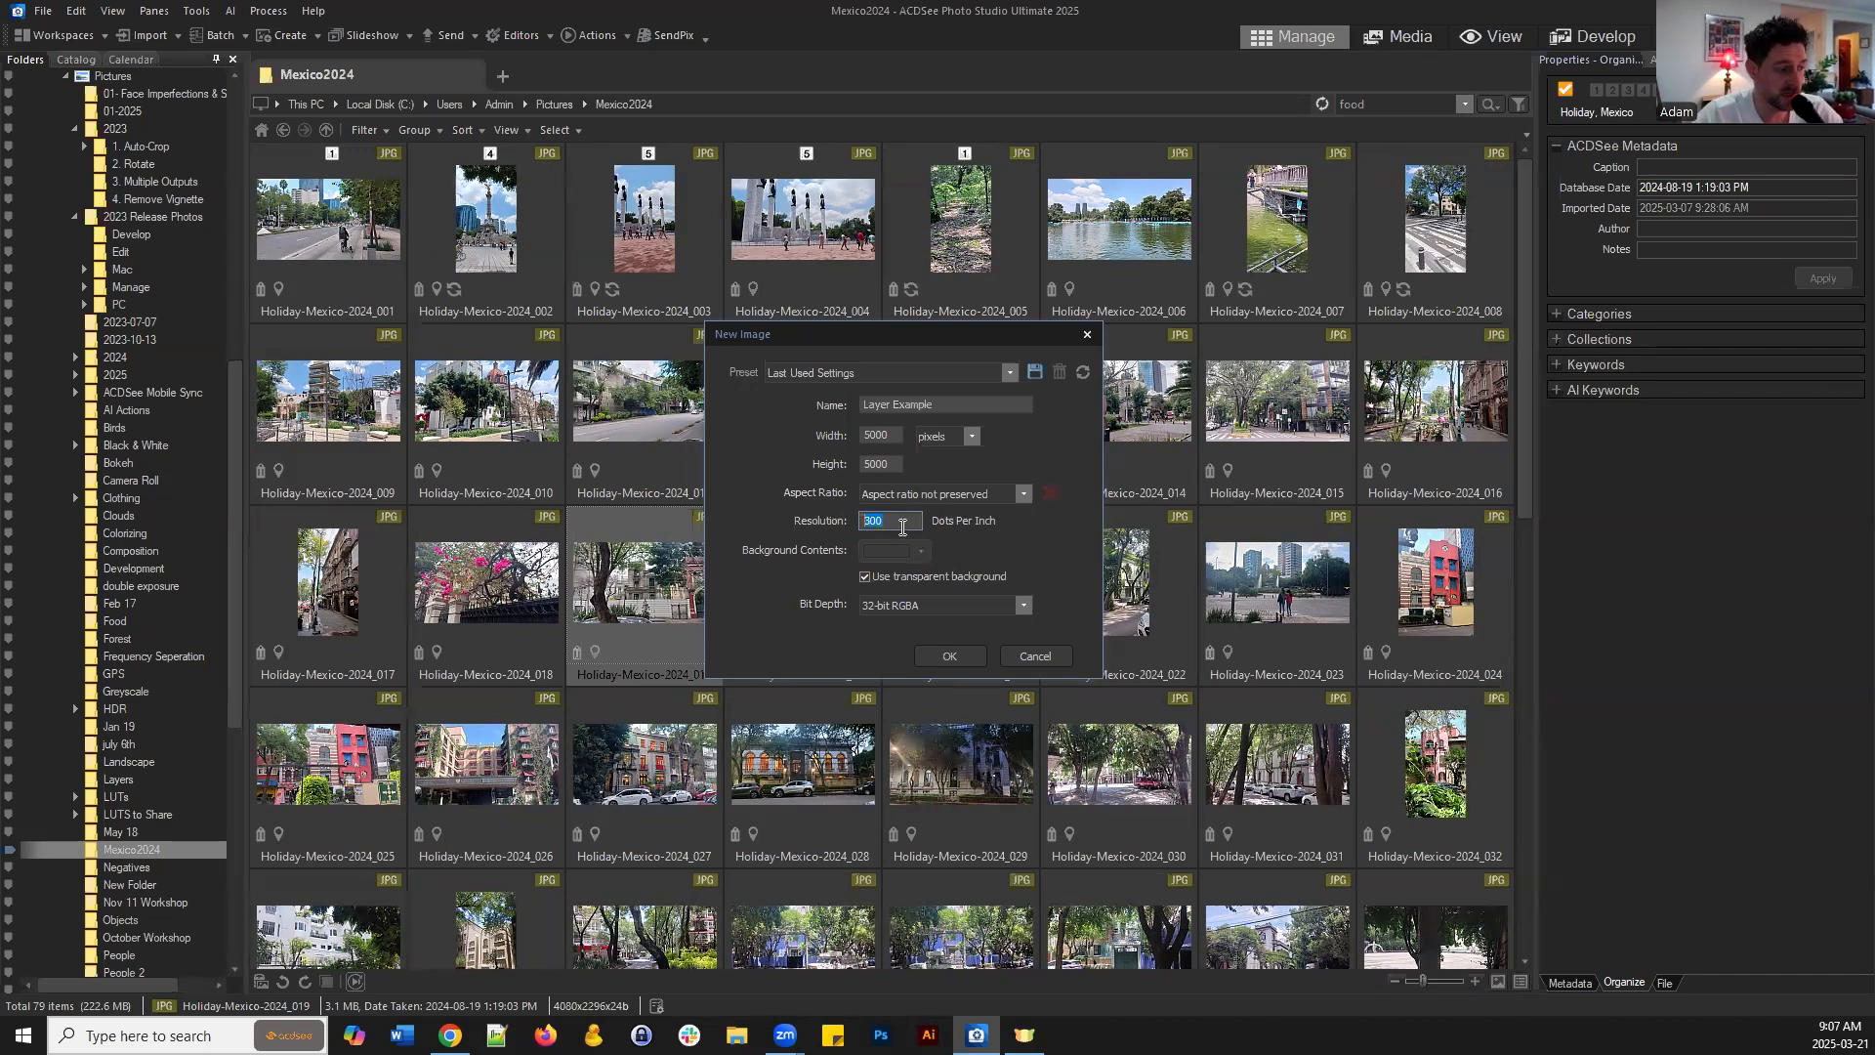
pyautogui.moveTo(901, 525); pyautogui.dragTo(835, 523)
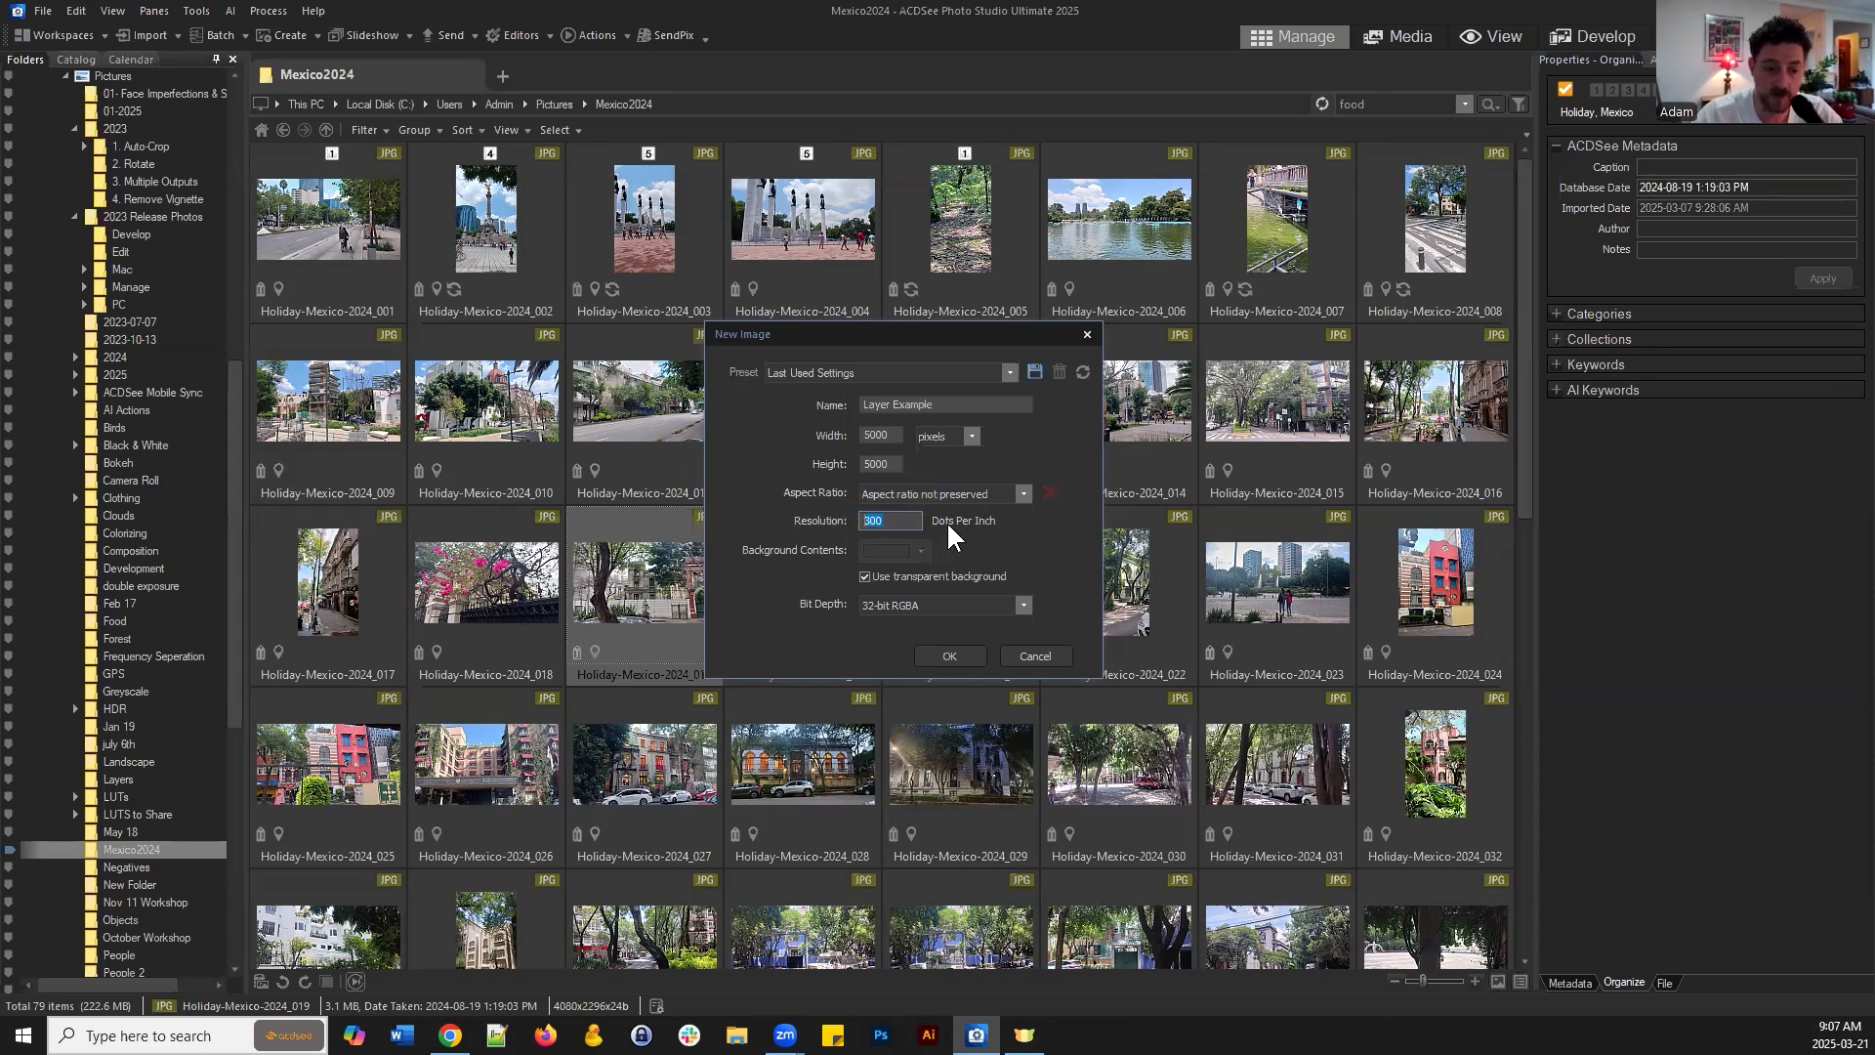
pyautogui.click(891, 519)
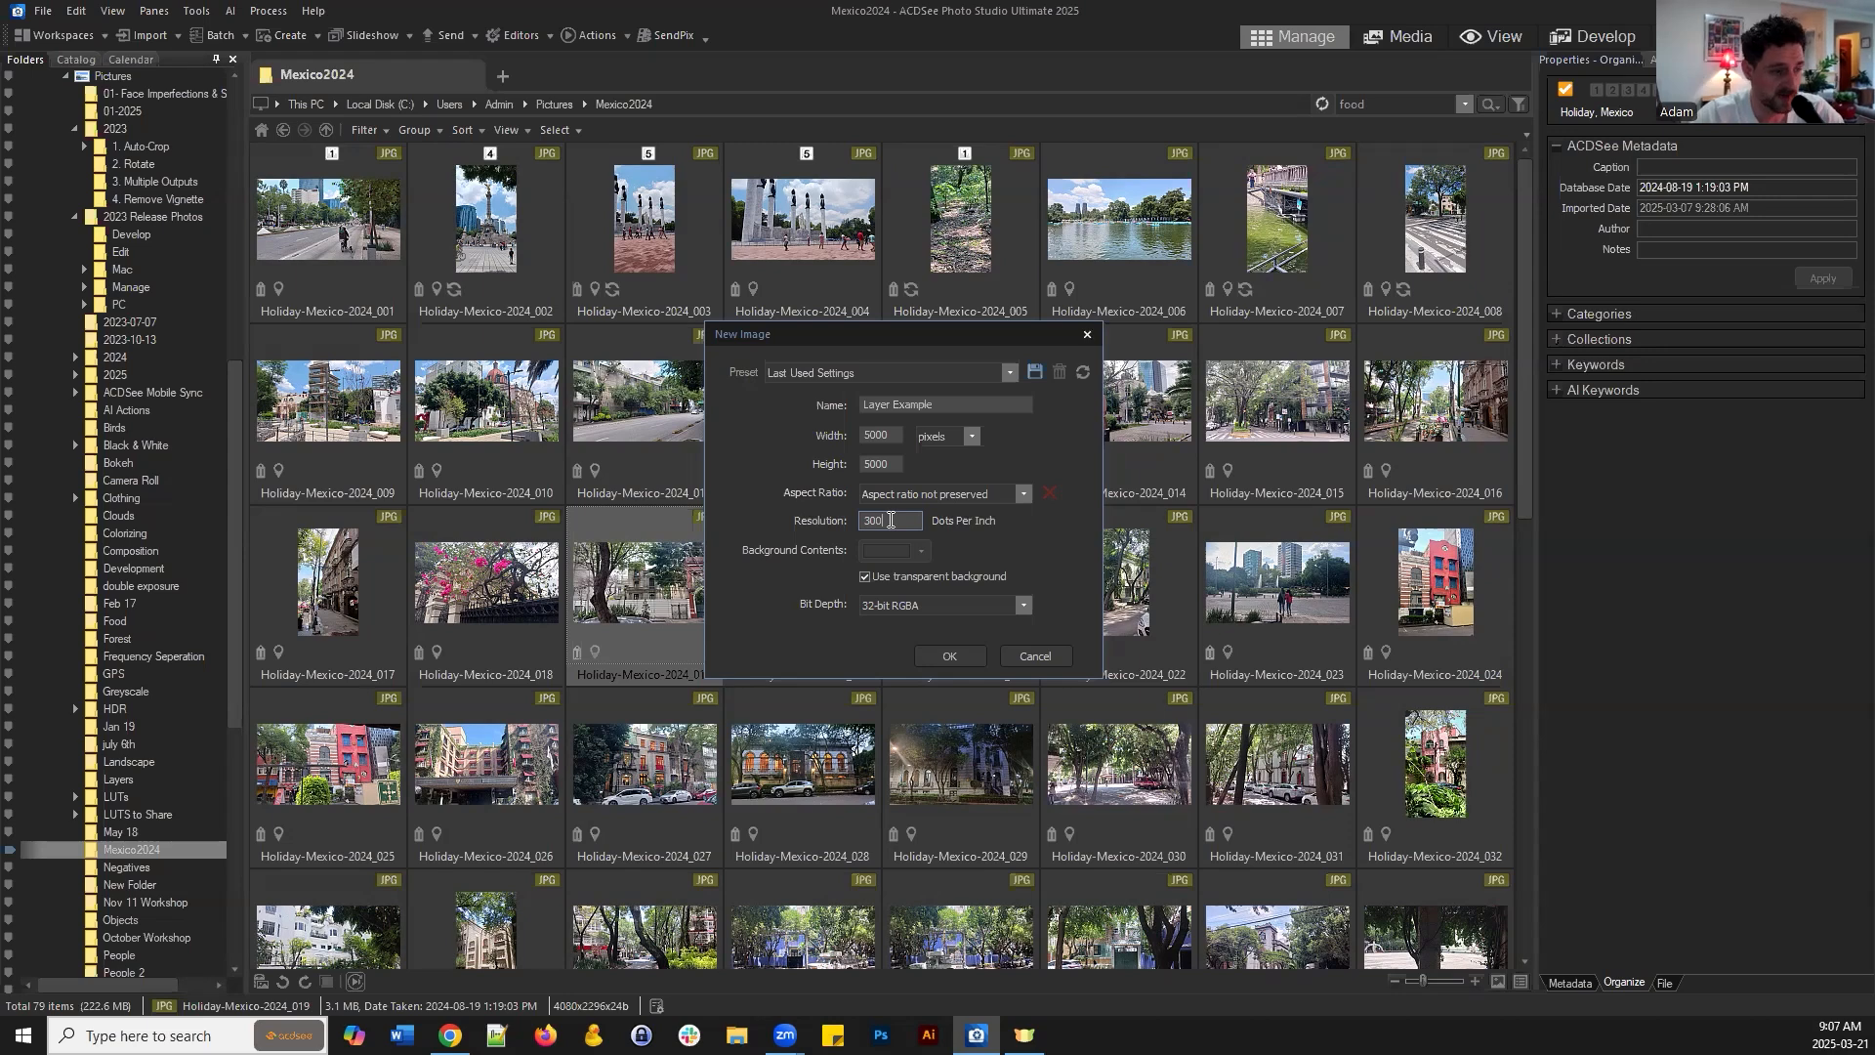
# Review the pixel width for the new image and close the dialog without creating an image
pyautogui.doubleClick(894, 440)
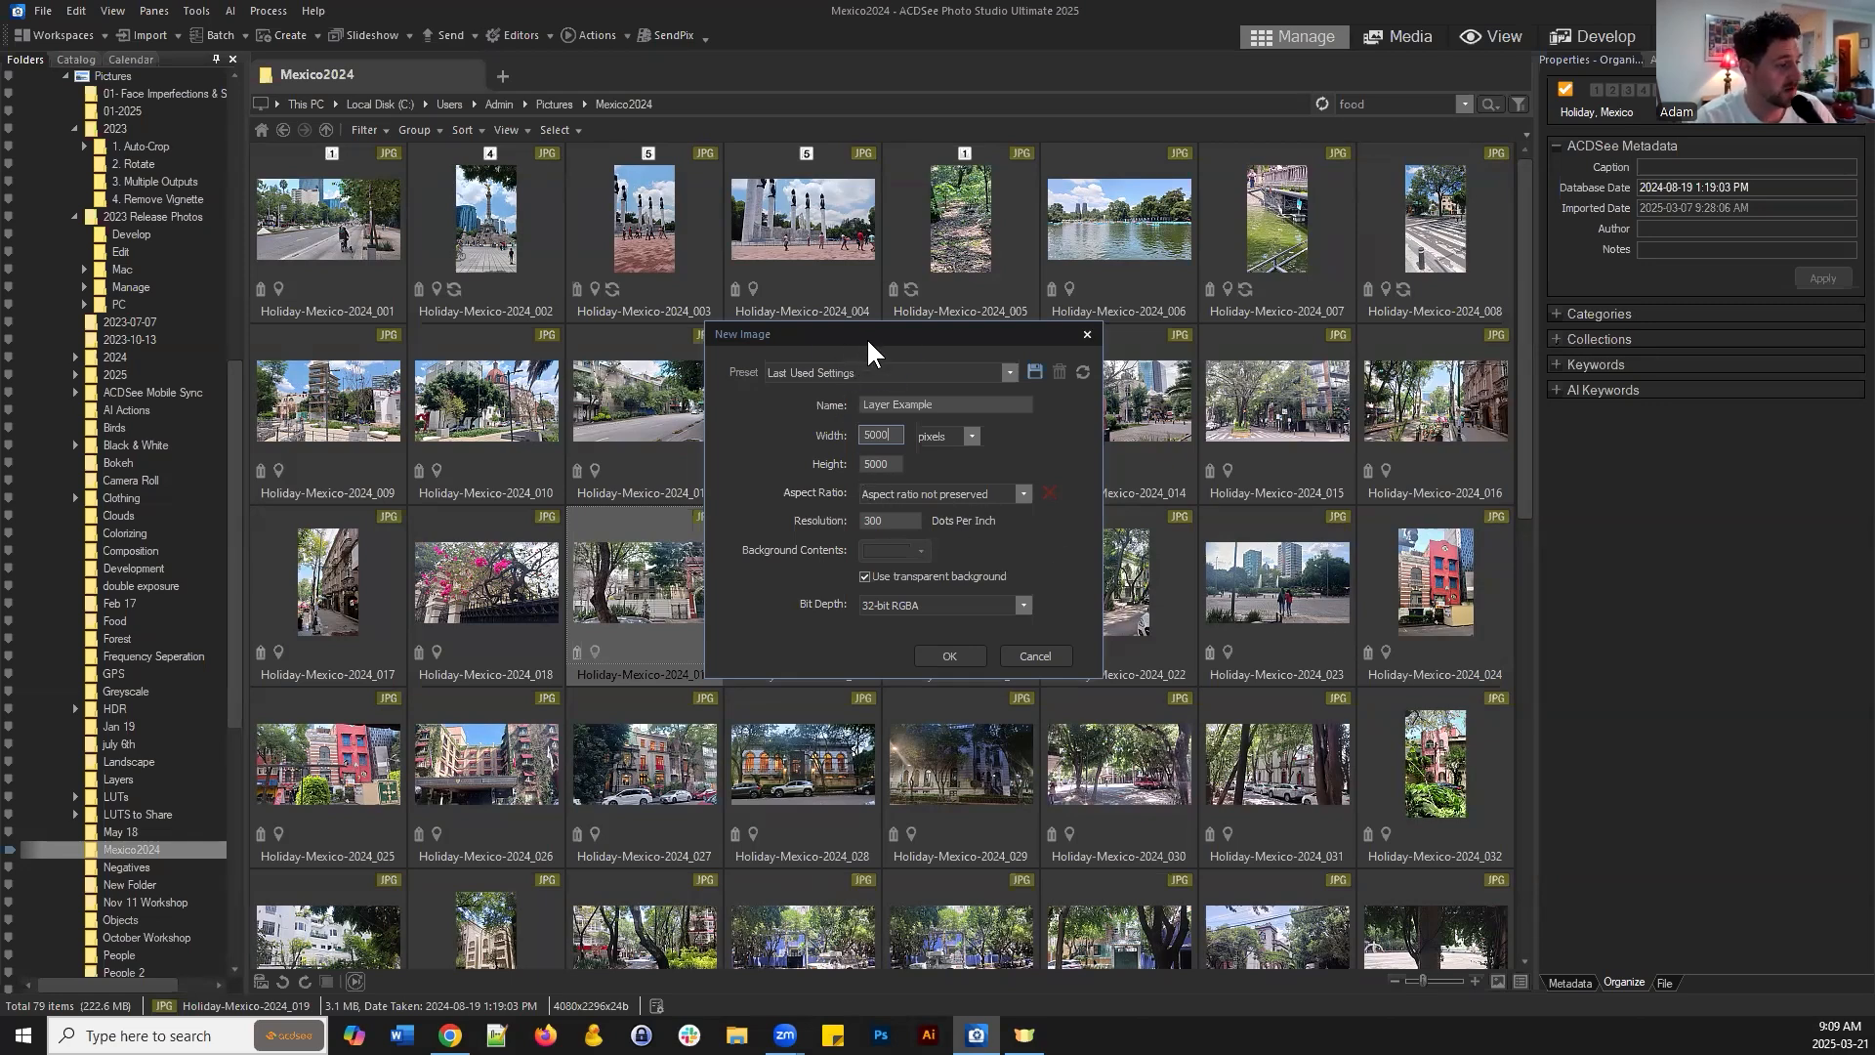
pyautogui.moveTo(875, 342); pyautogui.dragTo(927, 338)
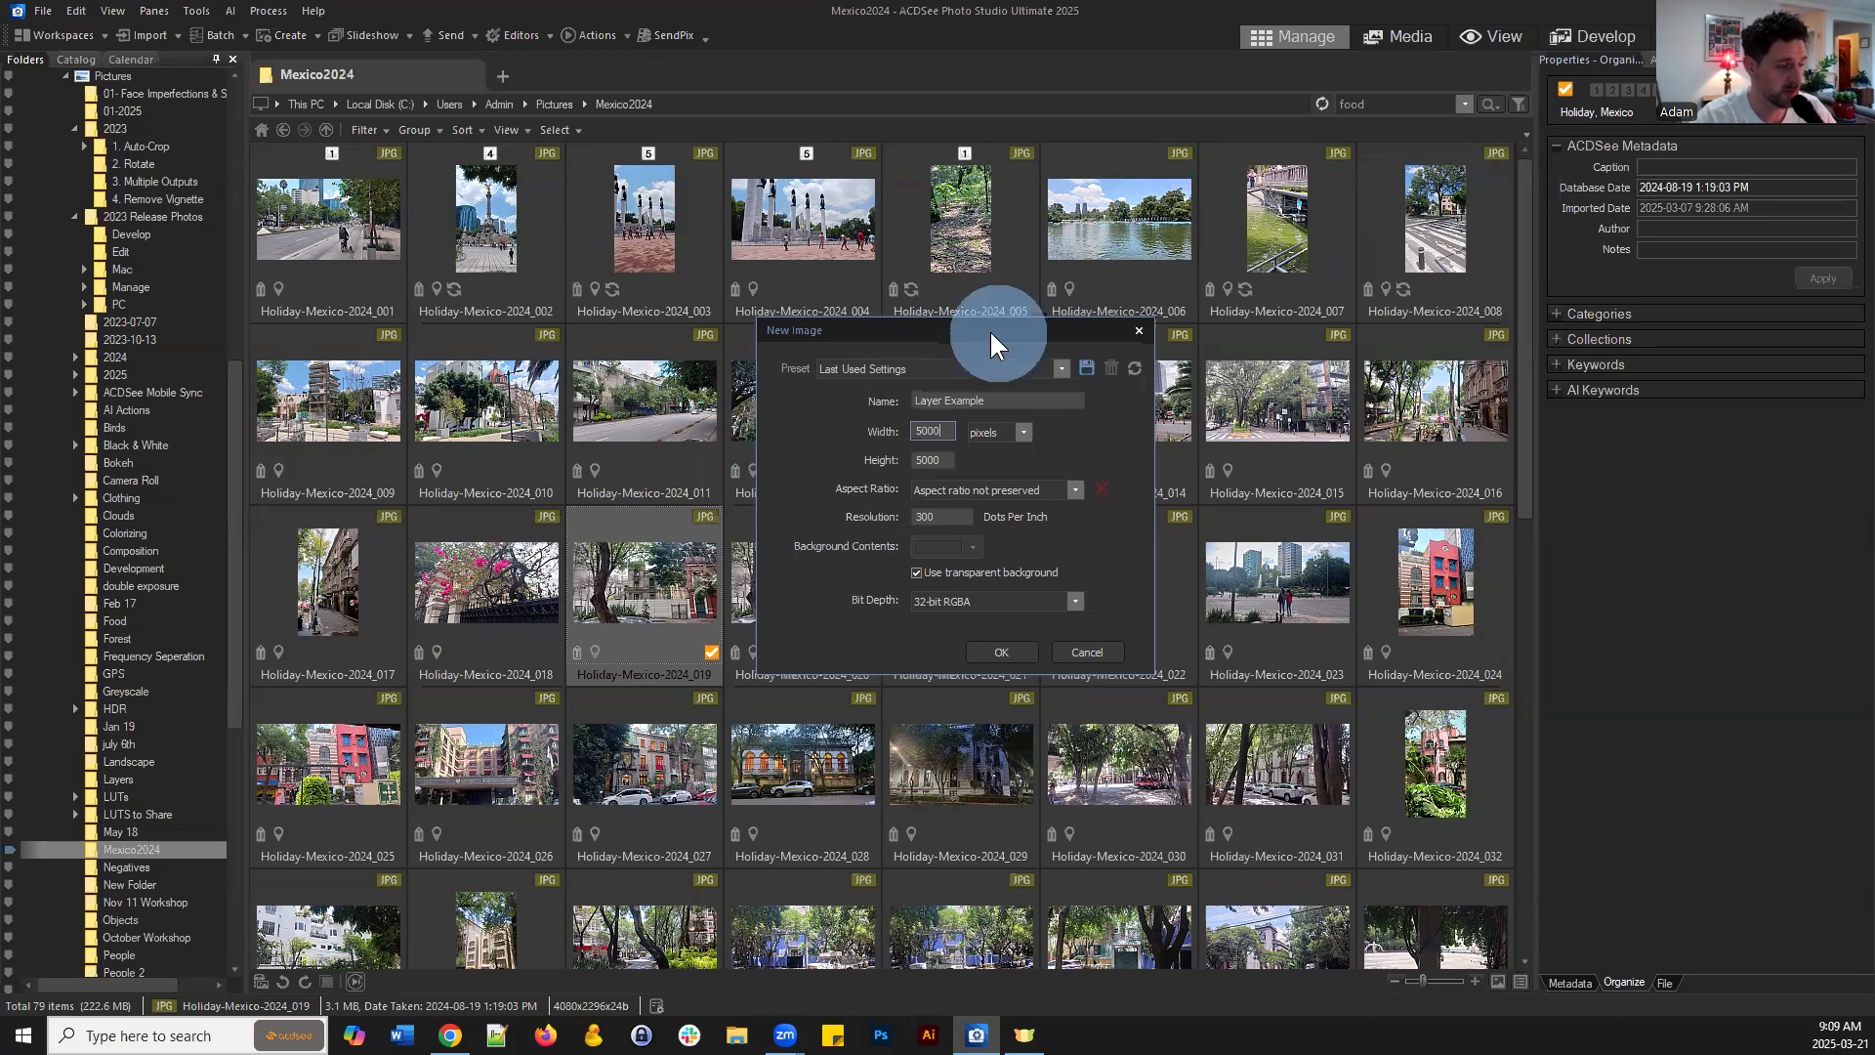
pyautogui.moveTo(988, 330); pyautogui.dragTo(983, 336)
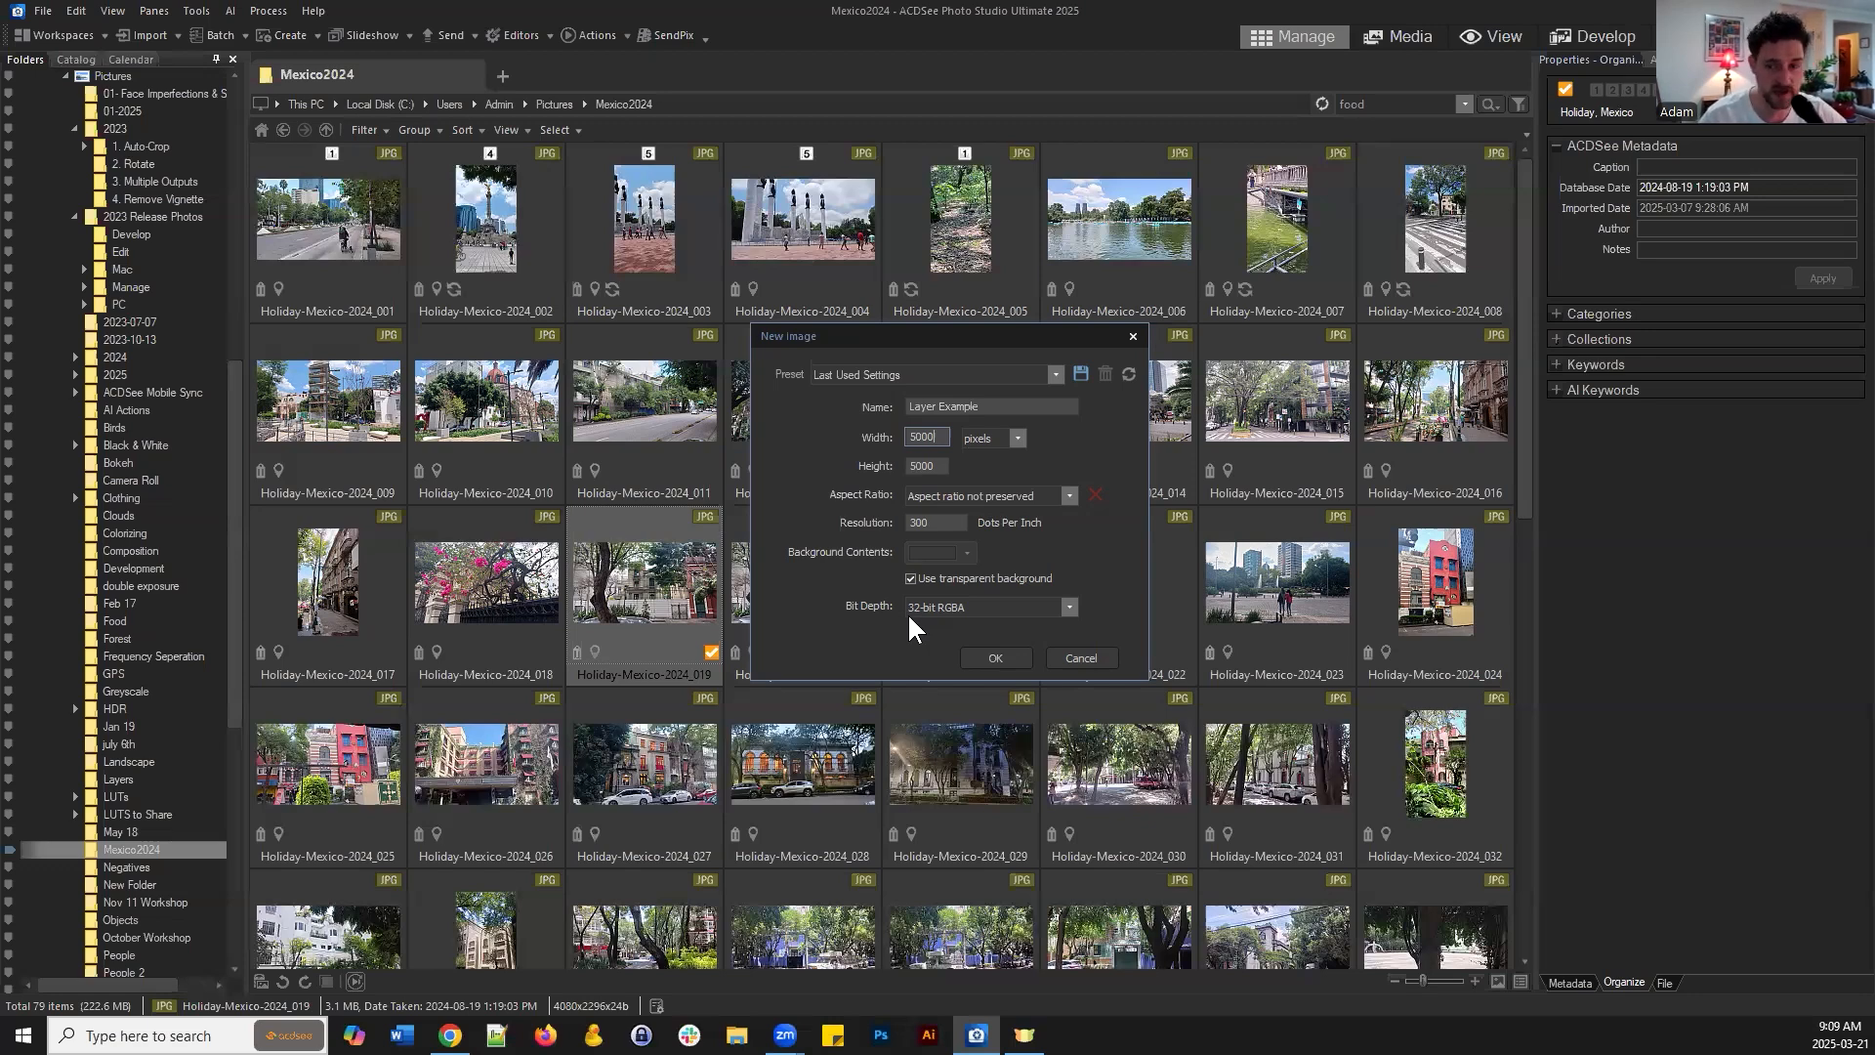
pyautogui.click(974, 343)
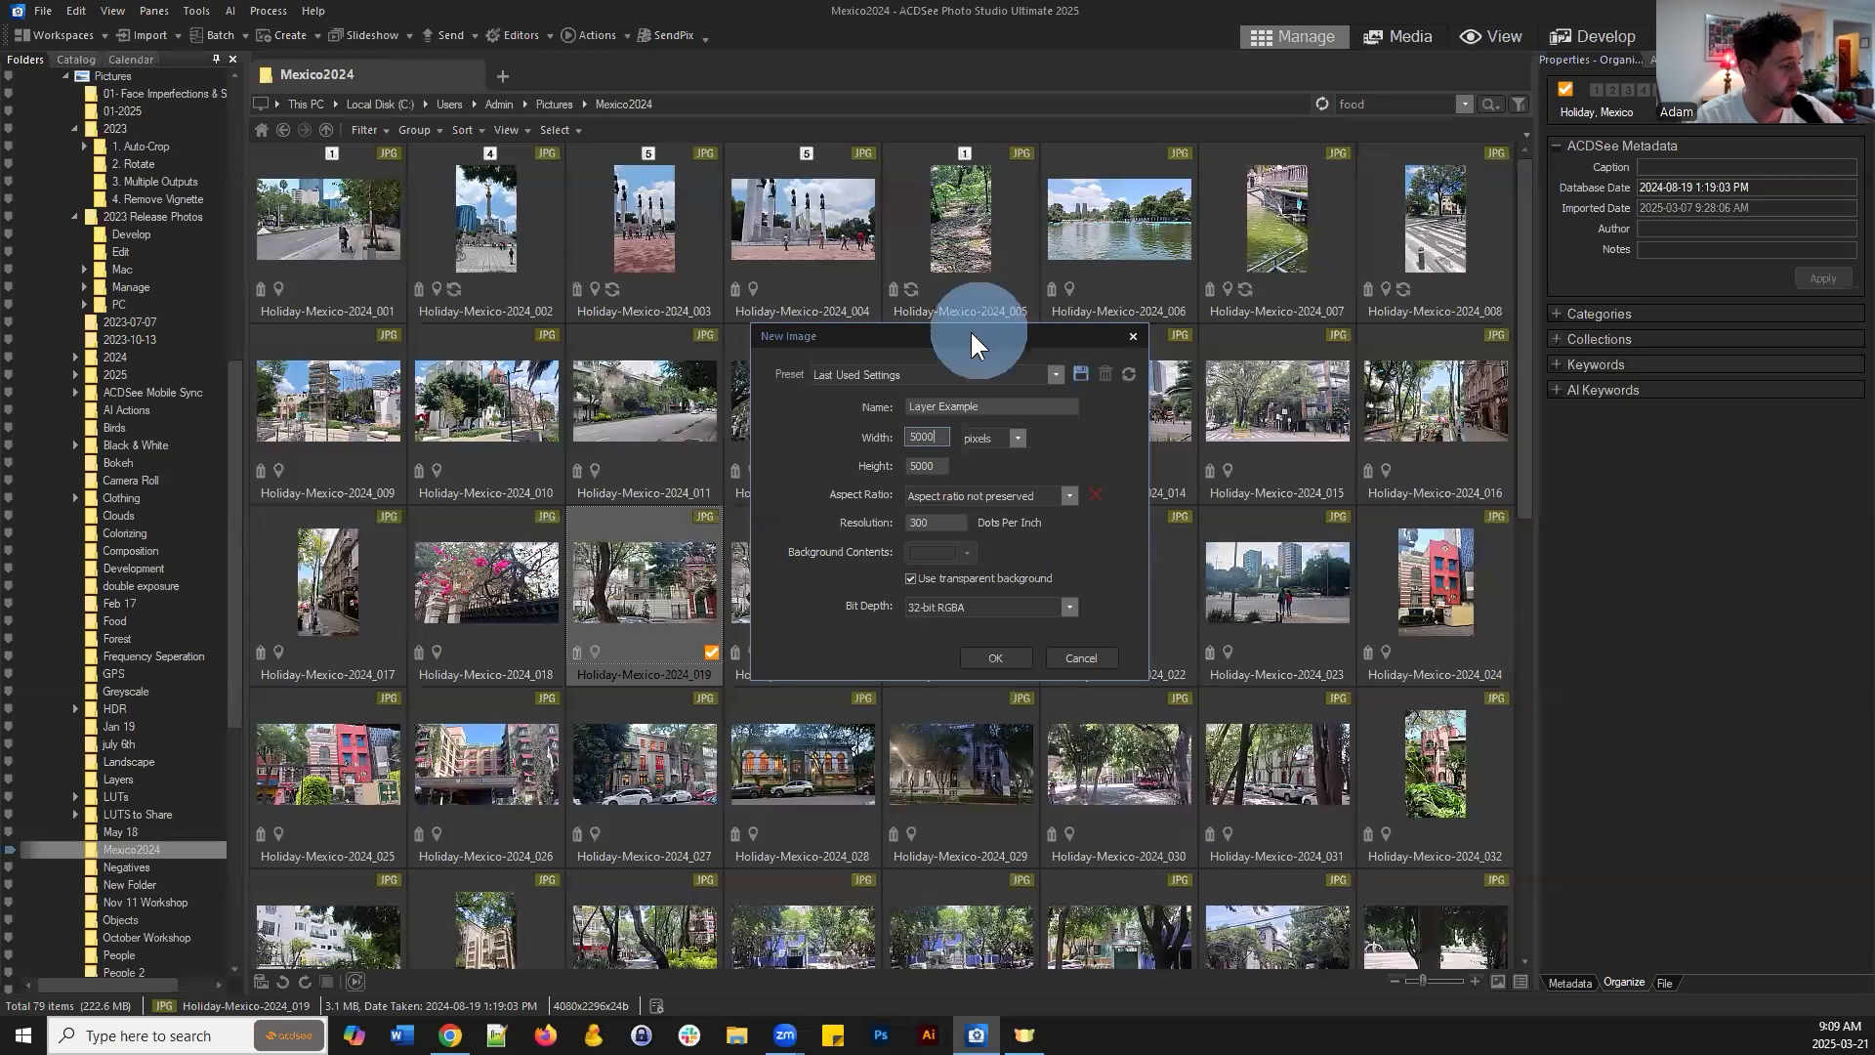
pyautogui.click(1067, 652)
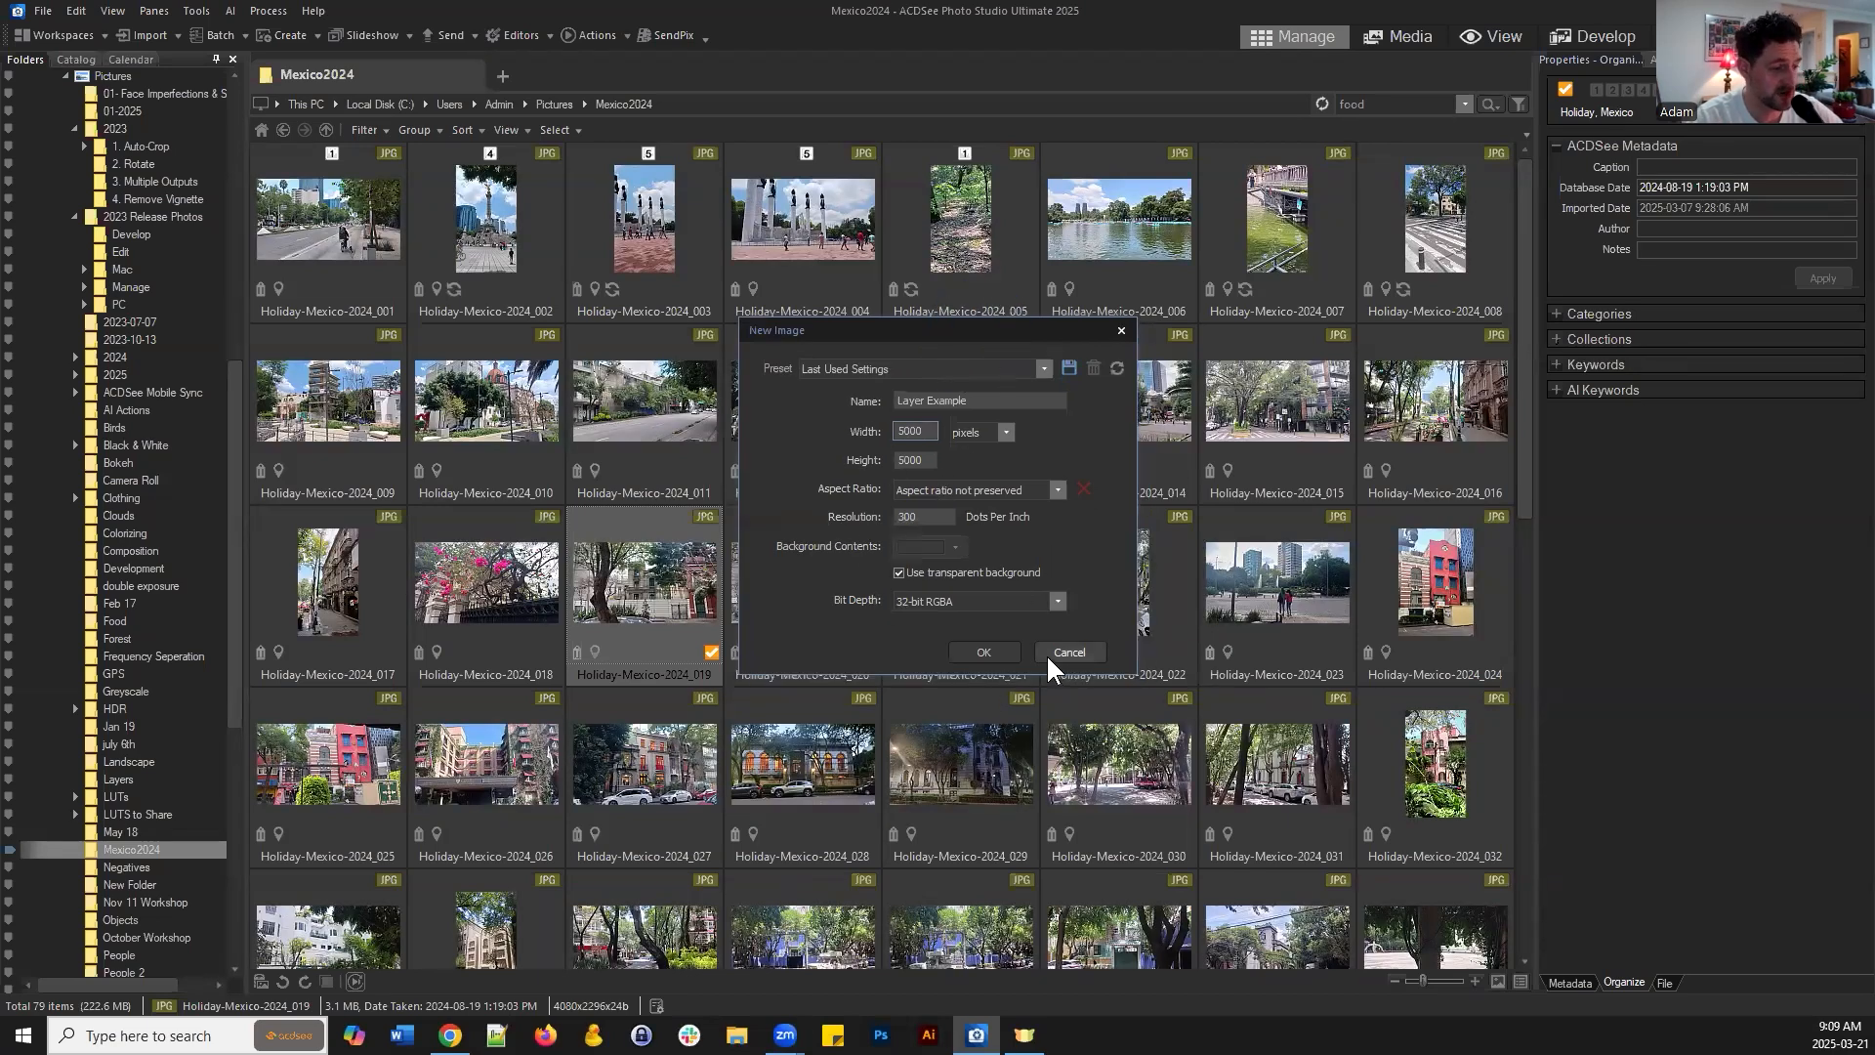
# Open the photo Holiday-Mexico-2024_019 in Develop mode and show its Geometry tools
pyautogui.click(669, 588)
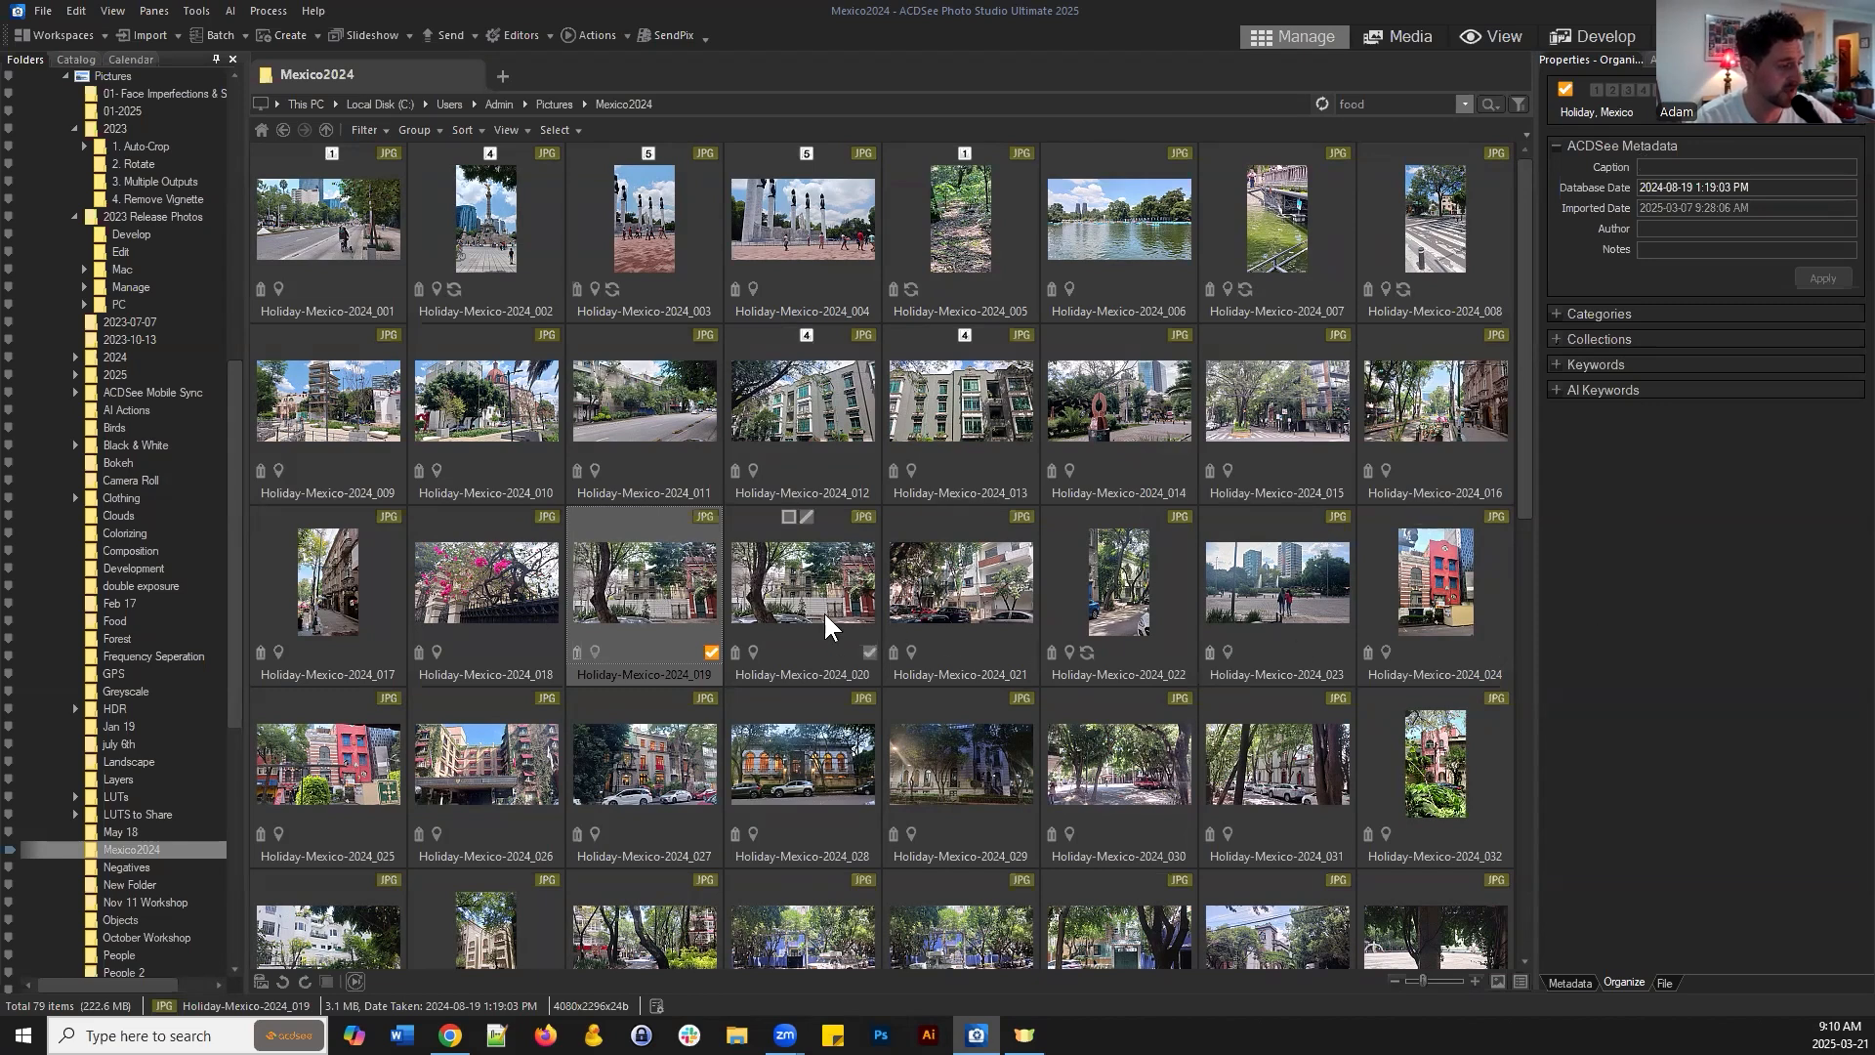
pyautogui.click(1589, 49)
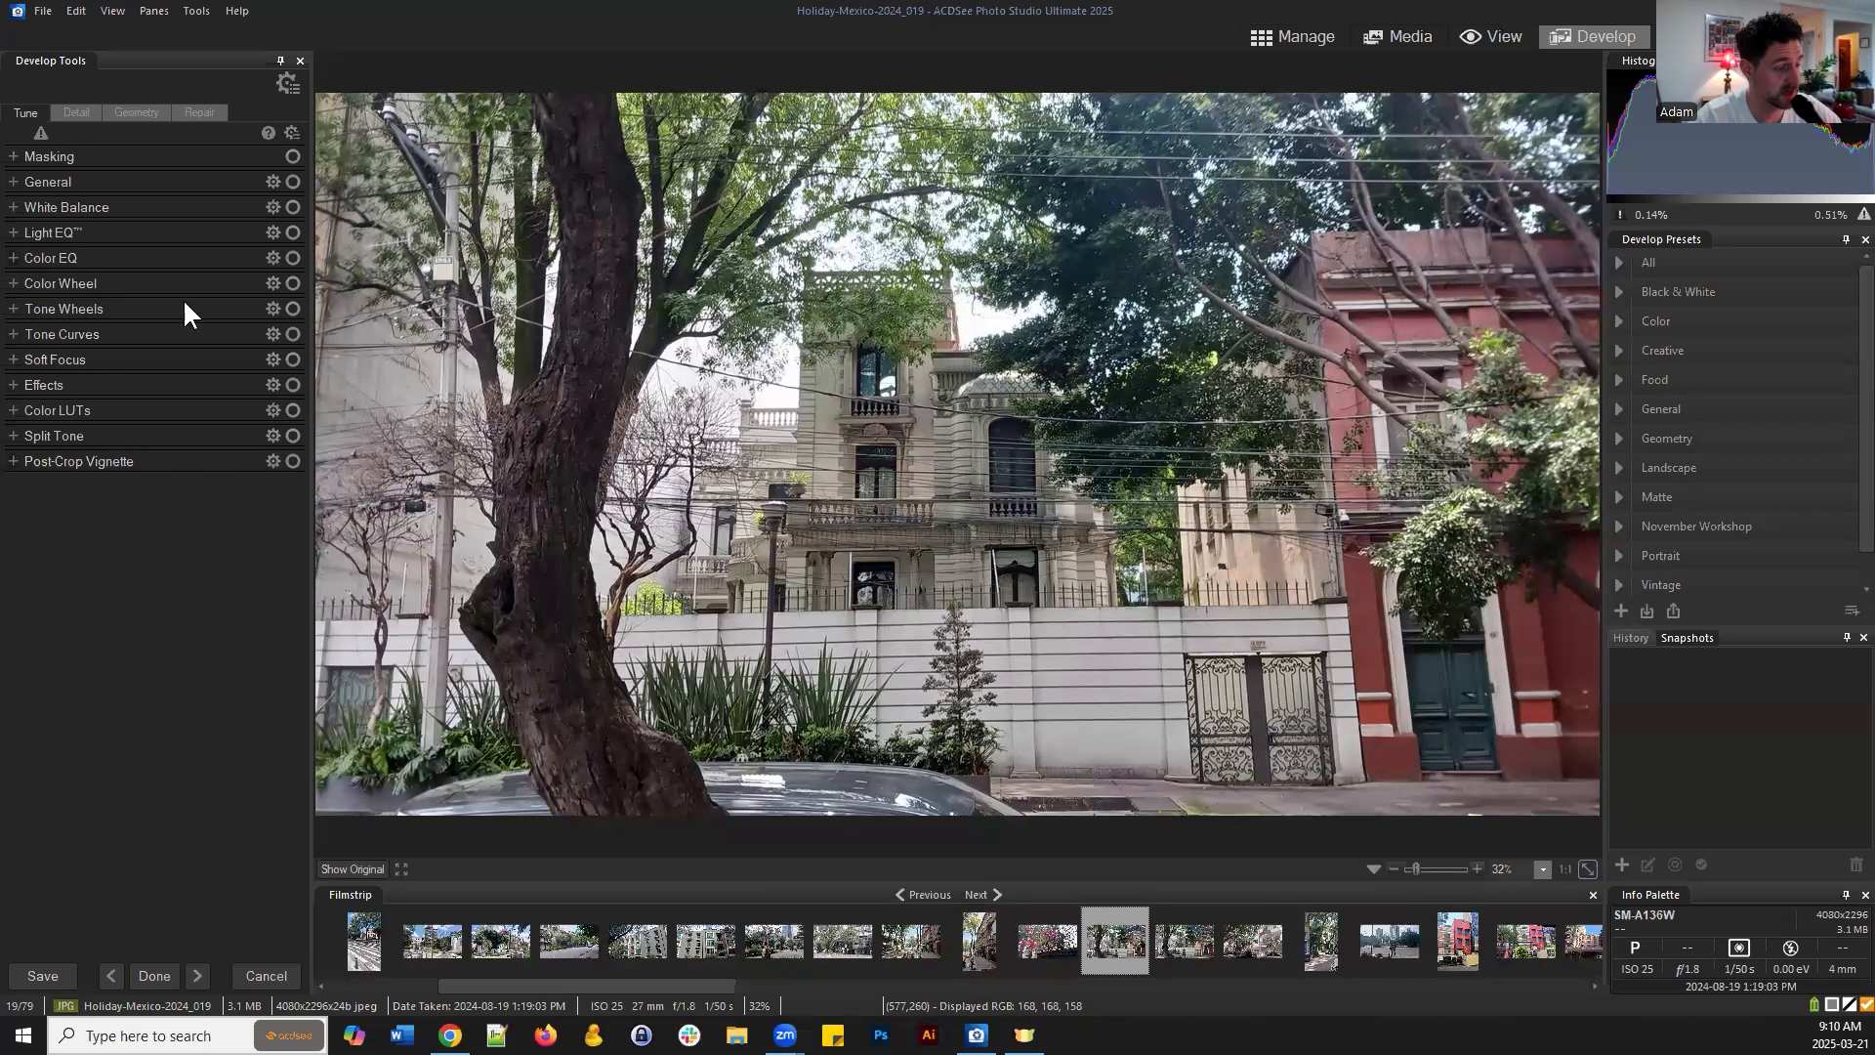
pyautogui.click(193, 113)
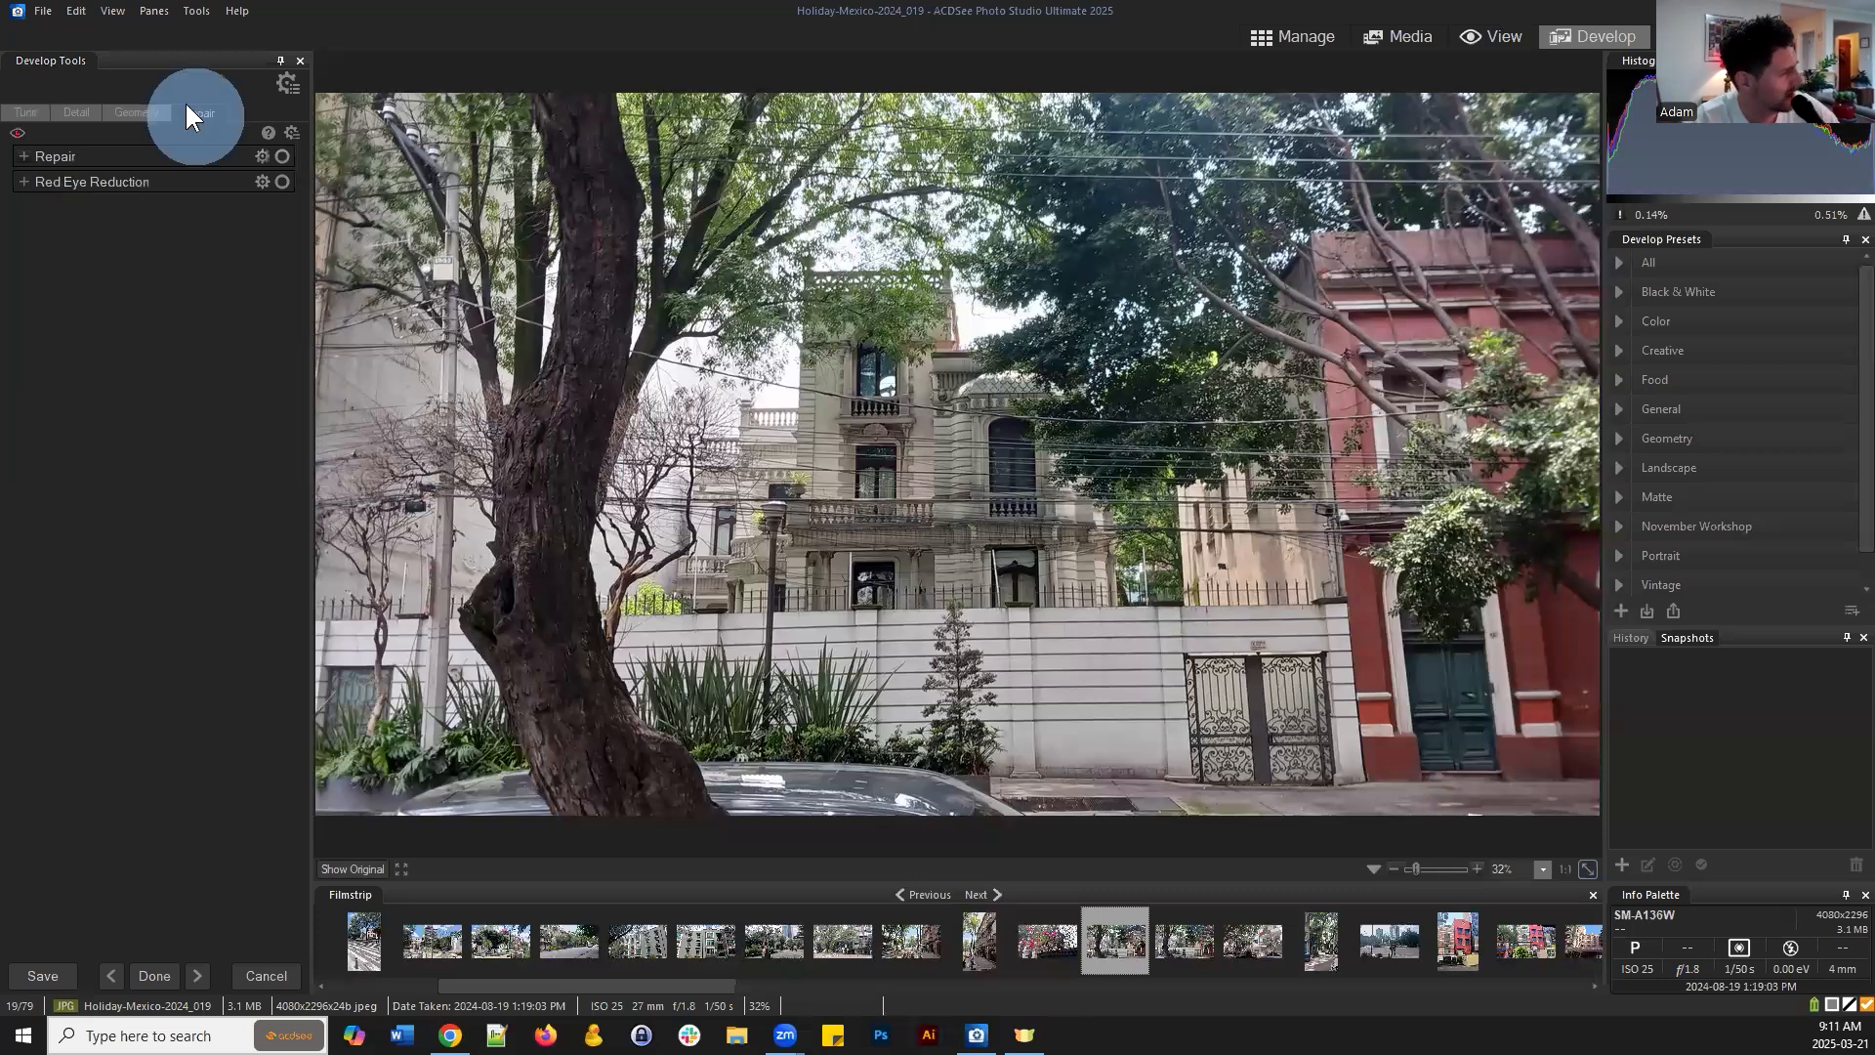
pyautogui.click(129, 113)
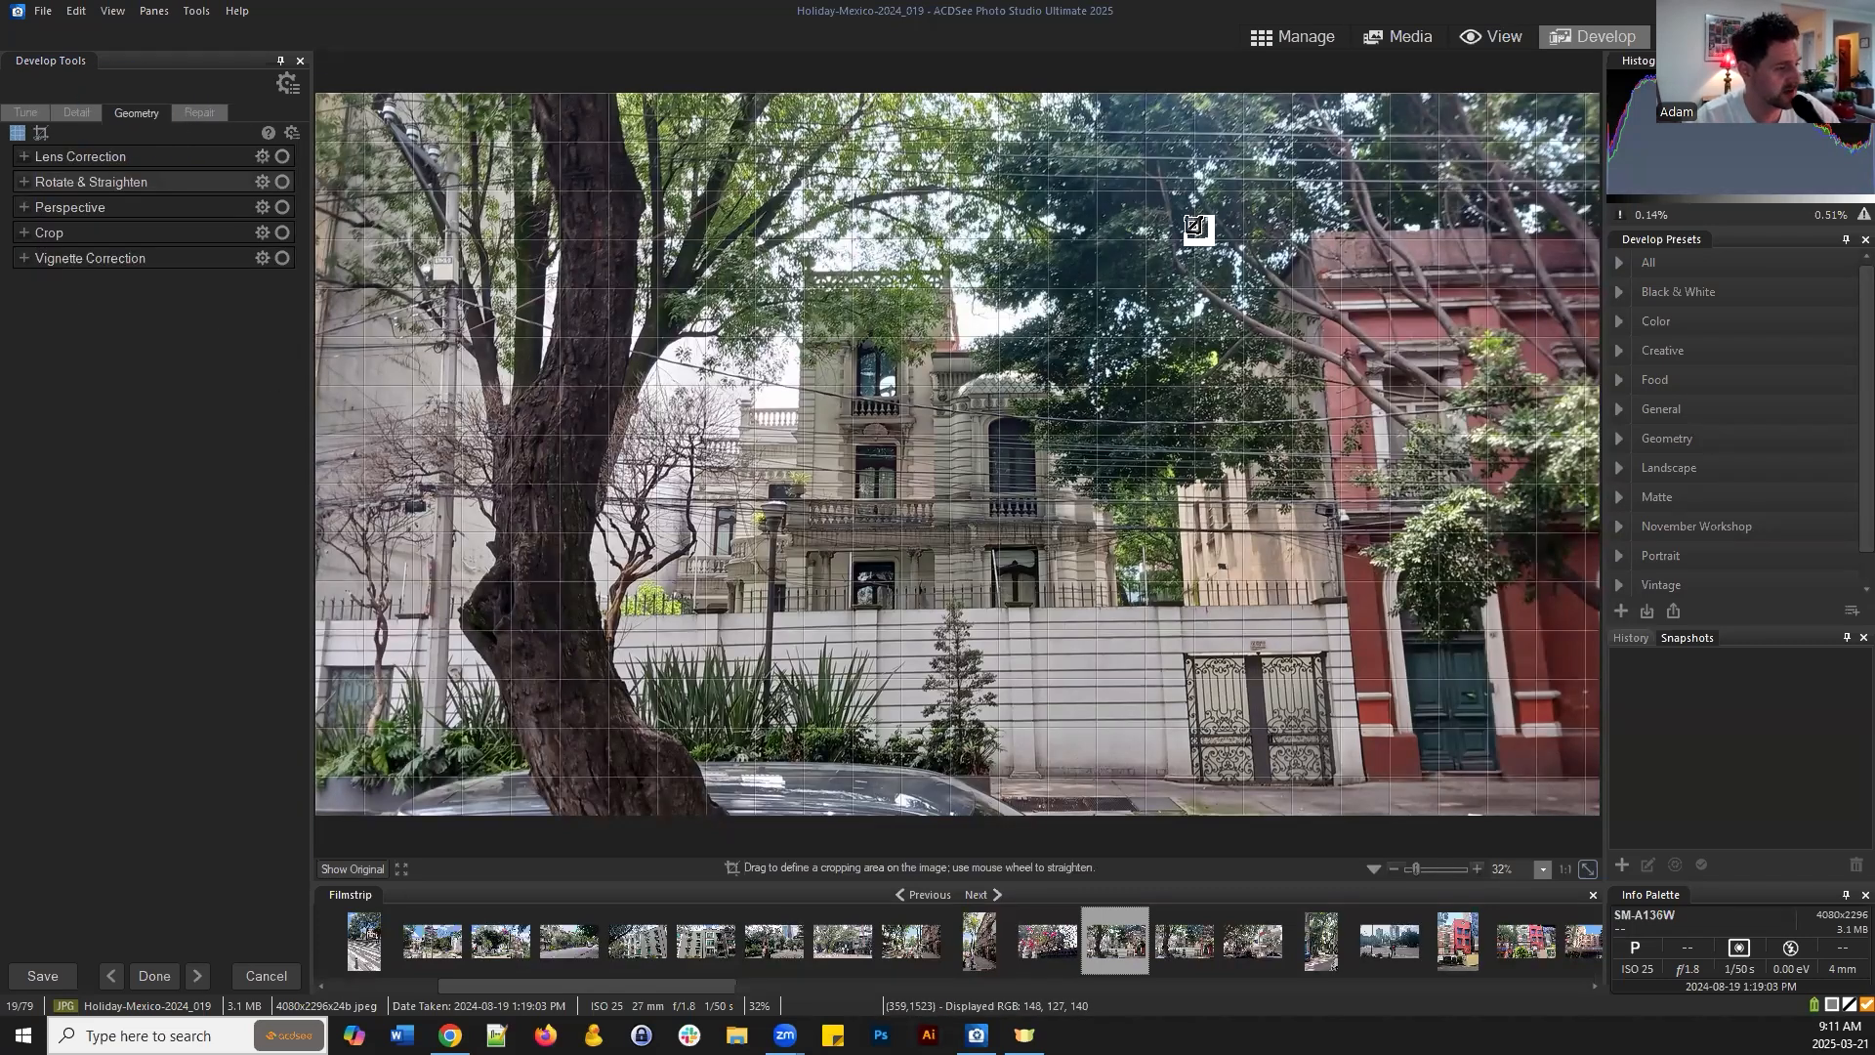
pyautogui.scroll(-2, 1078, 250)
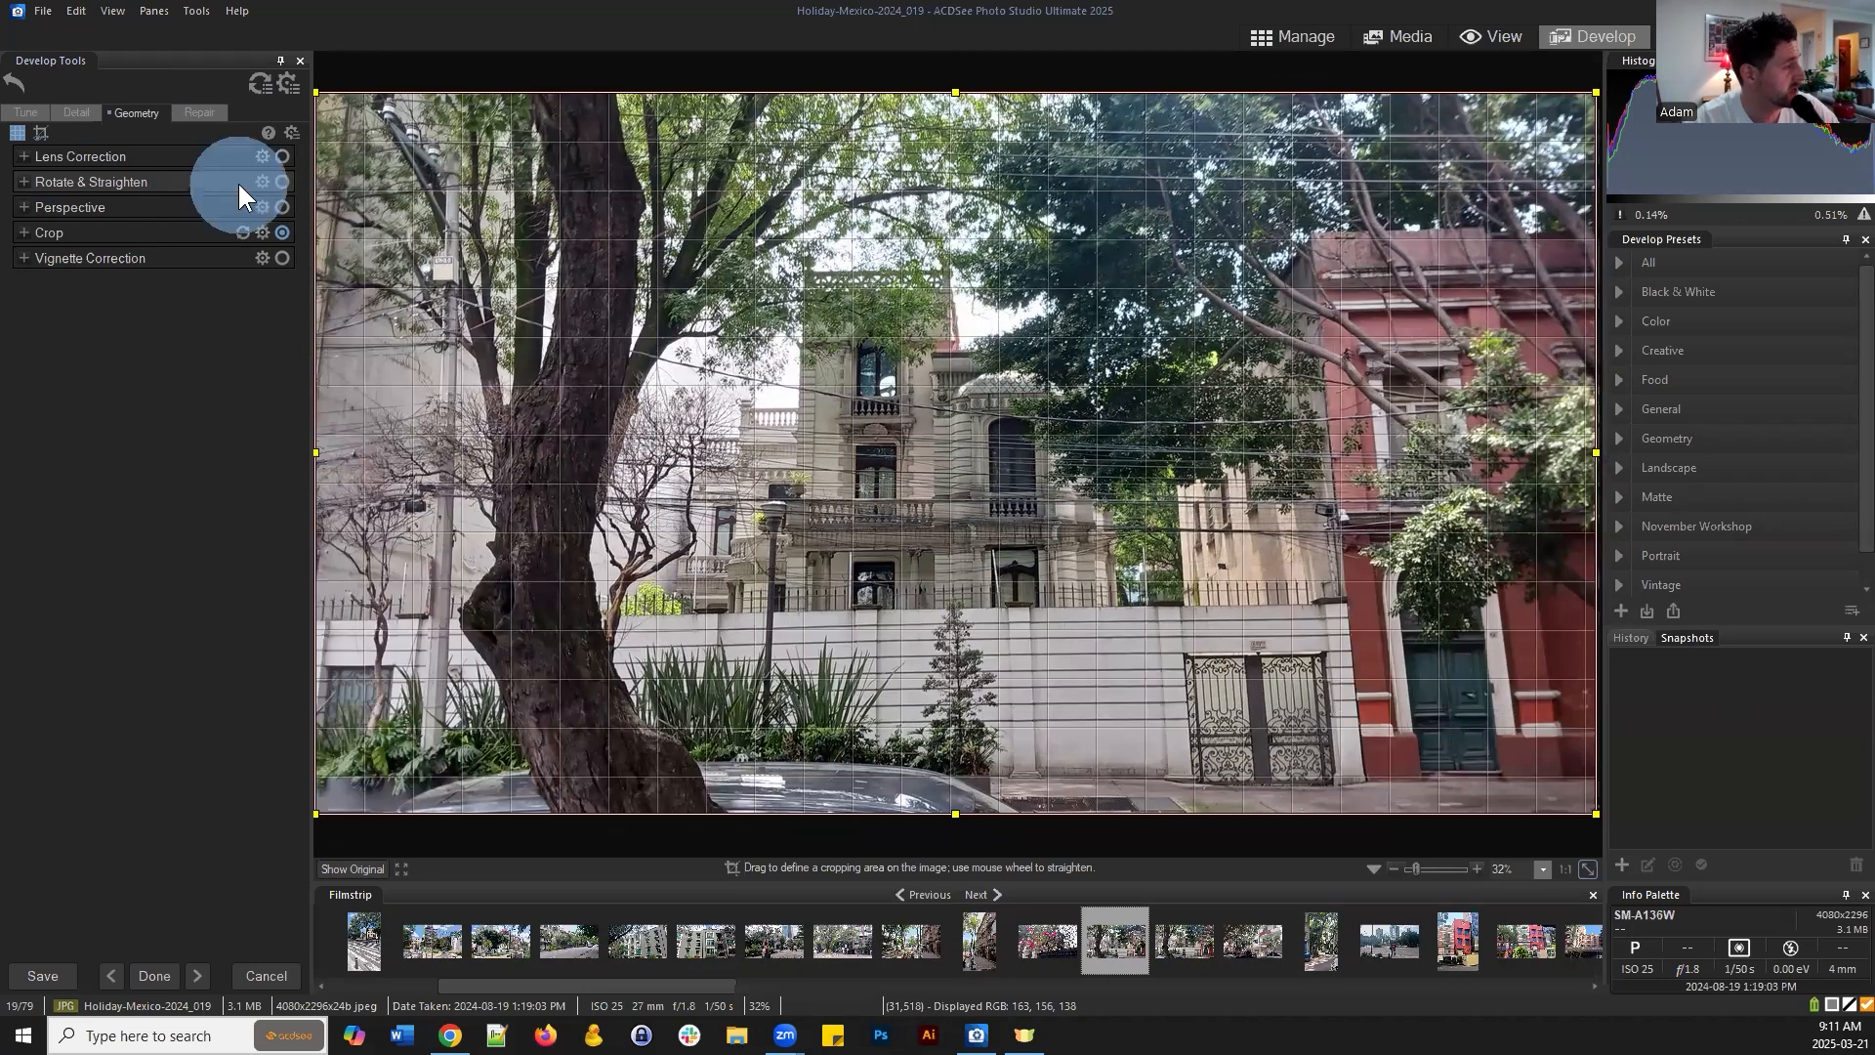
pyautogui.click(239, 232)
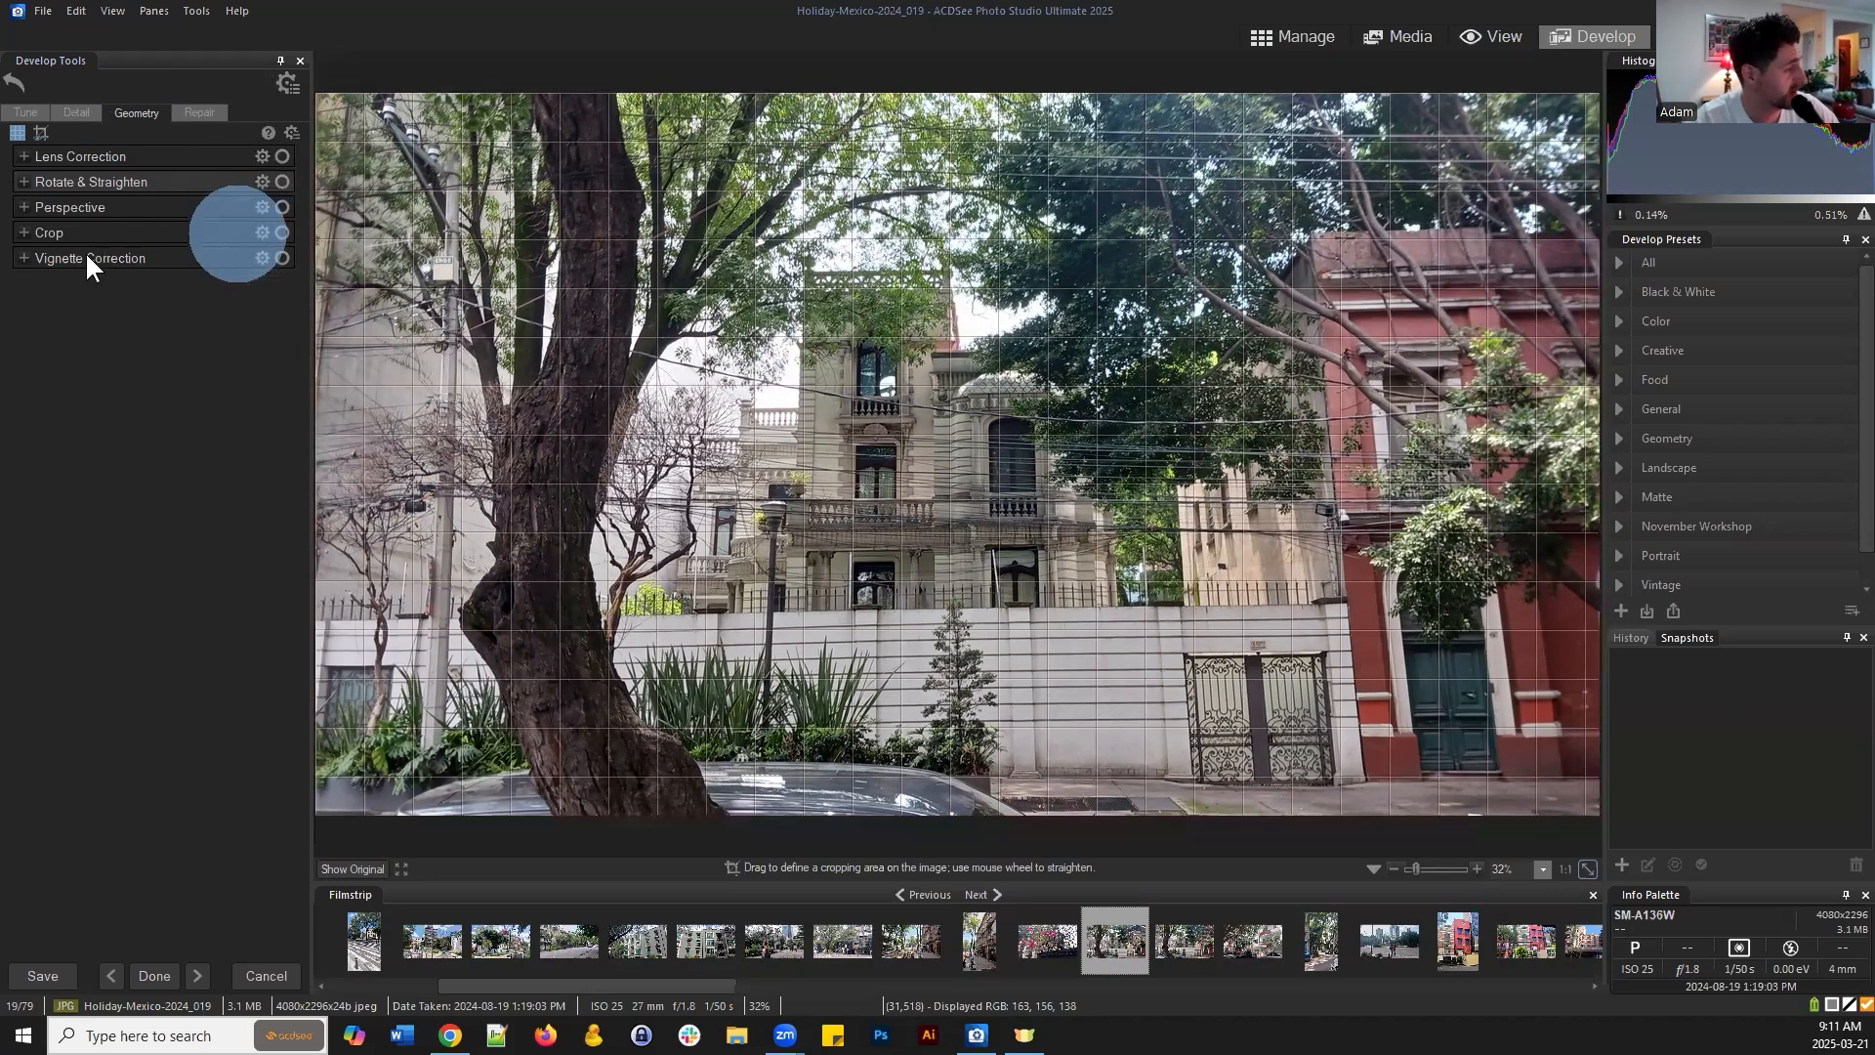
pyautogui.click(24, 257)
pyautogui.click(21, 255)
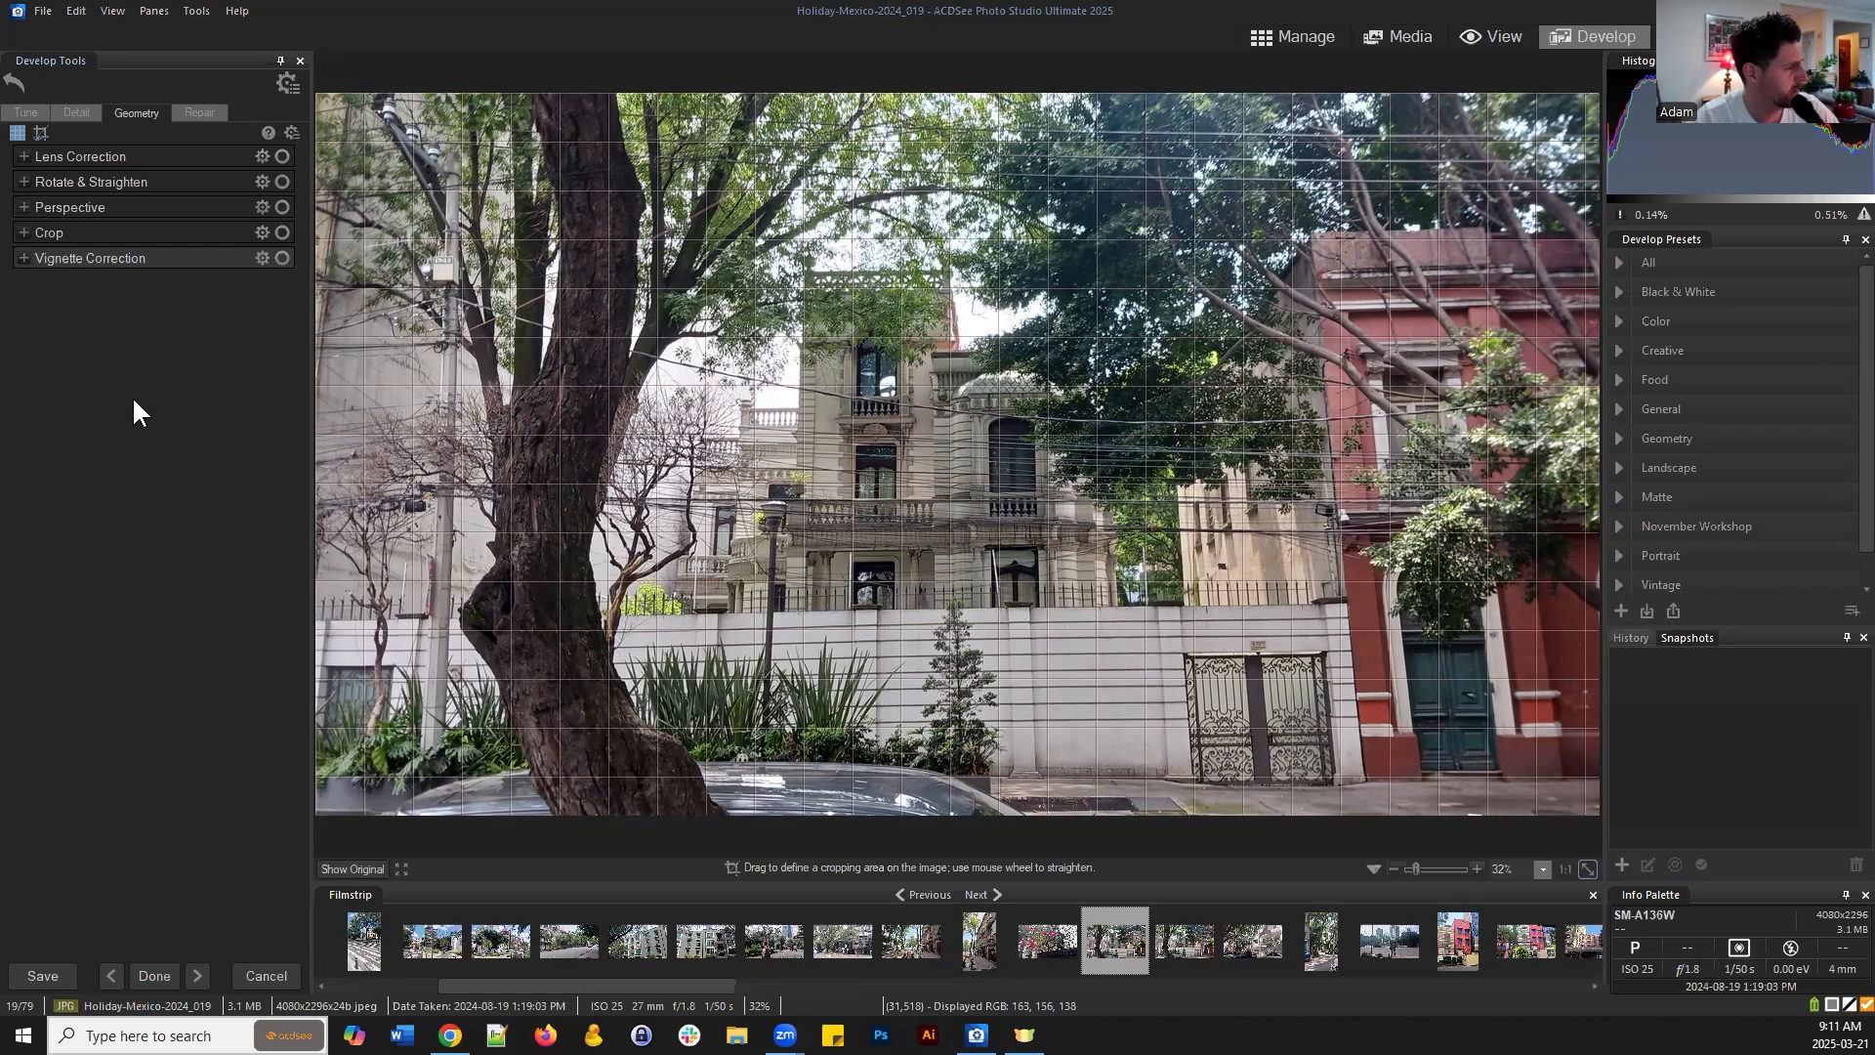
# Set a crop area of about 3534 x 1989 pixels in the original proportions, trimming all four edges of the street photo
pyautogui.click(1394, 869)
pyautogui.click(1394, 869)
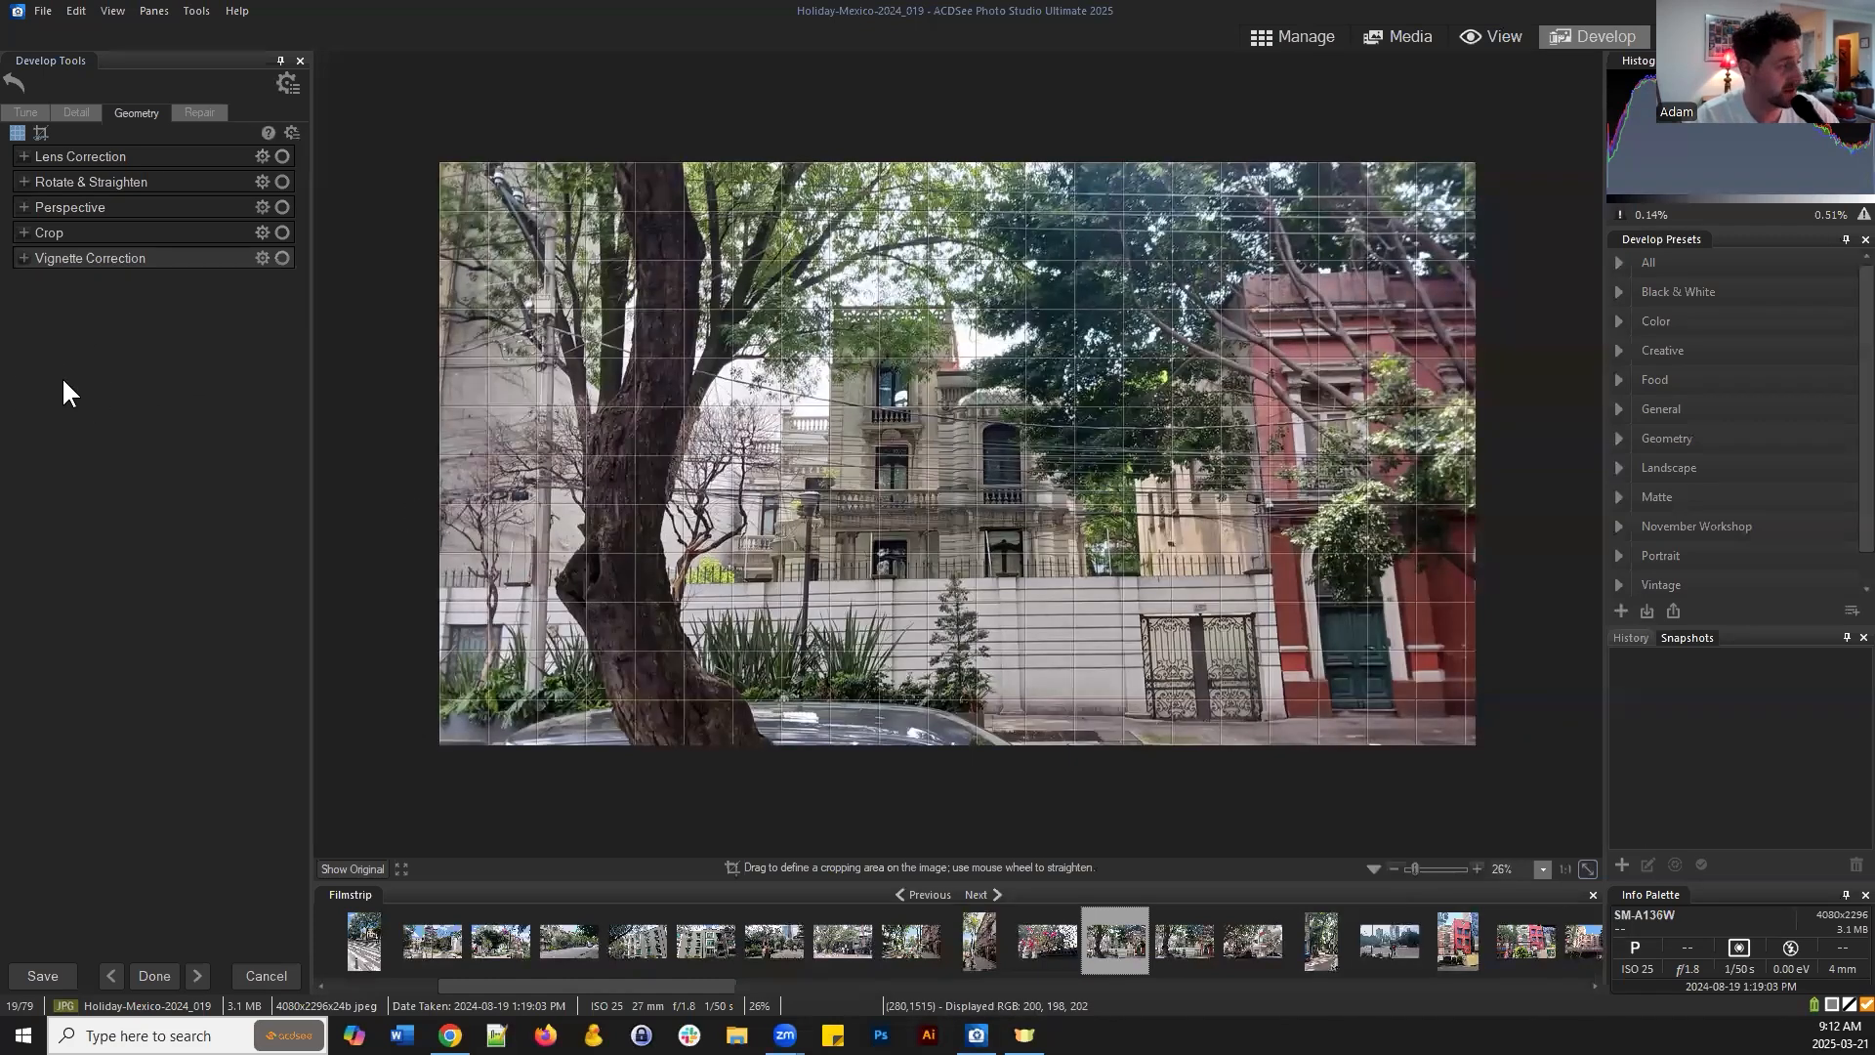
pyautogui.click(51, 232)
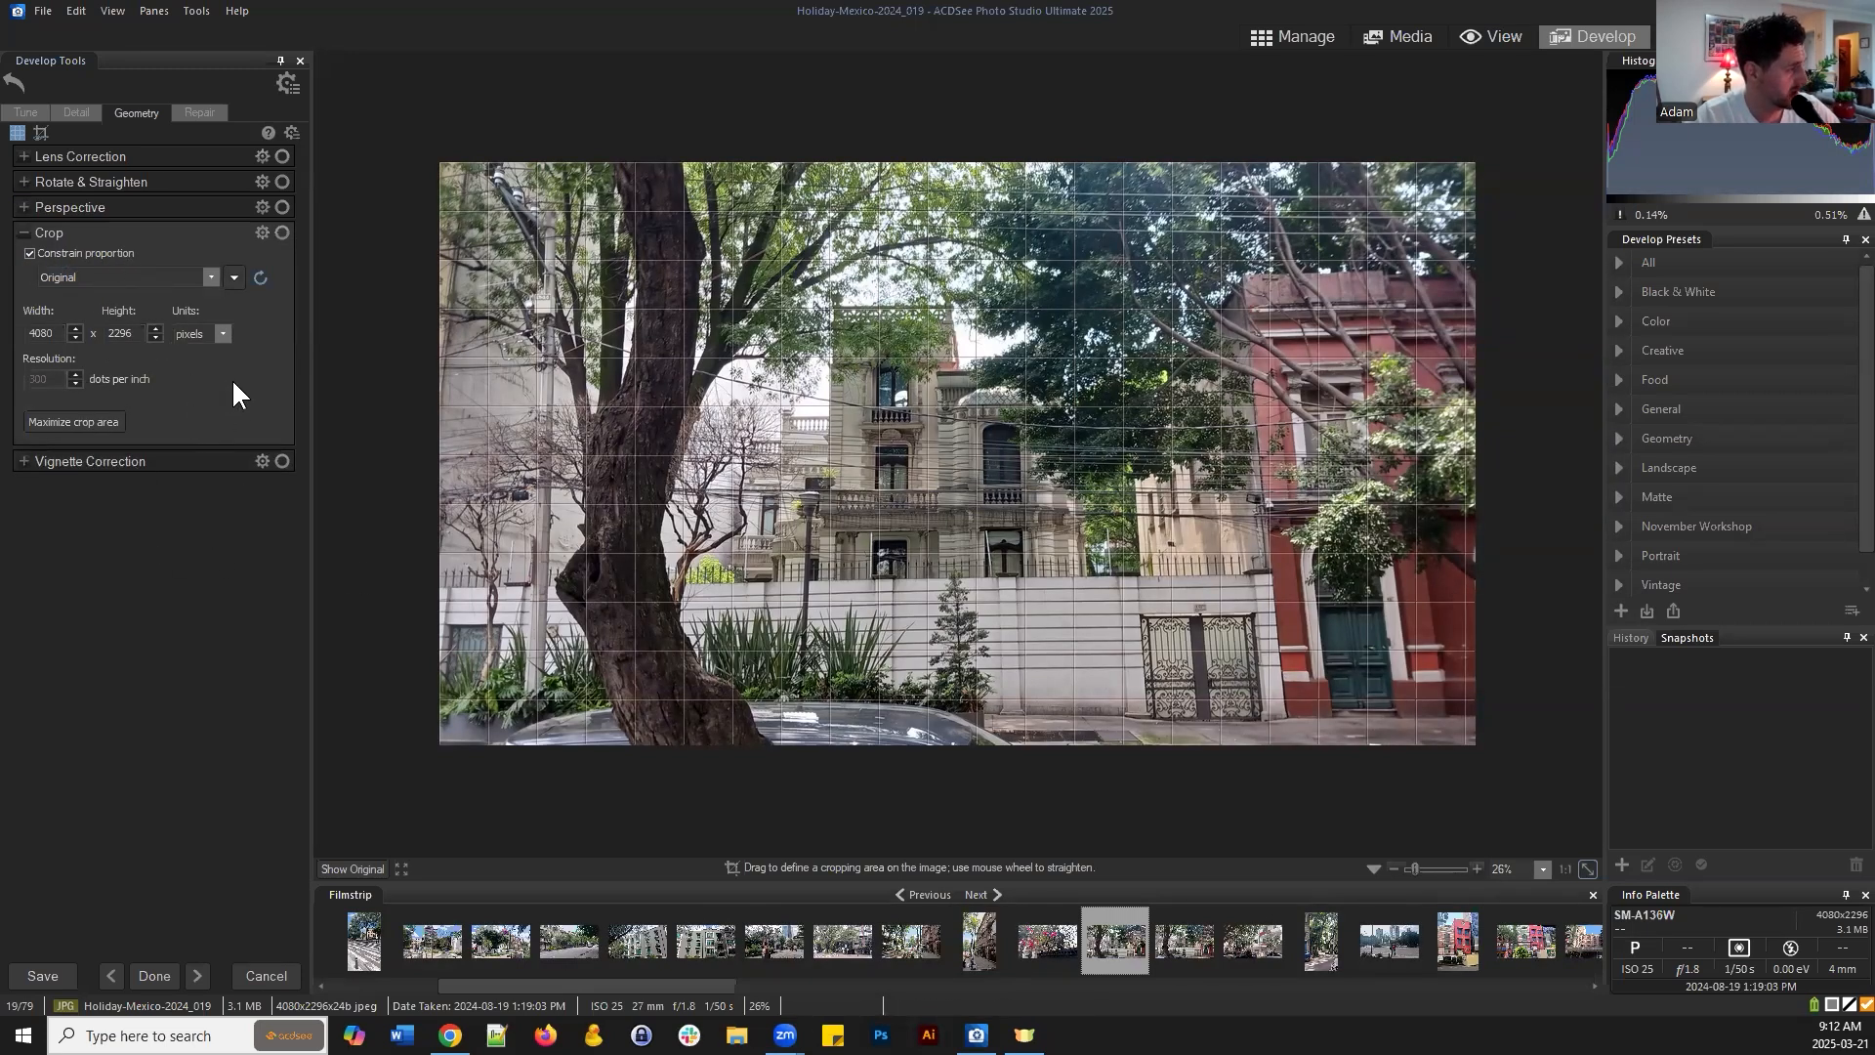
pyautogui.click(454, 174)
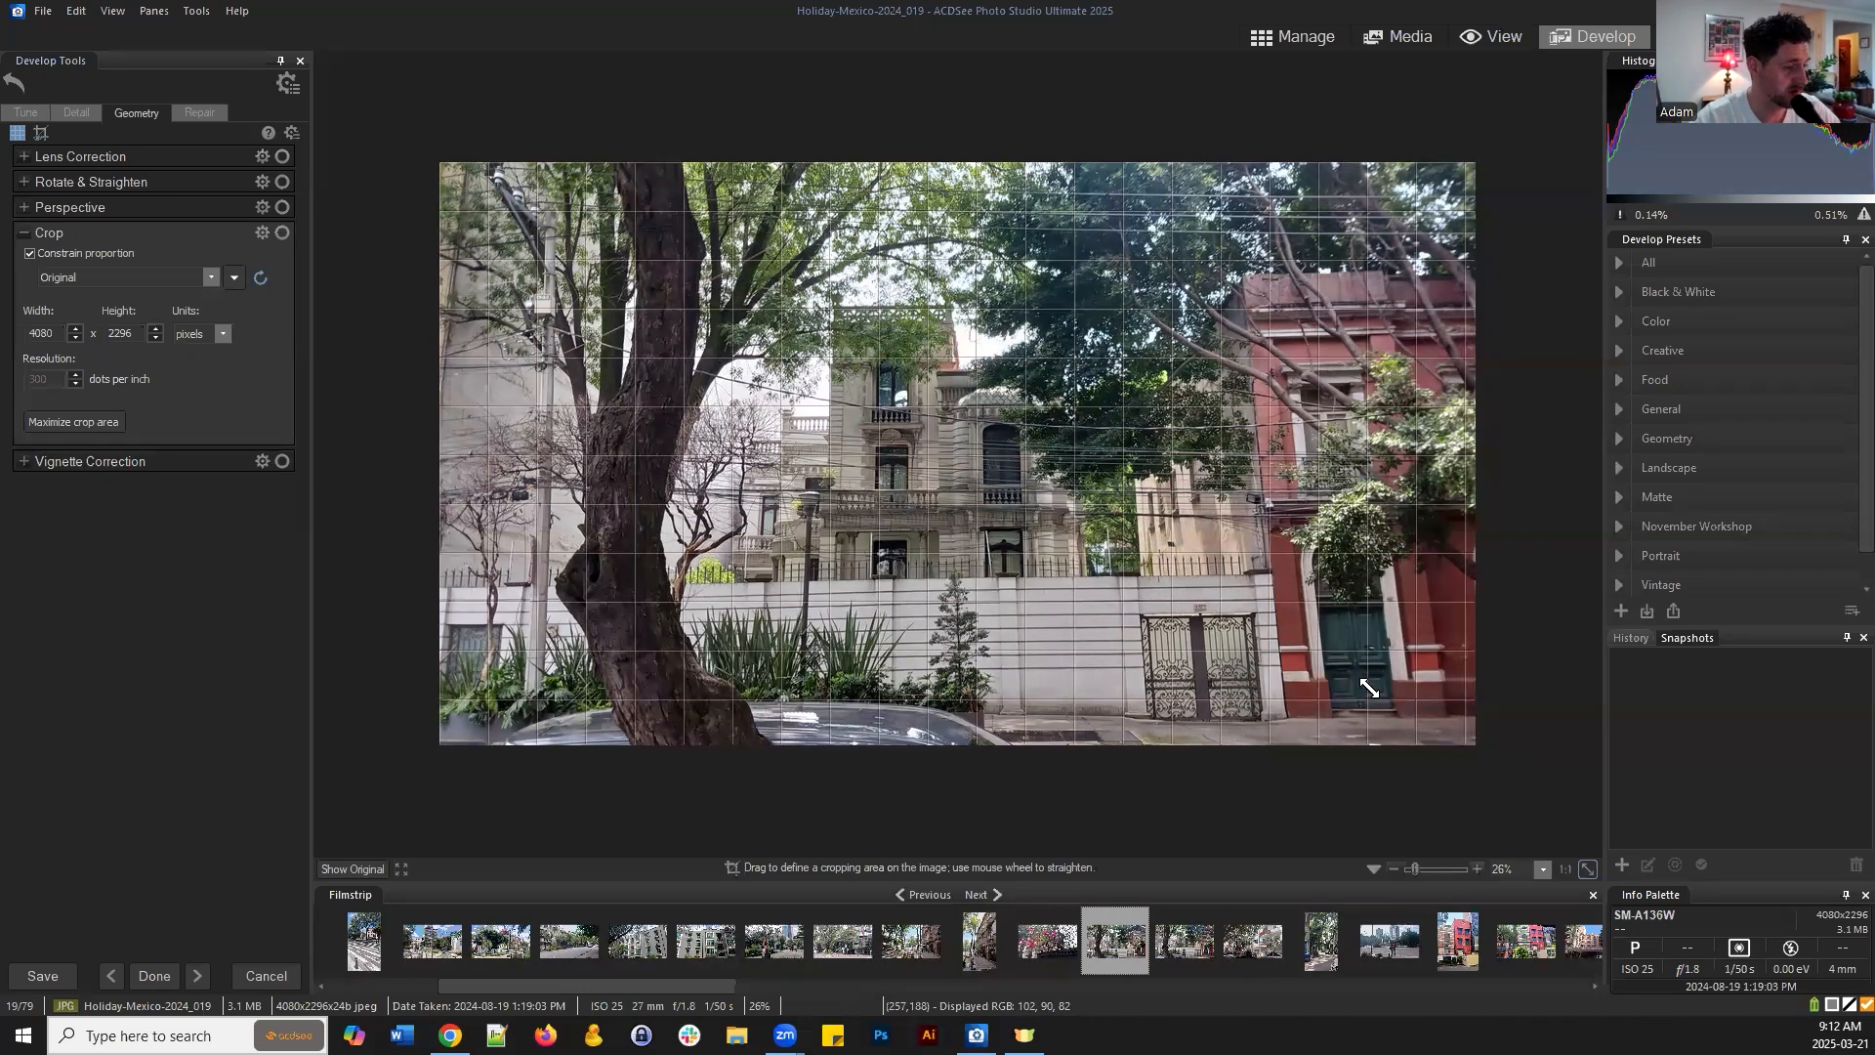
pyautogui.moveTo(1369, 687)
pyautogui.mouseDown()
pyautogui.moveTo(1413, 711)
pyautogui.moveTo(1387, 703)
pyautogui.mouseUp()
pyautogui.moveTo(1226, 488)
pyautogui.mouseDown()
pyautogui.moveTo(1177, 517)
pyautogui.moveTo(1210, 514)
pyautogui.mouseUp()
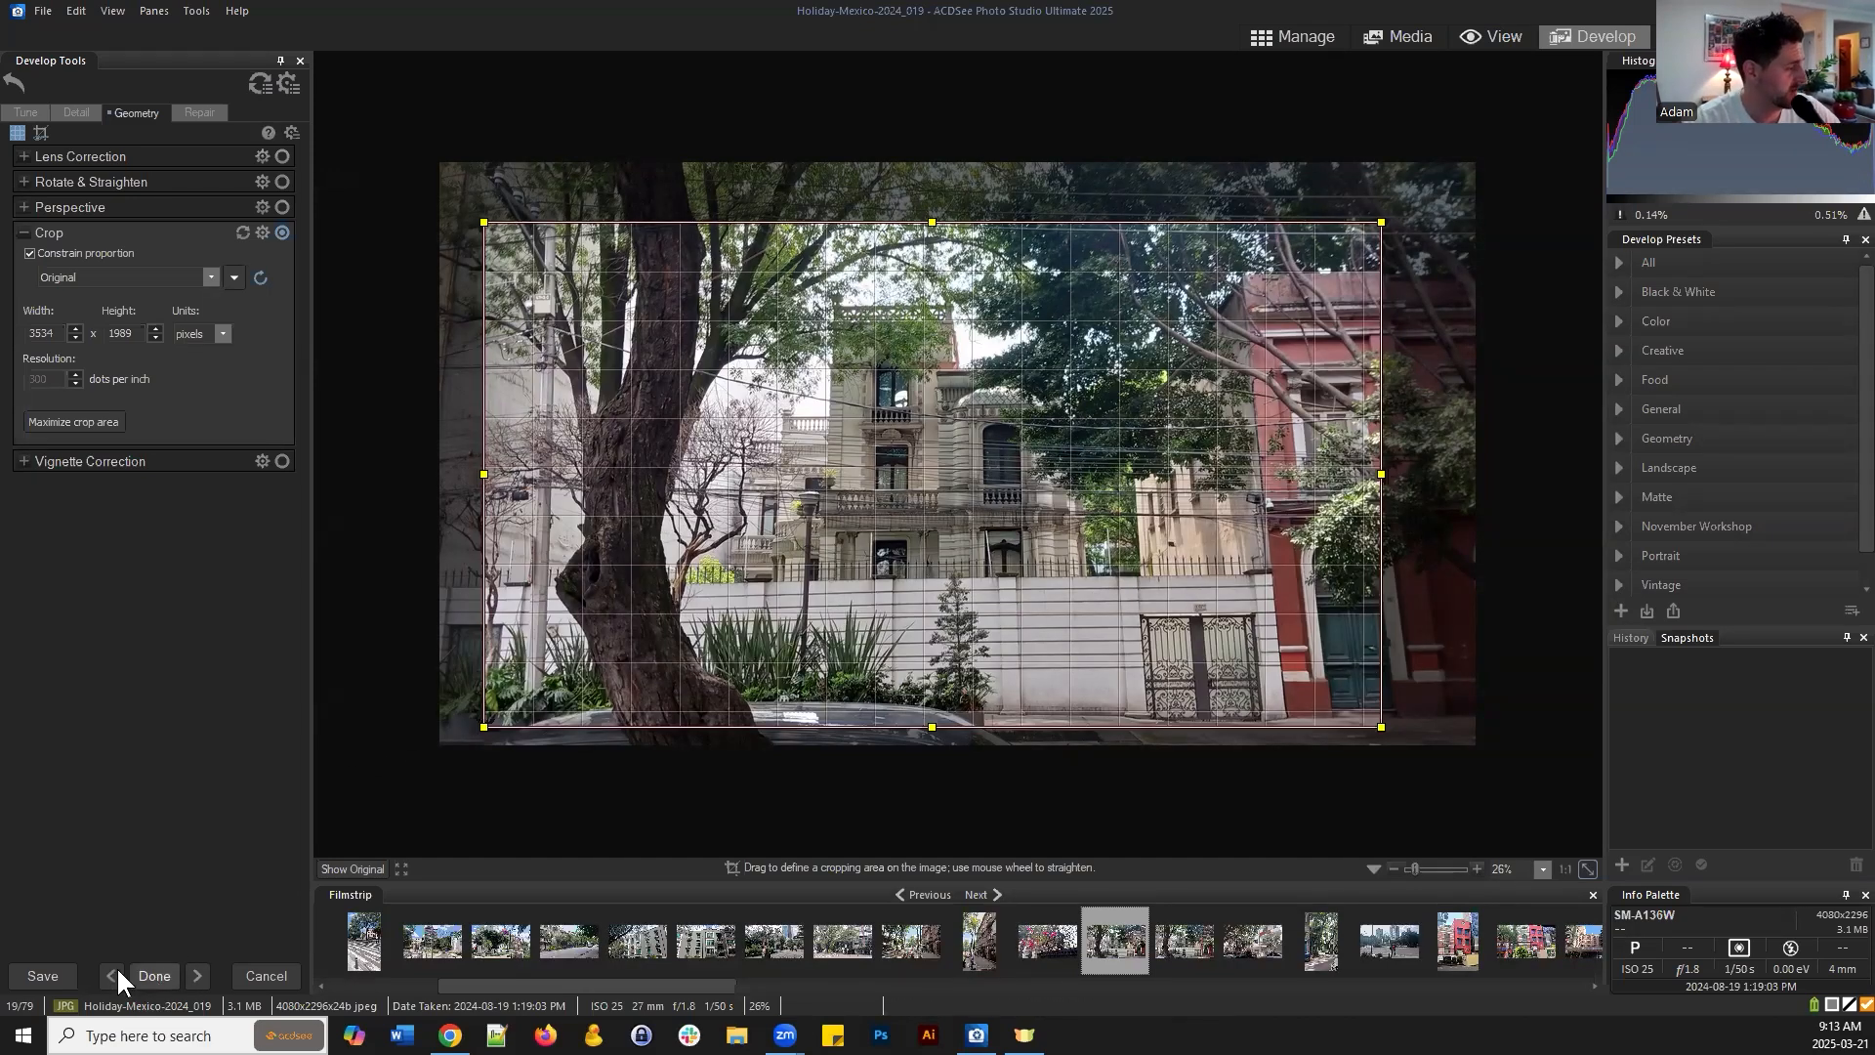
# Preview the street photo with the crop applied in the Tune view and return to its crop settings
pyautogui.click(146, 974)
pyautogui.click(39, 110)
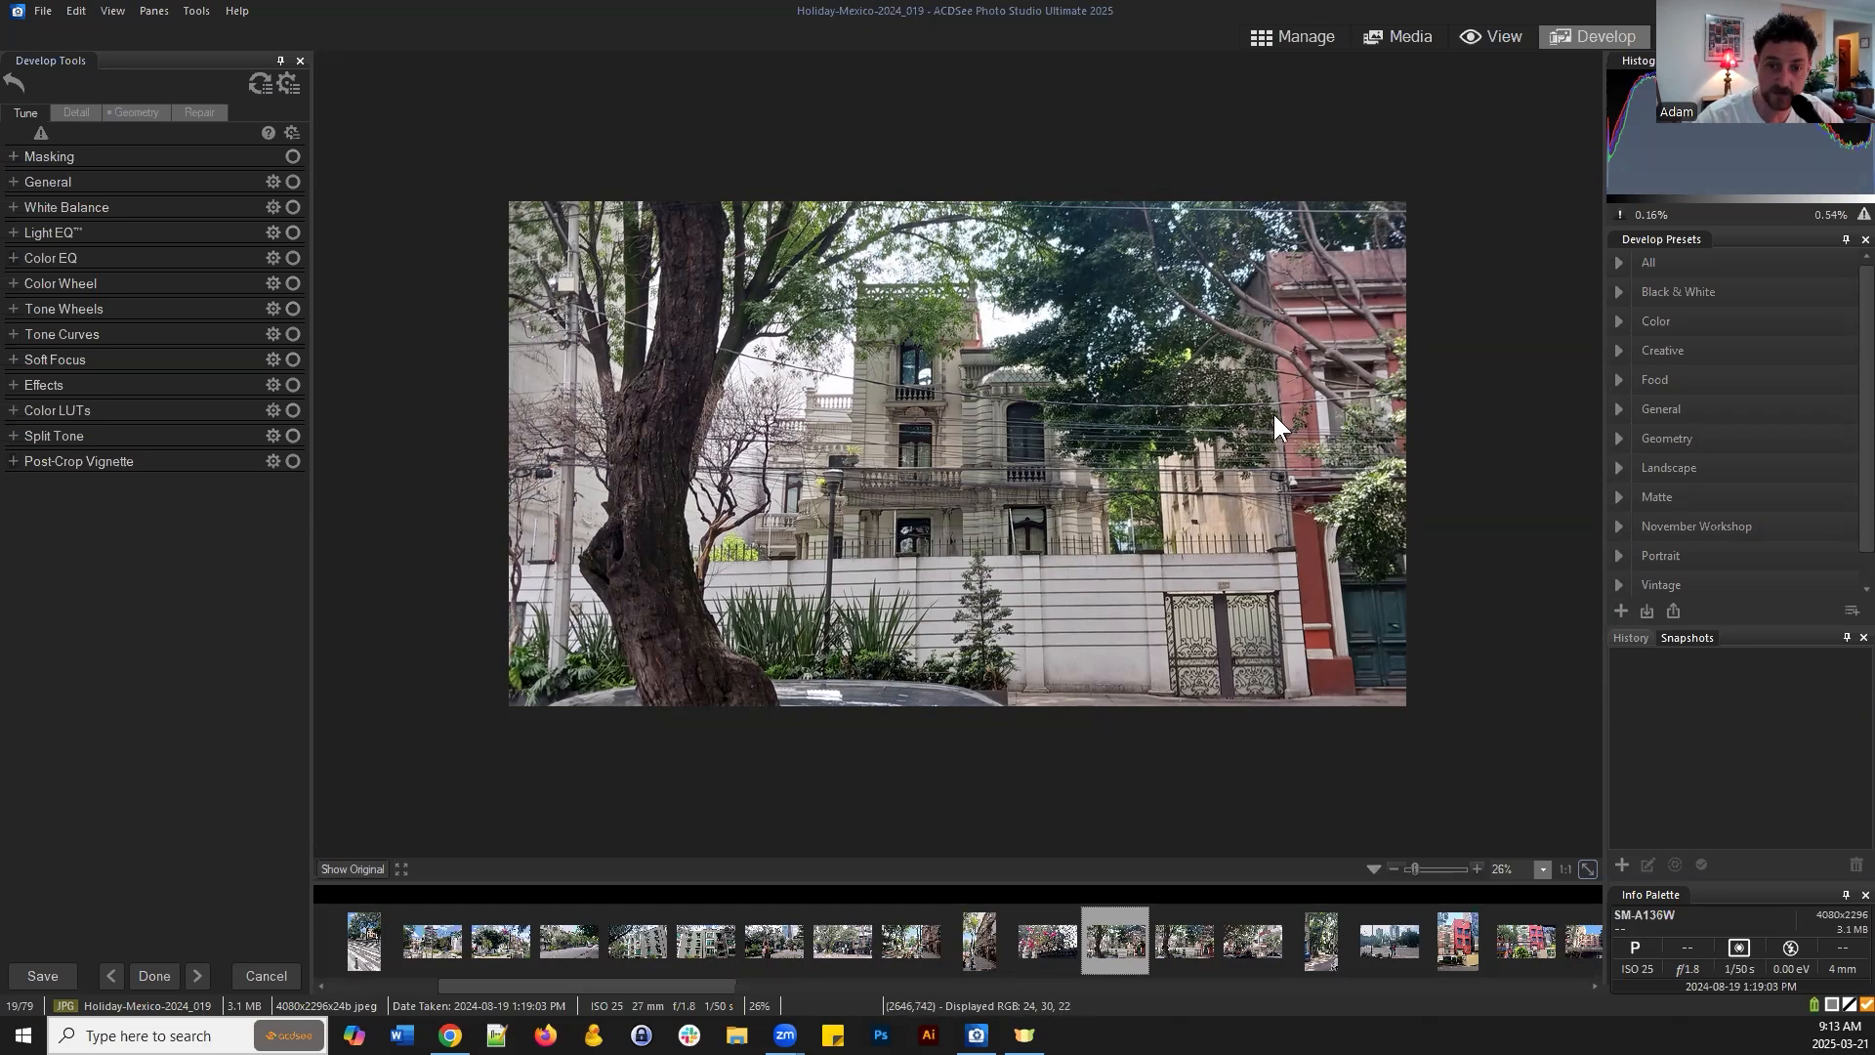
pyautogui.click(133, 110)
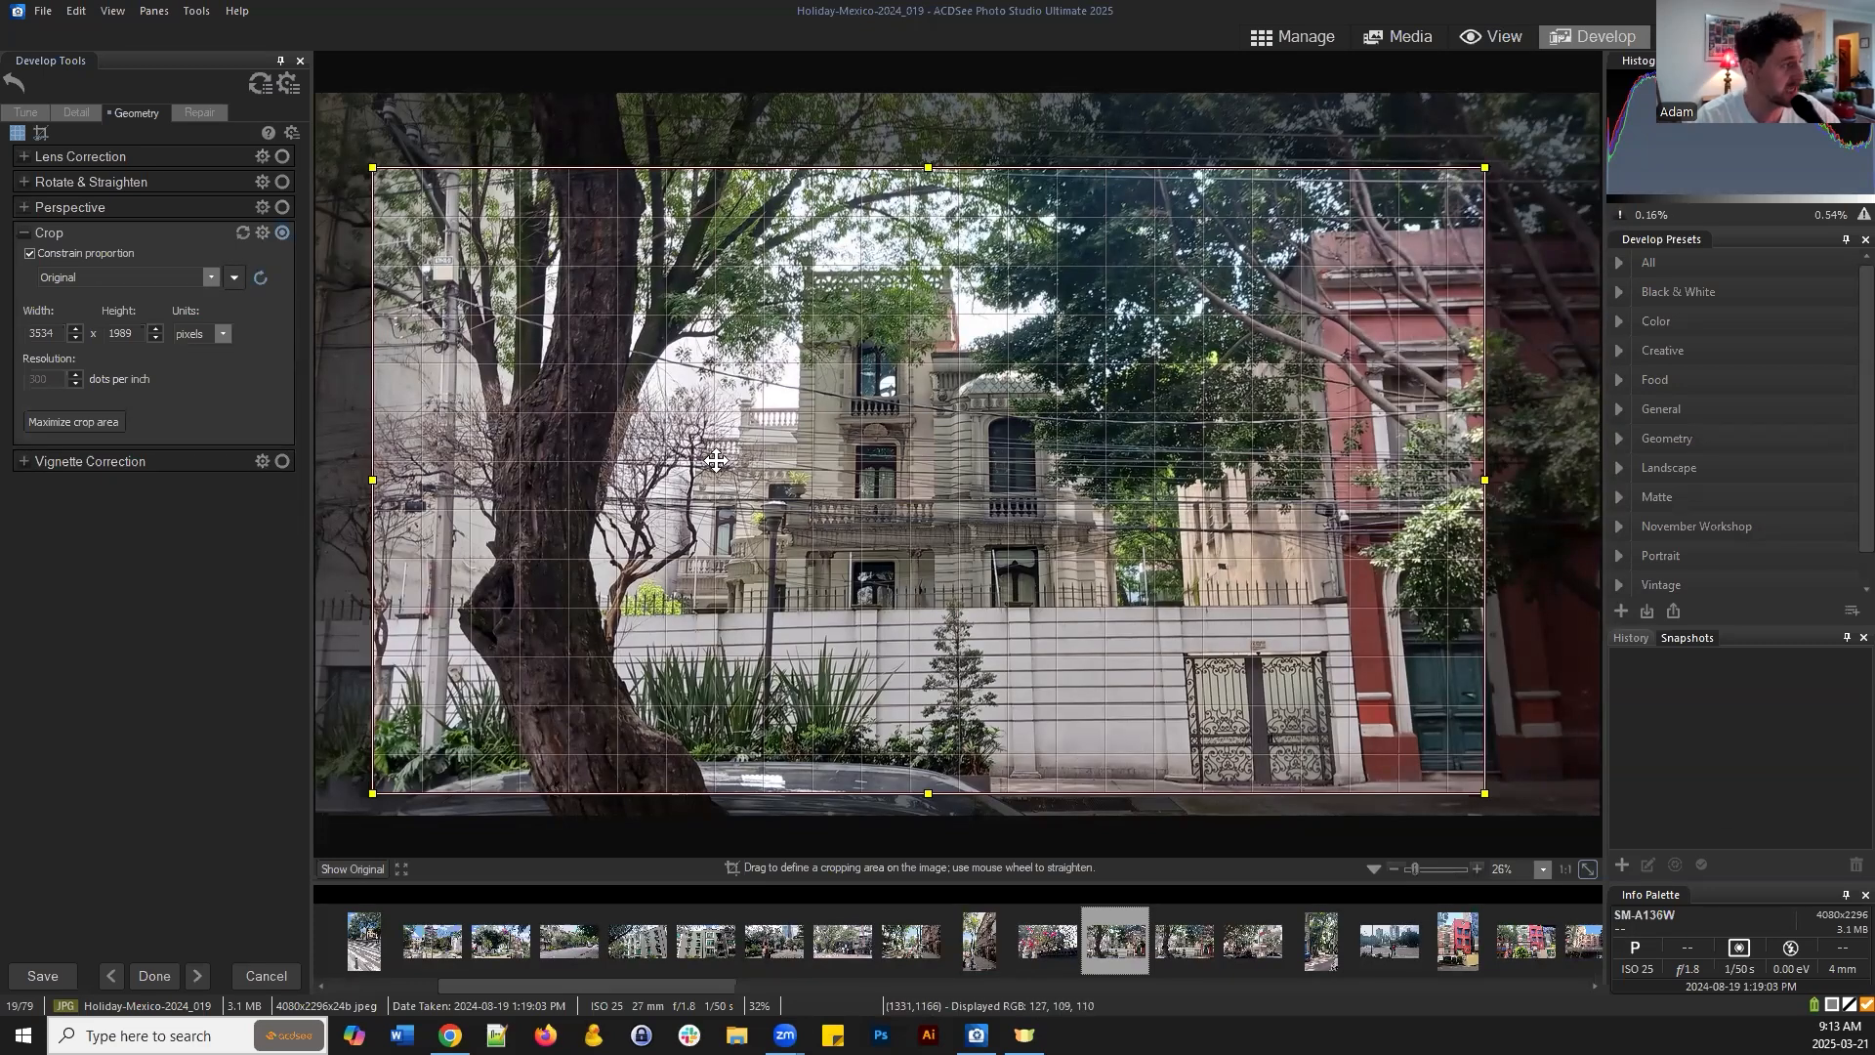
pyautogui.click(36, 112)
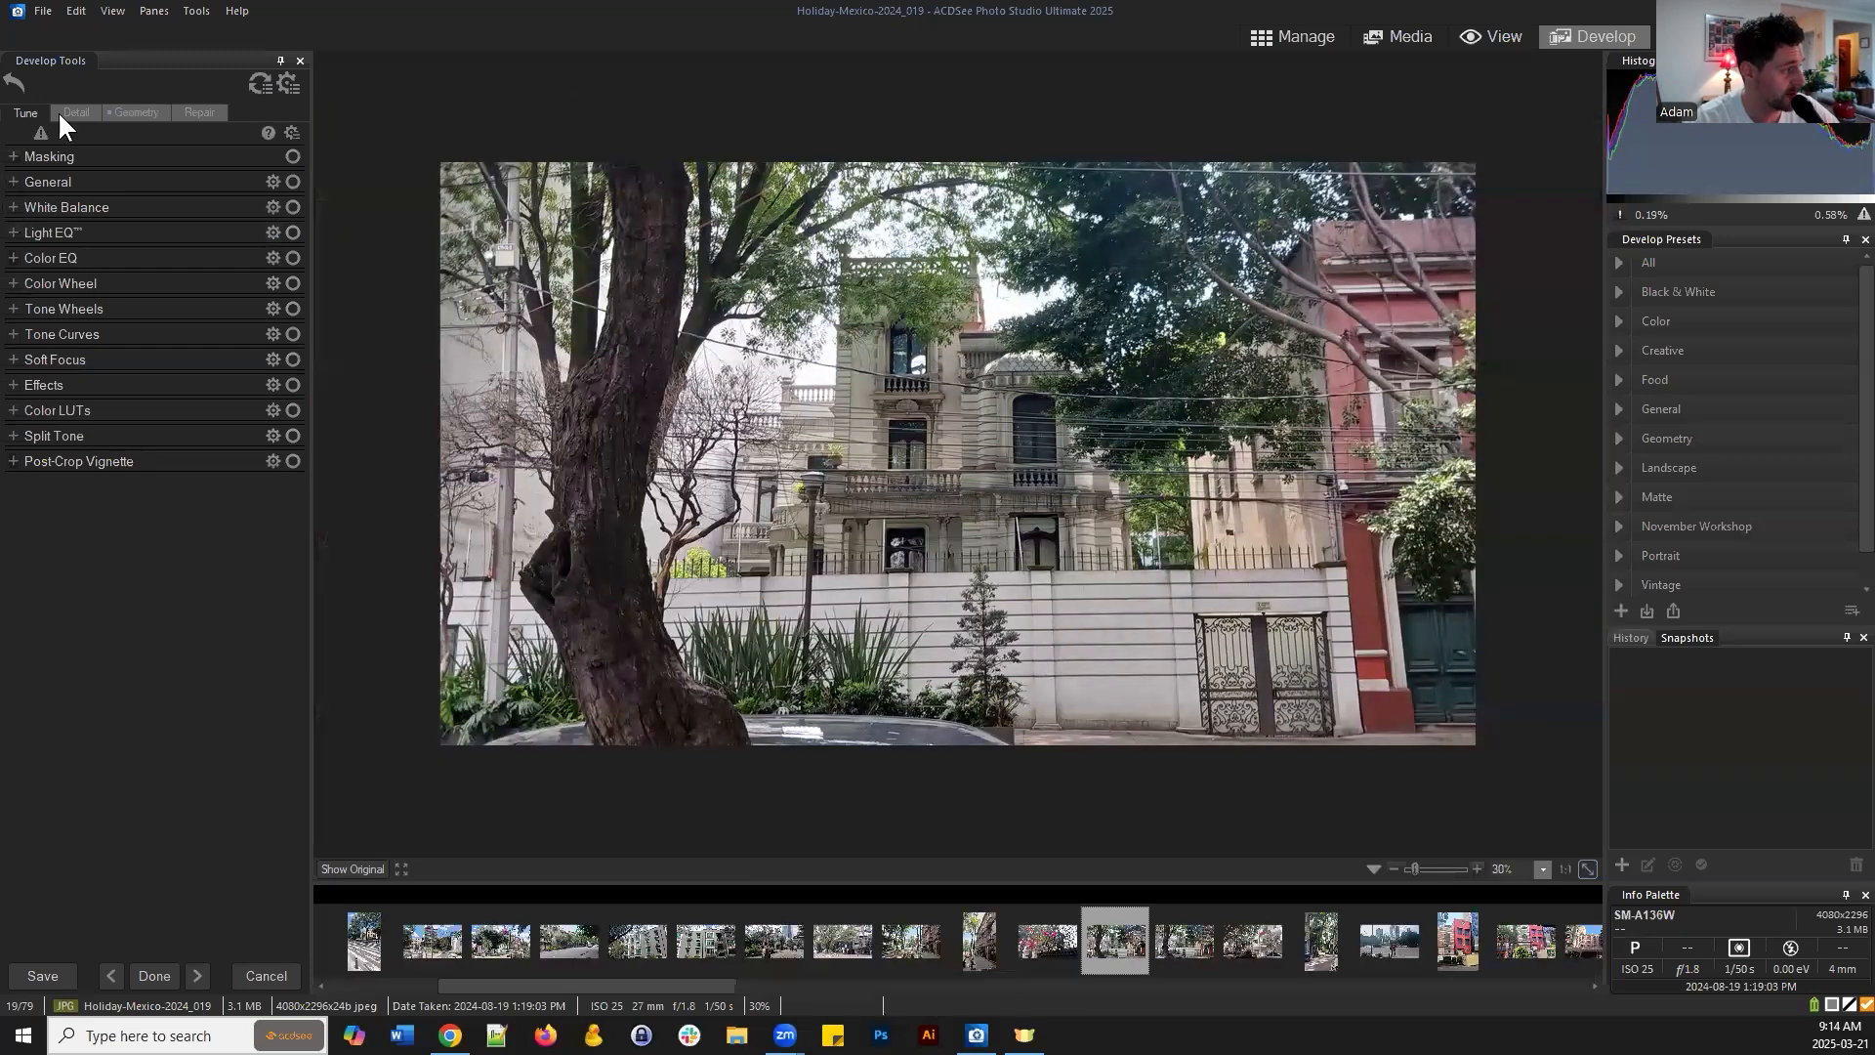
pyautogui.click(132, 112)
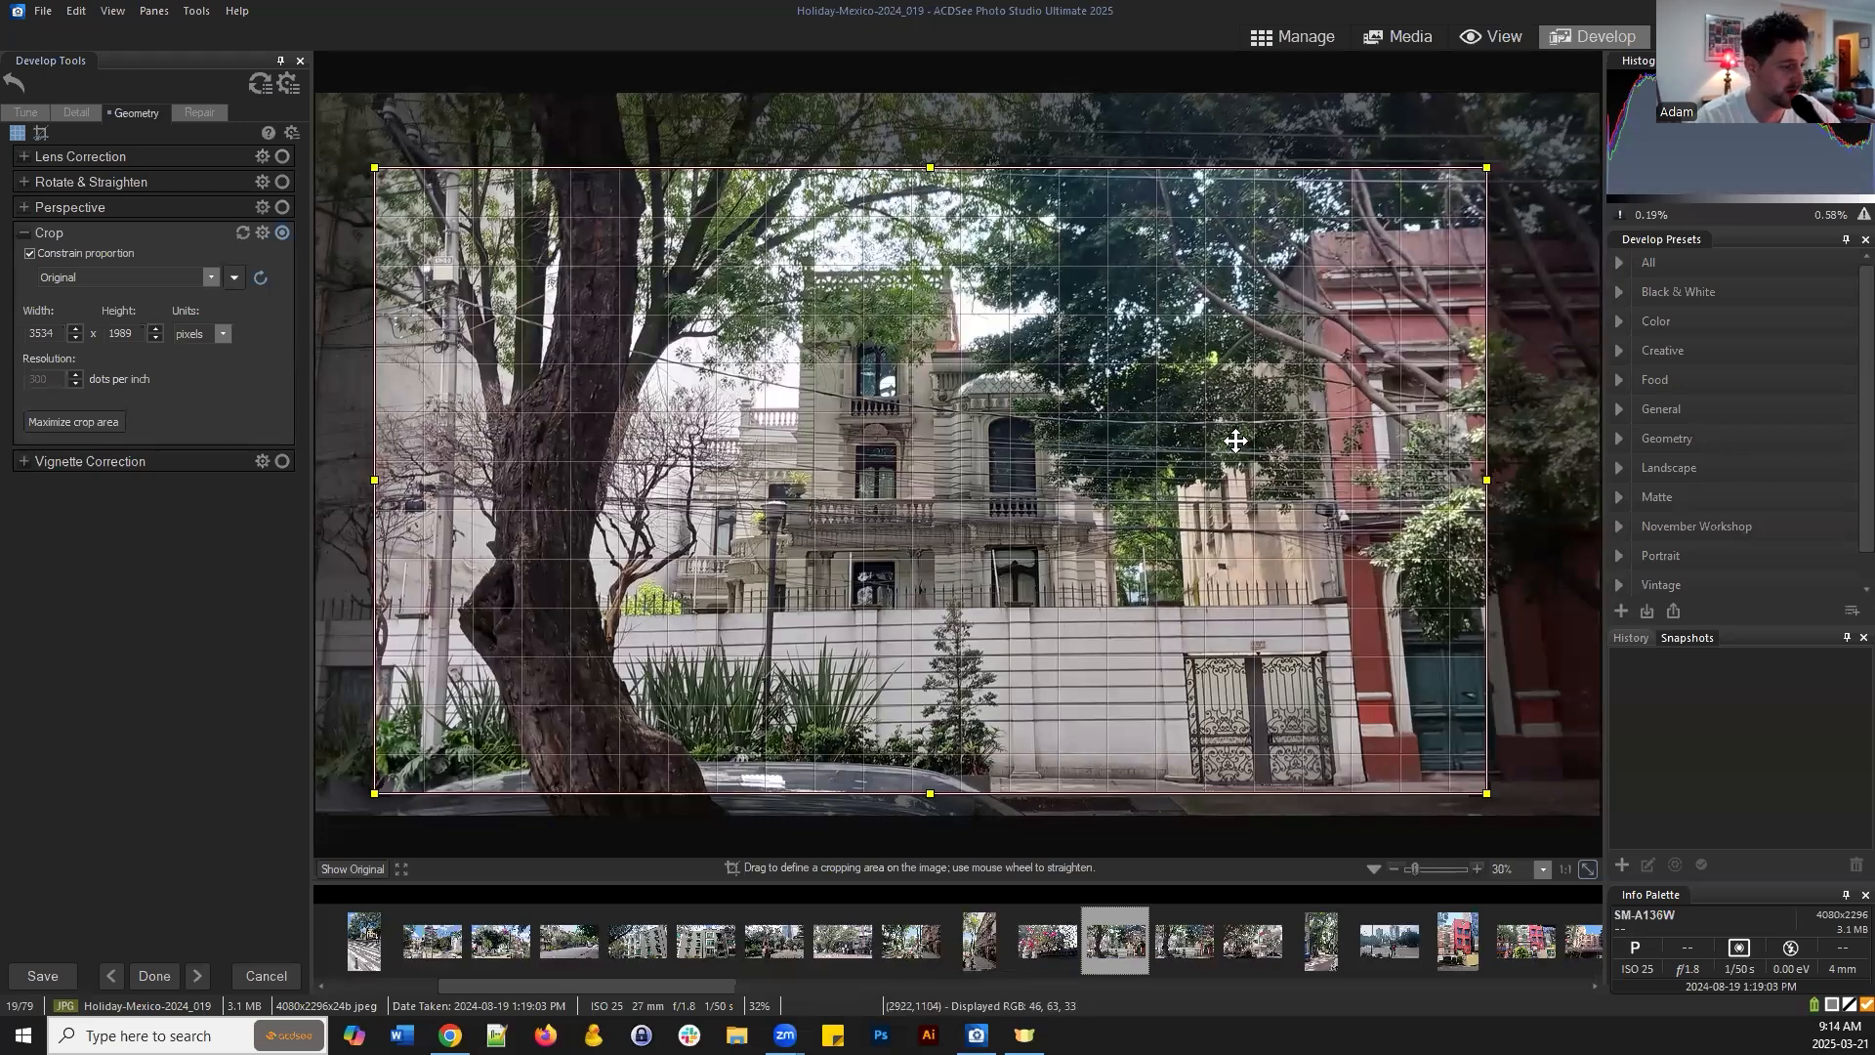
# Enlarge the crop area to about 3823 x 2151 pixels in the original proportions and preview the cropped photo
pyautogui.scroll(-2, 1247, 452)
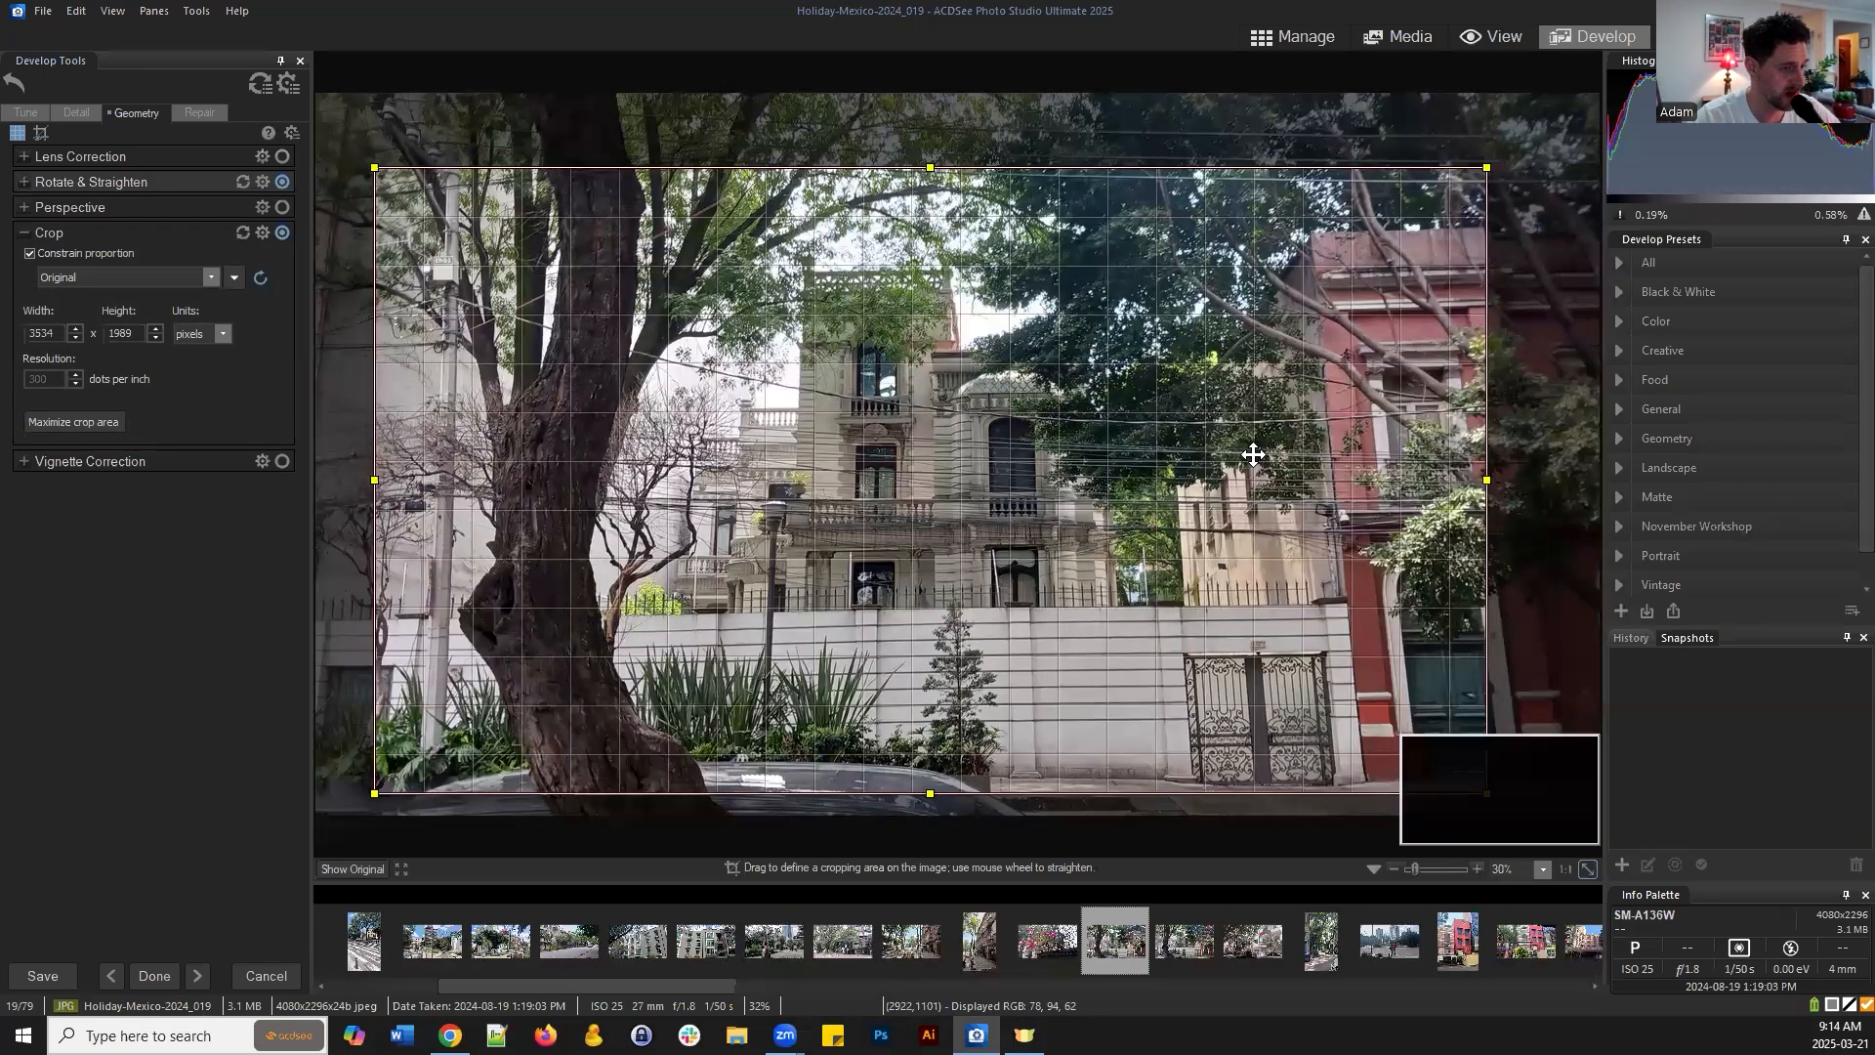
pyautogui.click(1392, 868)
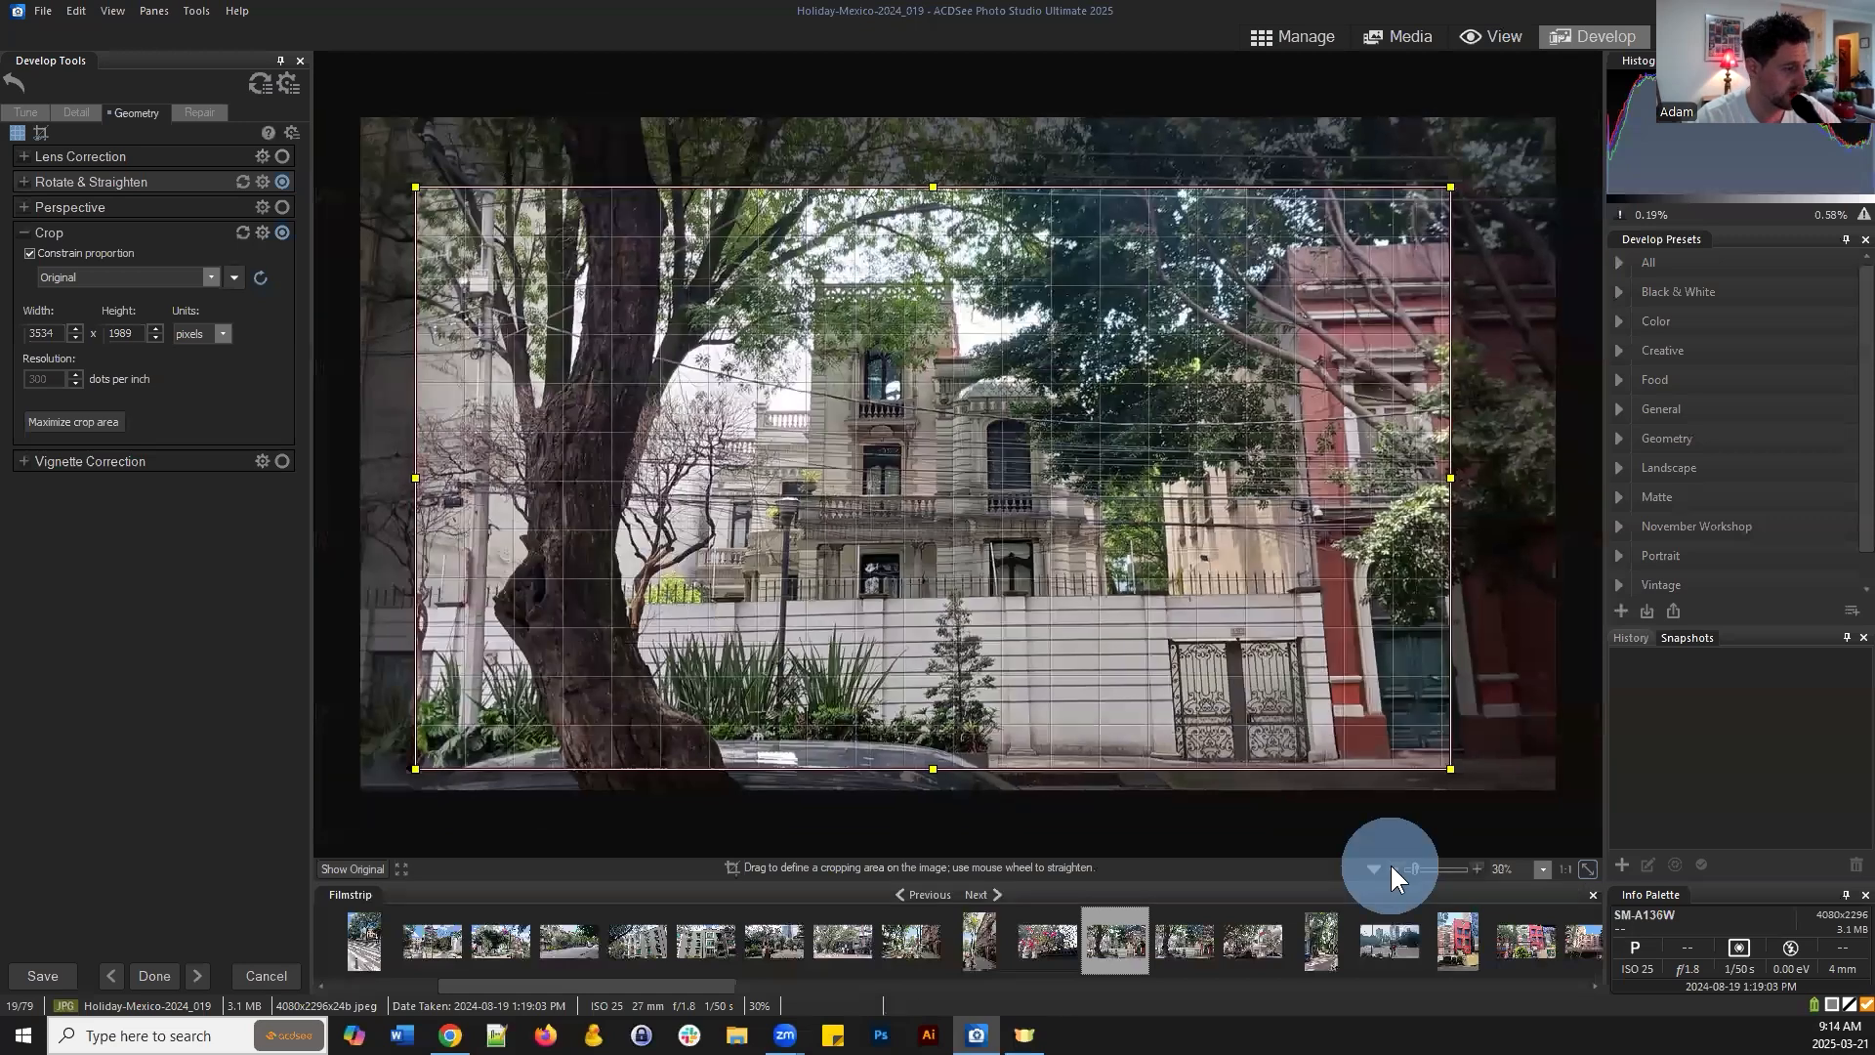
pyautogui.moveTo(1418, 204); pyautogui.dragTo(1488, 159)
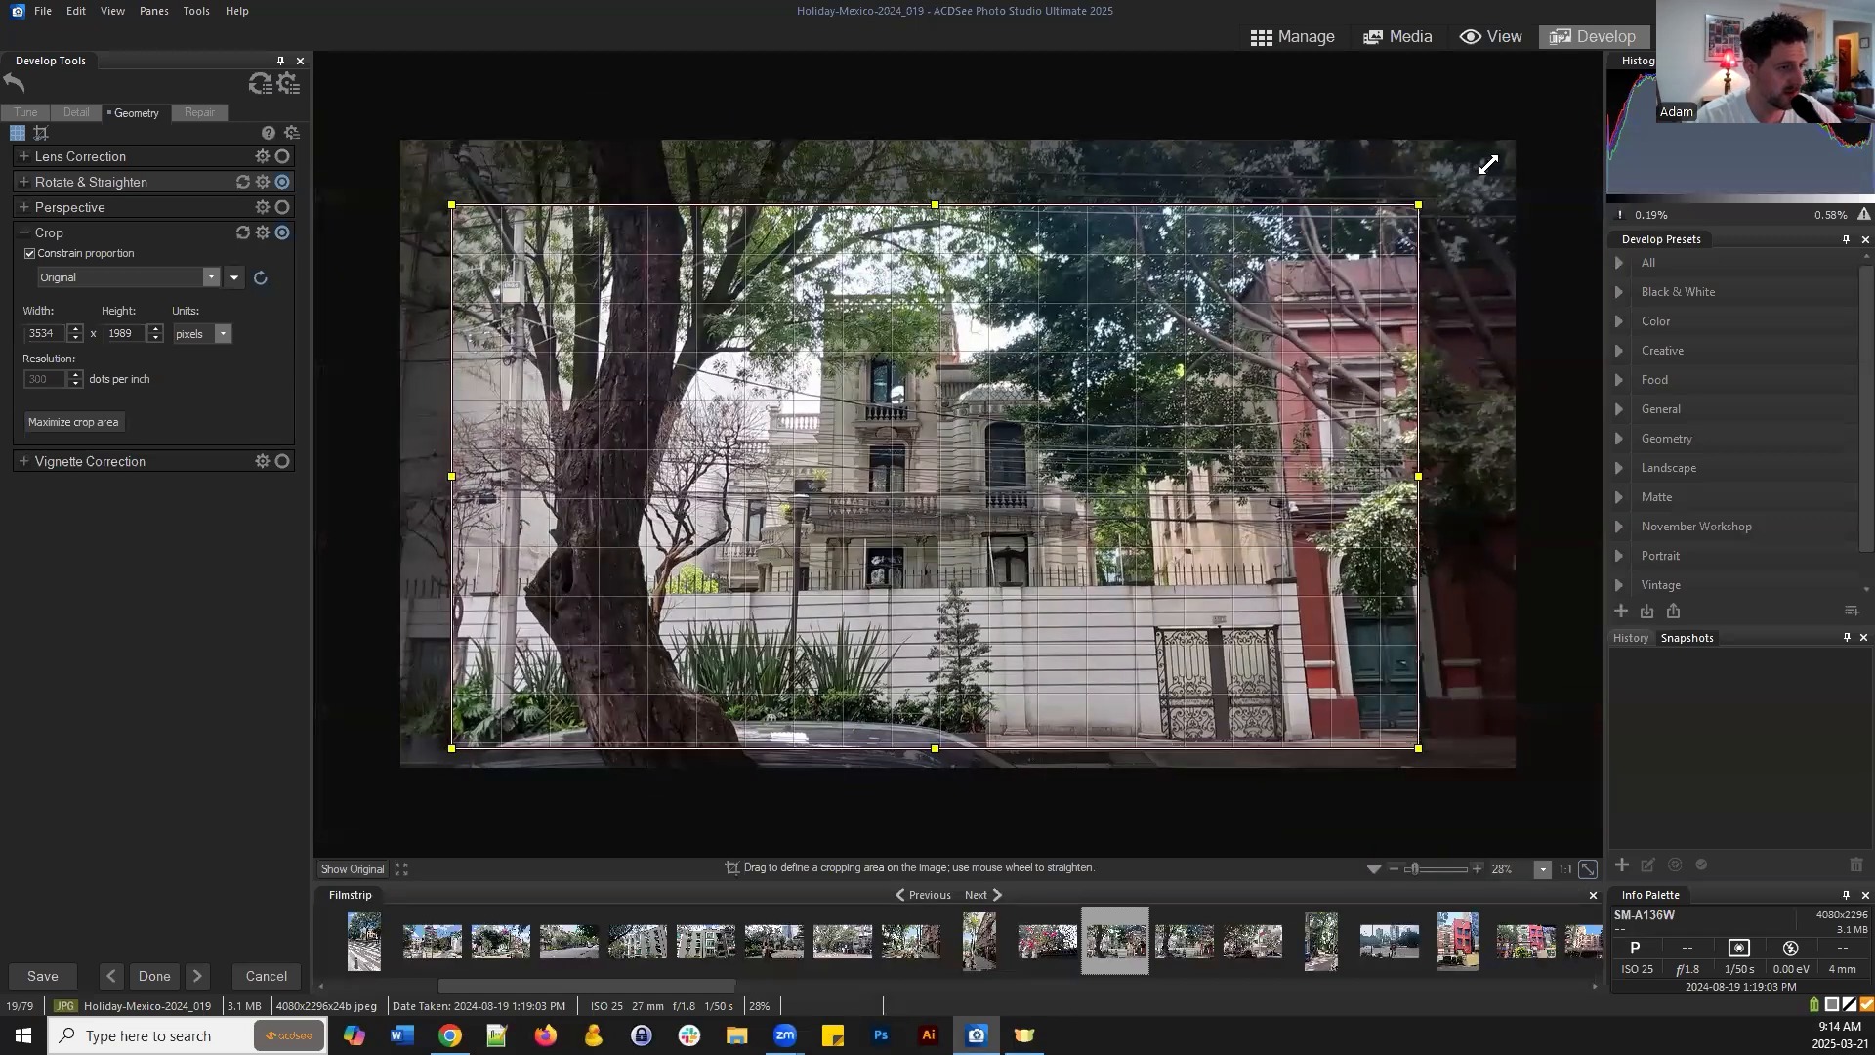
pyautogui.moveTo(1345, 292); pyautogui.dragTo(1318, 297)
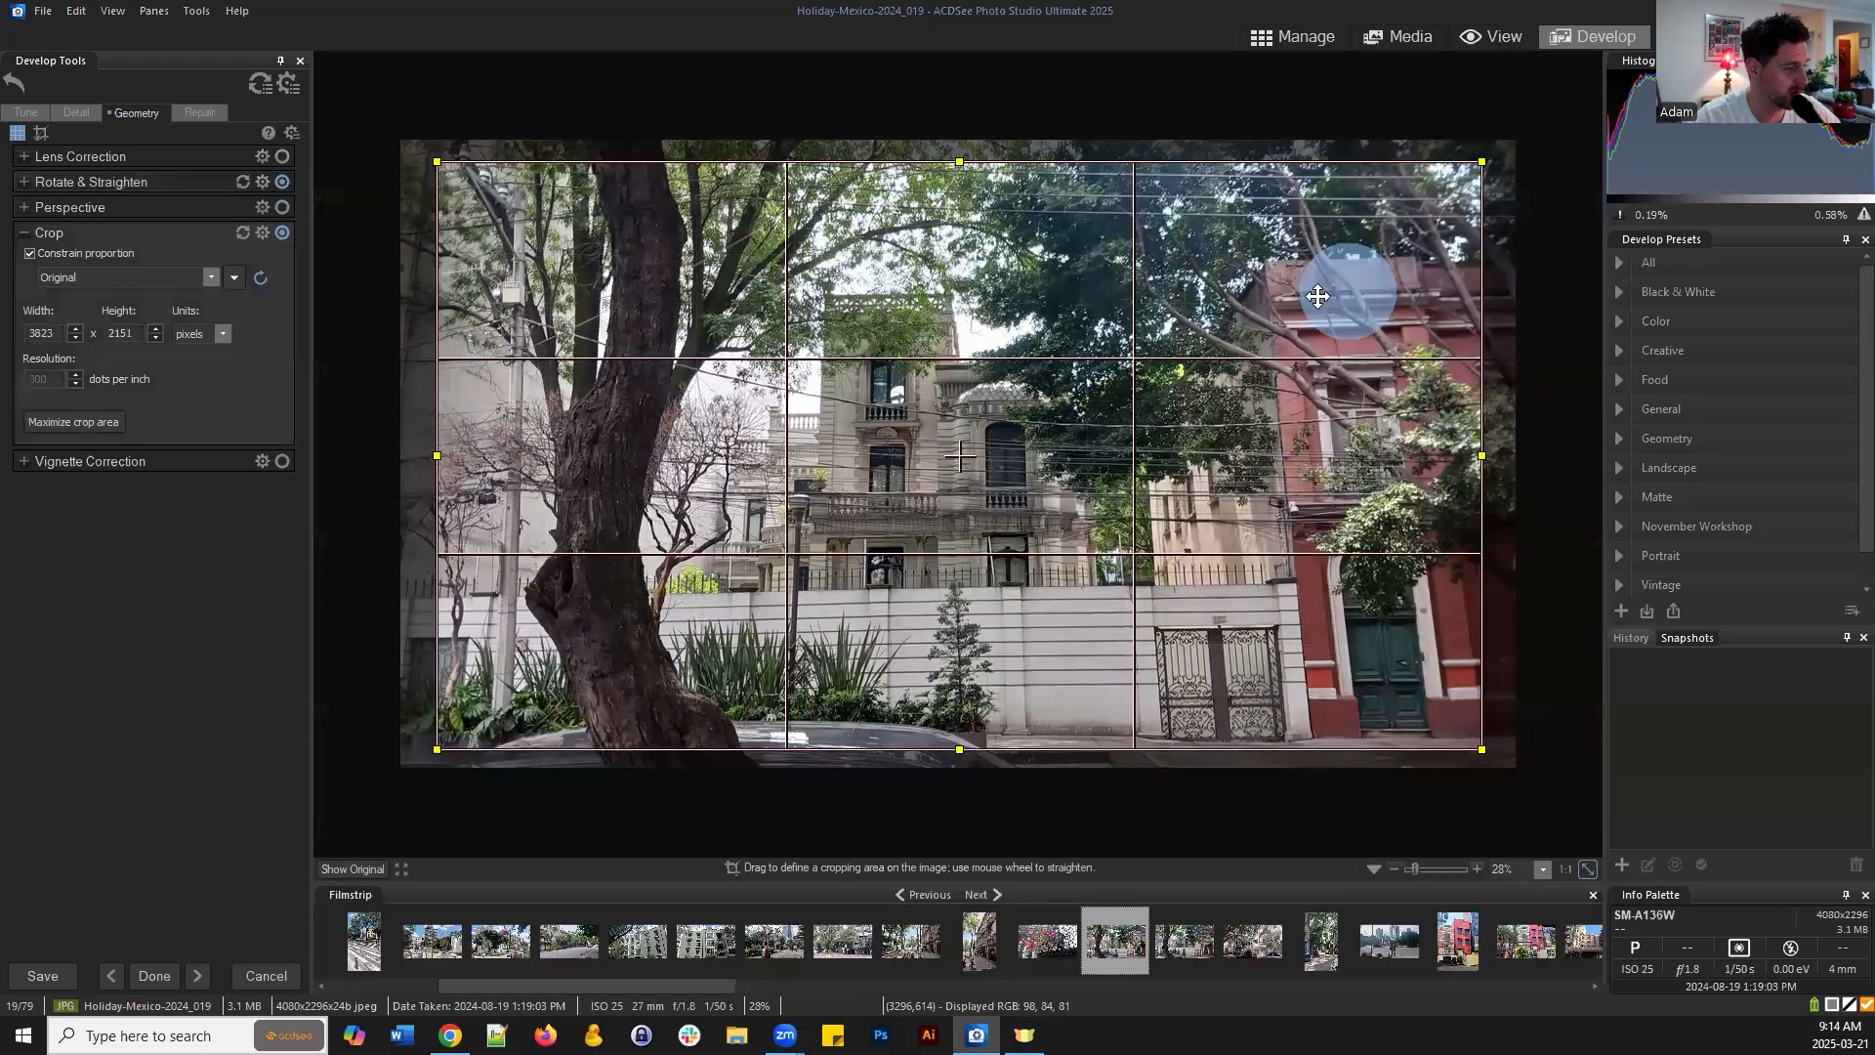
pyautogui.click(40, 112)
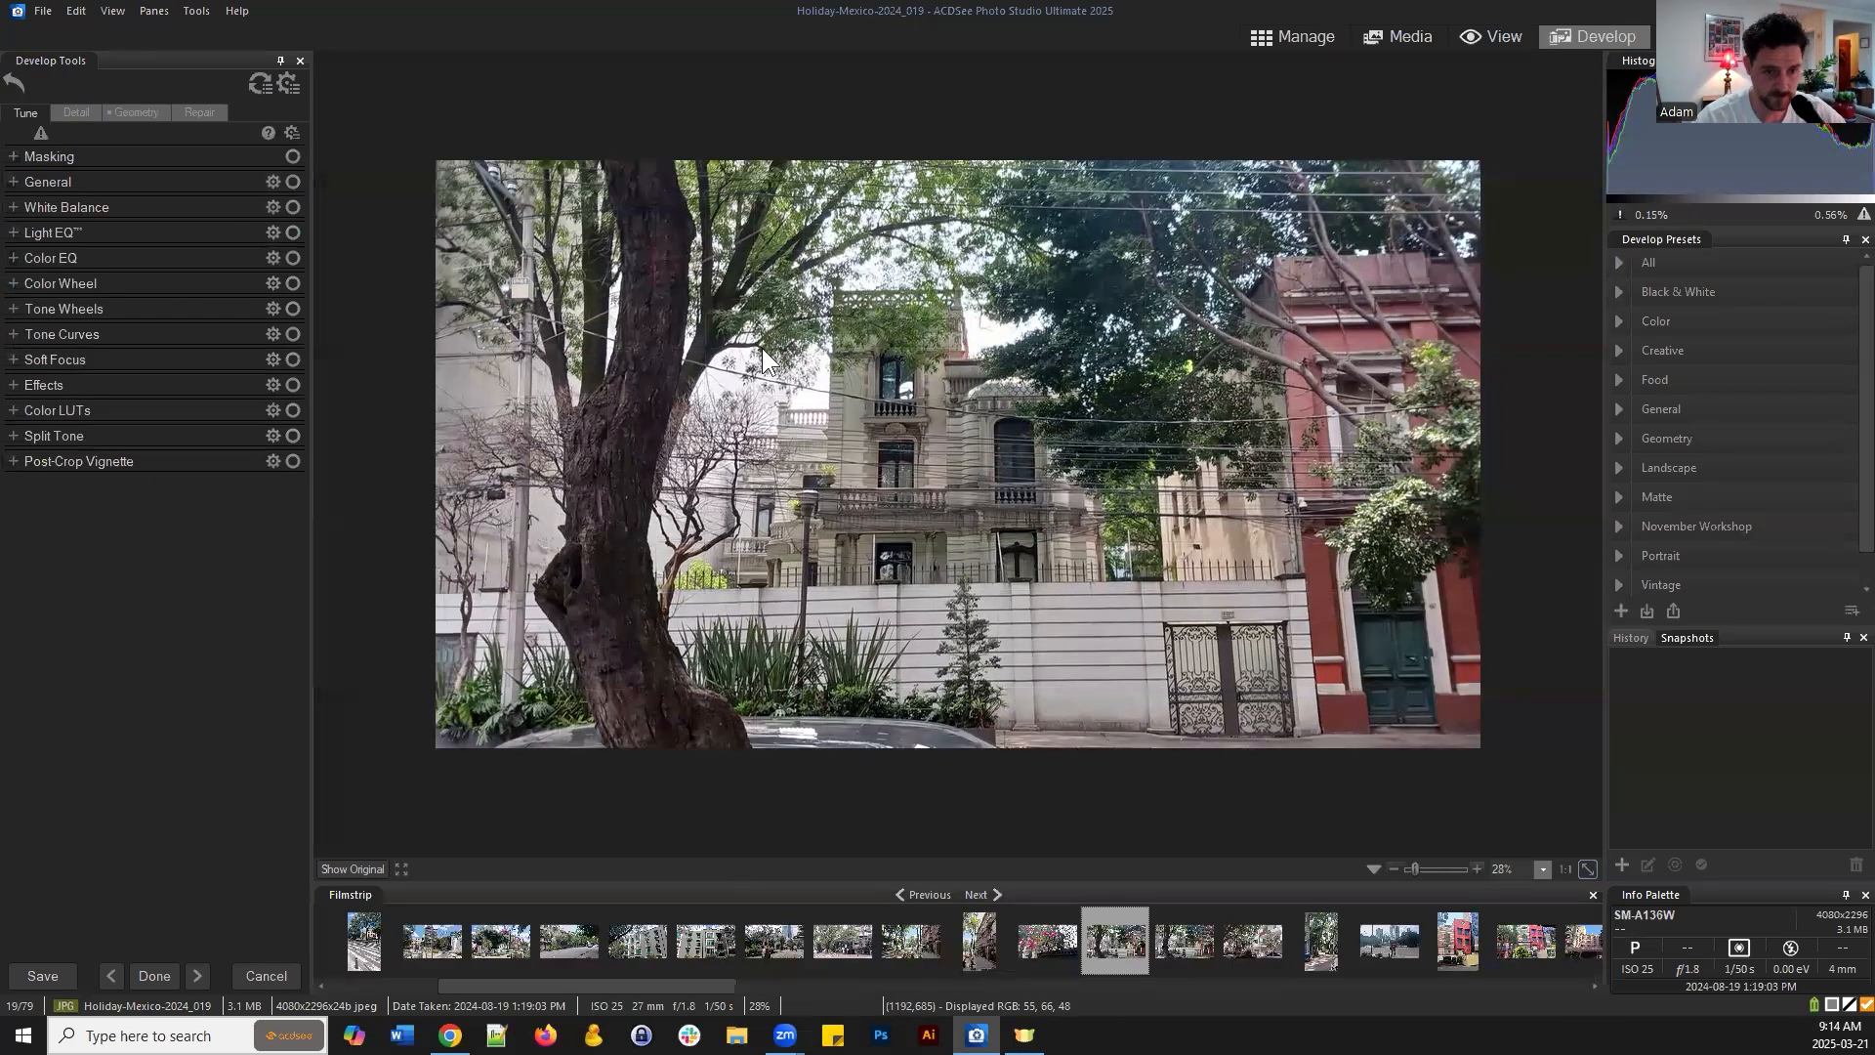
pyautogui.click(137, 114)
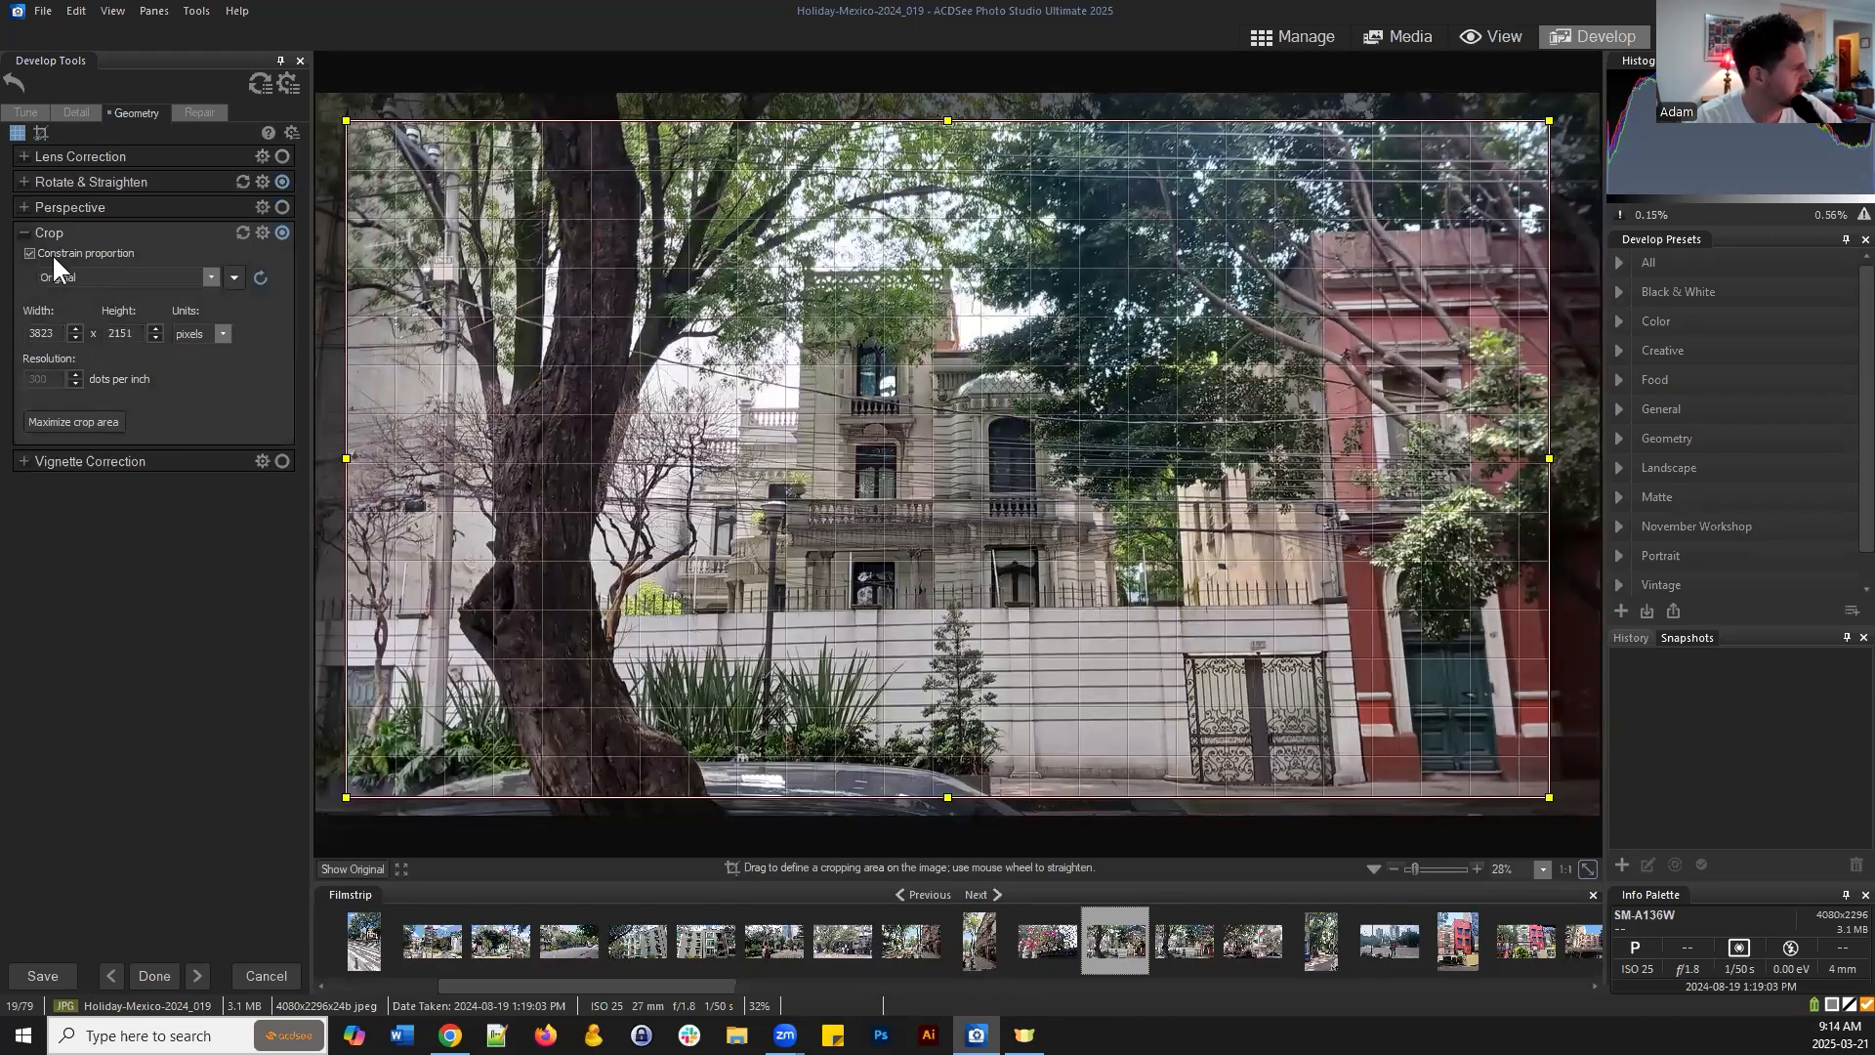
# Shrink the crop area to about 2527 x 1422 pixels in the original proportions and move it over the building
pyautogui.moveTo(1550, 120); pyautogui.dragTo(1143, 397)
pyautogui.moveTo(906, 574); pyautogui.dragTo(1164, 463)
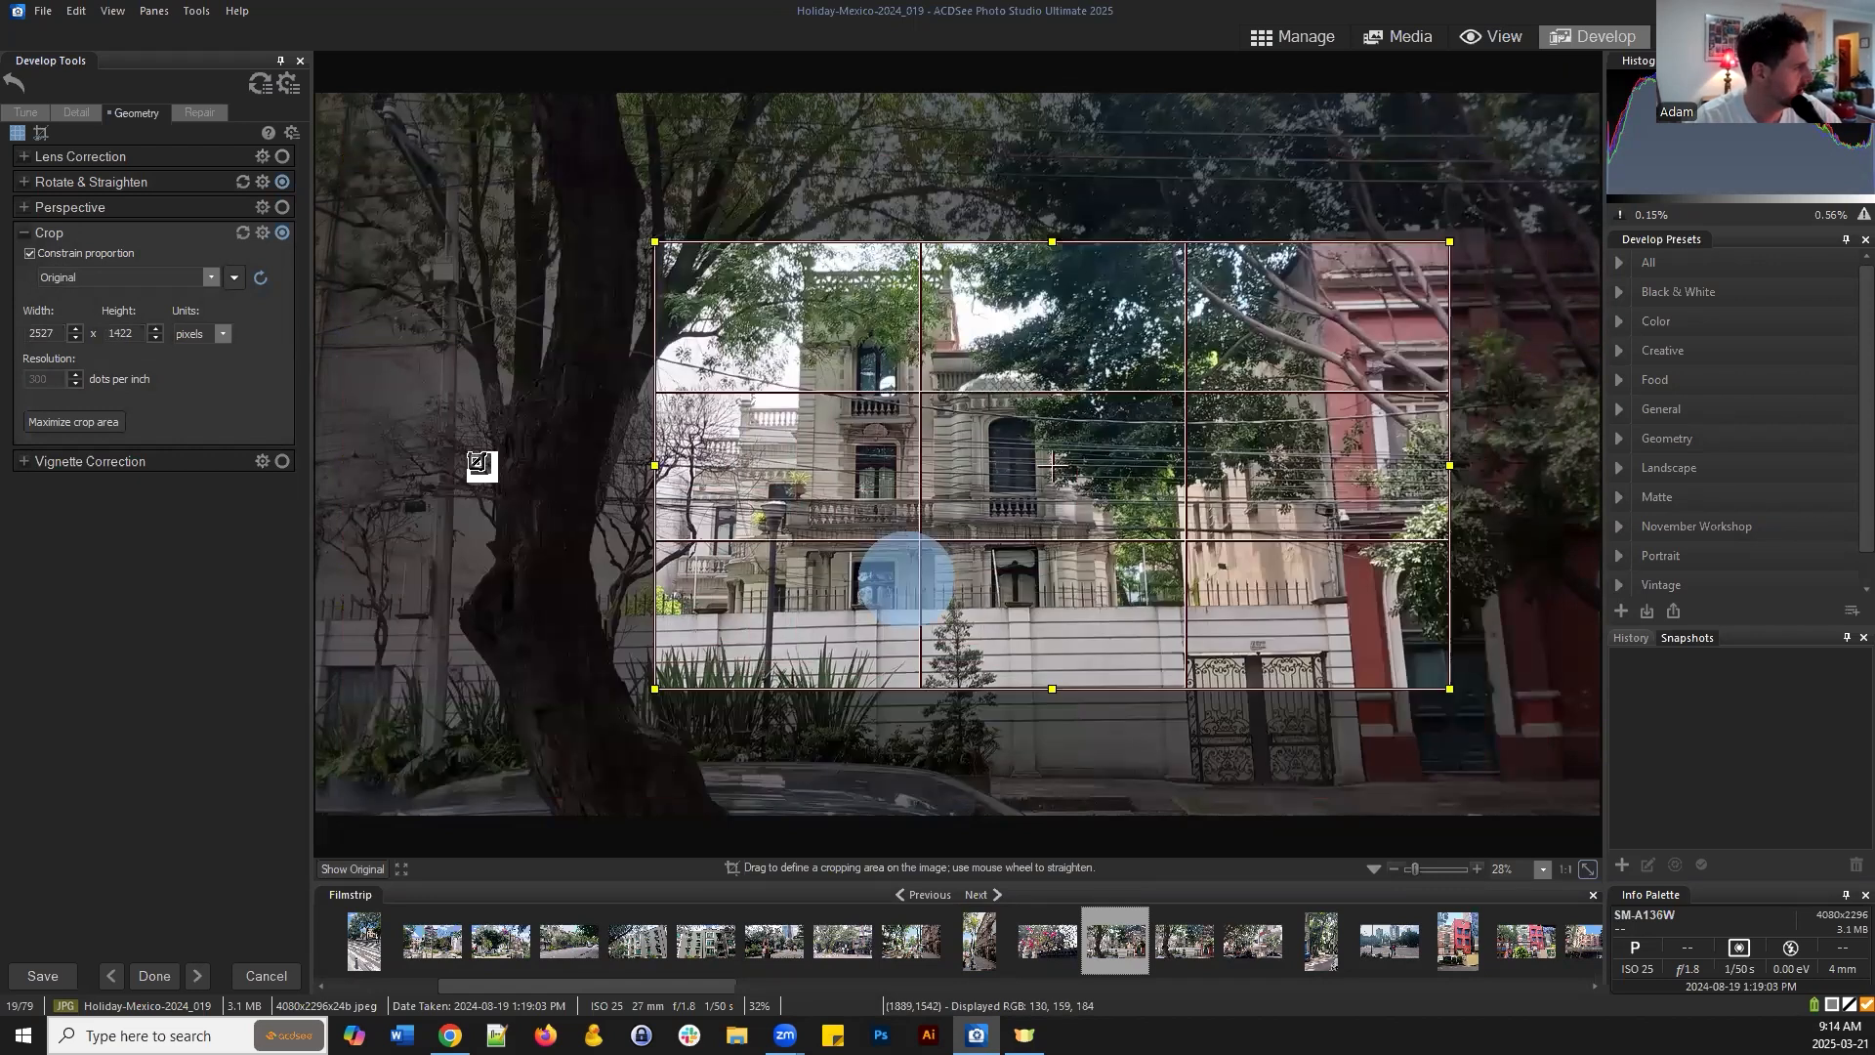
pyautogui.click(202, 272)
pyautogui.click(202, 273)
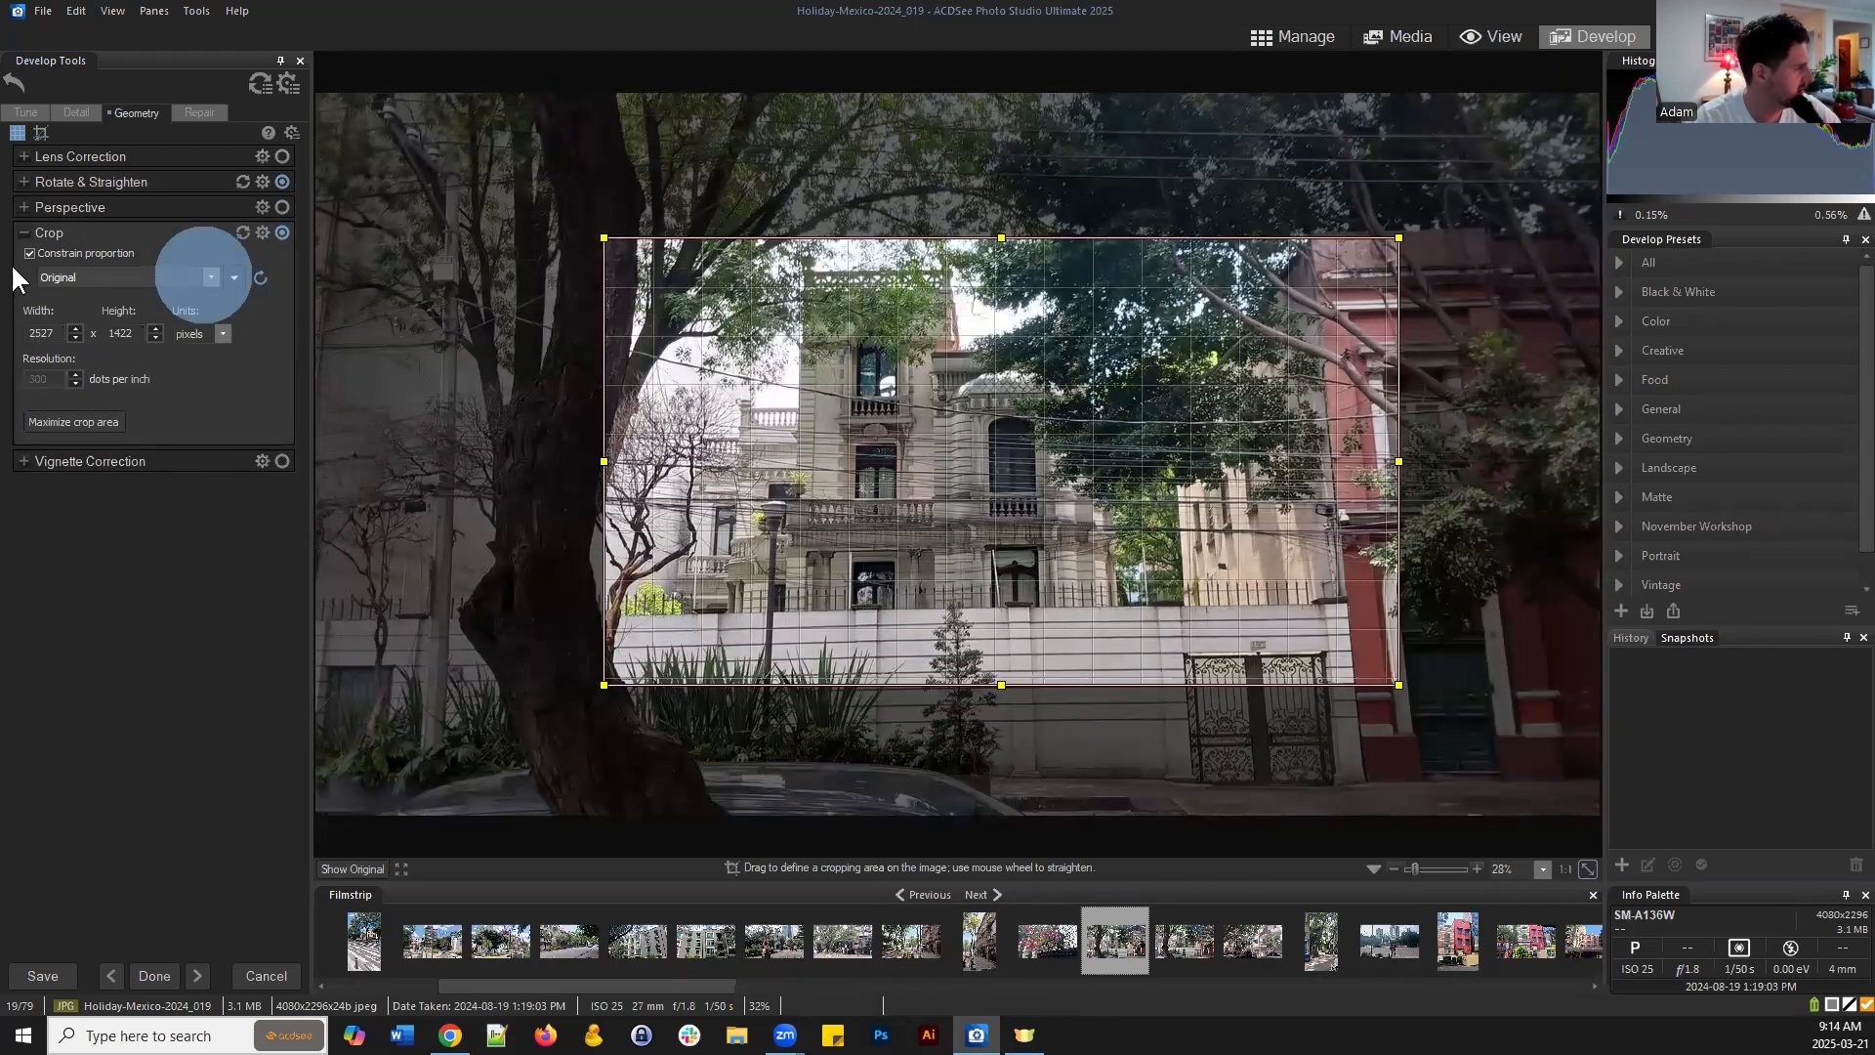
# Try stretching only the crop area's height with proportions unconstrained, and turn Constrain proportion back on
pyautogui.click(37, 249)
pyautogui.moveTo(1002, 239)
pyautogui.mouseDown()
pyautogui.moveTo(992, 155)
pyautogui.moveTo(964, 237)
pyautogui.mouseUp()
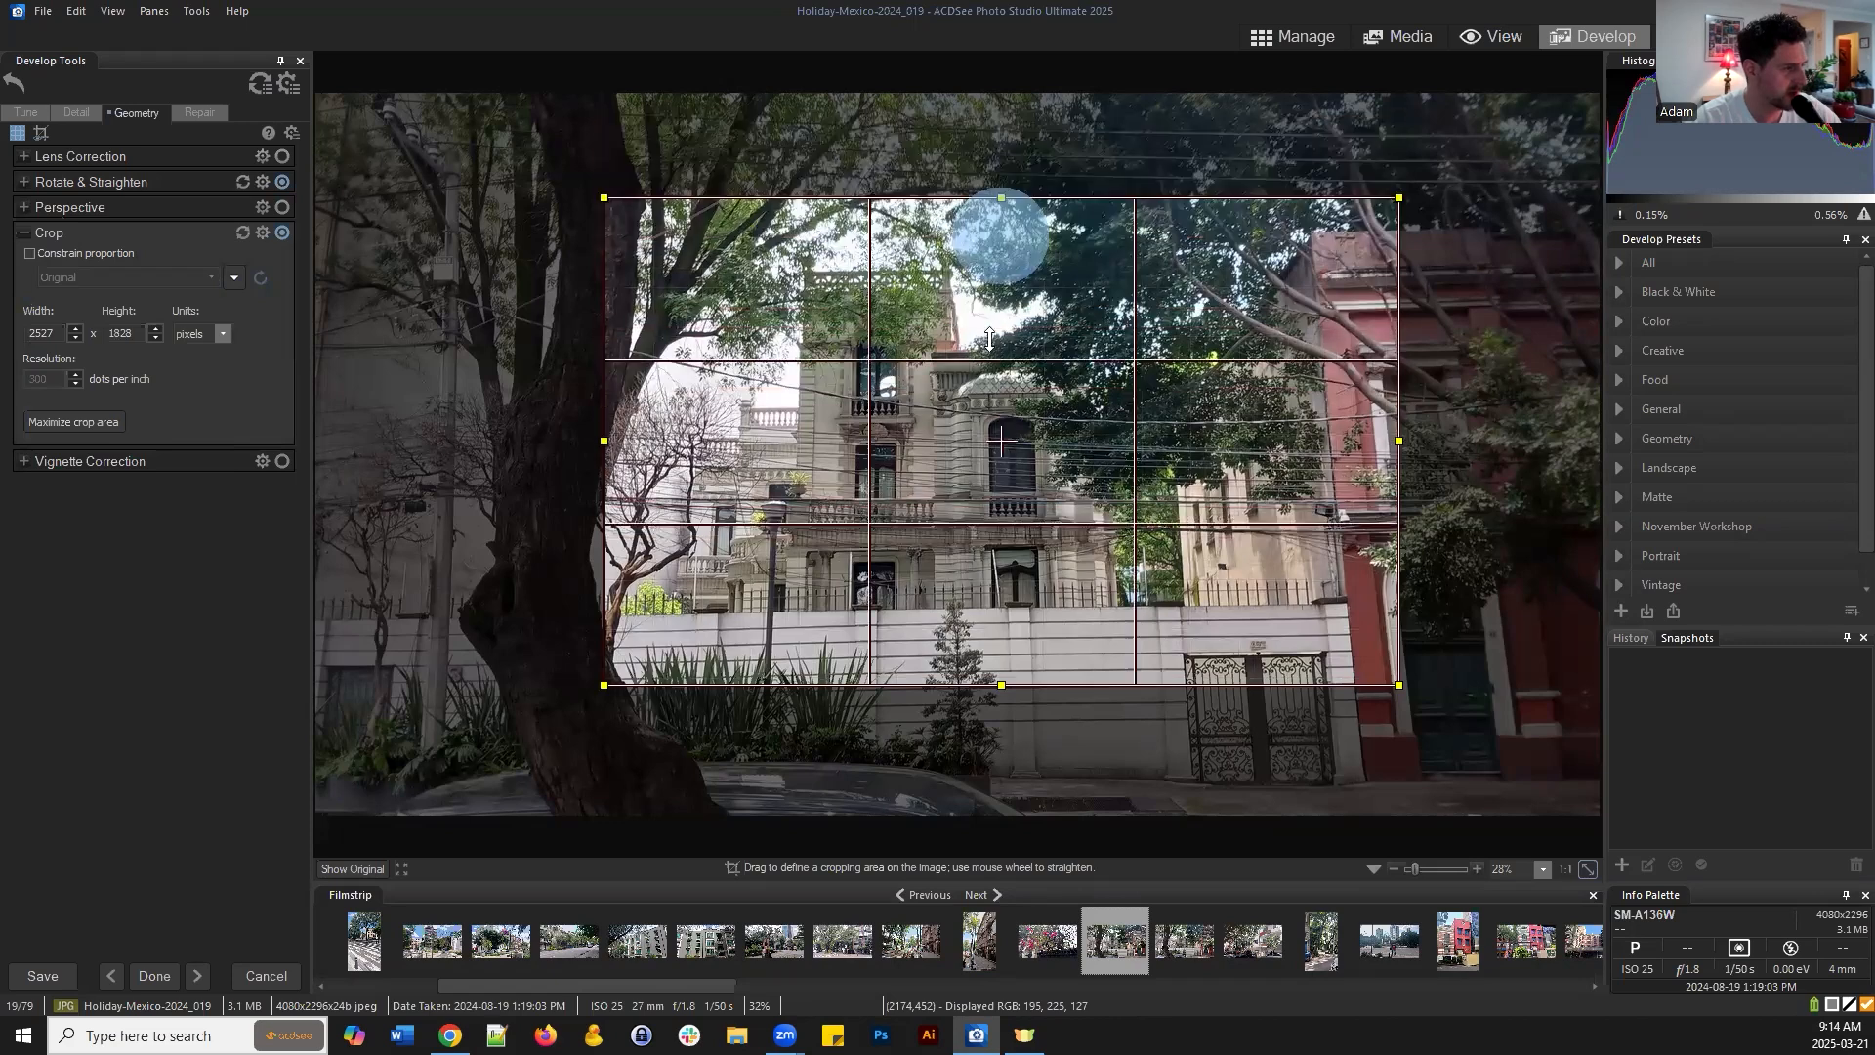
pyautogui.click(30, 252)
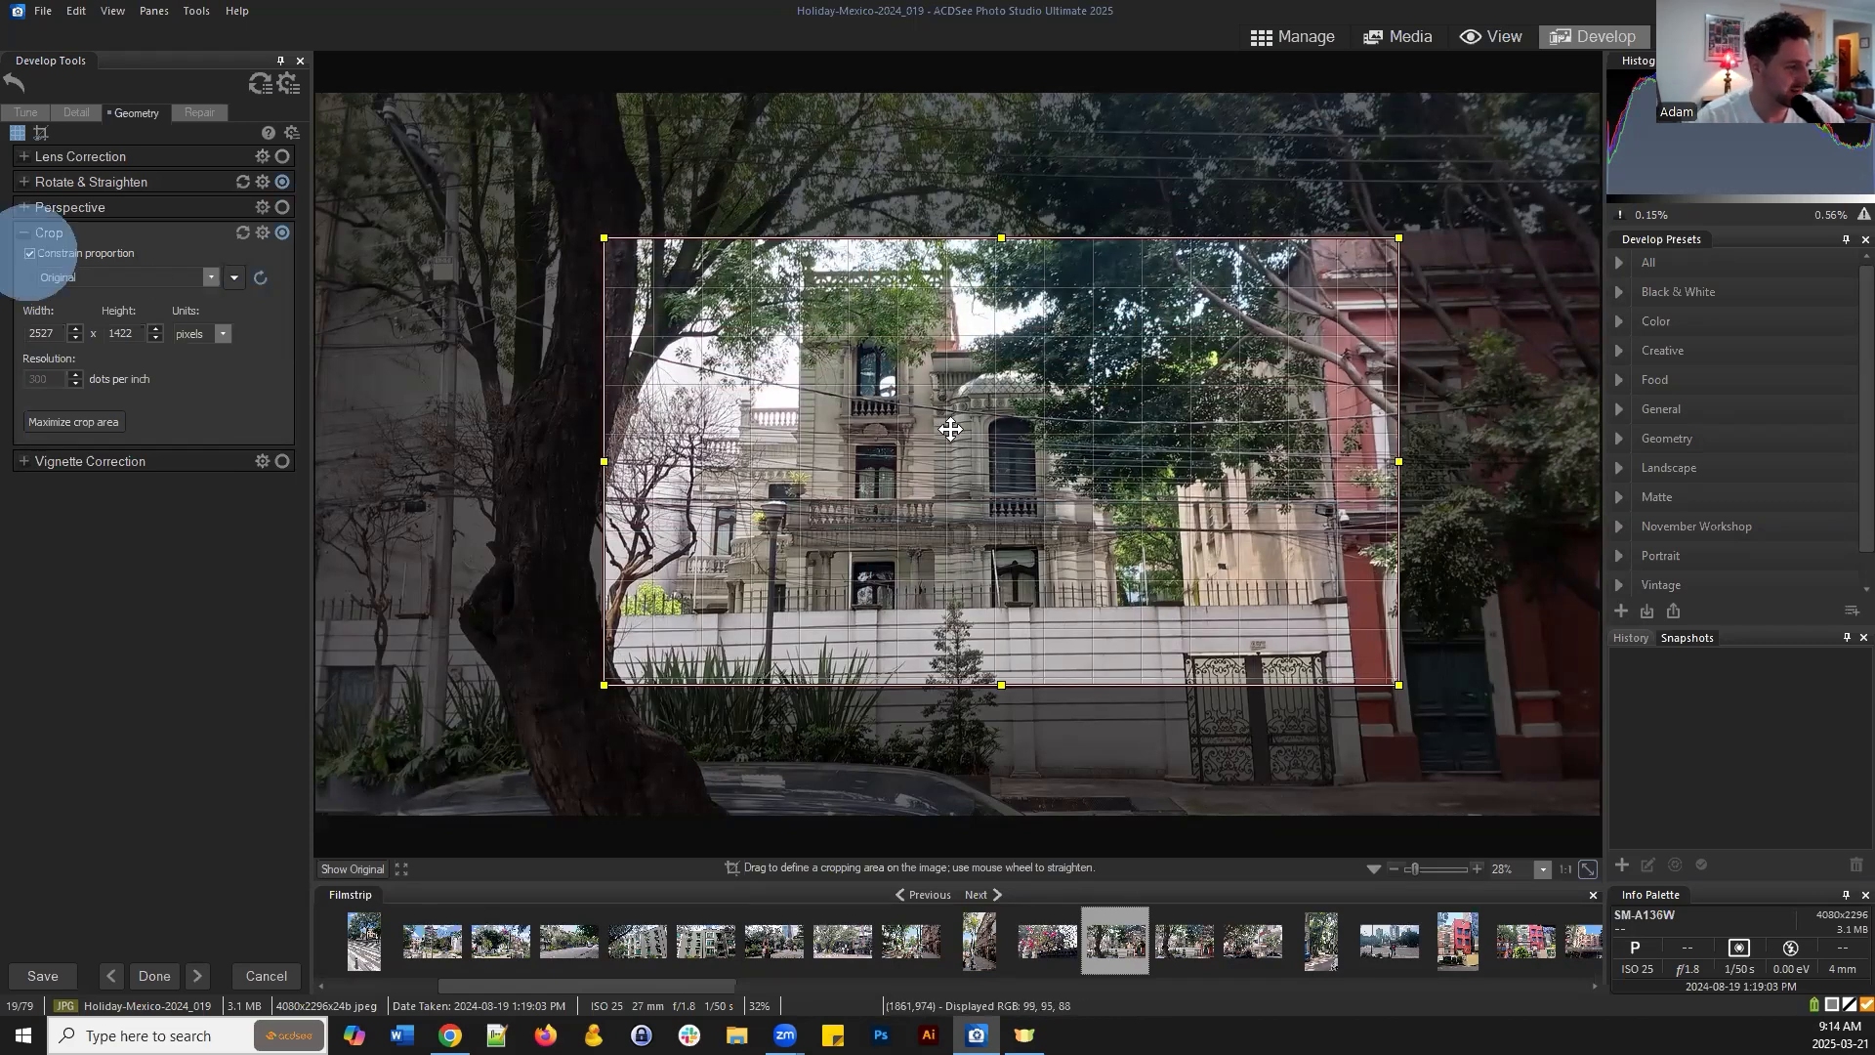
# Move the crop area over the large tree and resize it proportionally to about 3330 x 1874 pixels
pyautogui.moveTo(958, 427); pyautogui.dragTo(450, 410)
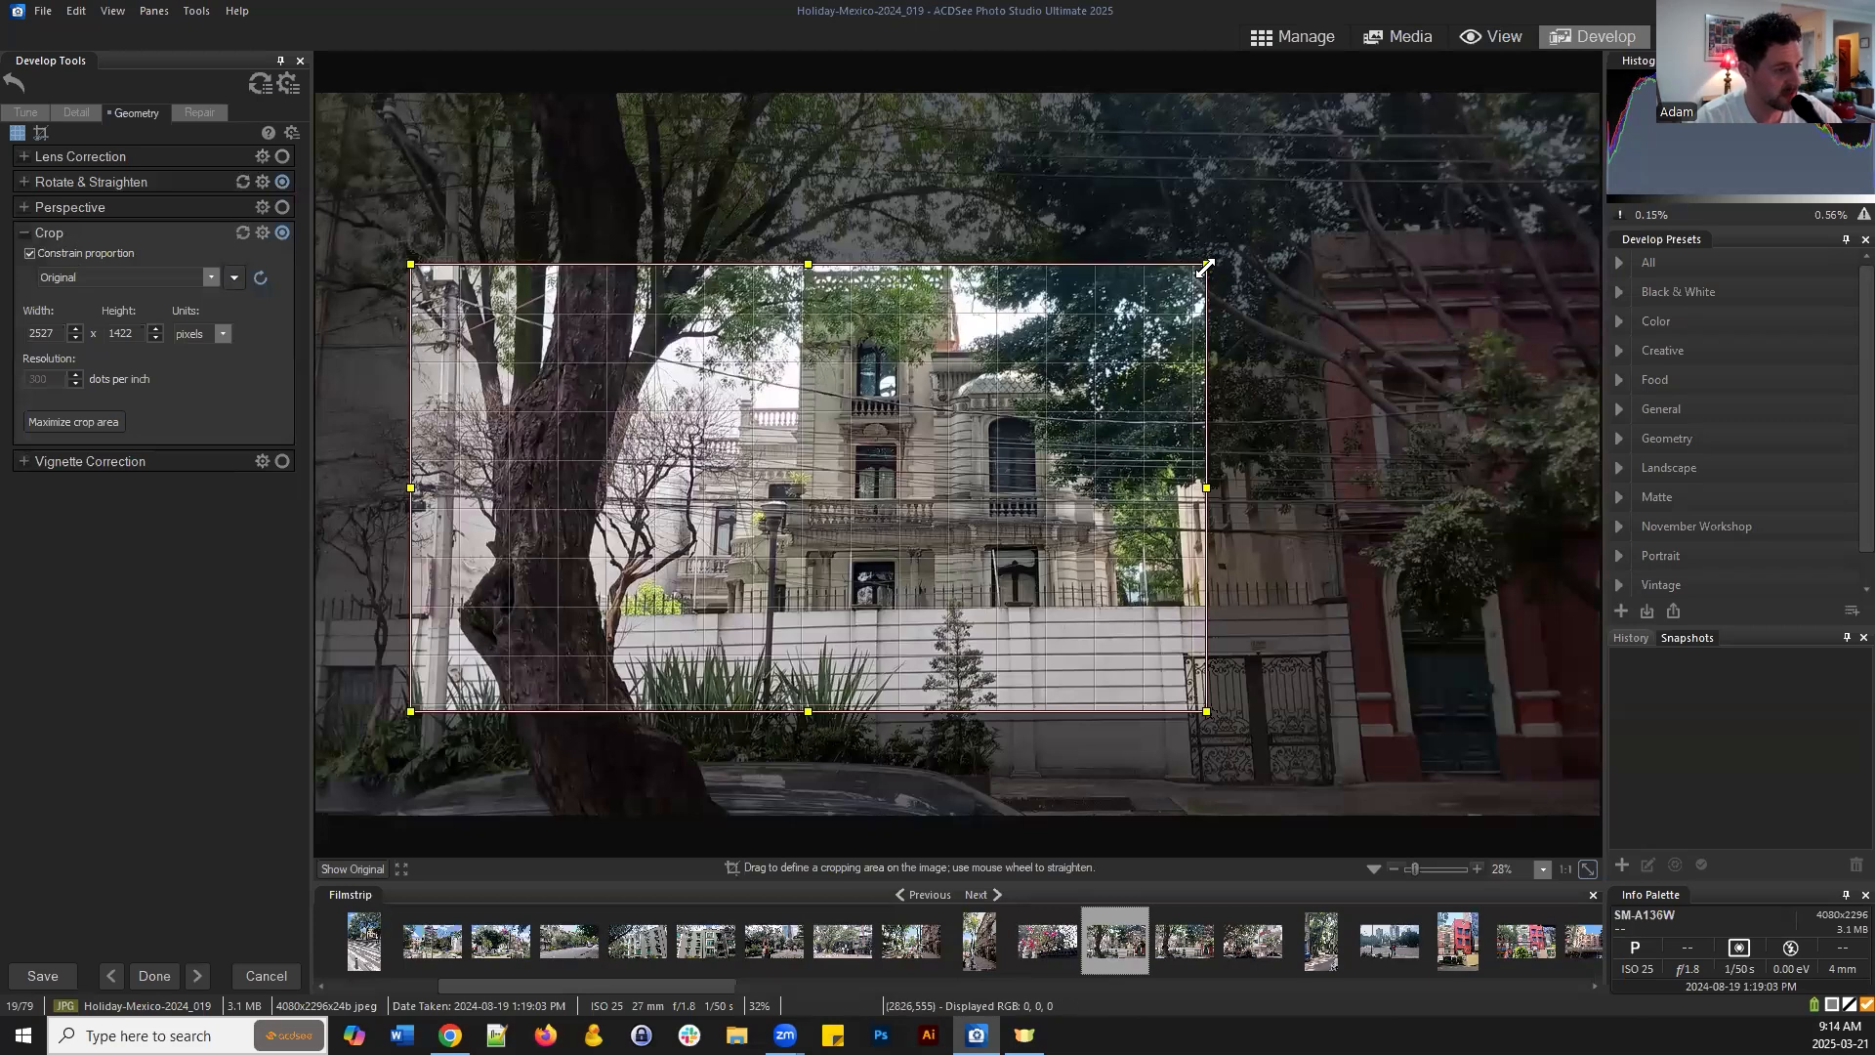
pyautogui.moveTo(1206, 265); pyautogui.dragTo(1451, 128)
pyautogui.moveTo(1230, 301); pyautogui.dragTo(1238, 351)
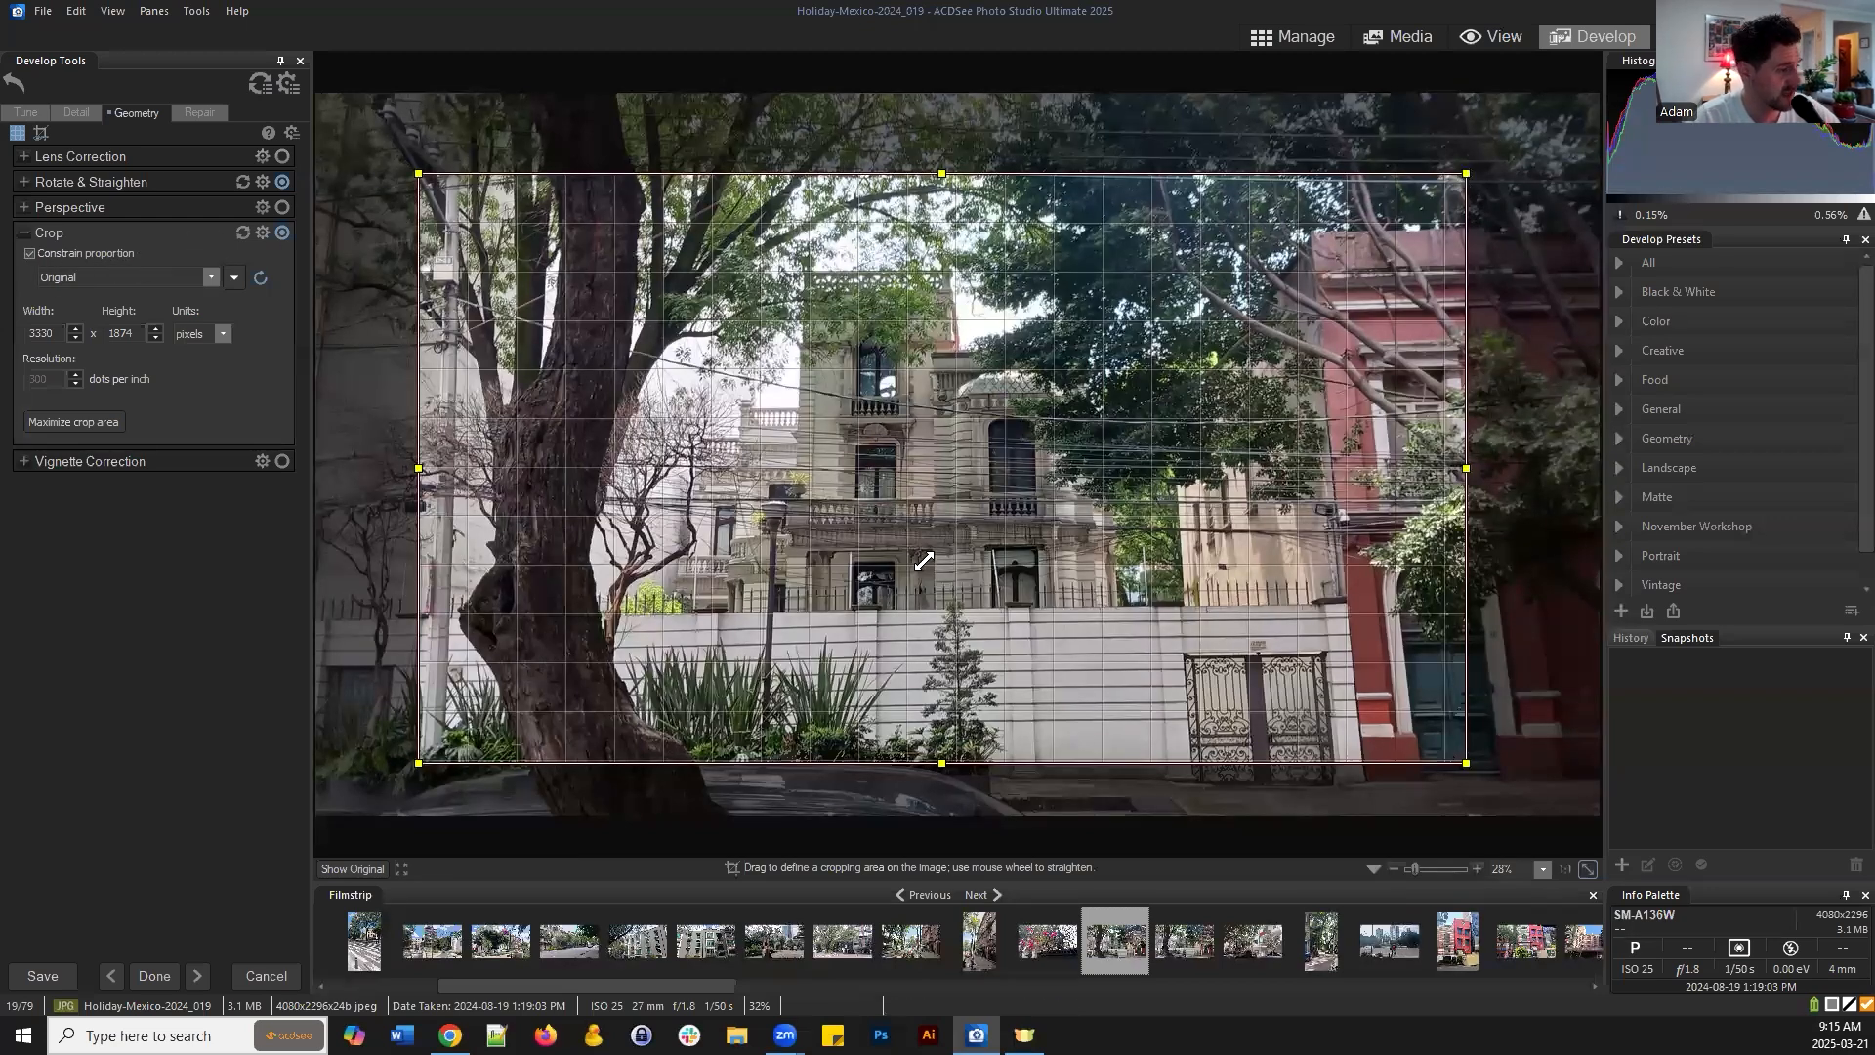
# Resize the constrained crop area to a height of about 1452 pixels and position it around the building
pyautogui.moveTo(924, 560); pyautogui.dragTo(1357, 302)
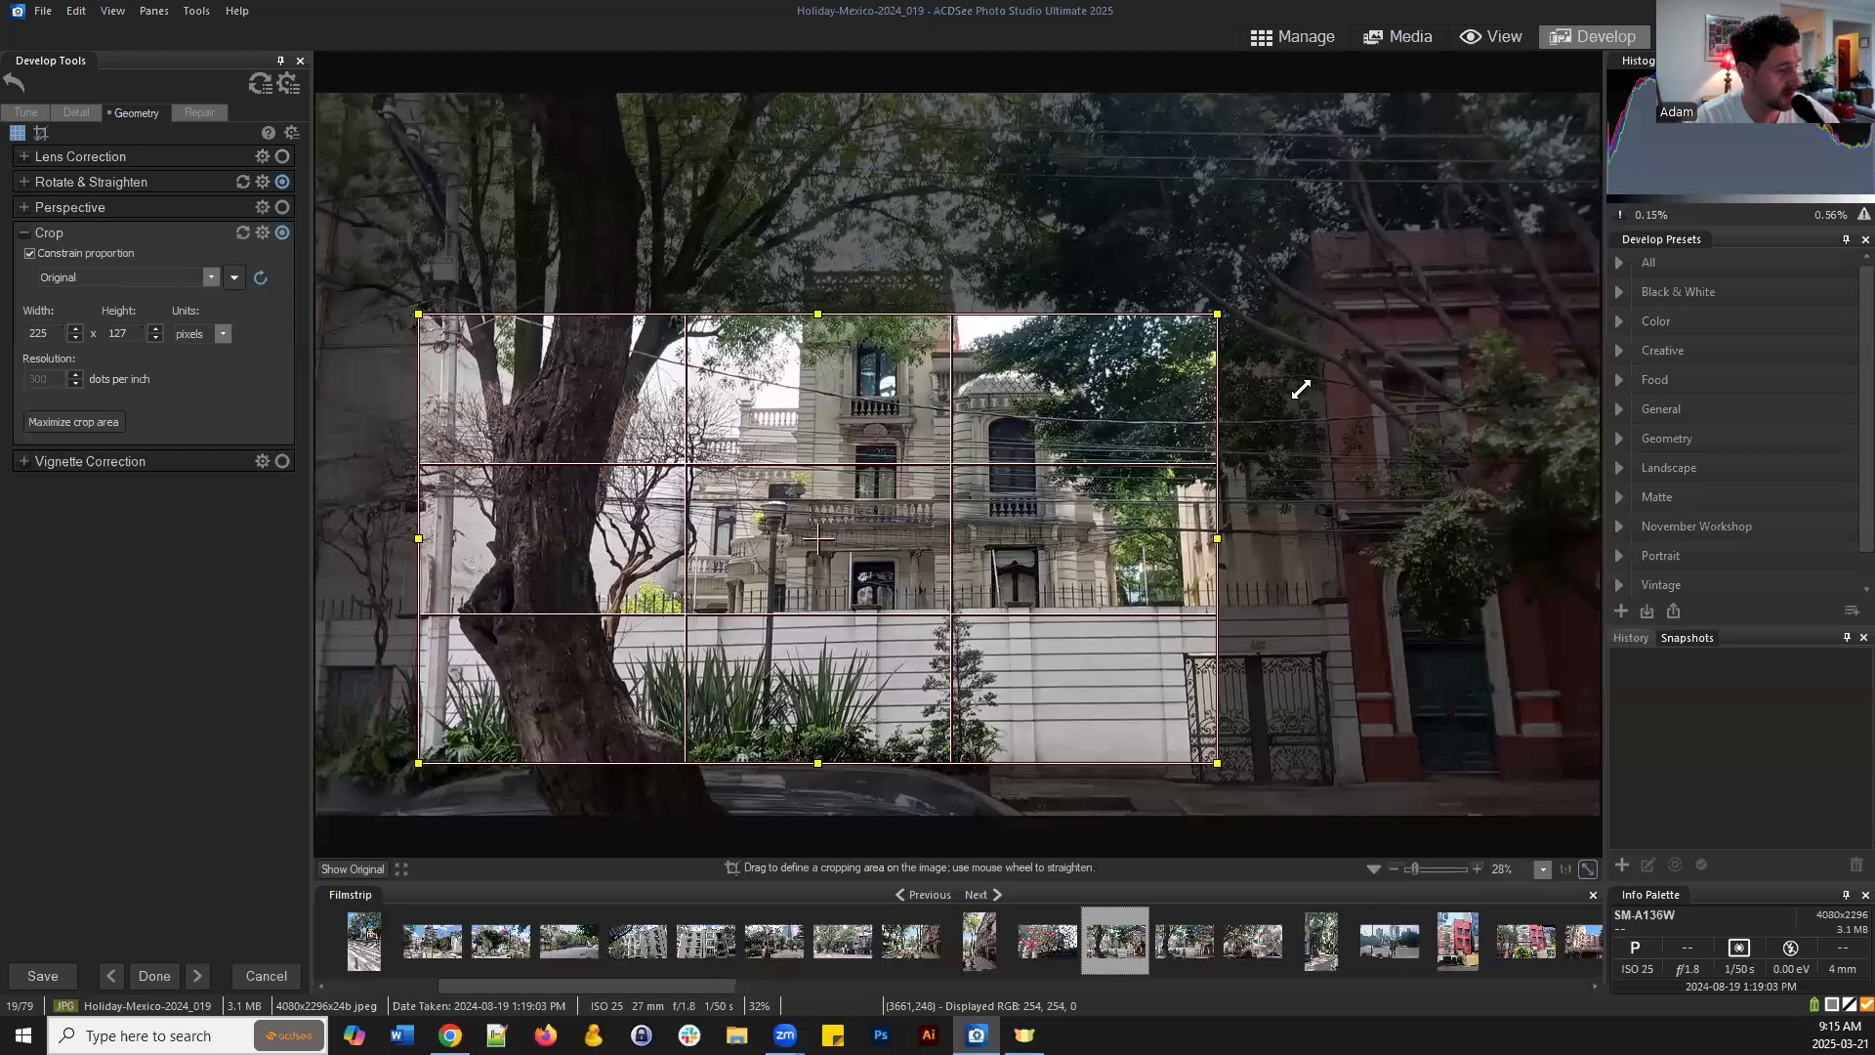
pyautogui.moveTo(1300, 389); pyautogui.dragTo(991, 518)
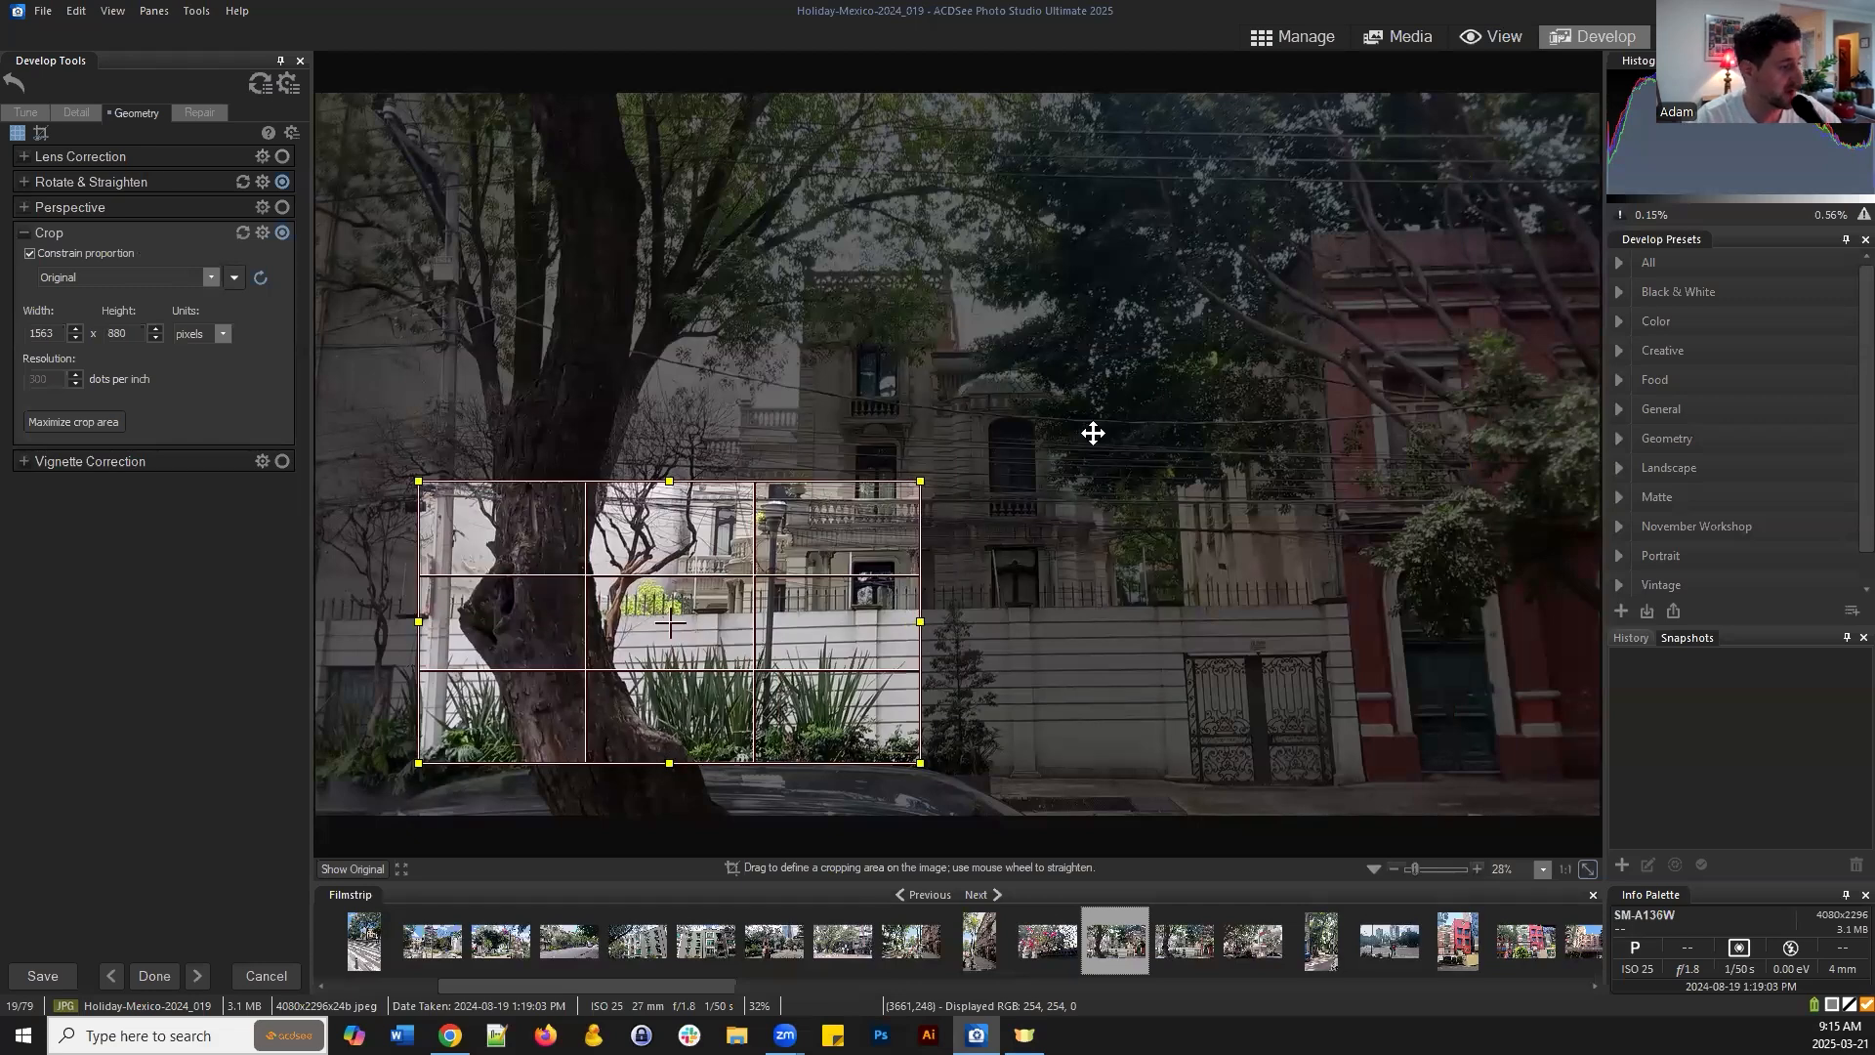
pyautogui.moveTo(899, 472); pyautogui.dragTo(1008, 446)
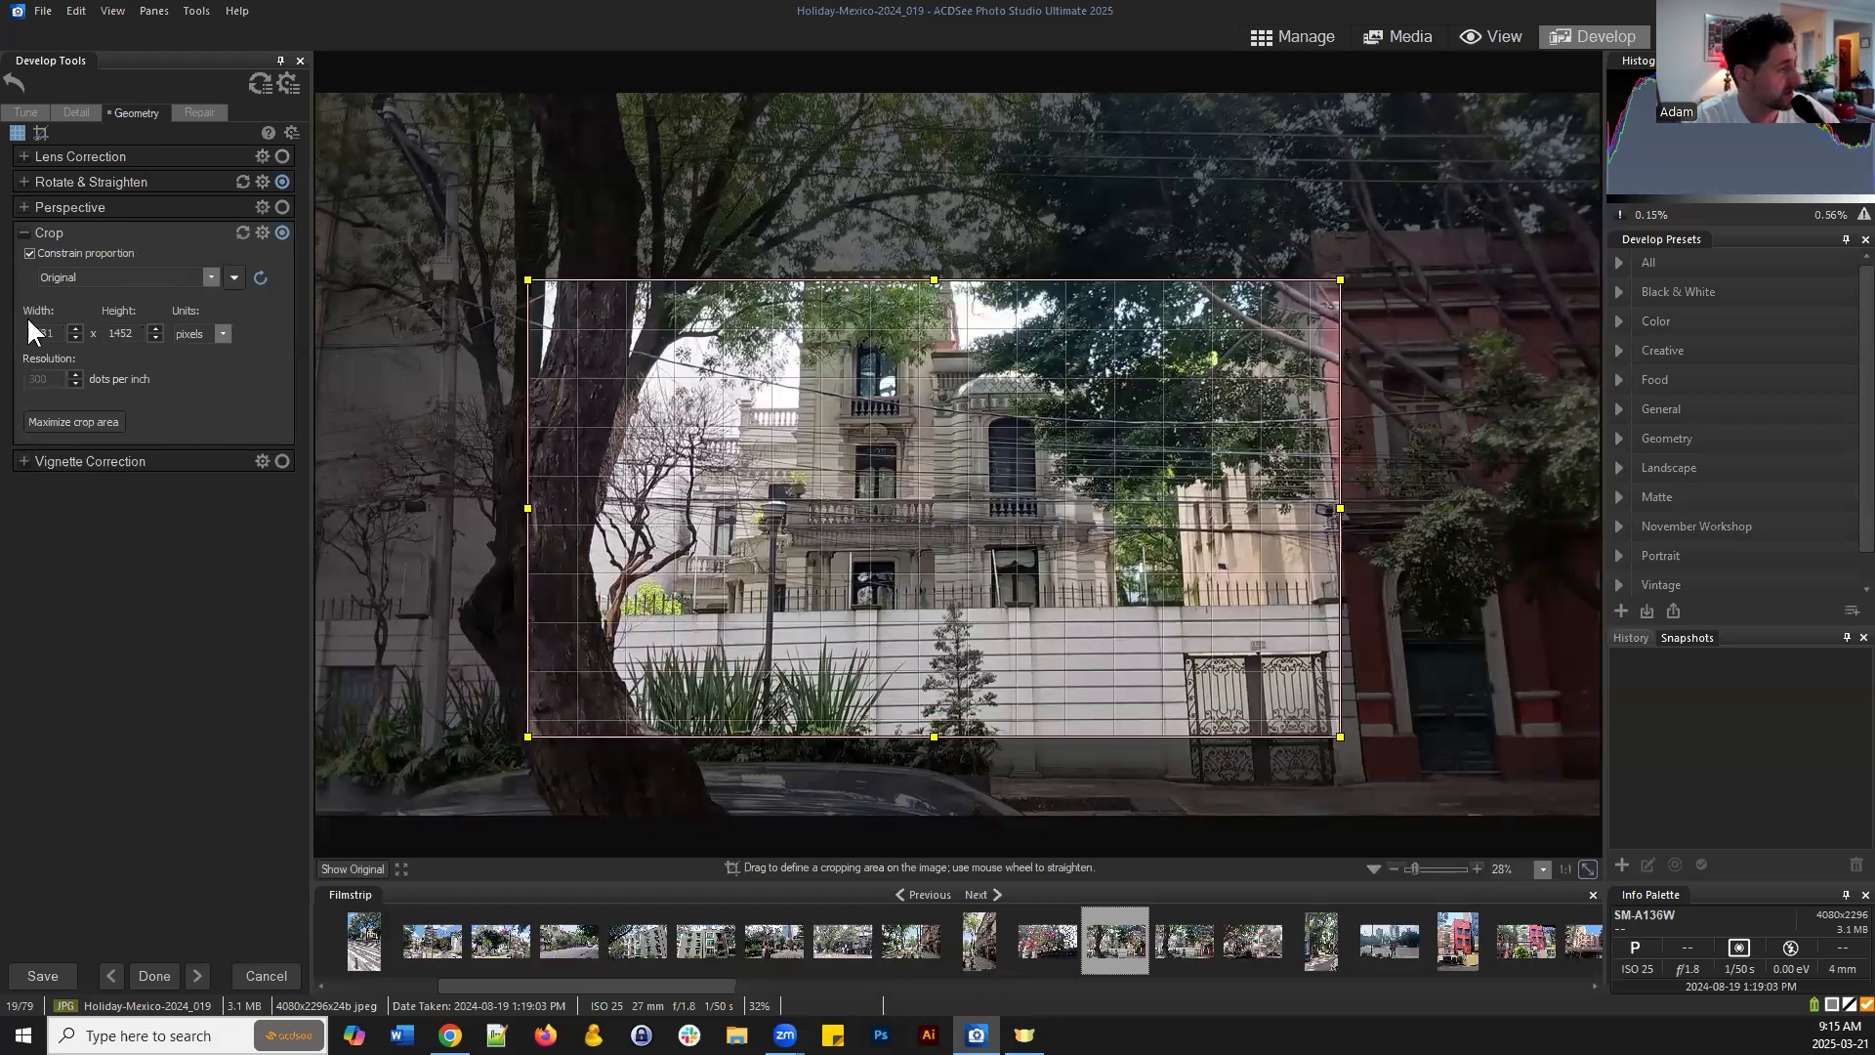
# Turn off Constrain proportion and reshape the crop area freely to about 1801 x 1698 pixels around the building
pyautogui.click(33, 250)
pyautogui.moveTo(934, 280); pyautogui.dragTo(948, 128)
pyautogui.moveTo(524, 431); pyautogui.dragTo(448, 431)
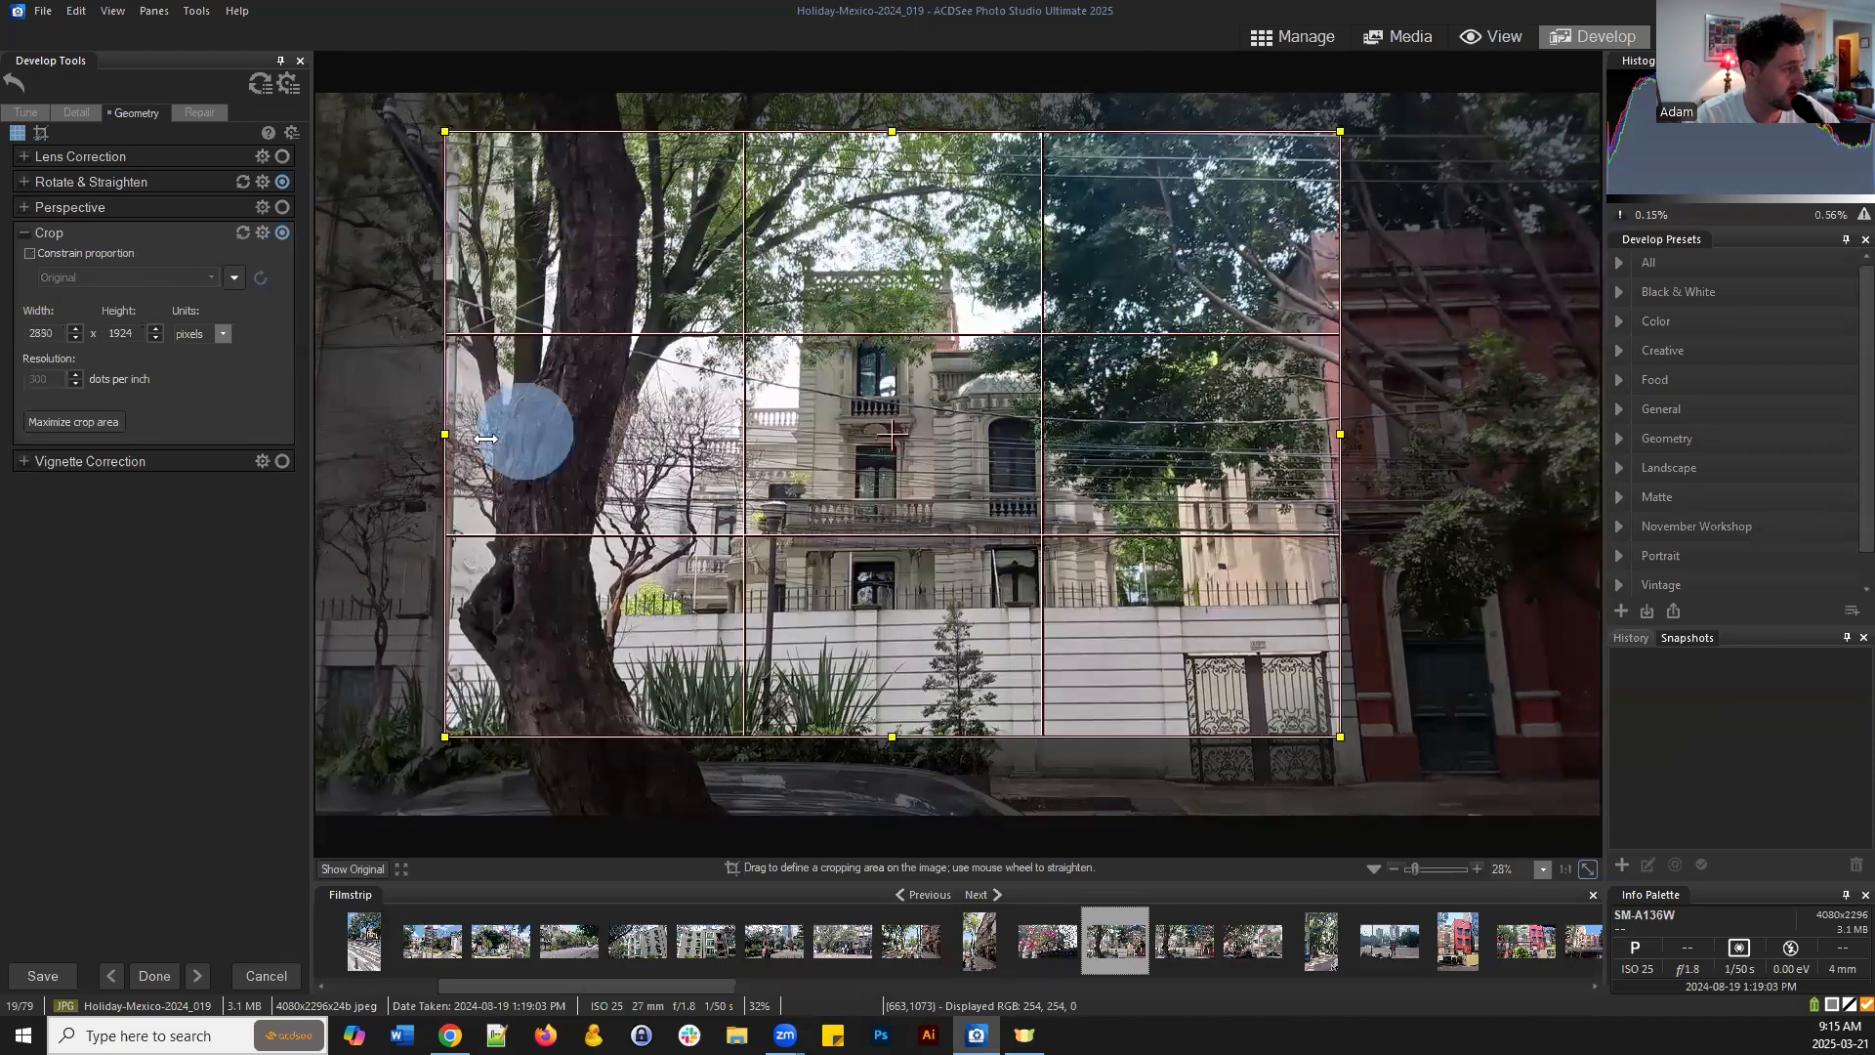
pyautogui.moveTo(605, 442); pyautogui.dragTo(484, 437)
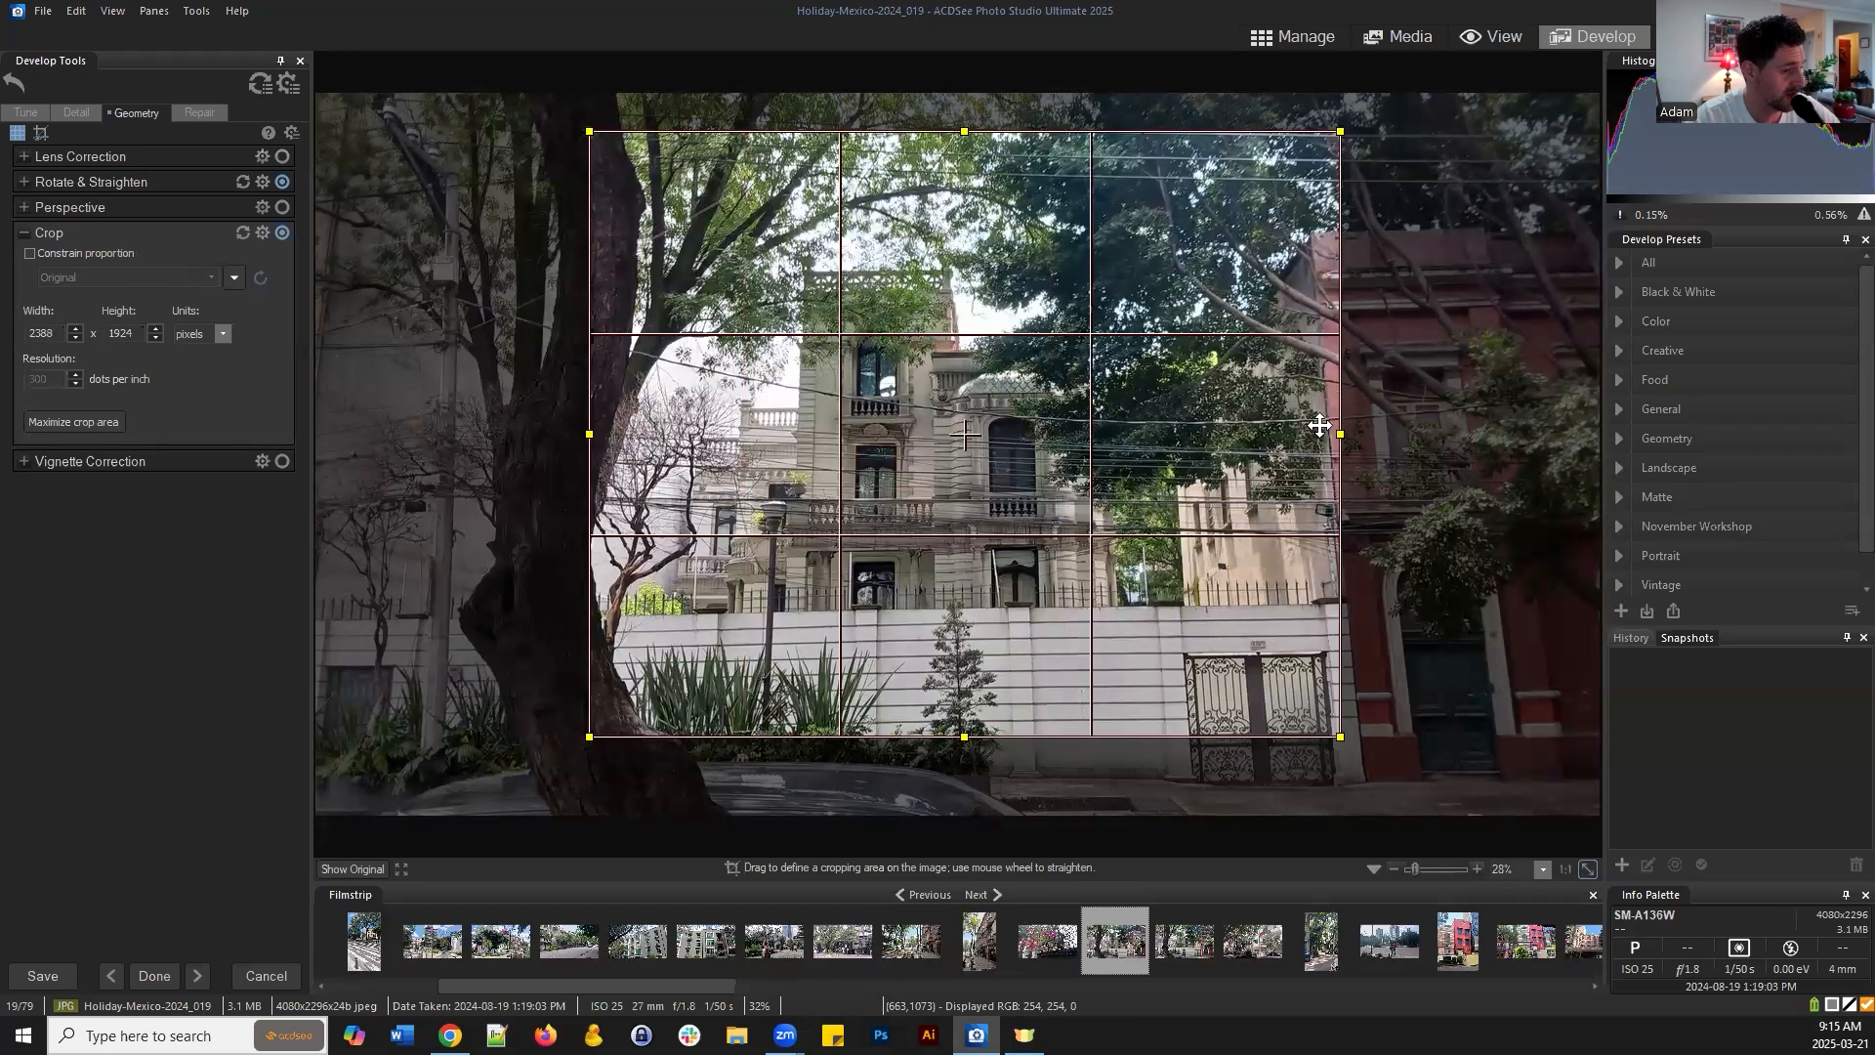
pyautogui.moveTo(1339, 432); pyautogui.dragTo(1053, 431)
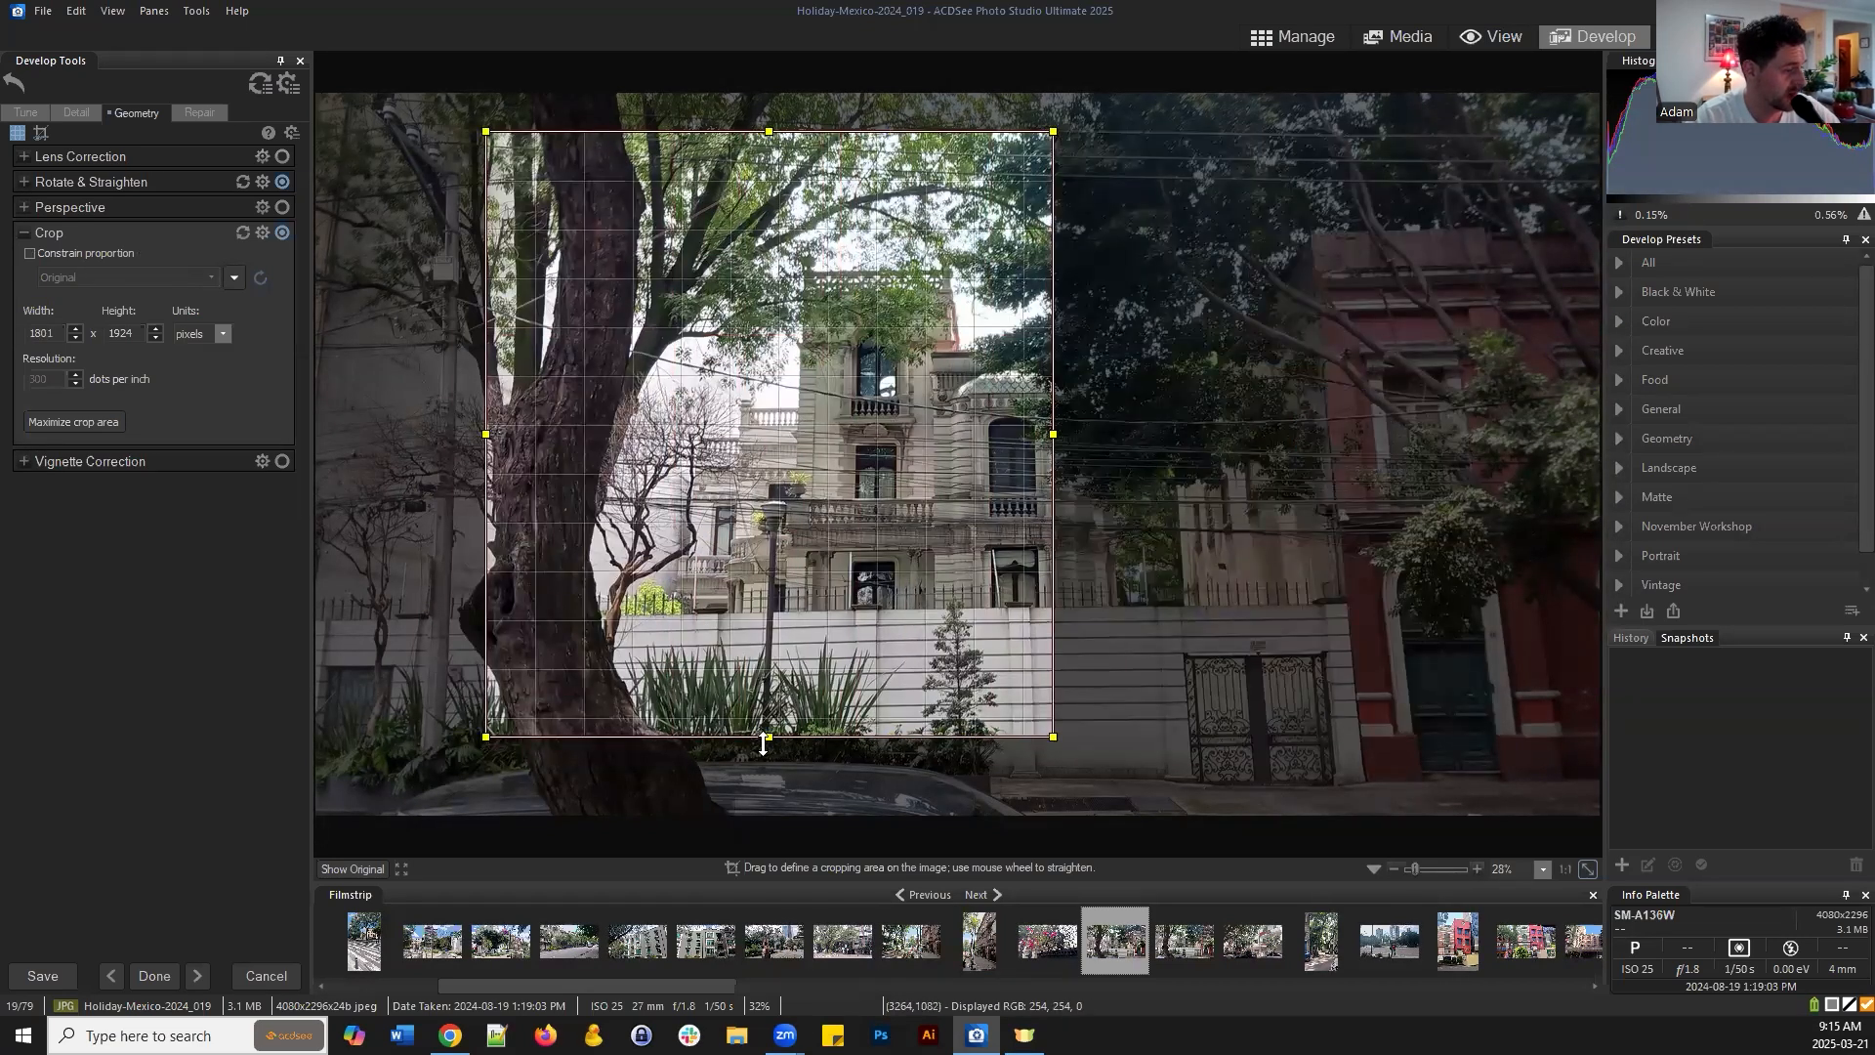
pyautogui.moveTo(771, 734); pyautogui.dragTo(783, 664)
pyautogui.moveTo(801, 400); pyautogui.dragTo(1022, 474)
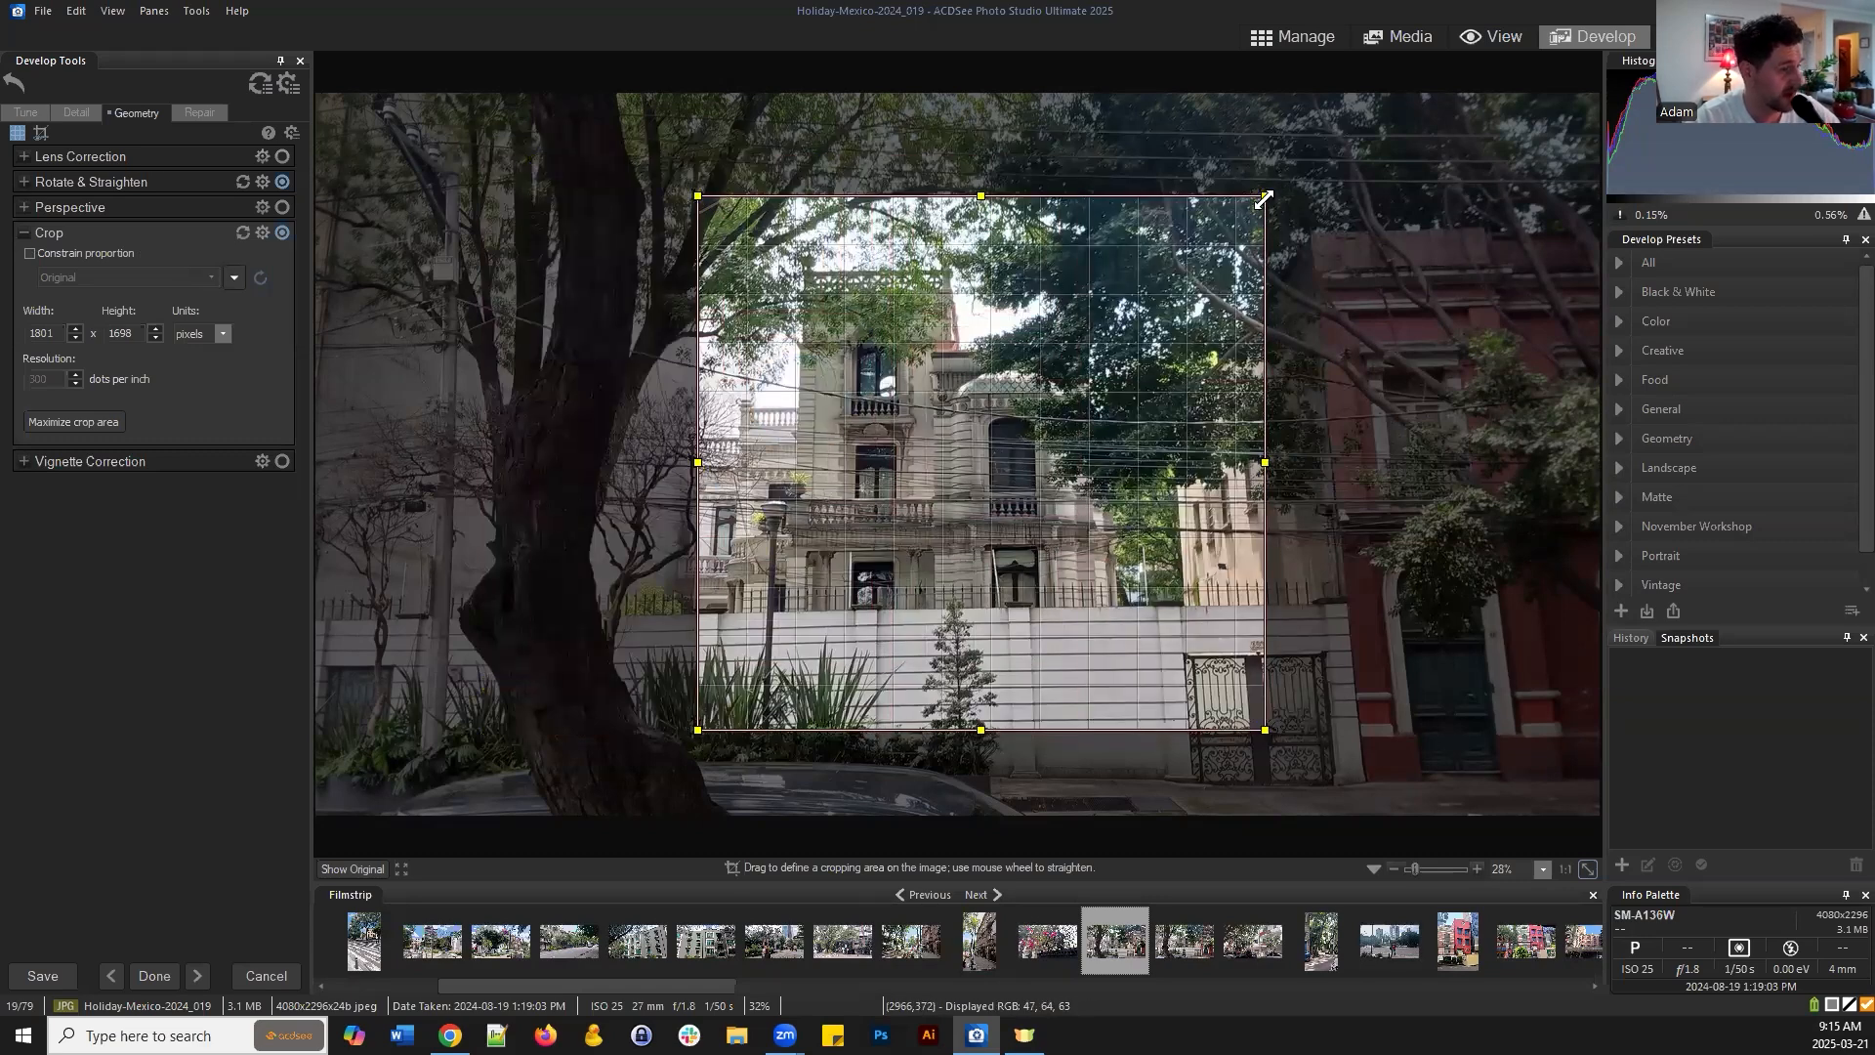
# Widen the unconstrained crop area to about 2299 x 1710 pixels and reposition it over the building
pyautogui.moveTo(1264, 198); pyautogui.dragTo(1576, 201)
pyautogui.moveTo(1205, 395); pyautogui.dragTo(1016, 403)
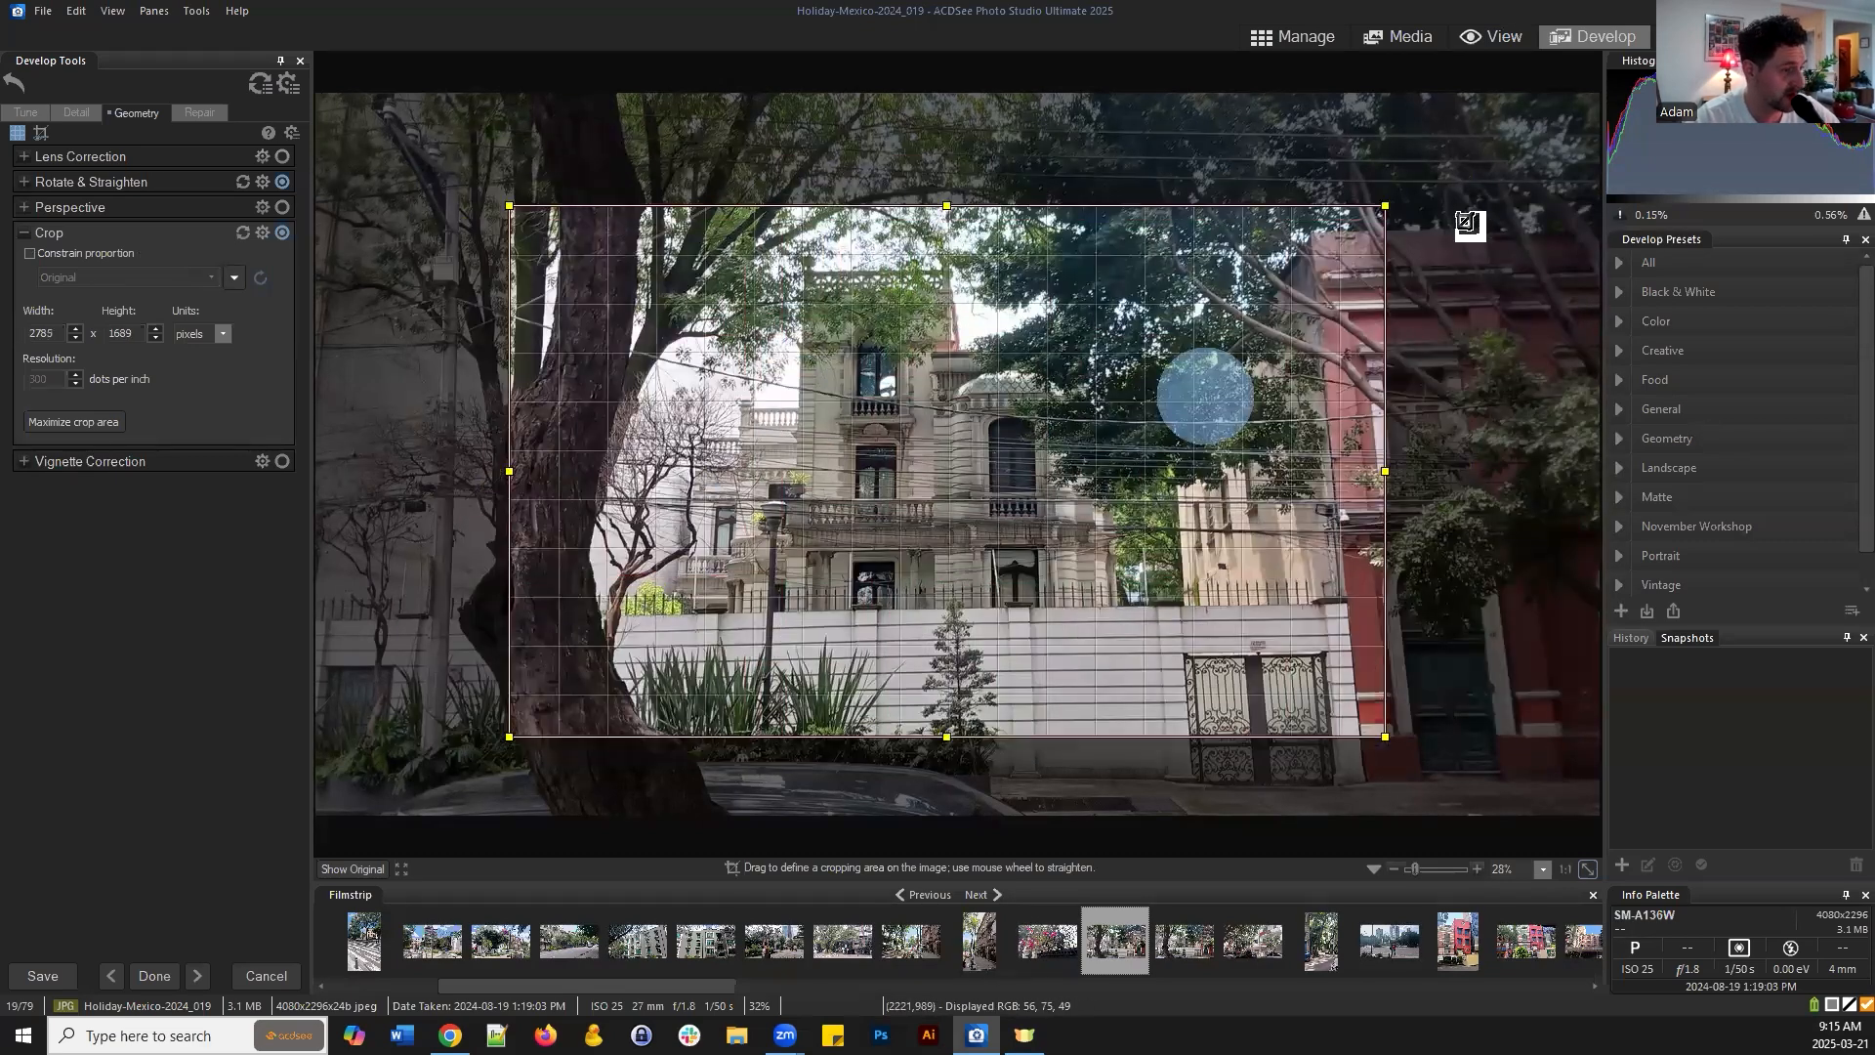
pyautogui.moveTo(1406, 197); pyautogui.dragTo(1233, 199)
pyautogui.moveTo(1004, 448); pyautogui.dragTo(1088, 448)
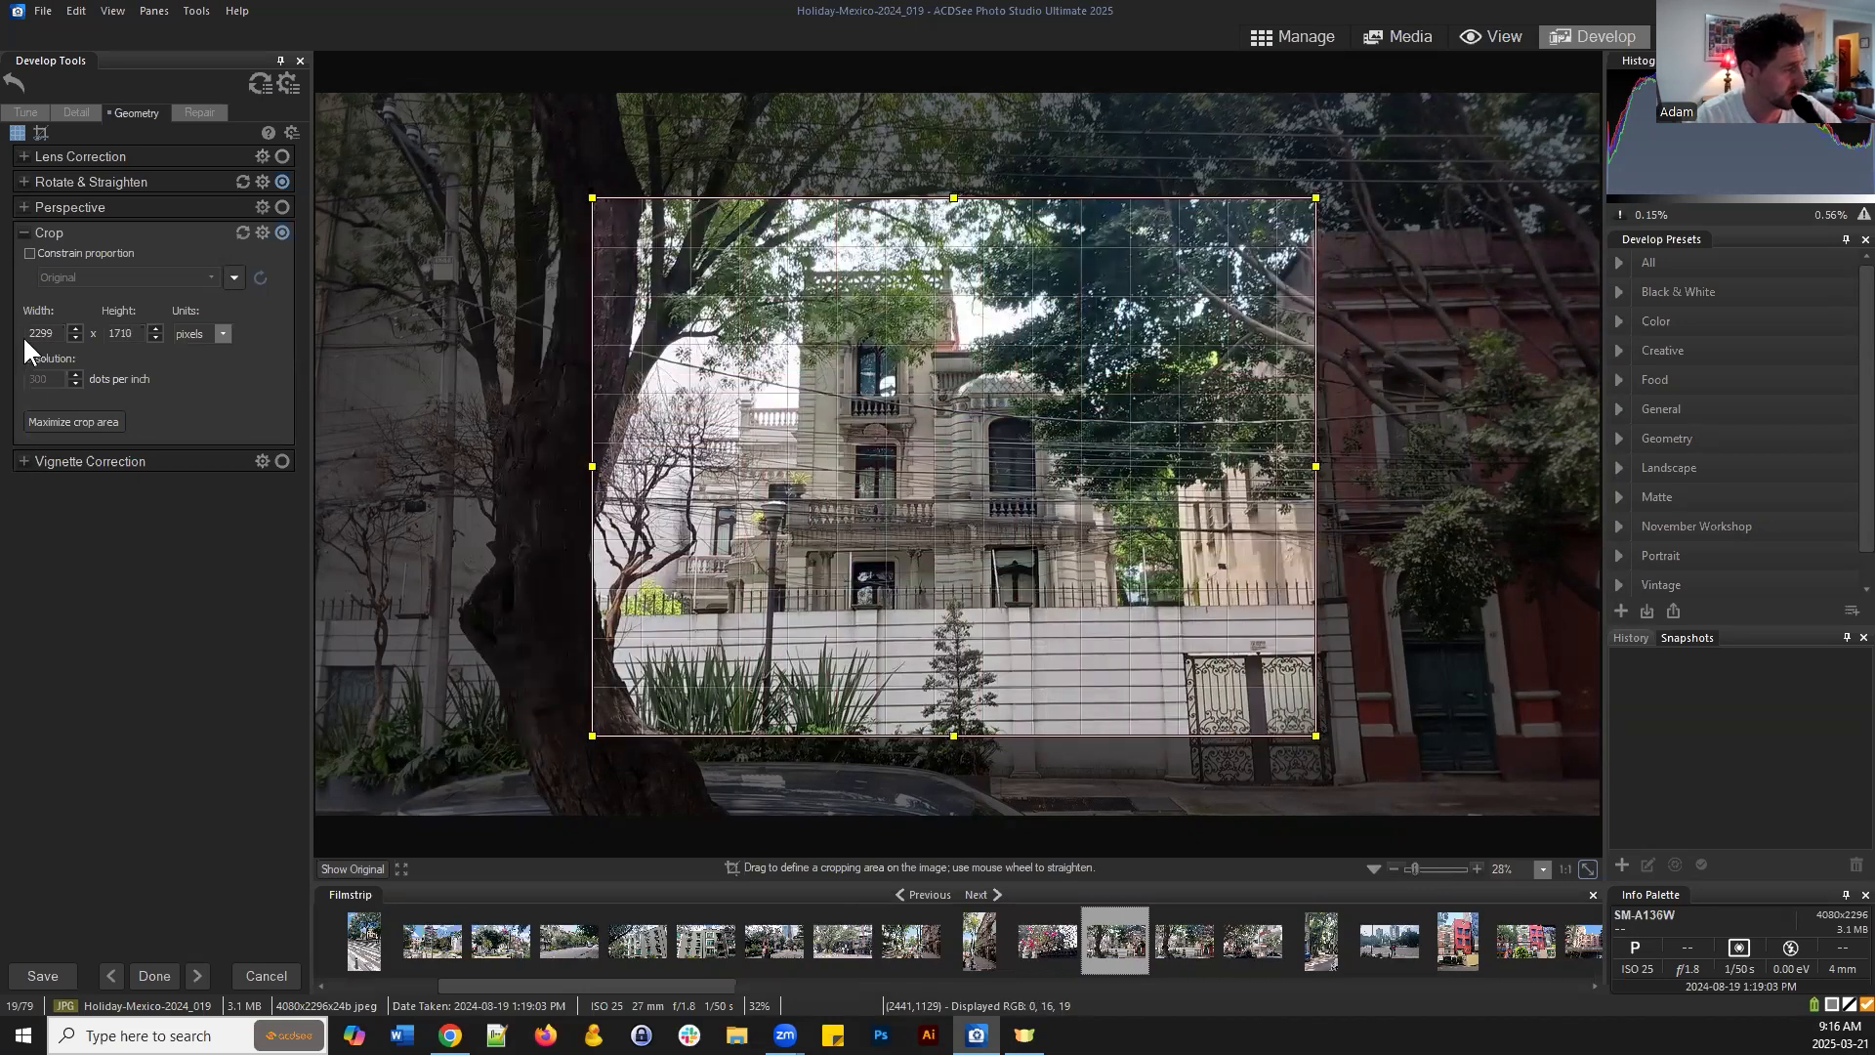
# Constrain the crop to the original proportions again and enlarge it to about 3523 x 1983 pixels
pyautogui.click(30, 253)
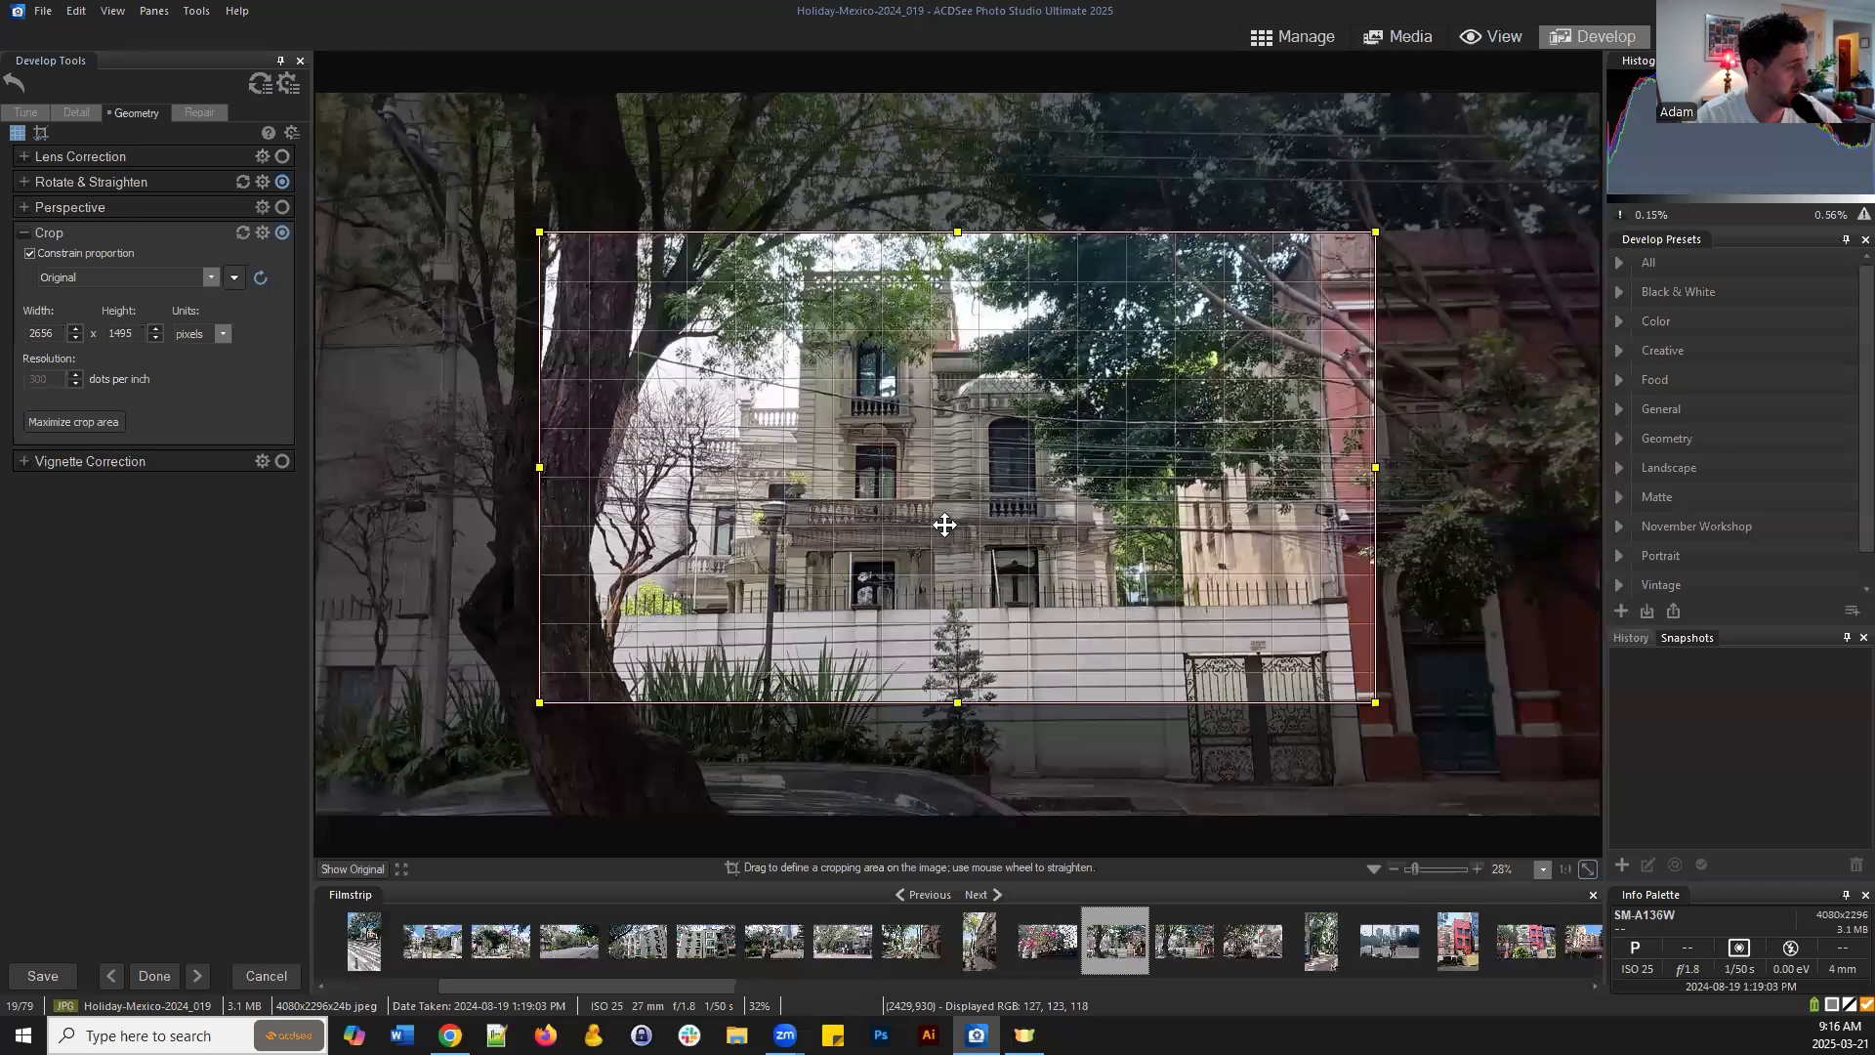
pyautogui.moveTo(1044, 470); pyautogui.dragTo(906, 514)
pyautogui.moveTo(1232, 276); pyautogui.dragTo(1507, 121)
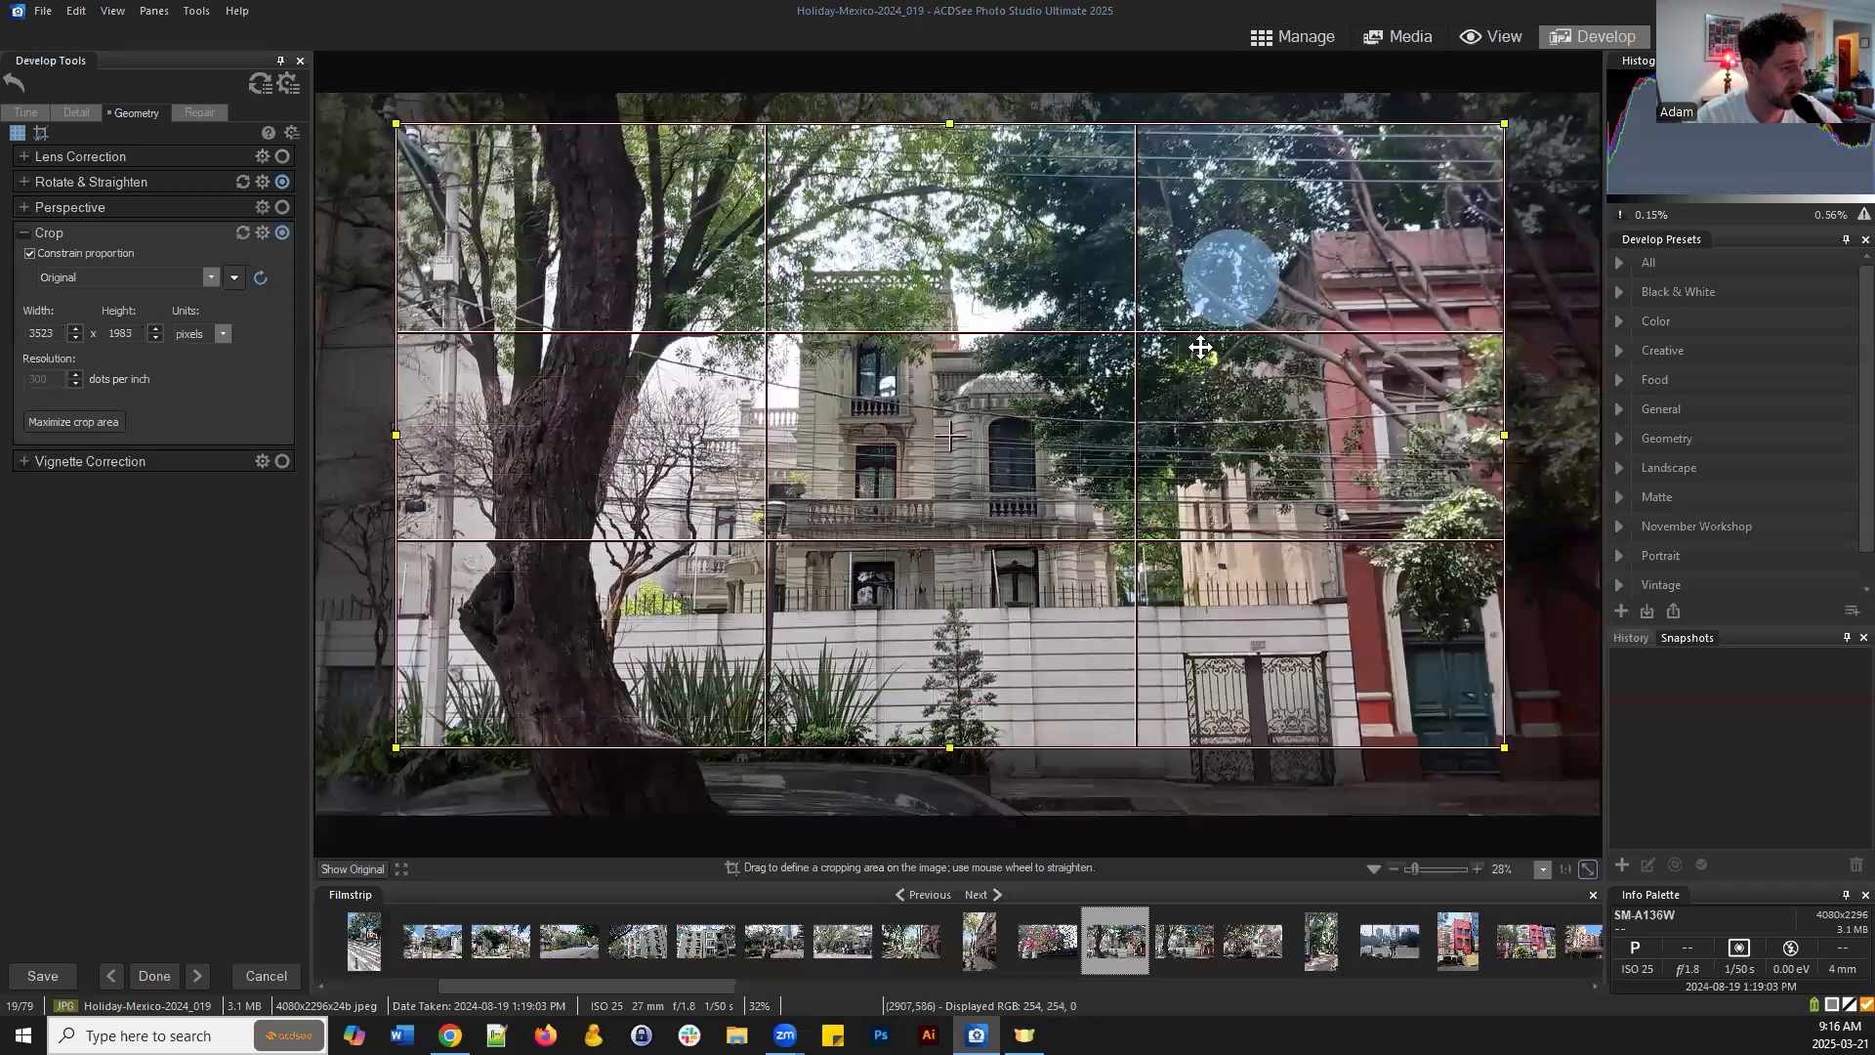
pyautogui.moveTo(1199, 349)
pyautogui.mouseDown()
pyautogui.moveTo(1197, 372)
pyautogui.moveTo(1206, 331)
pyautogui.mouseUp()
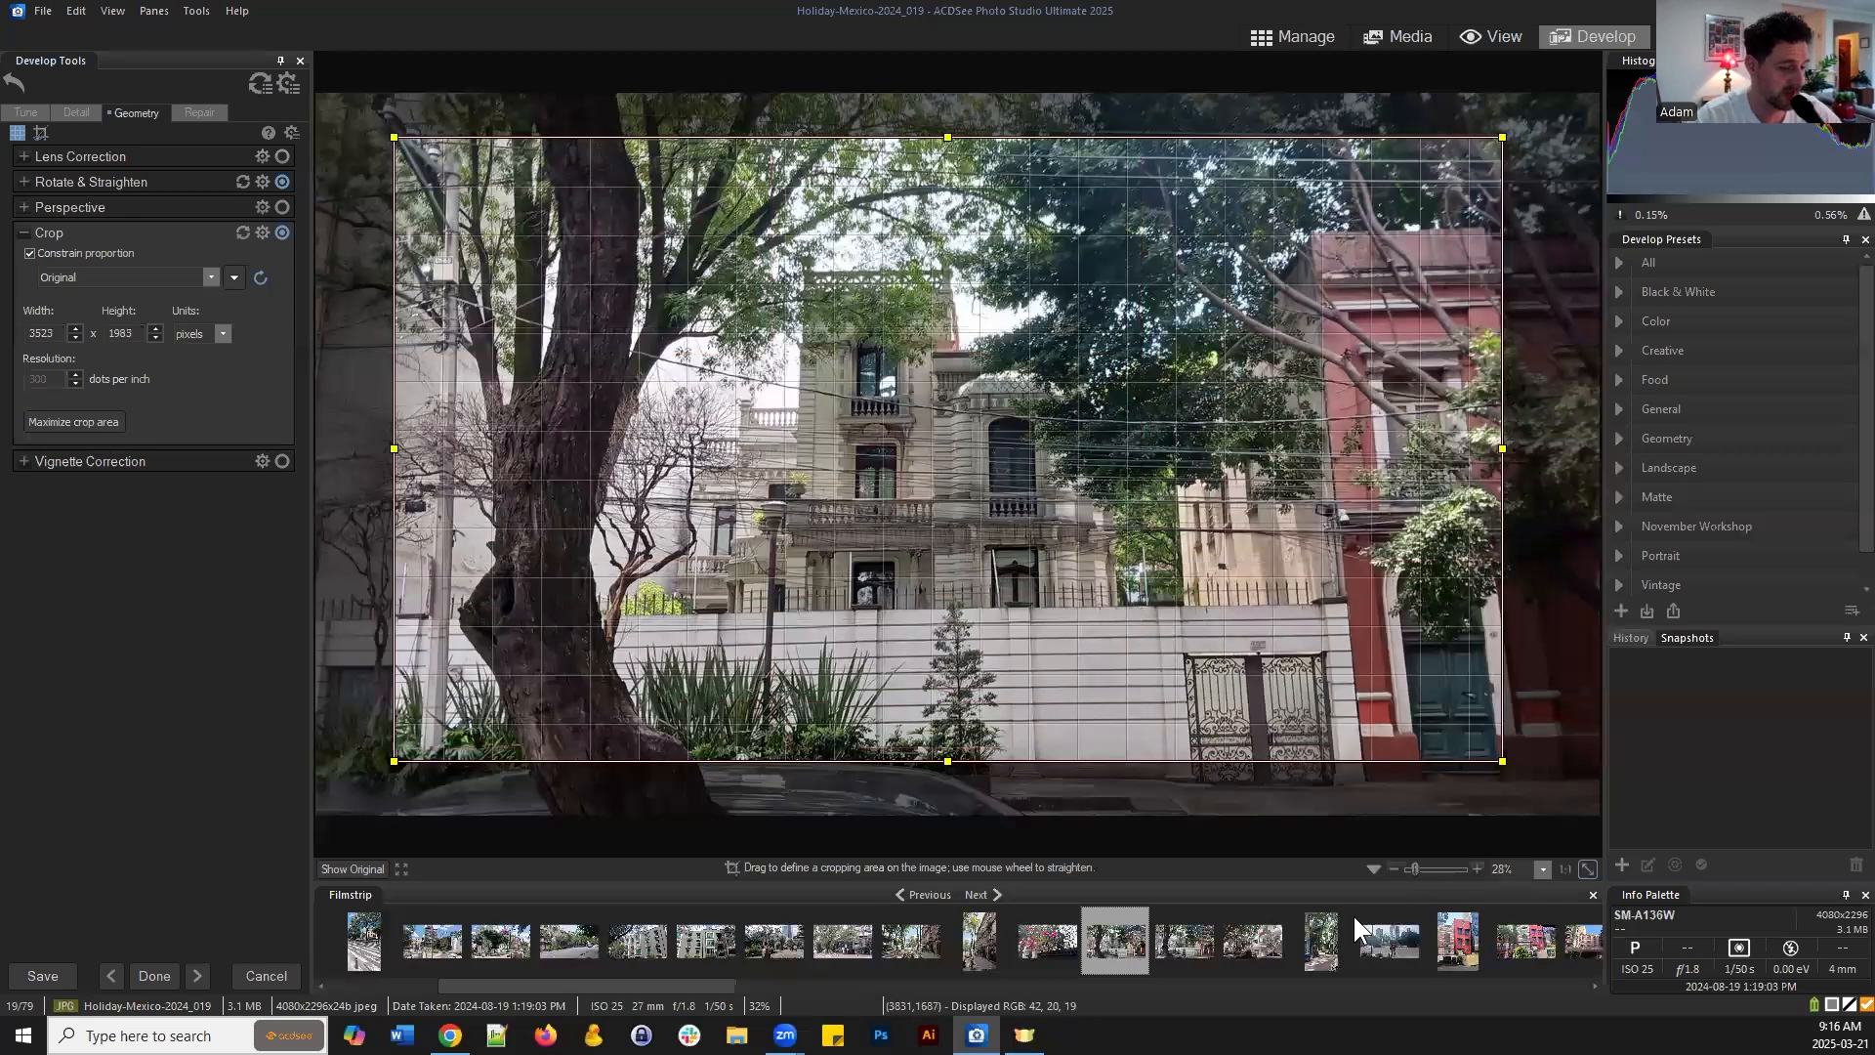
# Move the crop area to the photo's upper-right corner and enlarge it to about 4068 x 2296 pixels
pyautogui.click(1391, 867)
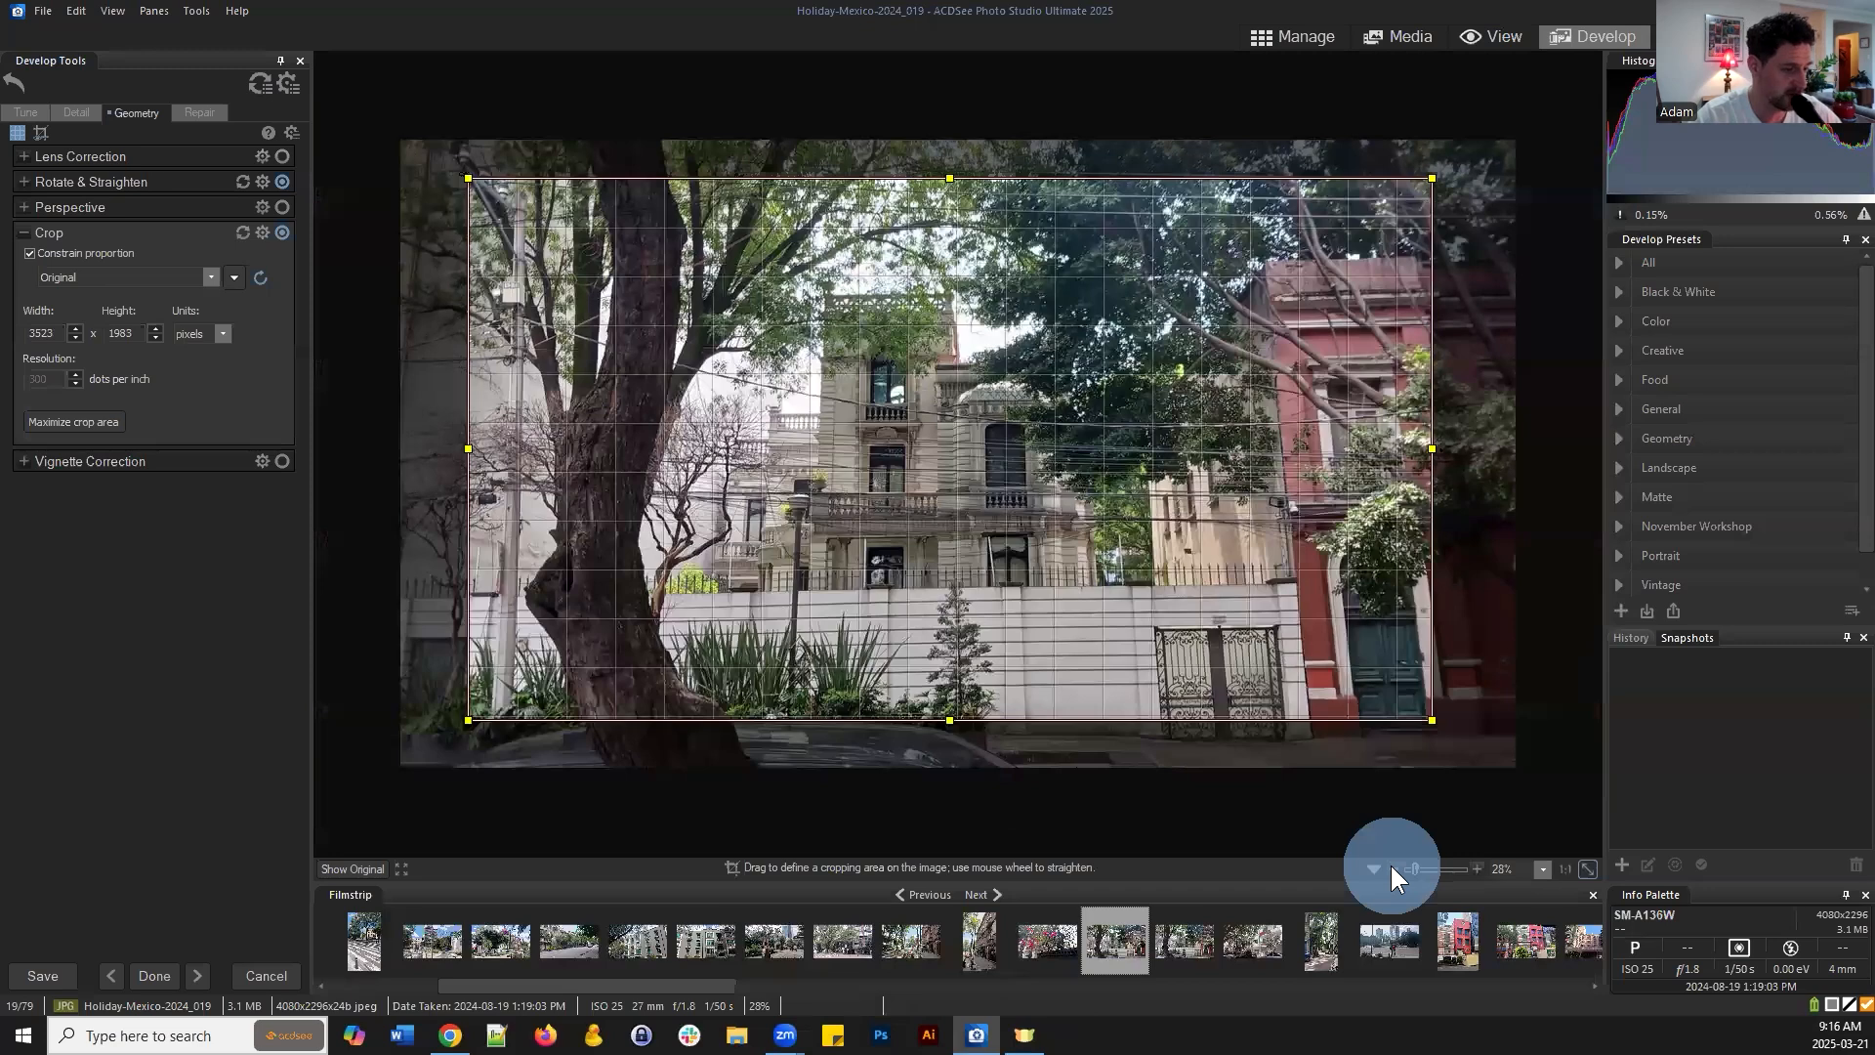
pyautogui.moveTo(1355, 506); pyautogui.dragTo(1474, 465)
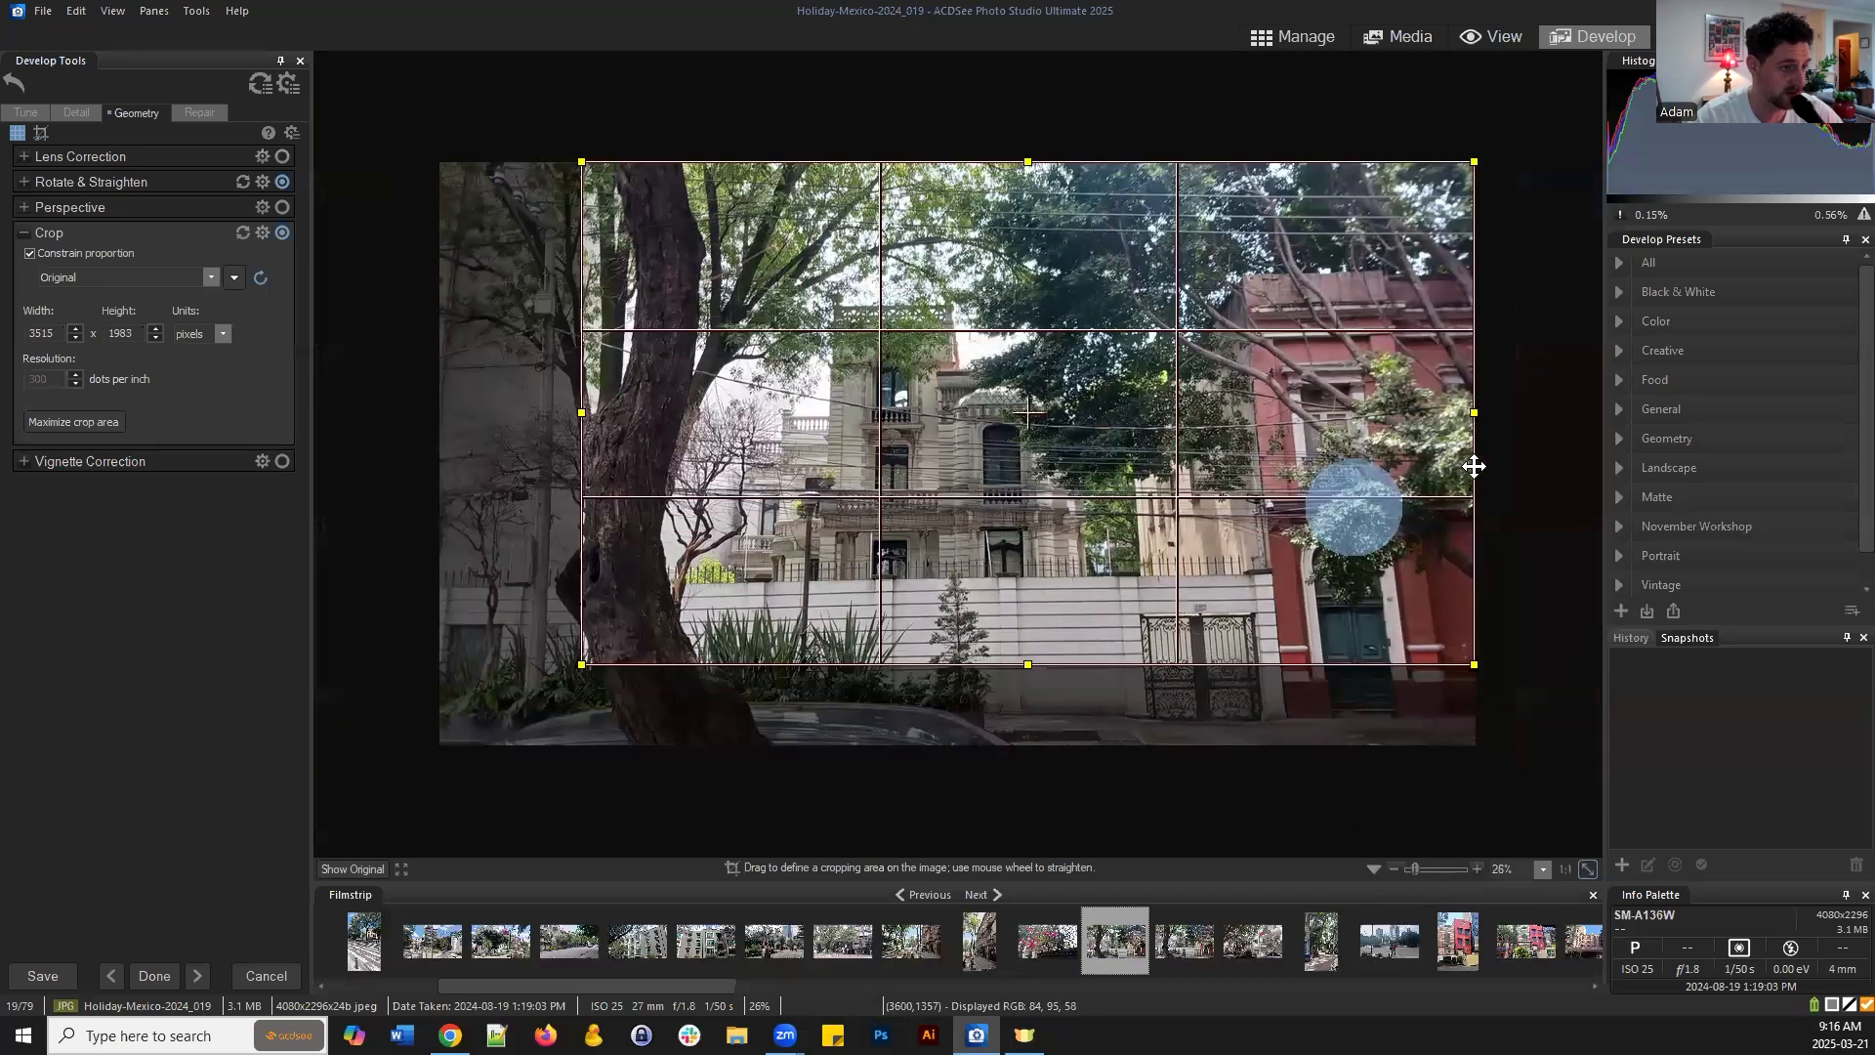
pyautogui.moveTo(586, 664); pyautogui.dragTo(302, 830)
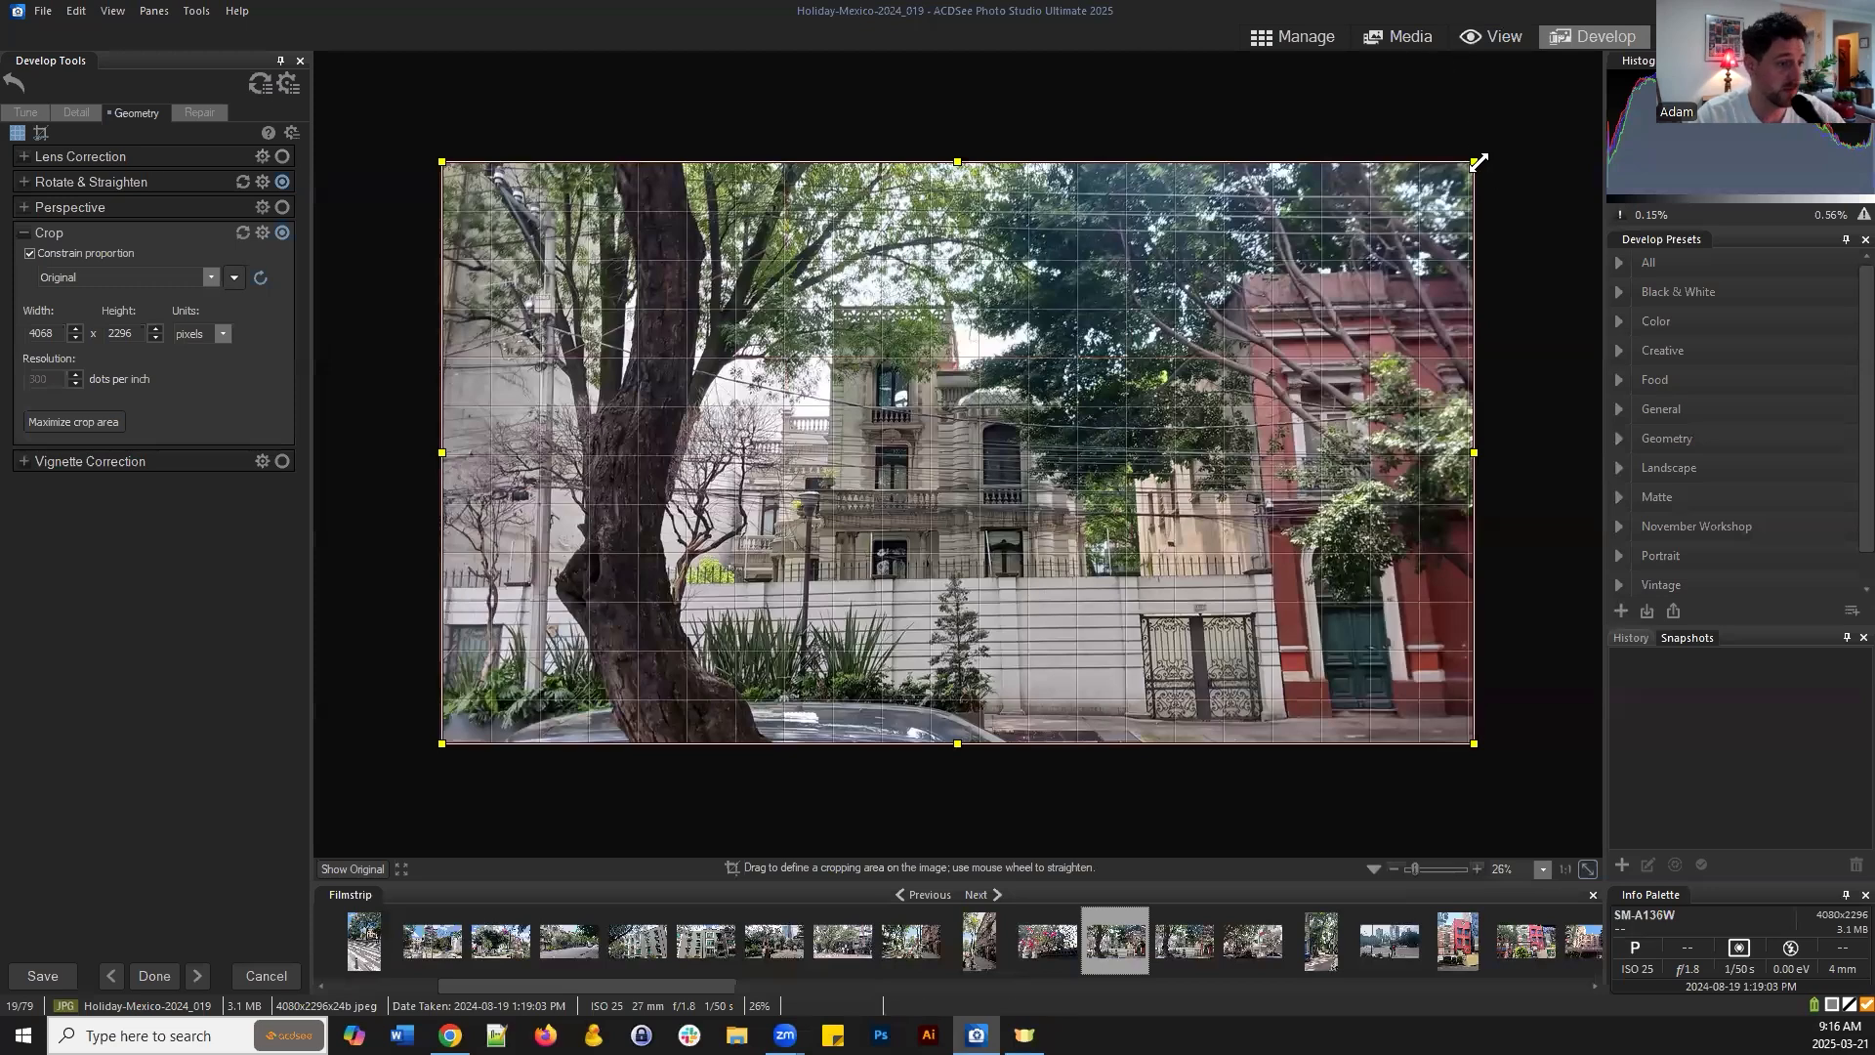
# Shrink the crop area to about 2367 x 1332 pixels over the tree and building, and select its width value
pyautogui.moveTo(1474, 161); pyautogui.dragTo(1237, 295)
pyautogui.moveTo(891, 559); pyautogui.dragTo(1035, 520)
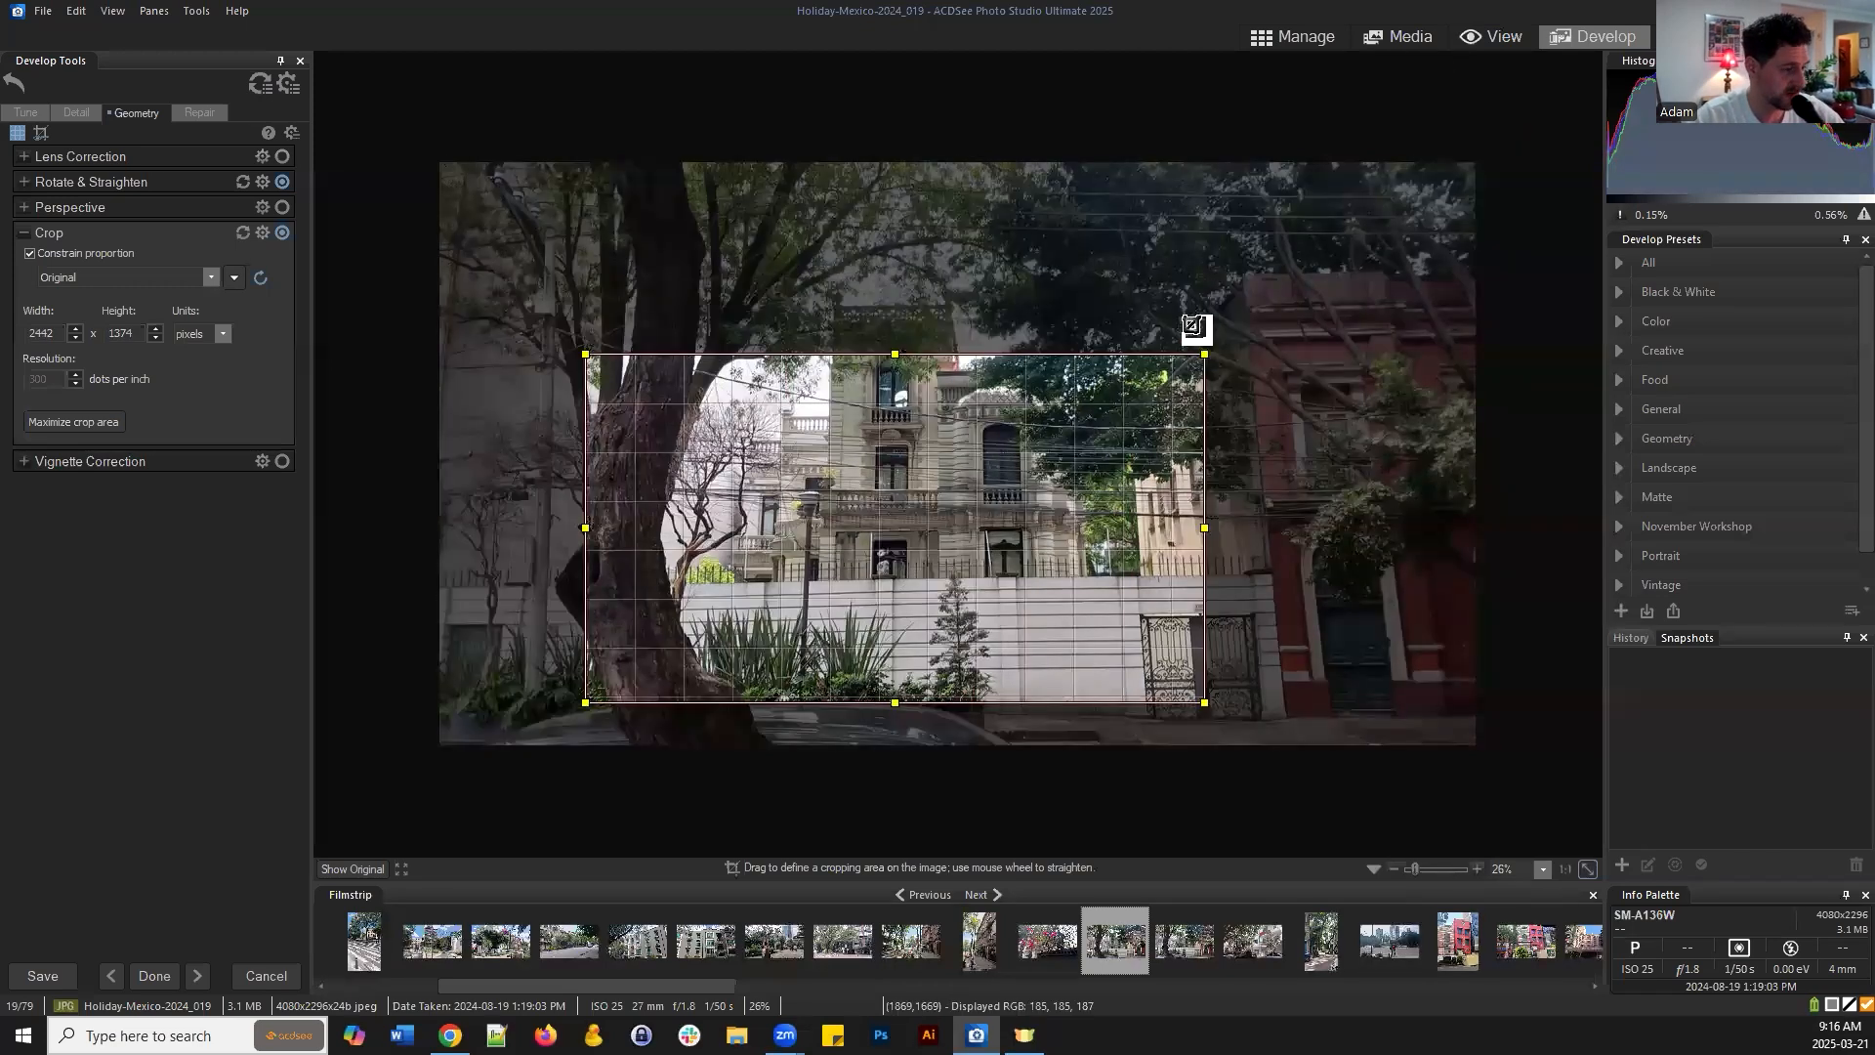
pyautogui.moveTo(1207, 351)
pyautogui.mouseDown()
pyautogui.moveTo(1365, 265)
pyautogui.moveTo(1193, 365)
pyautogui.mouseUp()
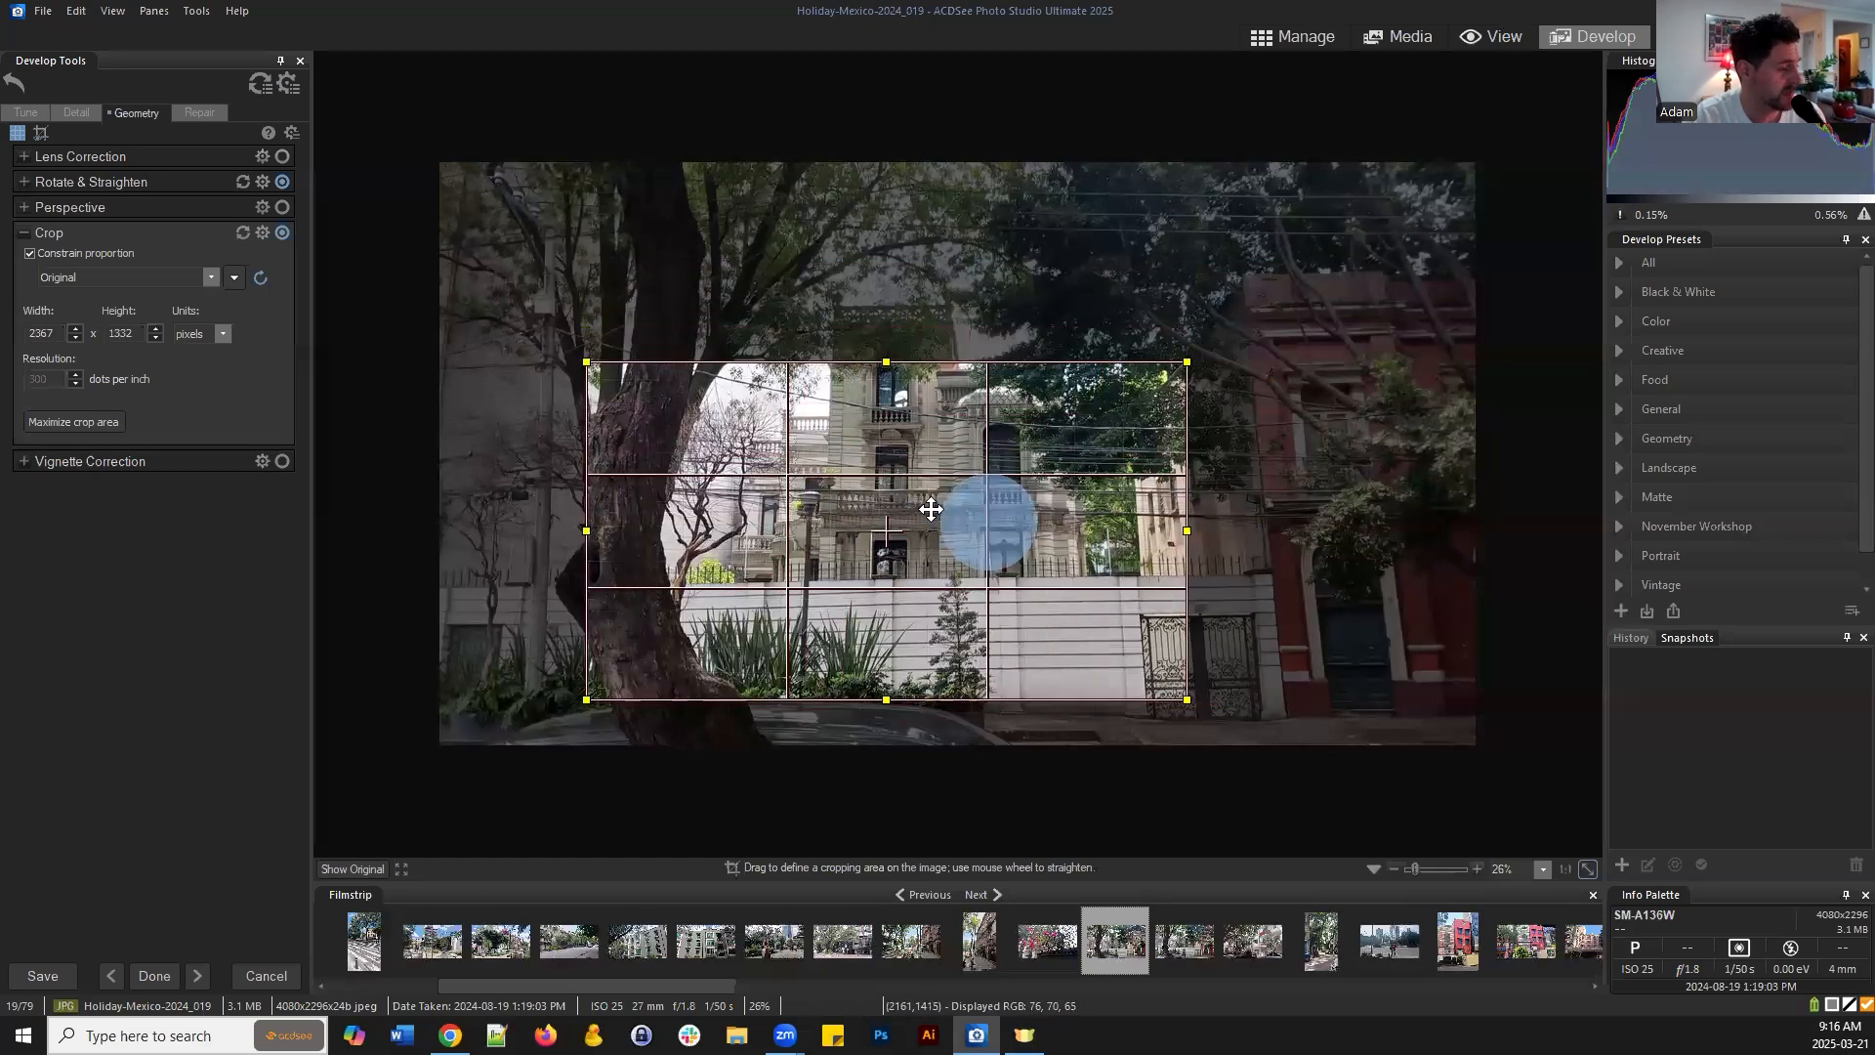
pyautogui.moveTo(983, 519); pyautogui.dragTo(907, 530)
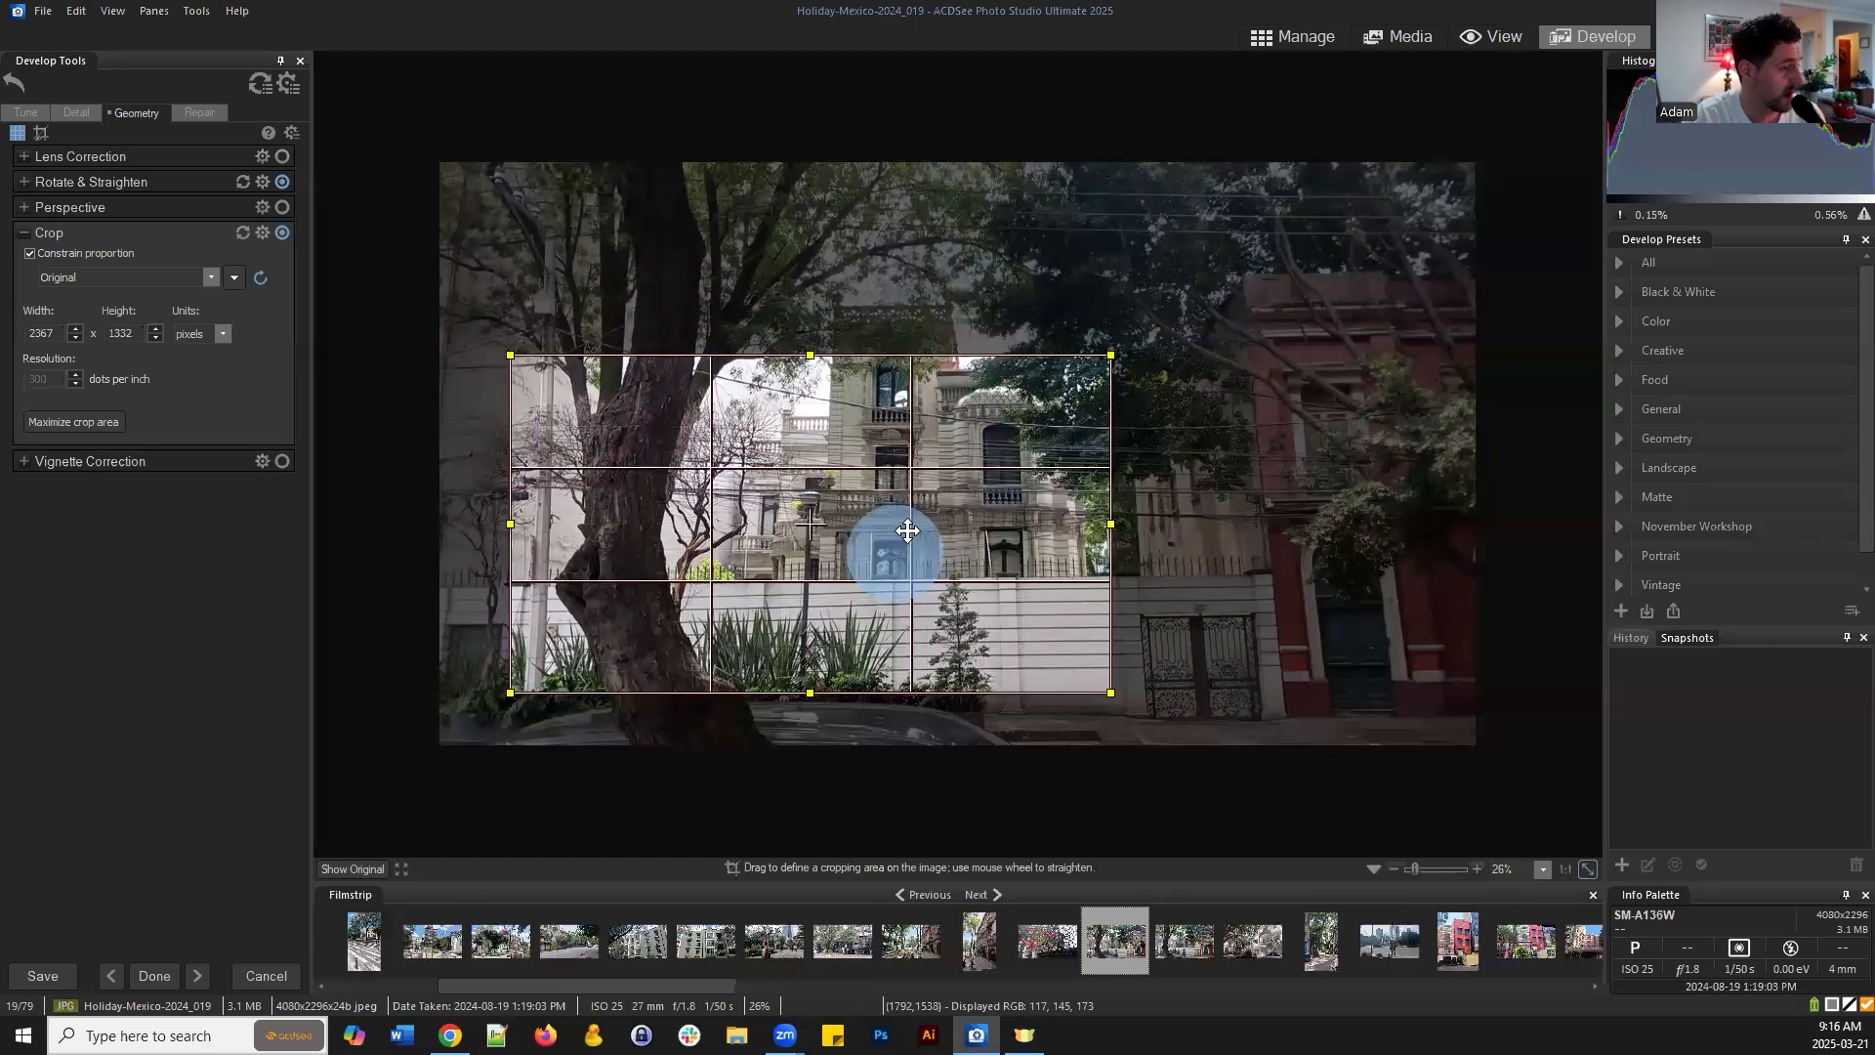
pyautogui.doubleClick(44, 333)
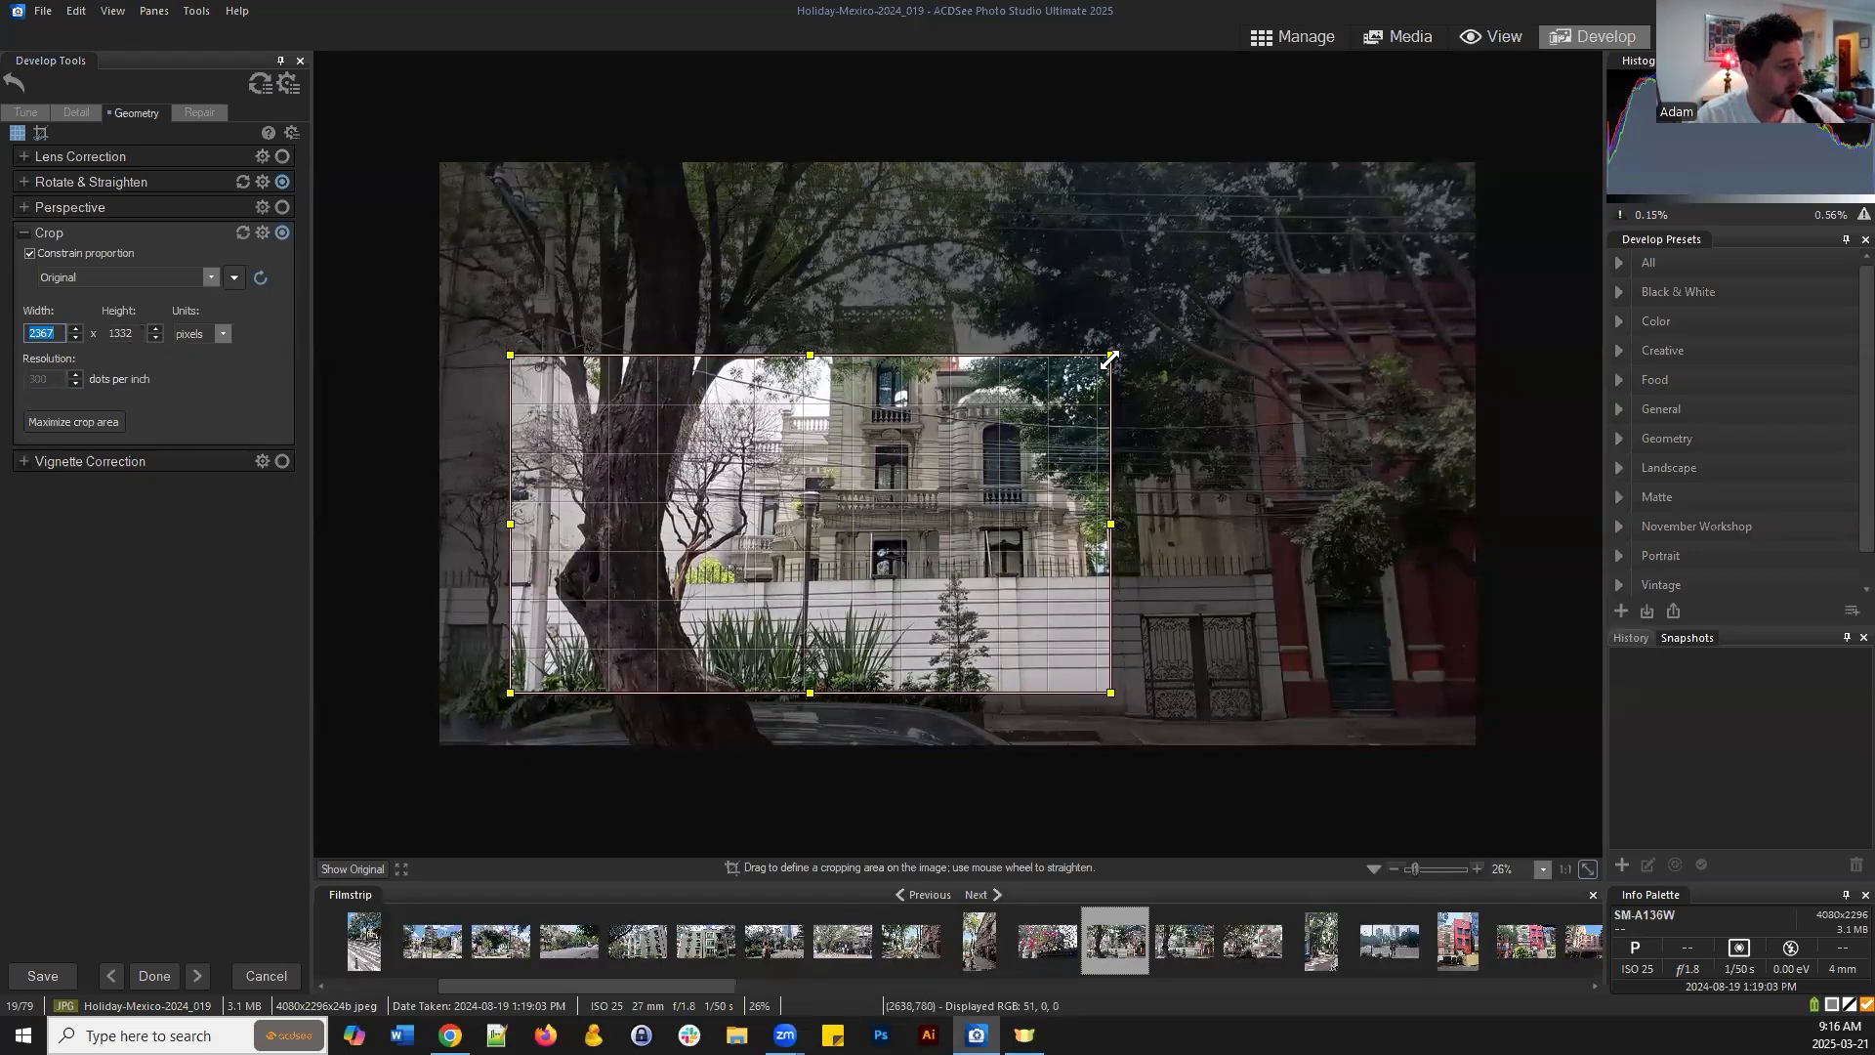
# Enlarge the constrained crop area to about 4068 x 2296 pixels, and shrink it to about 1906 x 1073 pixels over the trunk and white wall
pyautogui.moveTo(1110, 354); pyautogui.dragTo(1468, 231)
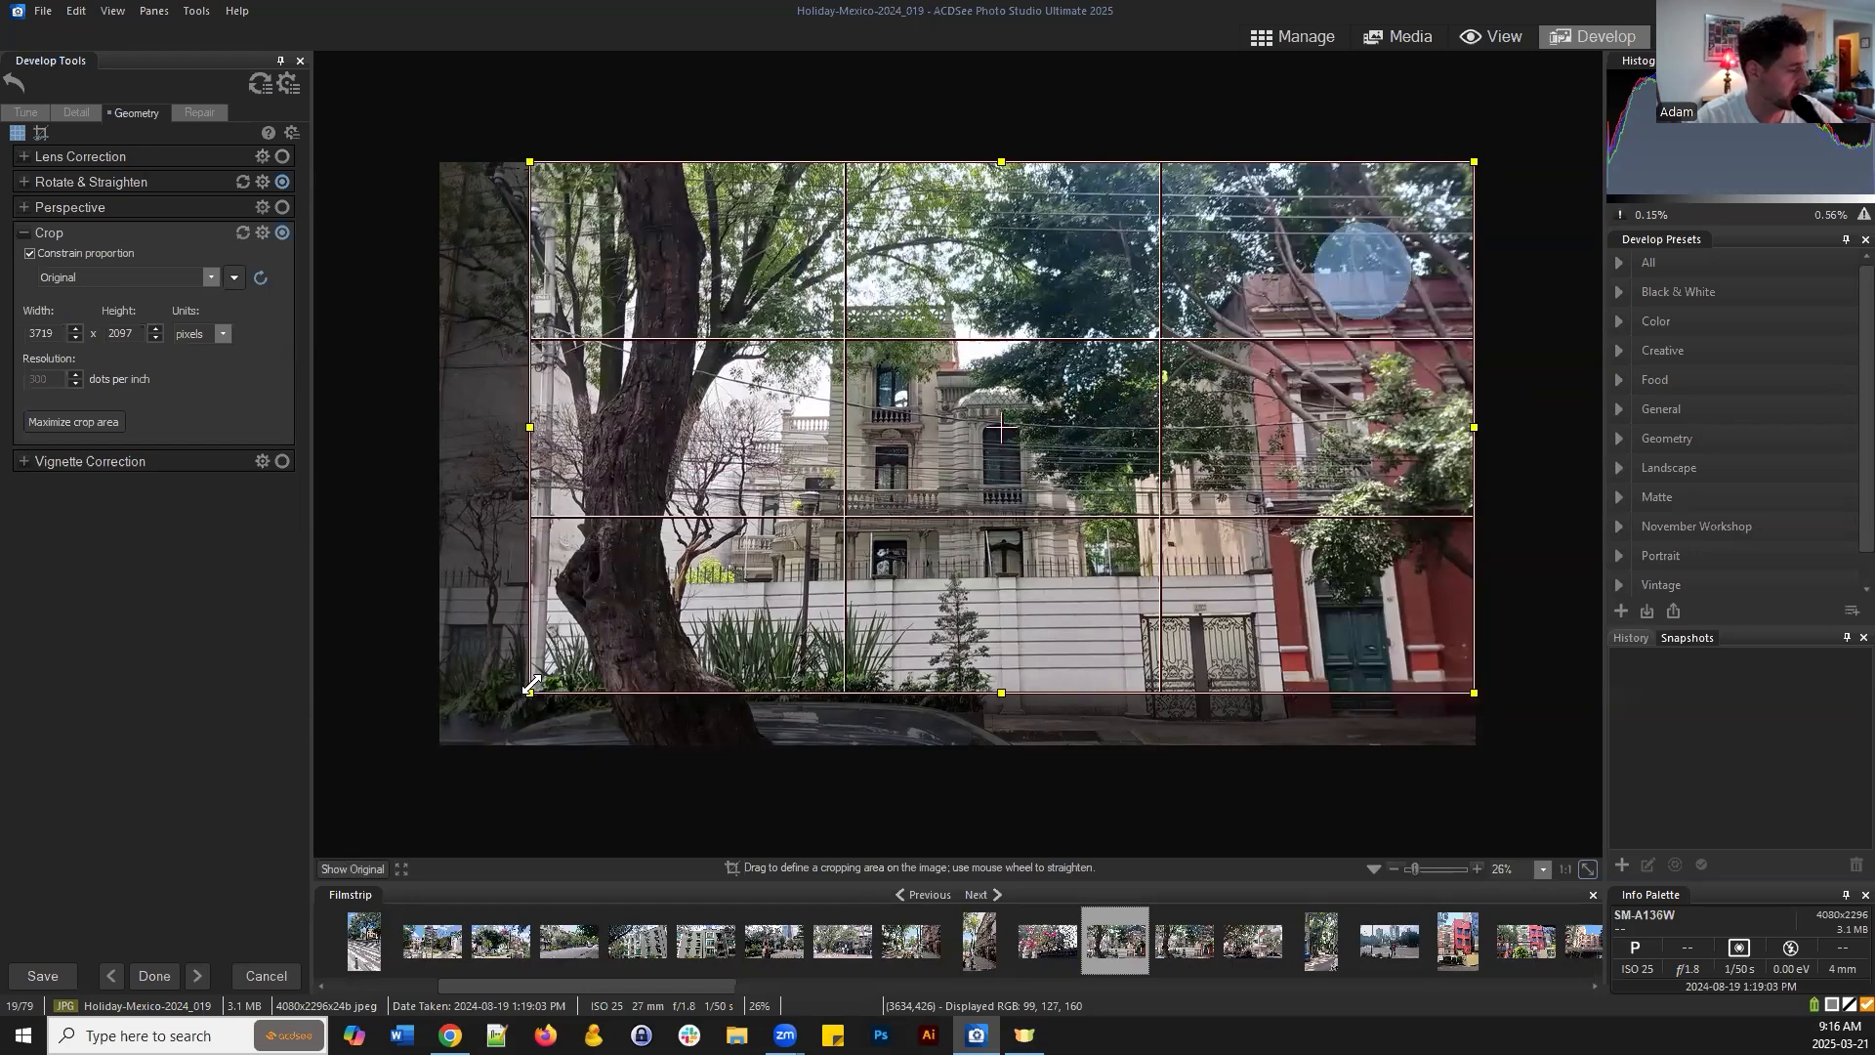
pyautogui.moveTo(529, 692); pyautogui.dragTo(312, 831)
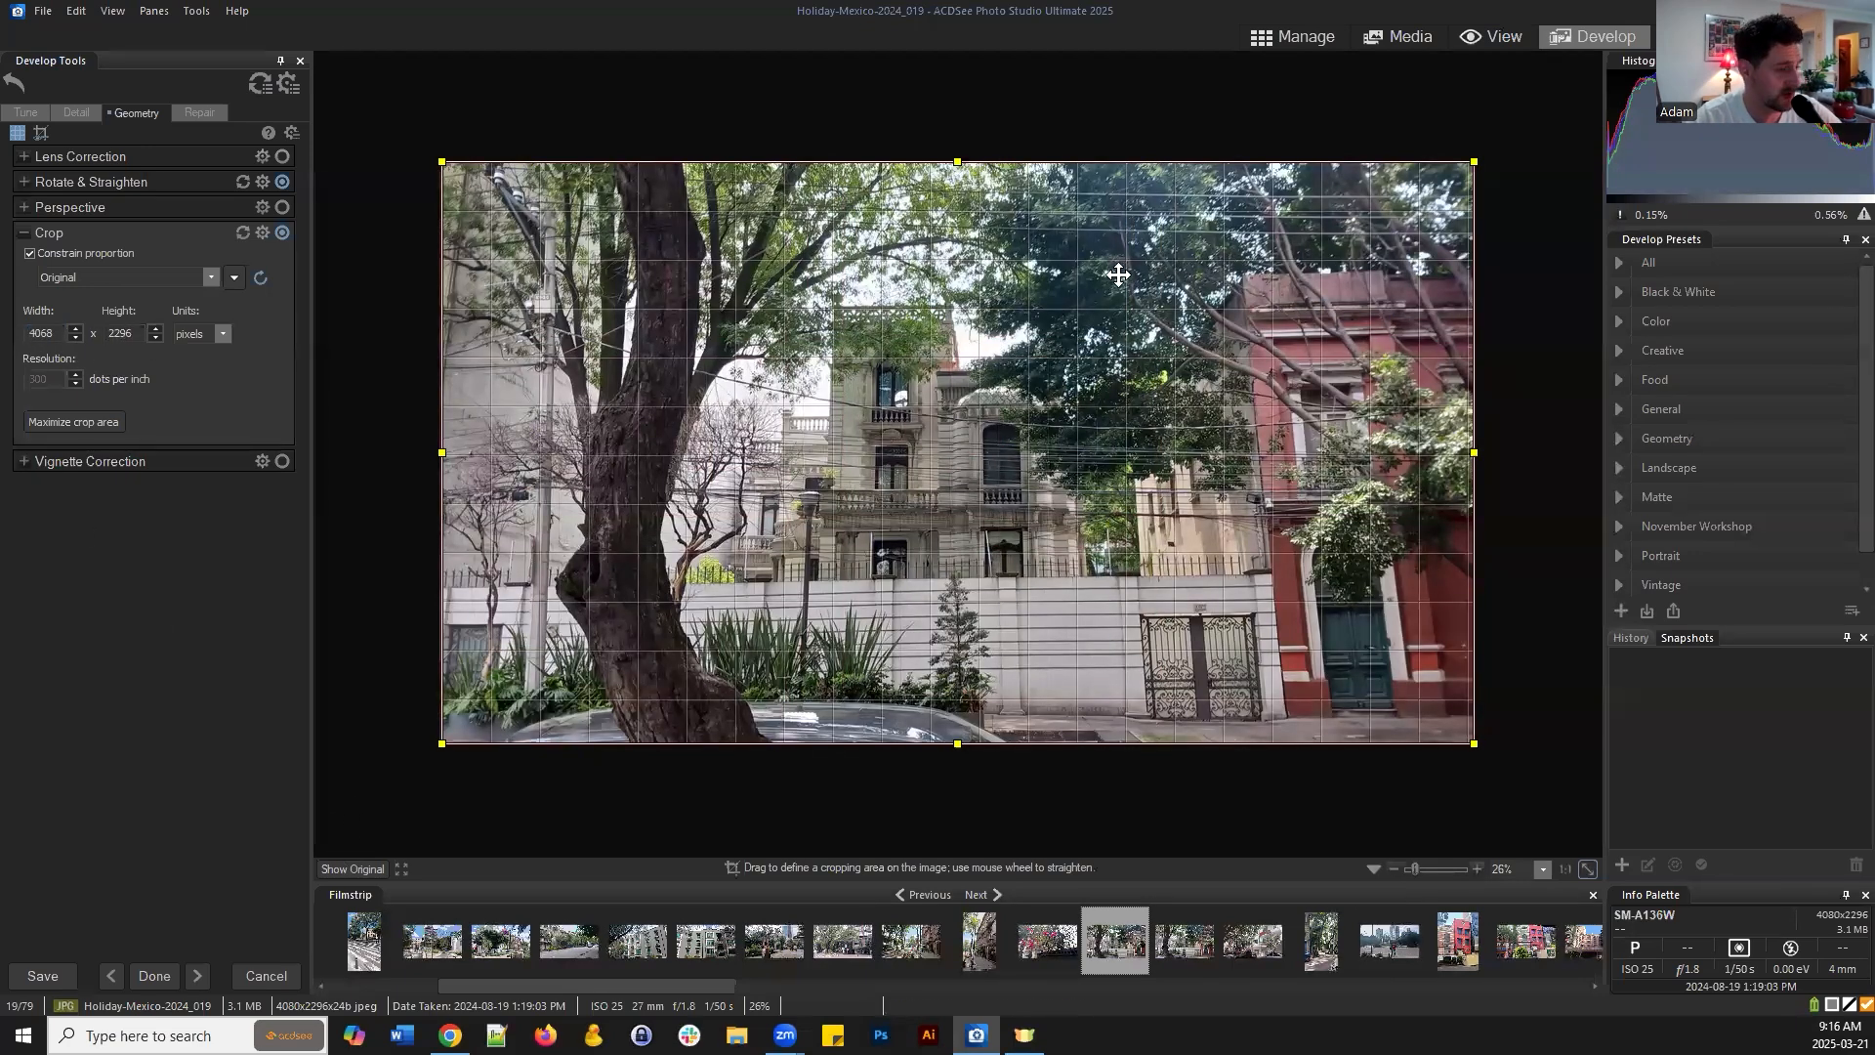
pyautogui.moveTo(1473, 161); pyautogui.dragTo(1159, 335)
pyautogui.moveTo(944, 593); pyautogui.dragTo(1046, 519)
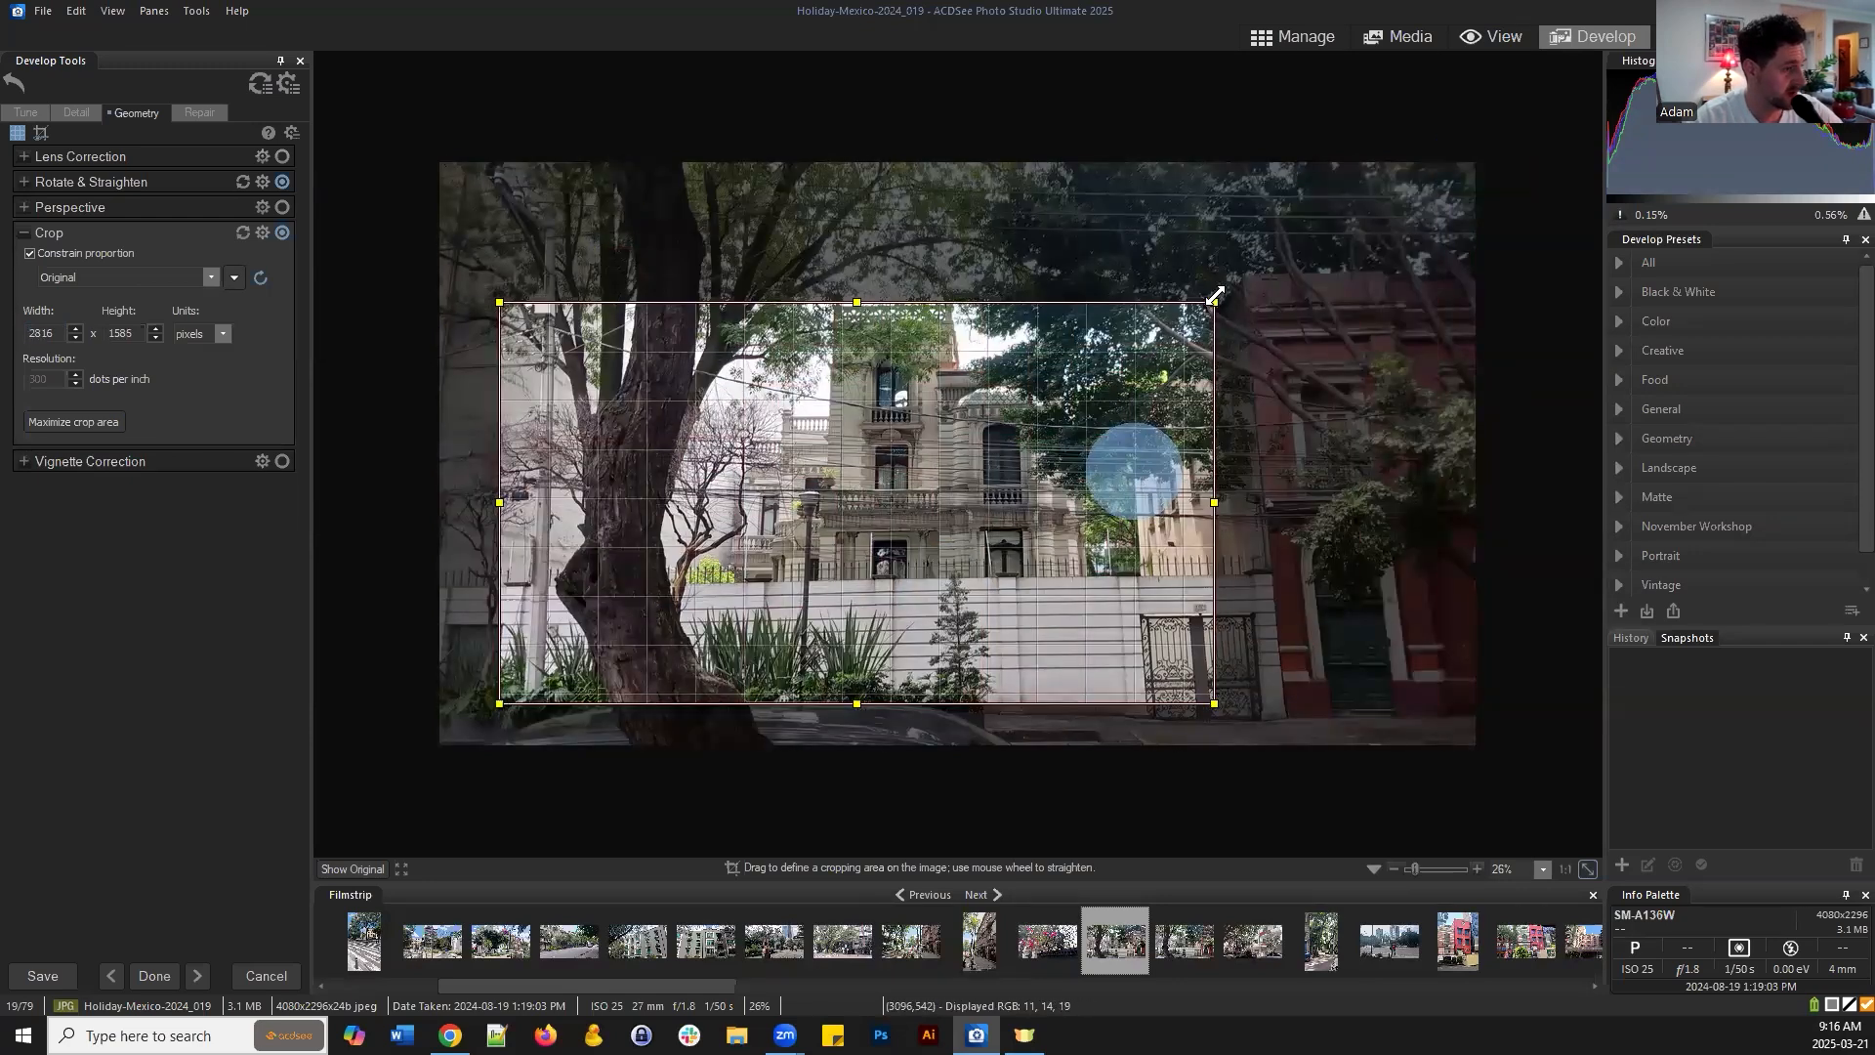
pyautogui.moveTo(1213, 302); pyautogui.dragTo(982, 431)
pyautogui.moveTo(781, 584); pyautogui.dragTo(845, 574)
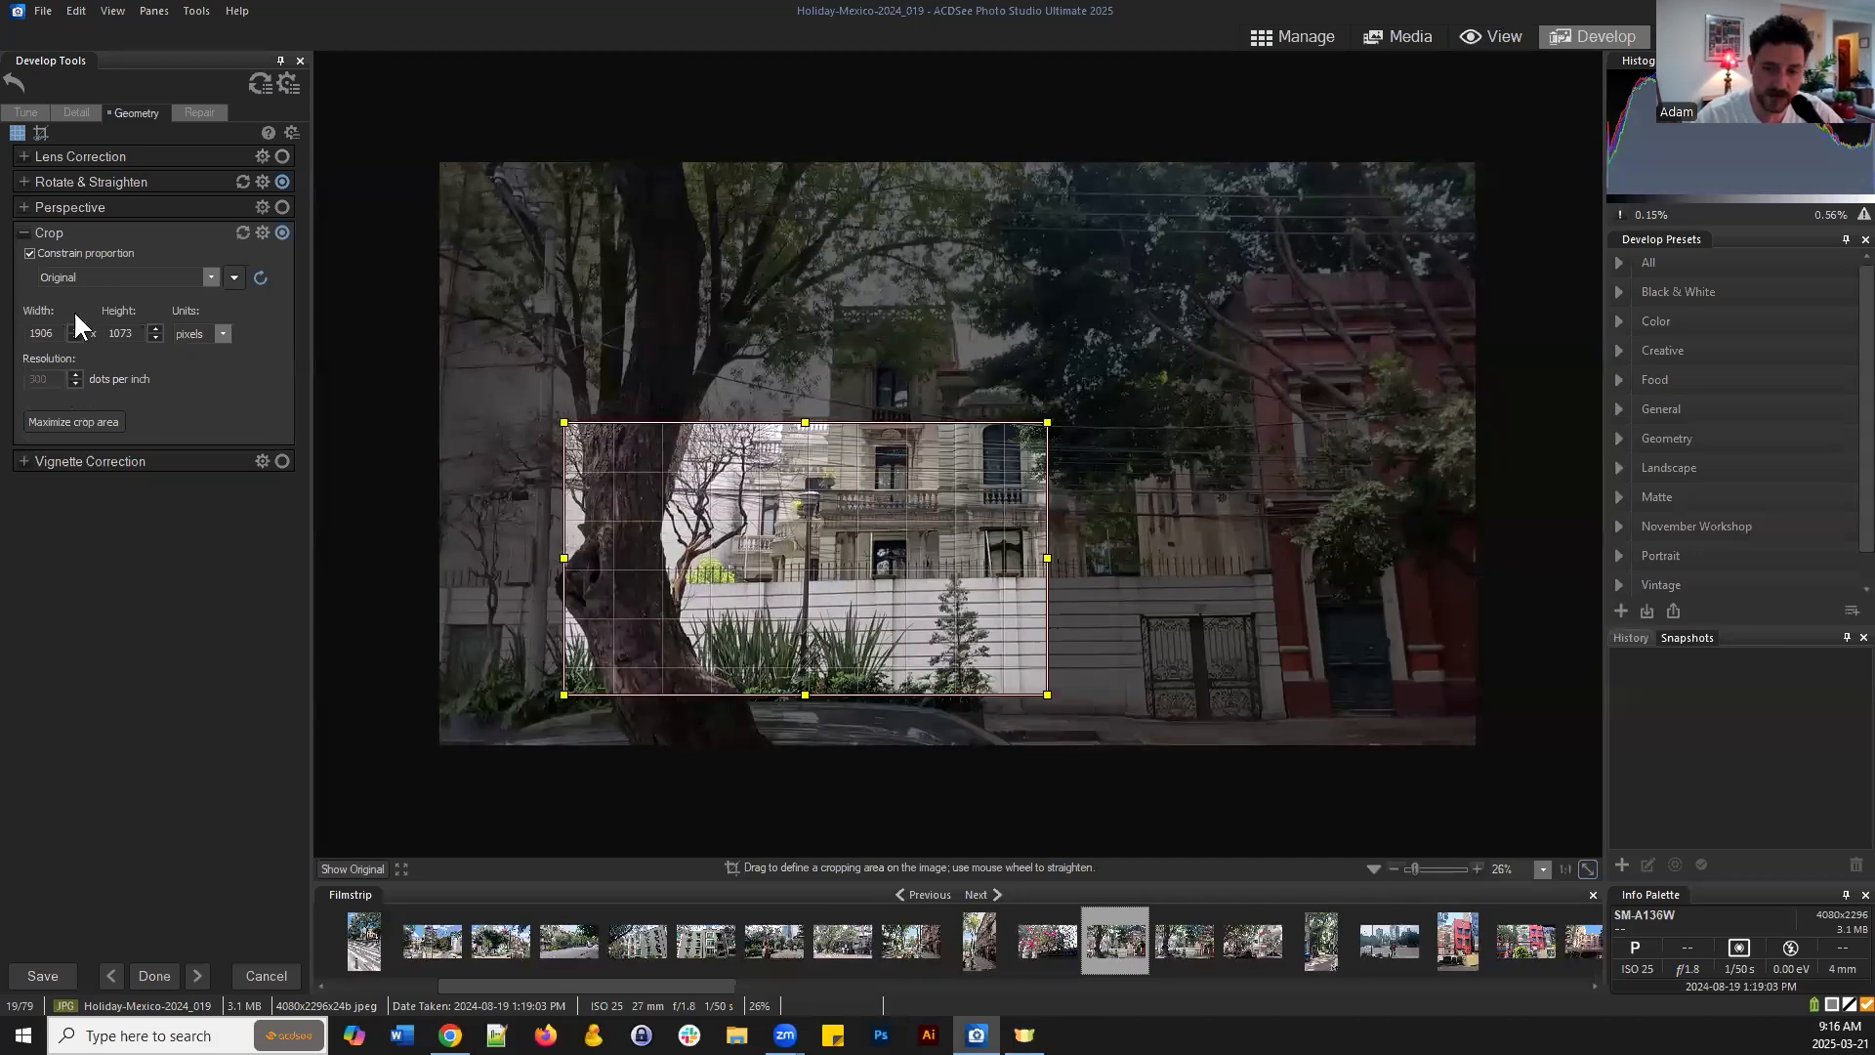
# Resize the crop area between about 3330 x 1874 and 3786 x 2139 pixels, and enlarge it to about 4068 x 2296 pixels
pyautogui.moveTo(1047, 422); pyautogui.dragTo(1185, 331)
pyautogui.moveTo(564, 674); pyautogui.dragTo(376, 798)
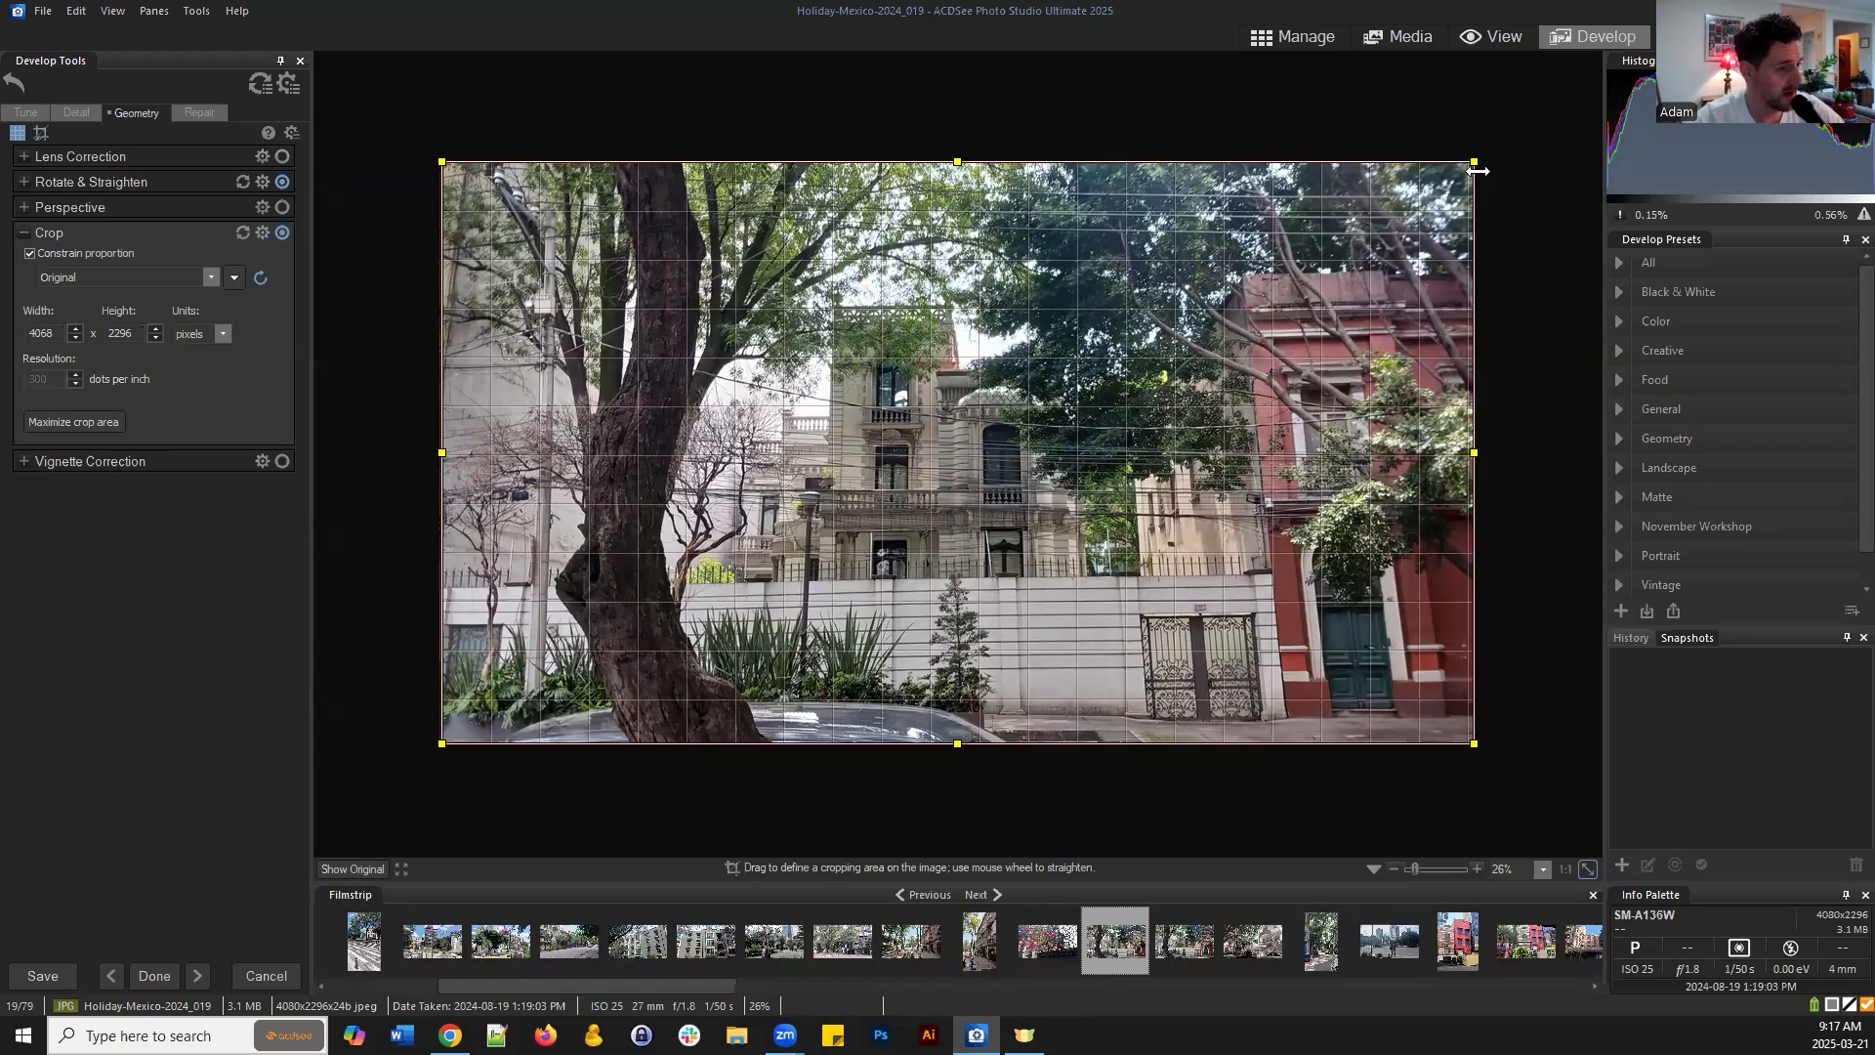
pyautogui.moveTo(1473, 161); pyautogui.dragTo(1056, 498)
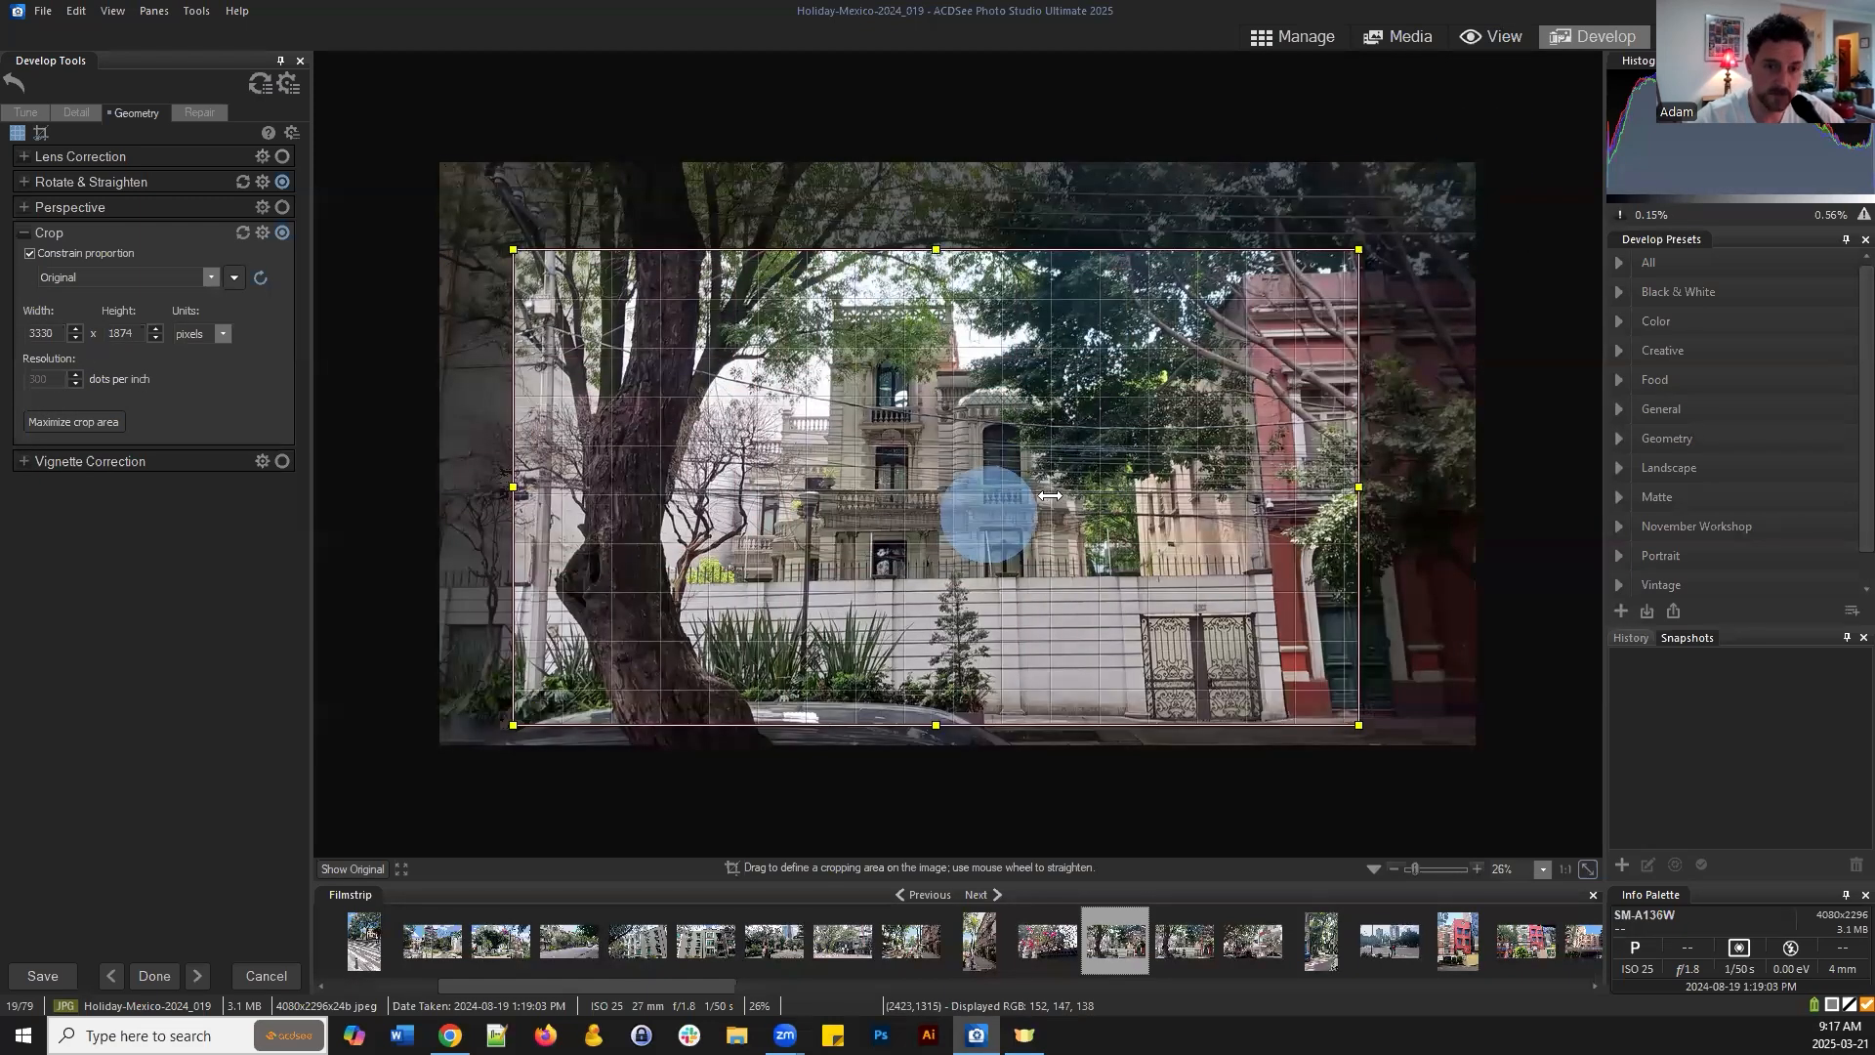
pyautogui.moveTo(1359, 250); pyautogui.dragTo(1473, 183)
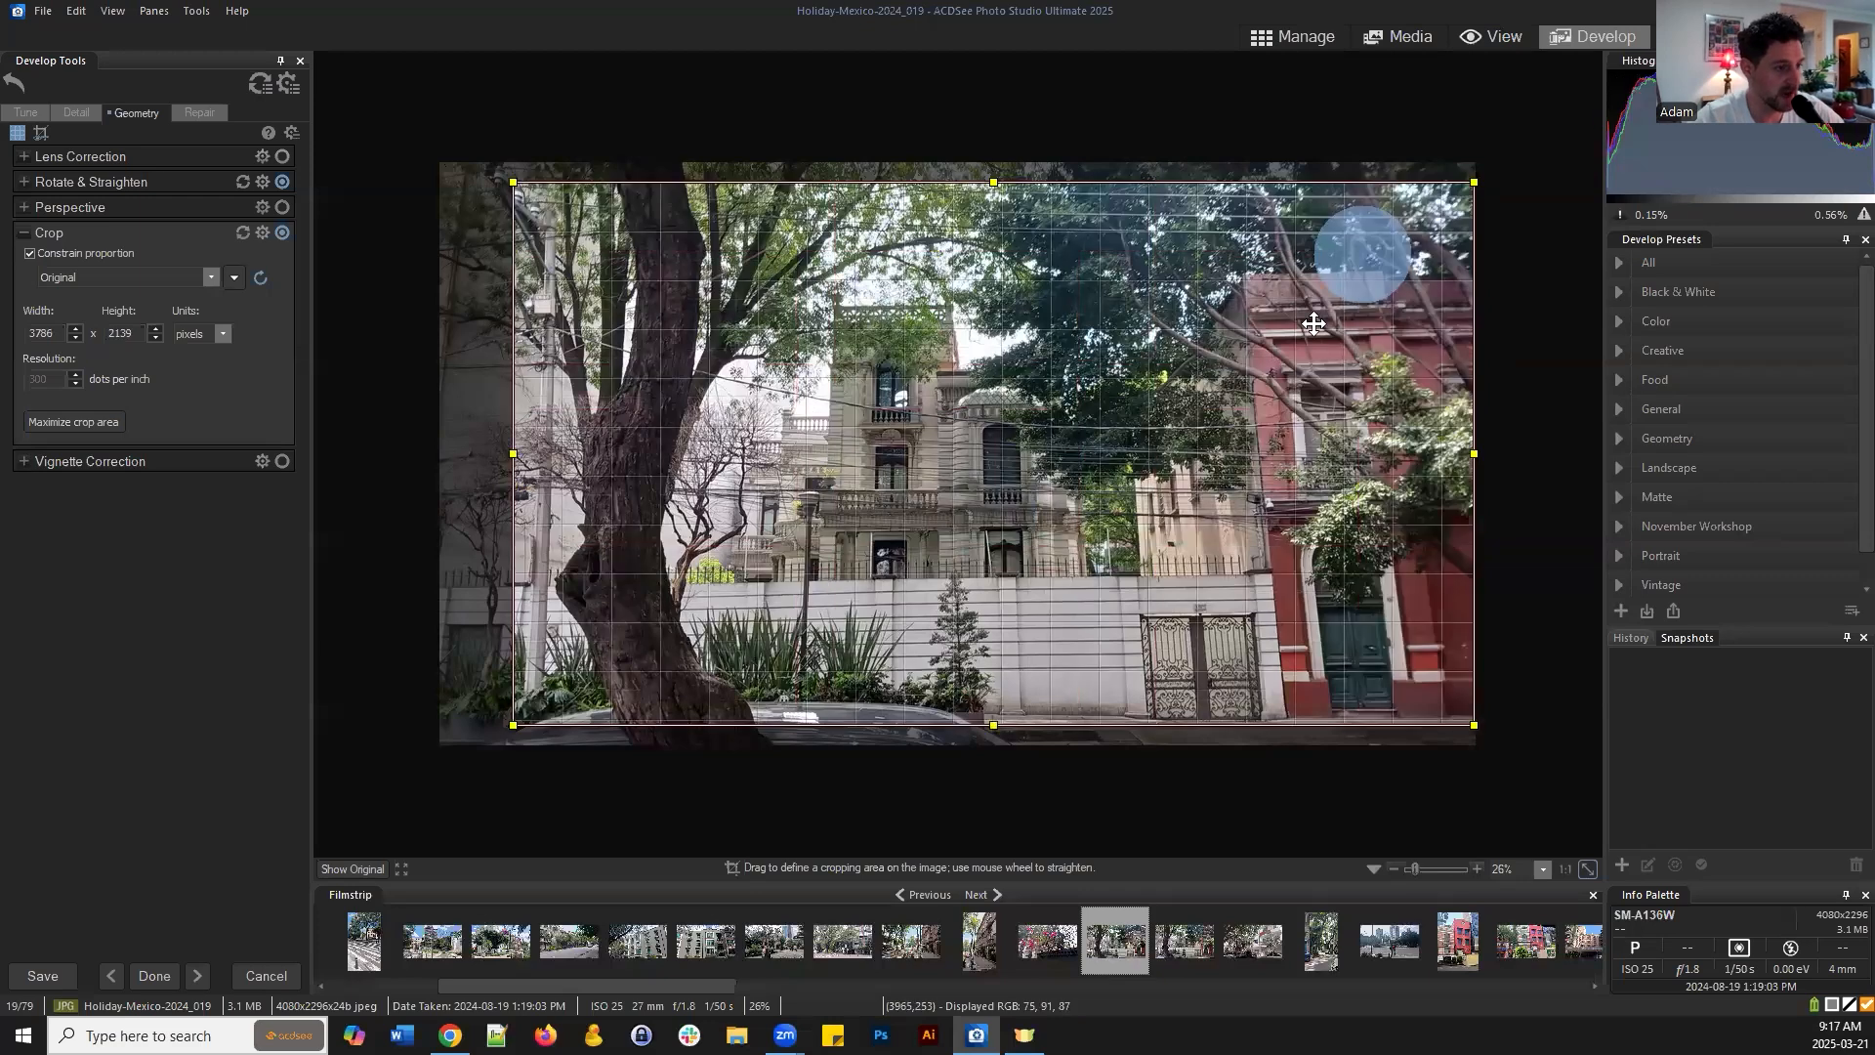
pyautogui.moveTo(1318, 320); pyautogui.dragTo(1320, 293)
pyautogui.moveTo(513, 716); pyautogui.dragTo(390, 771)
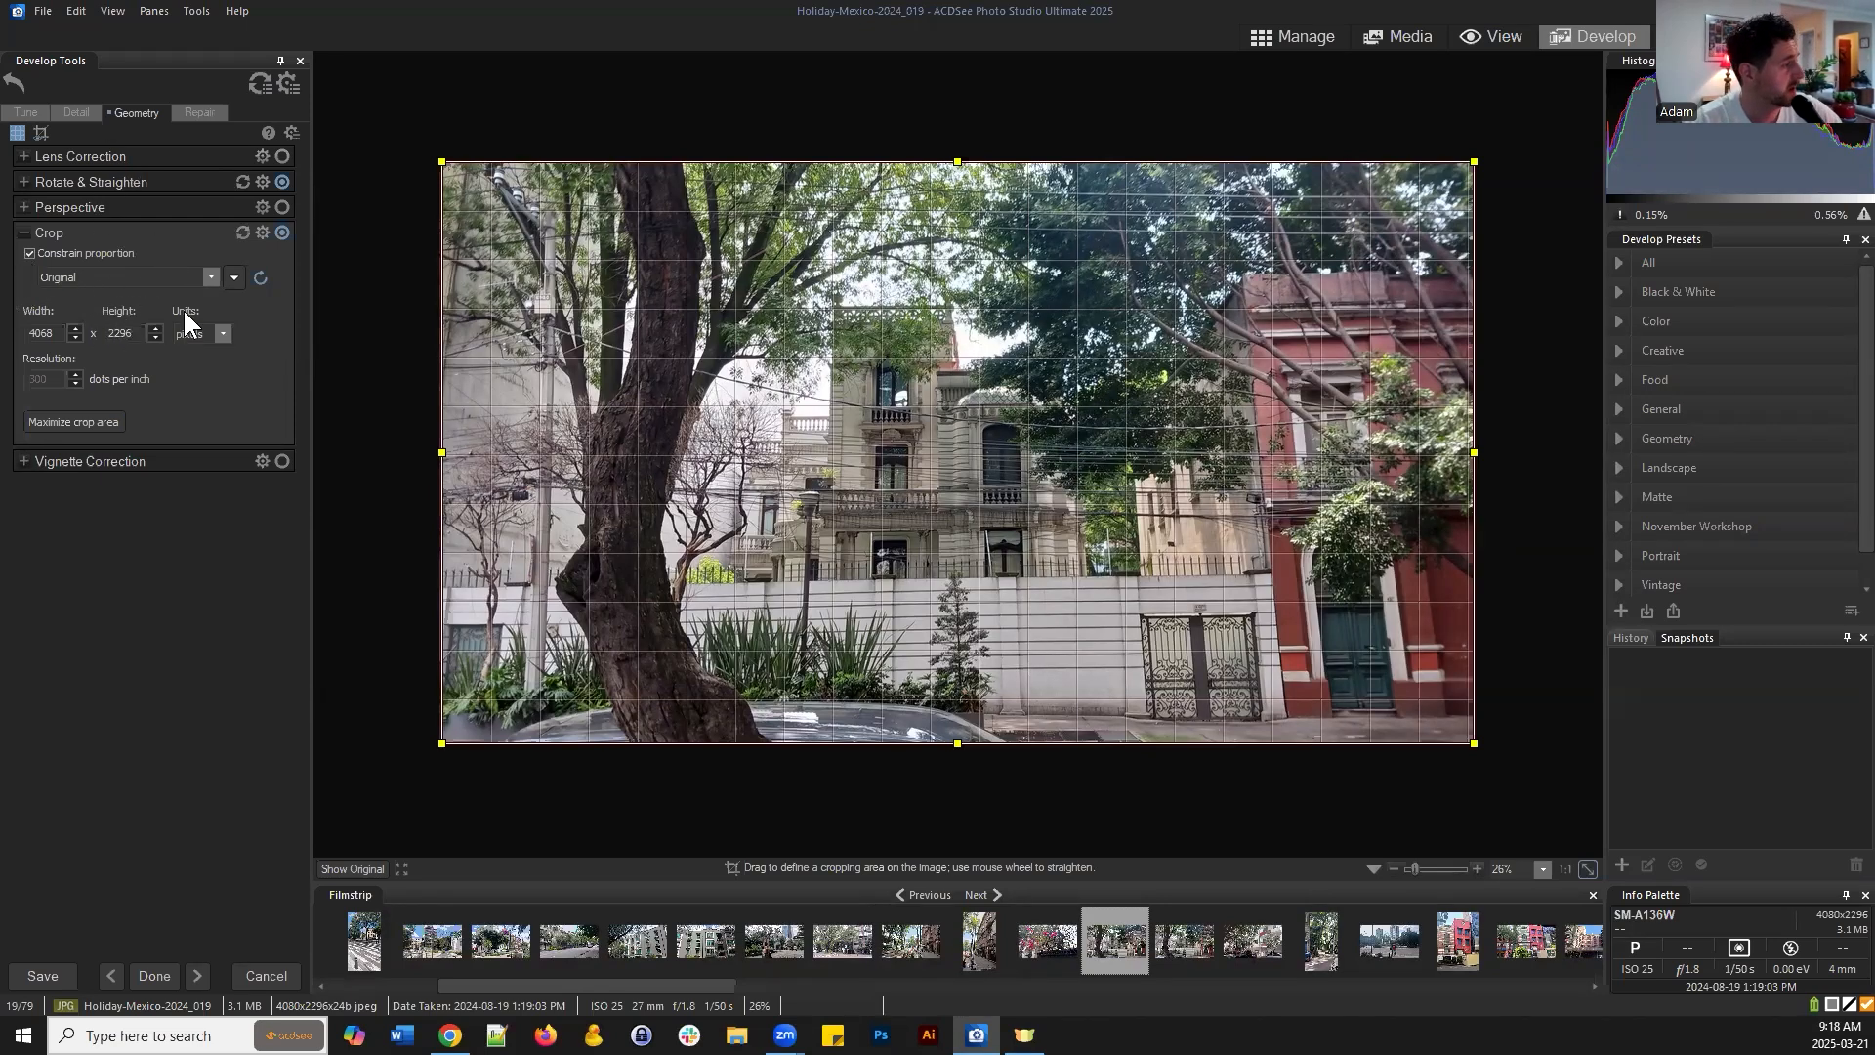
# Reset all of the photo's develop adjustments and collapse the Crop settings
pyautogui.click(259, 85)
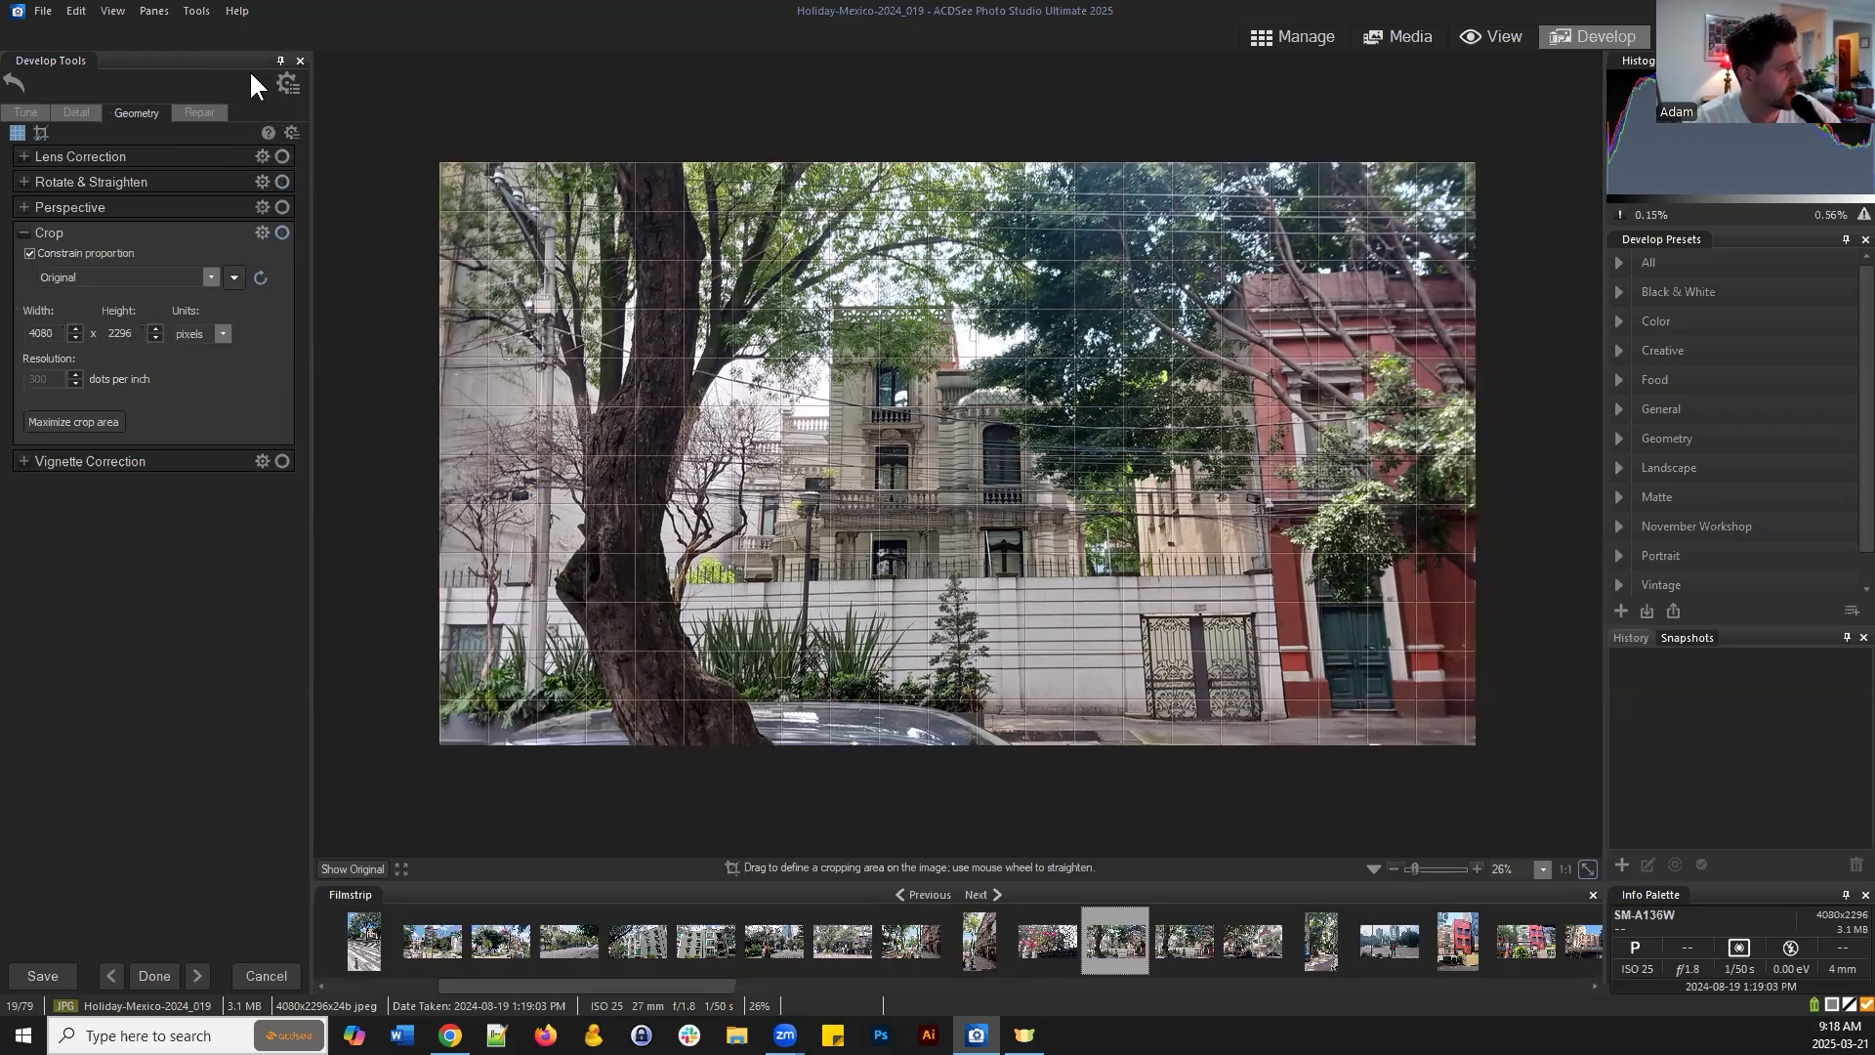
pyautogui.click(21, 228)
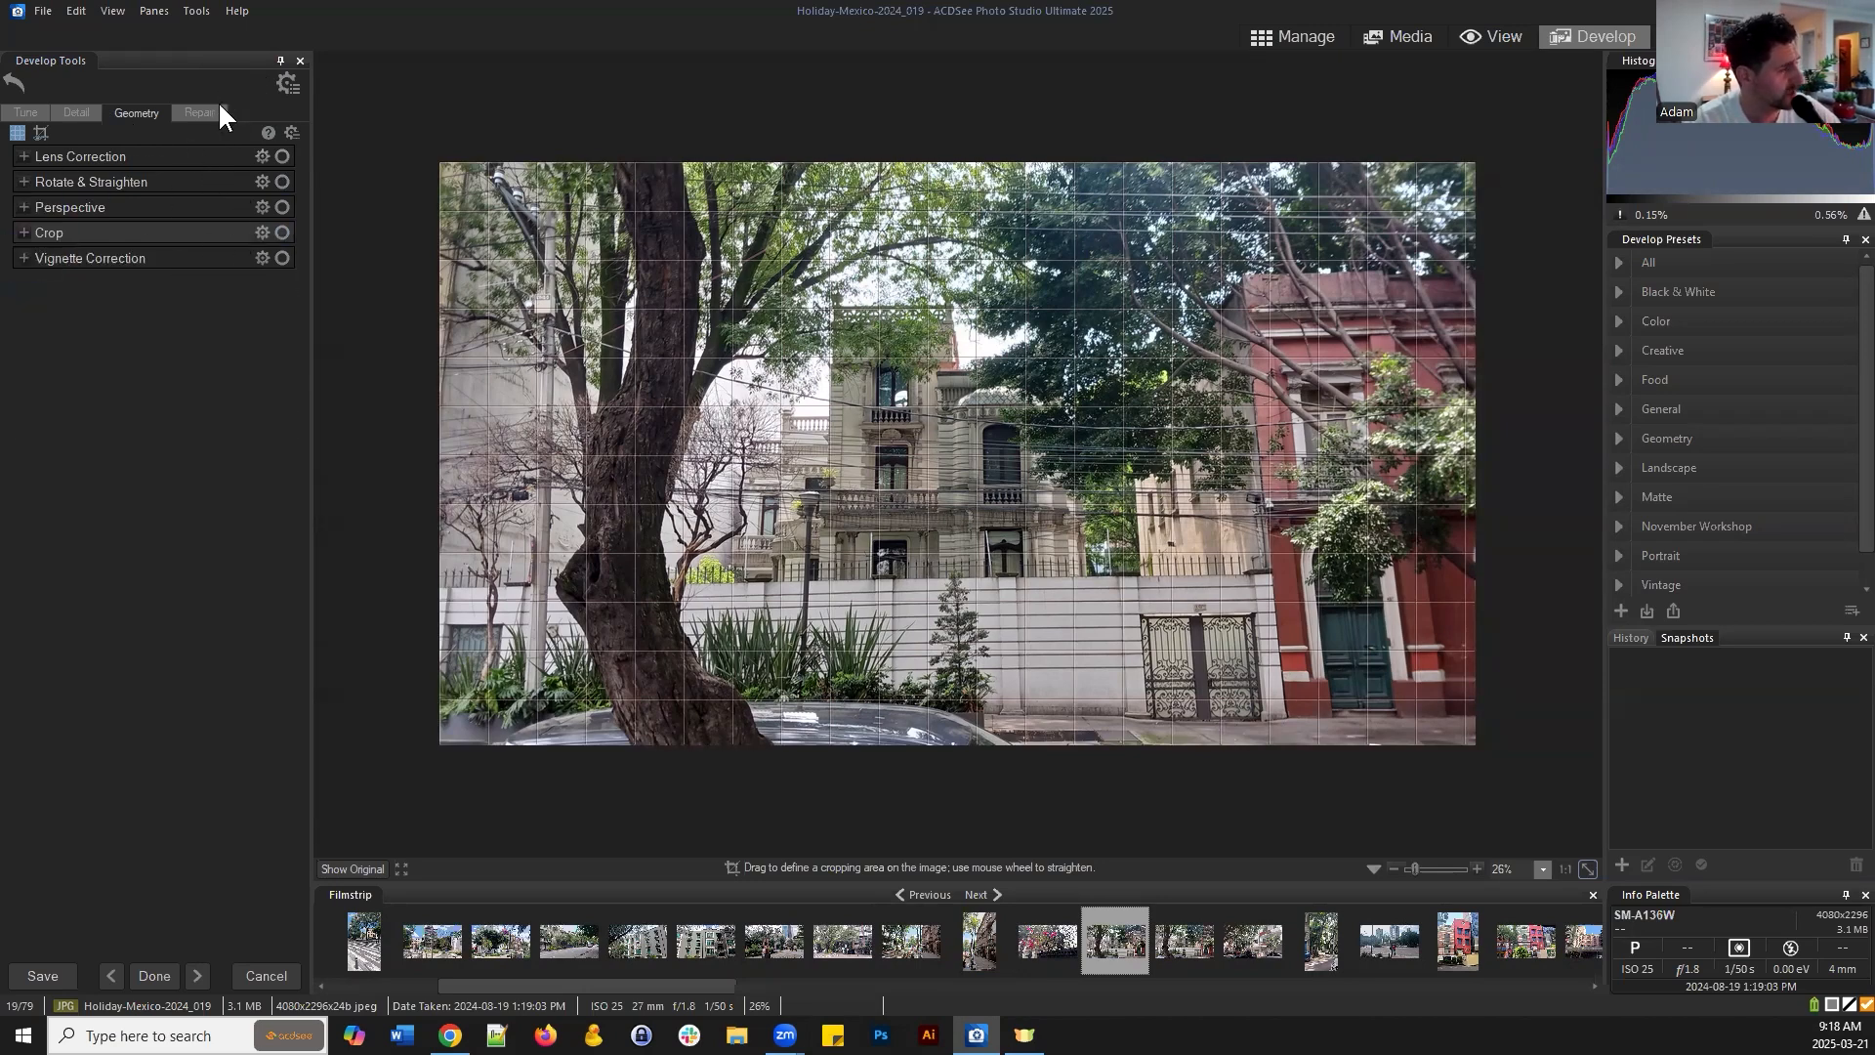
pyautogui.click(14, 115)
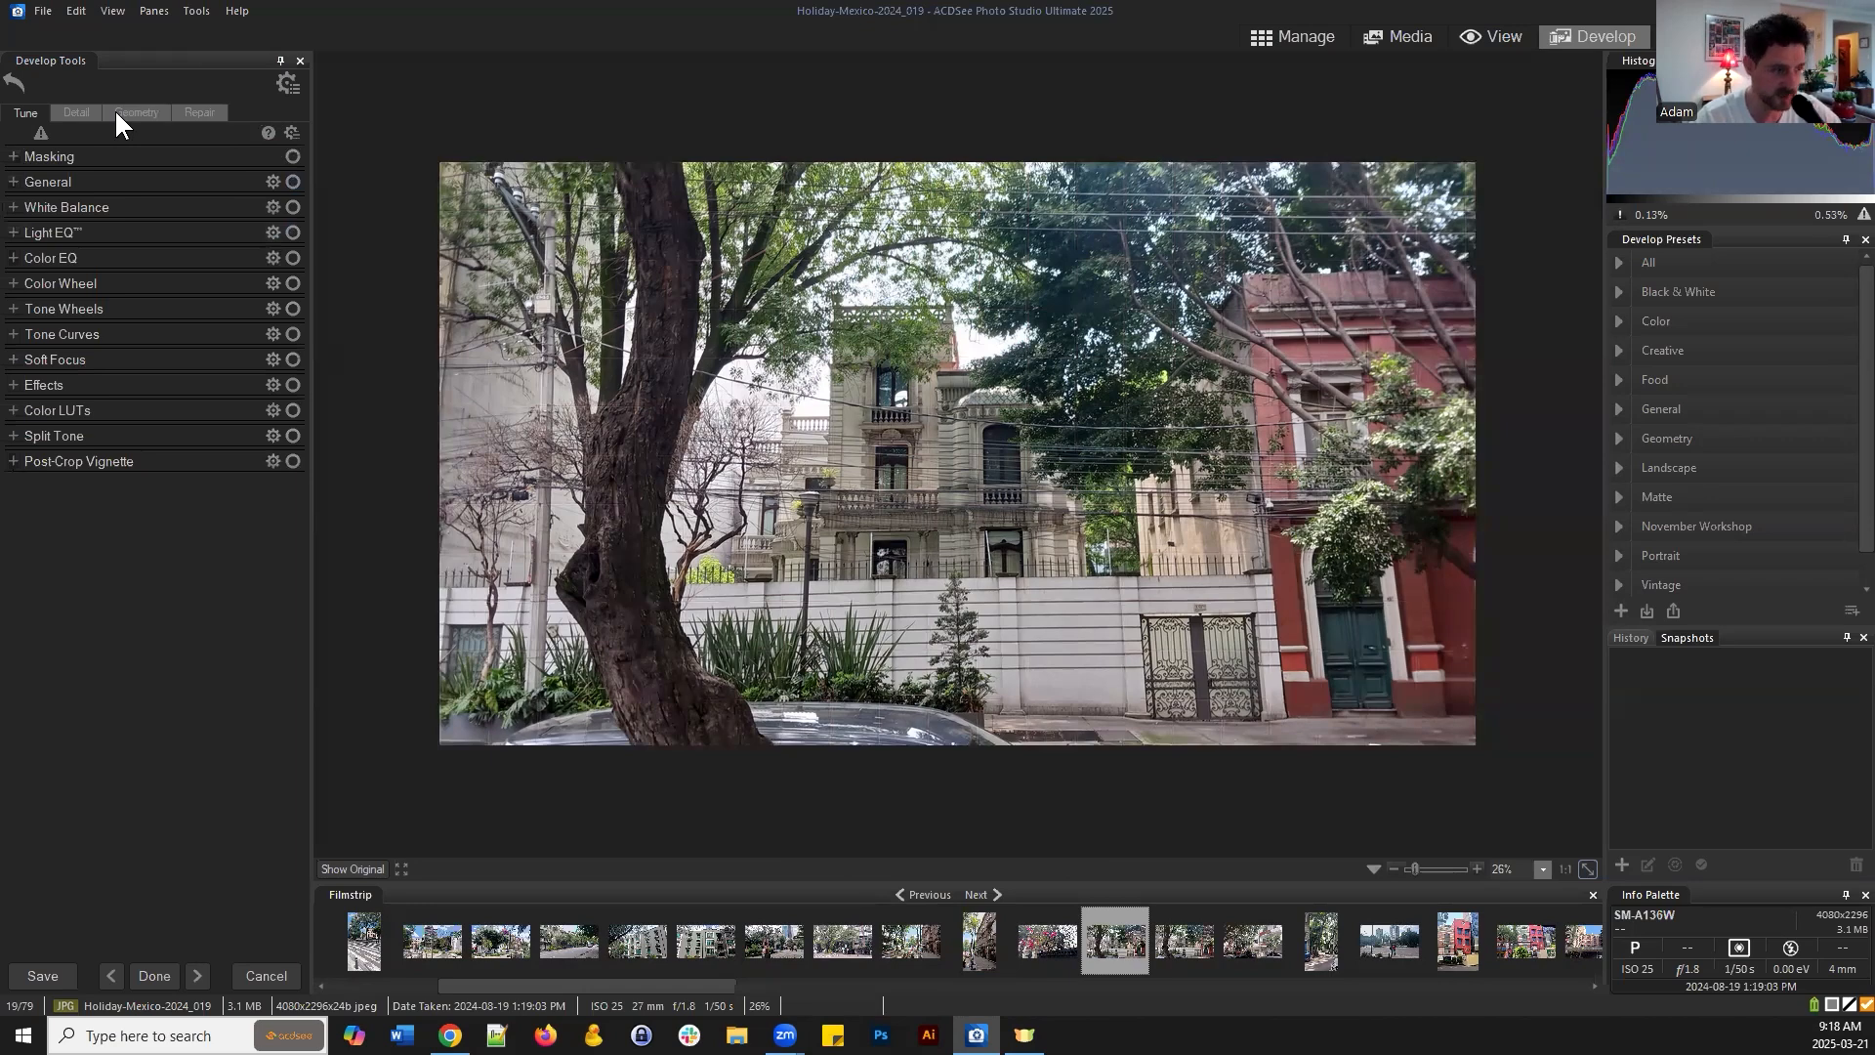
pyautogui.click(115, 113)
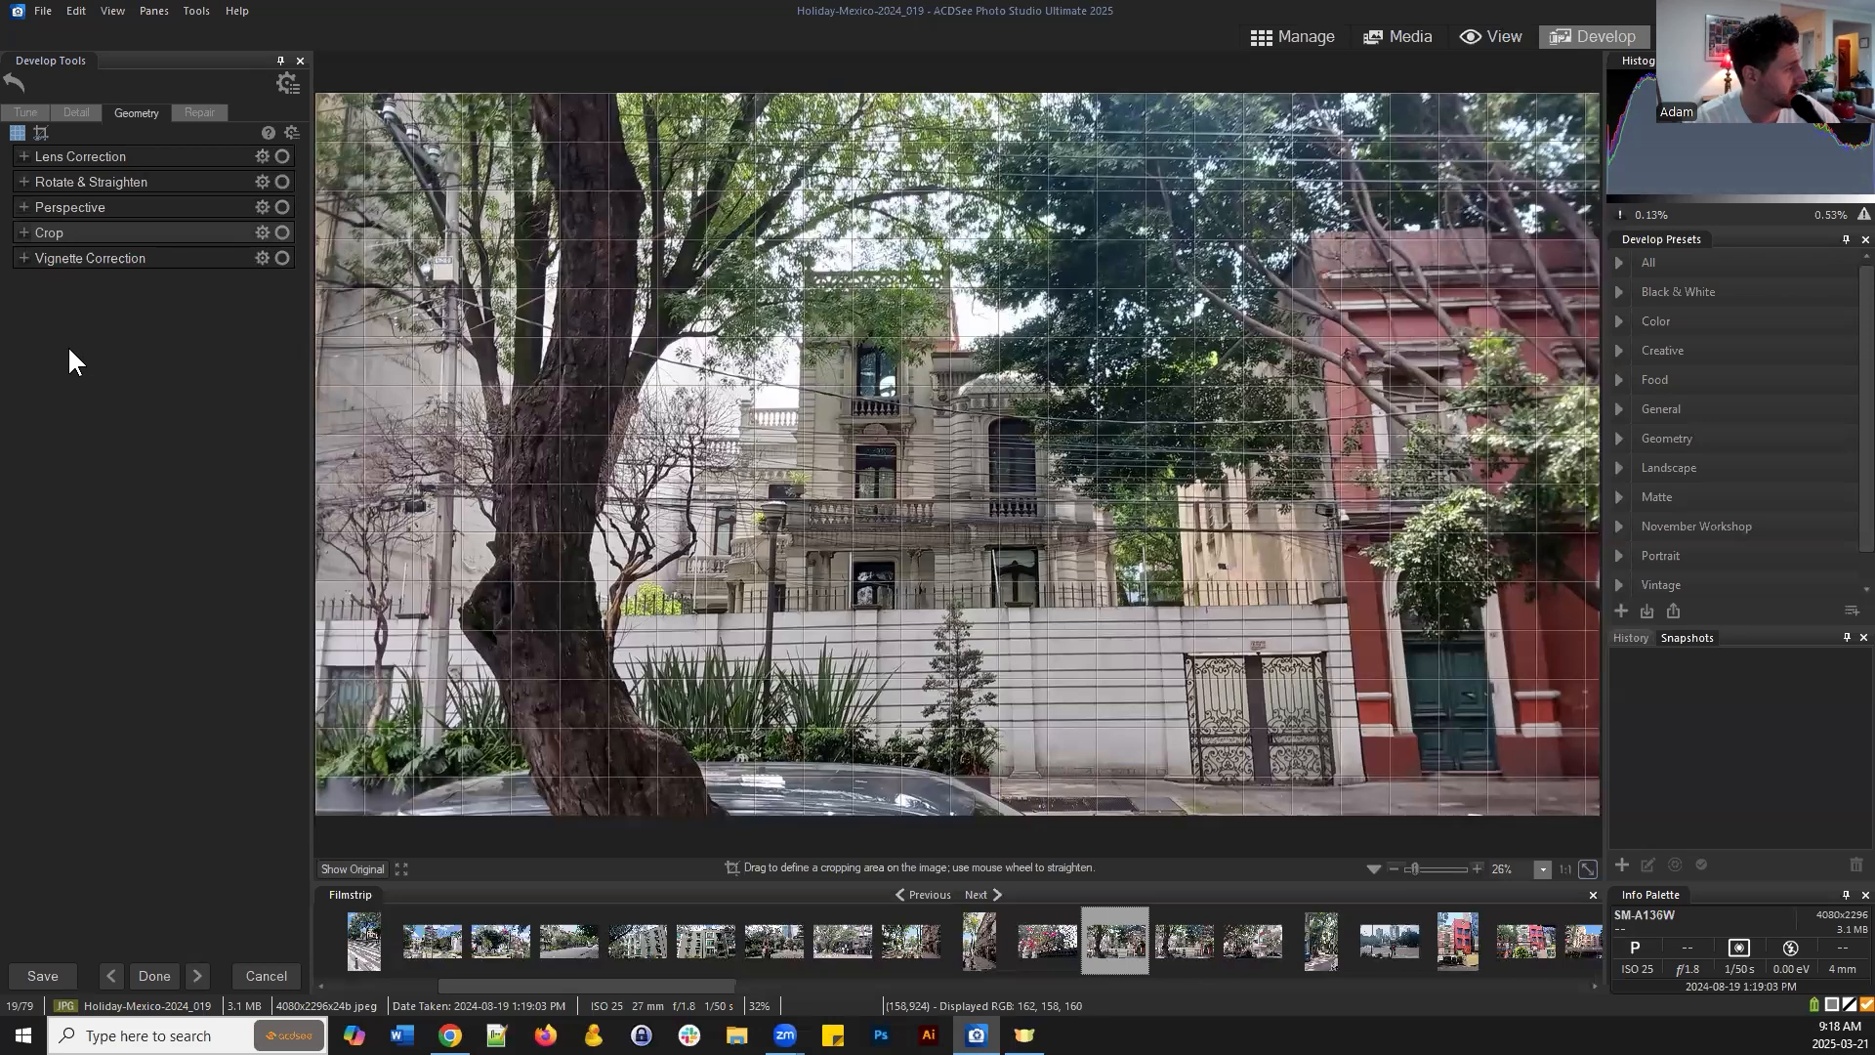
# Open the Rotate & Straighten settings and tilt the photo 7.9 degrees left, increasing it to 15.0 degrees left
pyautogui.click(25, 181)
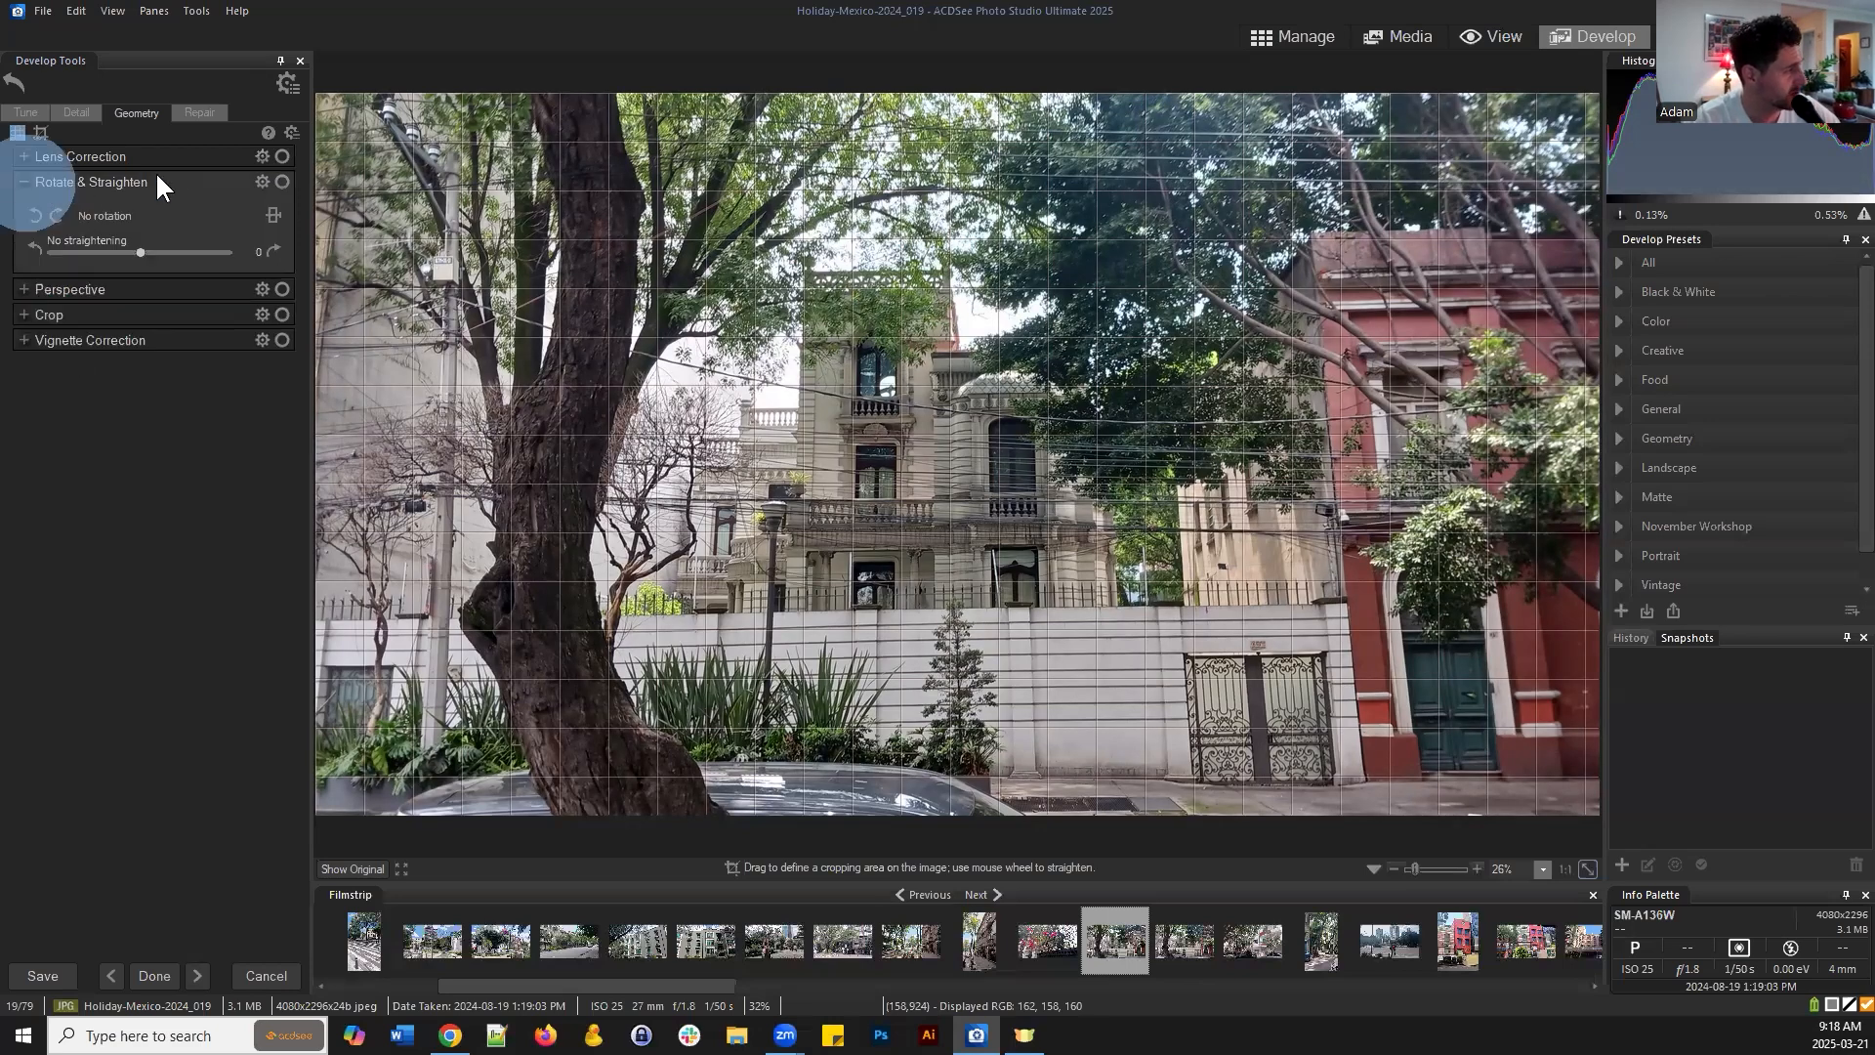
pyautogui.click(1393, 865)
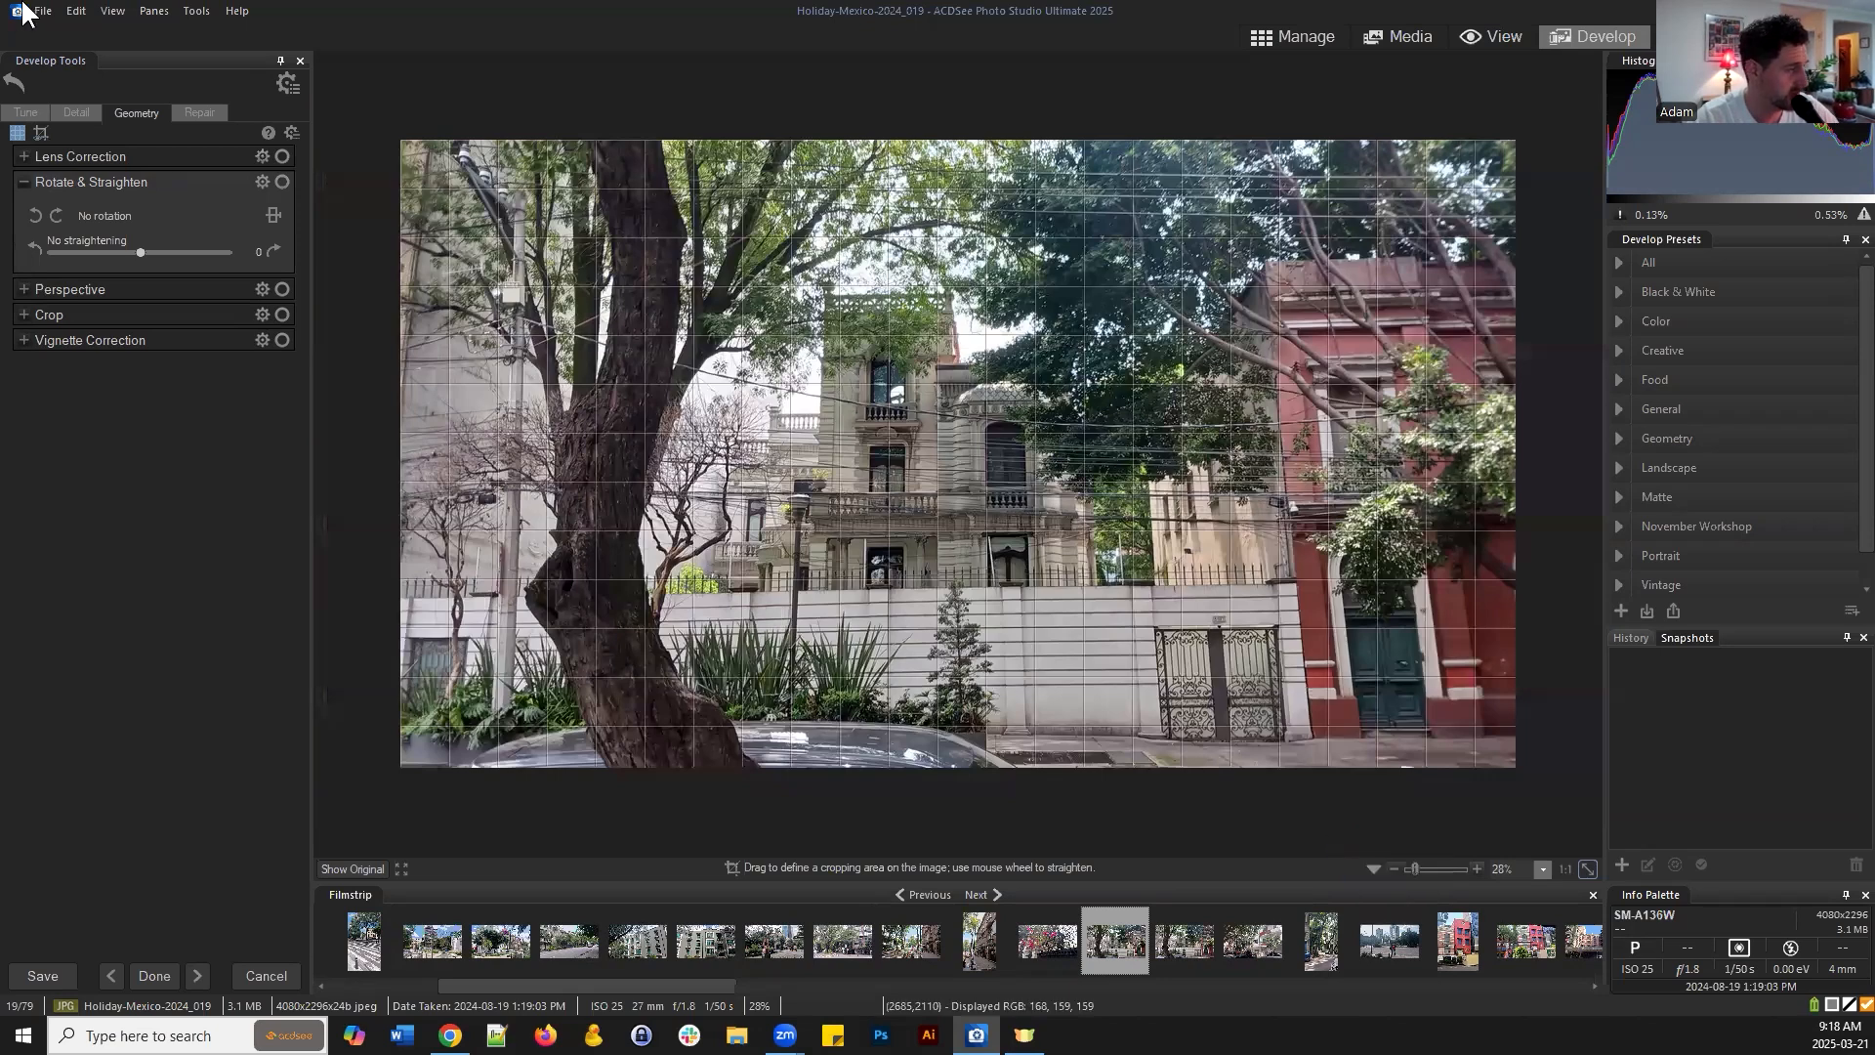
pyautogui.moveTo(138, 248); pyautogui.dragTo(88, 235)
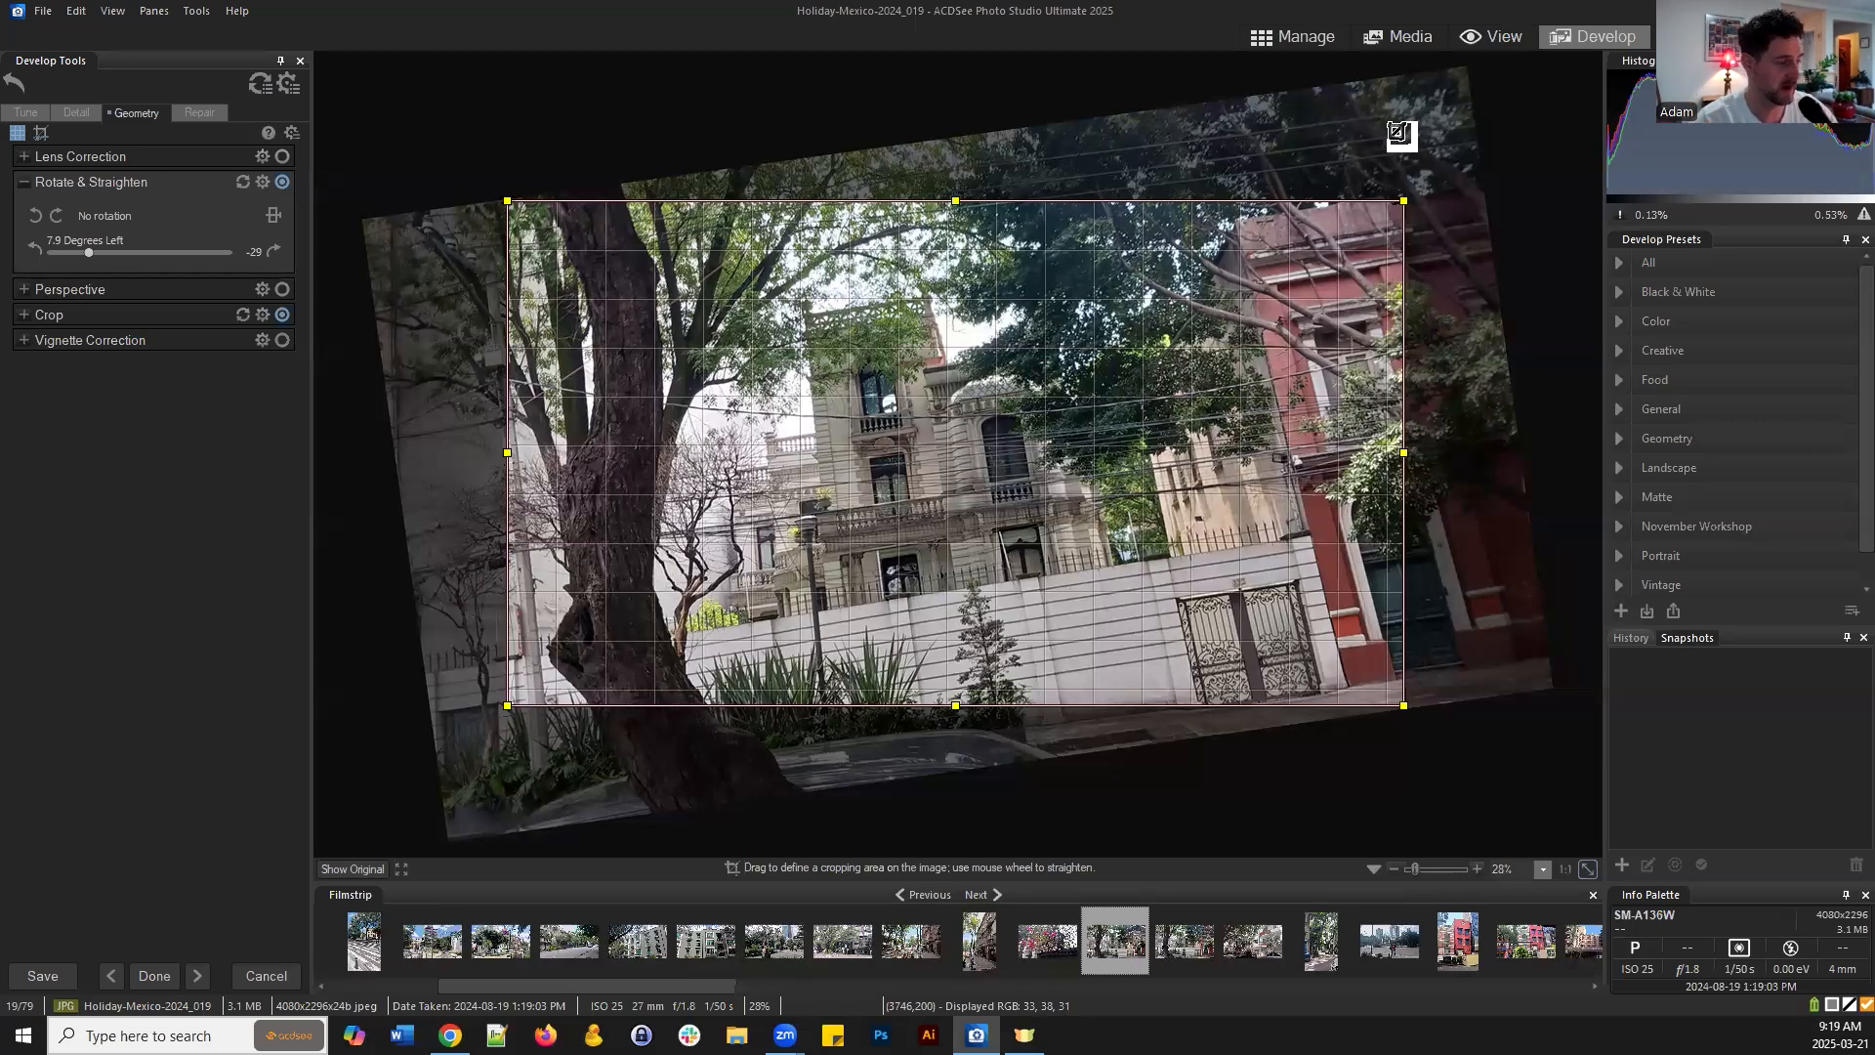
pyautogui.moveTo(87, 252); pyautogui.dragTo(20, 250)
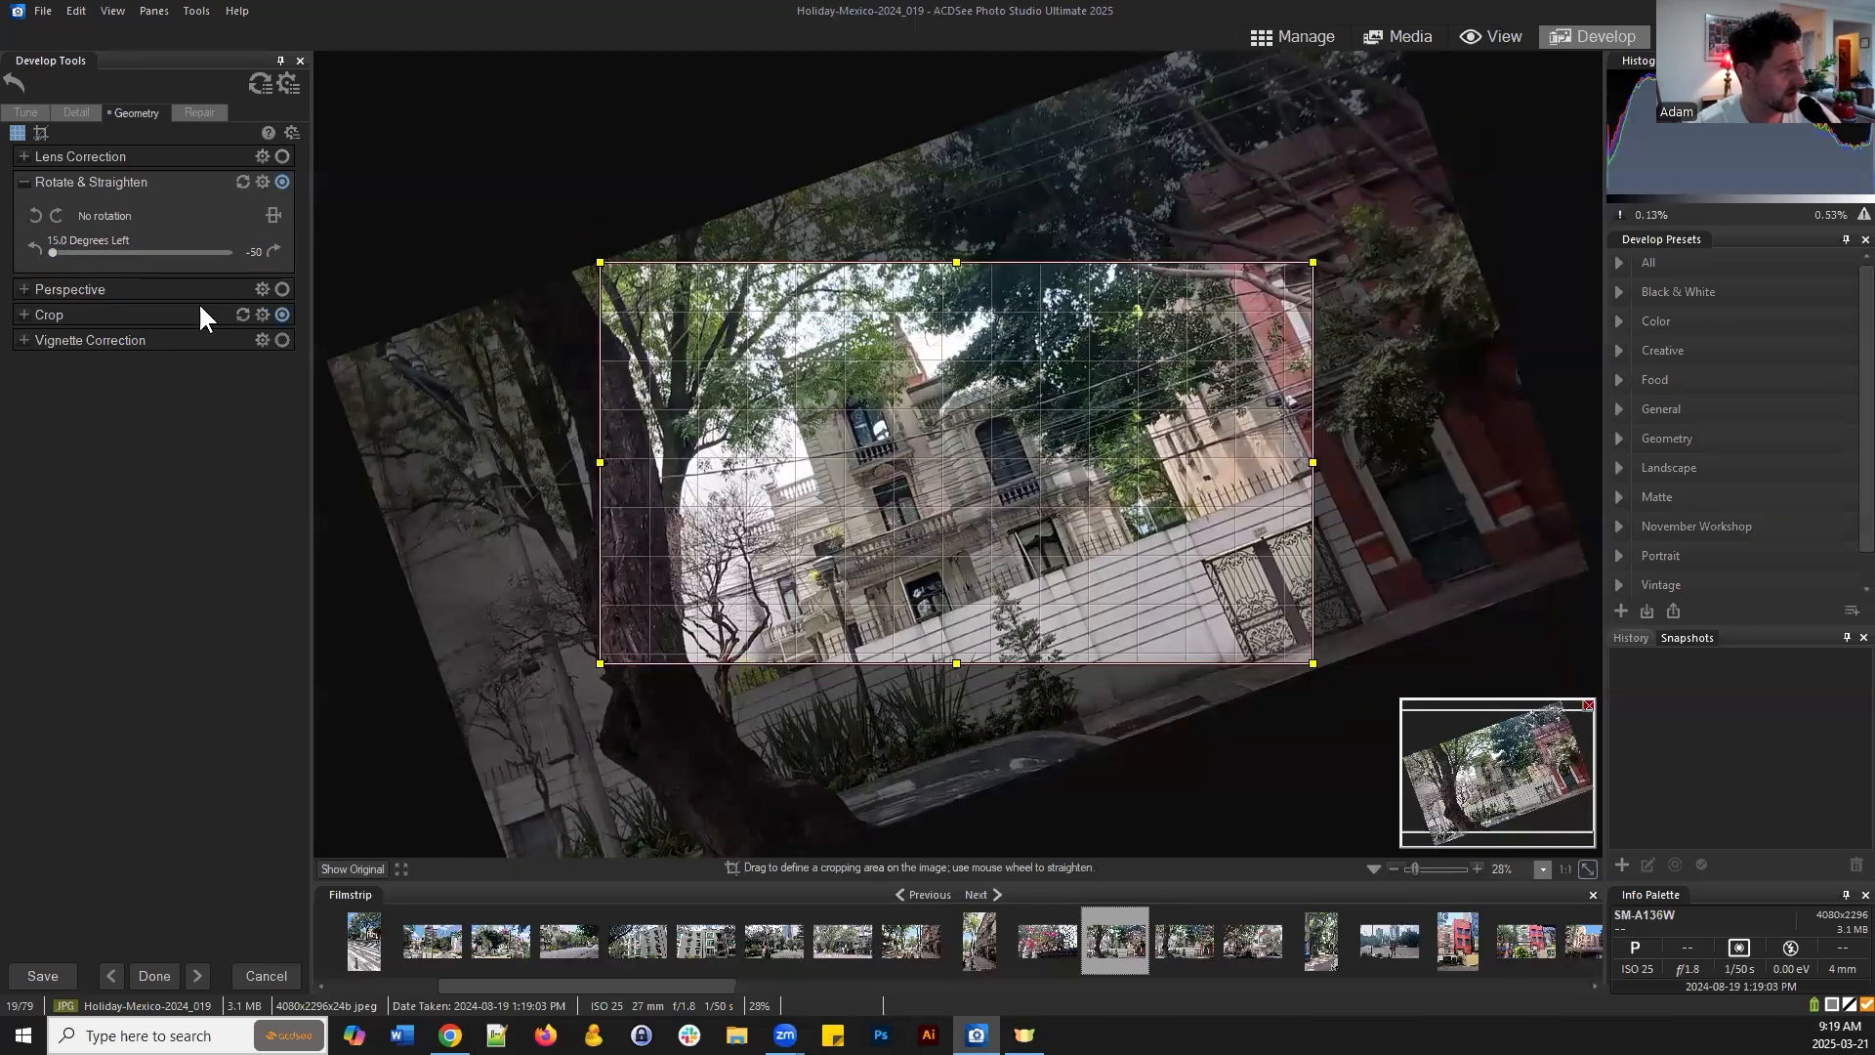
# Set the straightening slider to its right extreme of 50 and back to its left extreme of -50
pyautogui.moveTo(56, 250); pyautogui.dragTo(335, 267)
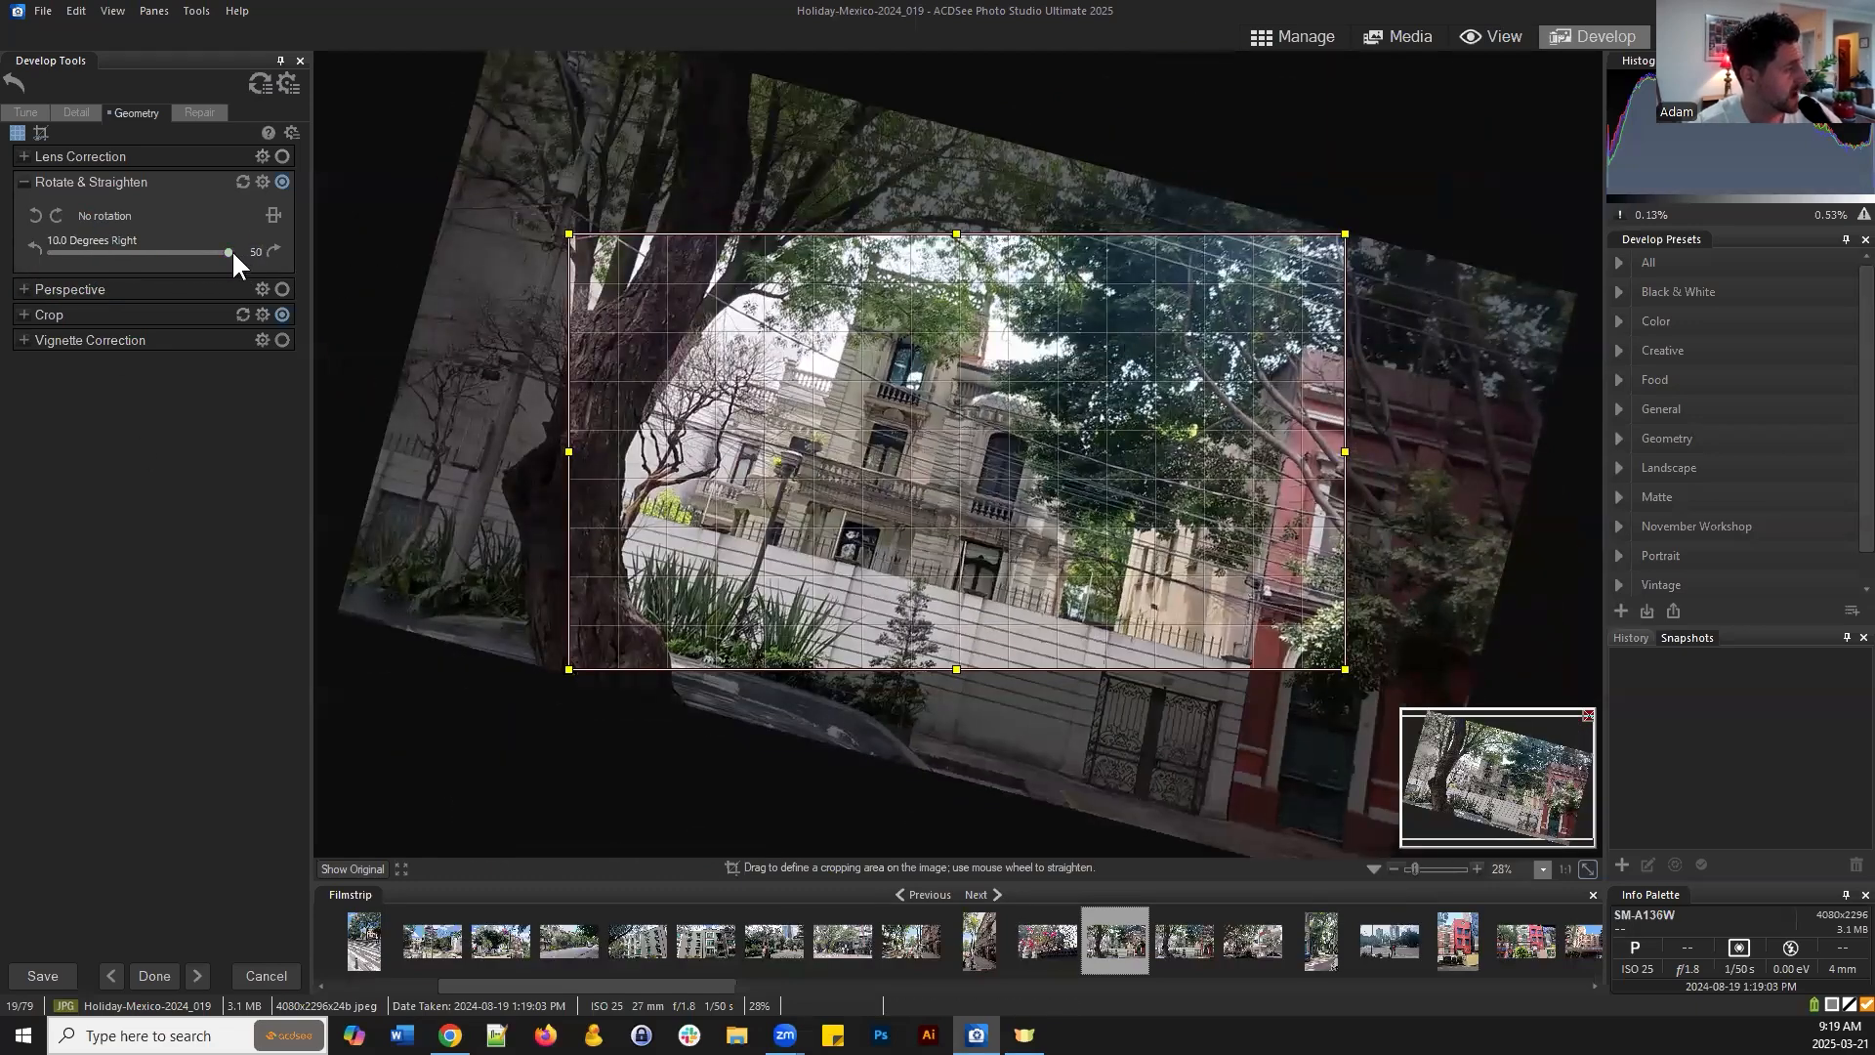
pyautogui.moveTo(229, 252); pyautogui.dragTo(56, 255)
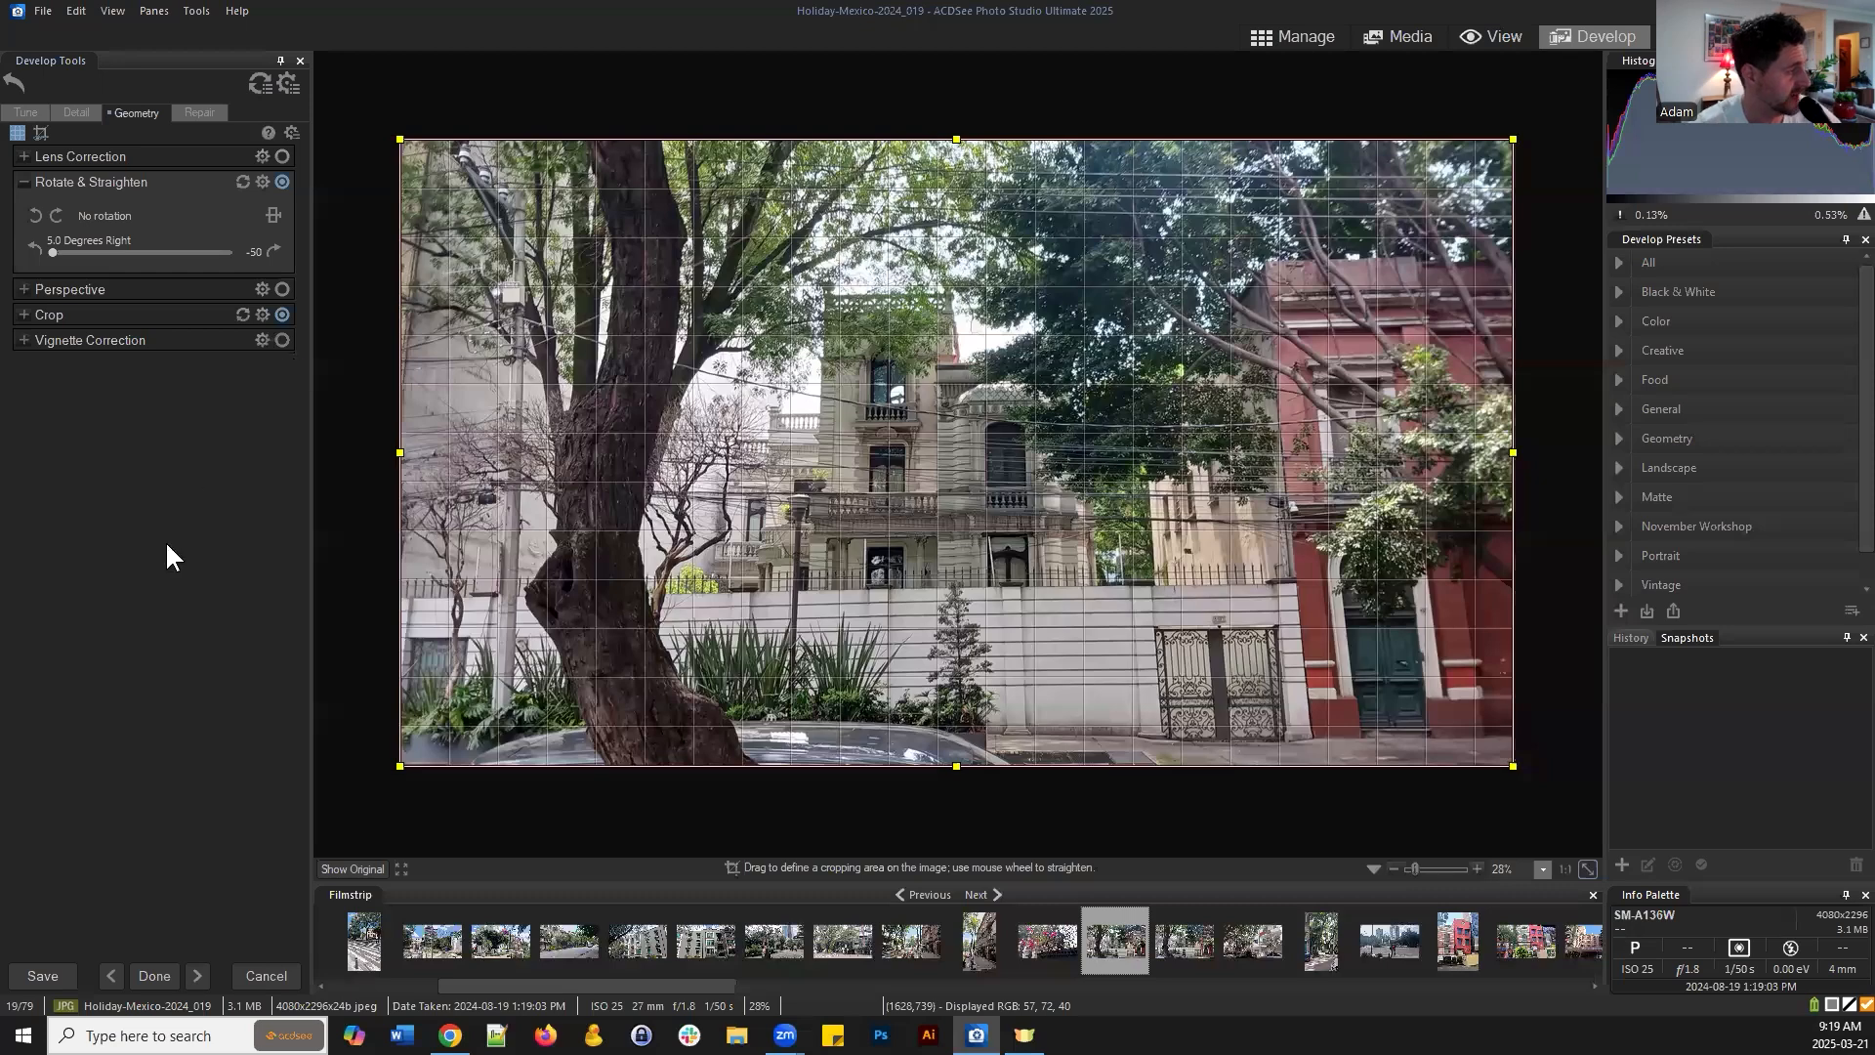
pyautogui.moveTo(54, 250); pyautogui.dragTo(1, 251)
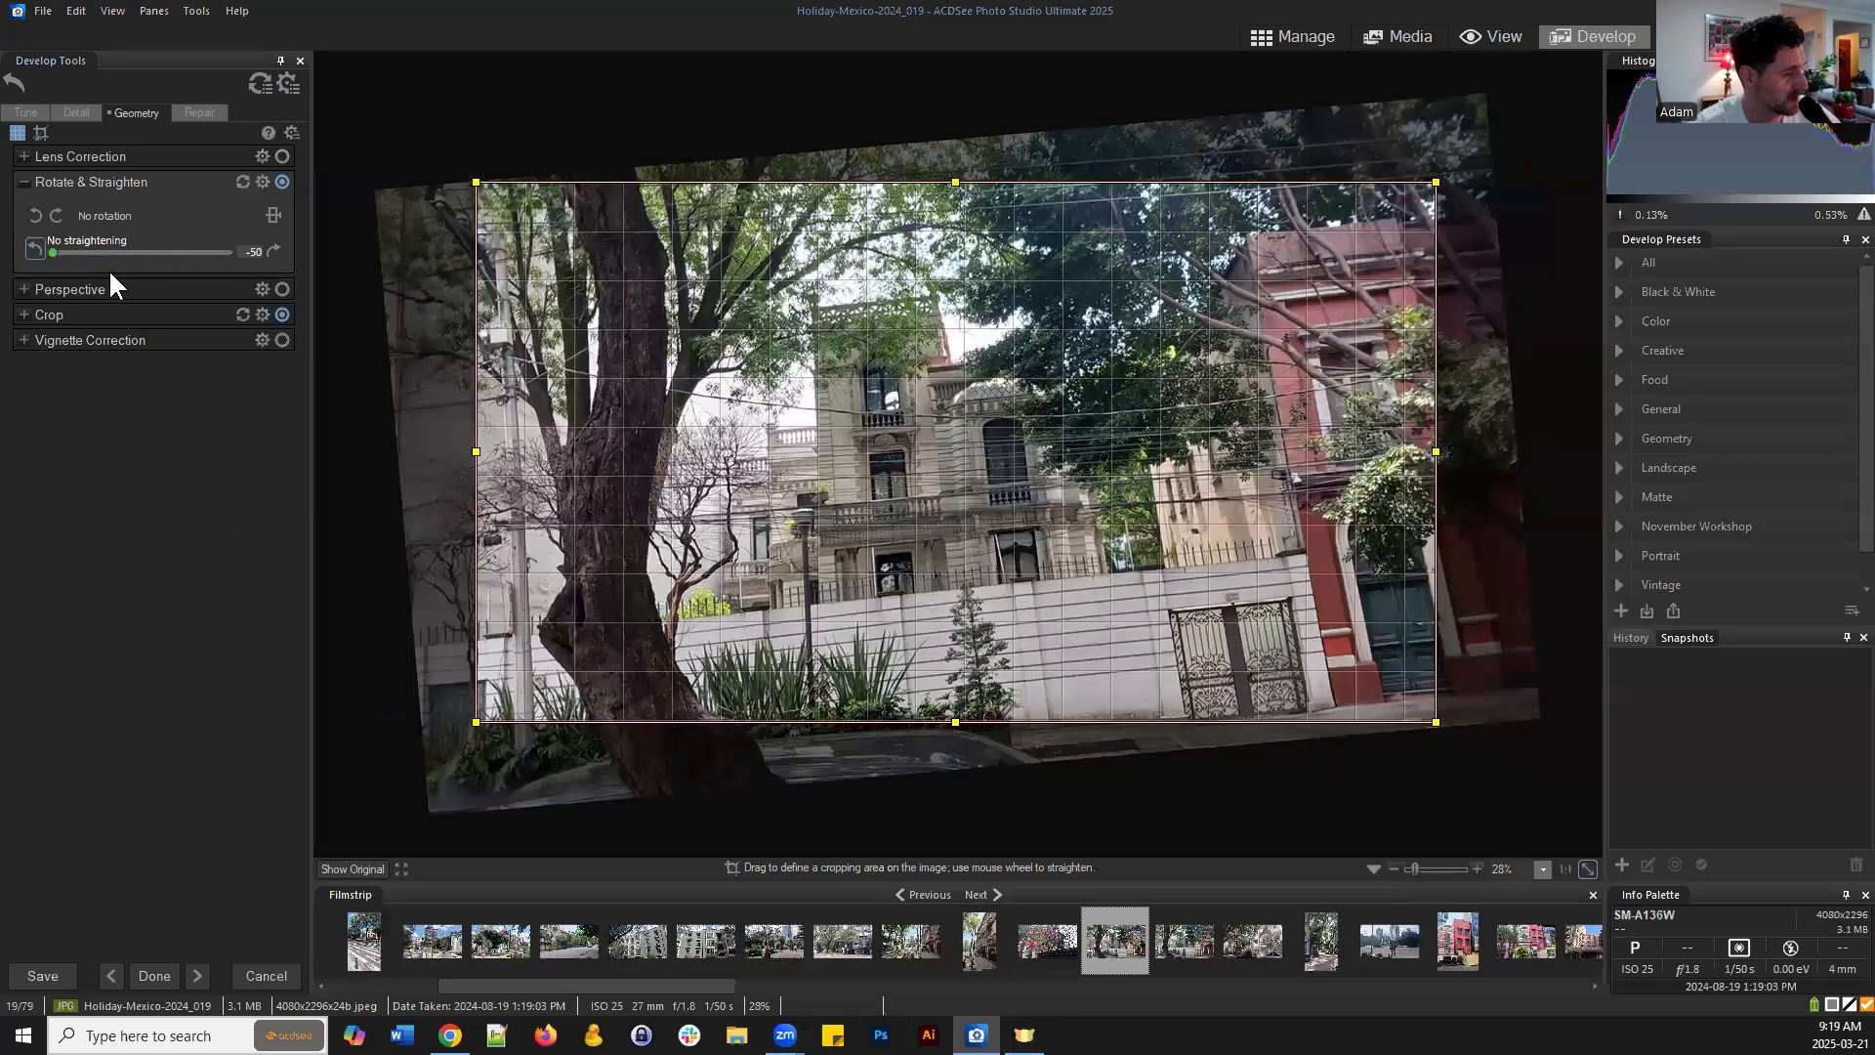
# Reset the Rotate & Straighten adjustment and open the Perspective settings in its place
pyautogui.click(242, 182)
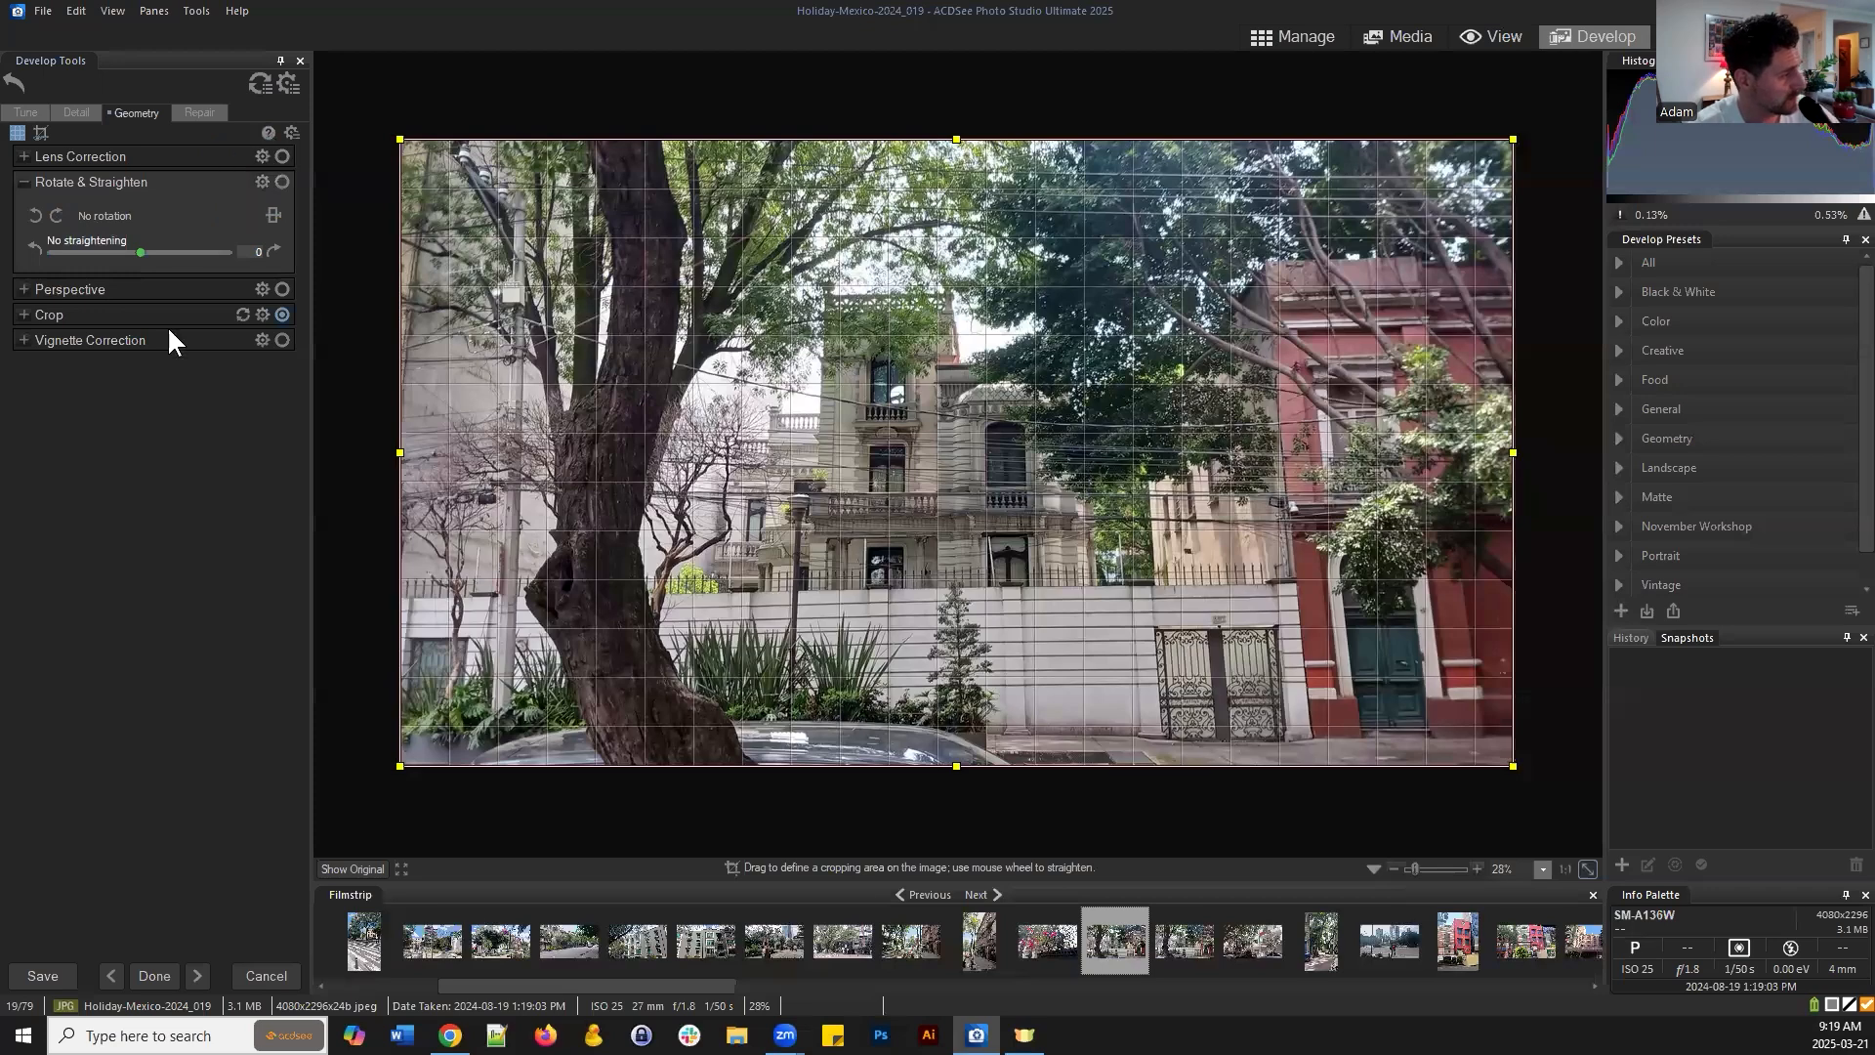
pyautogui.click(16, 180)
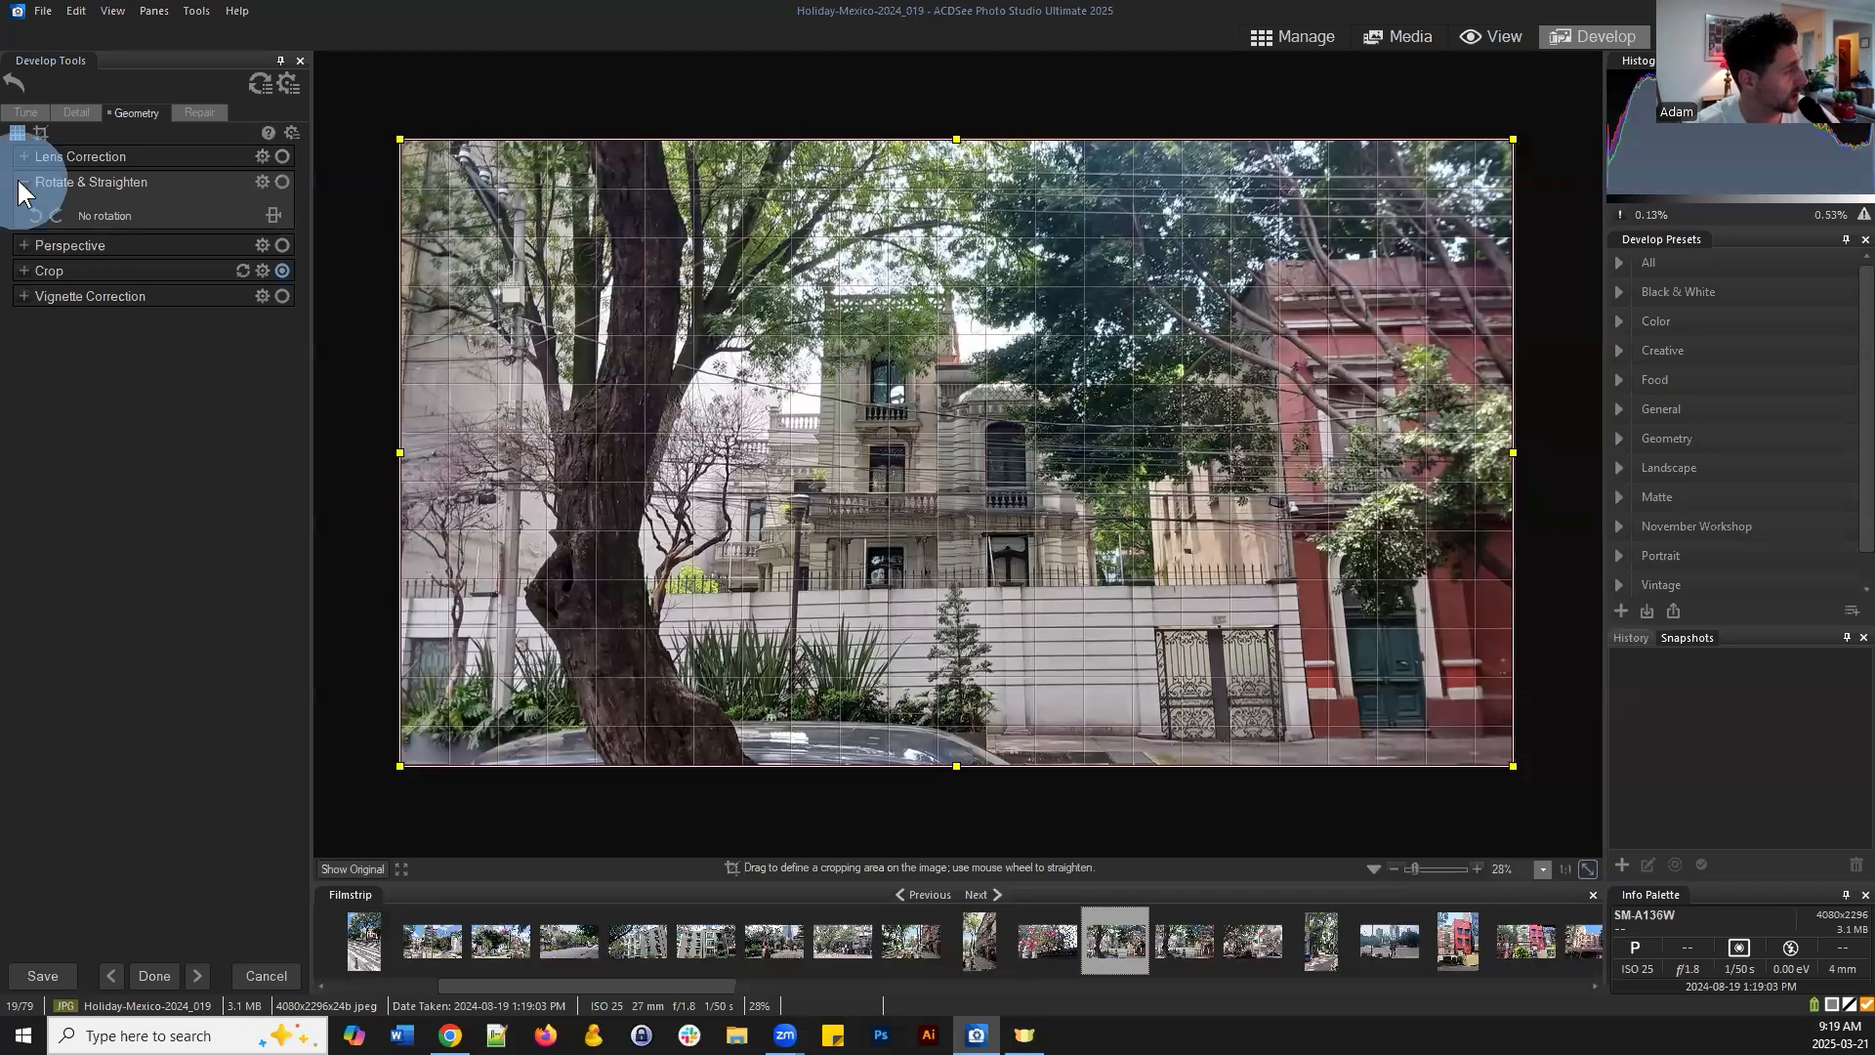
pyautogui.click(21, 205)
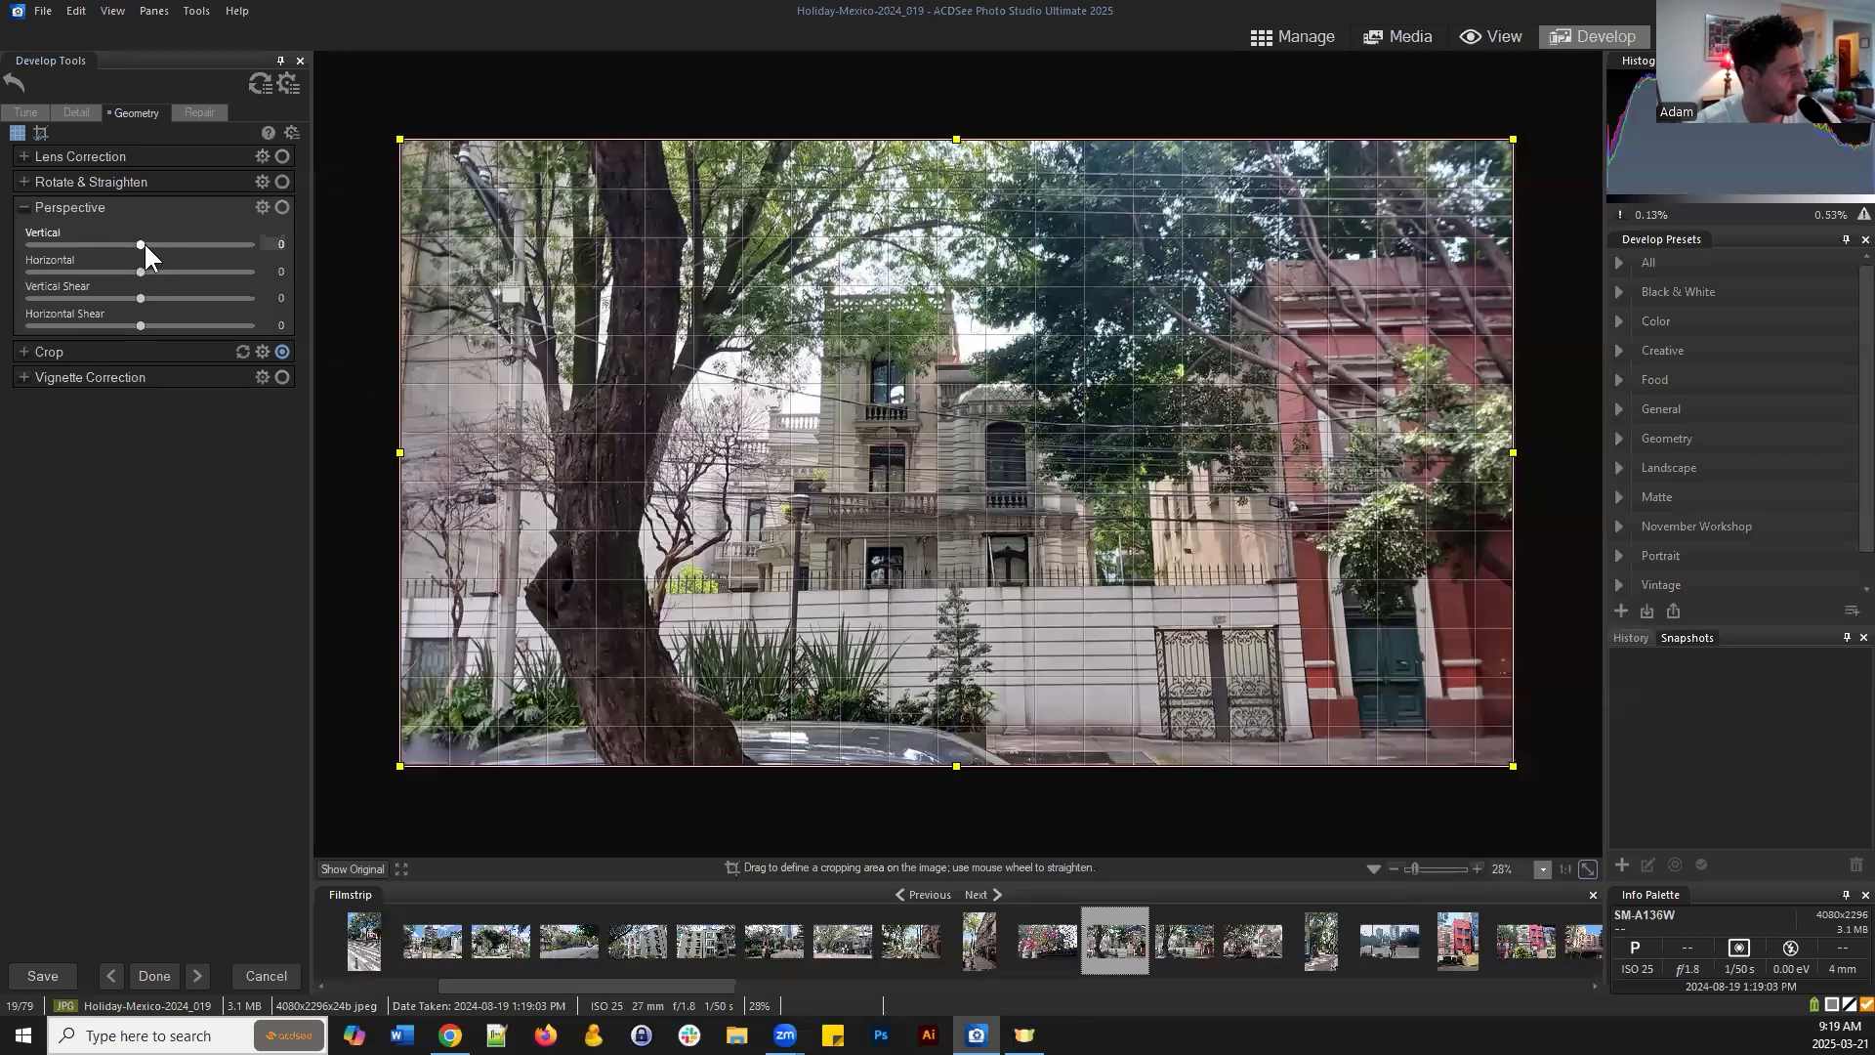
# Try Vertical perspective values of -28, -71, 44 and 4 on the photo, and return the value to 0
pyautogui.moveTo(144, 244); pyautogui.dragTo(112, 242)
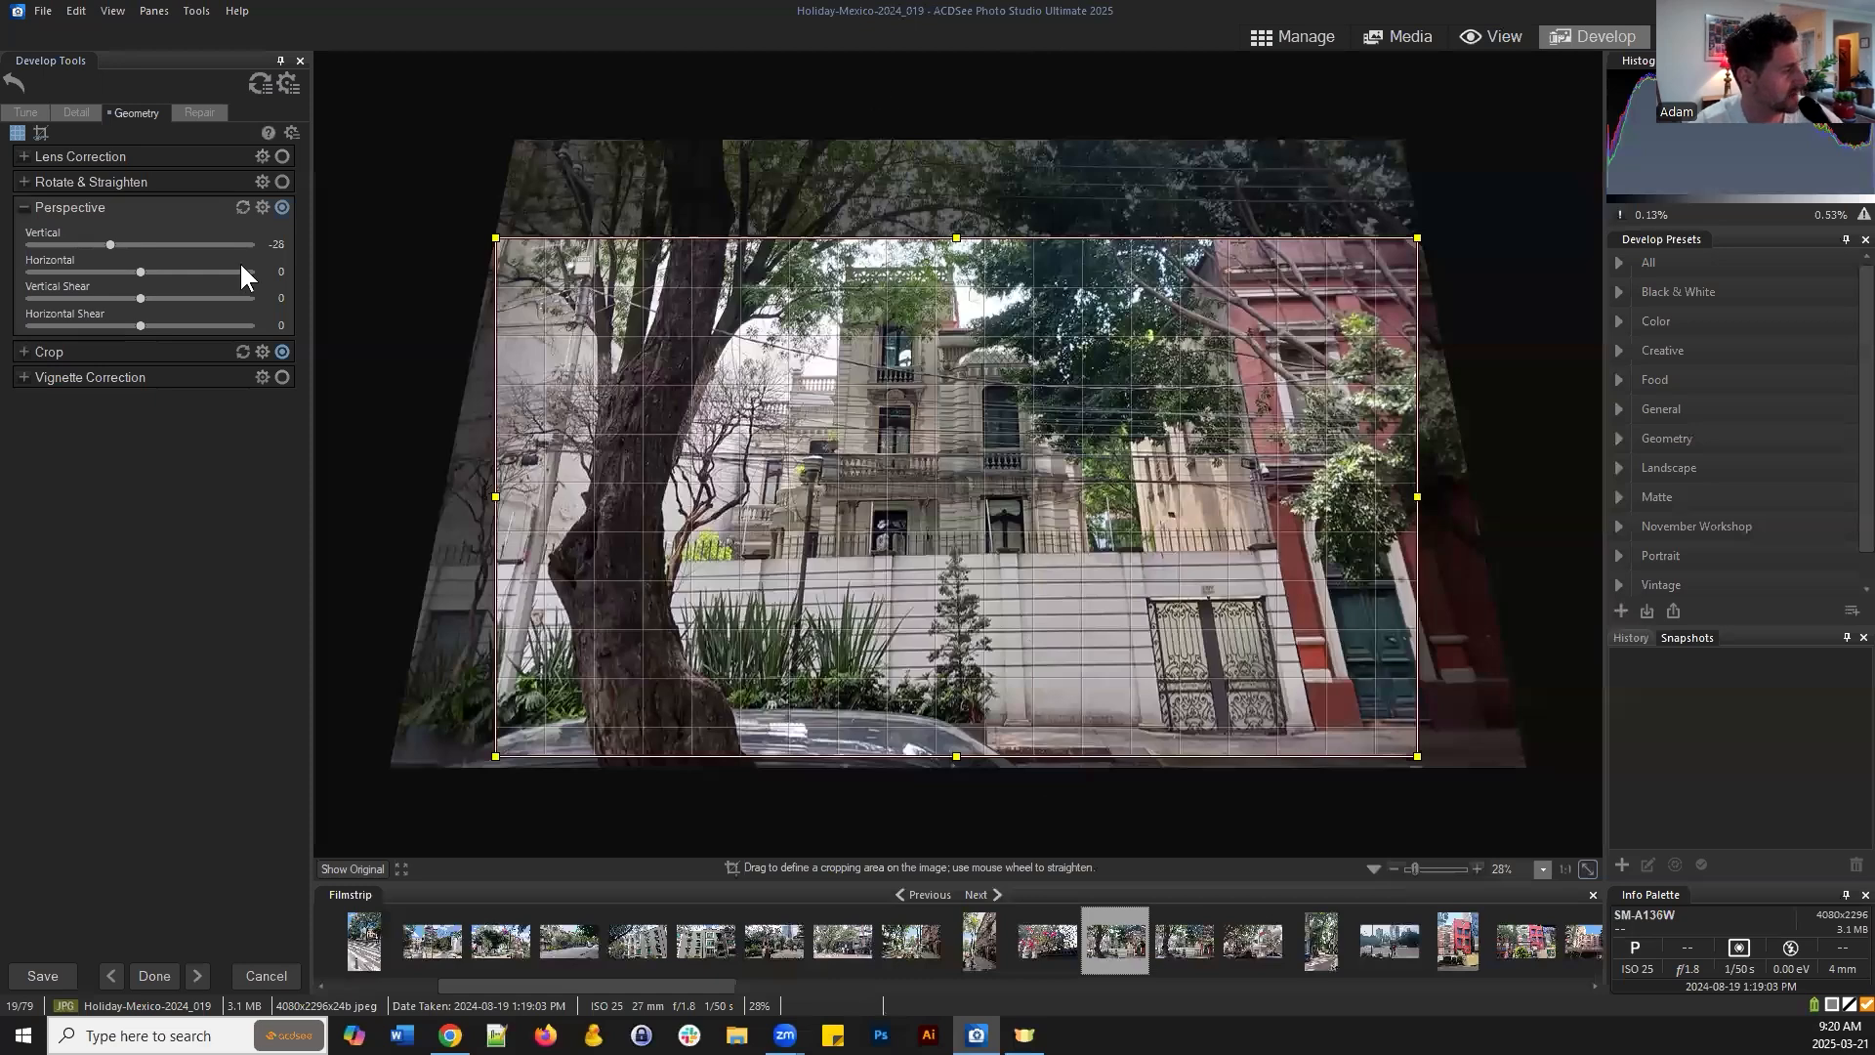
pyautogui.moveTo(109, 242); pyautogui.dragTo(61, 243)
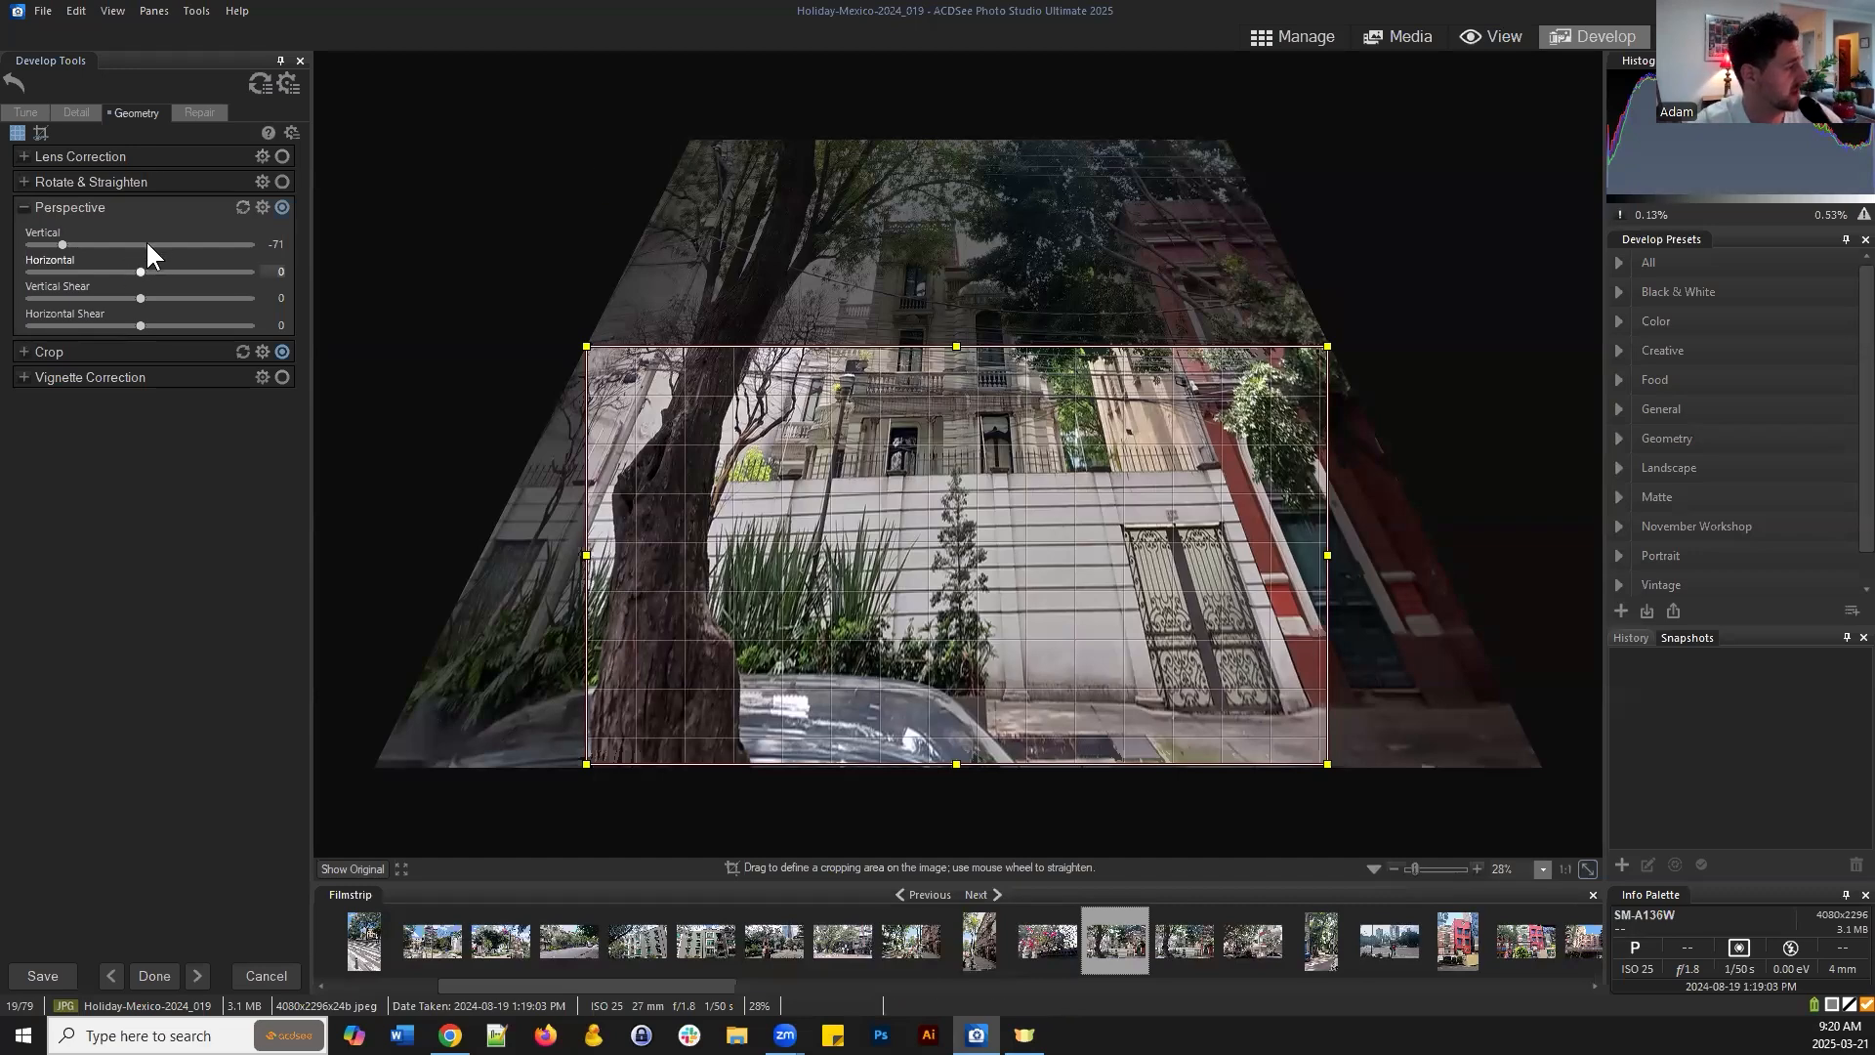
pyautogui.moveTo(62, 244); pyautogui.dragTo(190, 244)
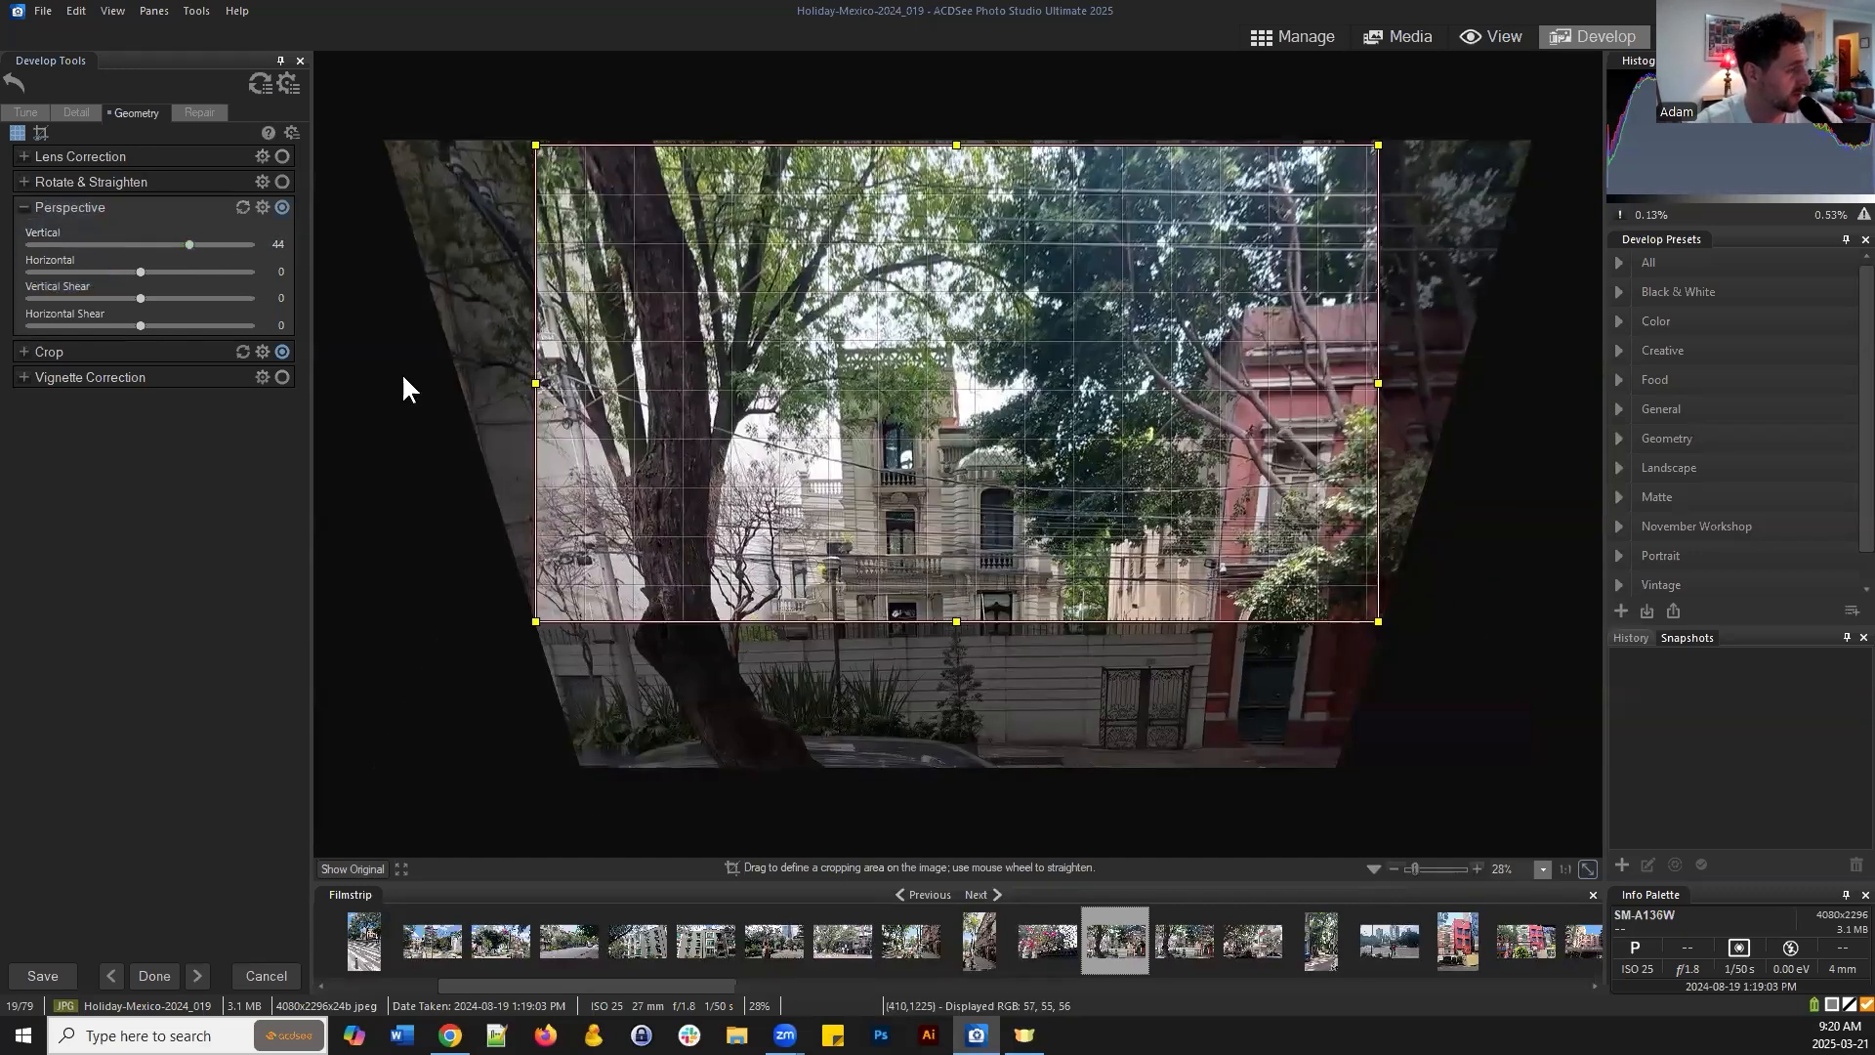
pyautogui.moveTo(191, 244); pyautogui.dragTo(148, 244)
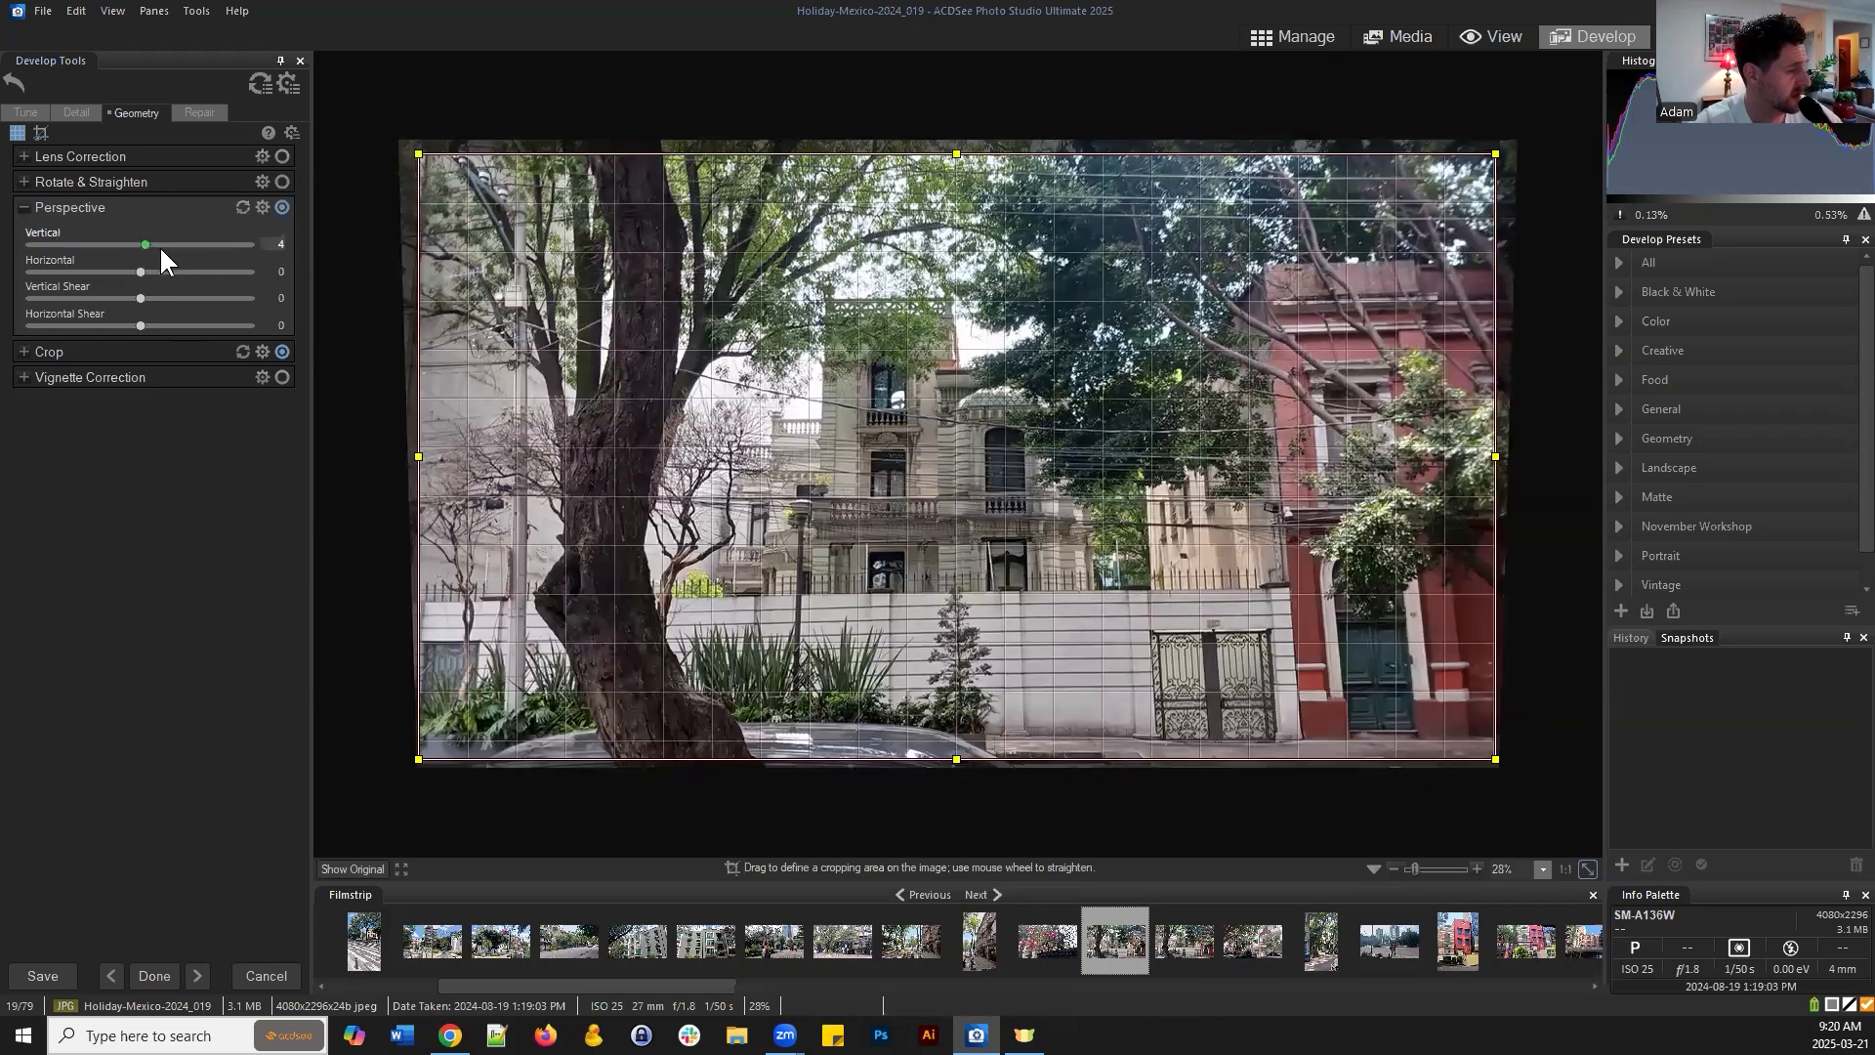
pyautogui.click(143, 243)
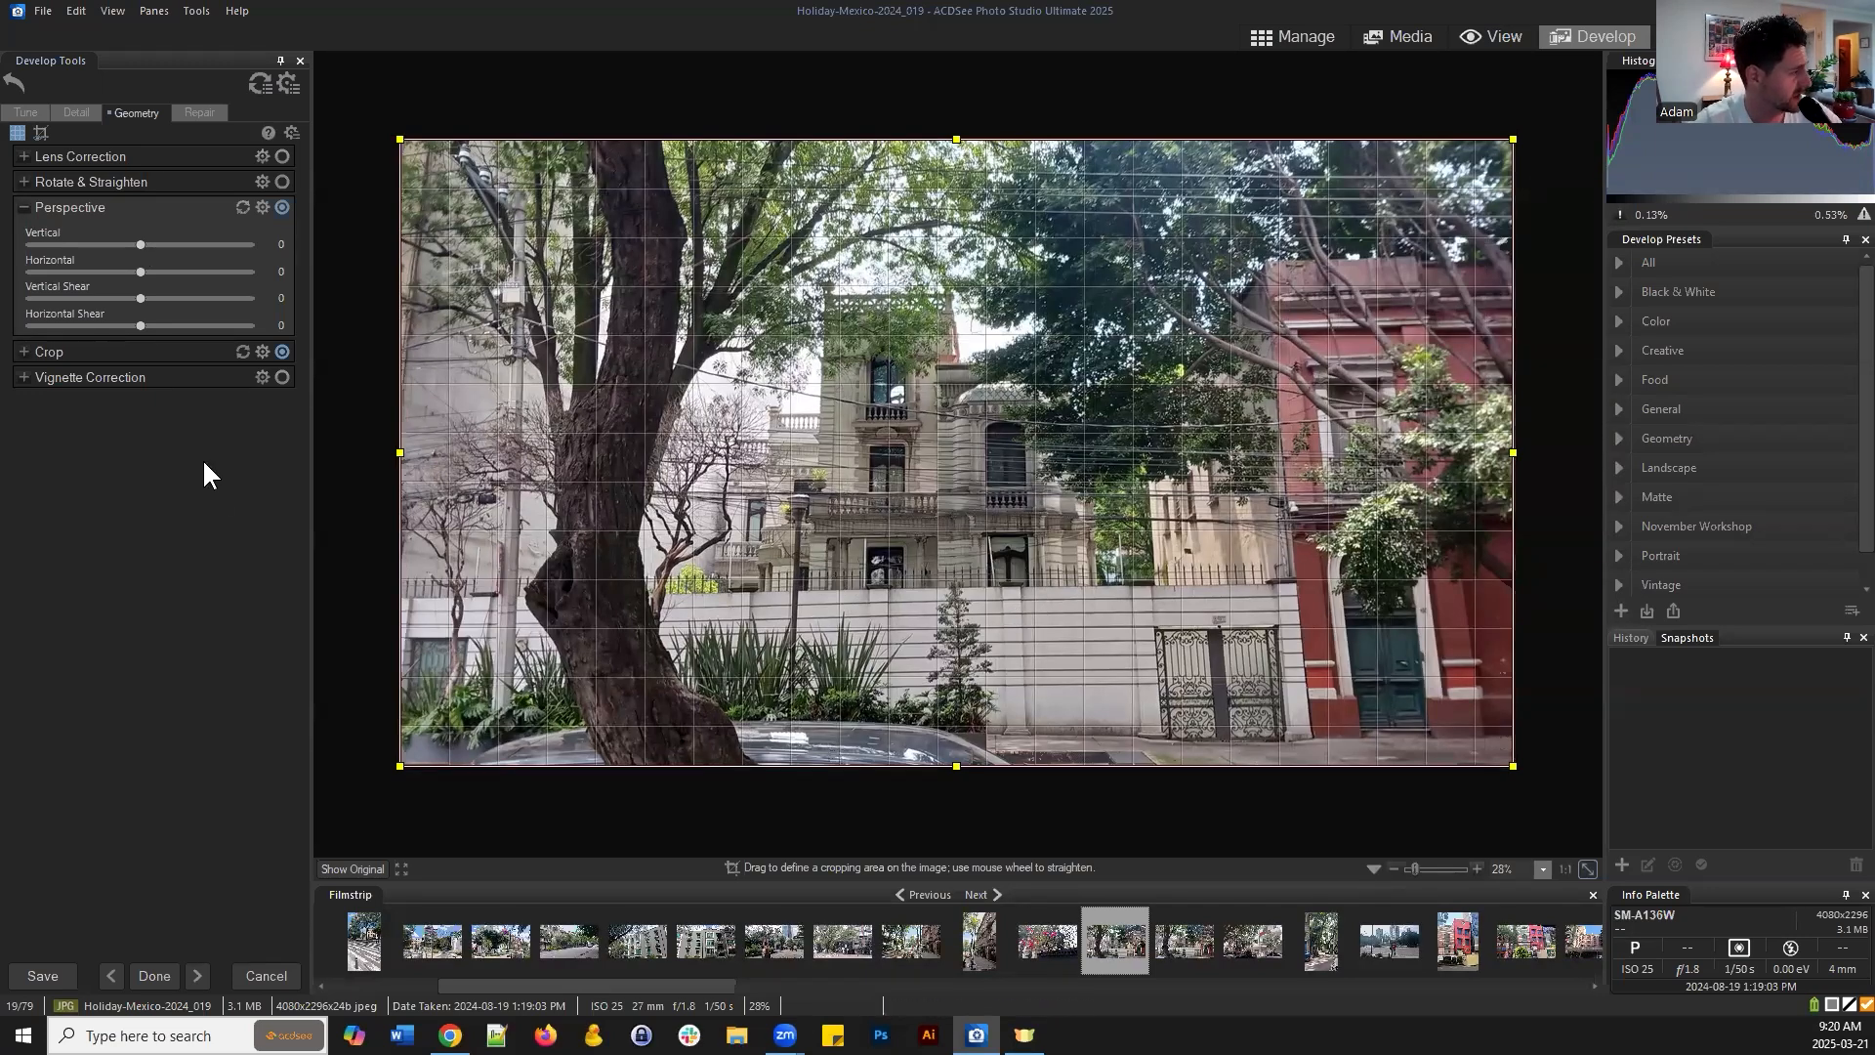
# Try Horizontal perspective values of 30, 16 and -45 on the photo, and reset the value to 0
pyautogui.moveTo(141, 297); pyautogui.dragTo(173, 268)
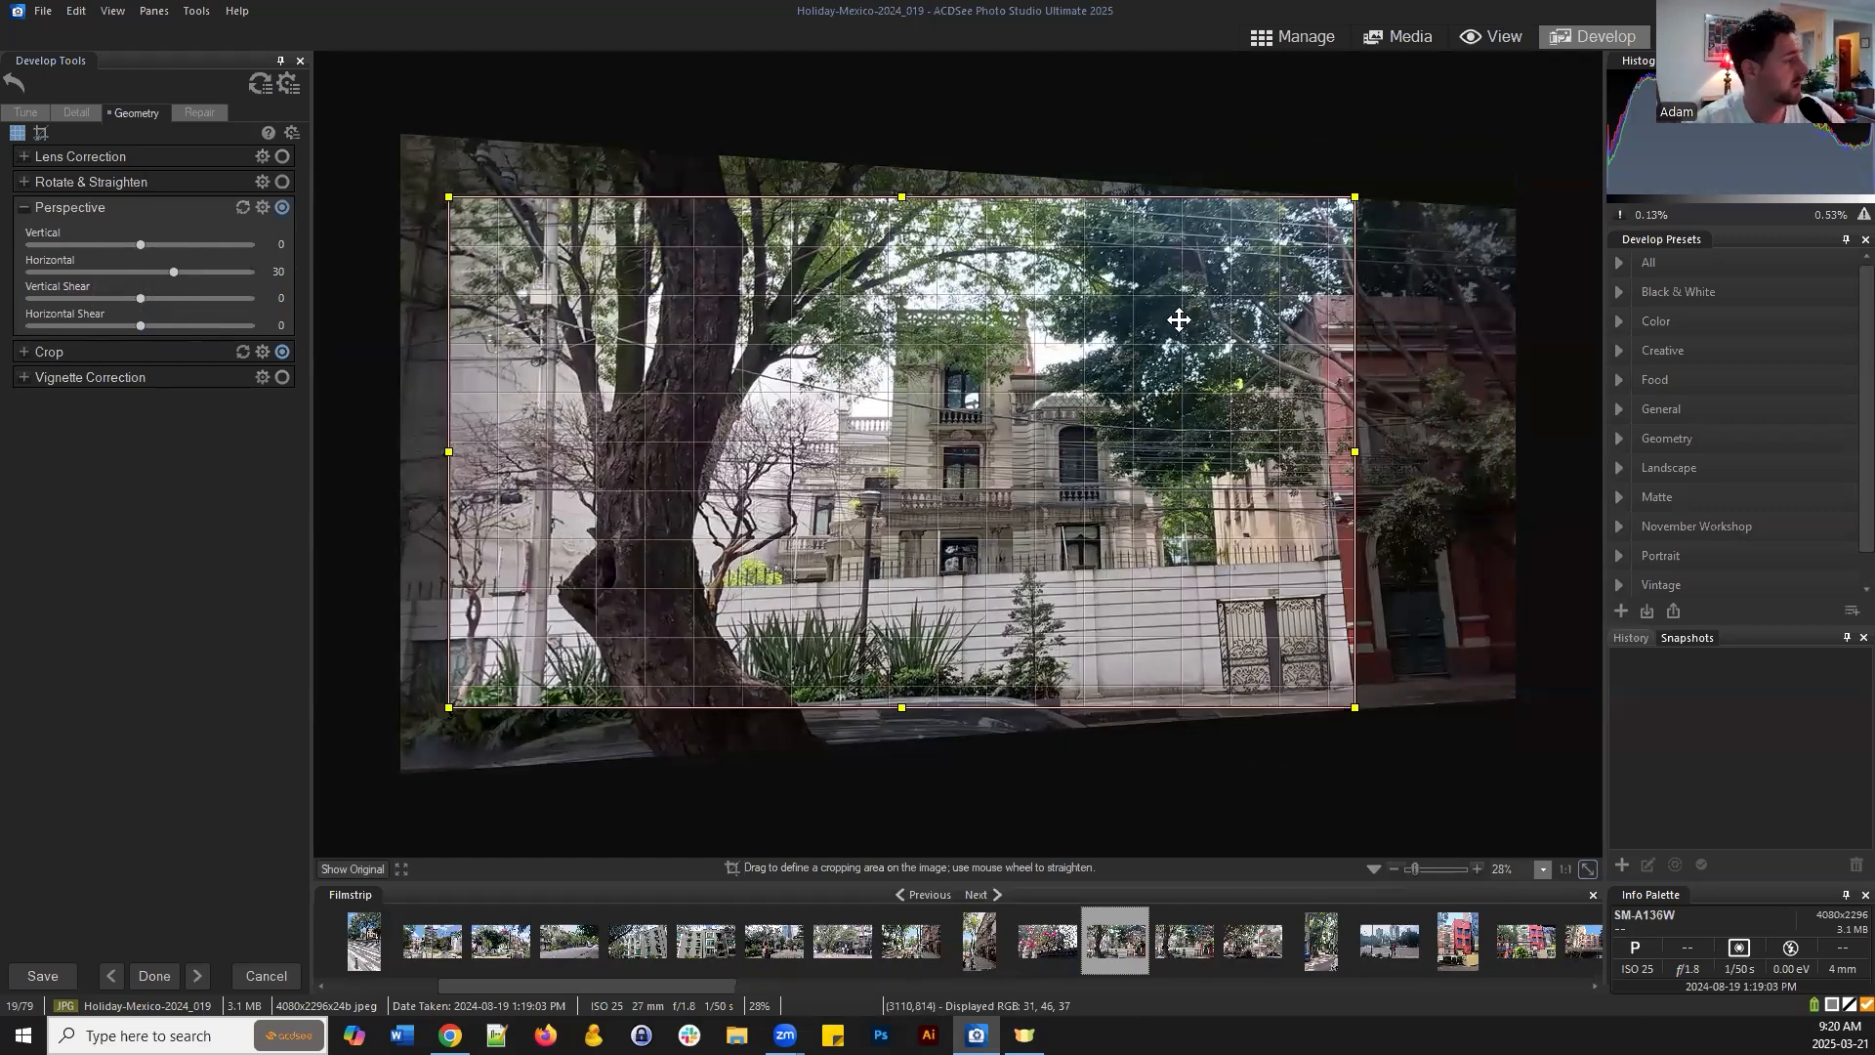
pyautogui.click(158, 272)
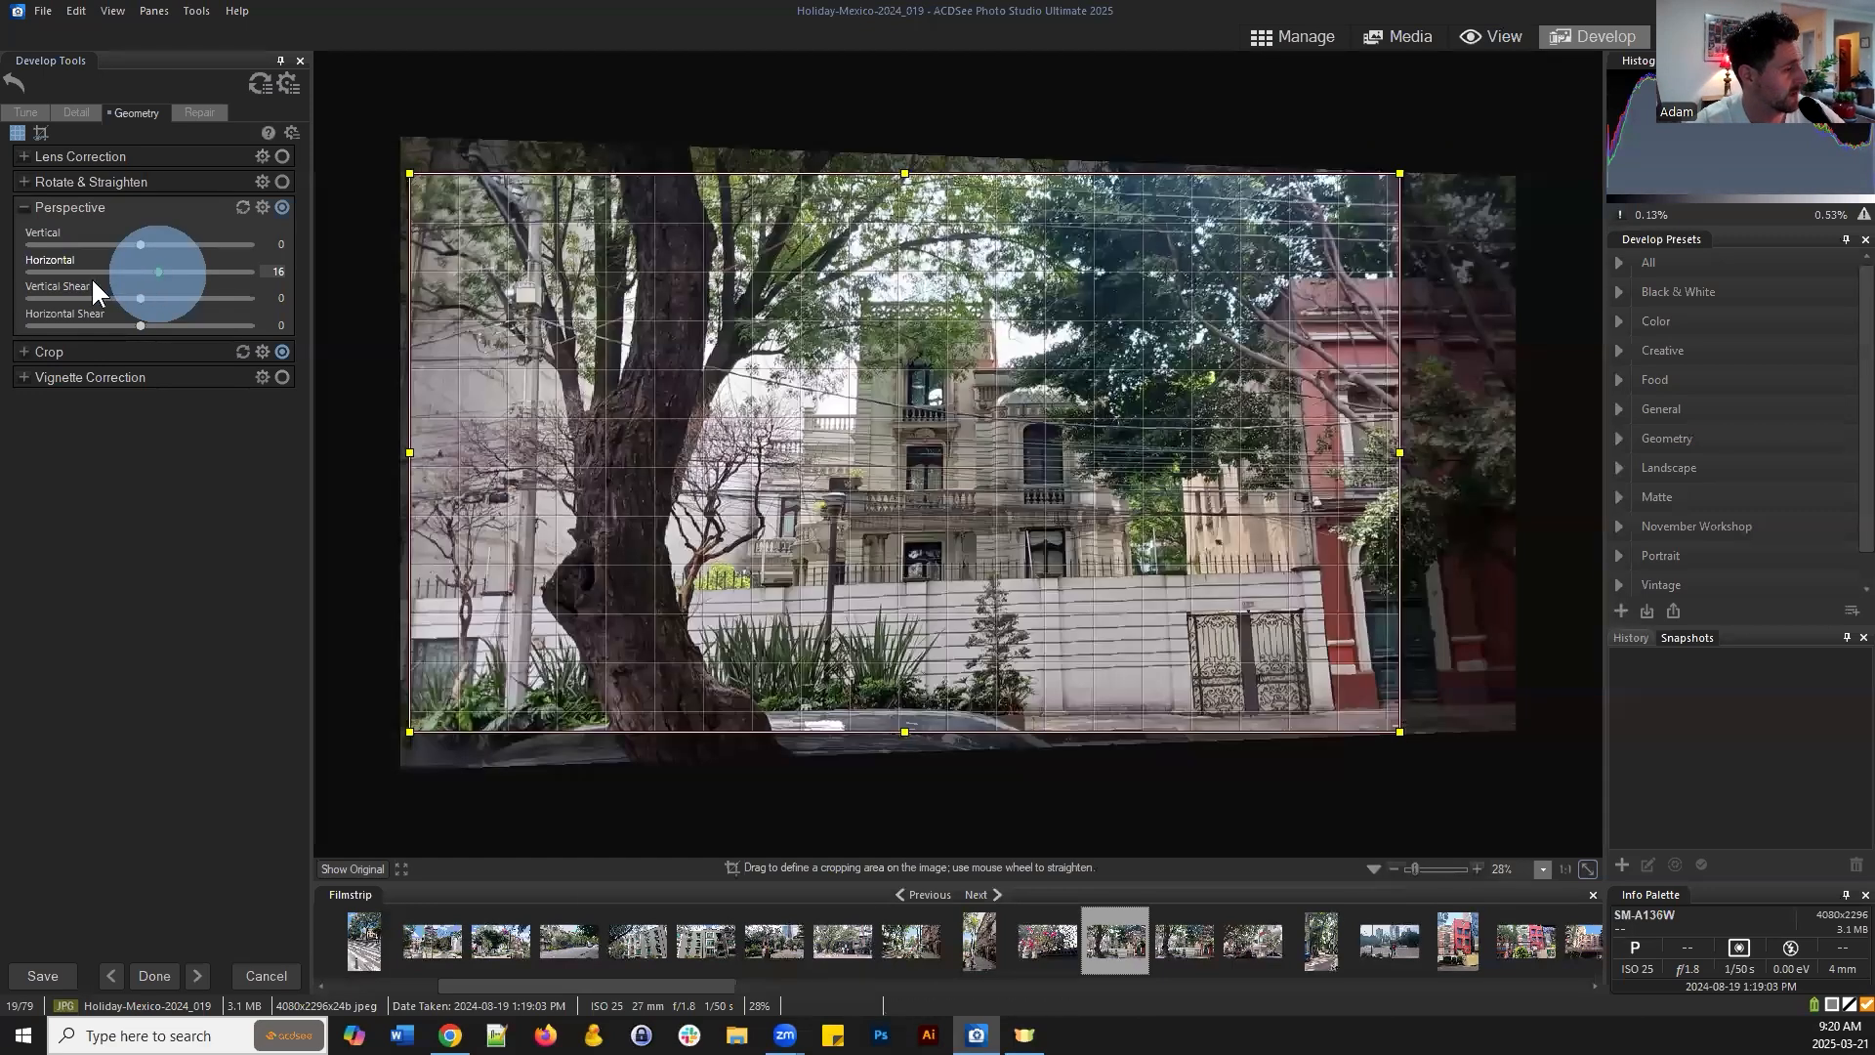
pyautogui.click(92, 277)
pyautogui.moveTo(92, 277); pyautogui.dragTo(90, 278)
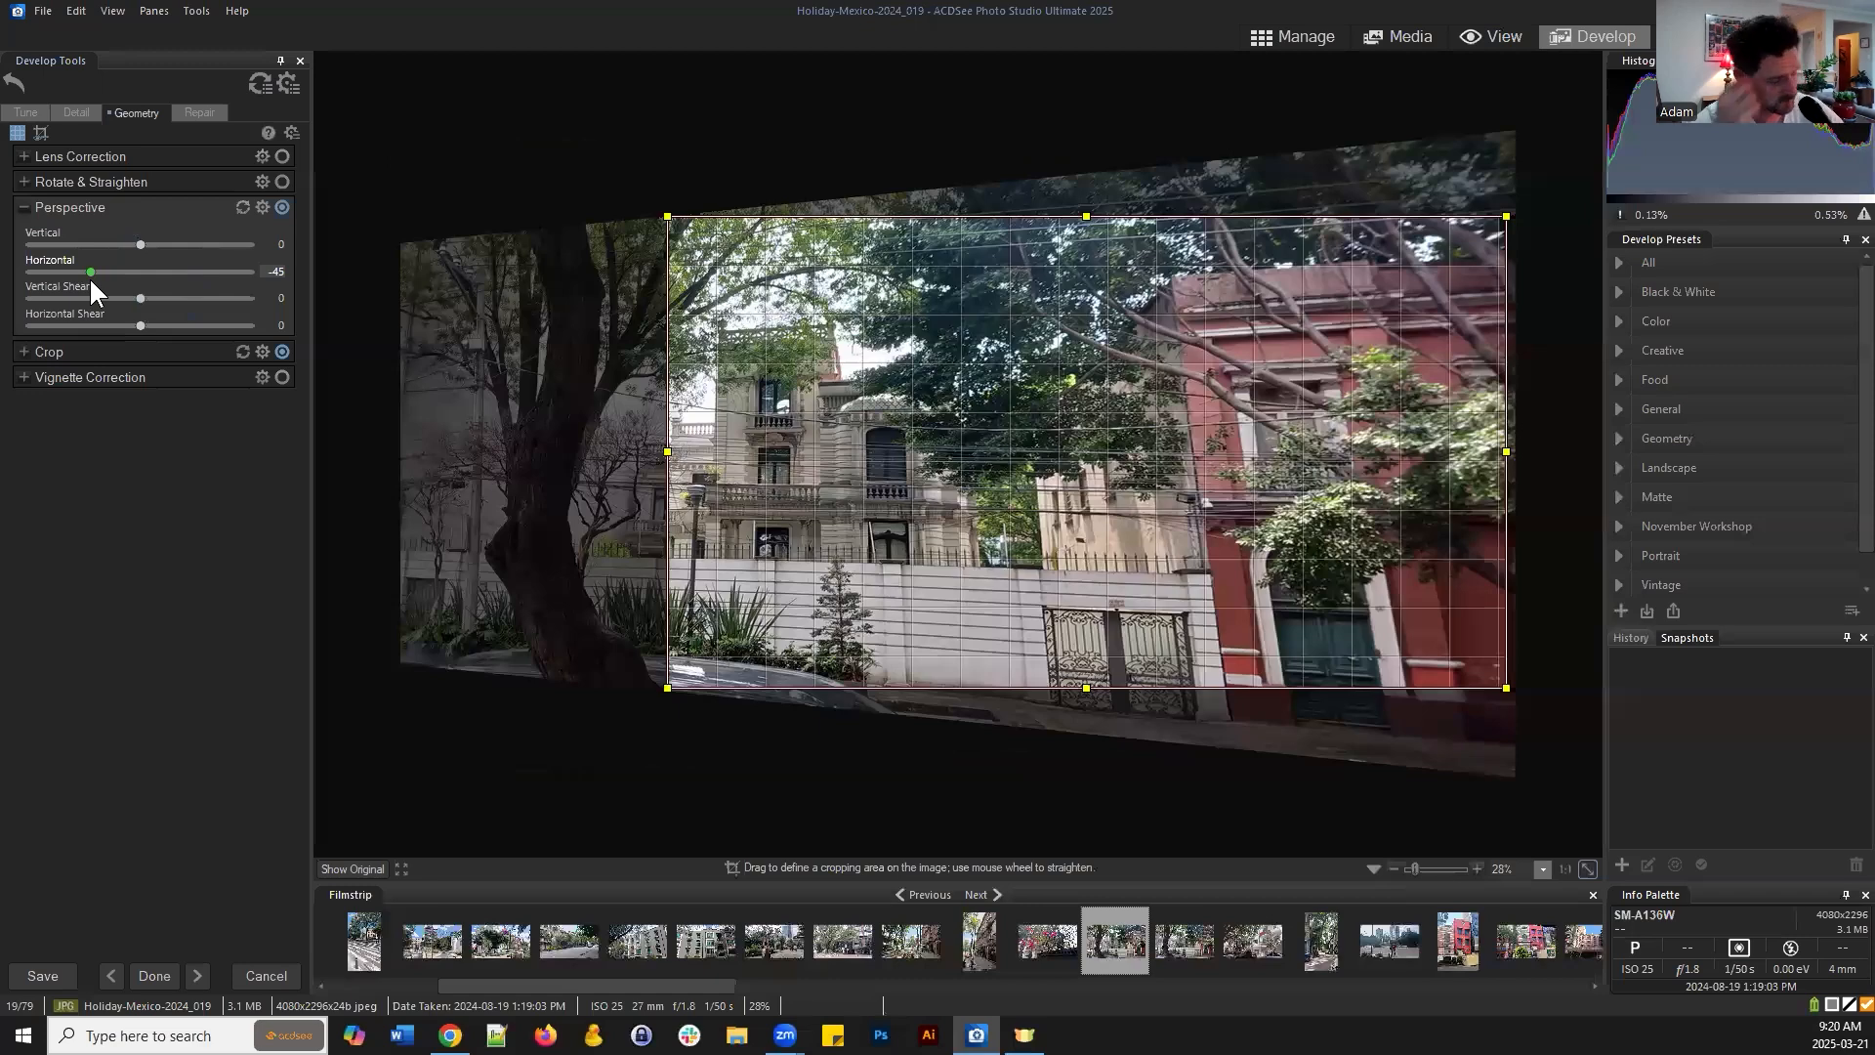
pyautogui.doubleClick(110, 262)
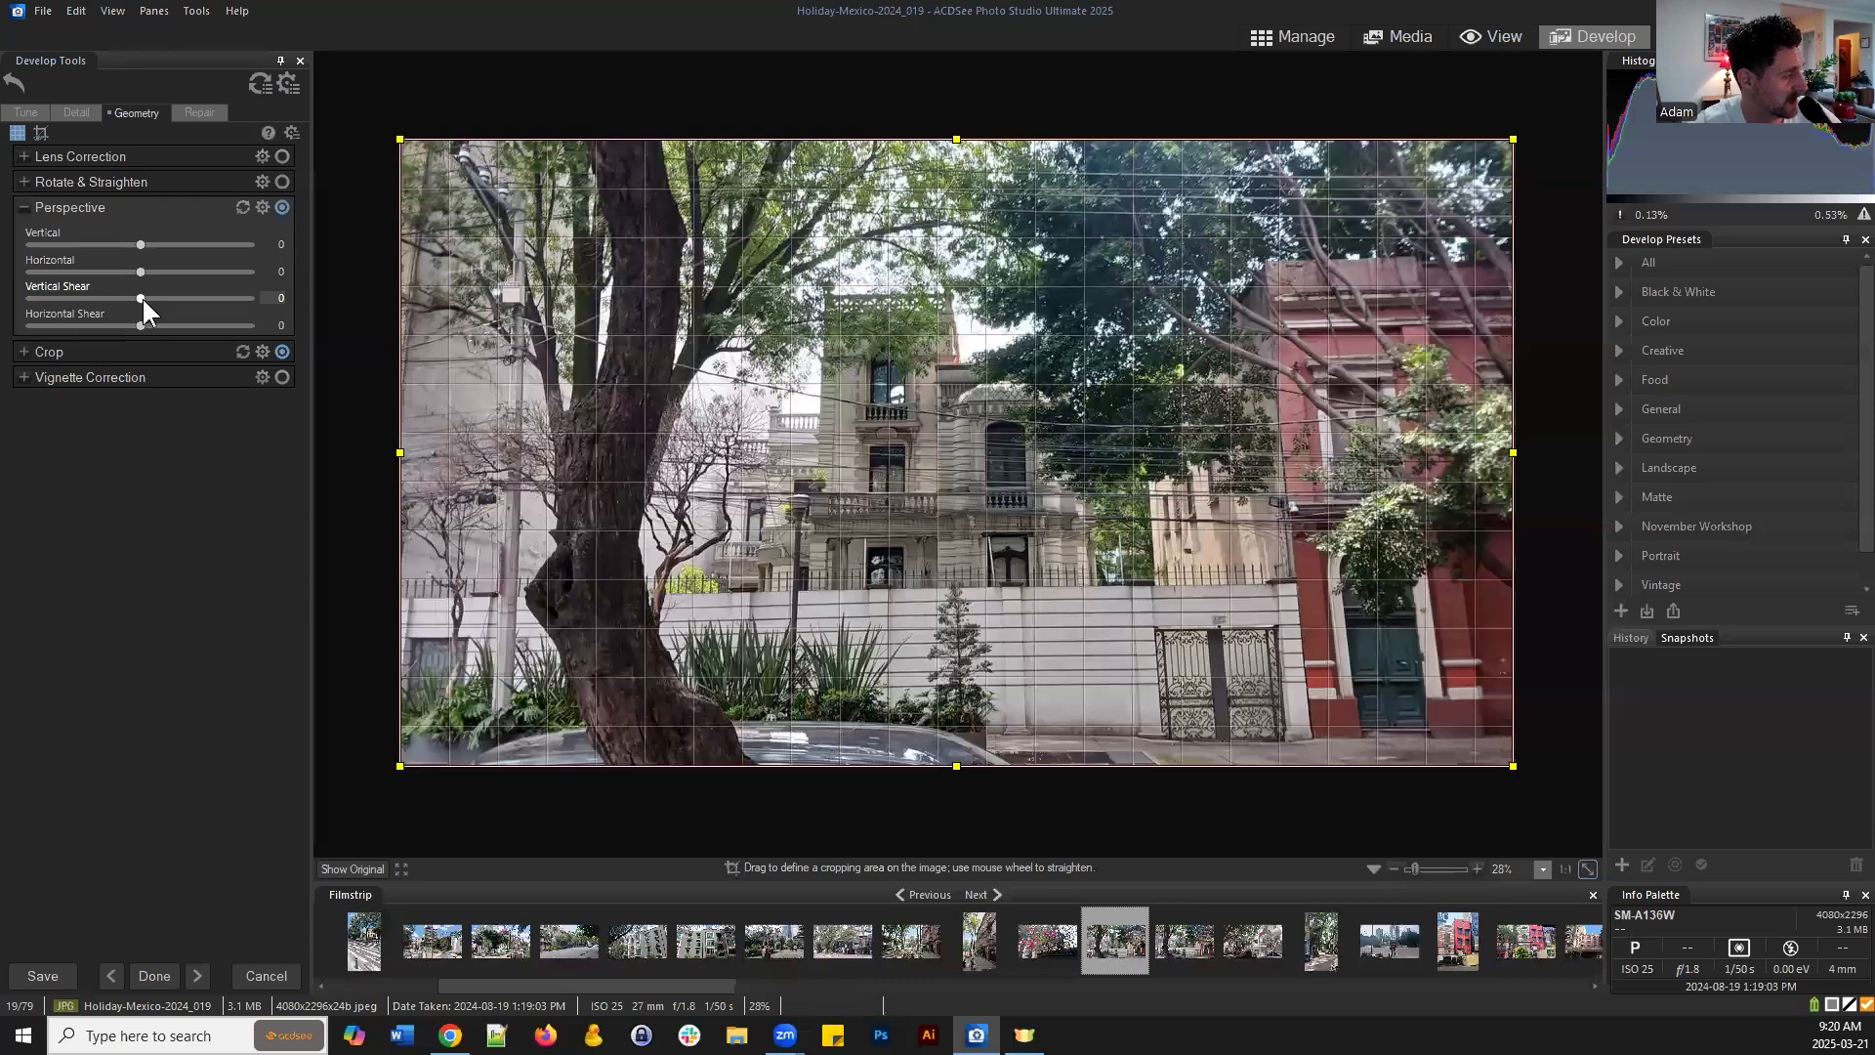
# Try a Vertical Shear of -3, reset it, and set Vertical Shear to 4
pyautogui.moveTo(142, 299); pyautogui.dragTo(137, 299)
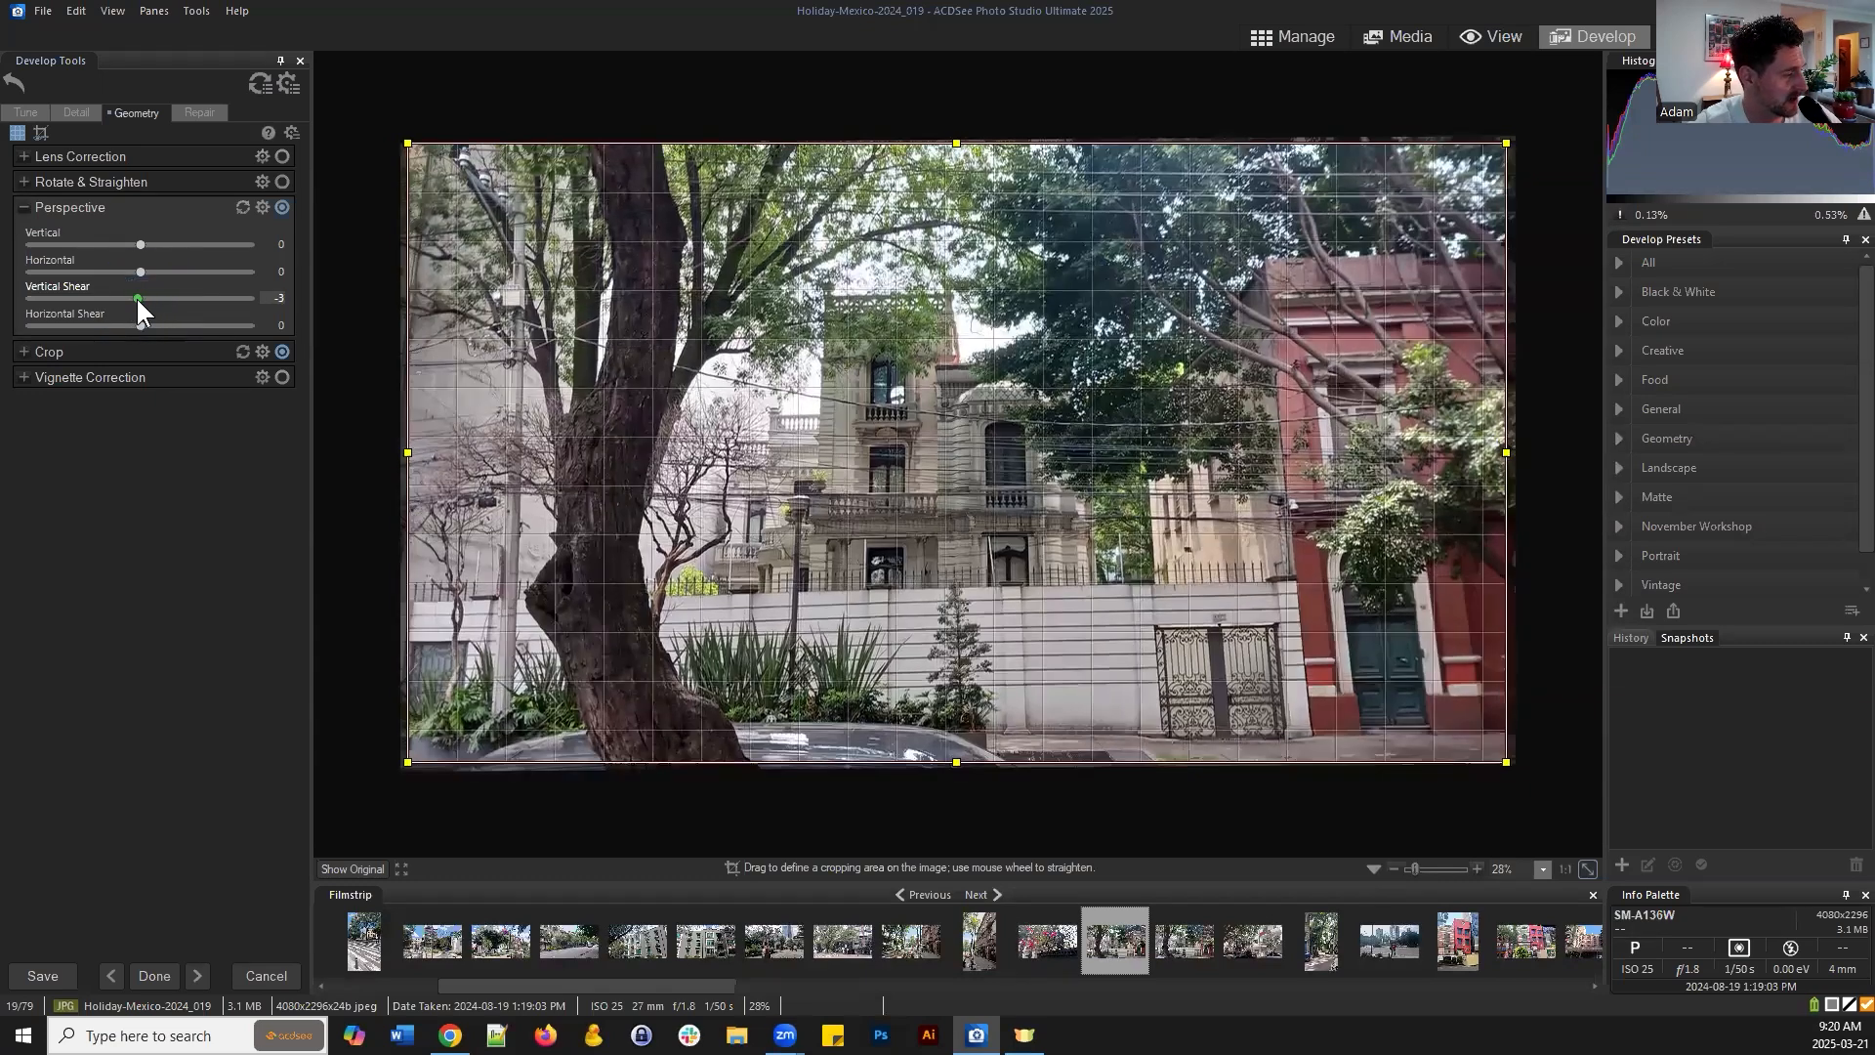
pyautogui.doubleClick(137, 298)
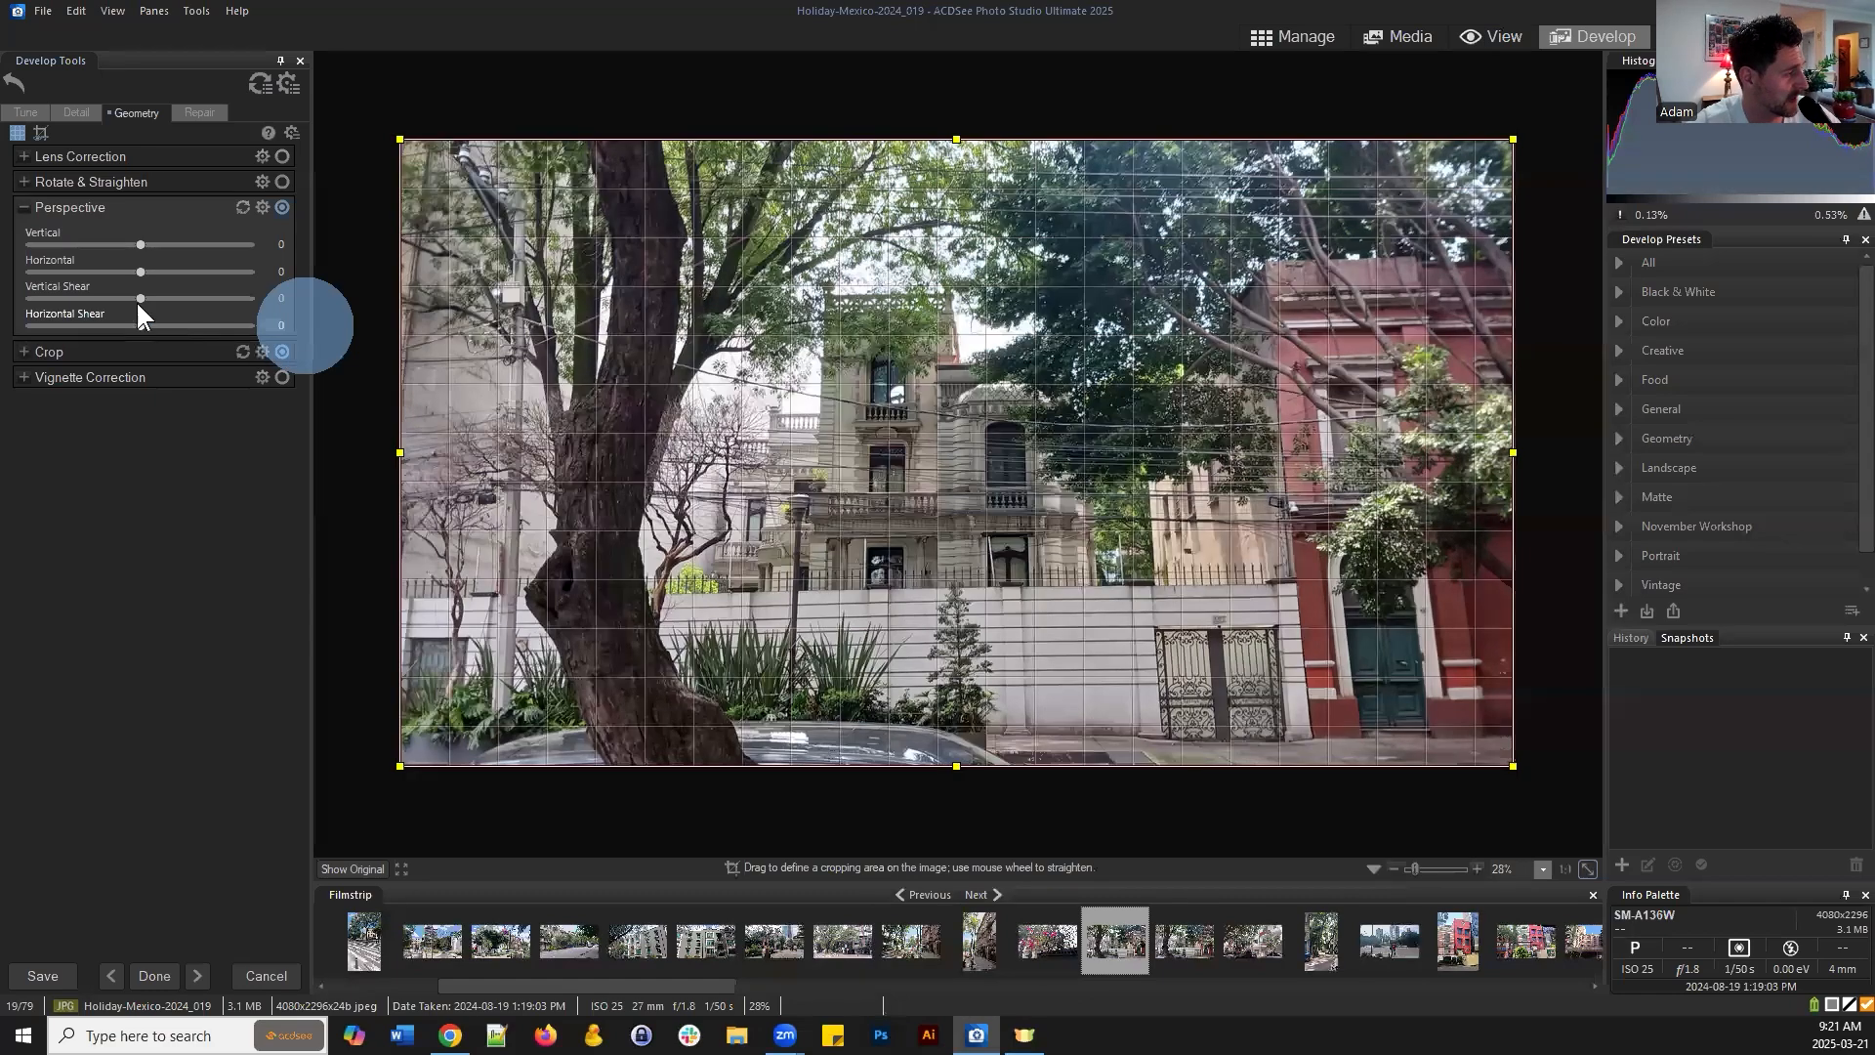
pyautogui.moveTo(140, 298); pyautogui.dragTo(146, 298)
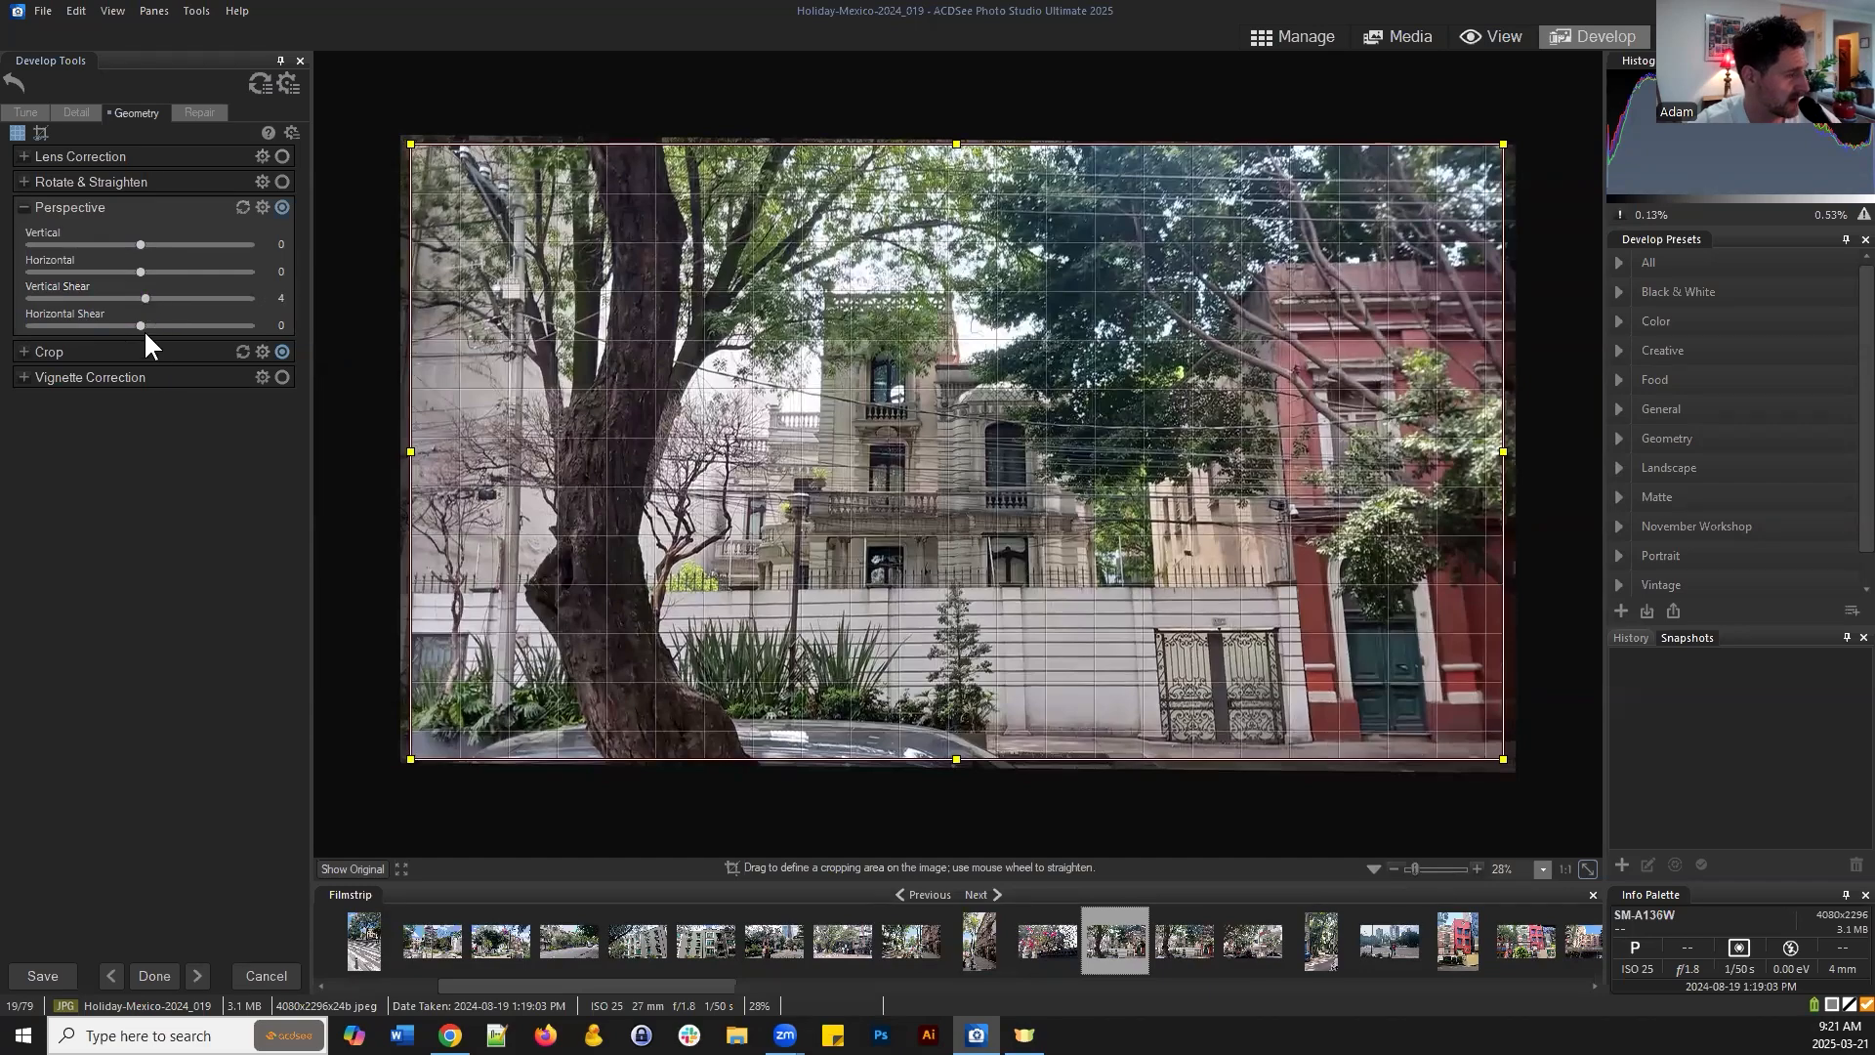
pyautogui.moveTo(143, 327); pyautogui.dragTo(148, 301)
pyautogui.doubleClick(153, 320)
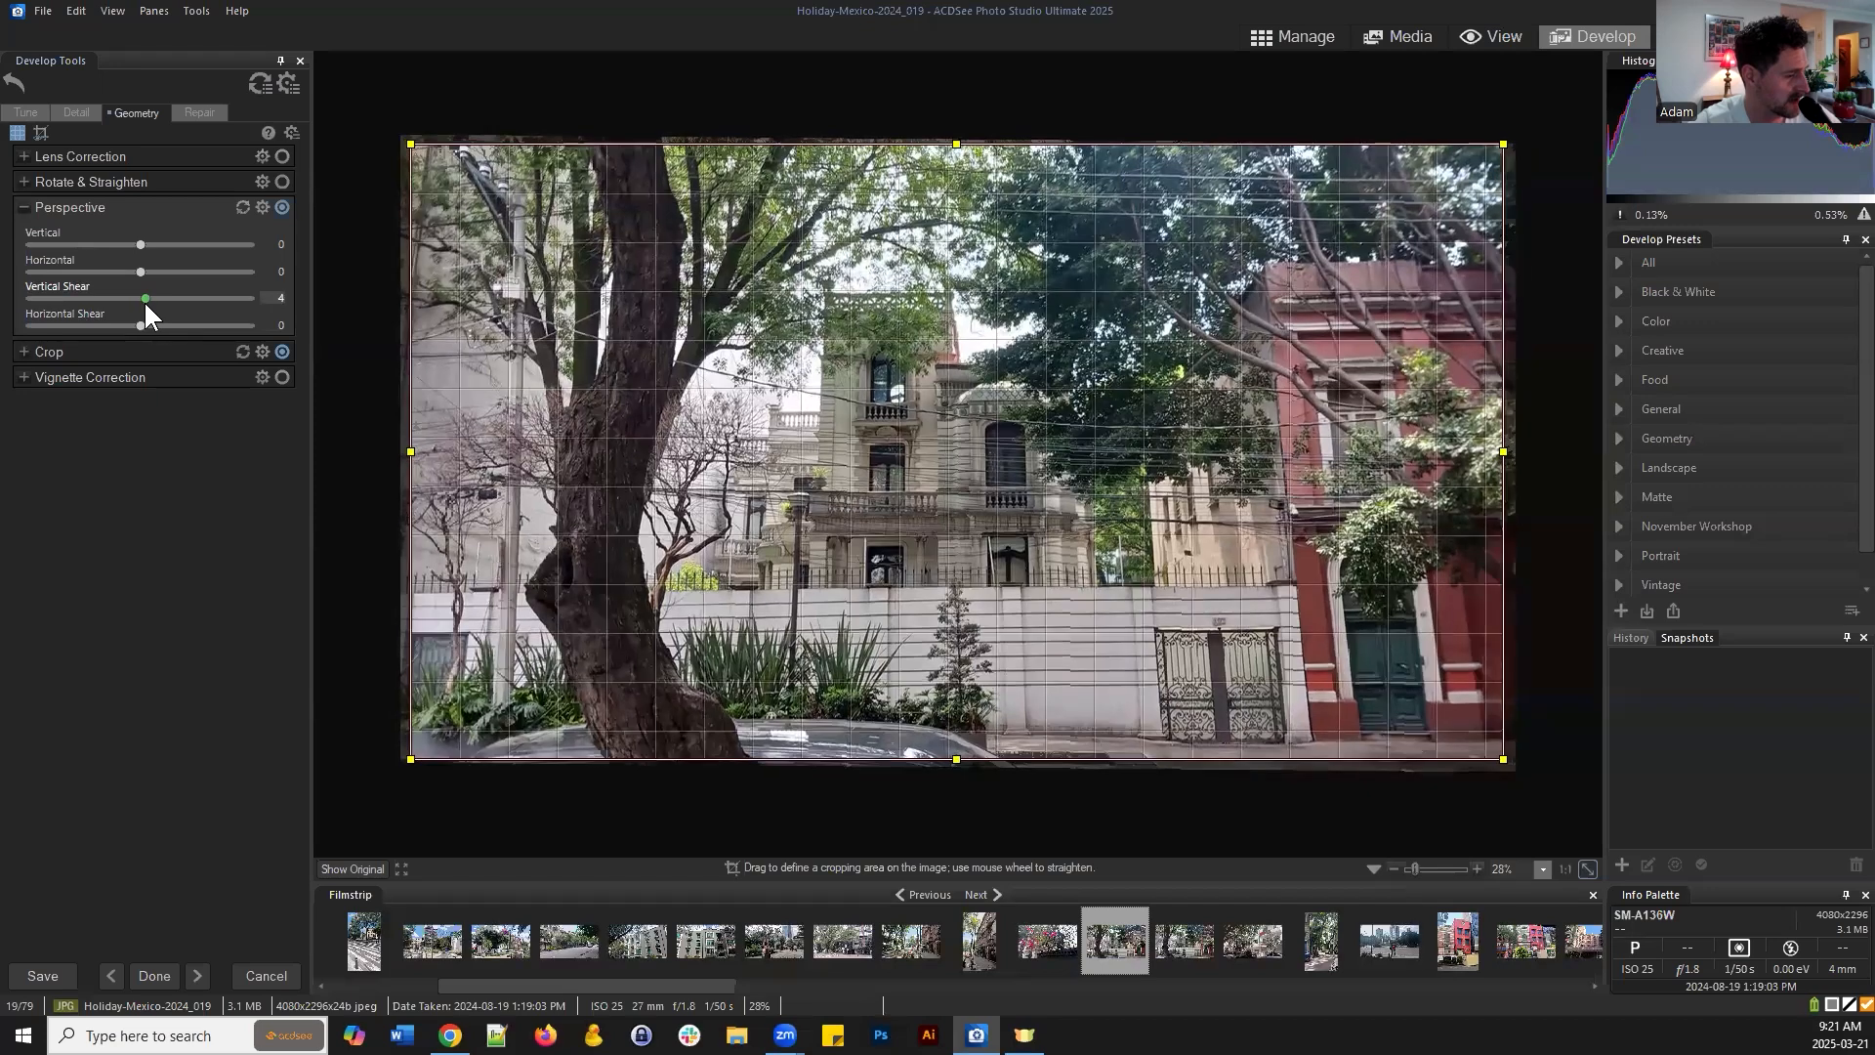
# Reset the Vertical Shear, set it to 8, and set the Vertical perspective to 1
pyautogui.doubleClick(144, 301)
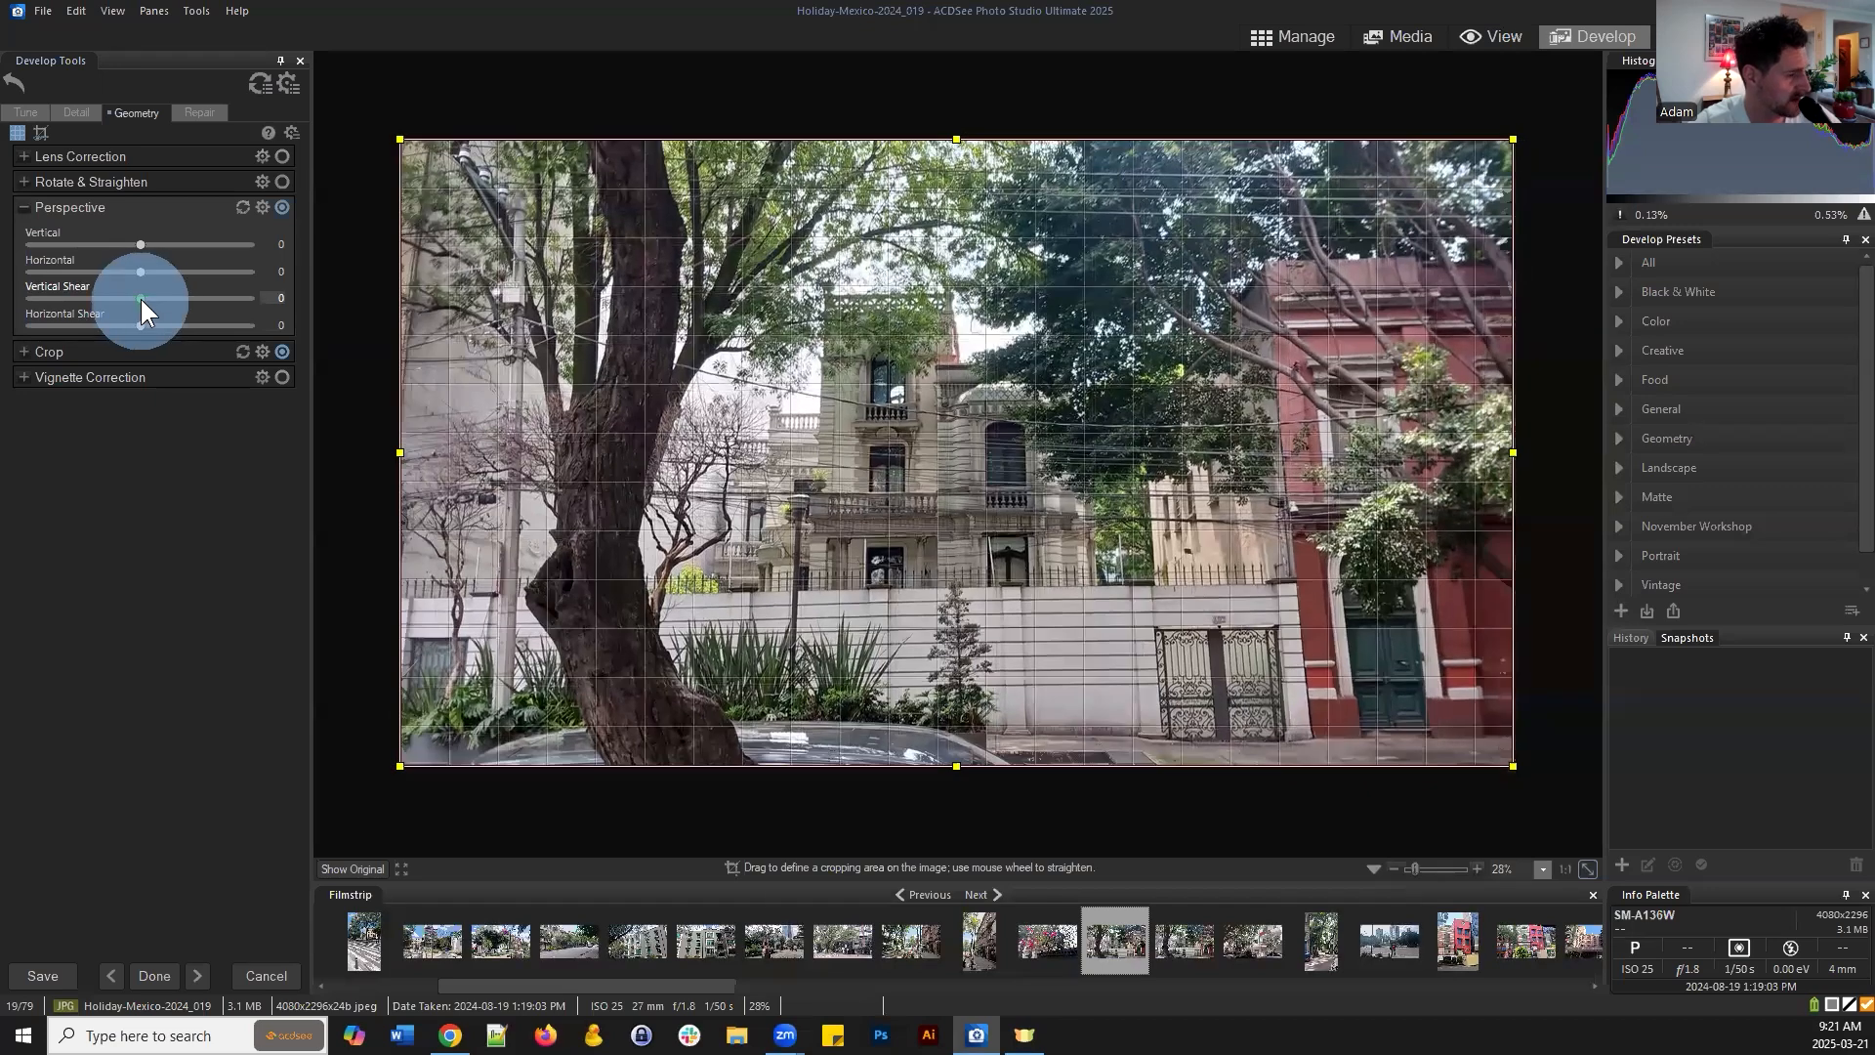
pyautogui.moveTo(140, 299)
pyautogui.mouseDown()
pyautogui.moveTo(139, 244)
pyautogui.moveTo(150, 297)
pyautogui.mouseUp()
pyautogui.doubleClick(142, 245)
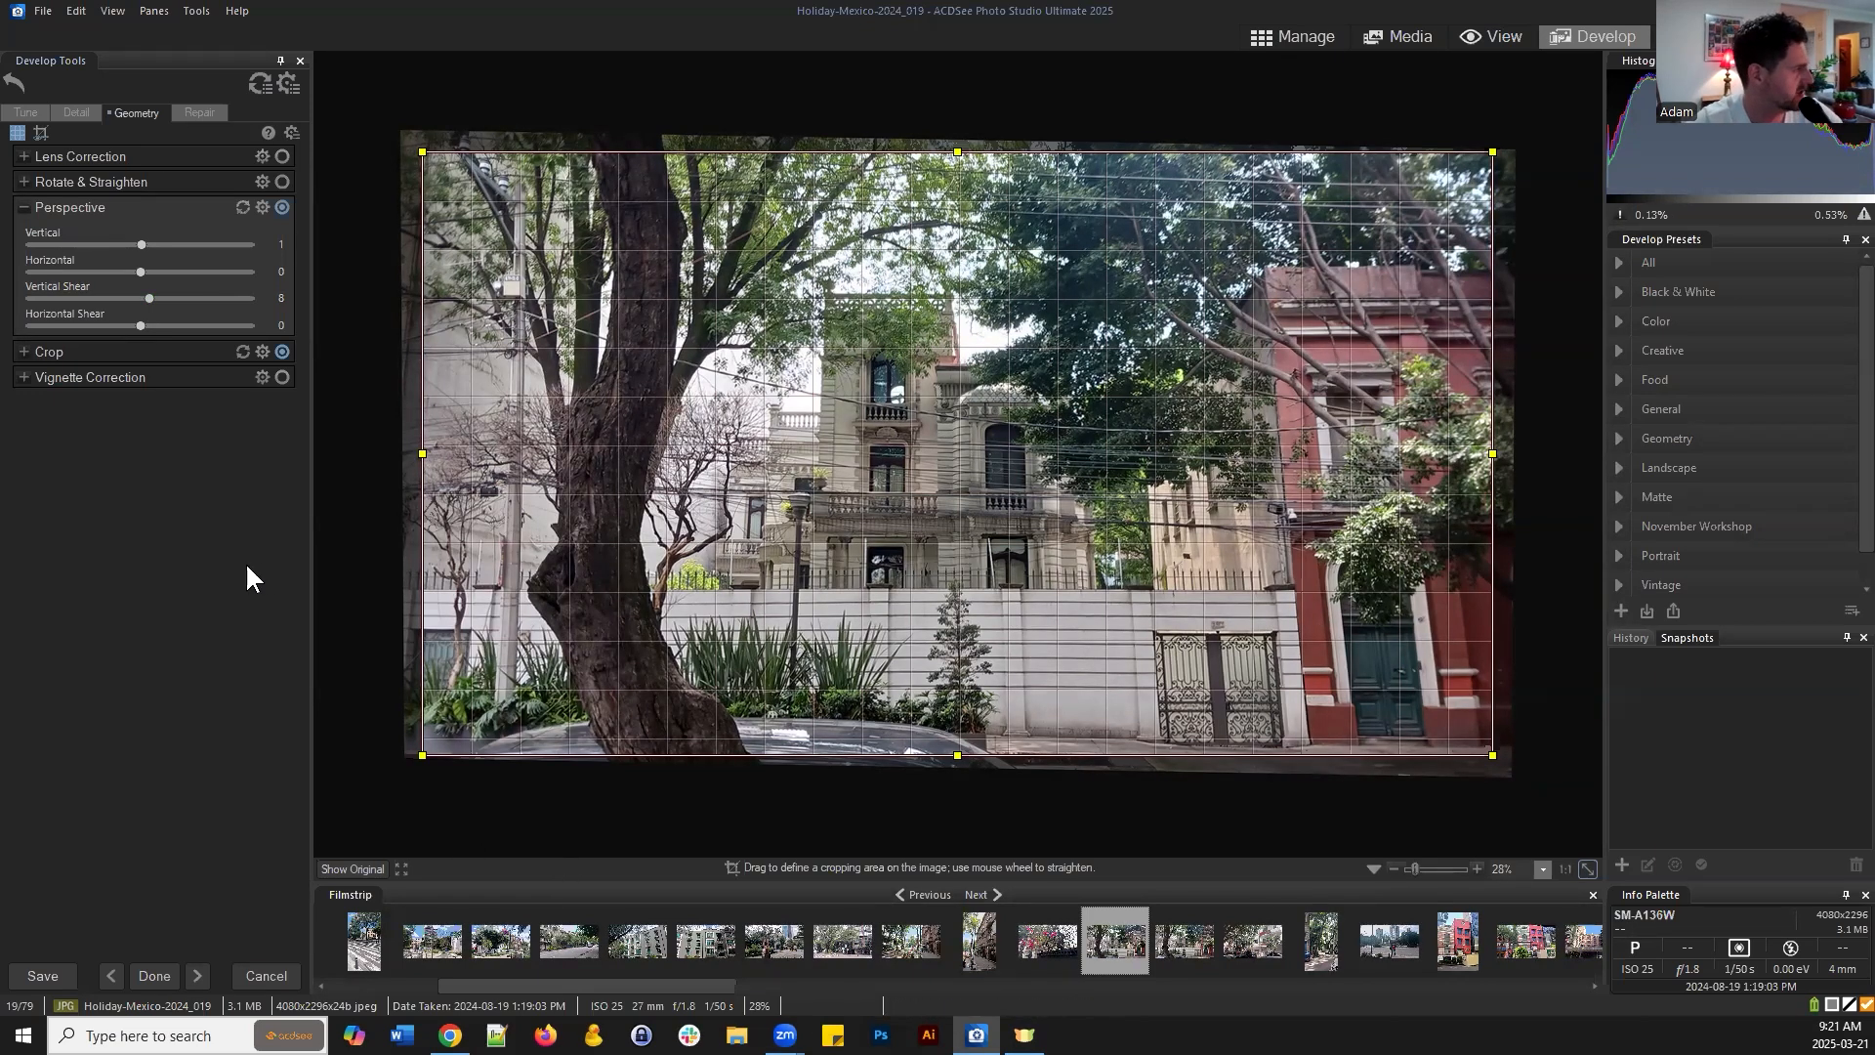
# Compare the perspective-corrected photo with its original version, from both the Tune and Geometry views
pyautogui.click(29, 113)
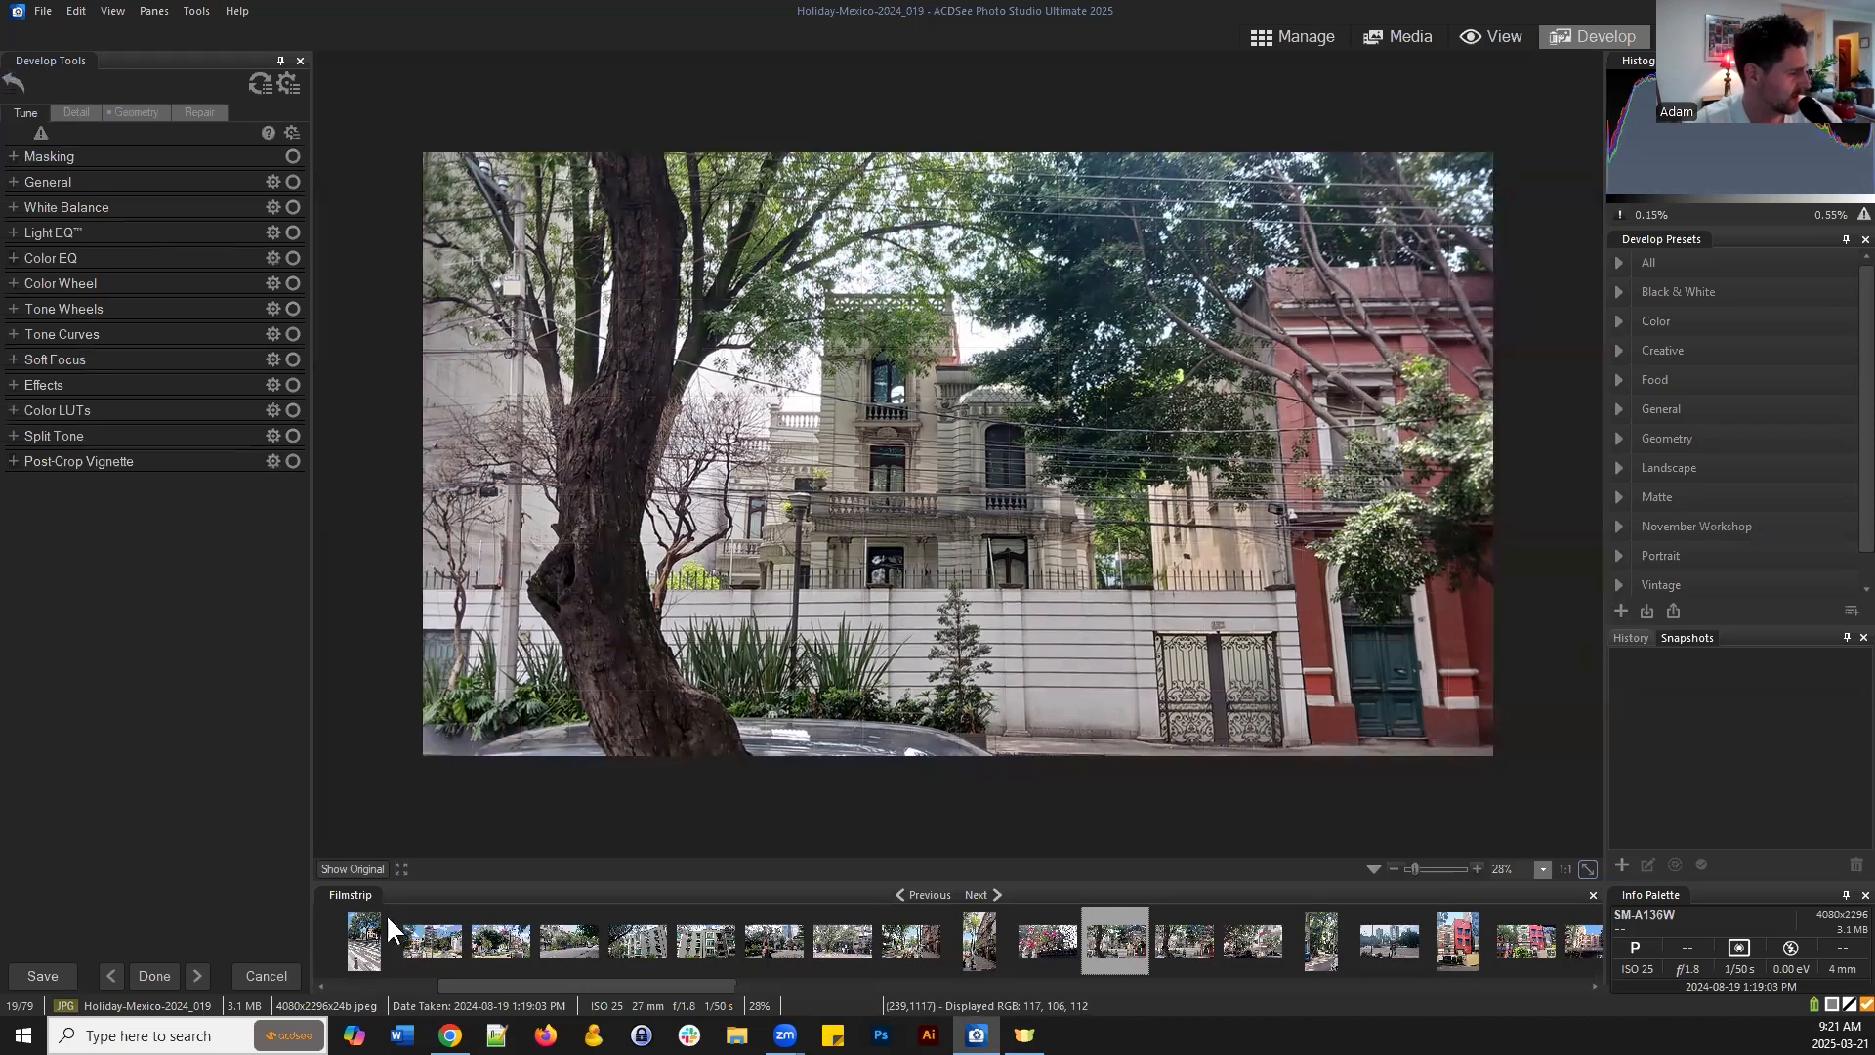
pyautogui.click(344, 865)
pyautogui.click(143, 116)
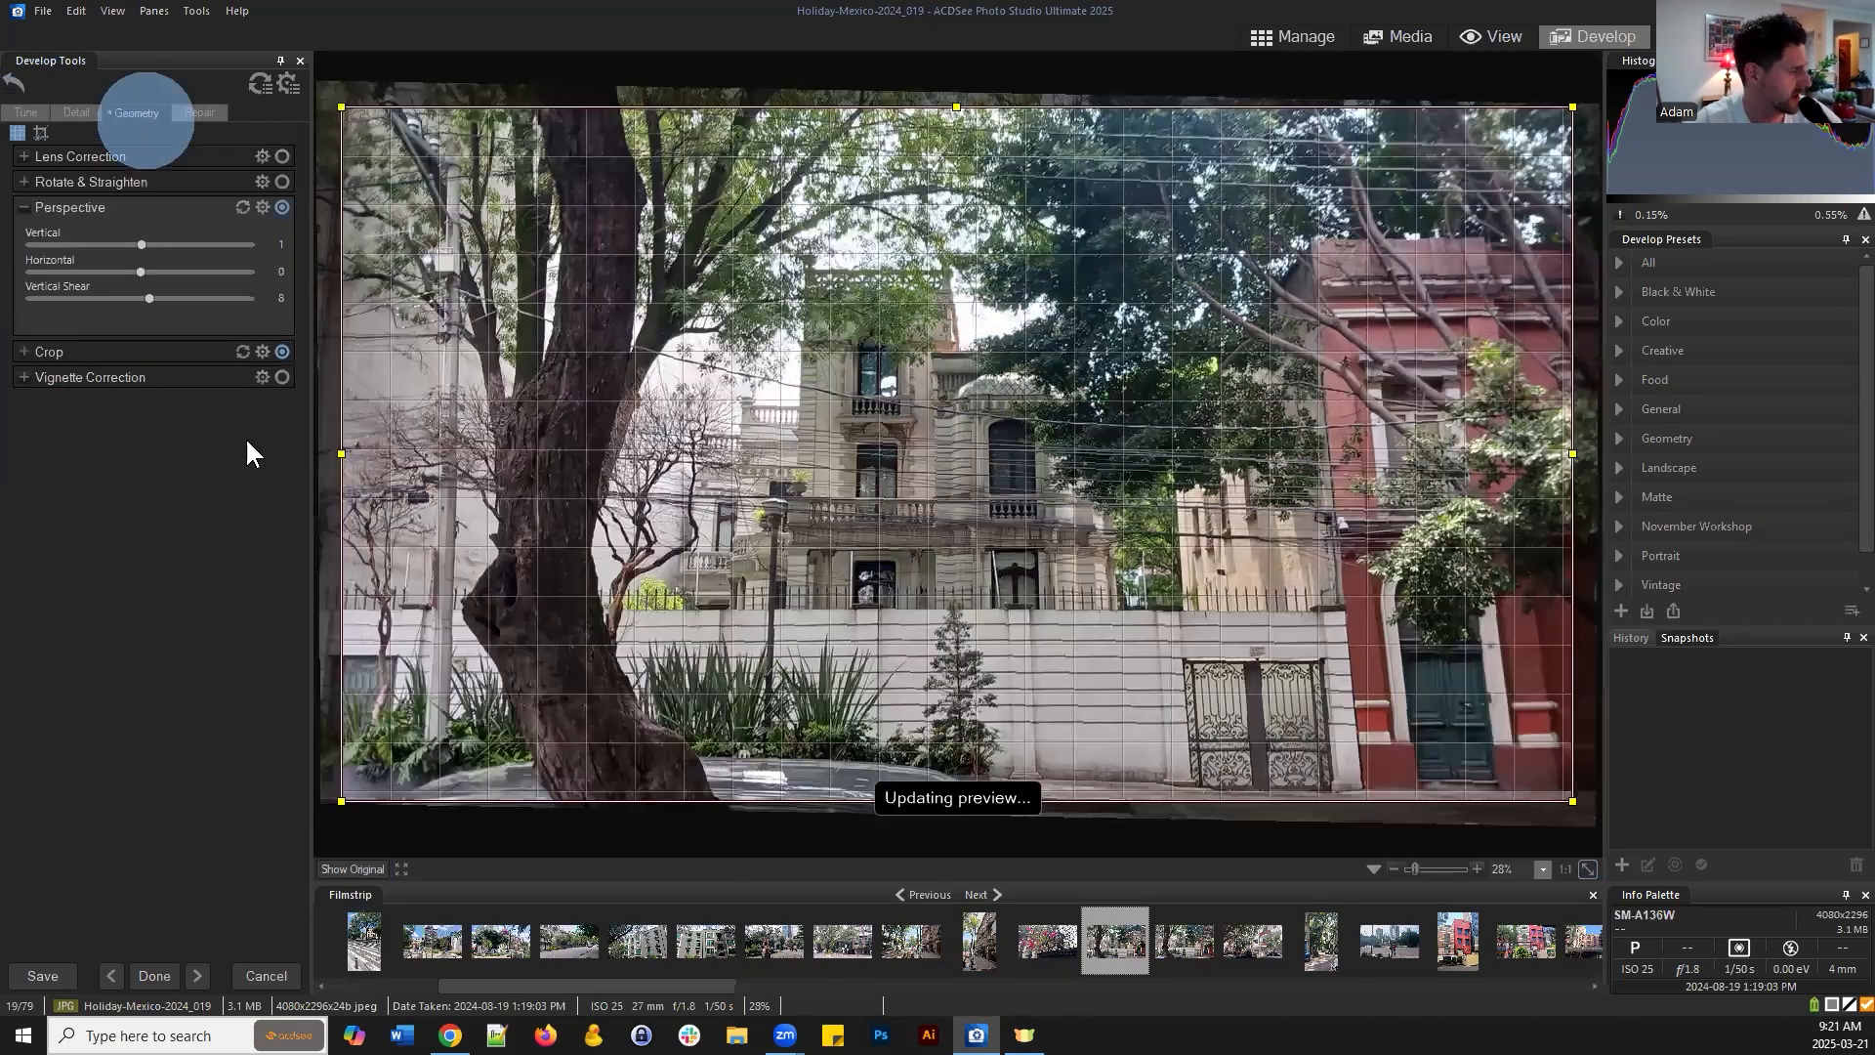
pyautogui.click(360, 865)
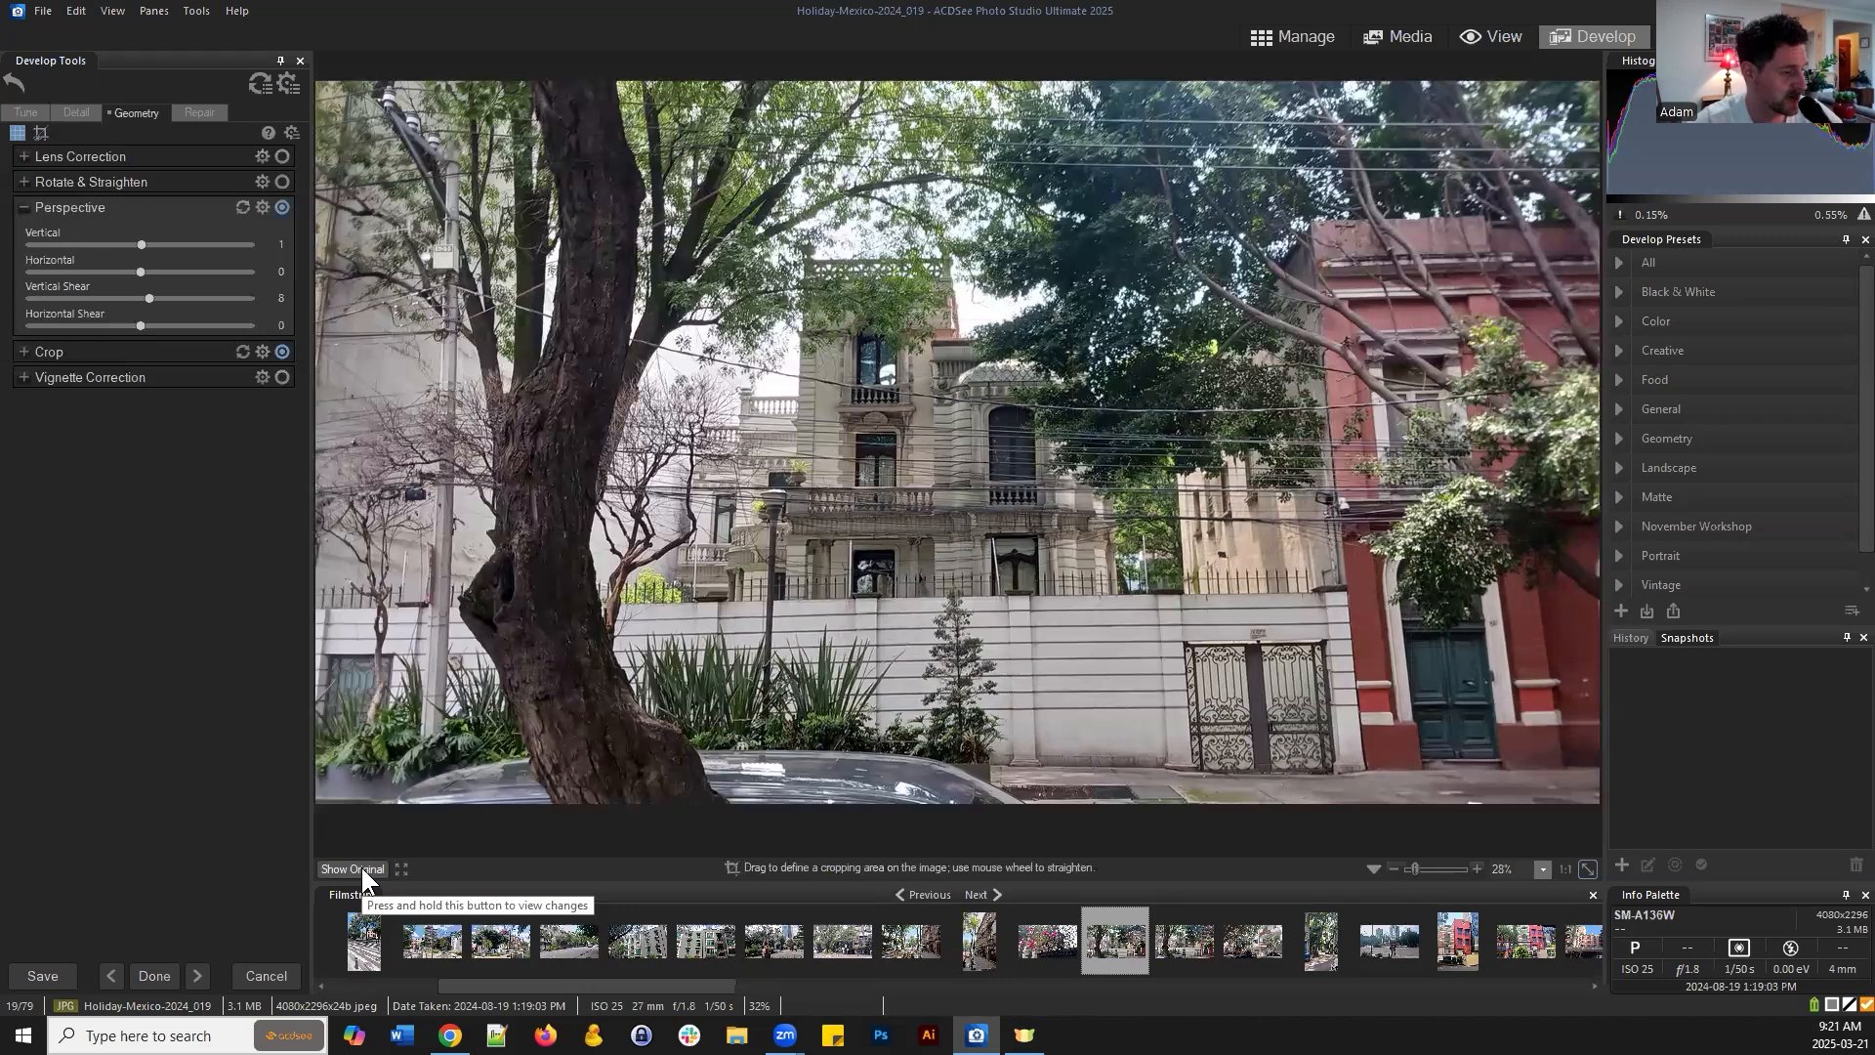
pyautogui.click(361, 867)
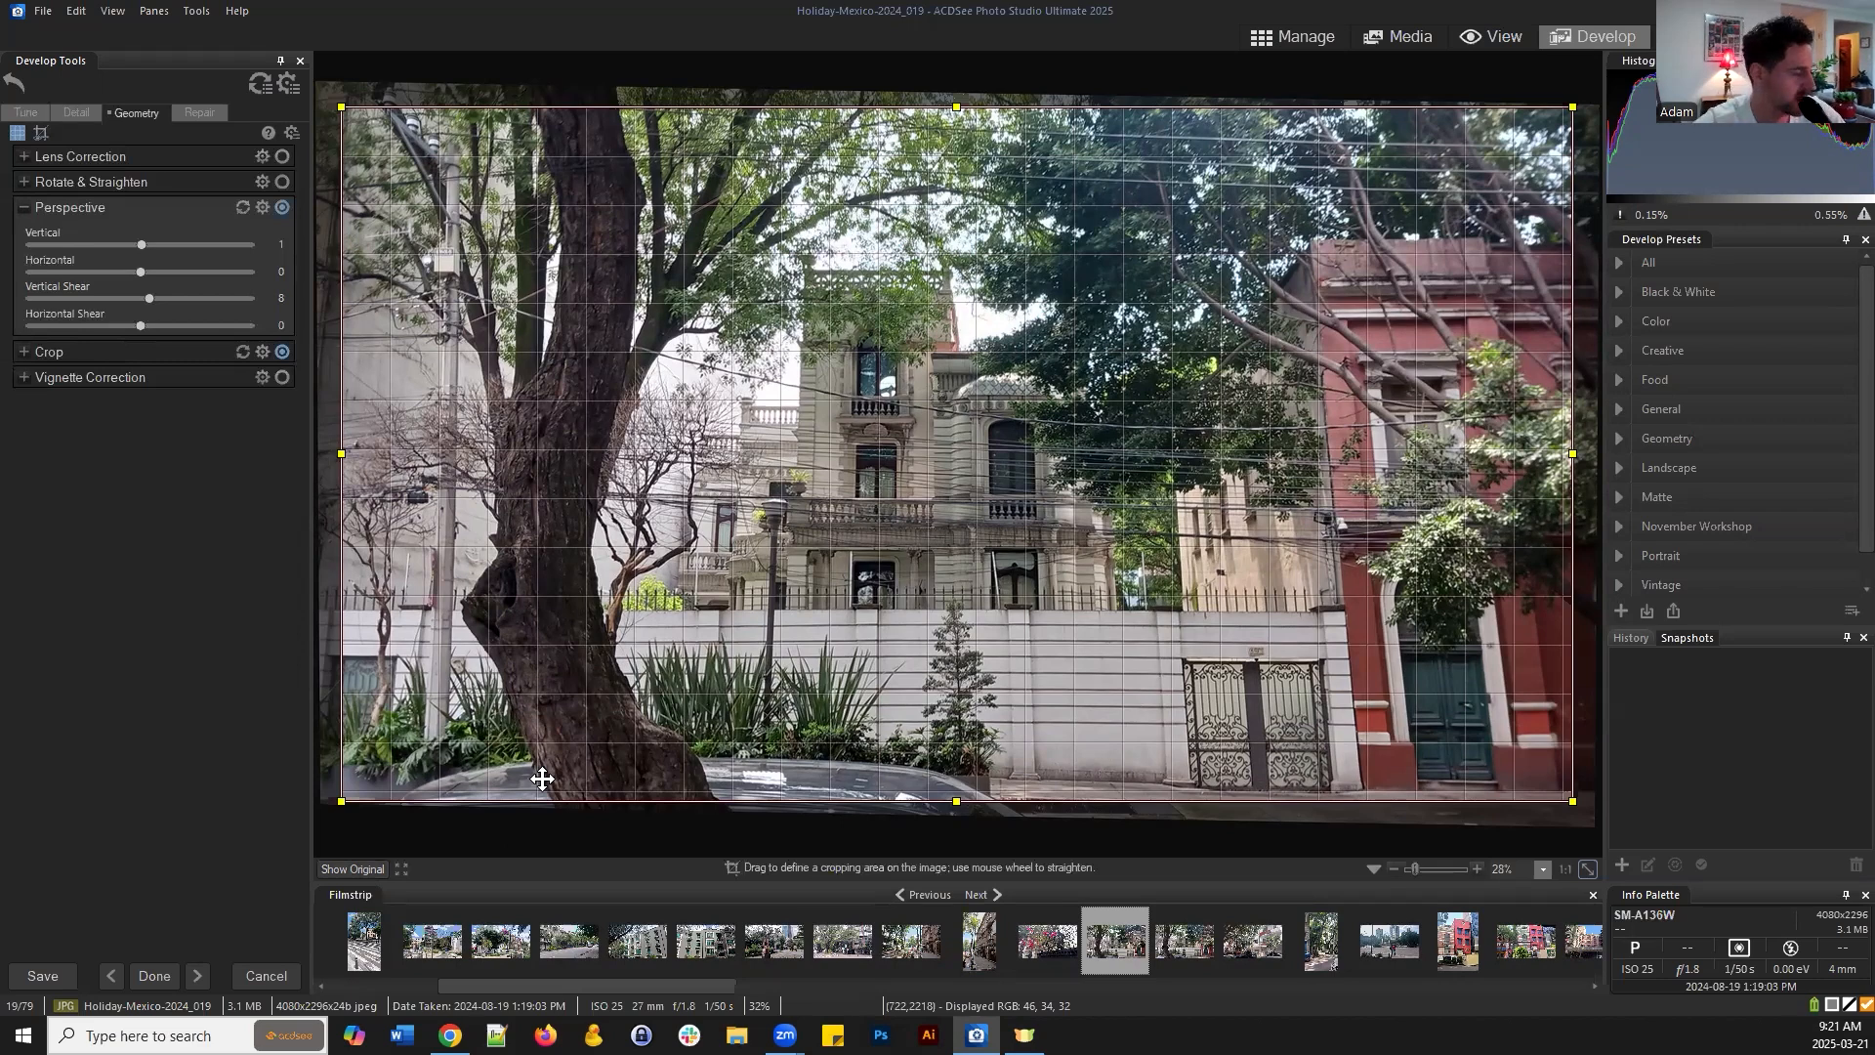
pyautogui.click(356, 868)
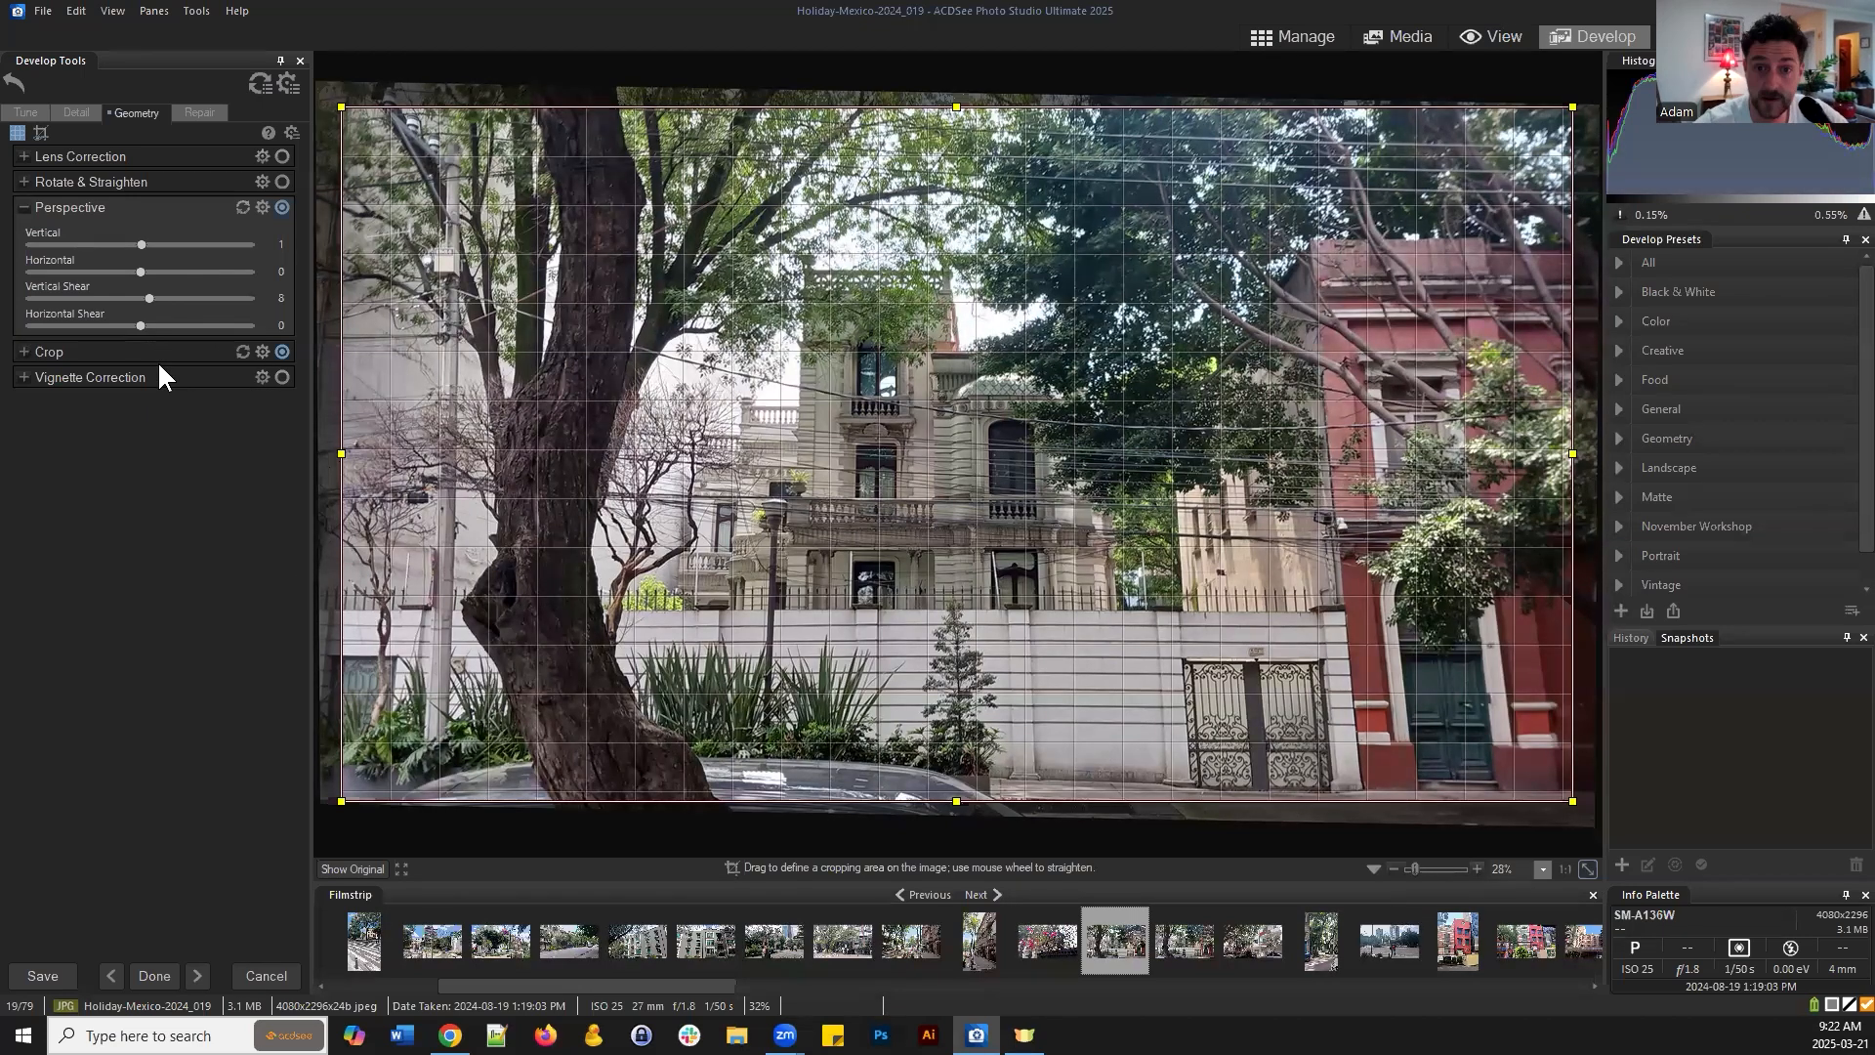
# Open the Crop settings in place of the Perspective settings and examine the available crop proportions
pyautogui.click(23, 206)
pyautogui.click(23, 232)
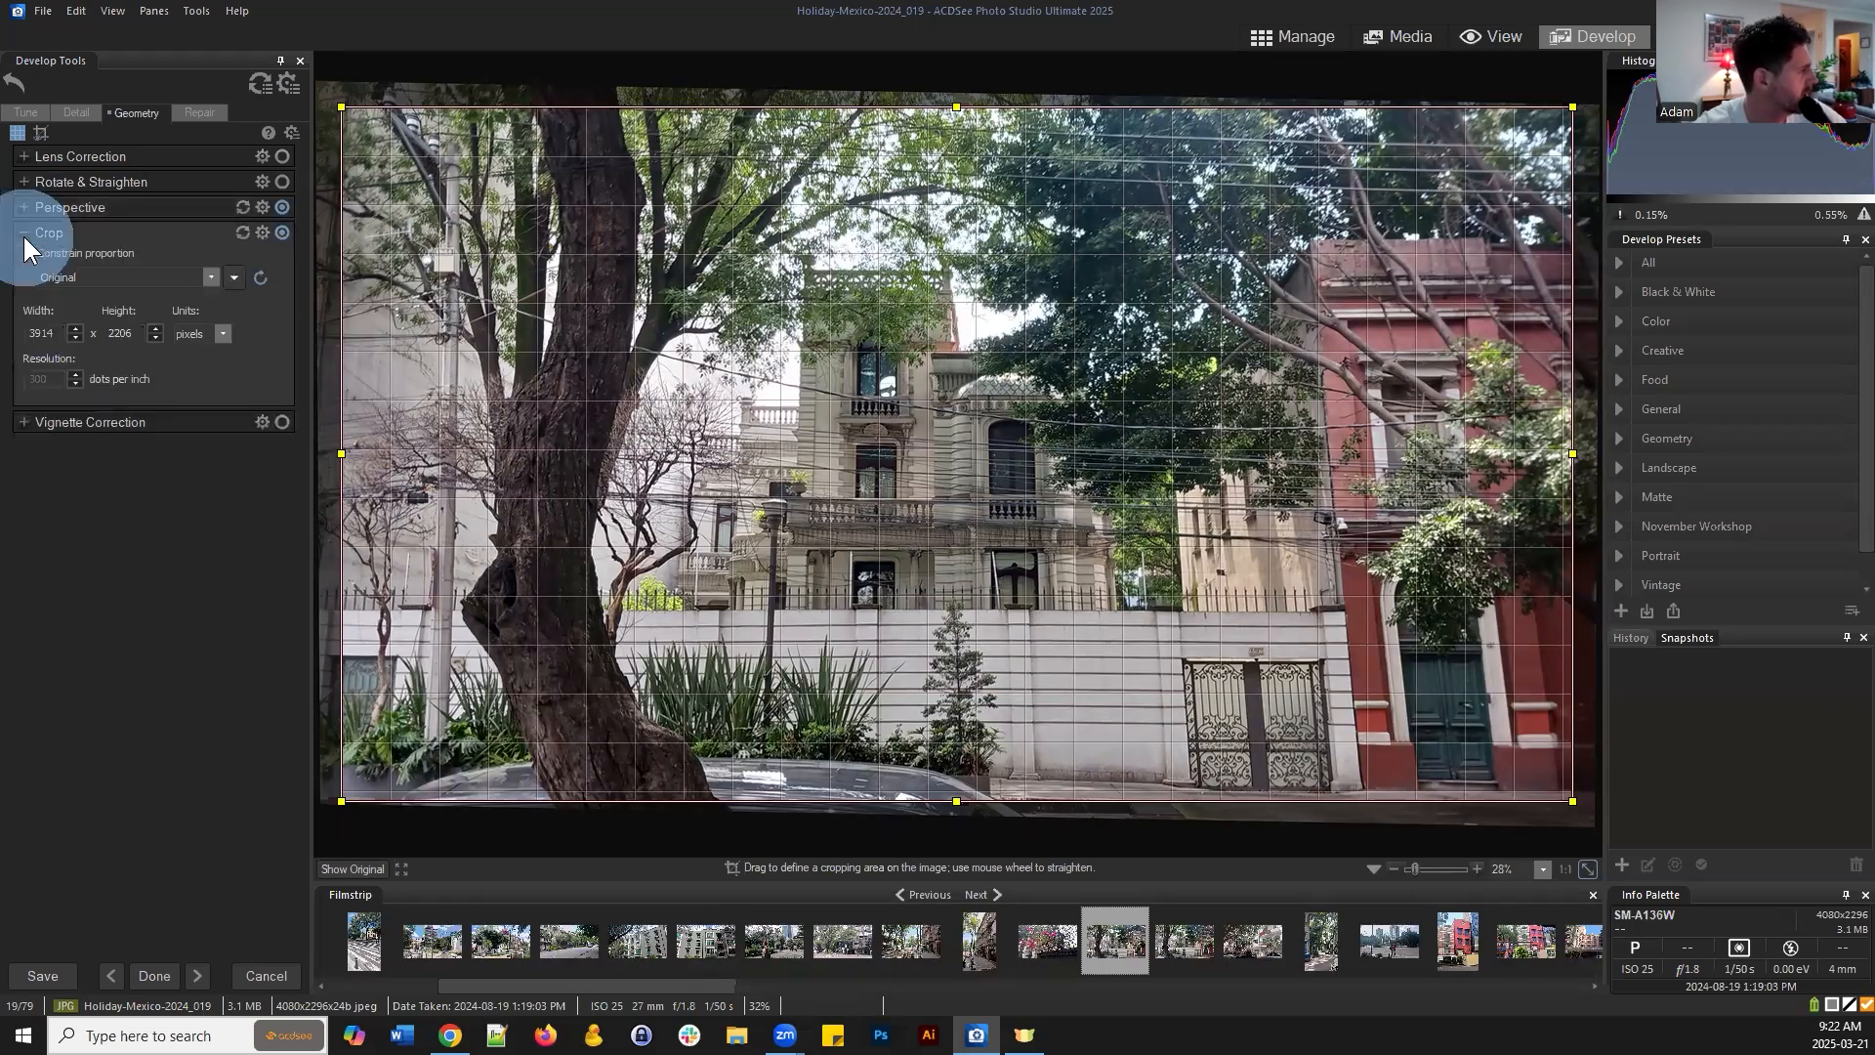
pyautogui.click(192, 687)
pyautogui.click(210, 277)
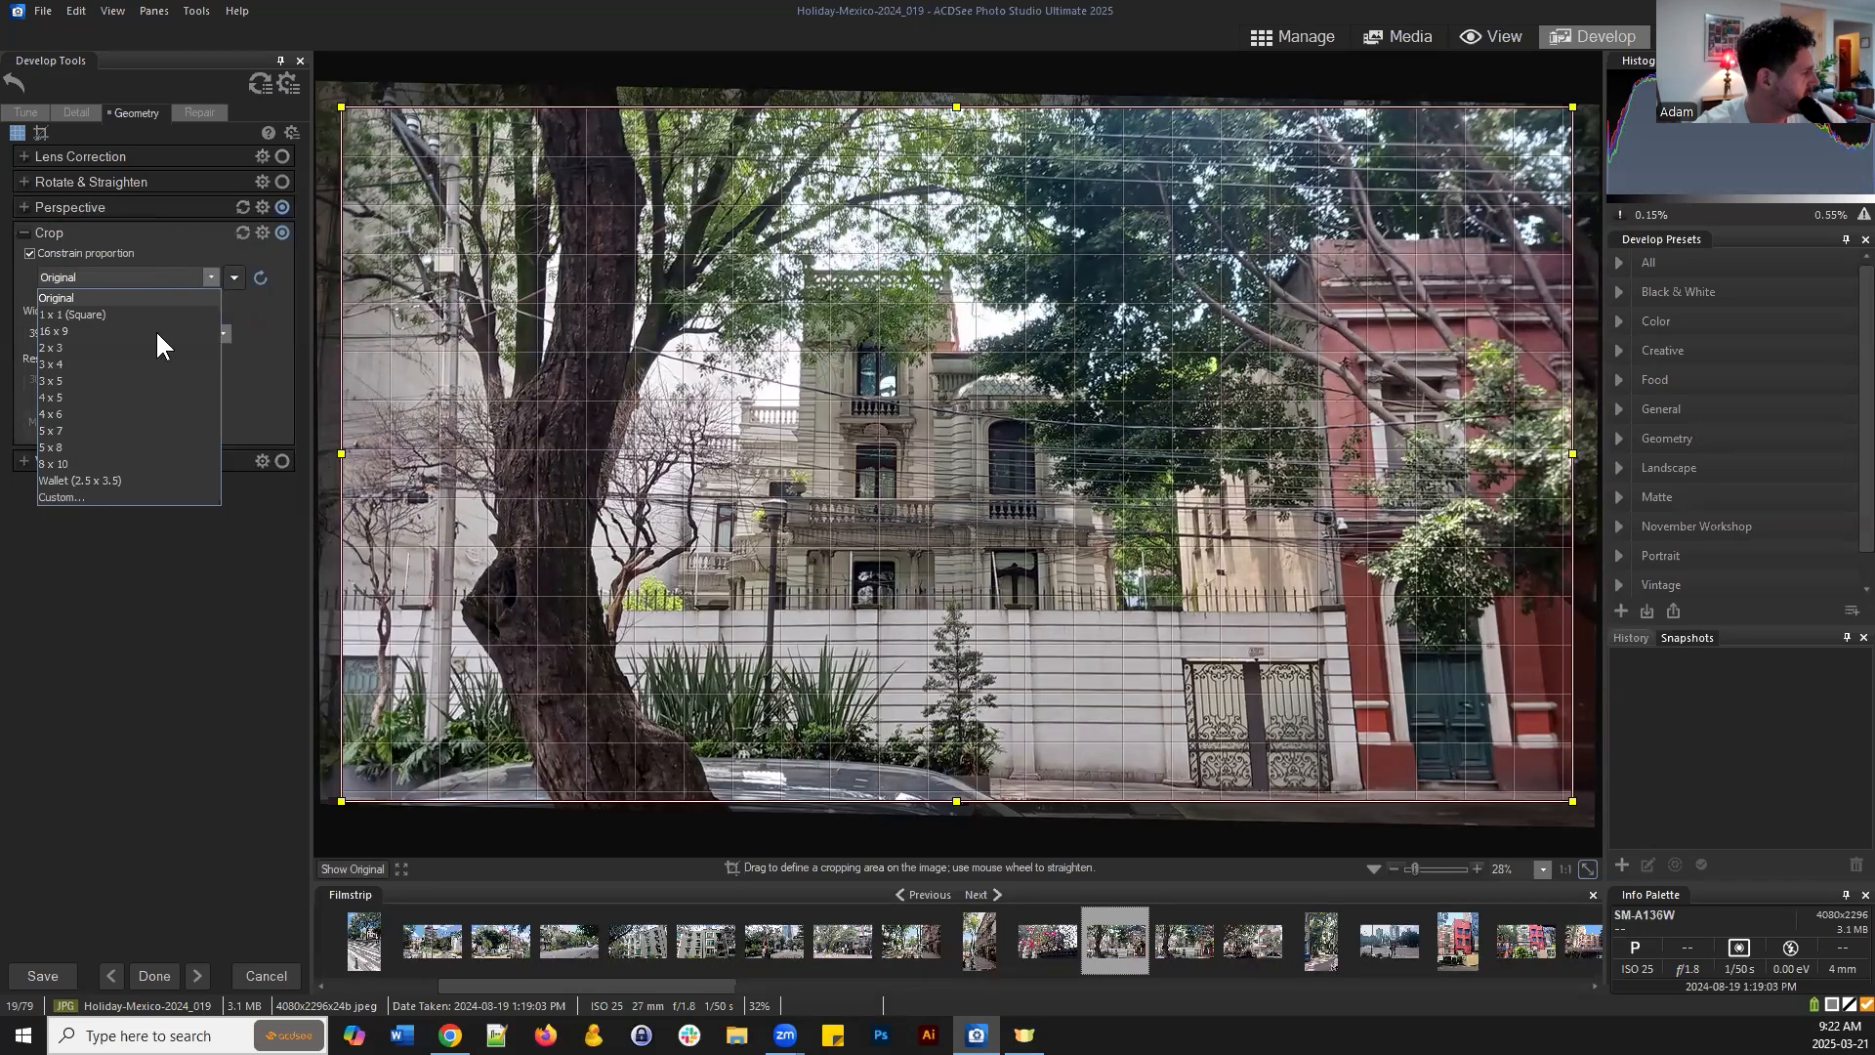
pyautogui.click(266, 308)
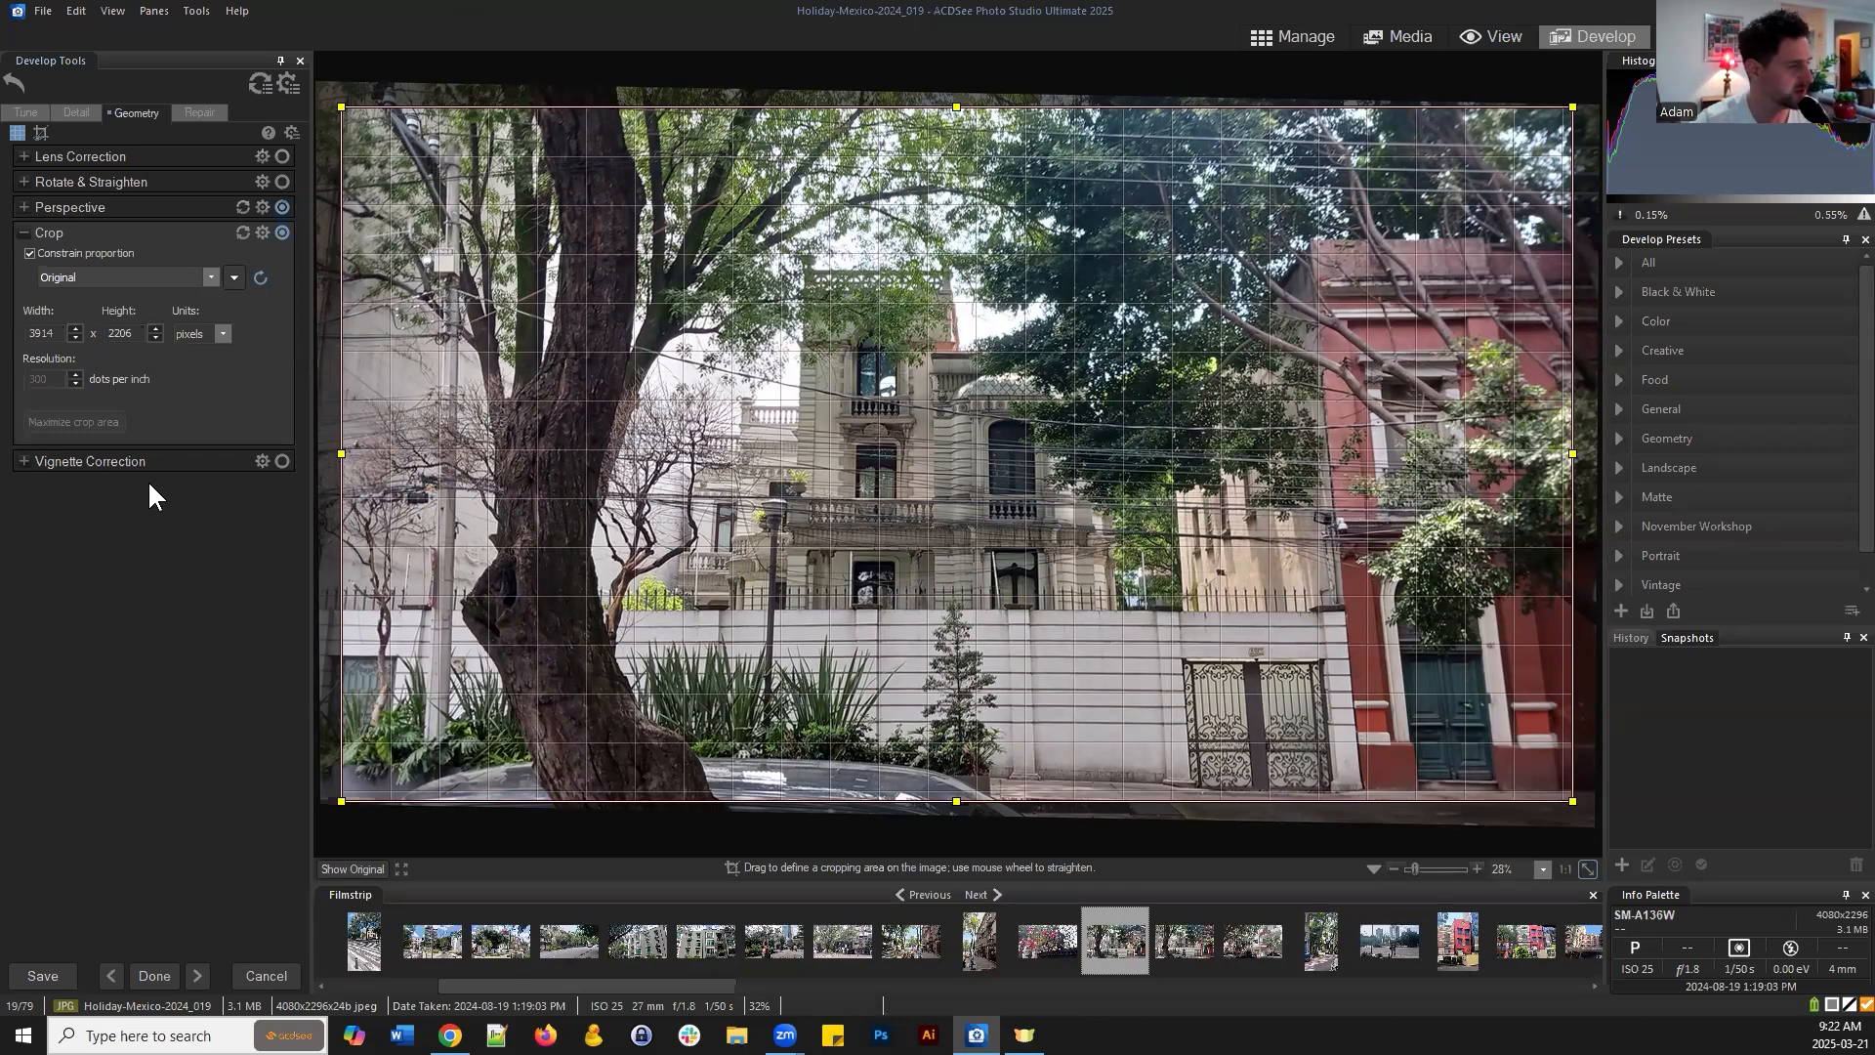
pyautogui.click(93, 200)
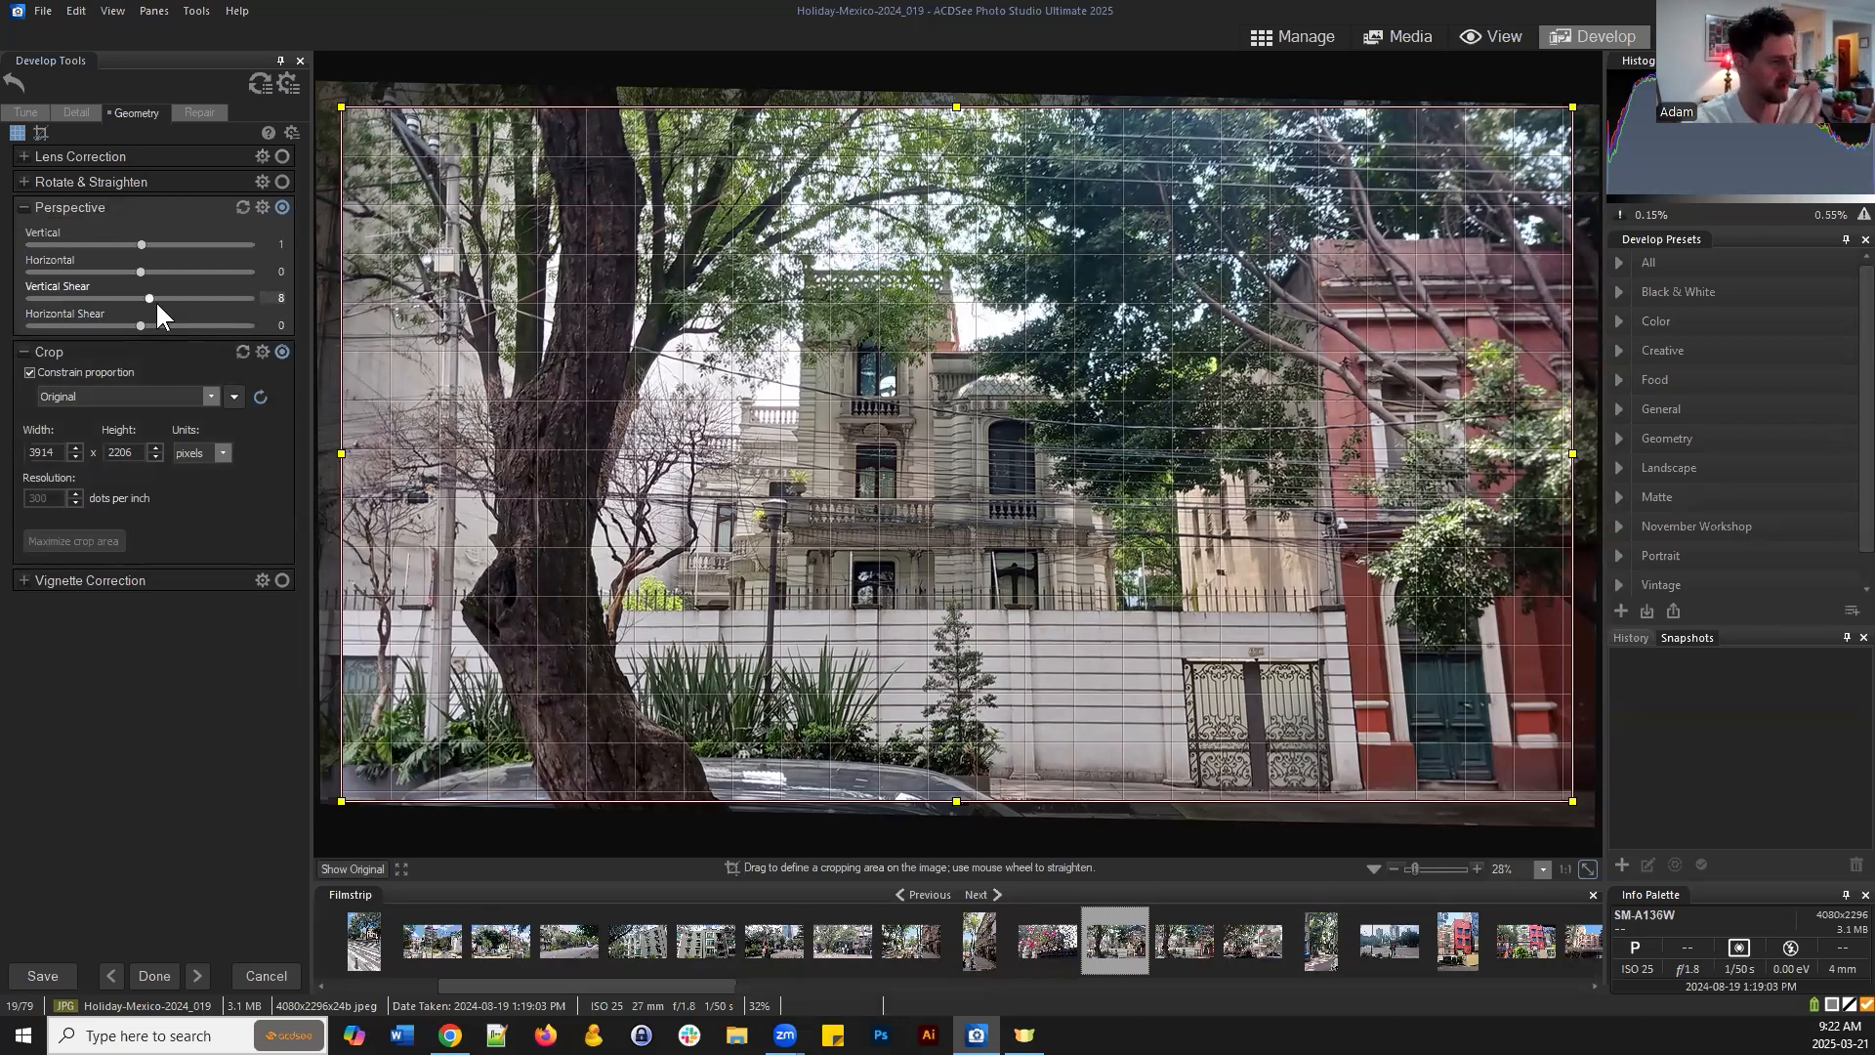
pyautogui.click(39, 207)
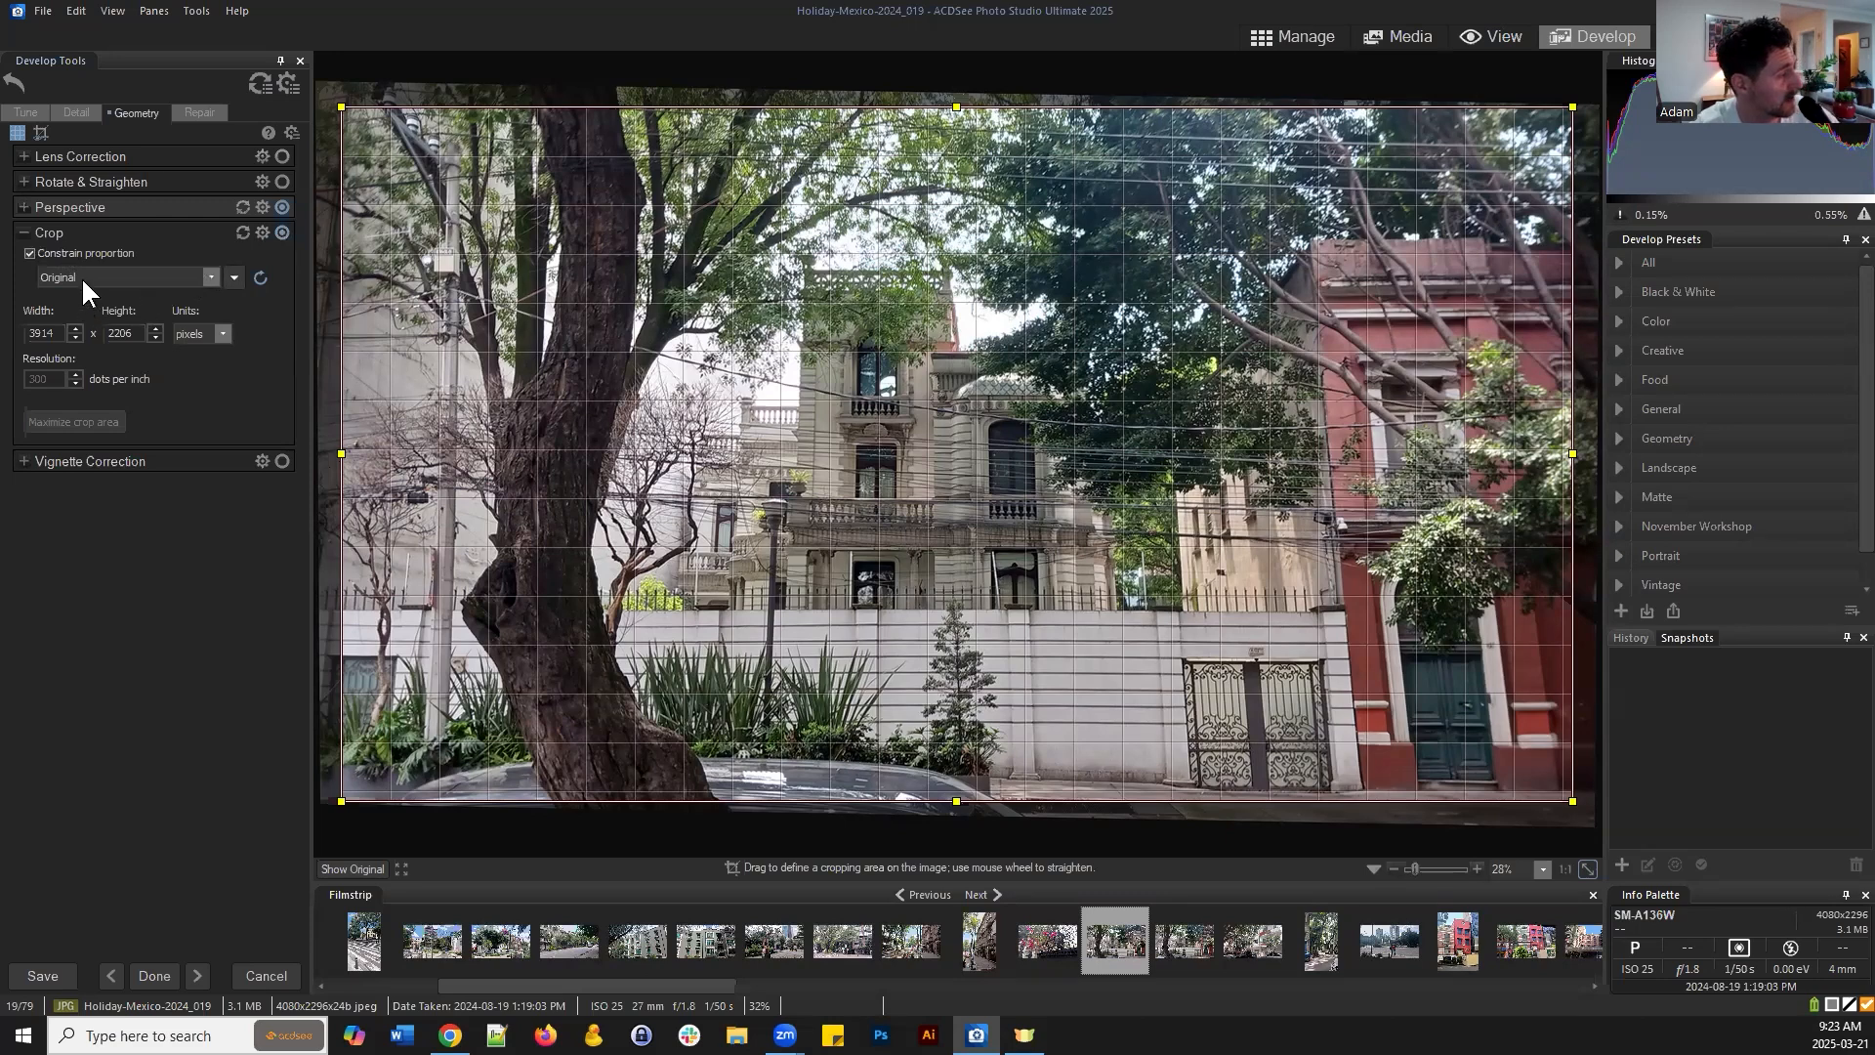
# Constrain the crop area to the 1 x 1 (Square) proportion and view the whole photo around it
pyautogui.click(208, 276)
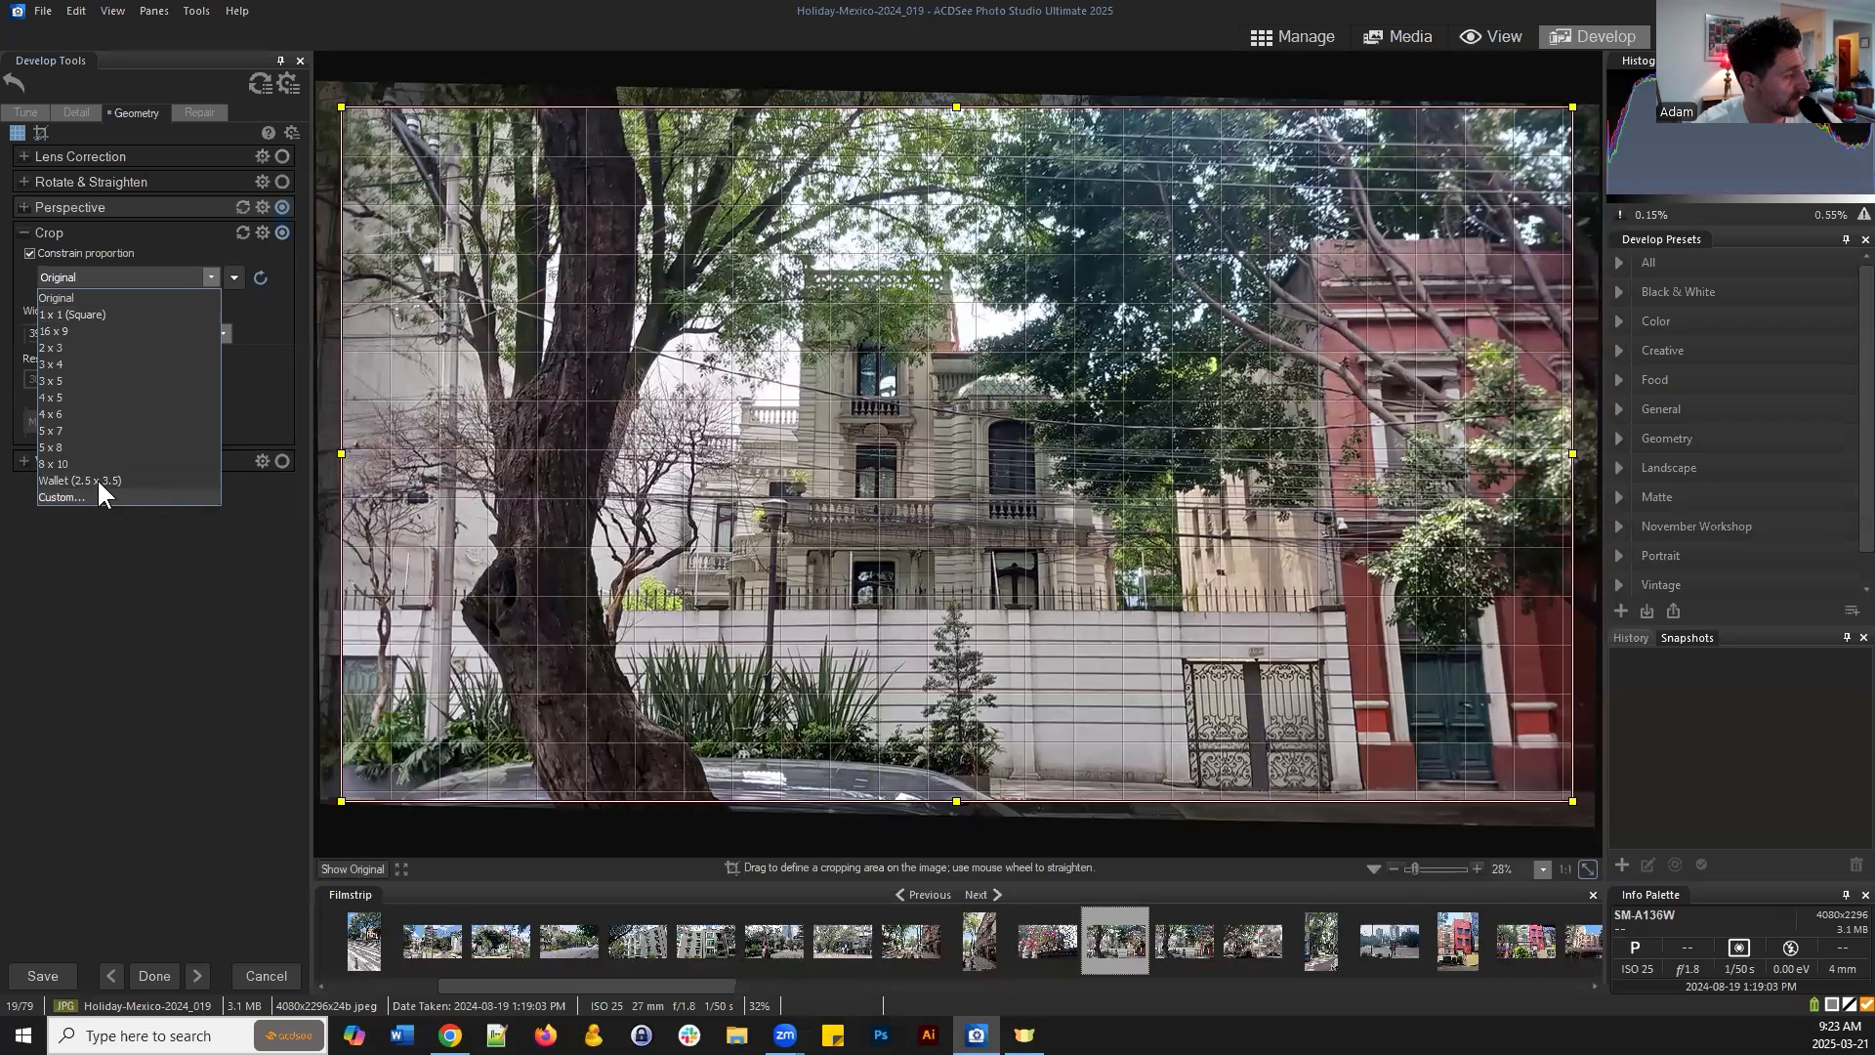
pyautogui.click(79, 315)
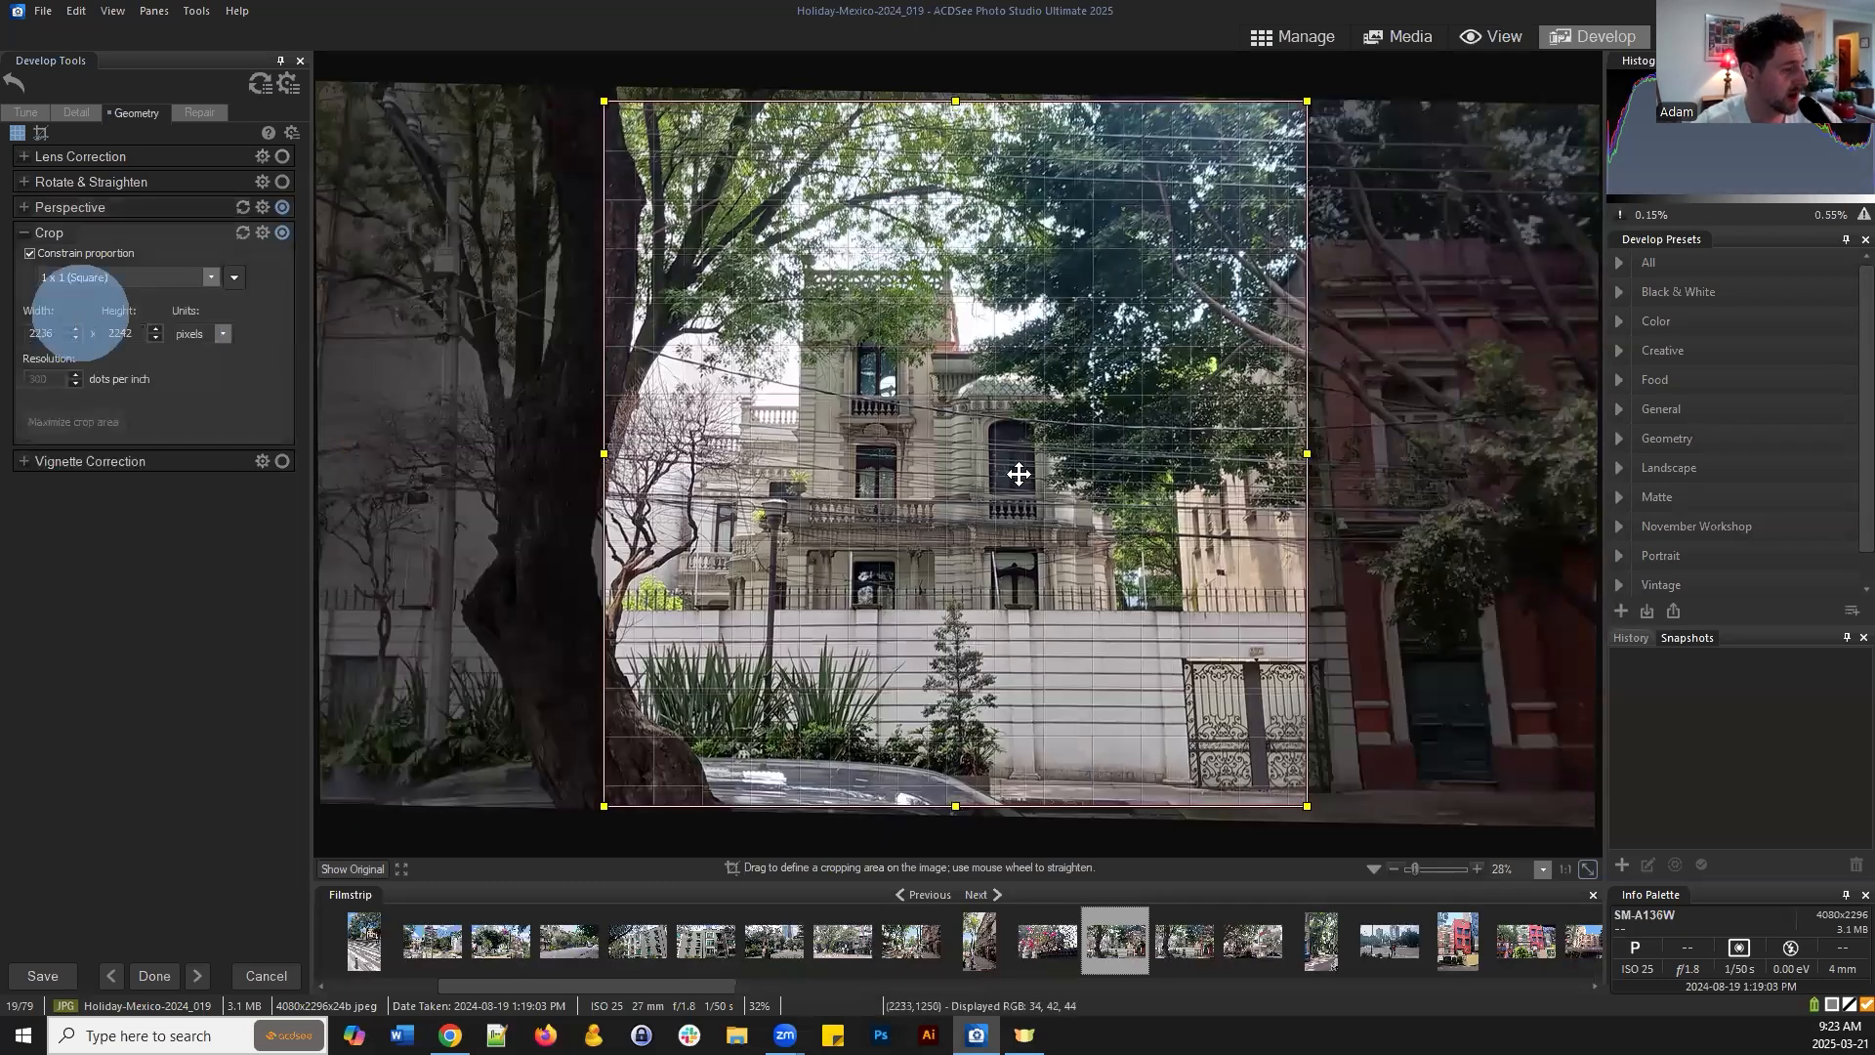
pyautogui.click(1393, 868)
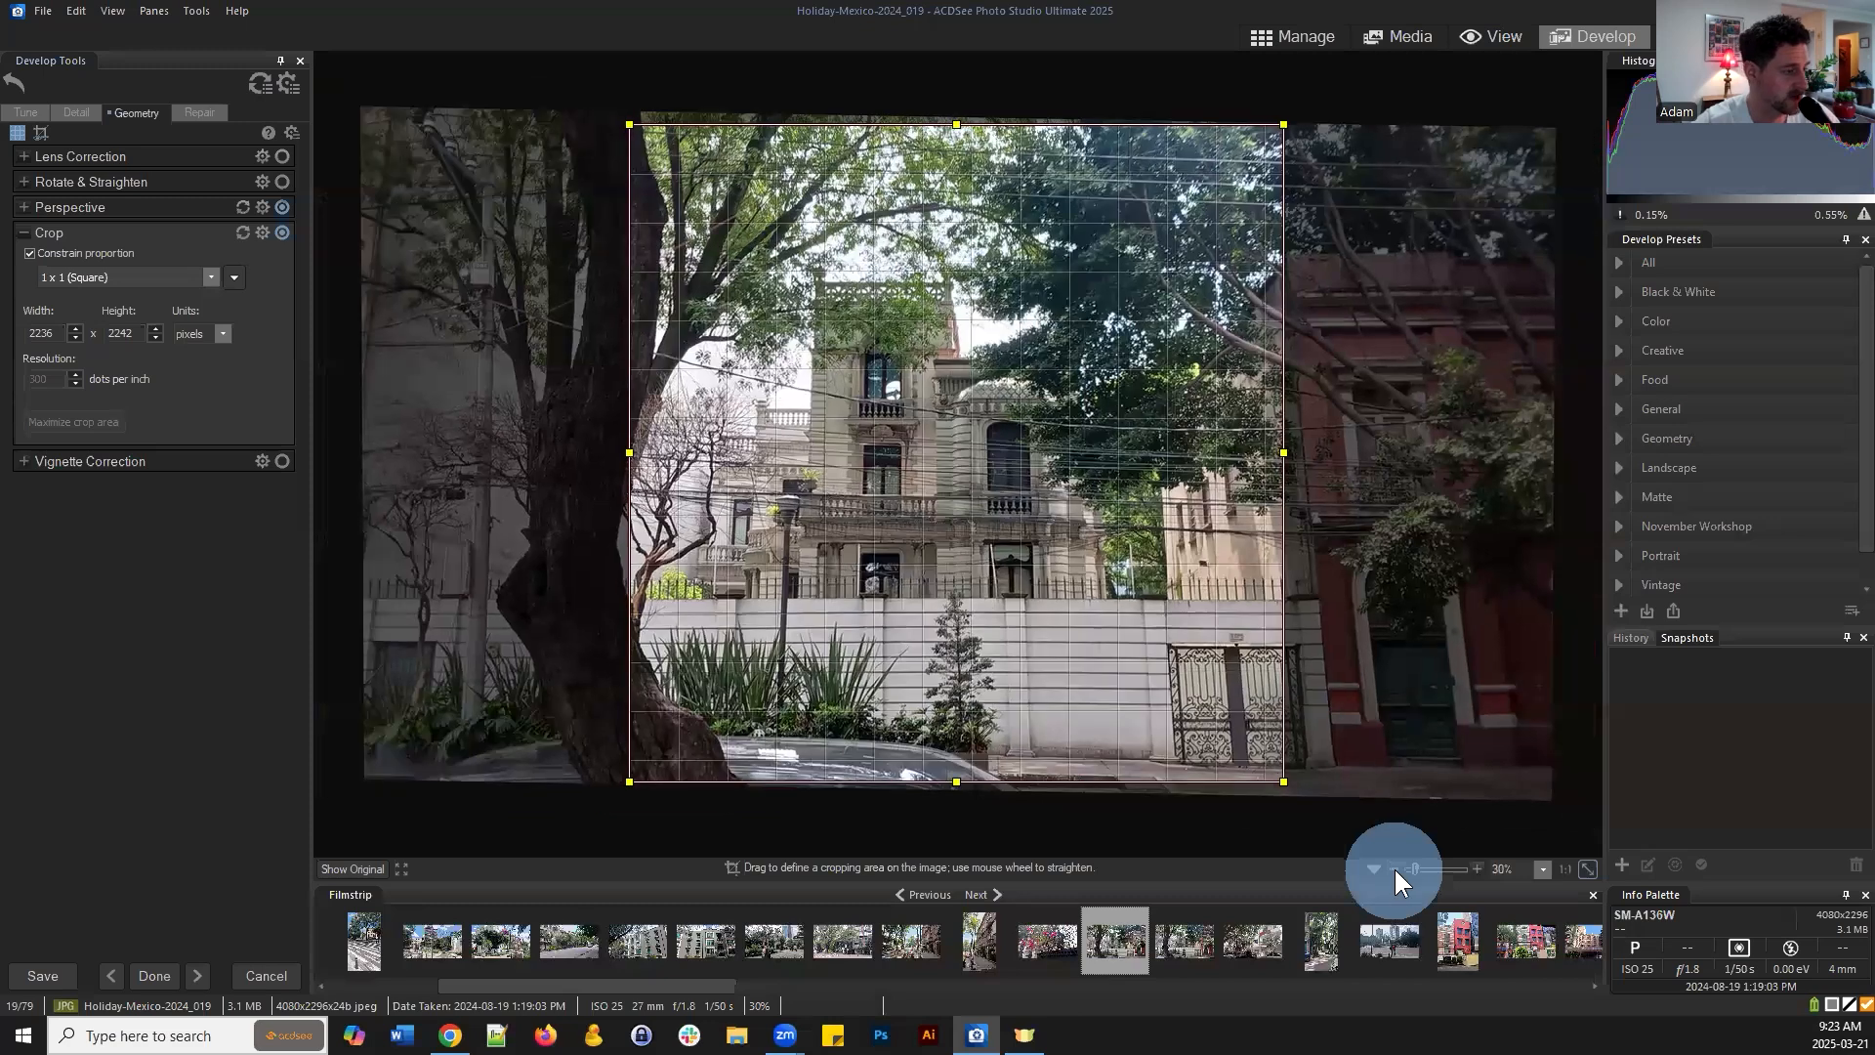
pyautogui.click(1395, 869)
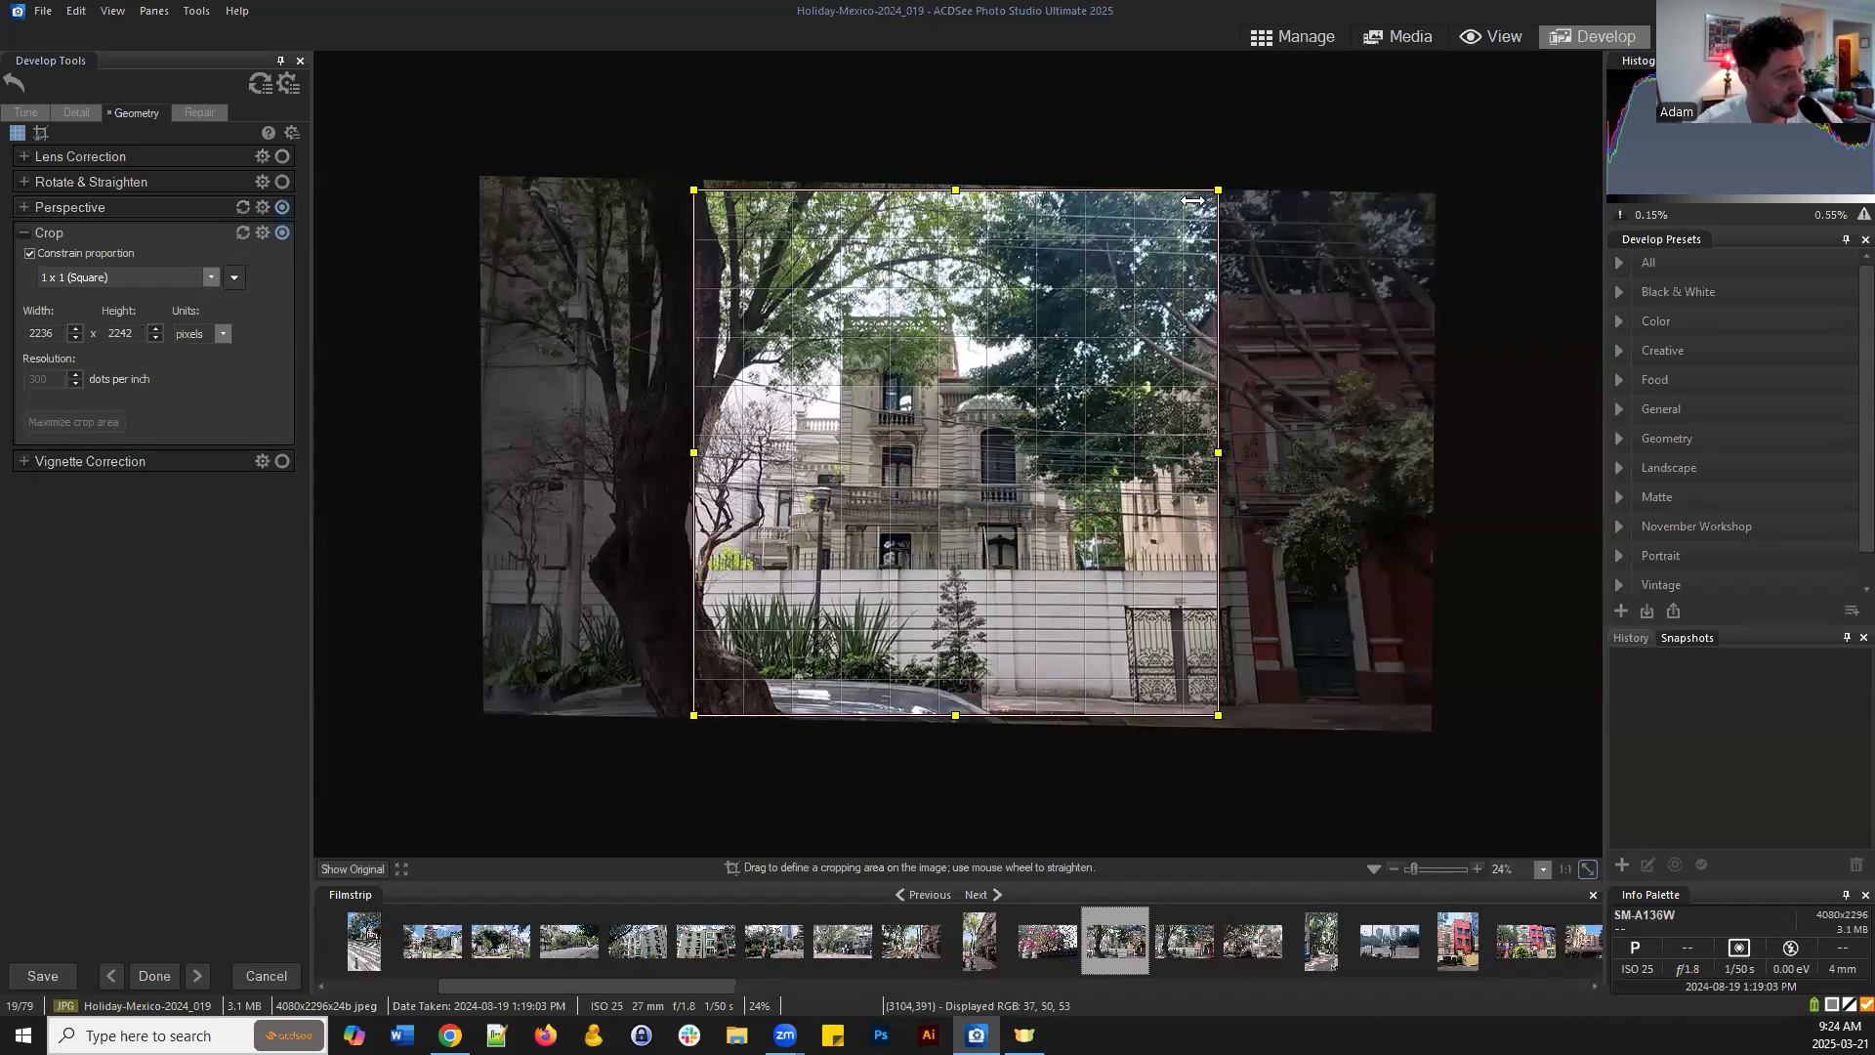
# Try the 2 x 3 crop proportion, and switch the crop area to 16 x 9
pyautogui.click(210, 277)
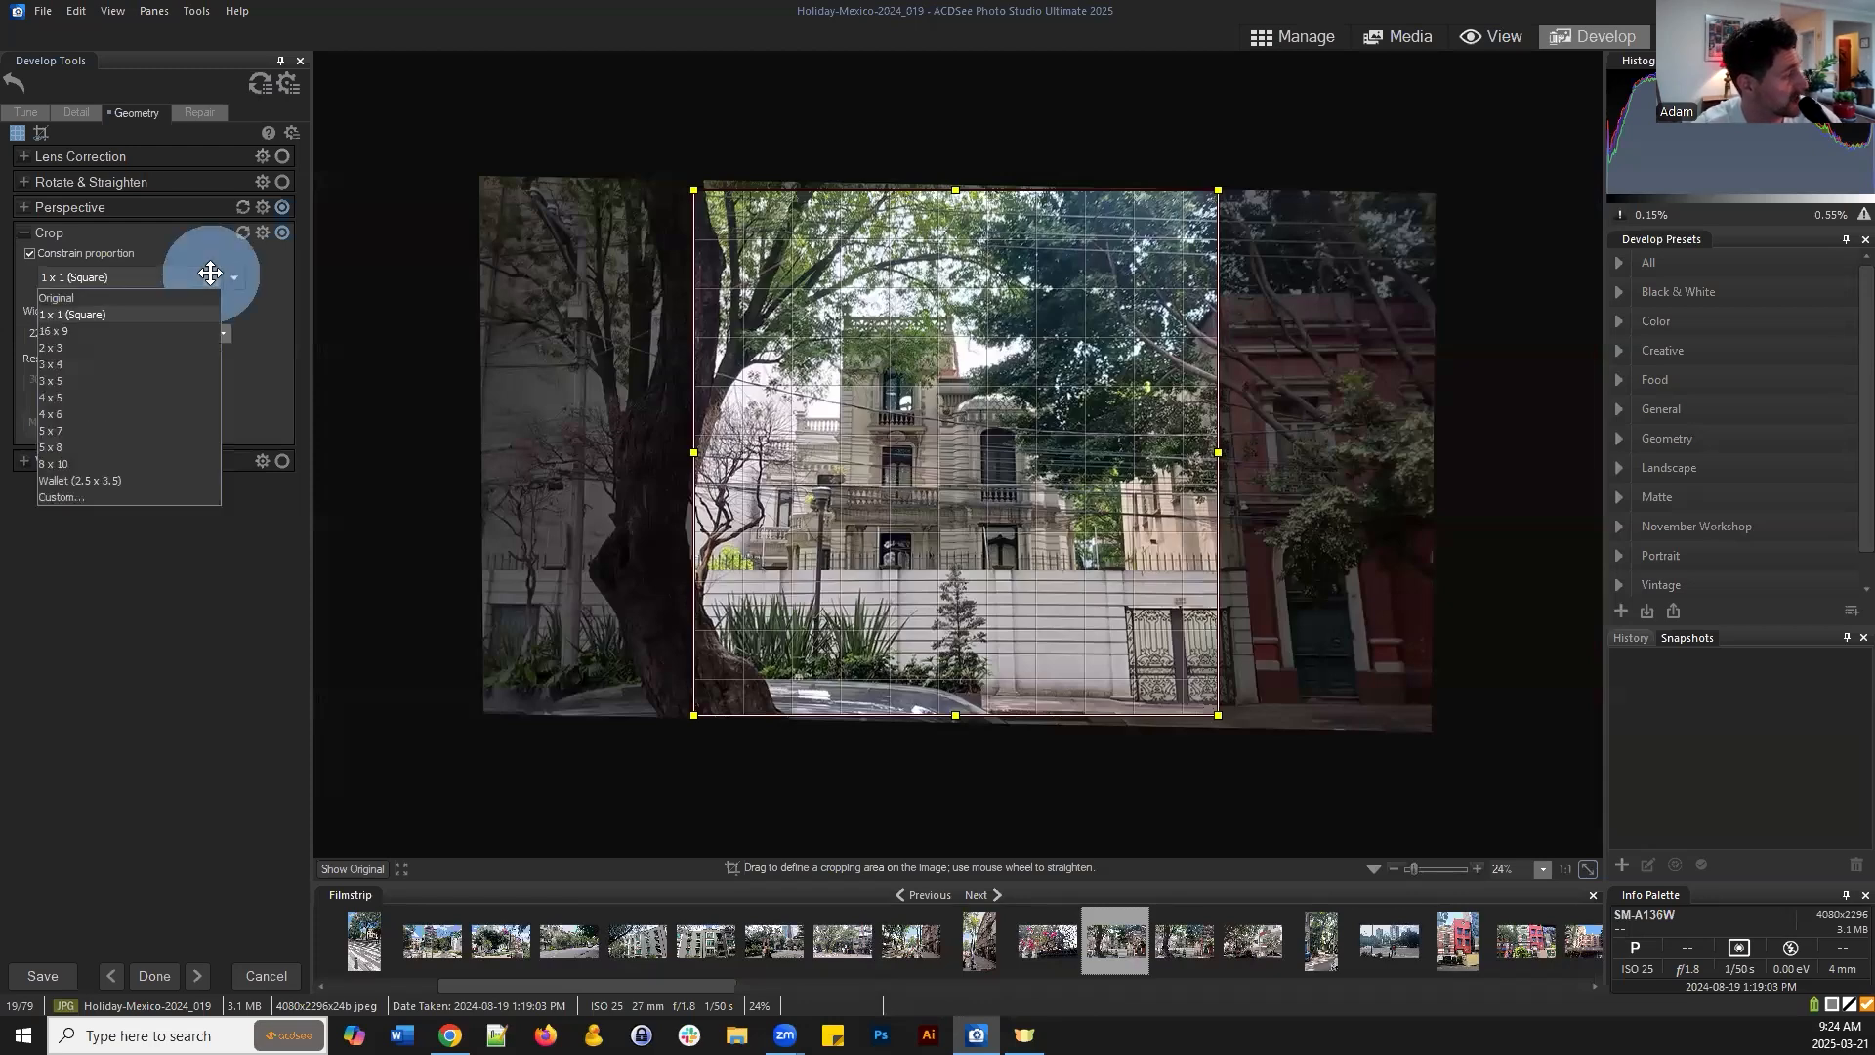
pyautogui.click(89, 348)
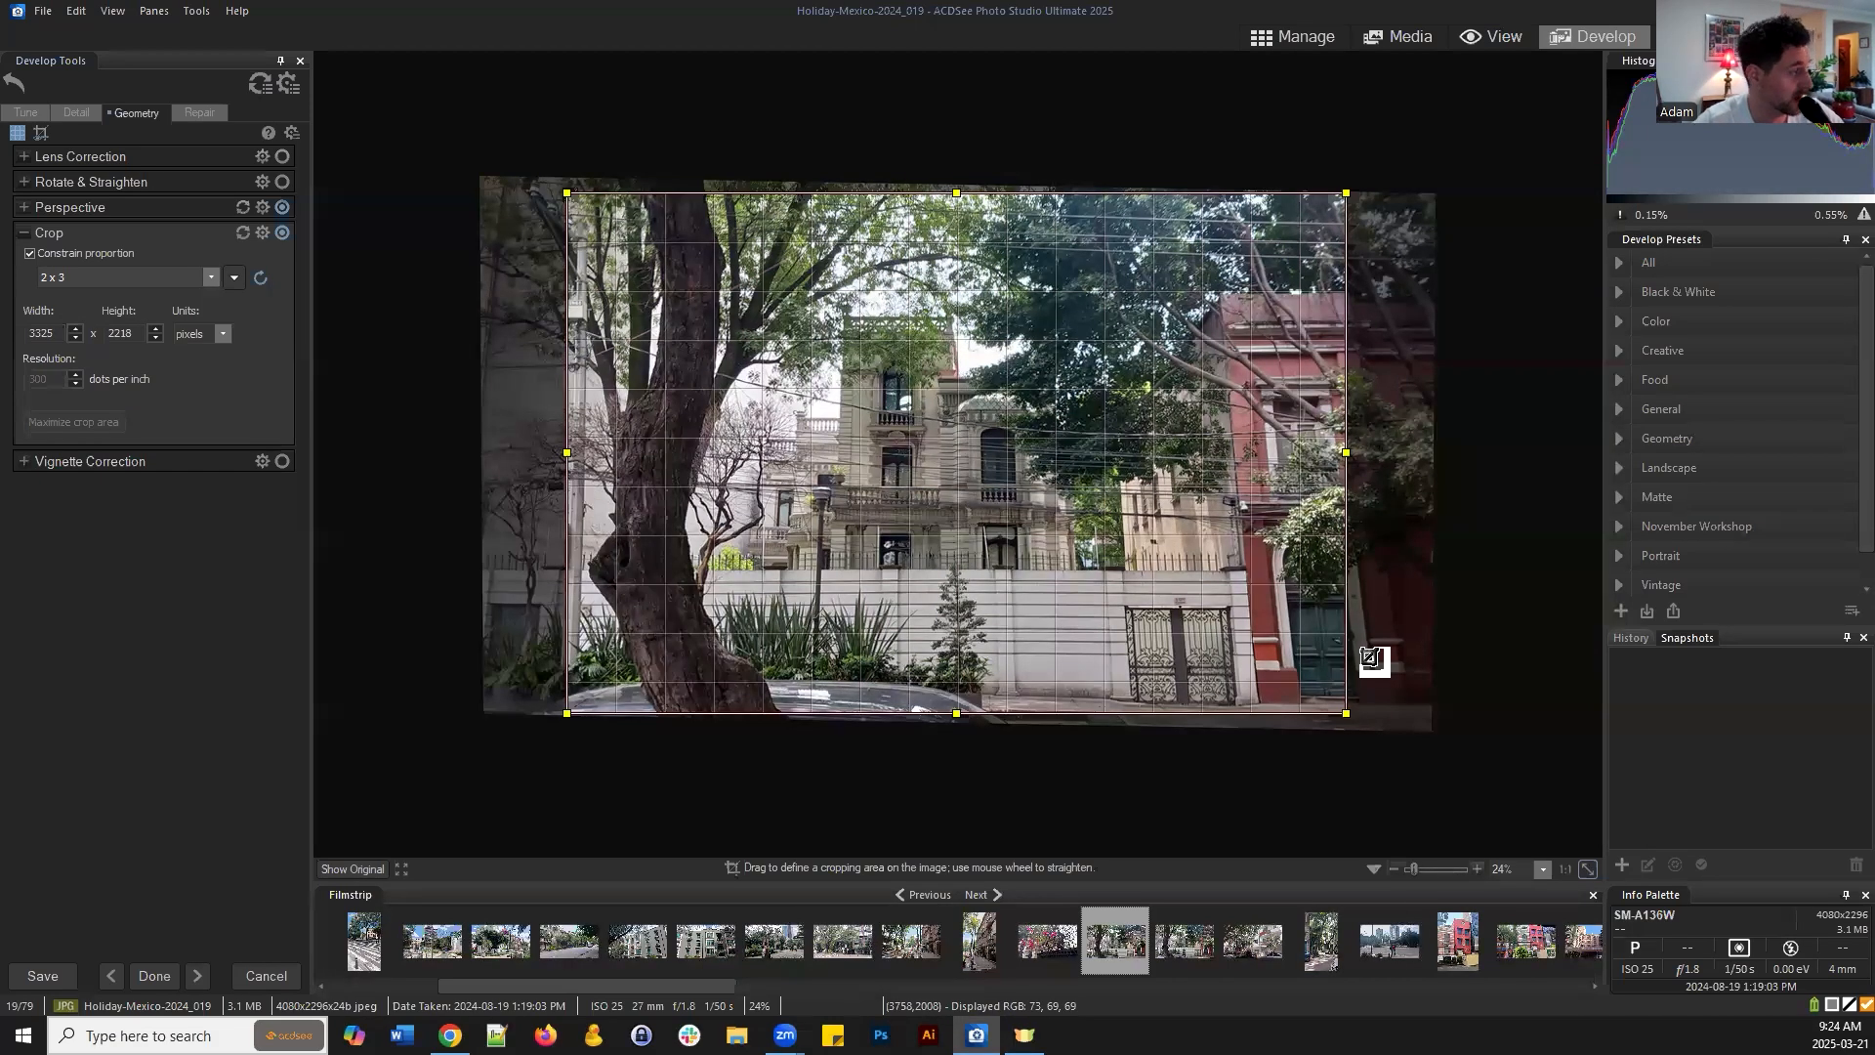
pyautogui.click(89, 276)
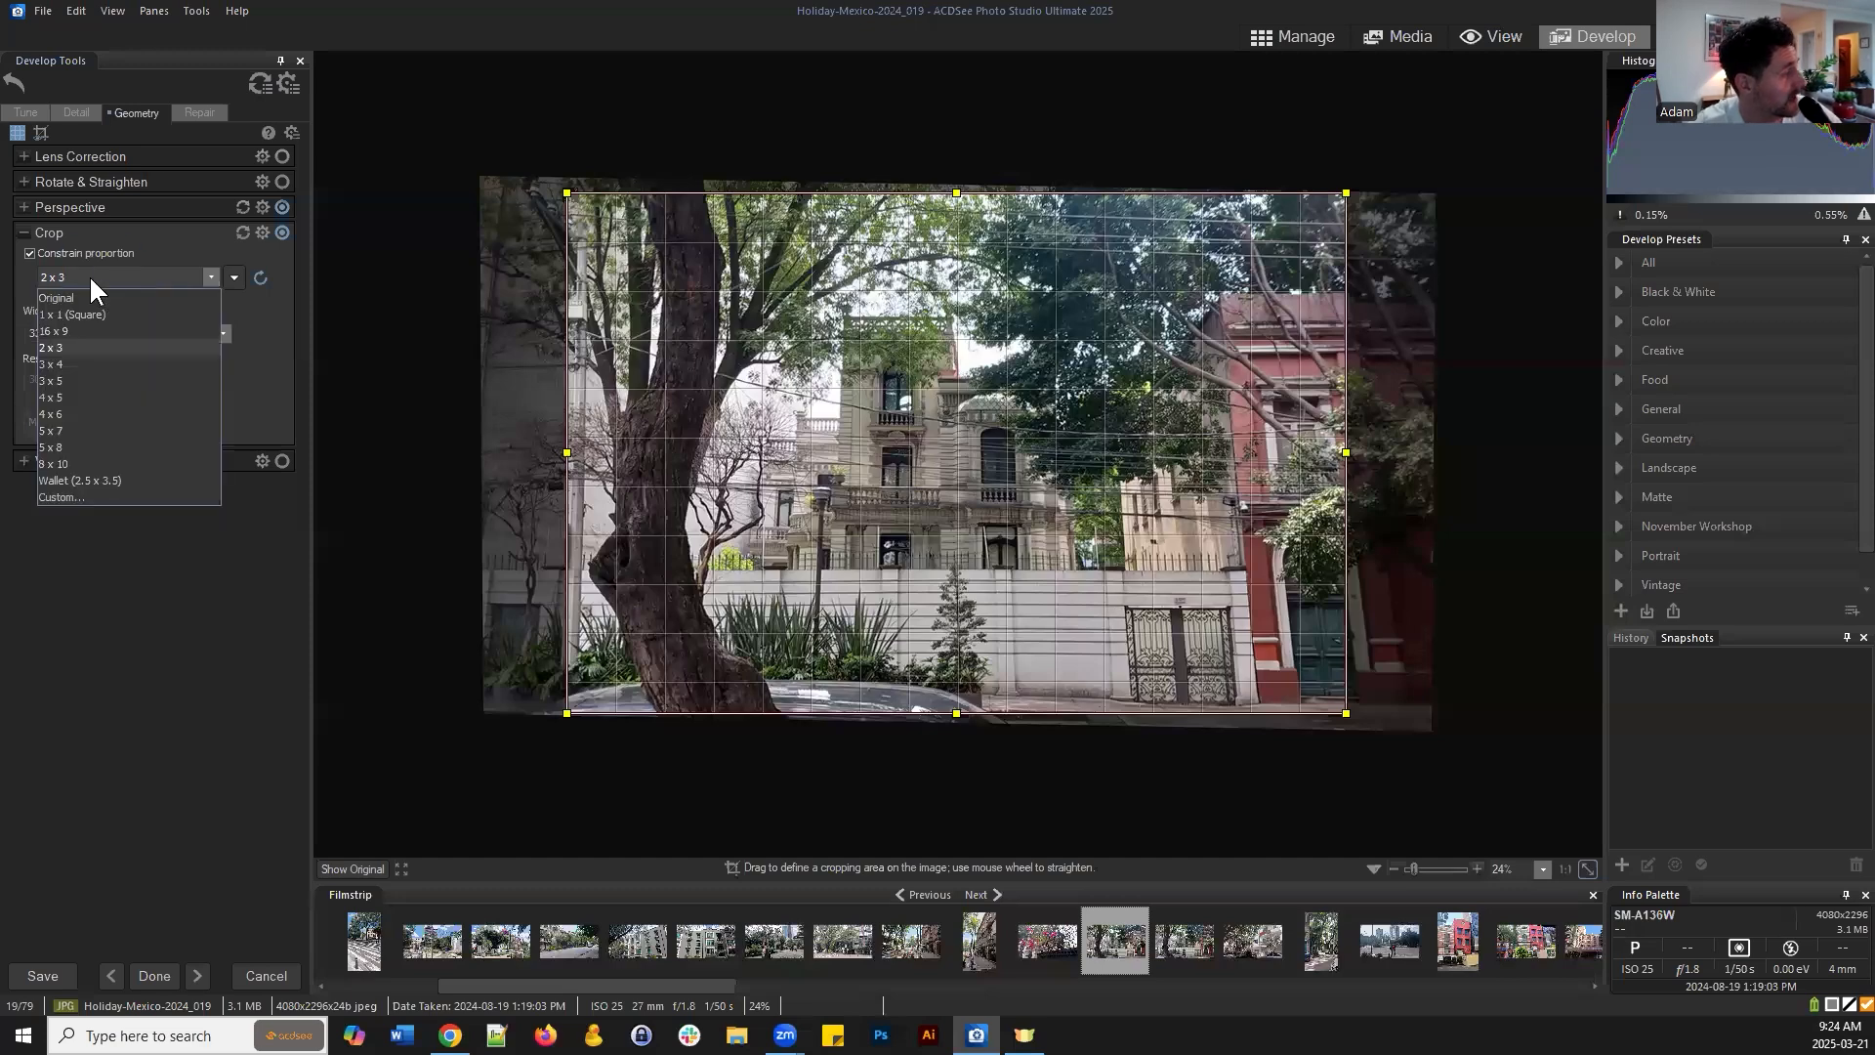
pyautogui.click(49, 330)
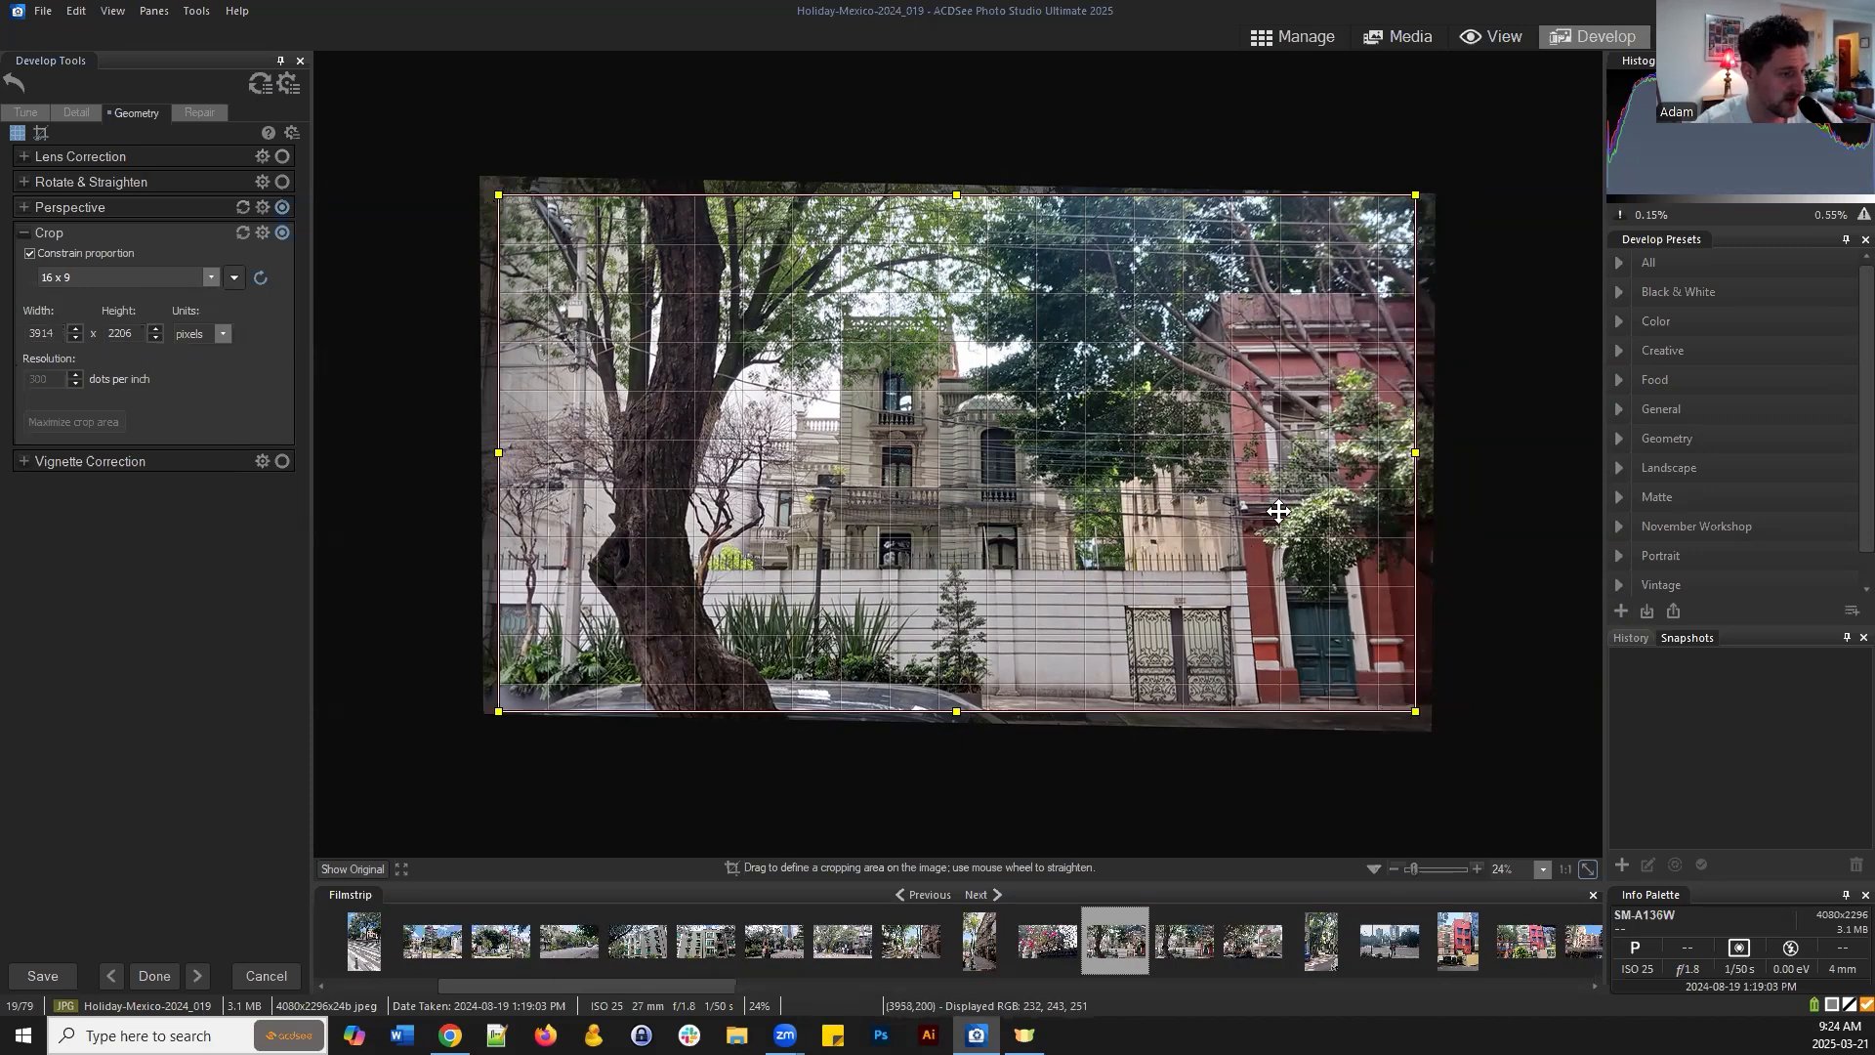
# Shrink the 16 x 9 crop area to about 3440 x 1935 pixels and reposition it over the middle of the photo
pyautogui.moveTo(1411, 192); pyautogui.dragTo(1276, 280)
pyautogui.moveTo(1110, 431); pyautogui.dragTo(1162, 458)
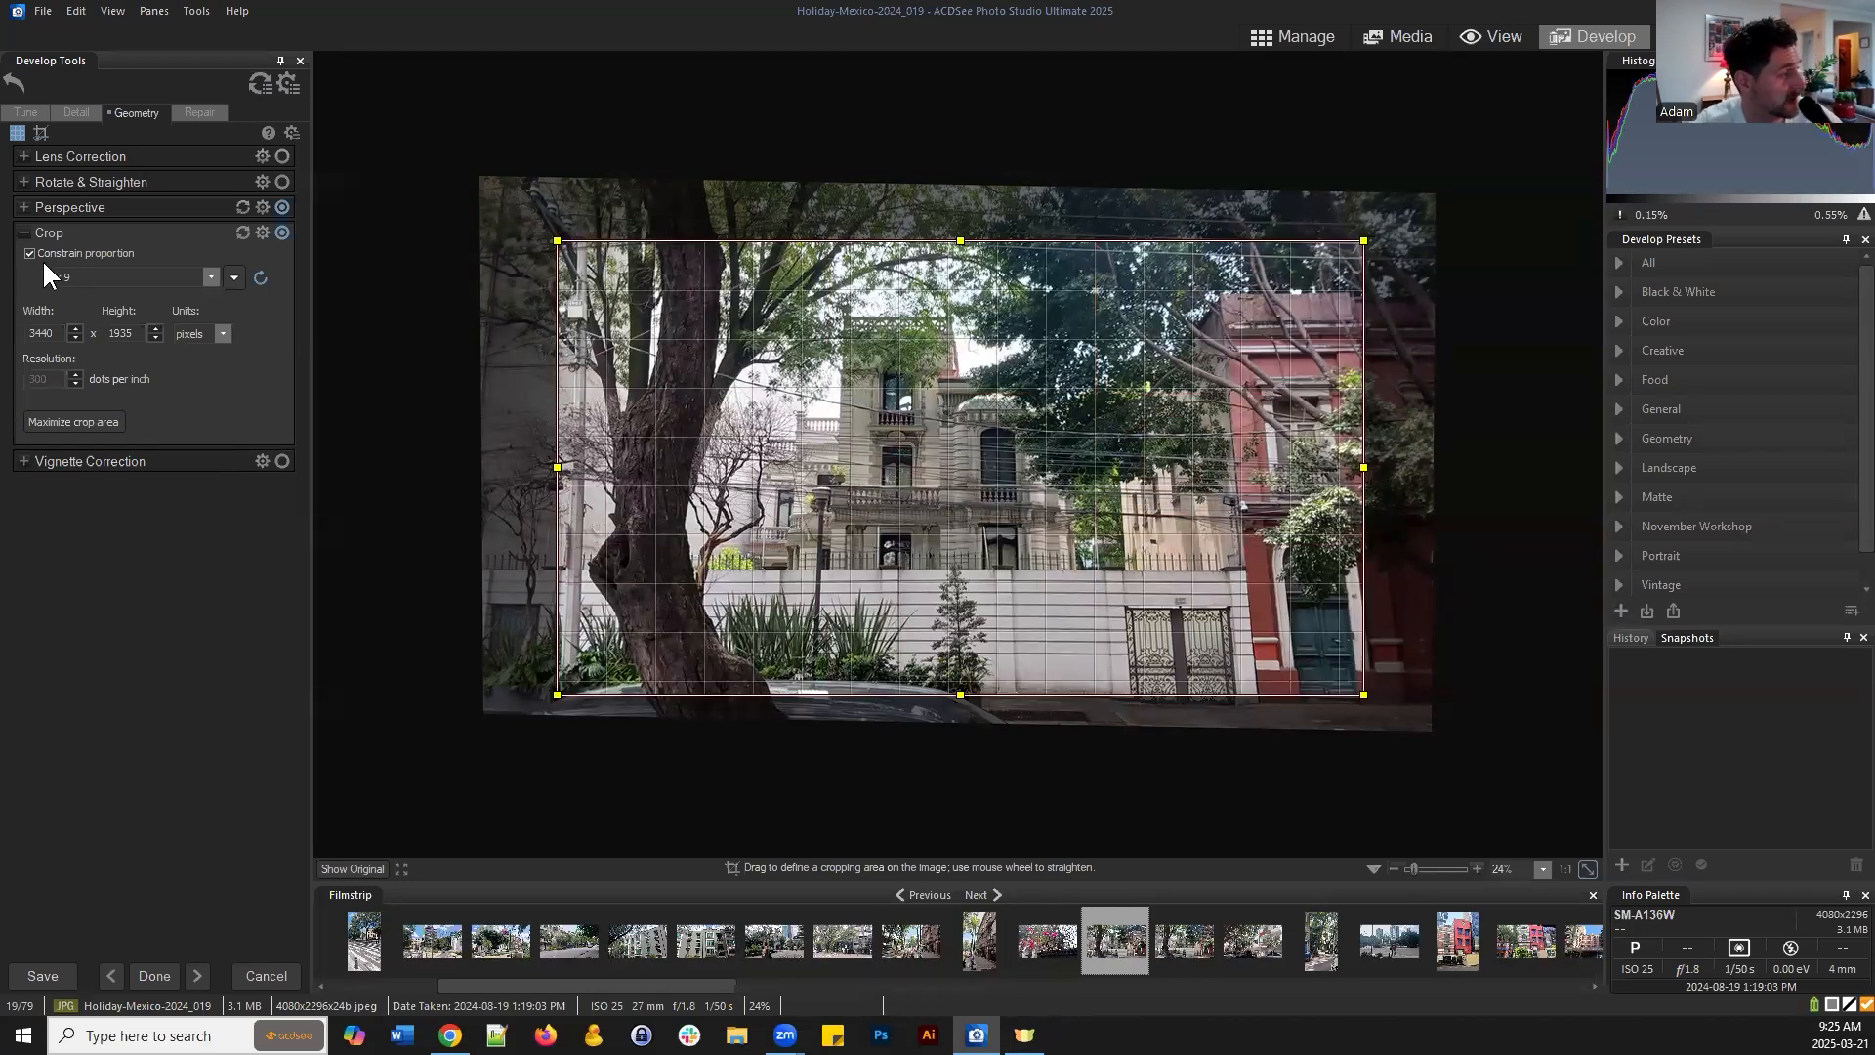
pyautogui.click(119, 277)
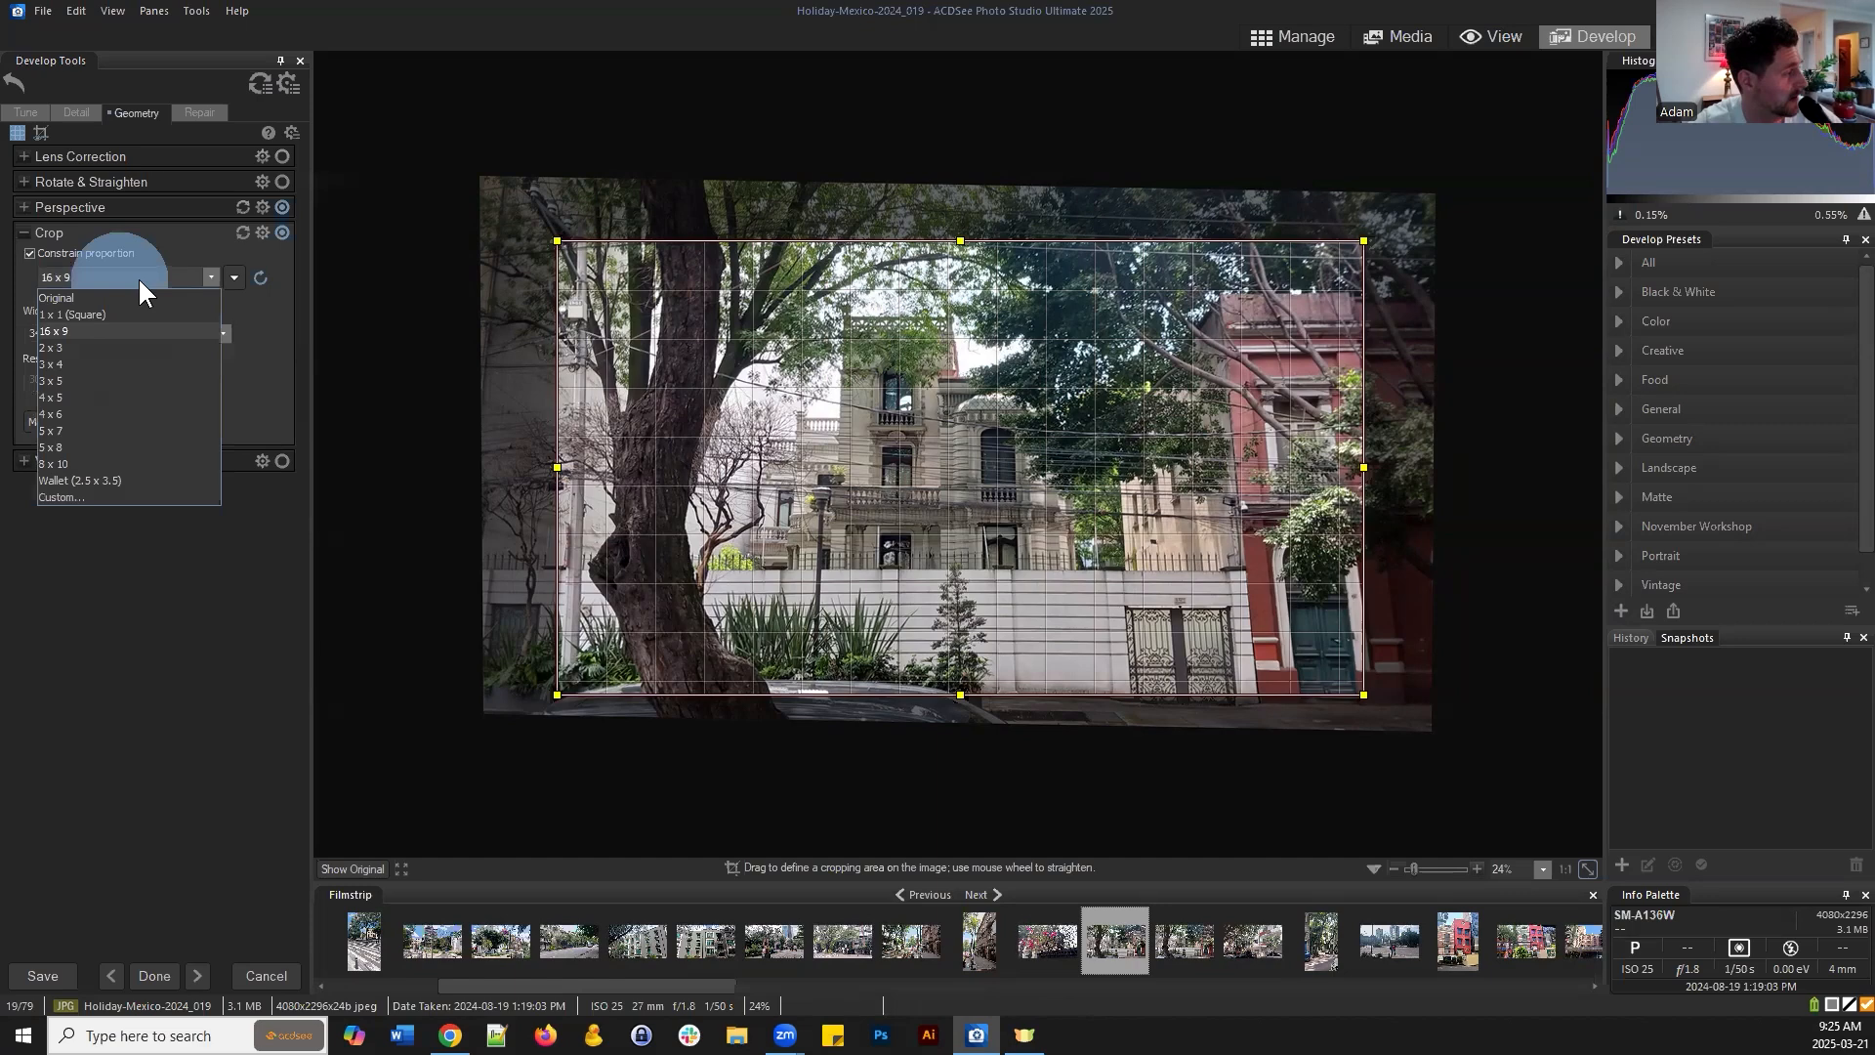
pyautogui.click(67, 332)
pyautogui.click(210, 277)
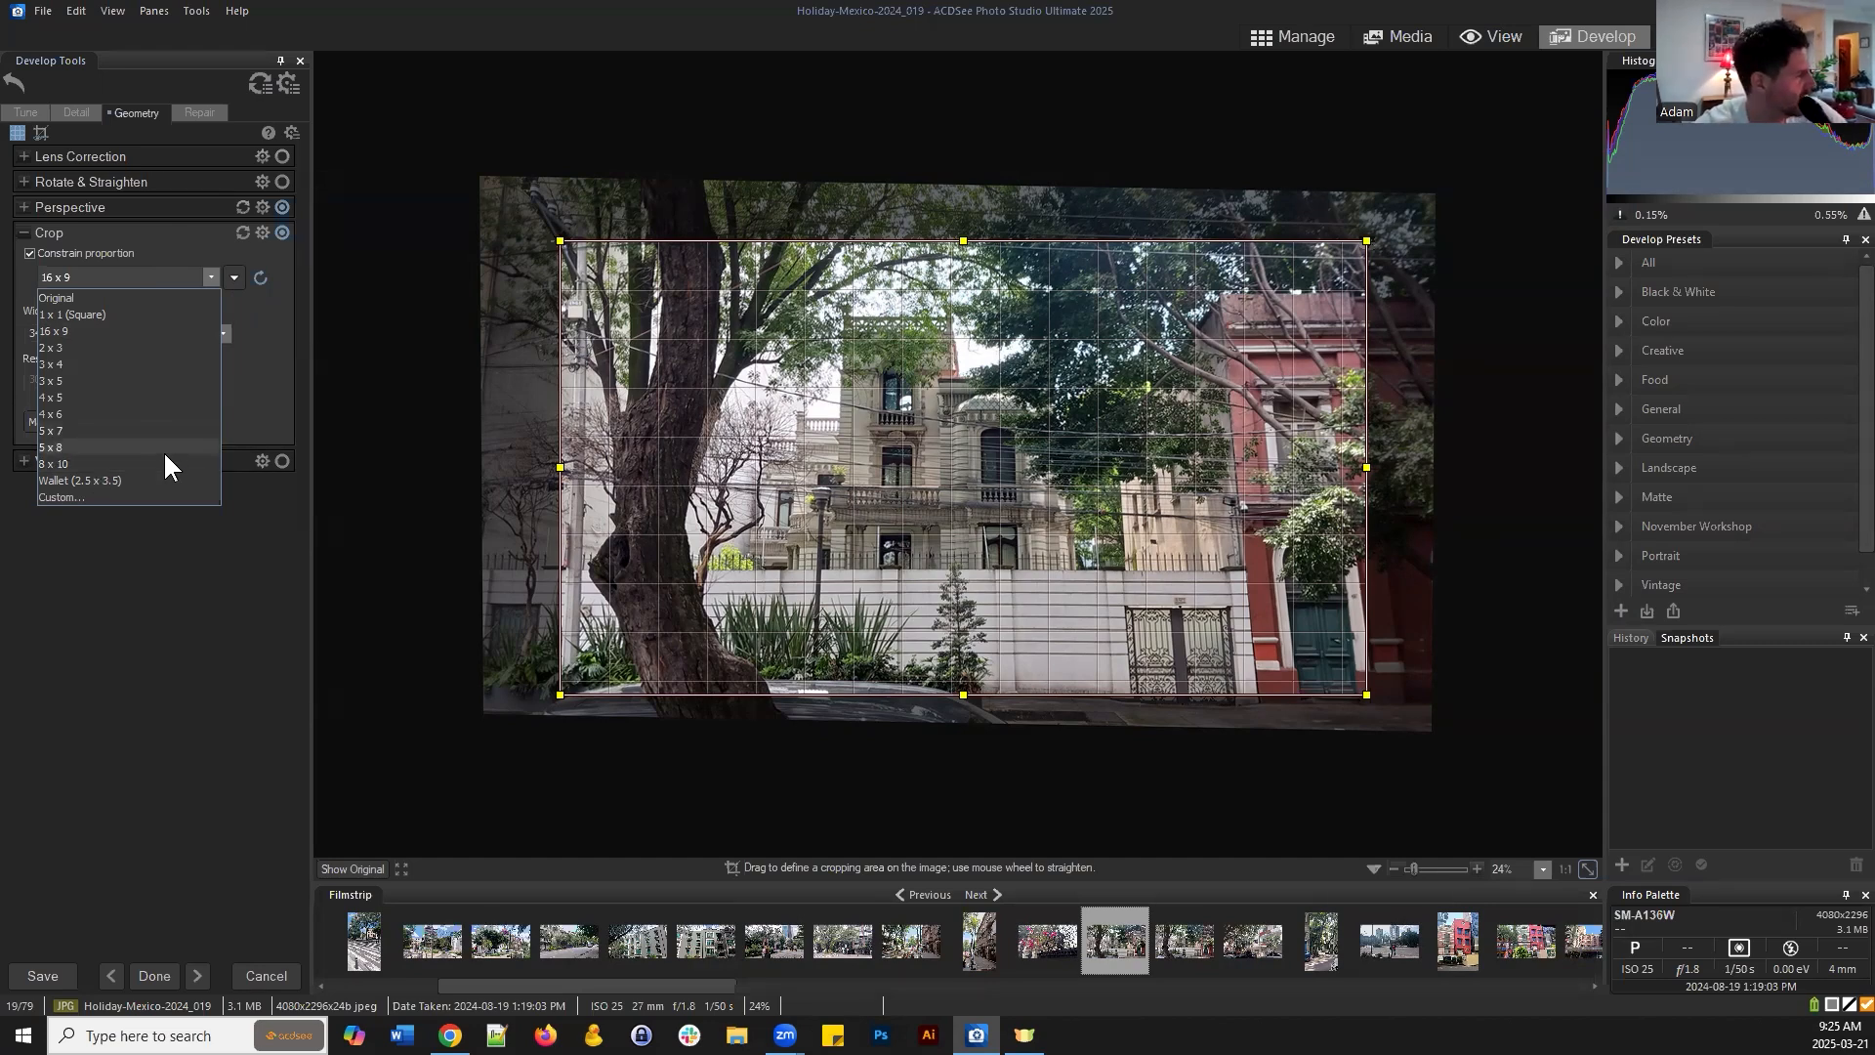
pyautogui.click(266, 345)
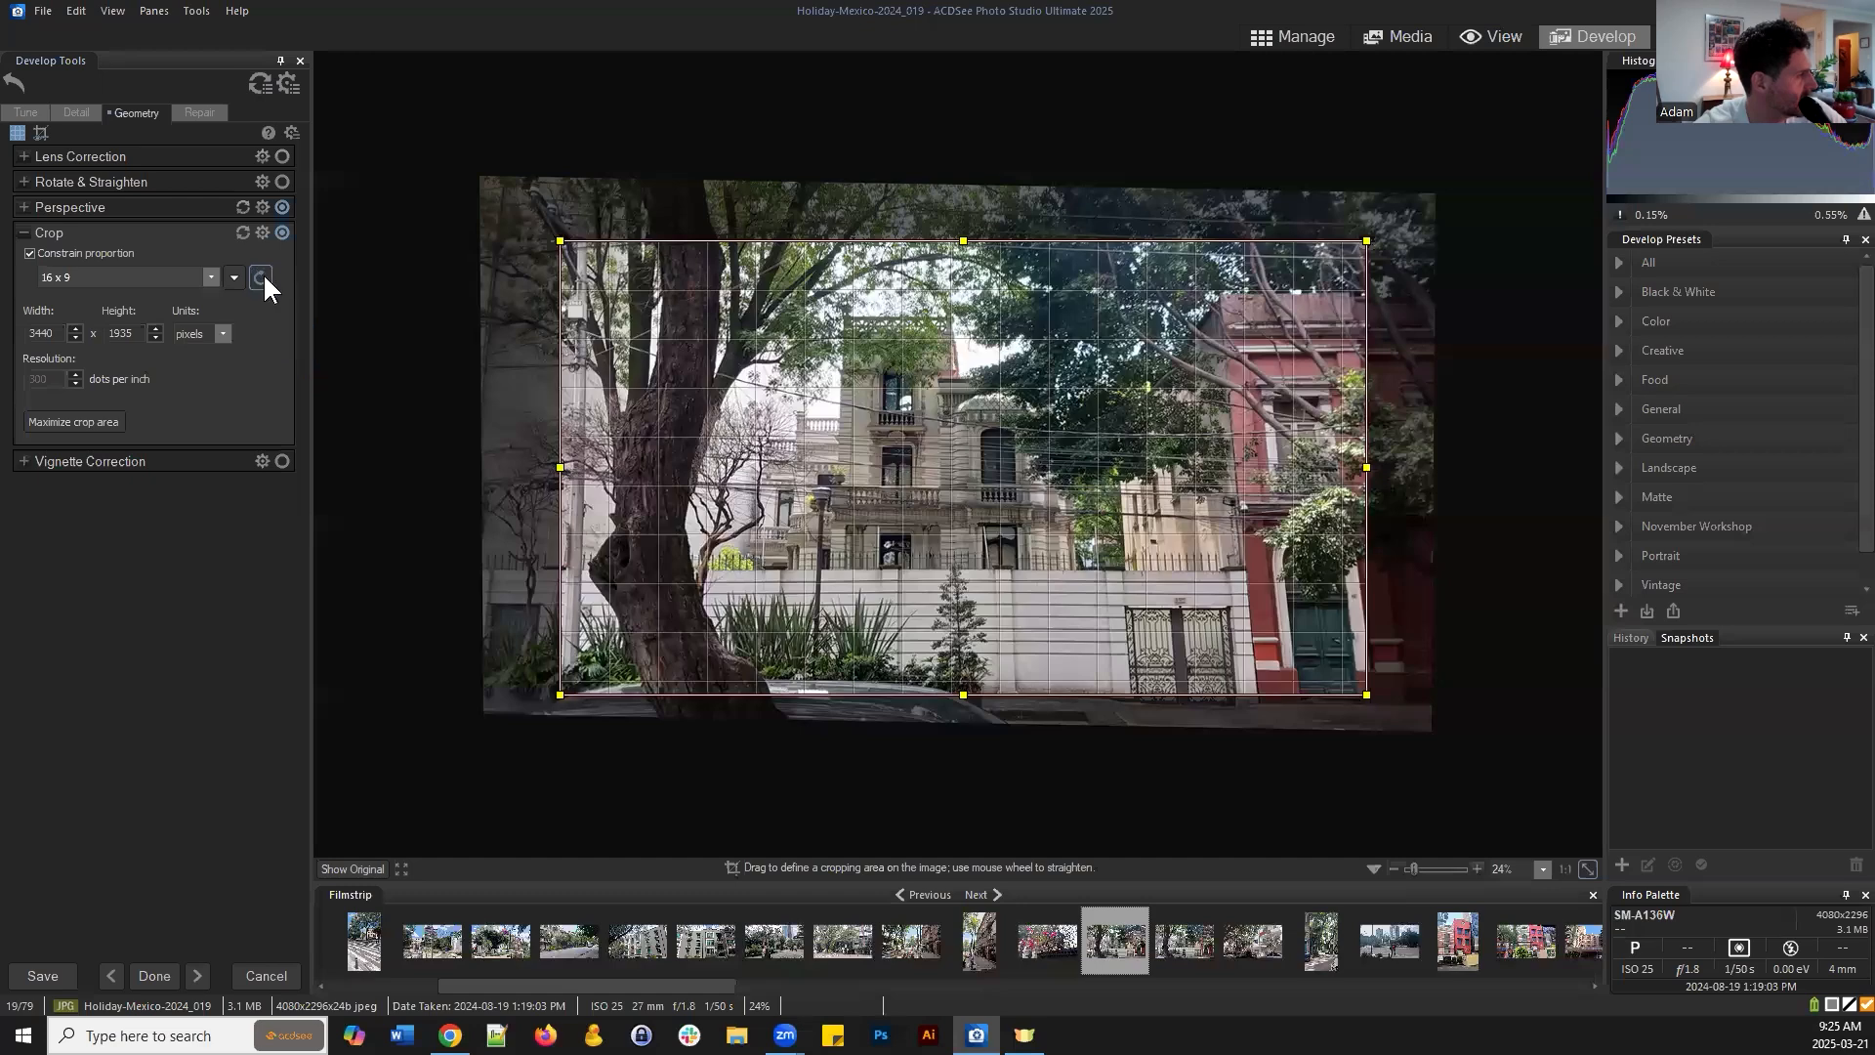
# Rotate the 16 x 9 crop area between portrait and landscape, repositioning the portrait frame over the central building
pyautogui.click(259, 277)
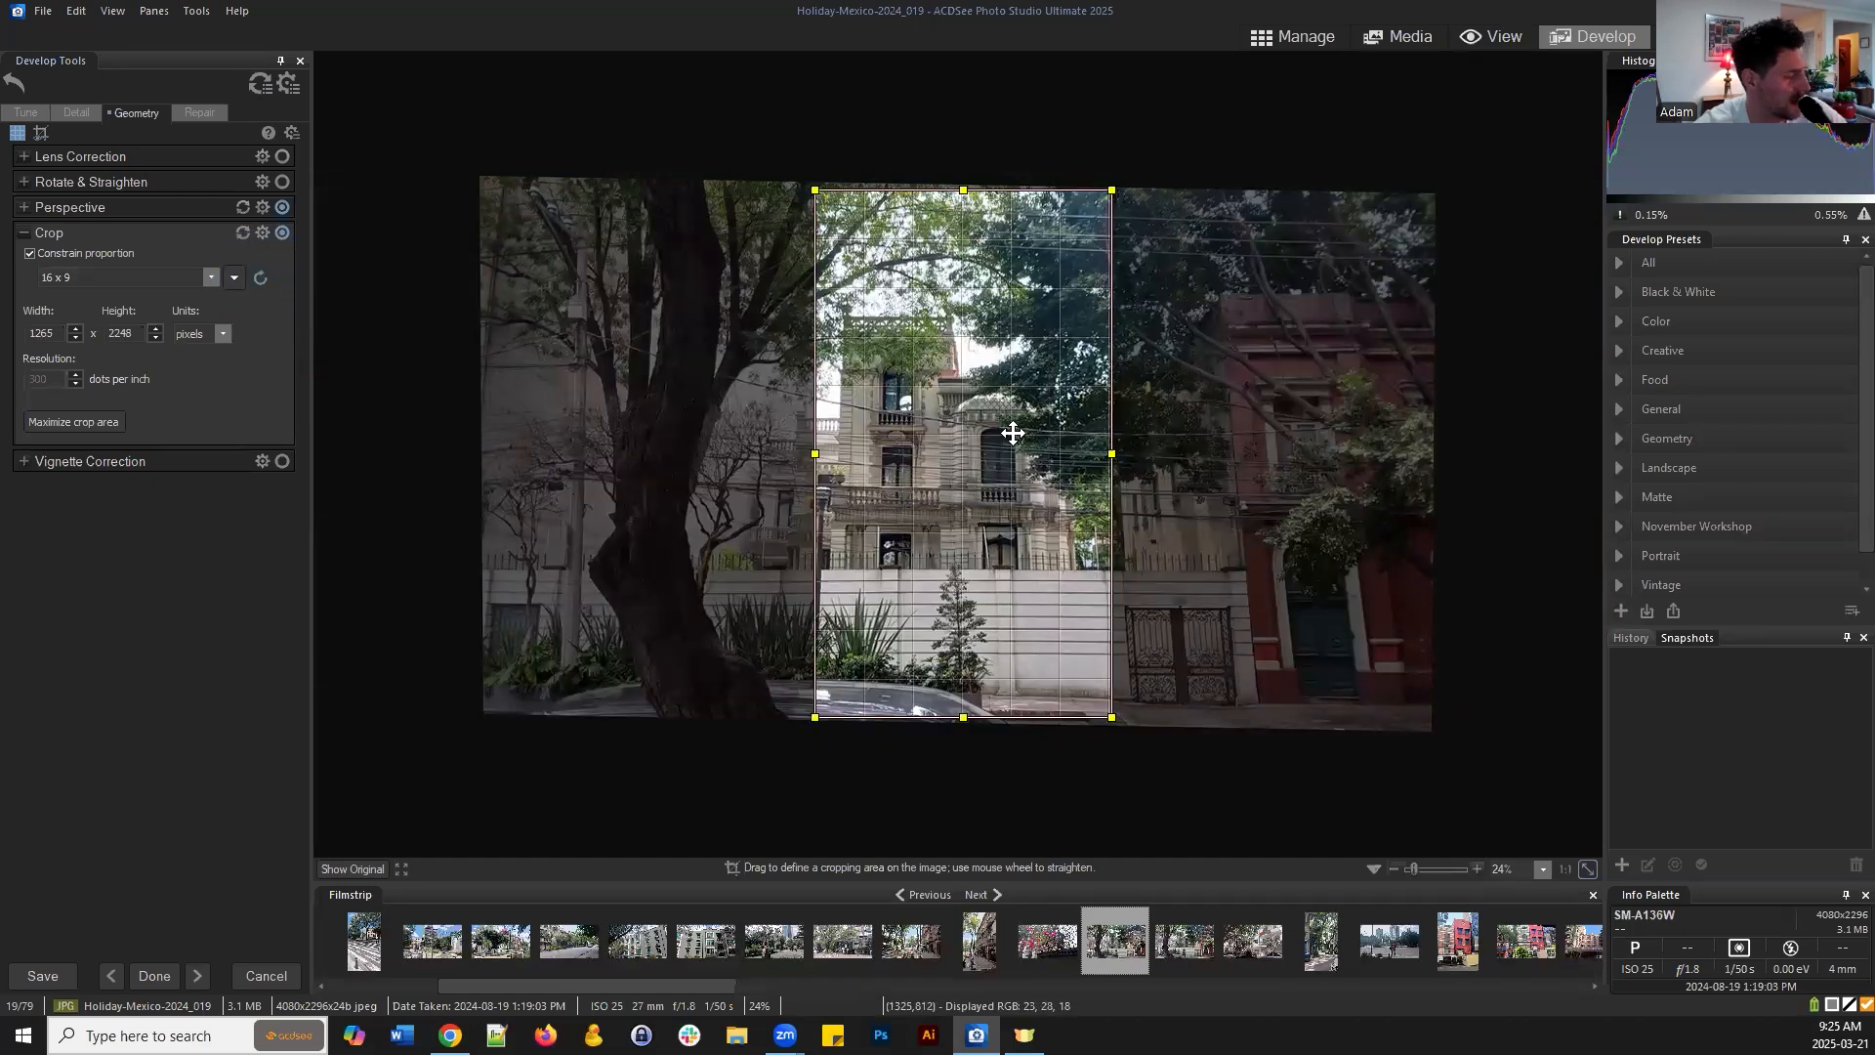
pyautogui.moveTo(1014, 374); pyautogui.dragTo(966, 379)
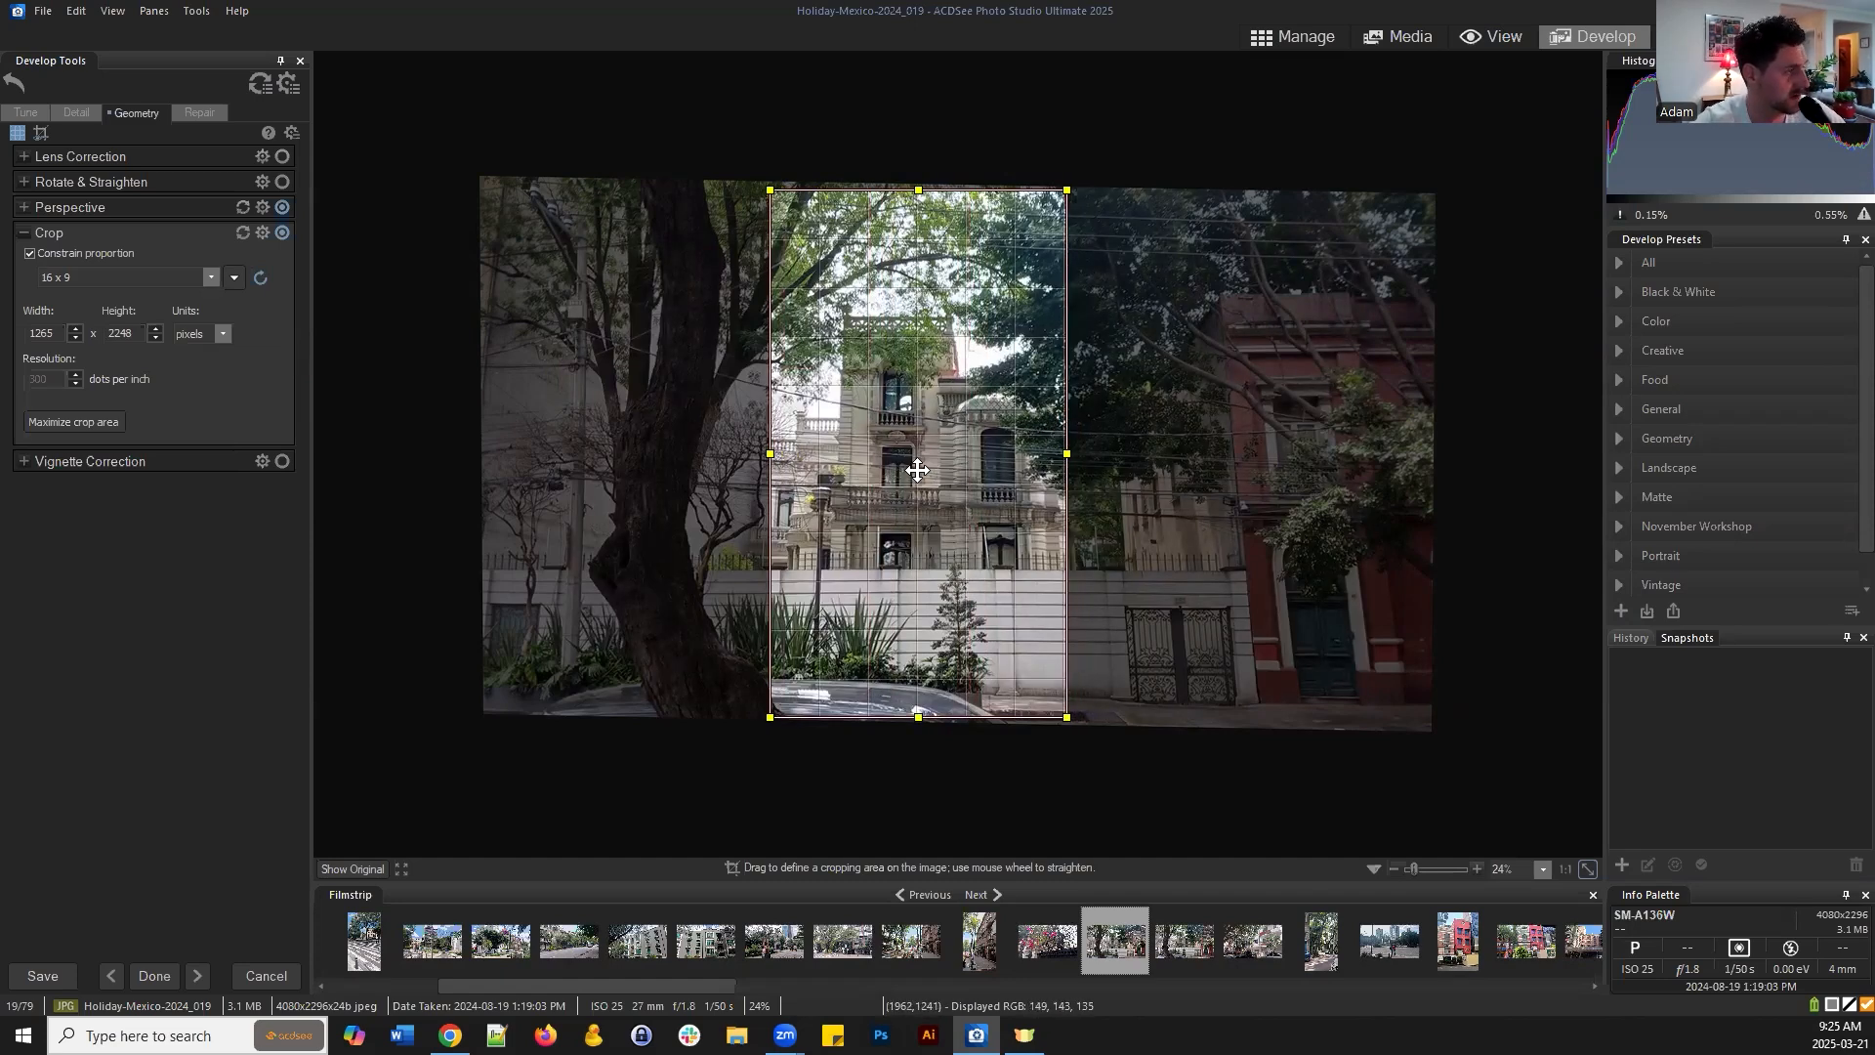
pyautogui.click(261, 279)
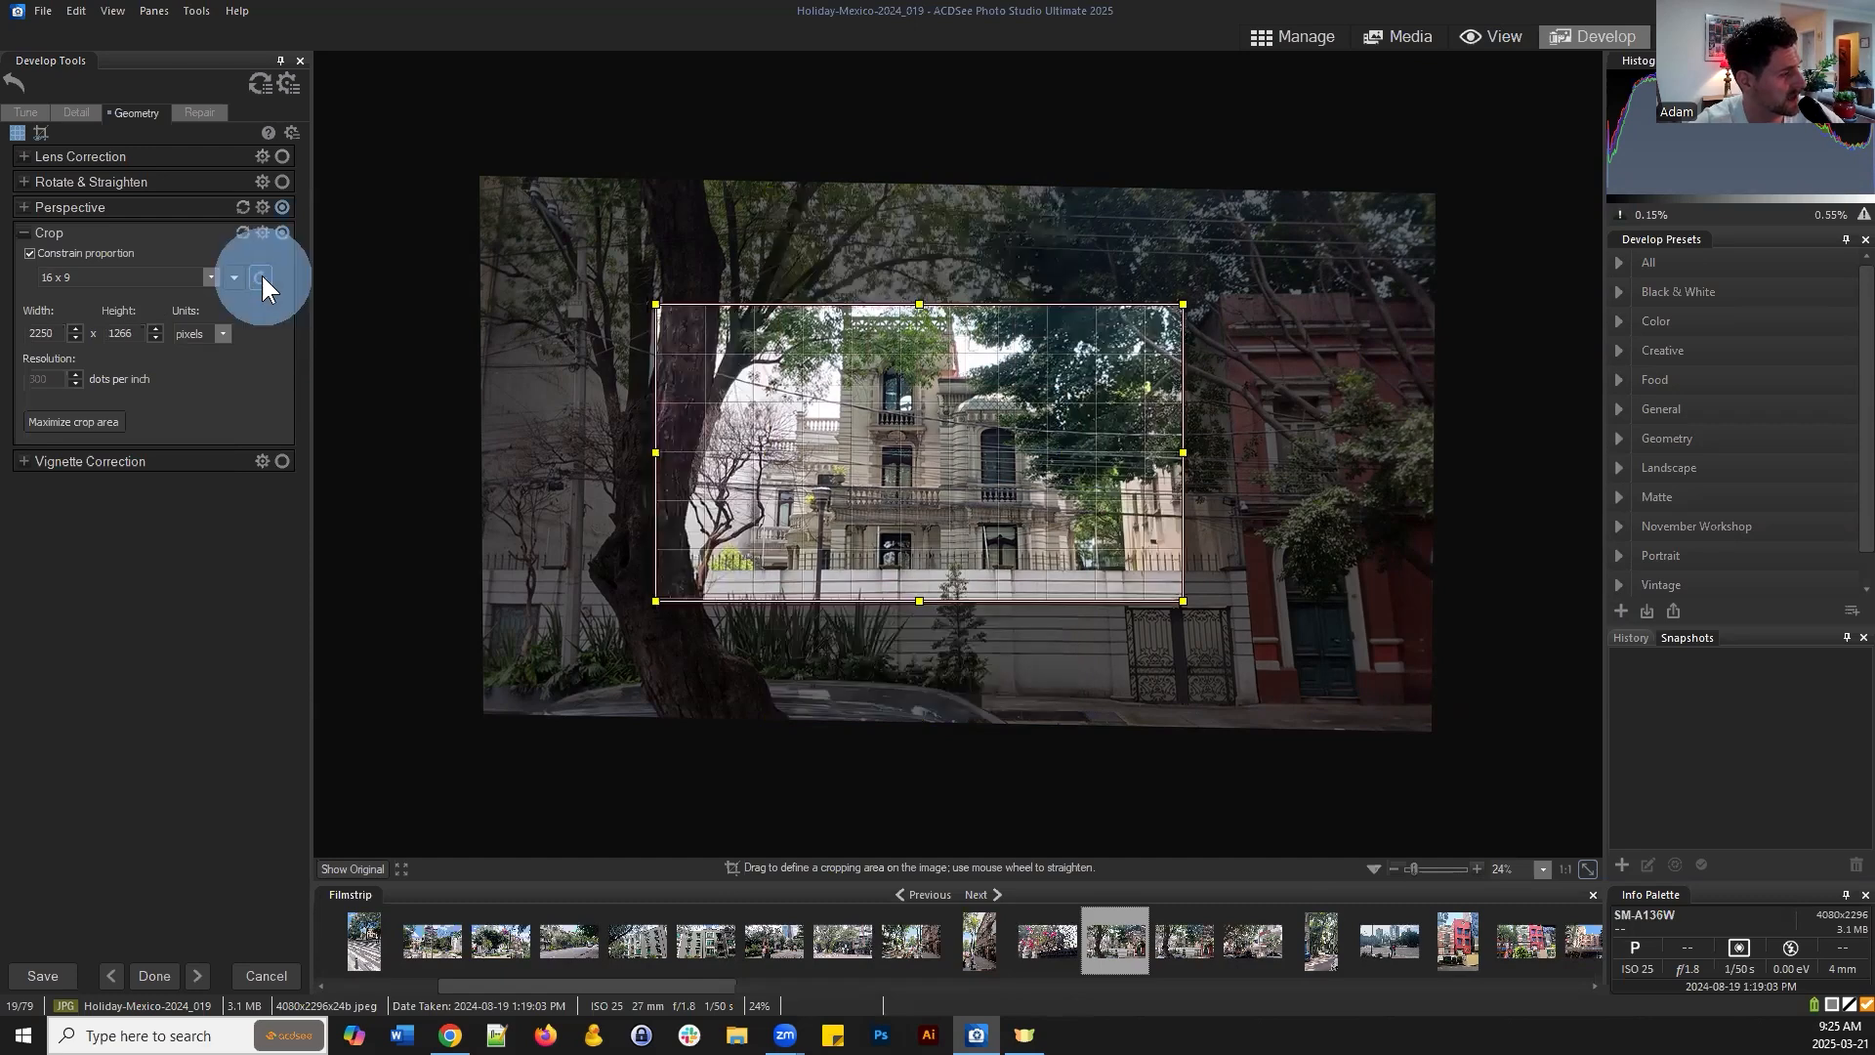
pyautogui.click(260, 279)
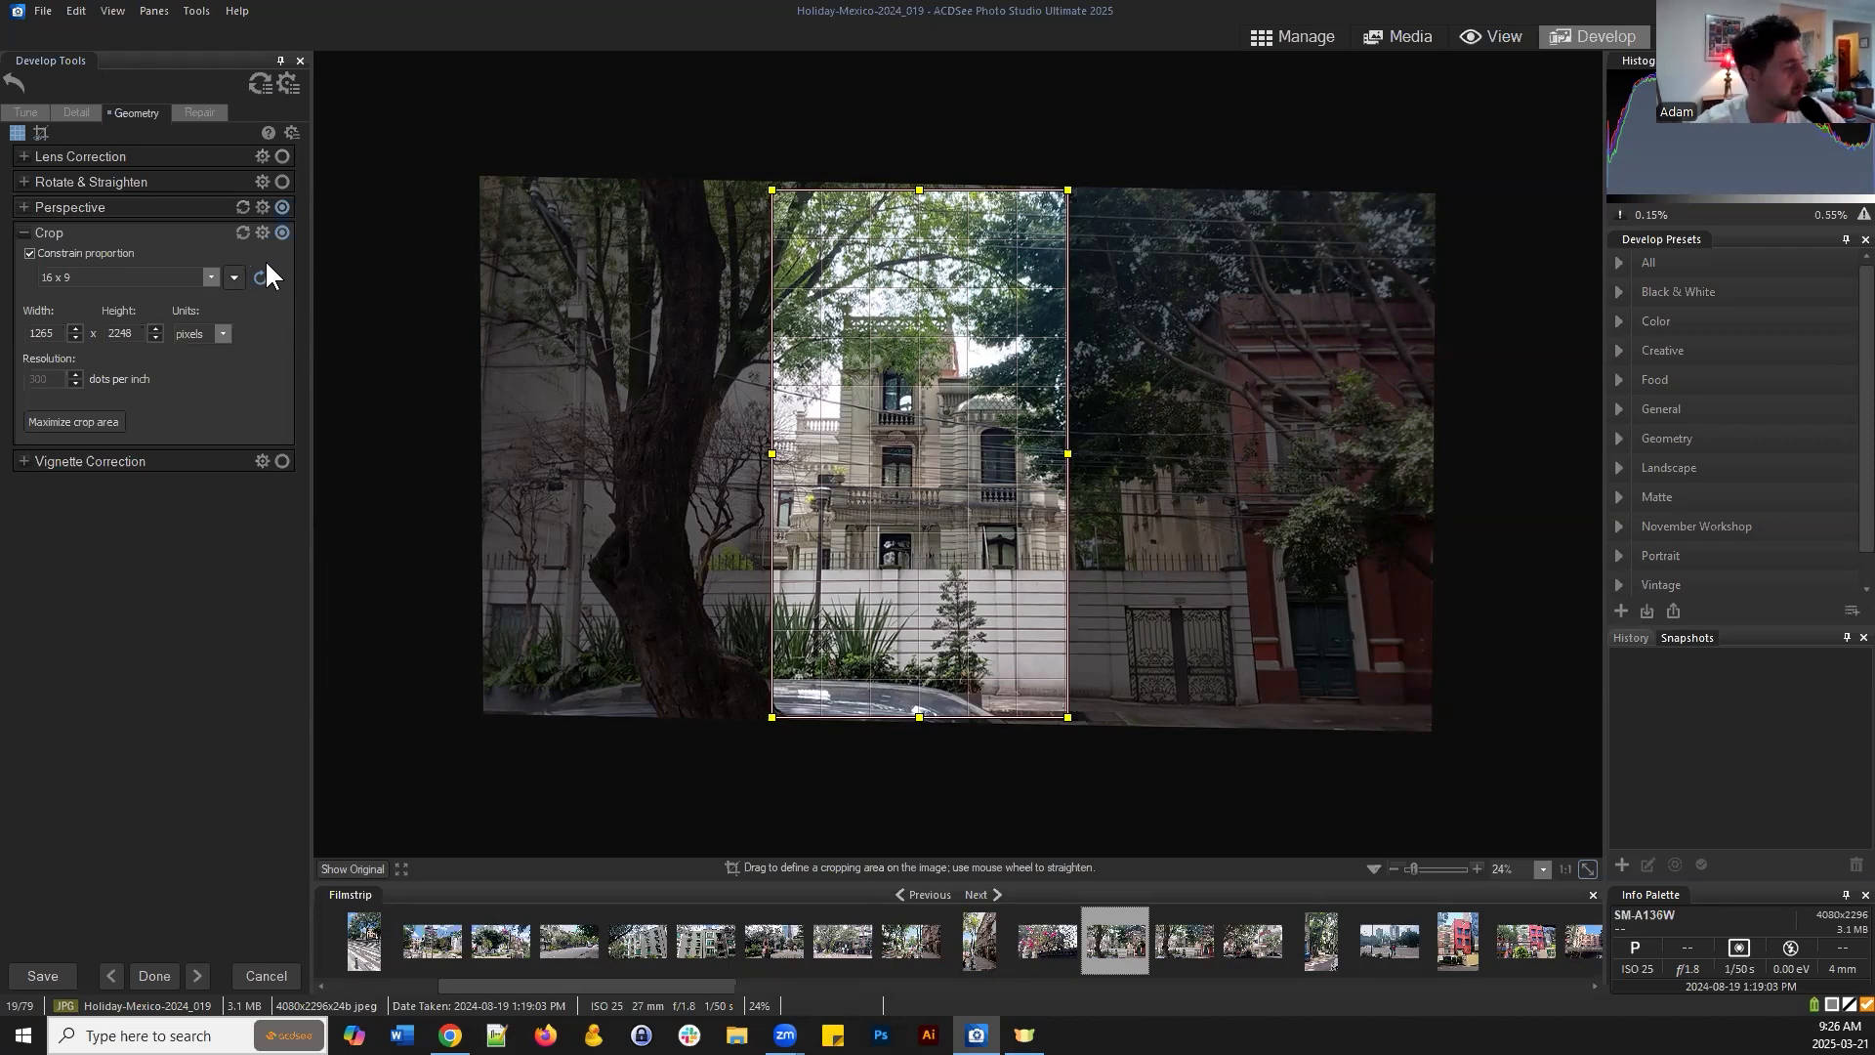
pyautogui.moveTo(946, 515)
pyautogui.mouseDown()
pyautogui.moveTo(1005, 519)
pyautogui.moveTo(949, 511)
pyautogui.mouseUp()
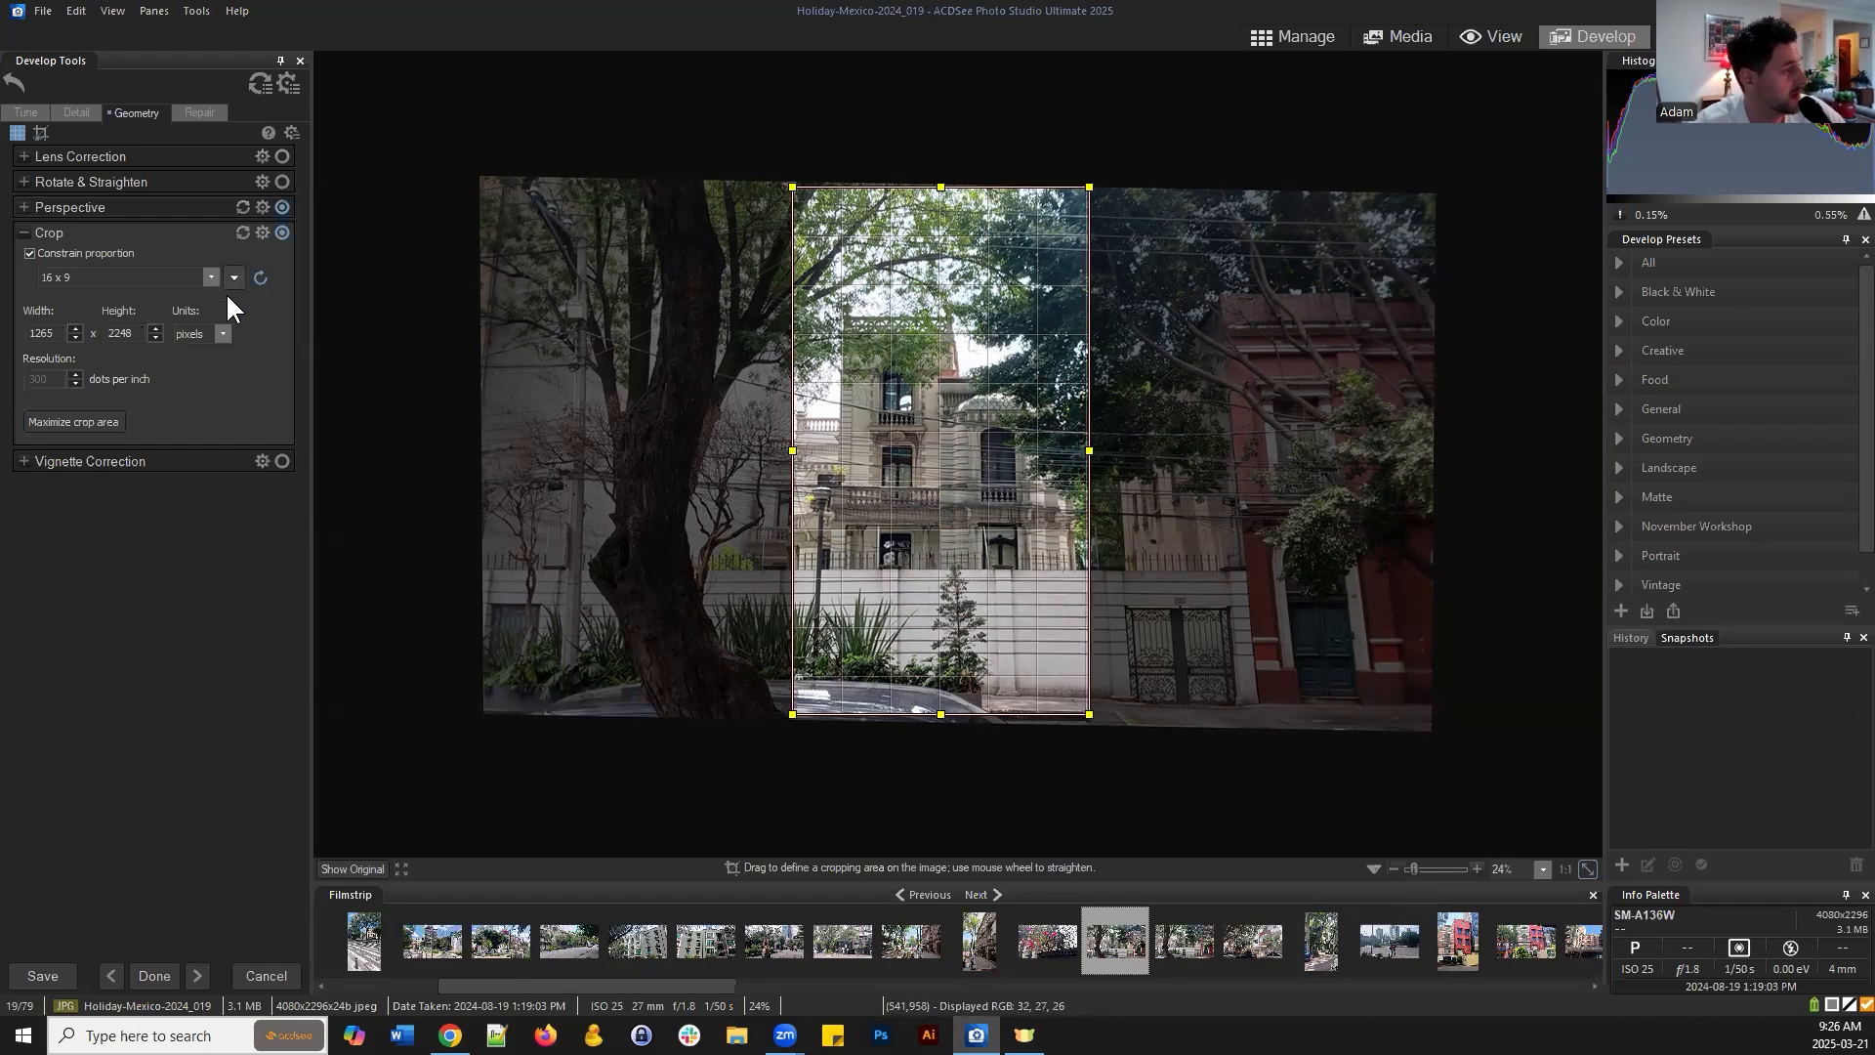
pyautogui.click(261, 278)
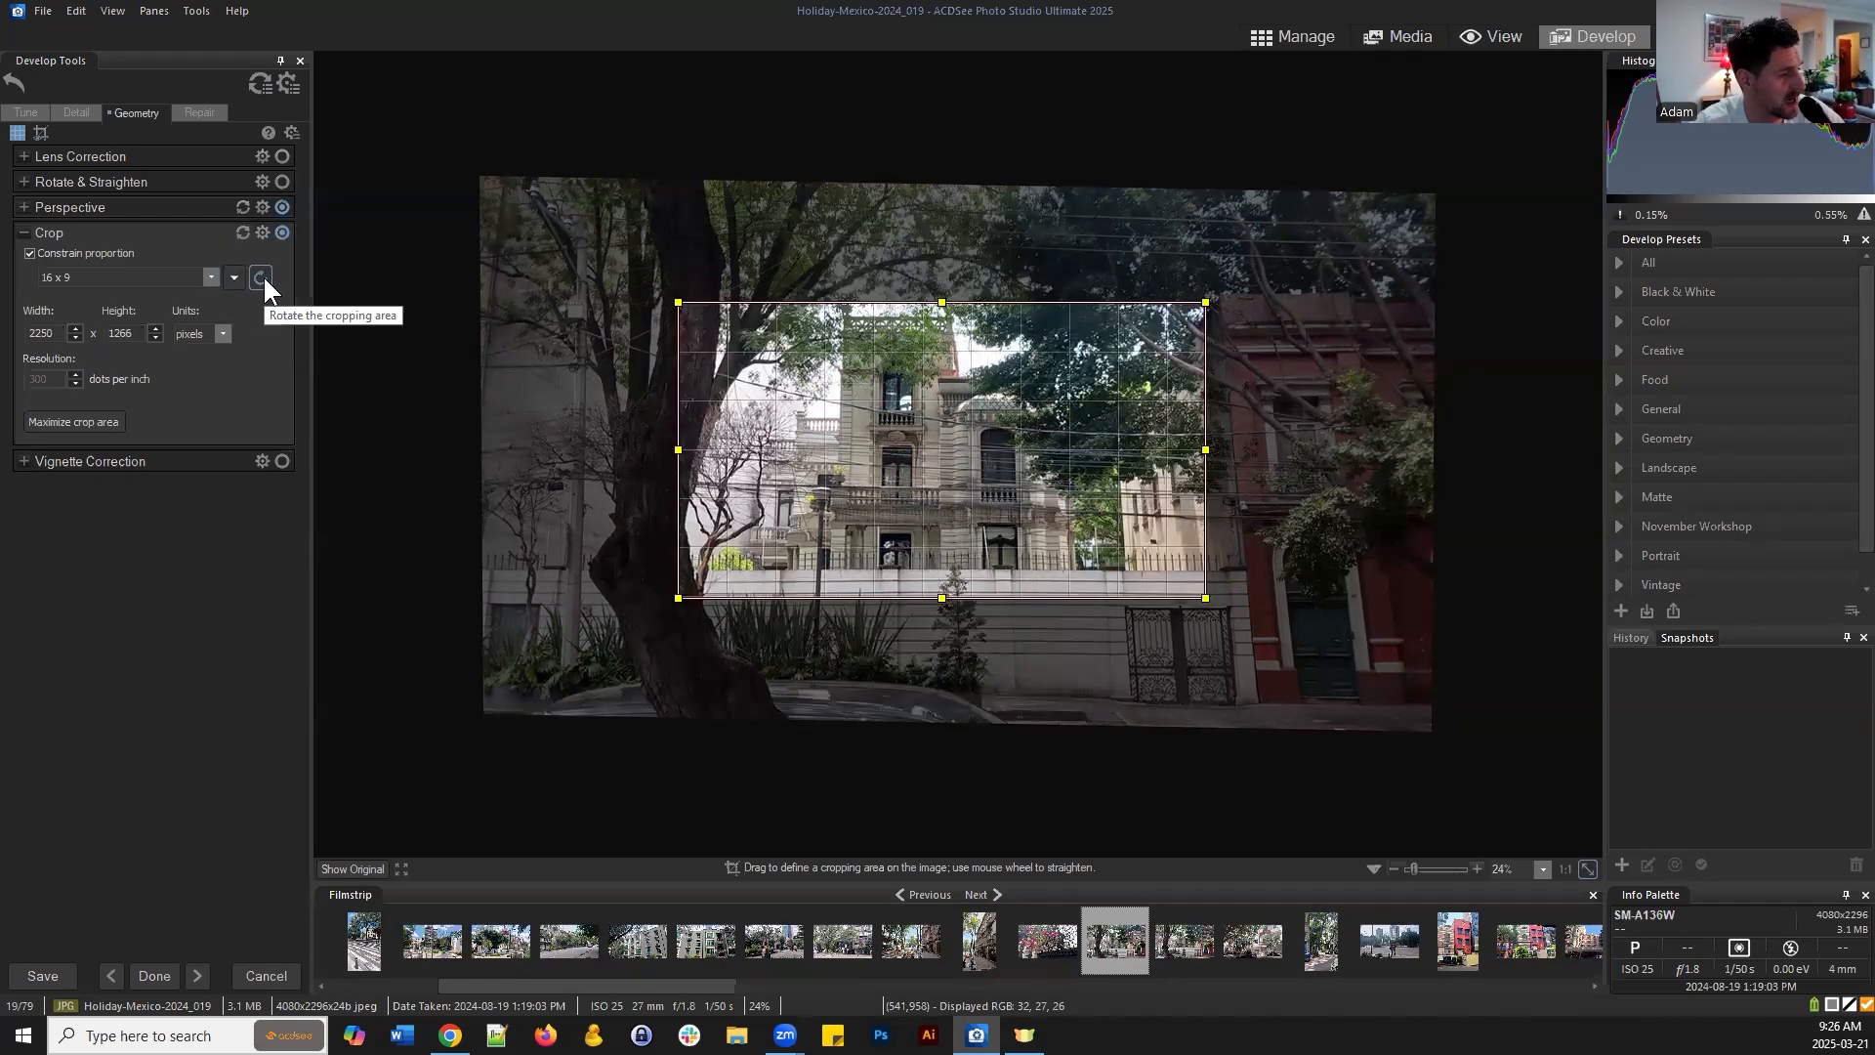
# Set the crop proportion to Original, move the crop area over the building, and rotate it to portrait and back to landscape
pyautogui.click(200, 278)
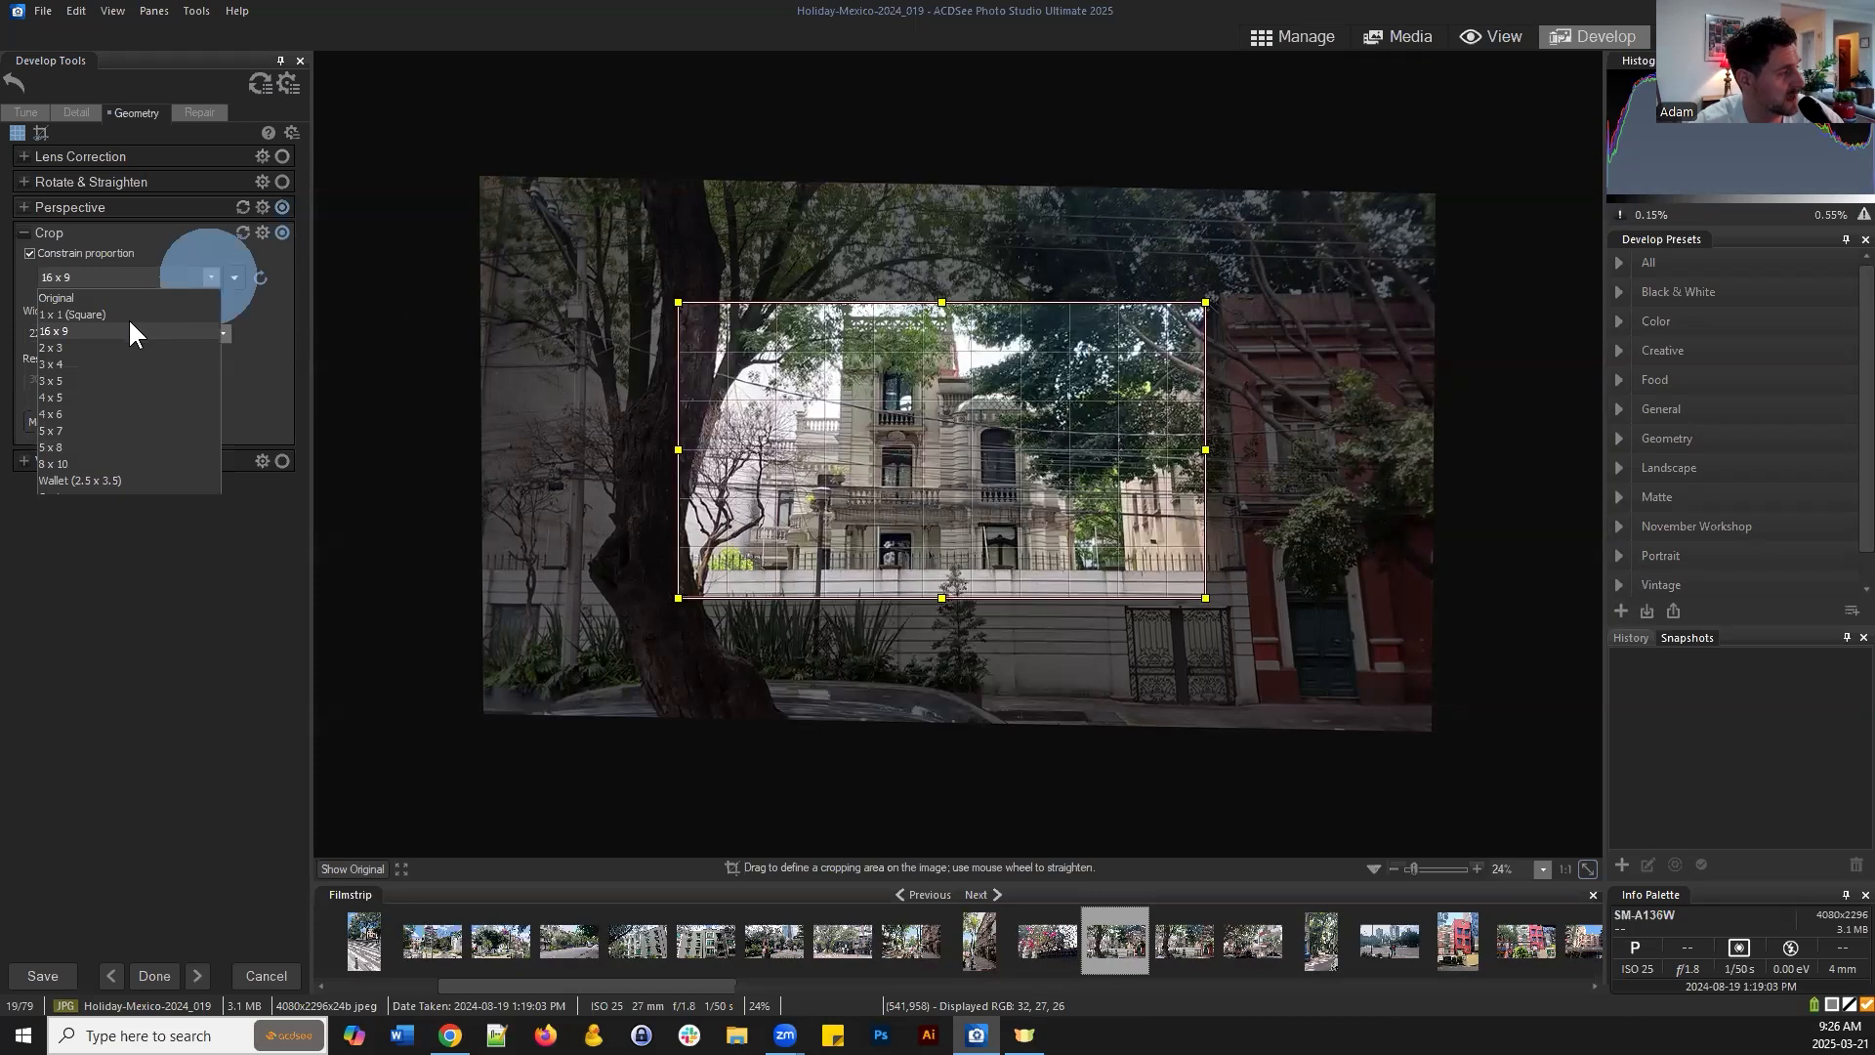
pyautogui.click(80, 293)
pyautogui.moveTo(941, 454); pyautogui.dragTo(875, 472)
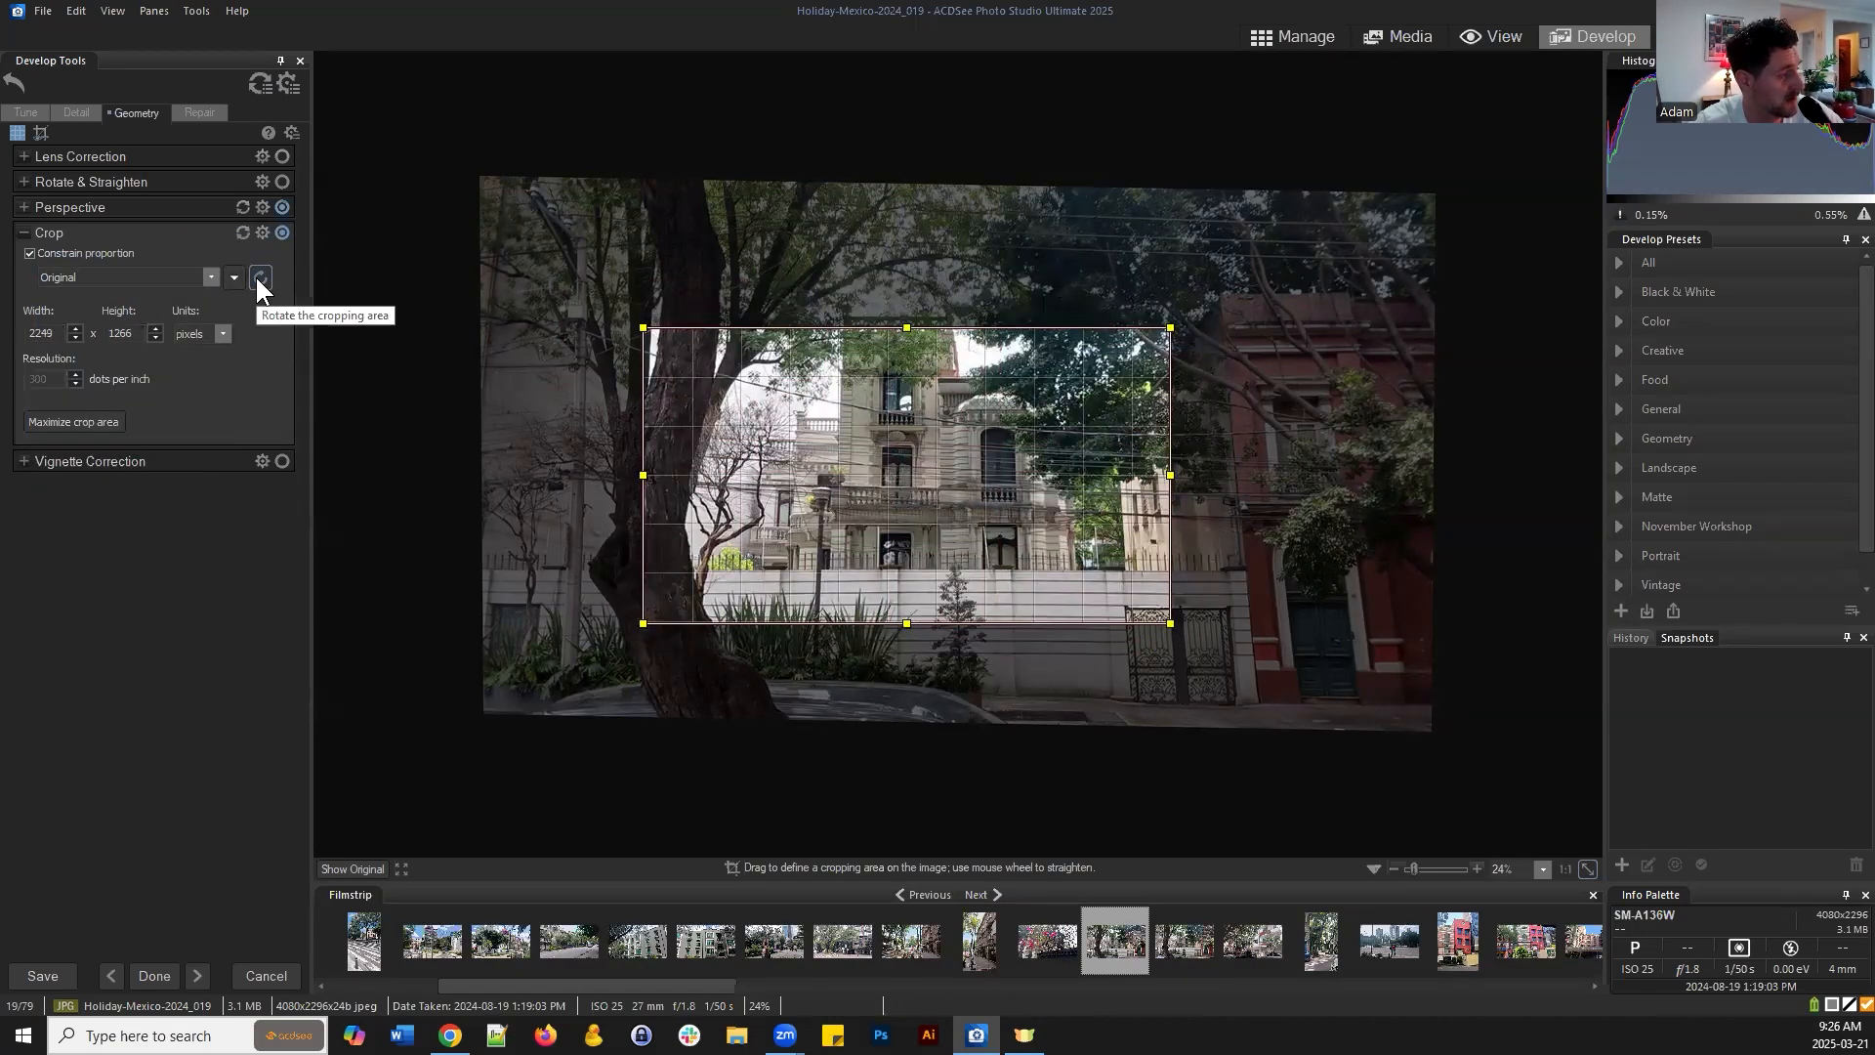
pyautogui.click(256, 273)
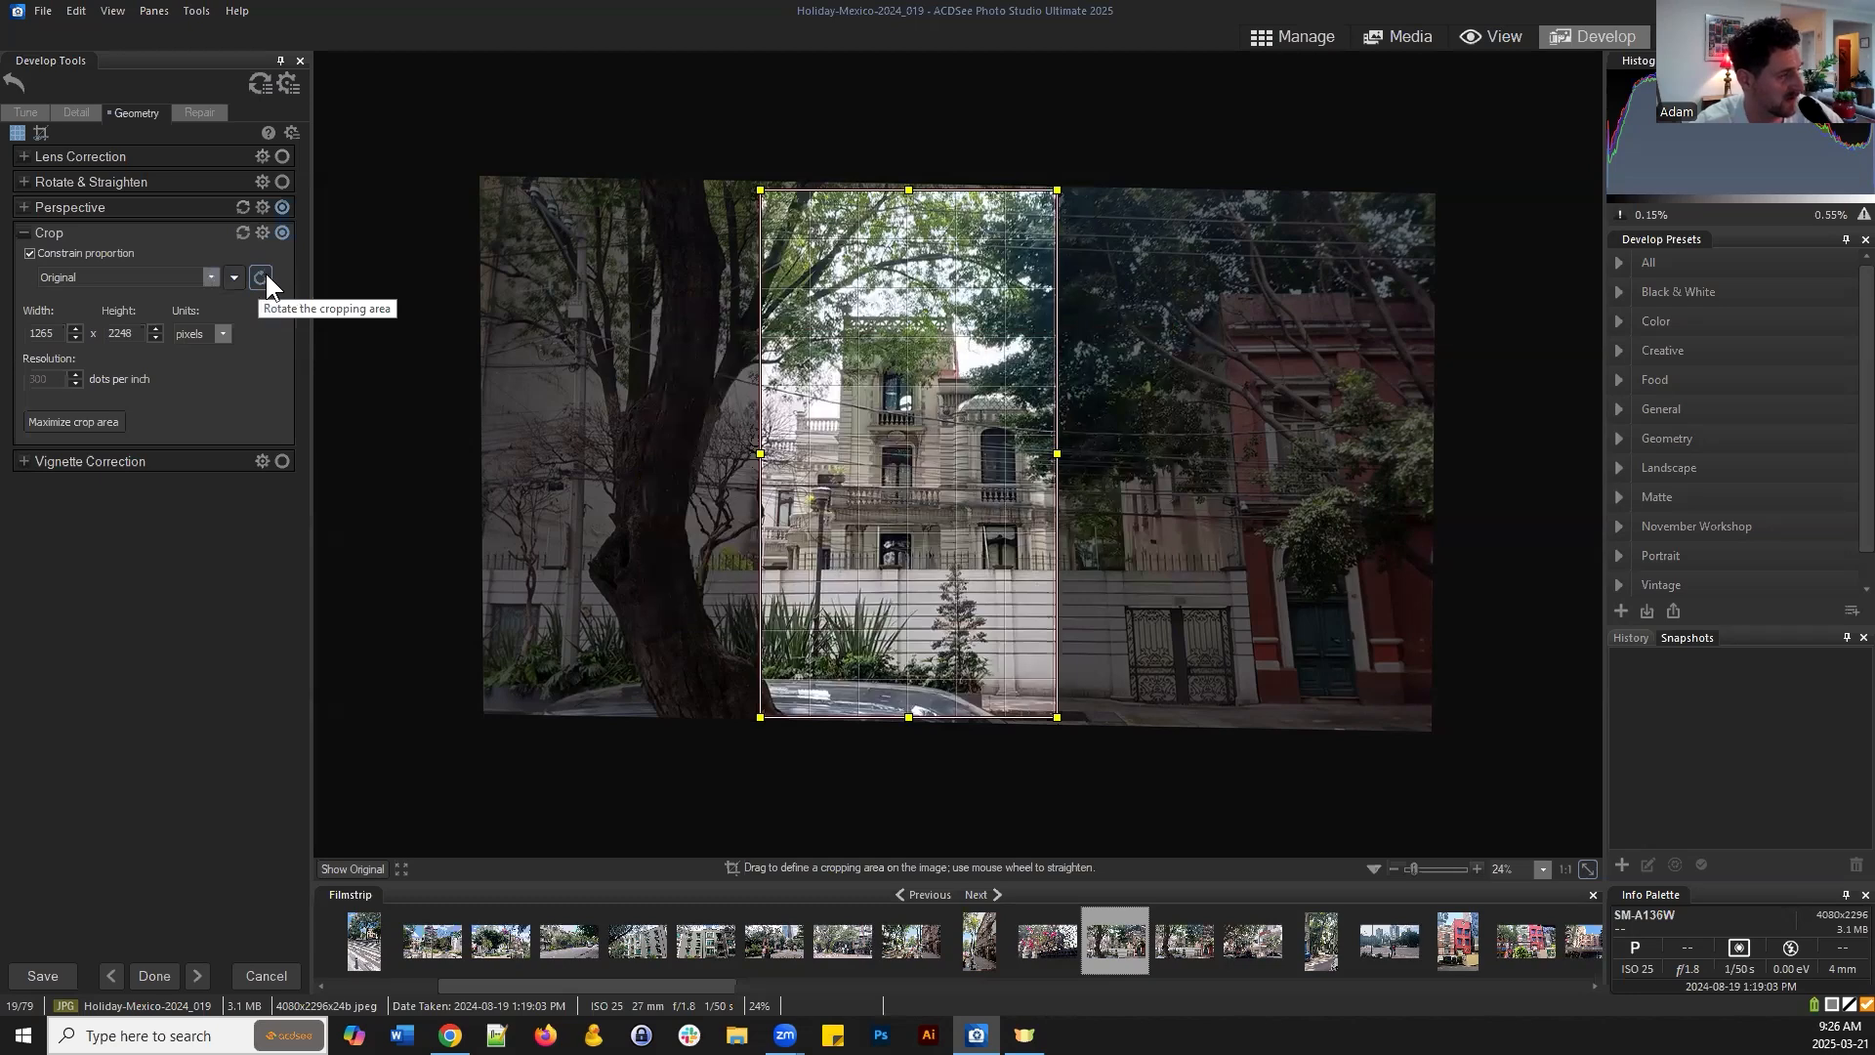
pyautogui.click(260, 278)
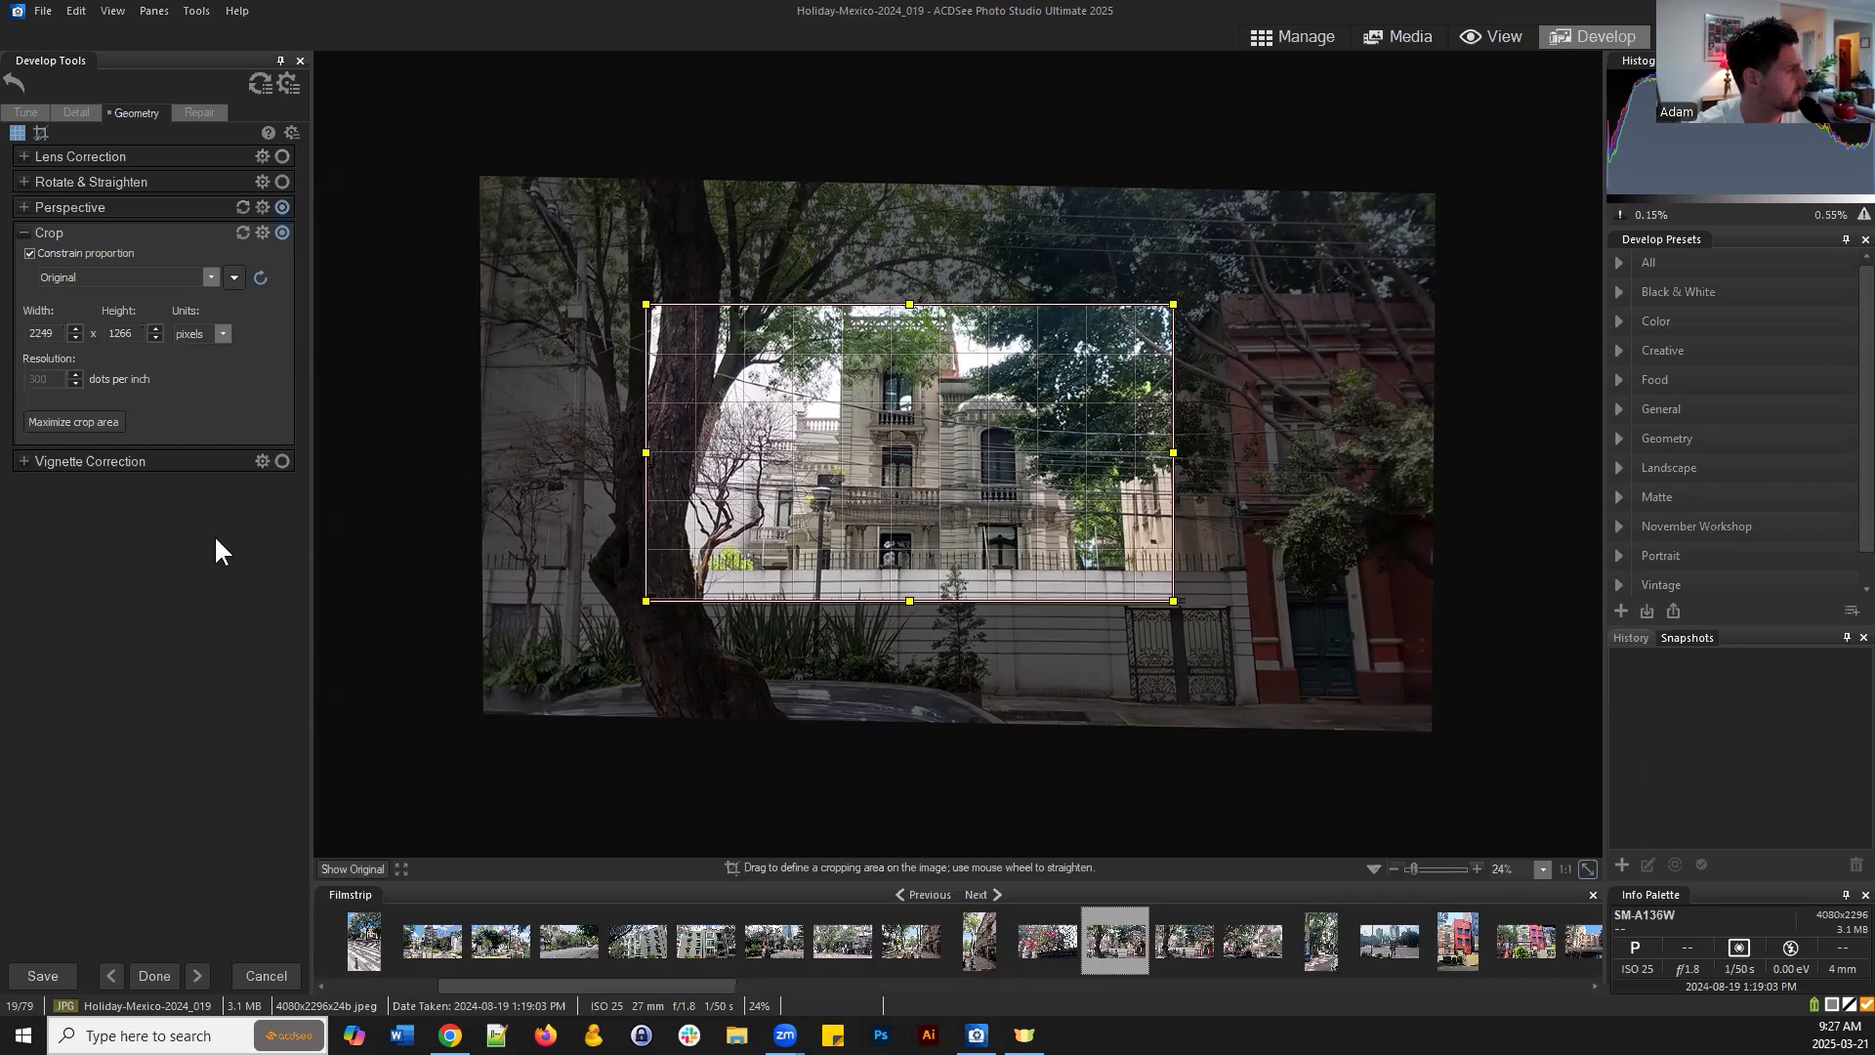
# Reset all Develop adjustments on the photo
pyautogui.click(260, 83)
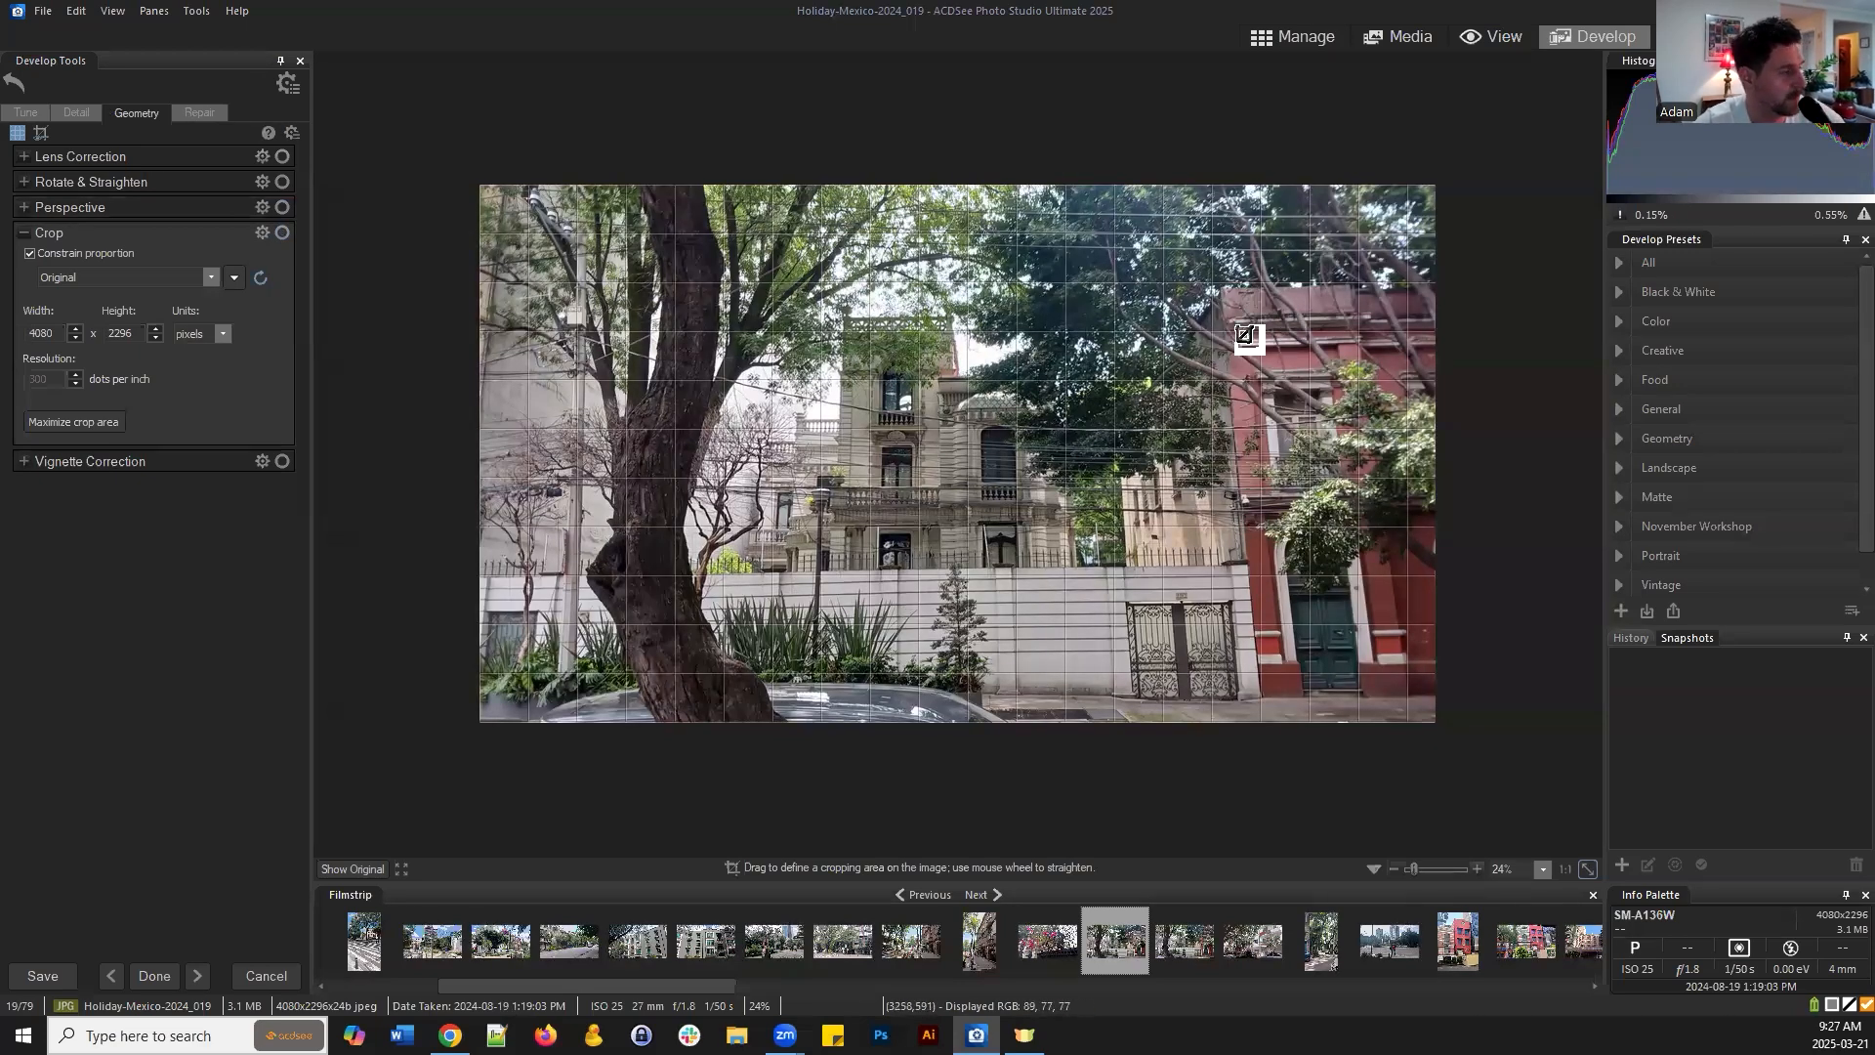
# Try straightening the photo by up to about 5.7 degrees to the right, and reset the straightening
pyautogui.click(39, 207)
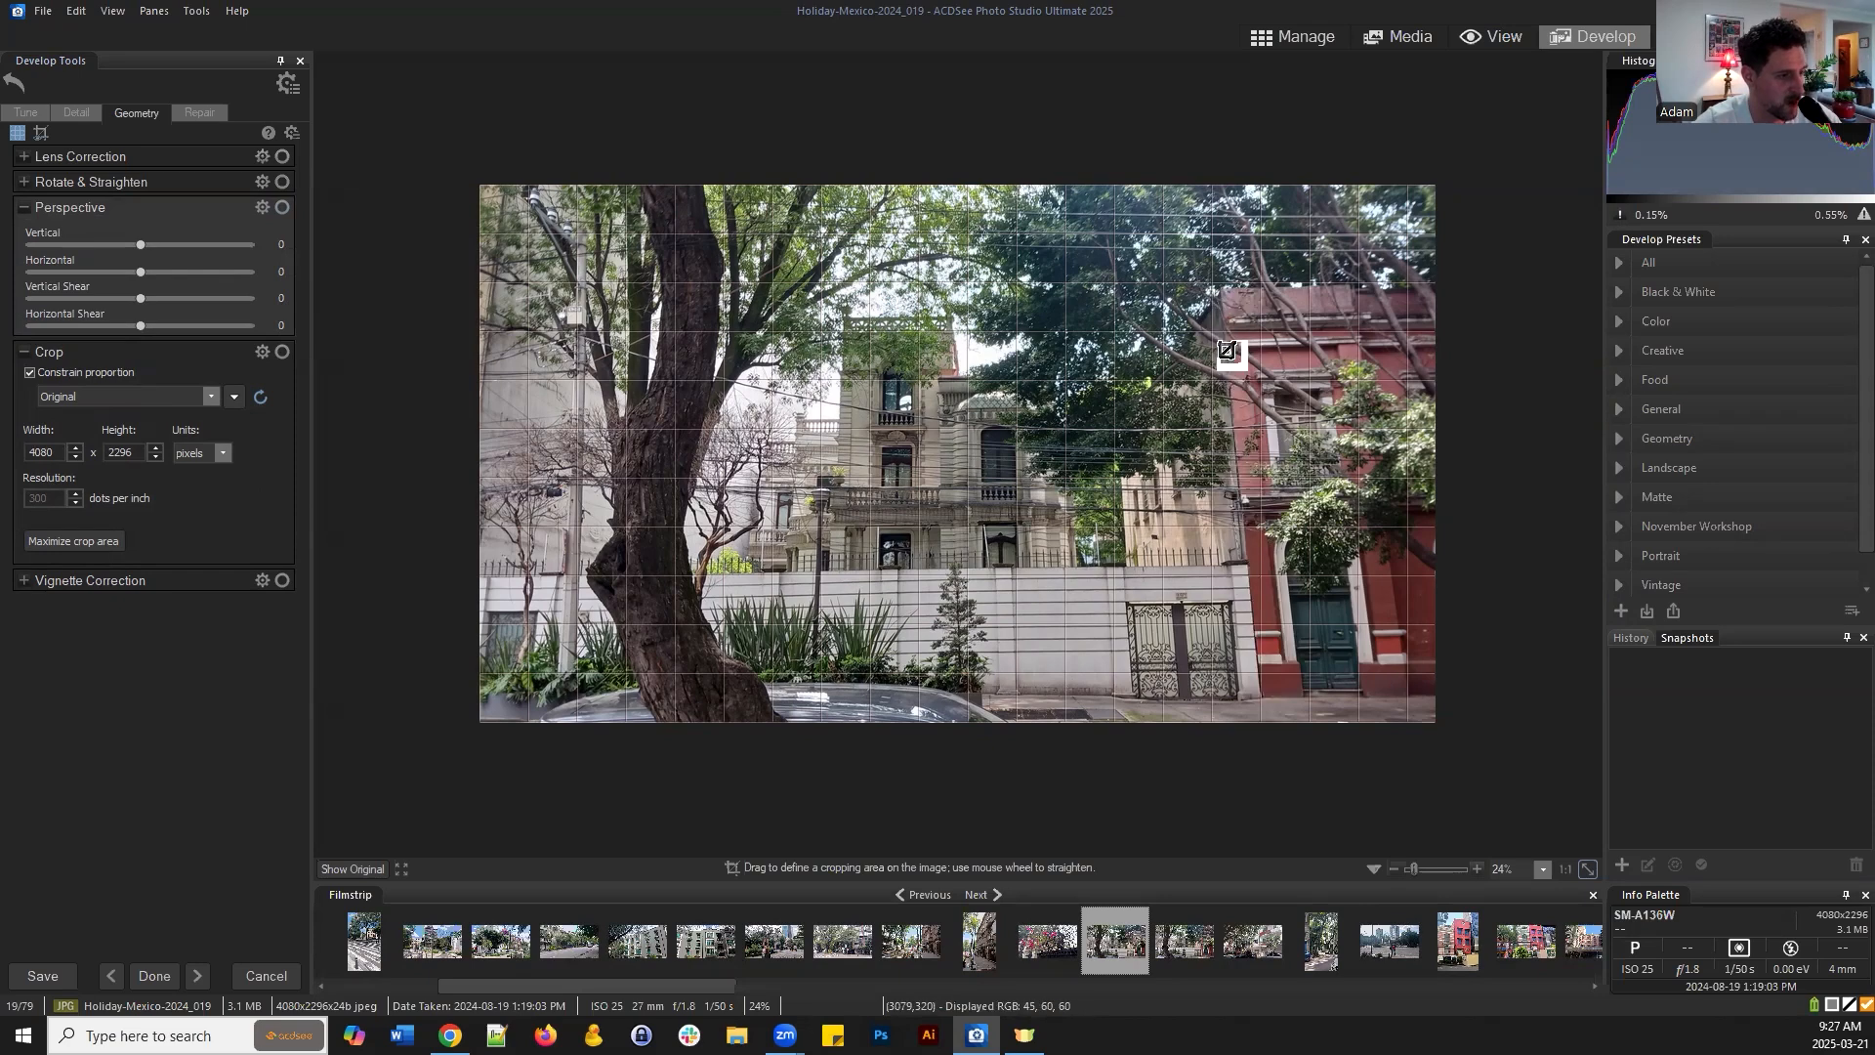
pyautogui.click(86, 182)
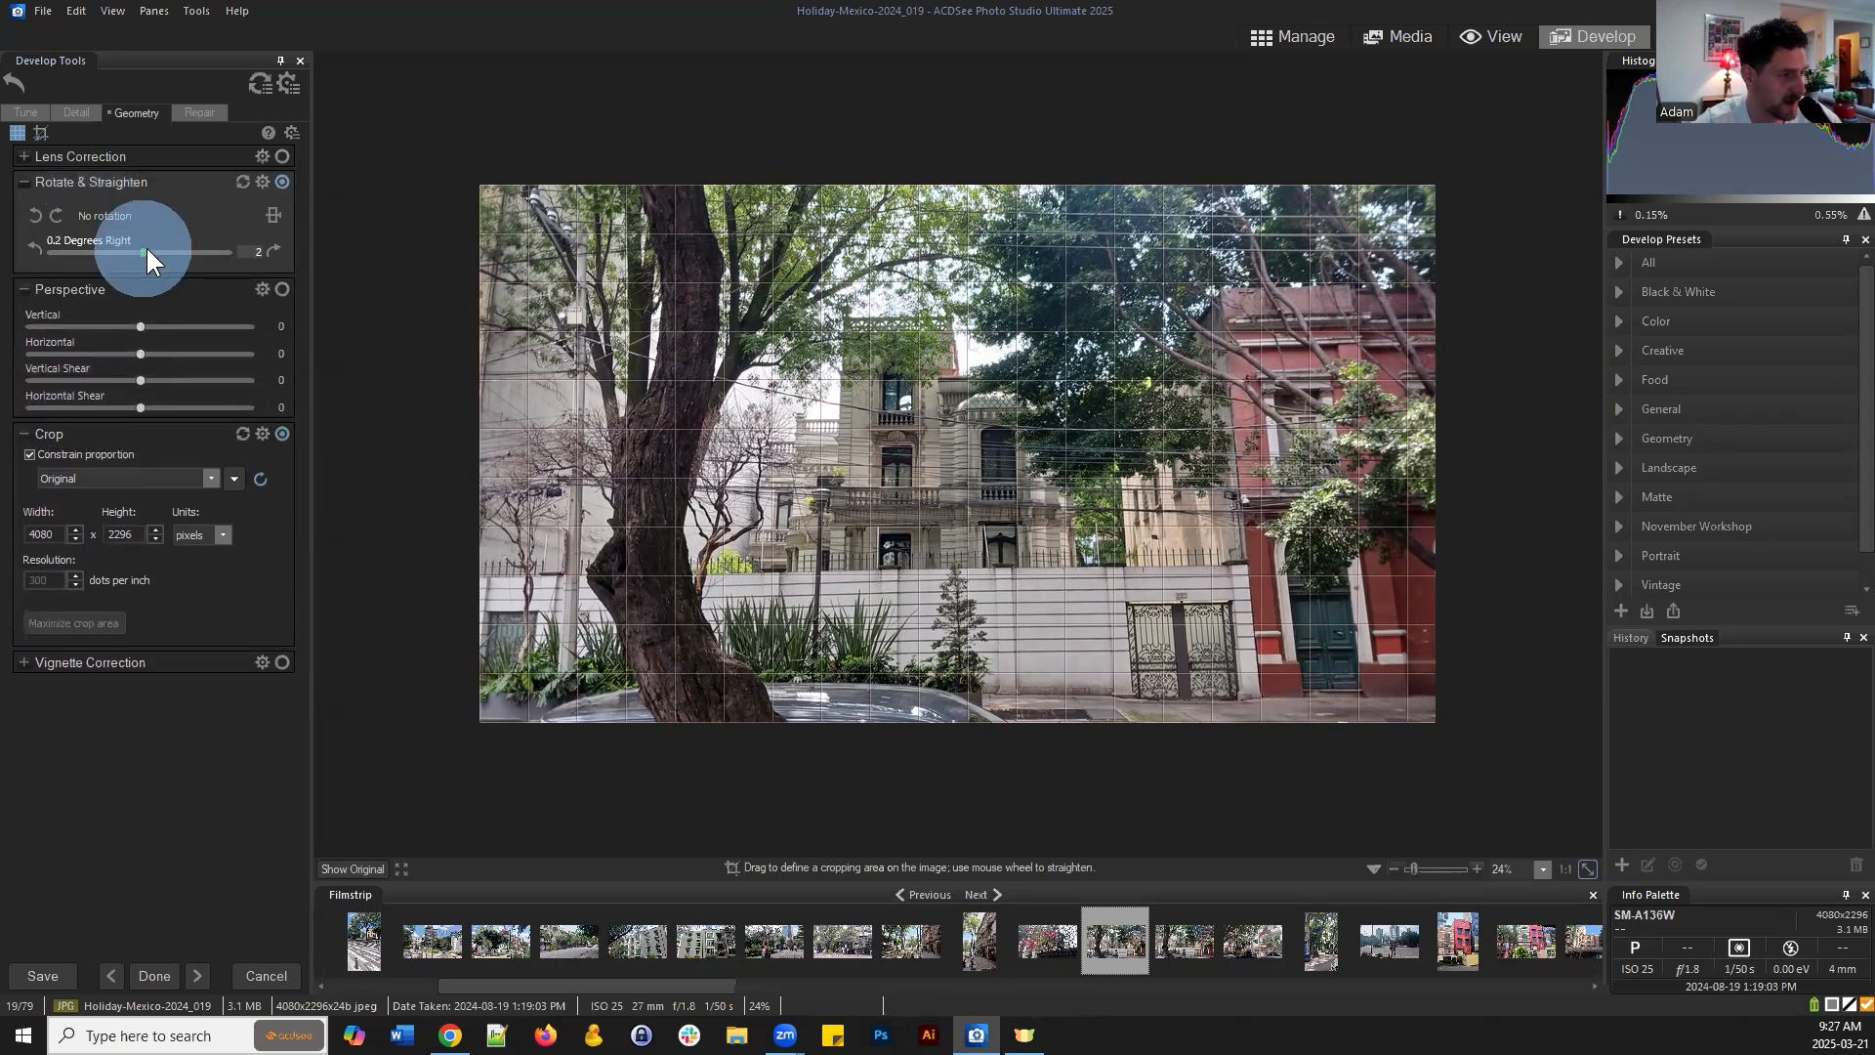
pyautogui.moveTo(144, 251); pyautogui.dragTo(207, 256)
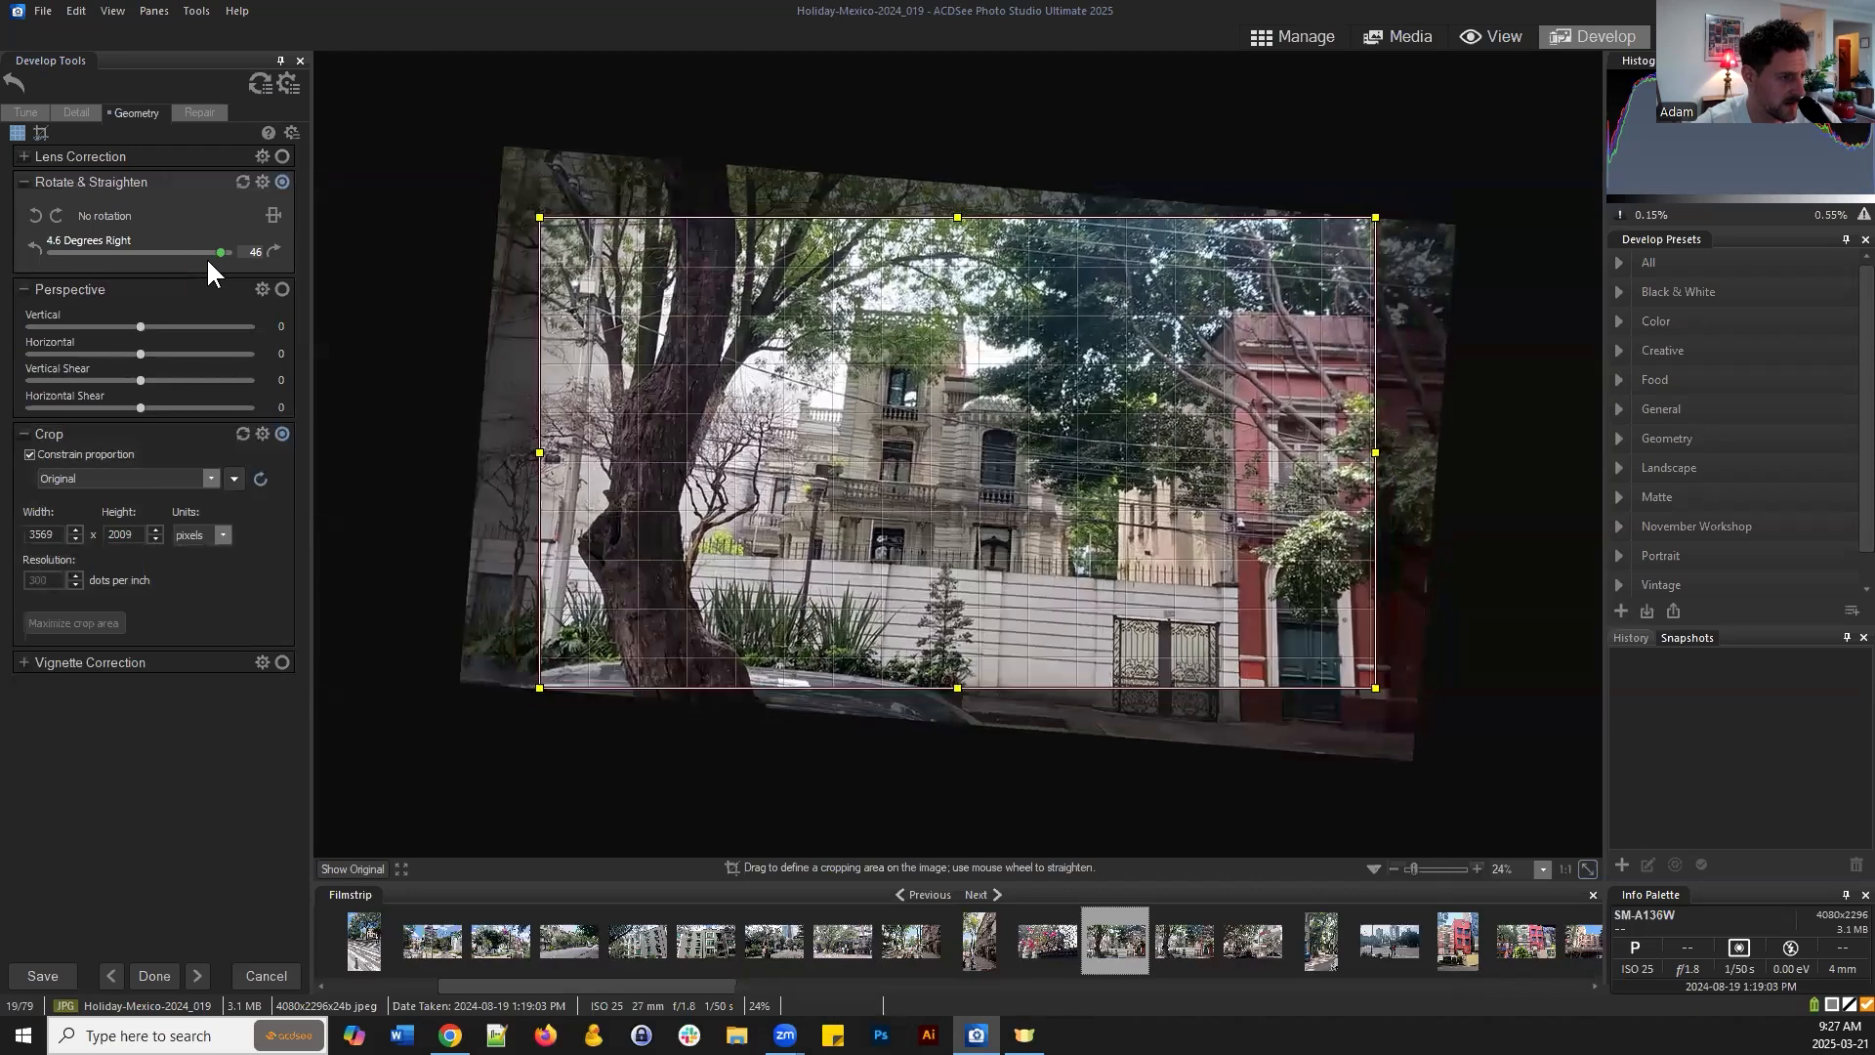
pyautogui.scroll(-10, 190, 261)
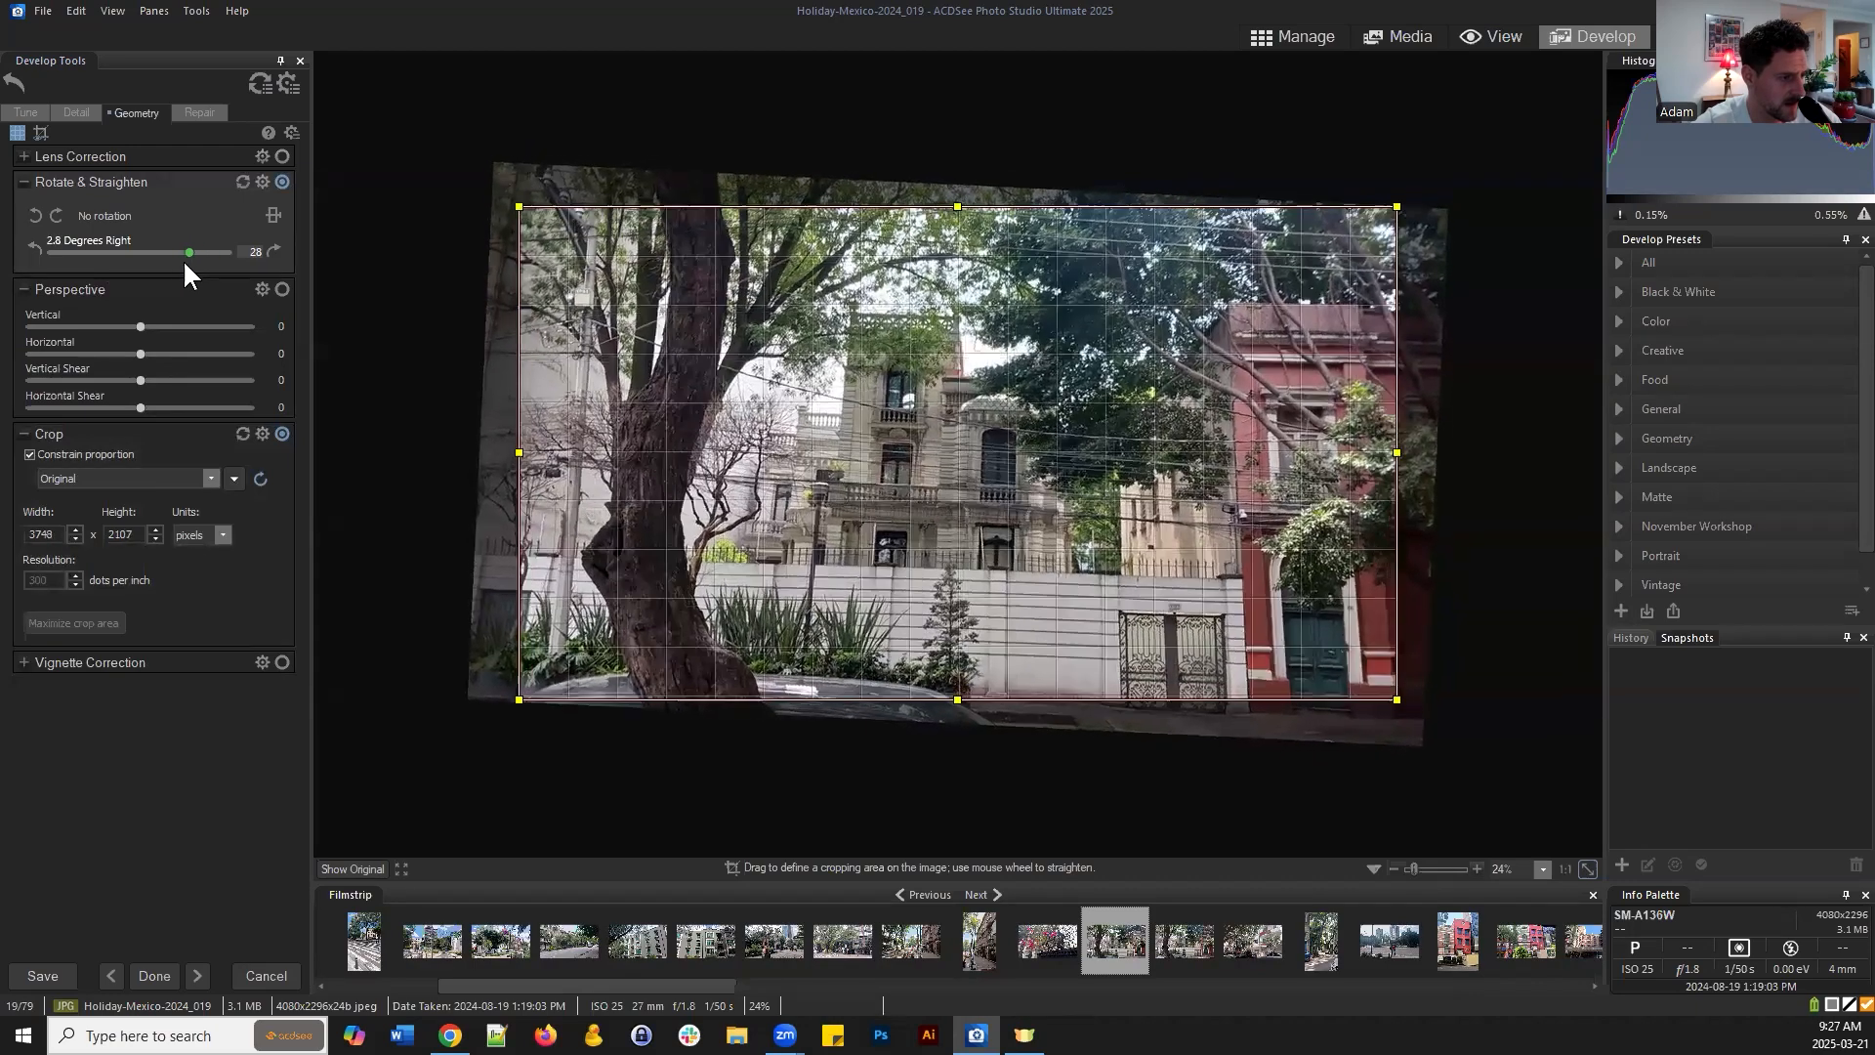
pyautogui.moveTo(189, 263); pyautogui.dragTo(154, 247)
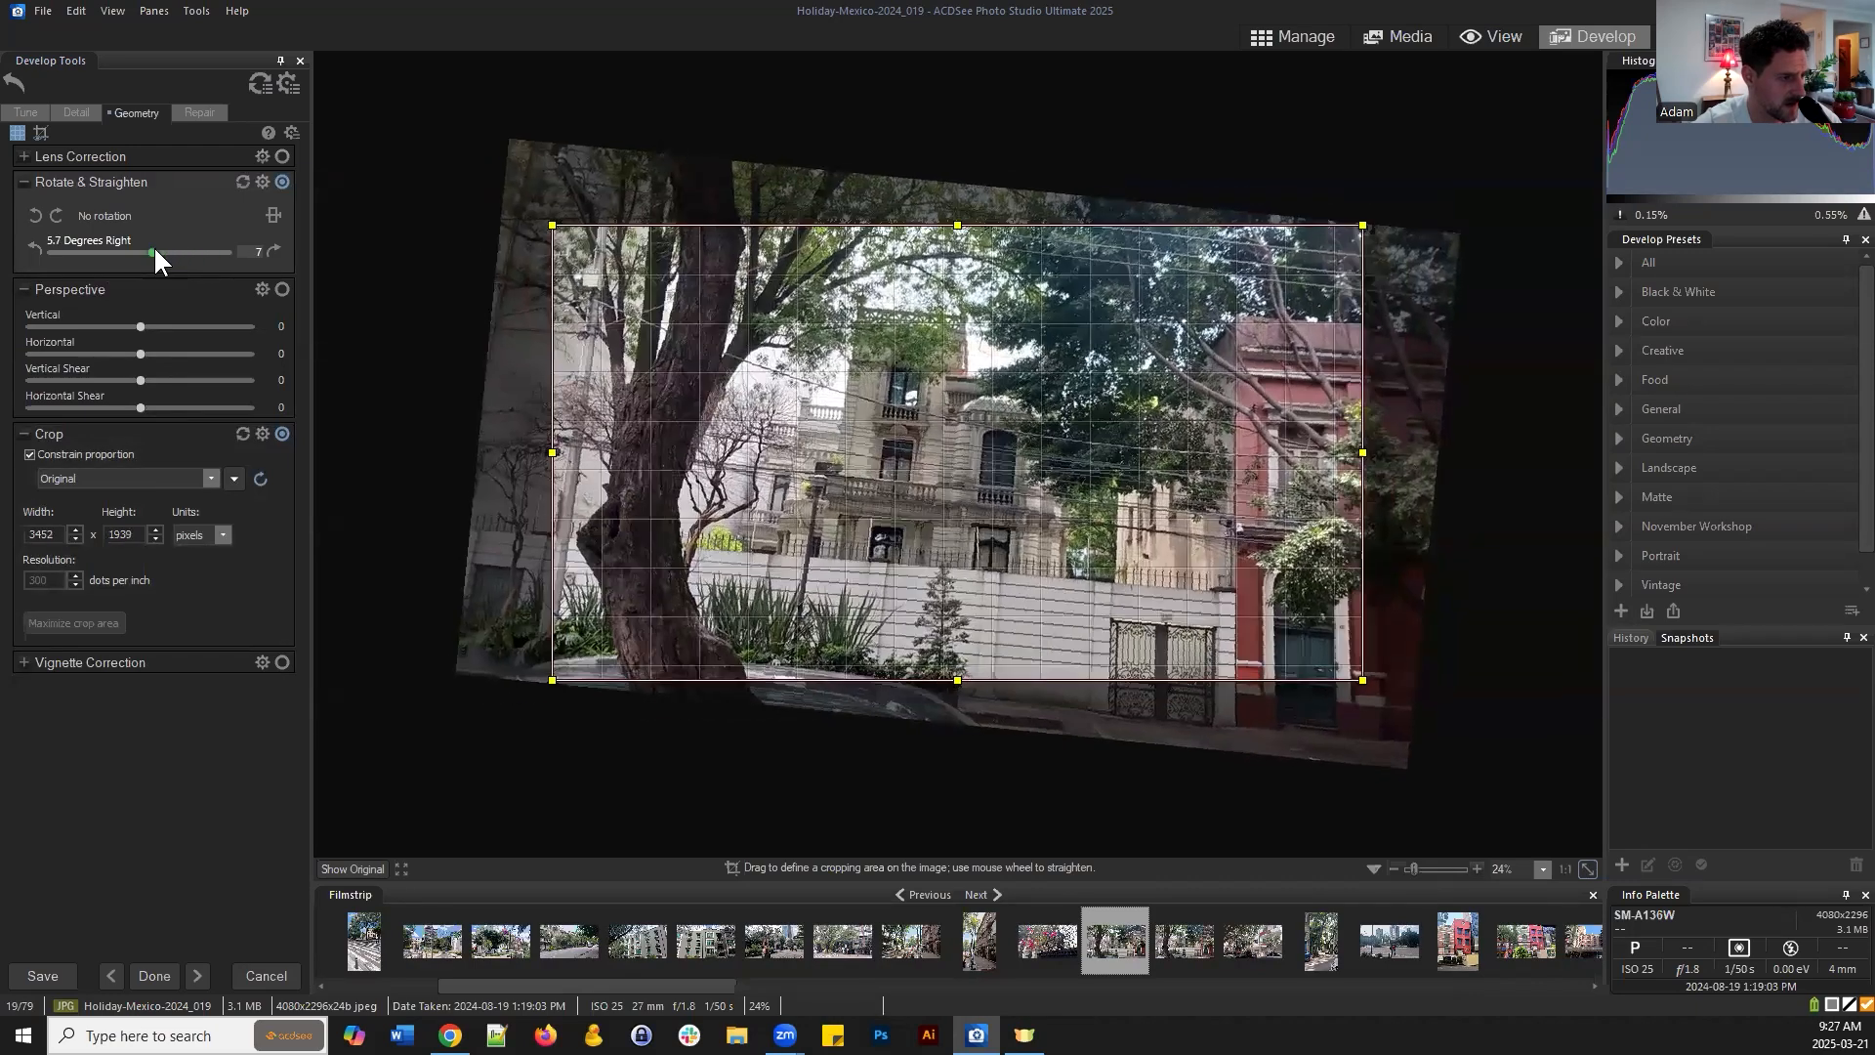
pyautogui.doubleClick(149, 252)
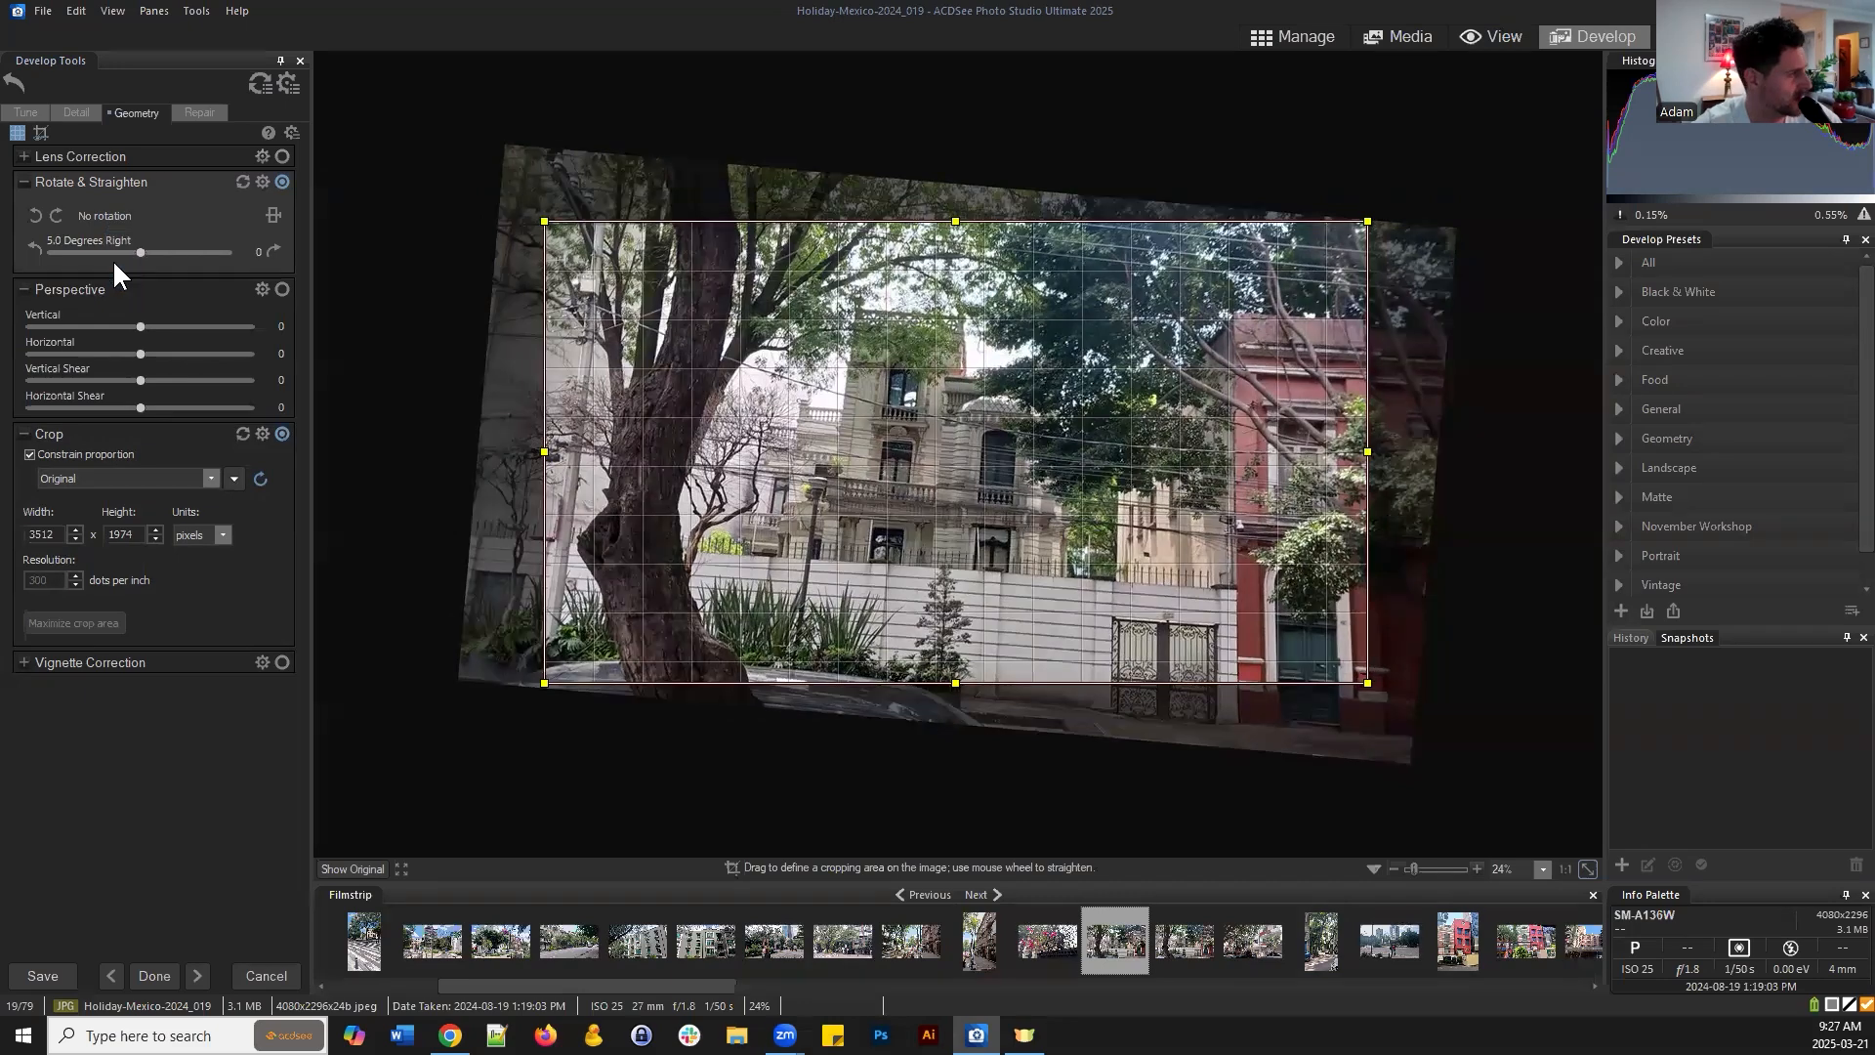
pyautogui.moveTo(140, 252)
pyautogui.mouseDown()
pyautogui.moveTo(26, 255)
pyautogui.moveTo(138, 250)
pyautogui.mouseUp()
pyautogui.click(239, 181)
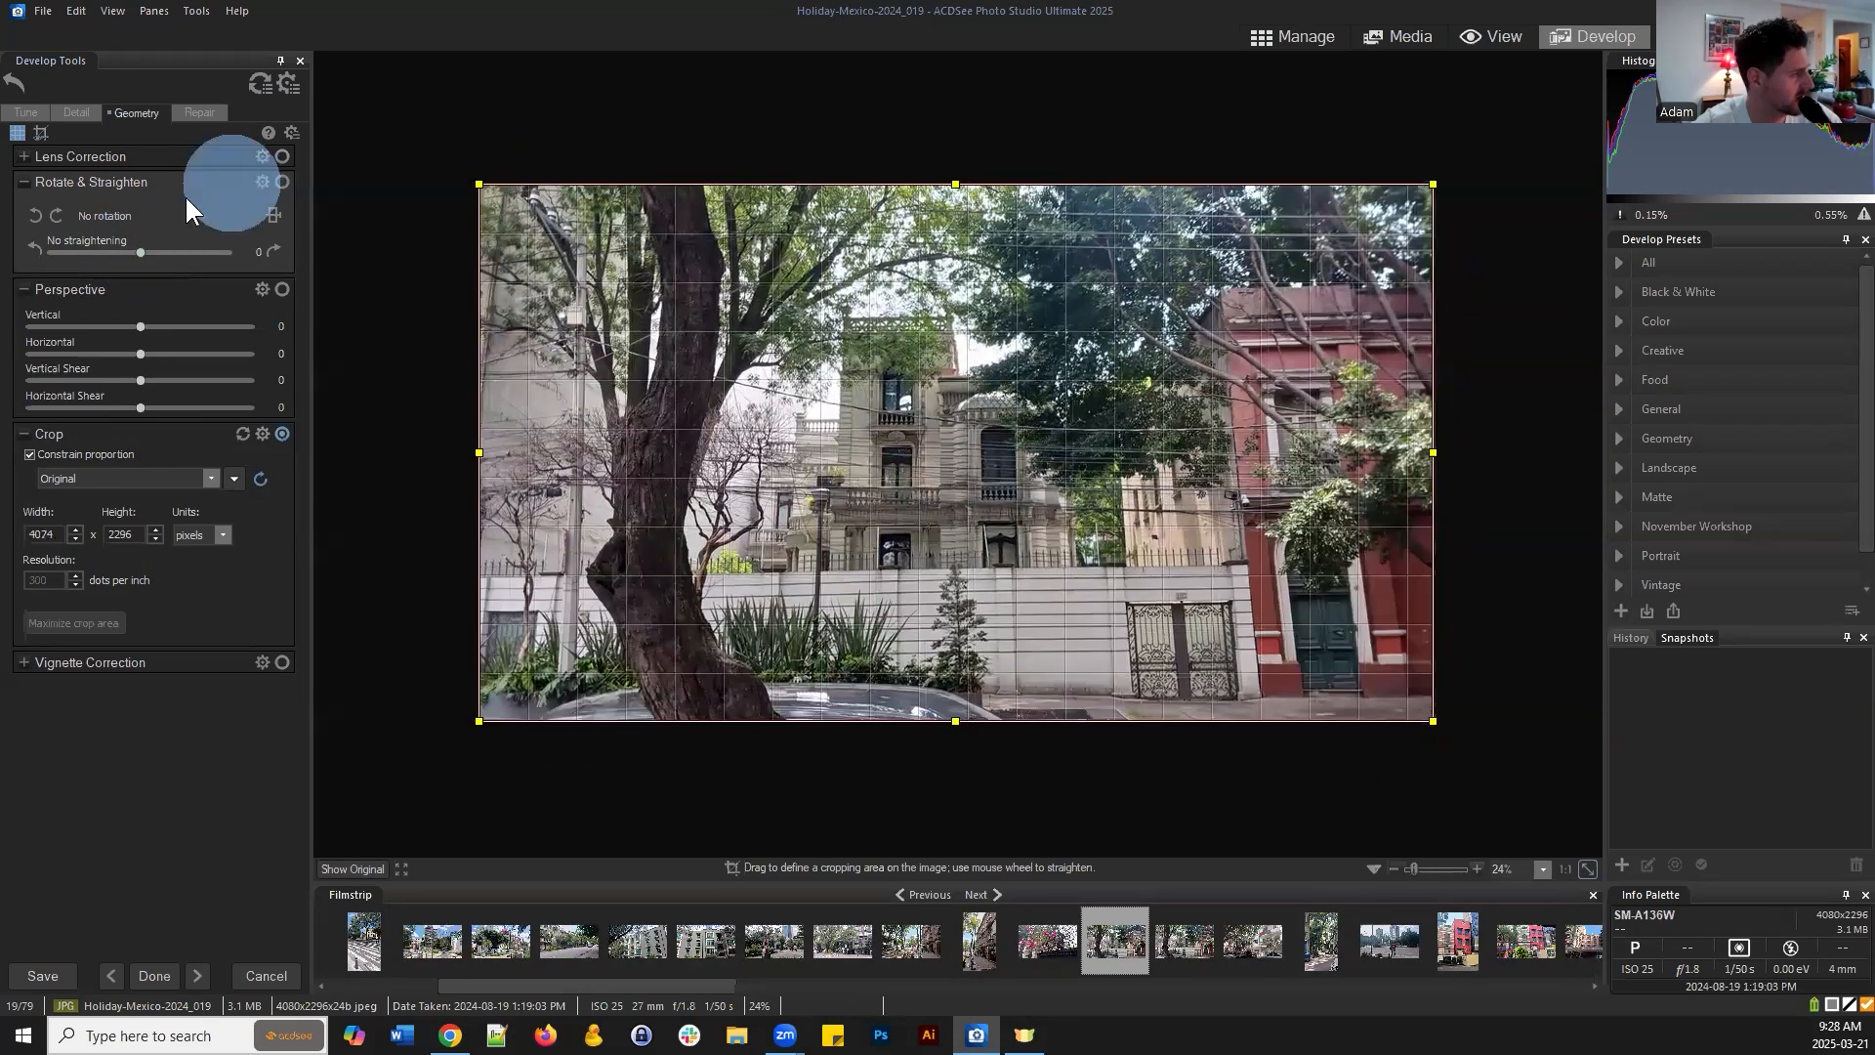
pyautogui.click(57, 182)
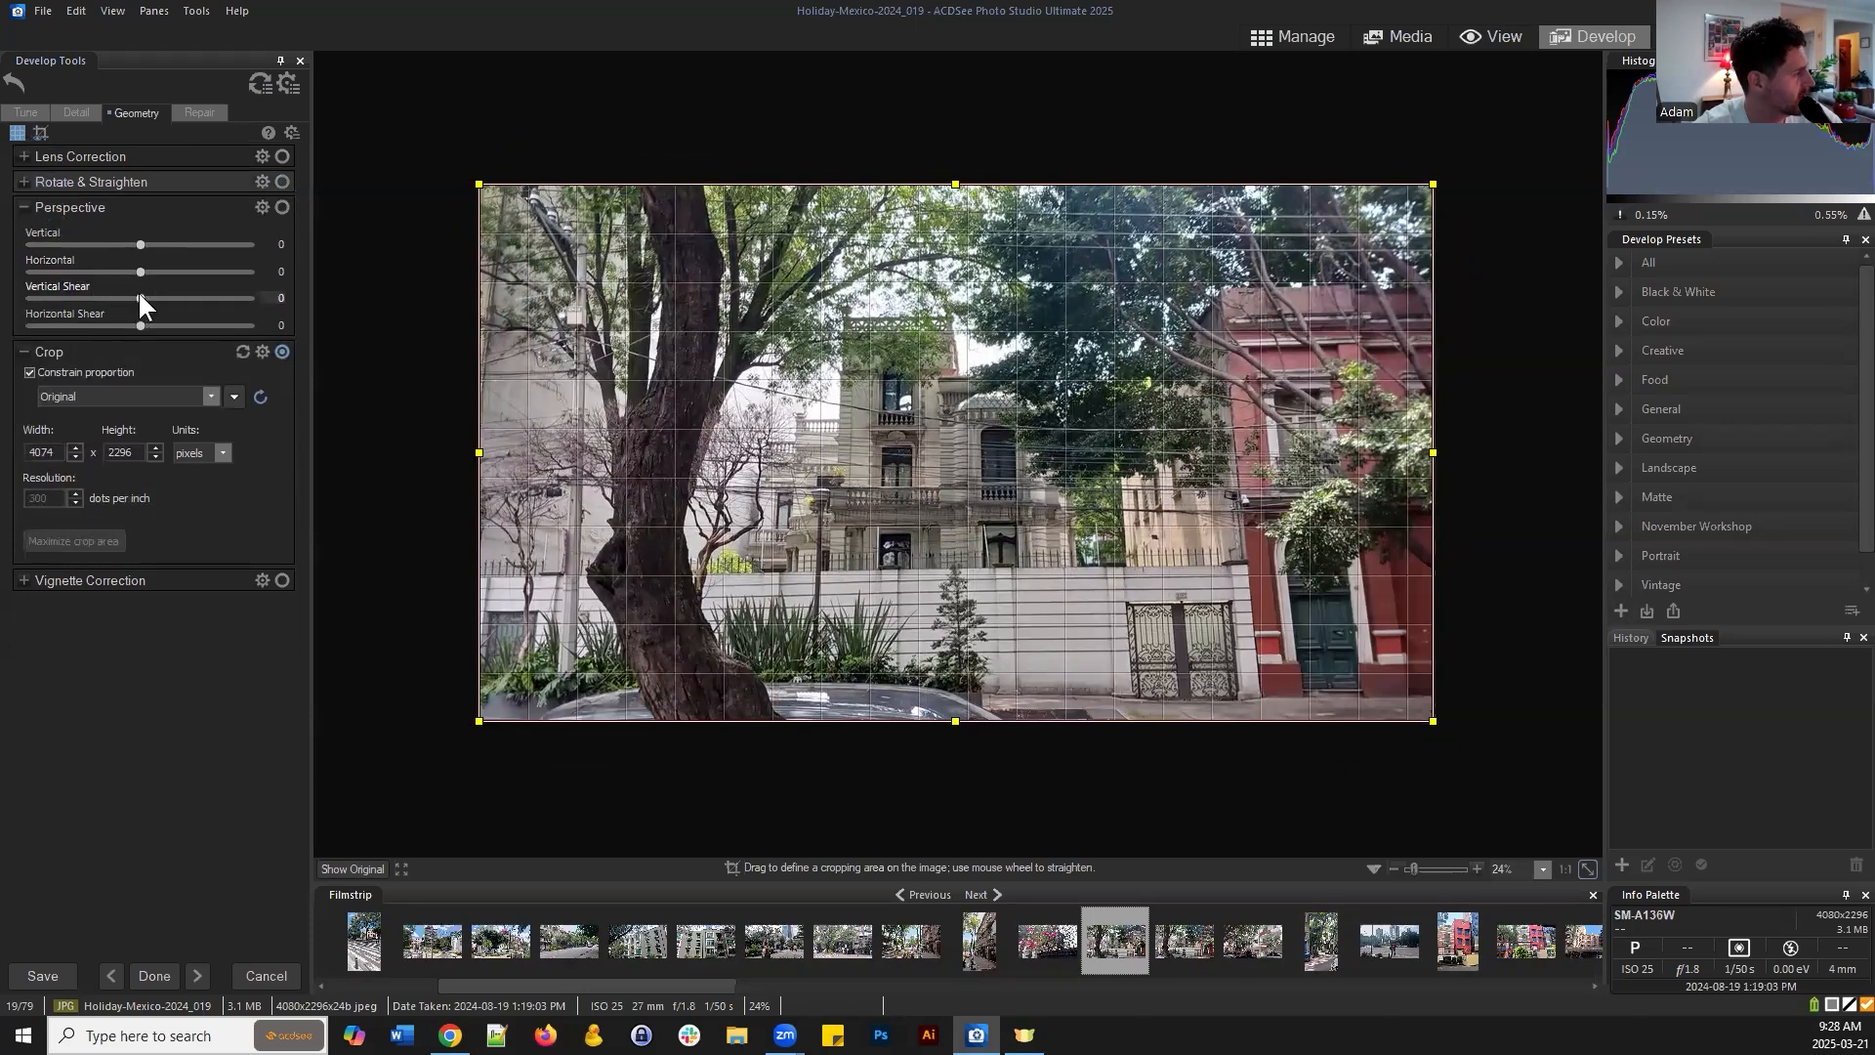
# Correct the photo's perspective with Vertical Shear 8 and Horizontal Shear 12
pyautogui.moveTo(137, 319)
pyautogui.mouseDown()
pyautogui.moveTo(156, 318)
pyautogui.moveTo(148, 295)
pyautogui.mouseUp()
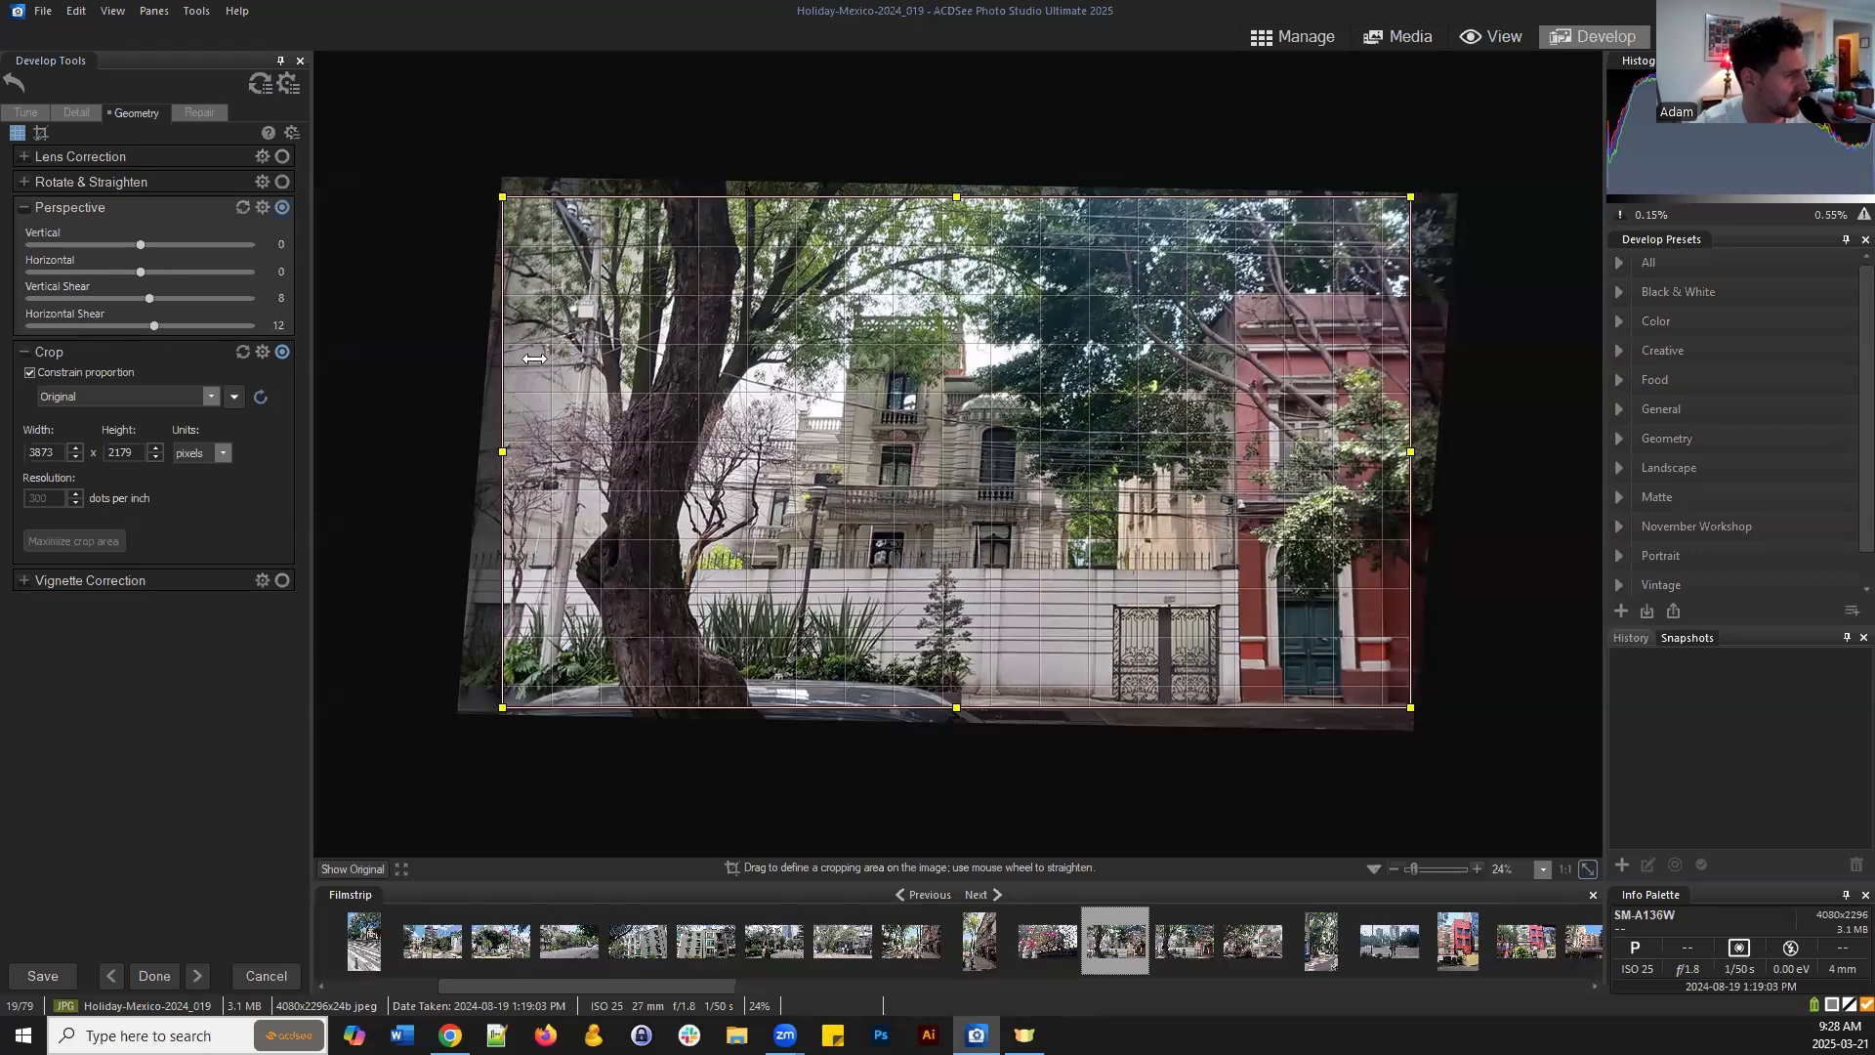
pyautogui.moveTo(138, 246)
pyautogui.mouseDown()
pyautogui.moveTo(160, 244)
pyautogui.moveTo(139, 272)
pyautogui.mouseUp()
pyautogui.click(140, 271)
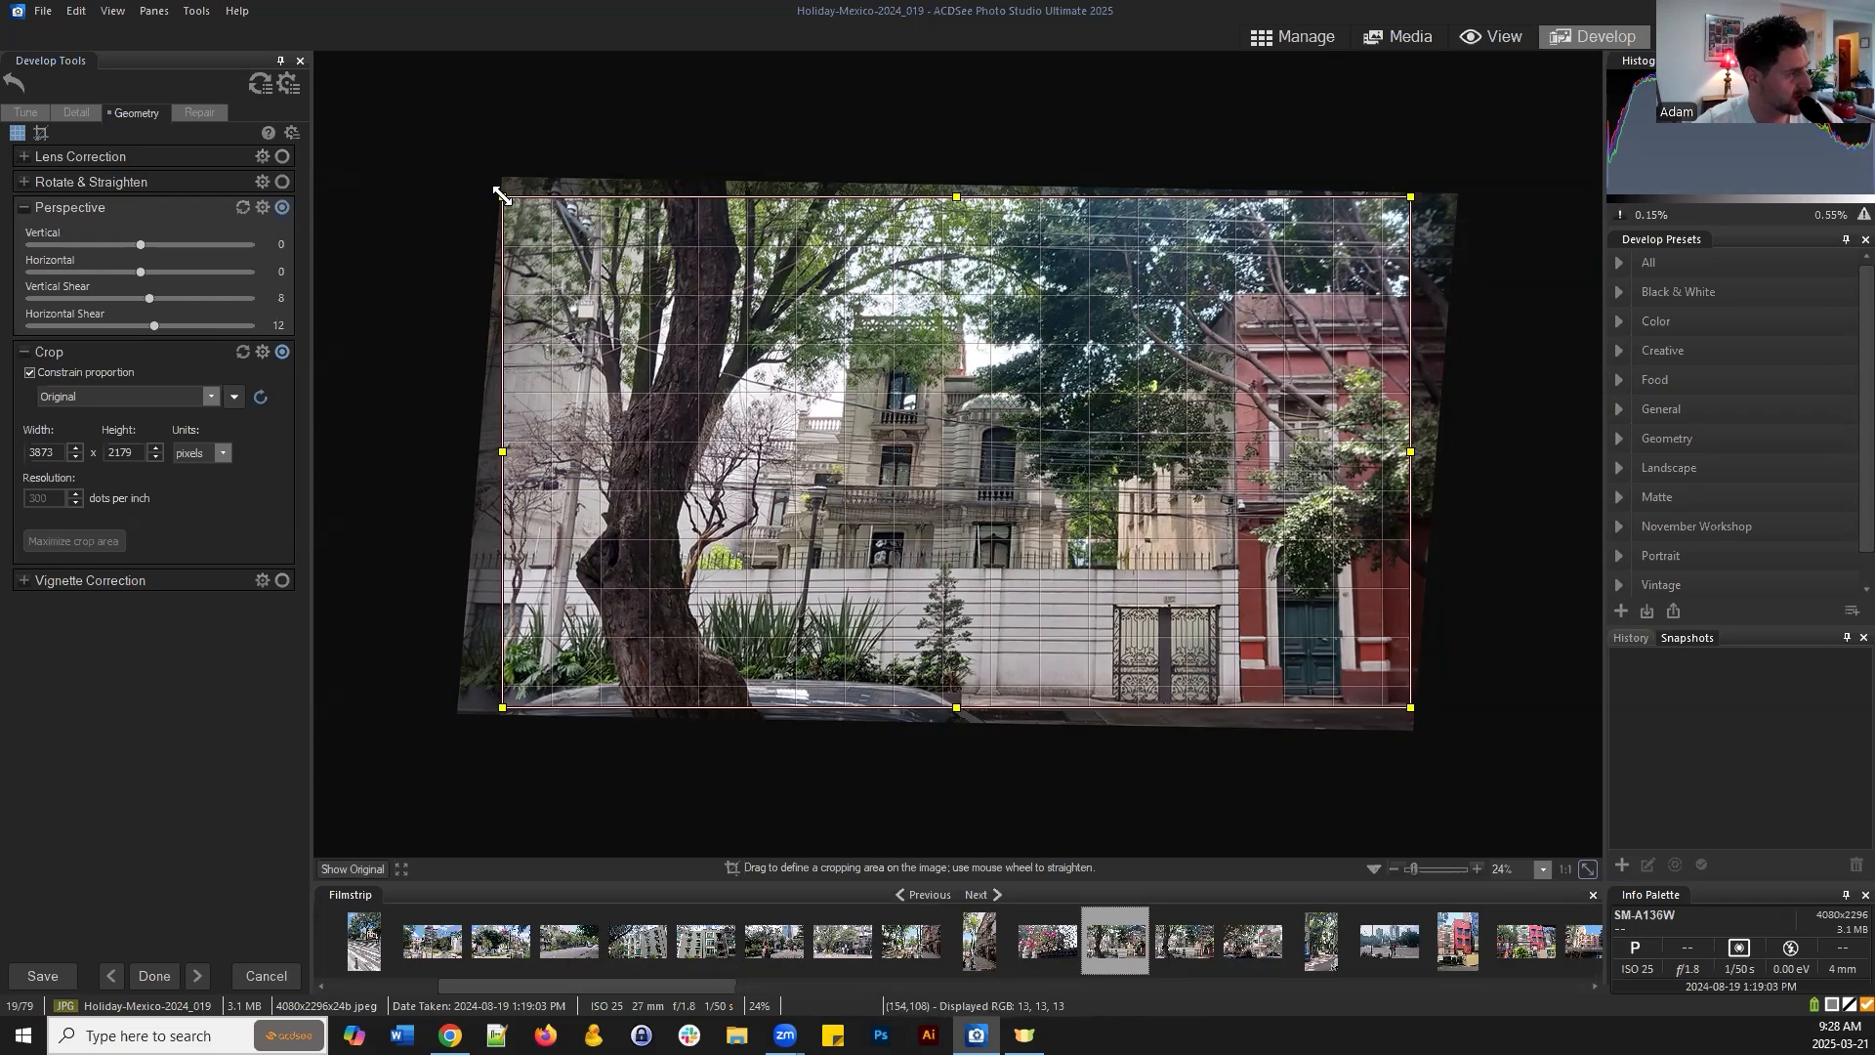
# Enlarge the crop area to about 3885 x 2191 pixels and compare the photo with its original
pyautogui.moveTo(502, 196)
pyautogui.mouseDown()
pyautogui.moveTo(556, 194)
pyautogui.moveTo(571, 219)
pyautogui.moveTo(502, 195)
pyautogui.moveTo(493, 230)
pyautogui.mouseUp()
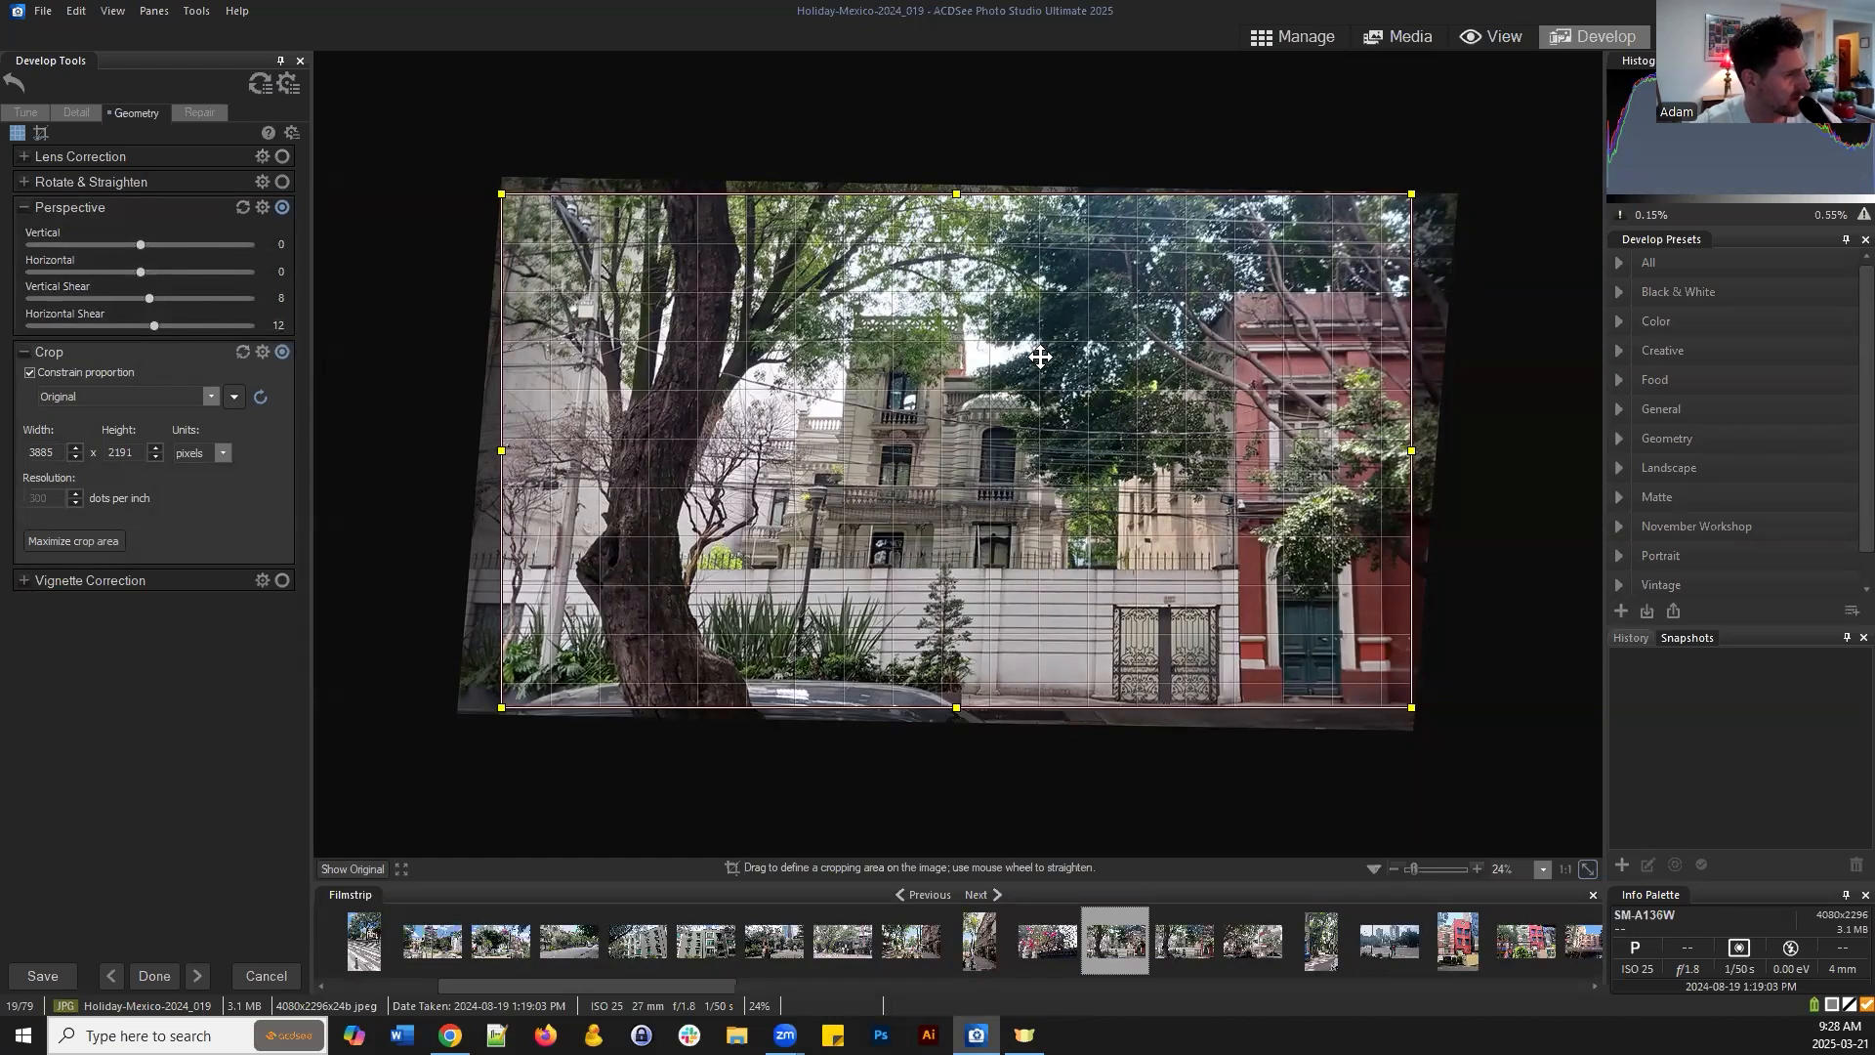
pyautogui.click(1097, 382)
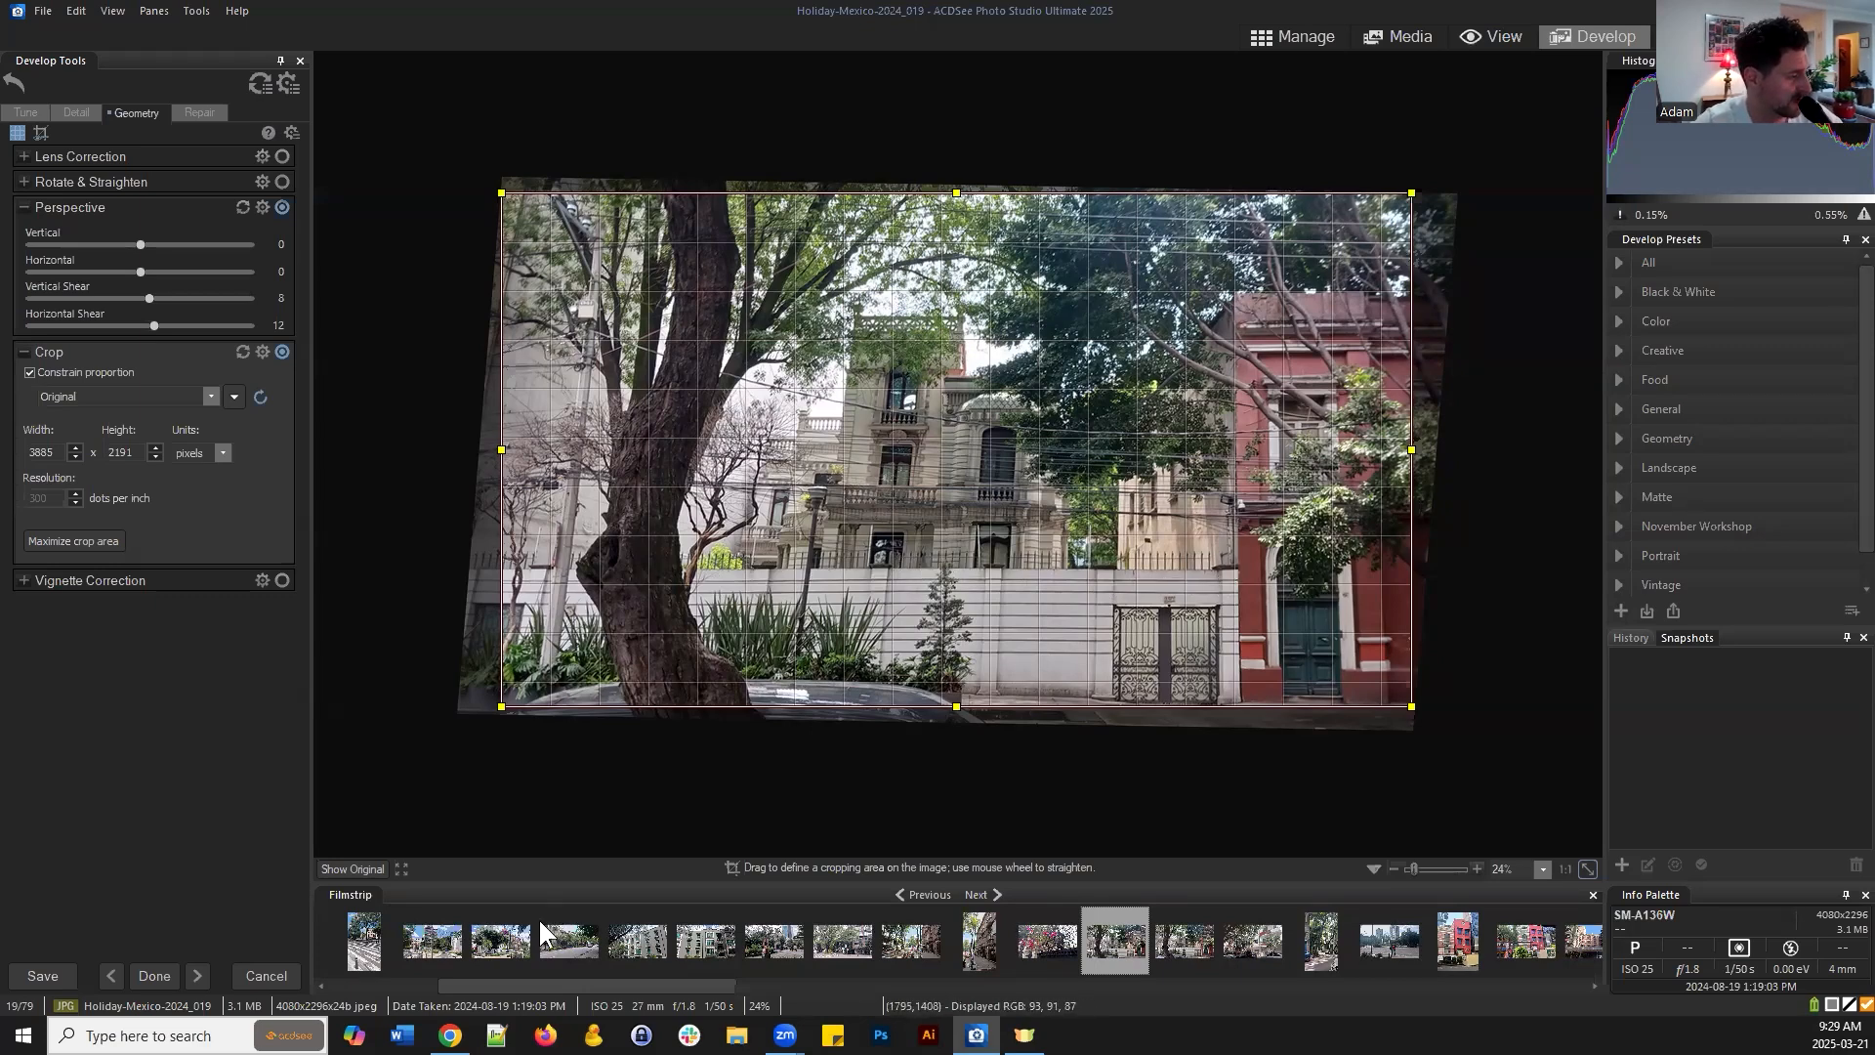
pyautogui.click(342, 870)
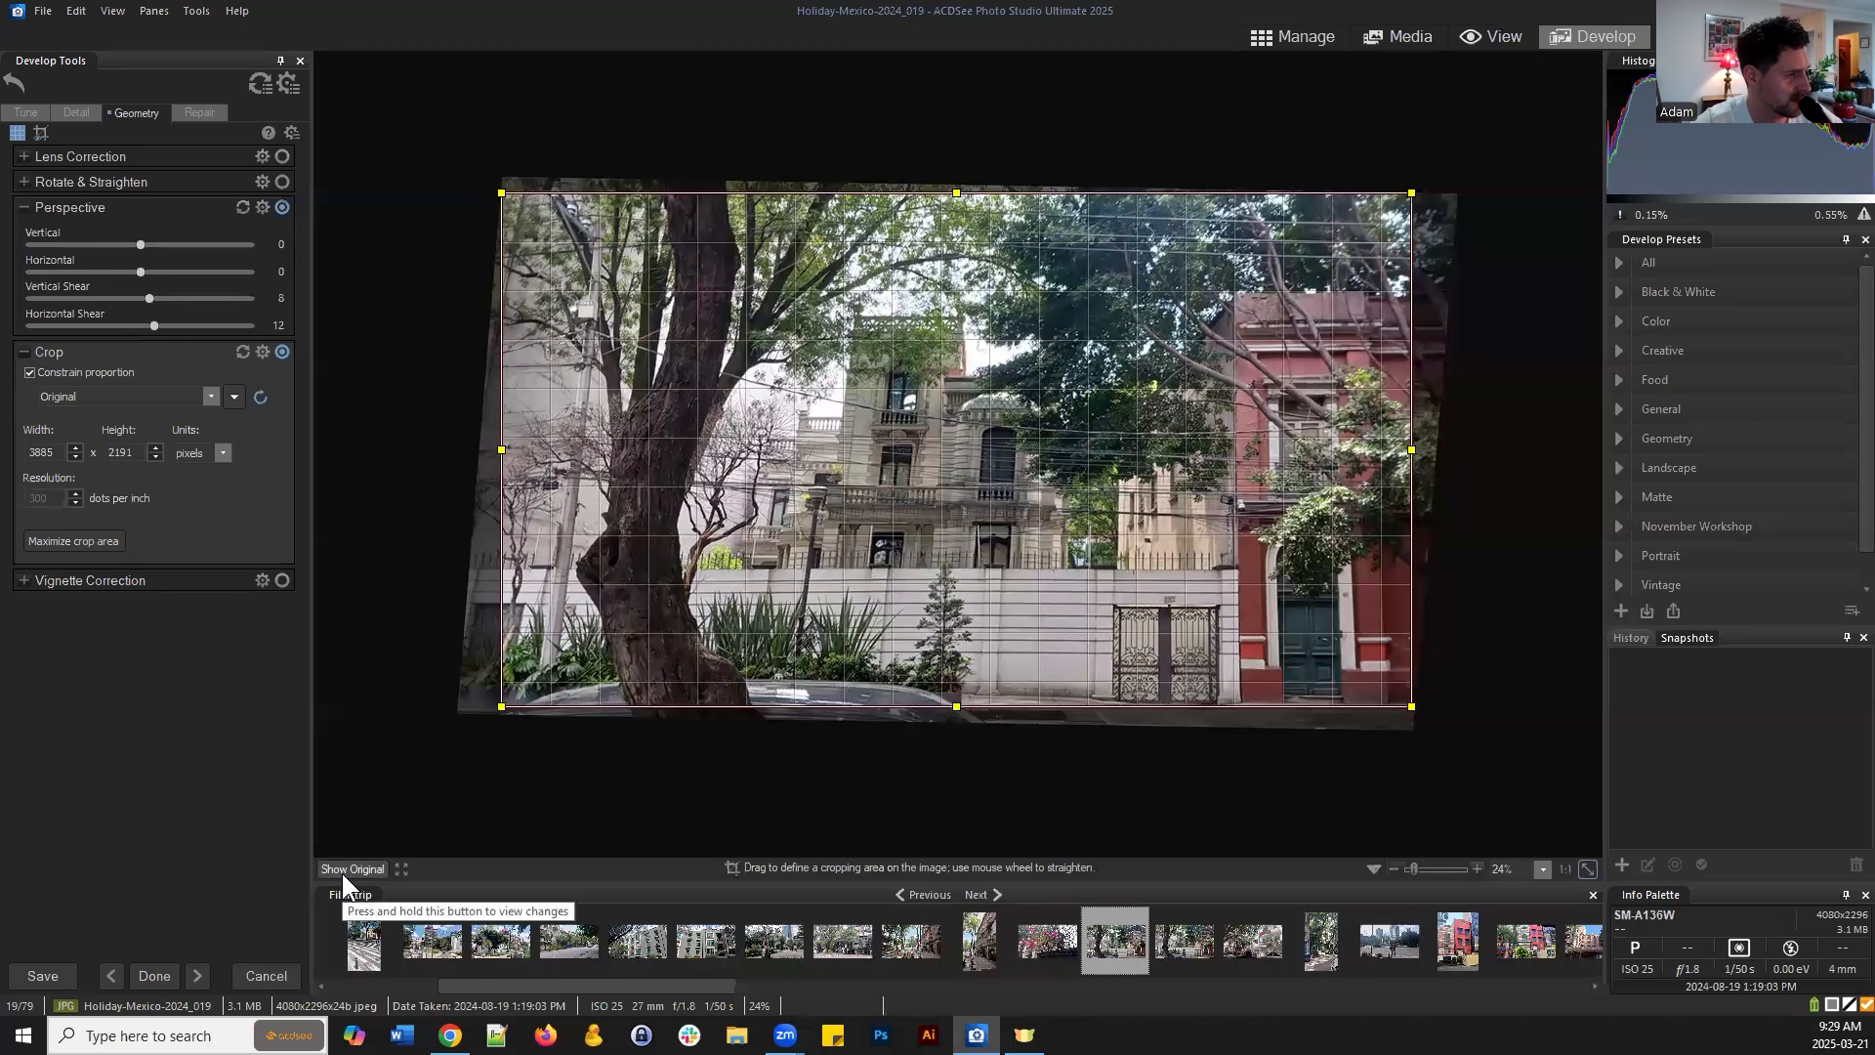
pyautogui.click(339, 869)
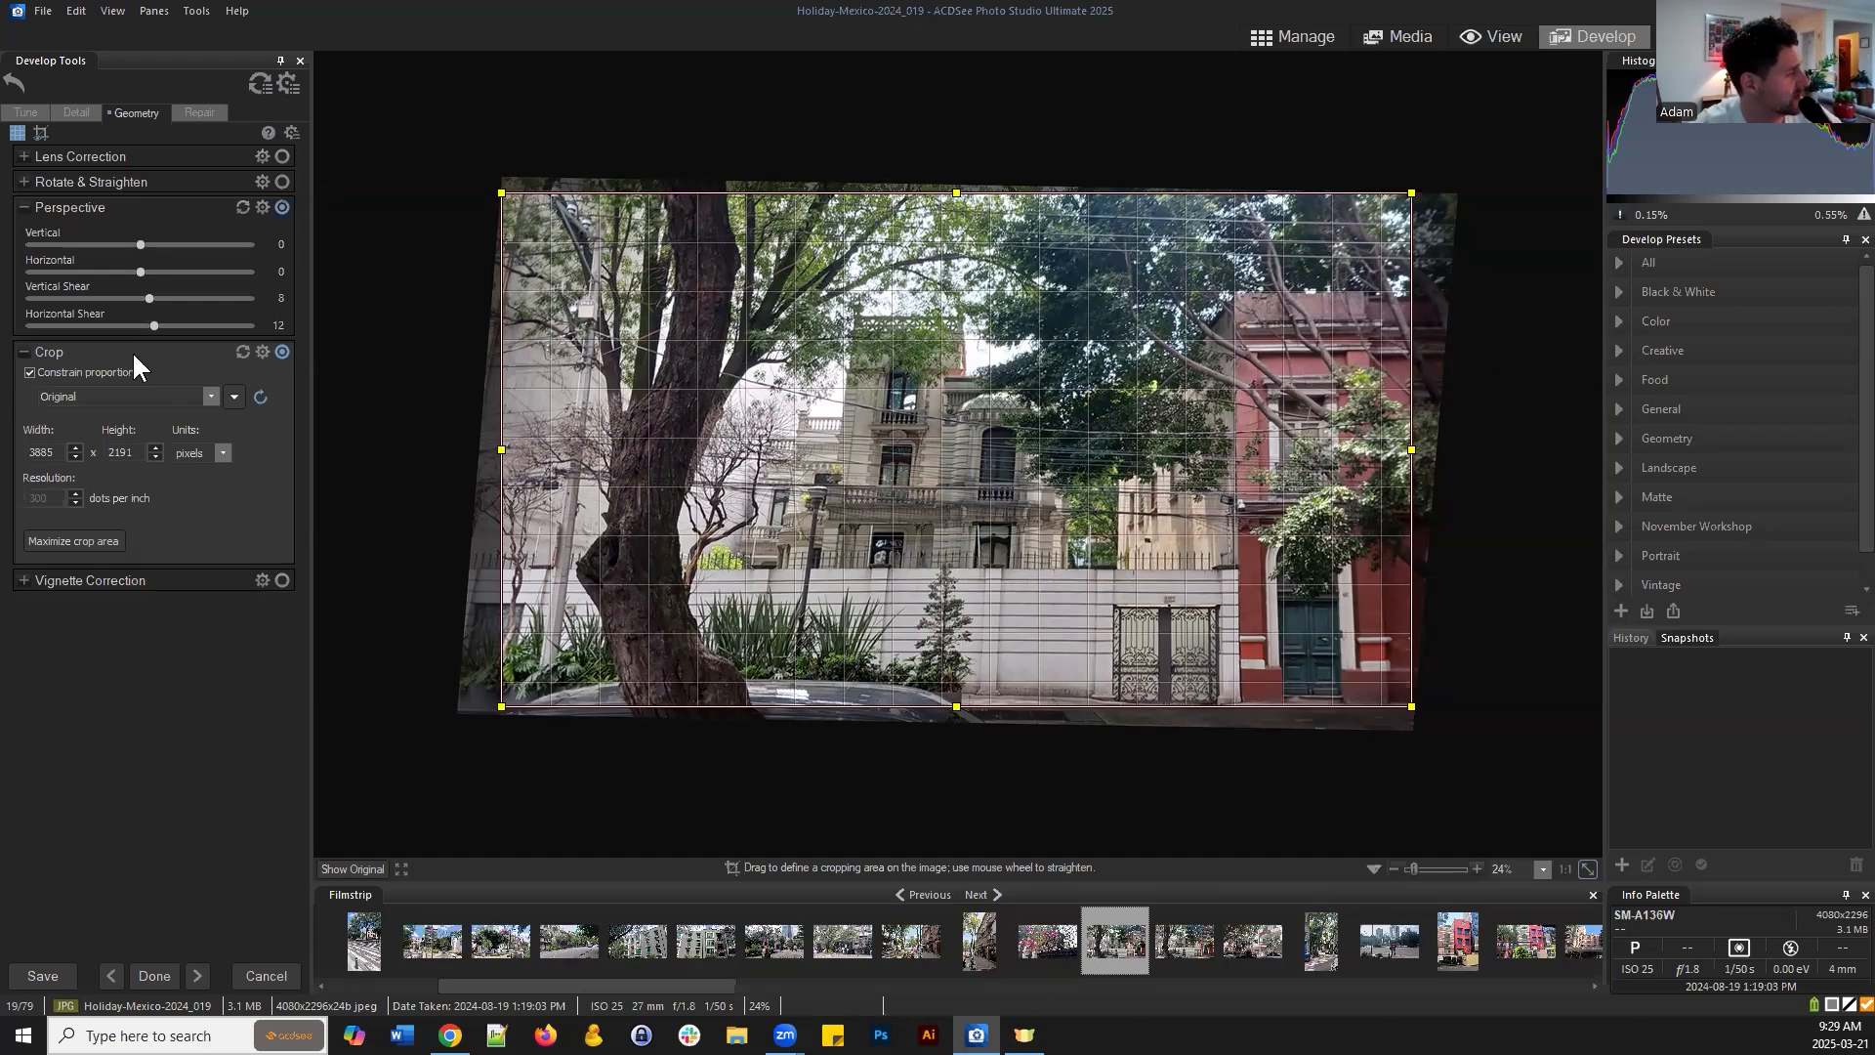
# Reset the photo's shear and all other perspective adjustments
pyautogui.doubleClick(154, 323)
pyautogui.doubleClick(149, 299)
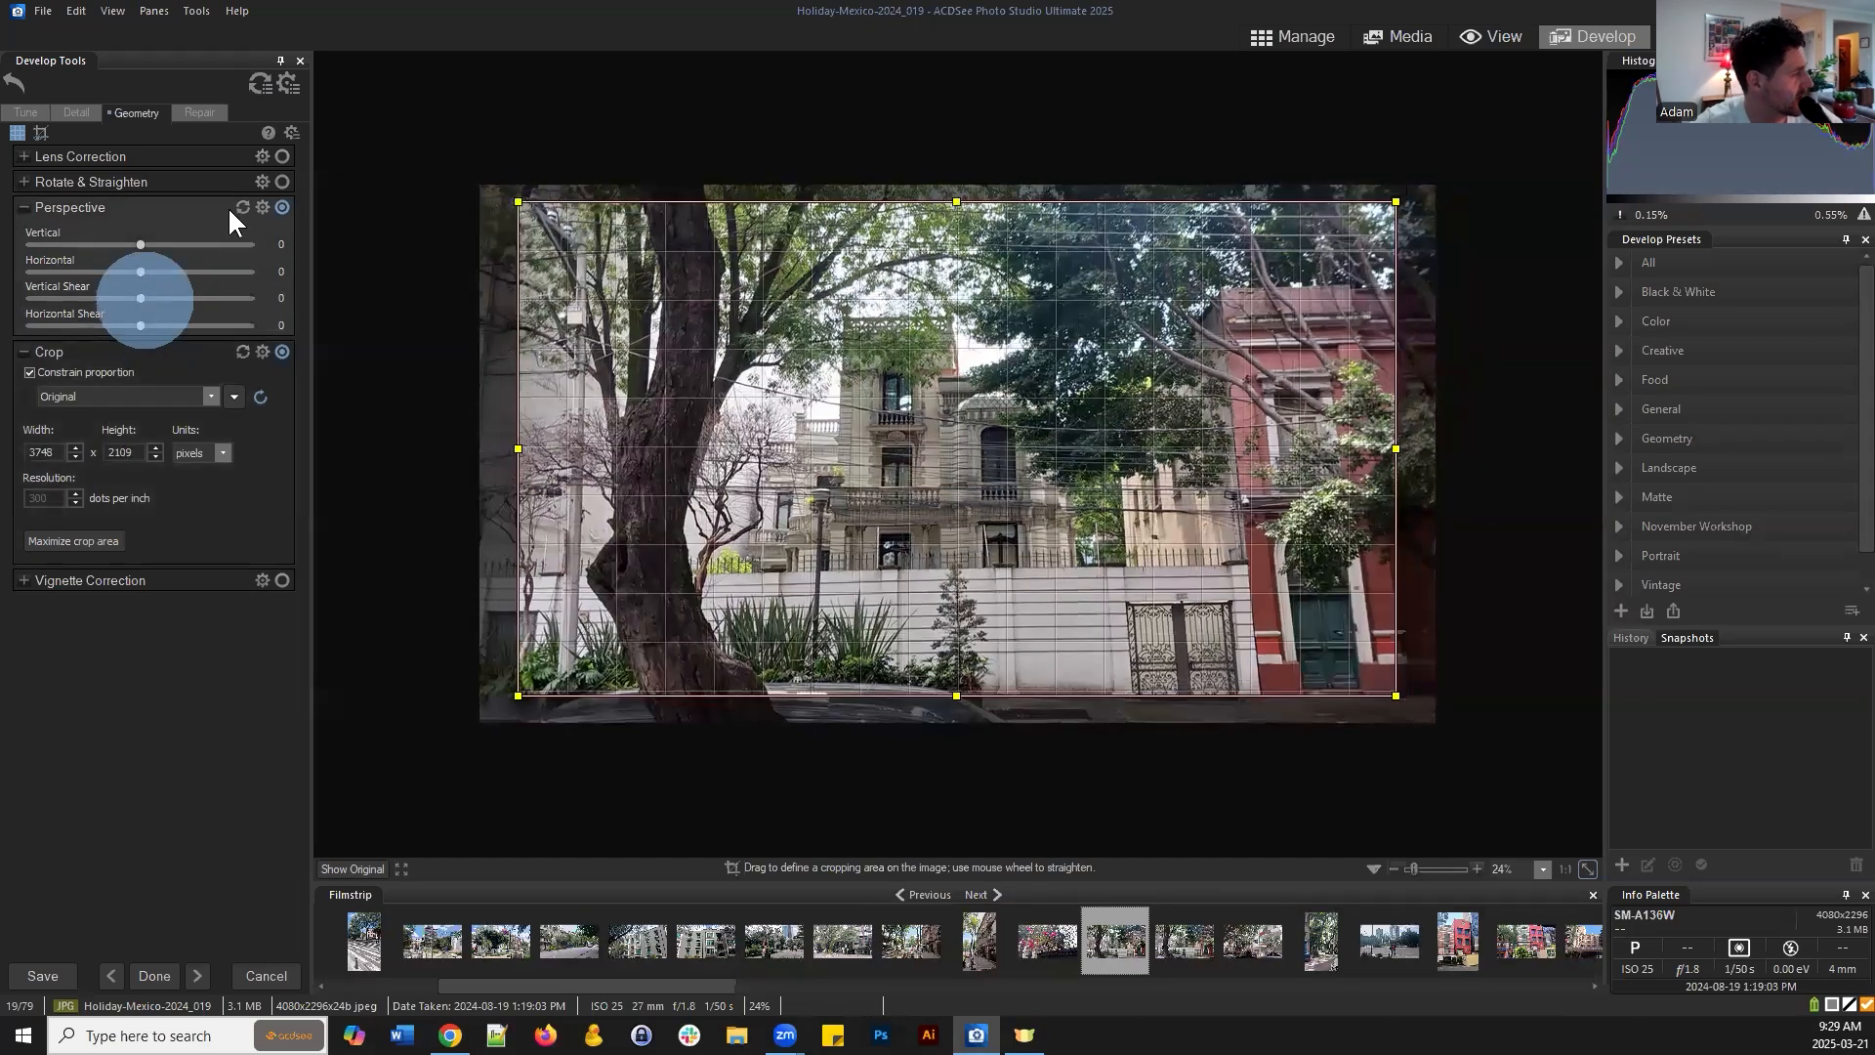
pyautogui.click(238, 208)
pyautogui.click(84, 211)
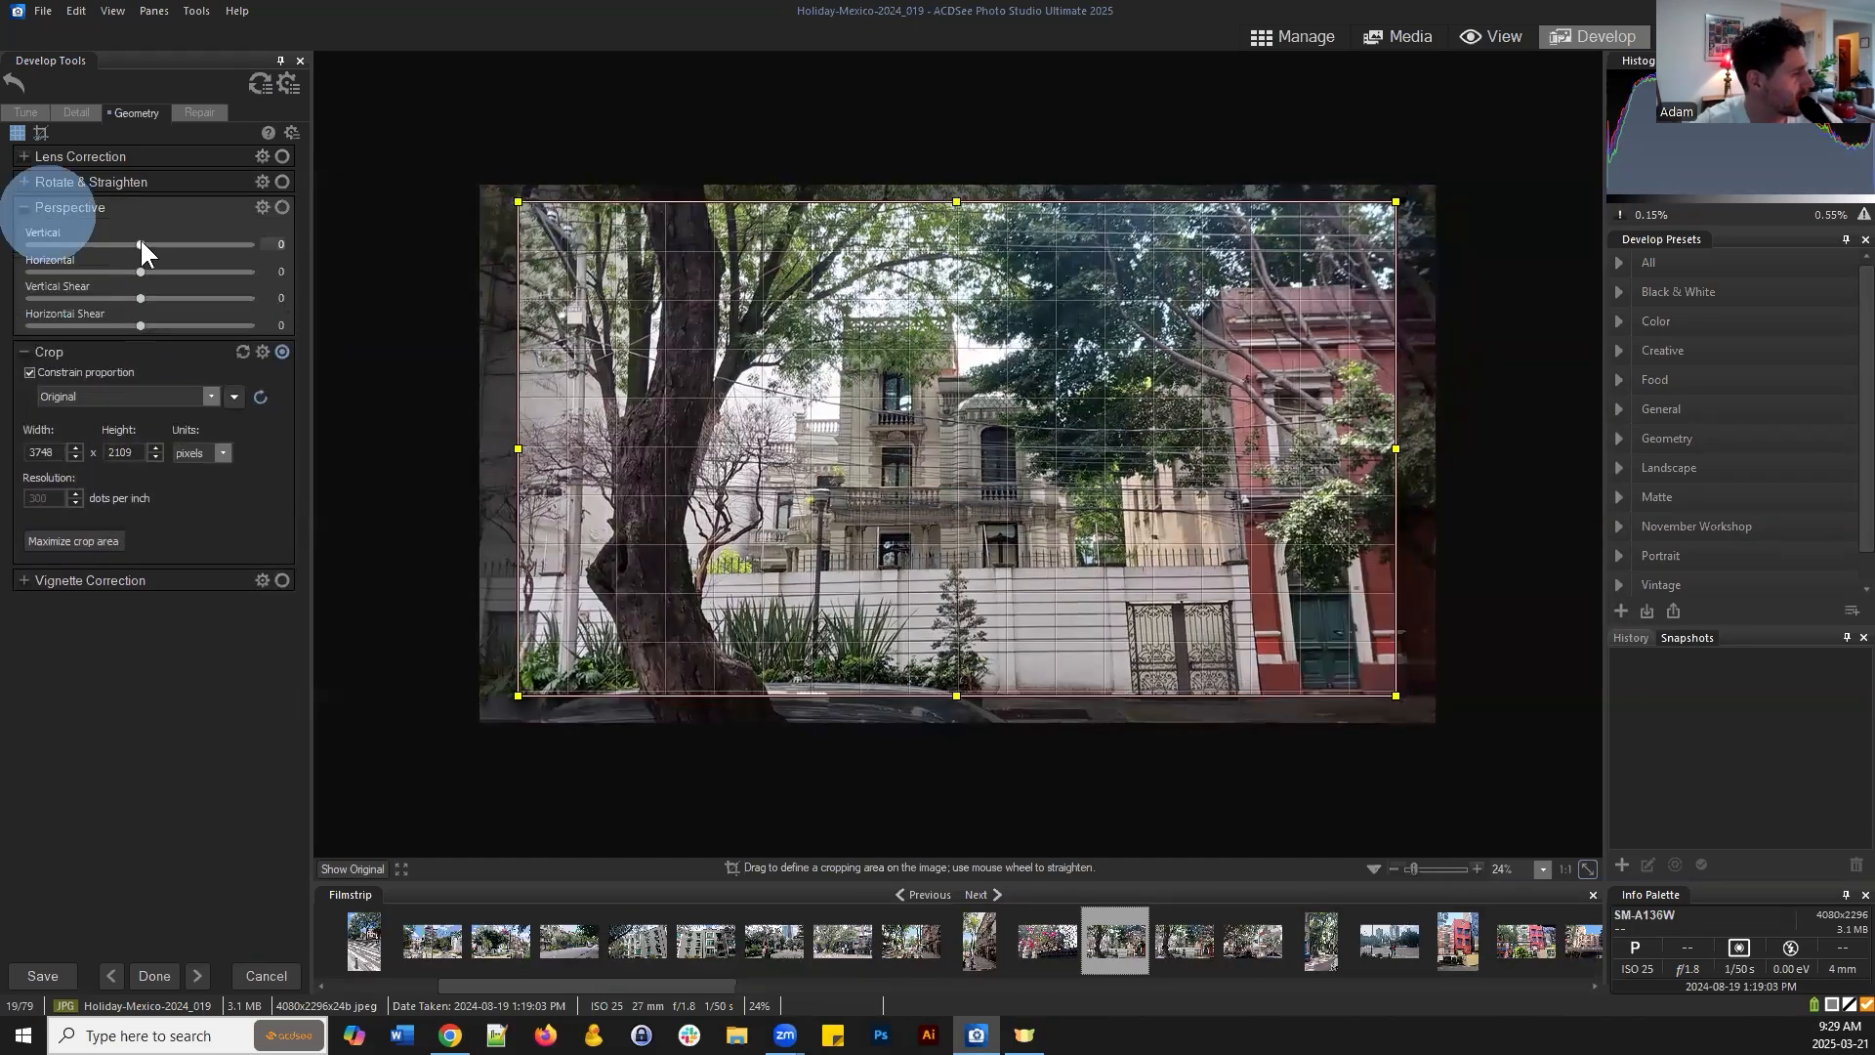
# Set the perspective to Vertical 4, Horizontal Shear 11 and Vertical Shear 8, and compare the photo with its original
pyautogui.moveTo(139, 243); pyautogui.dragTo(153, 327)
pyautogui.doubleClick(151, 298)
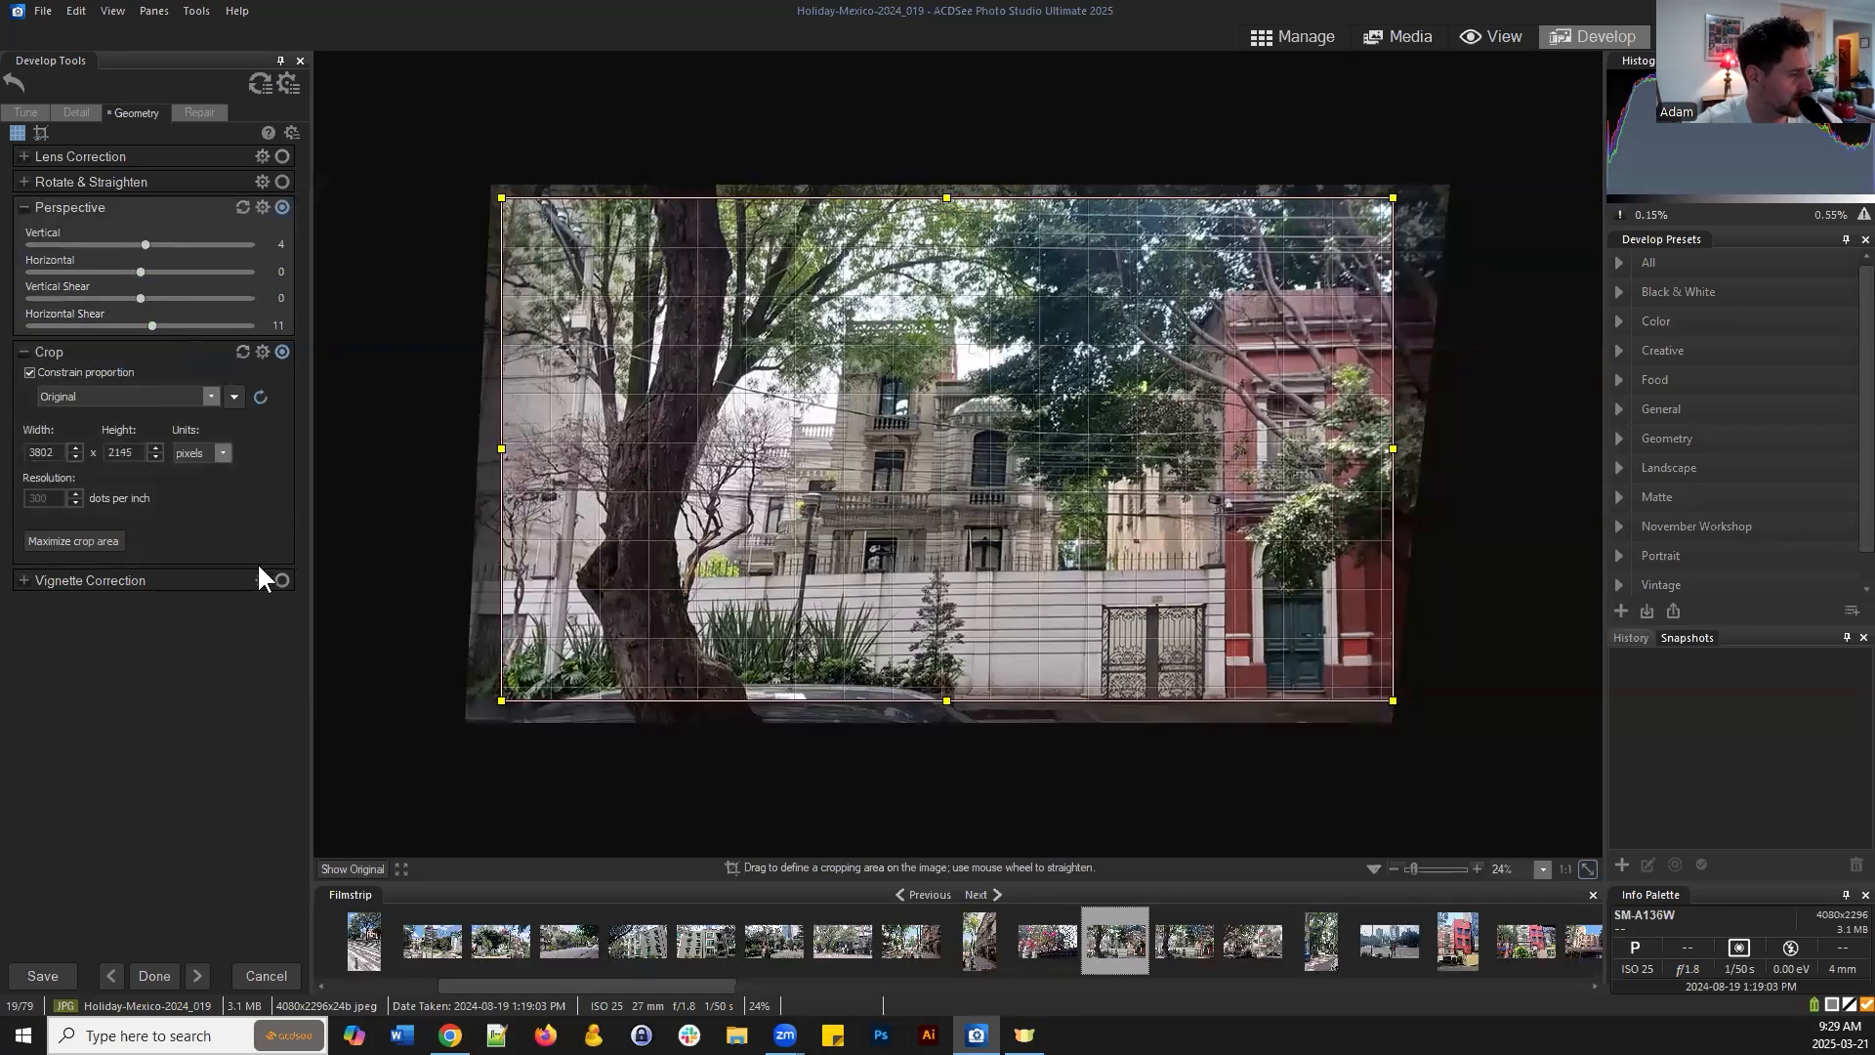
pyautogui.moveTo(142, 296); pyautogui.dragTo(150, 299)
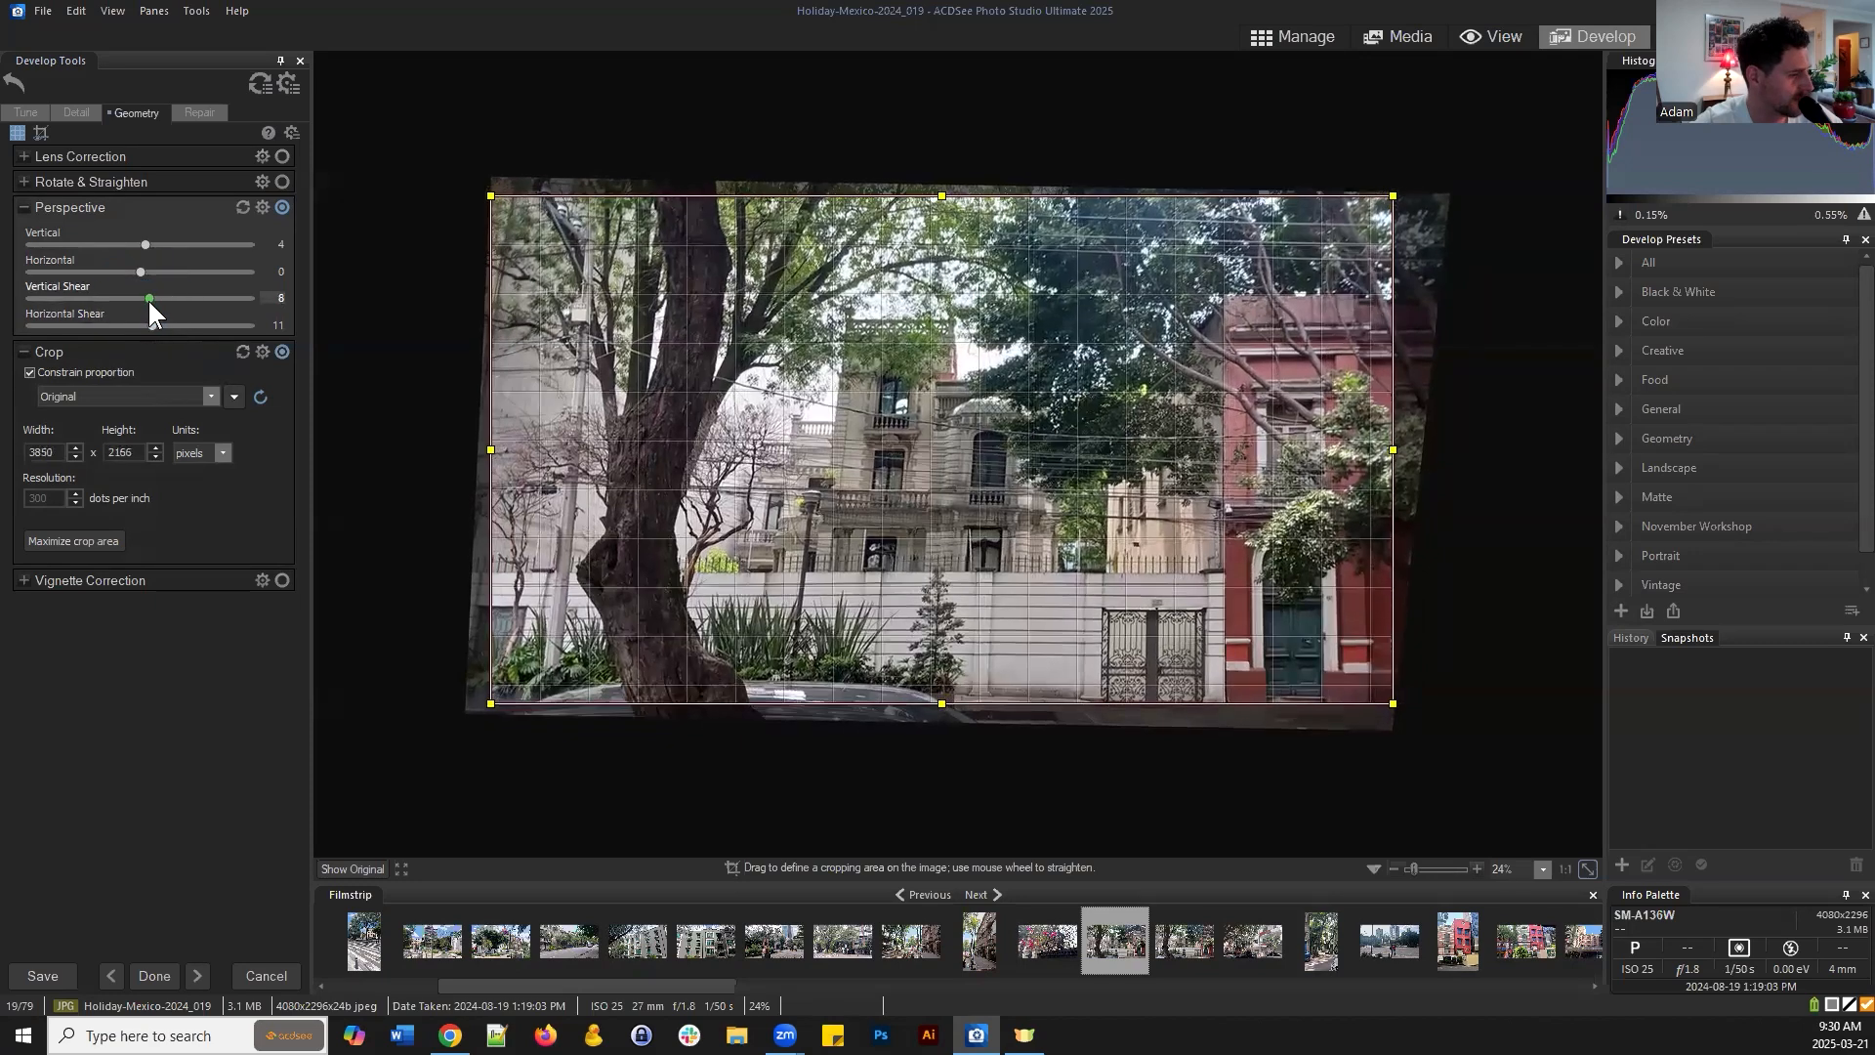
pyautogui.click(354, 868)
pyautogui.click(357, 868)
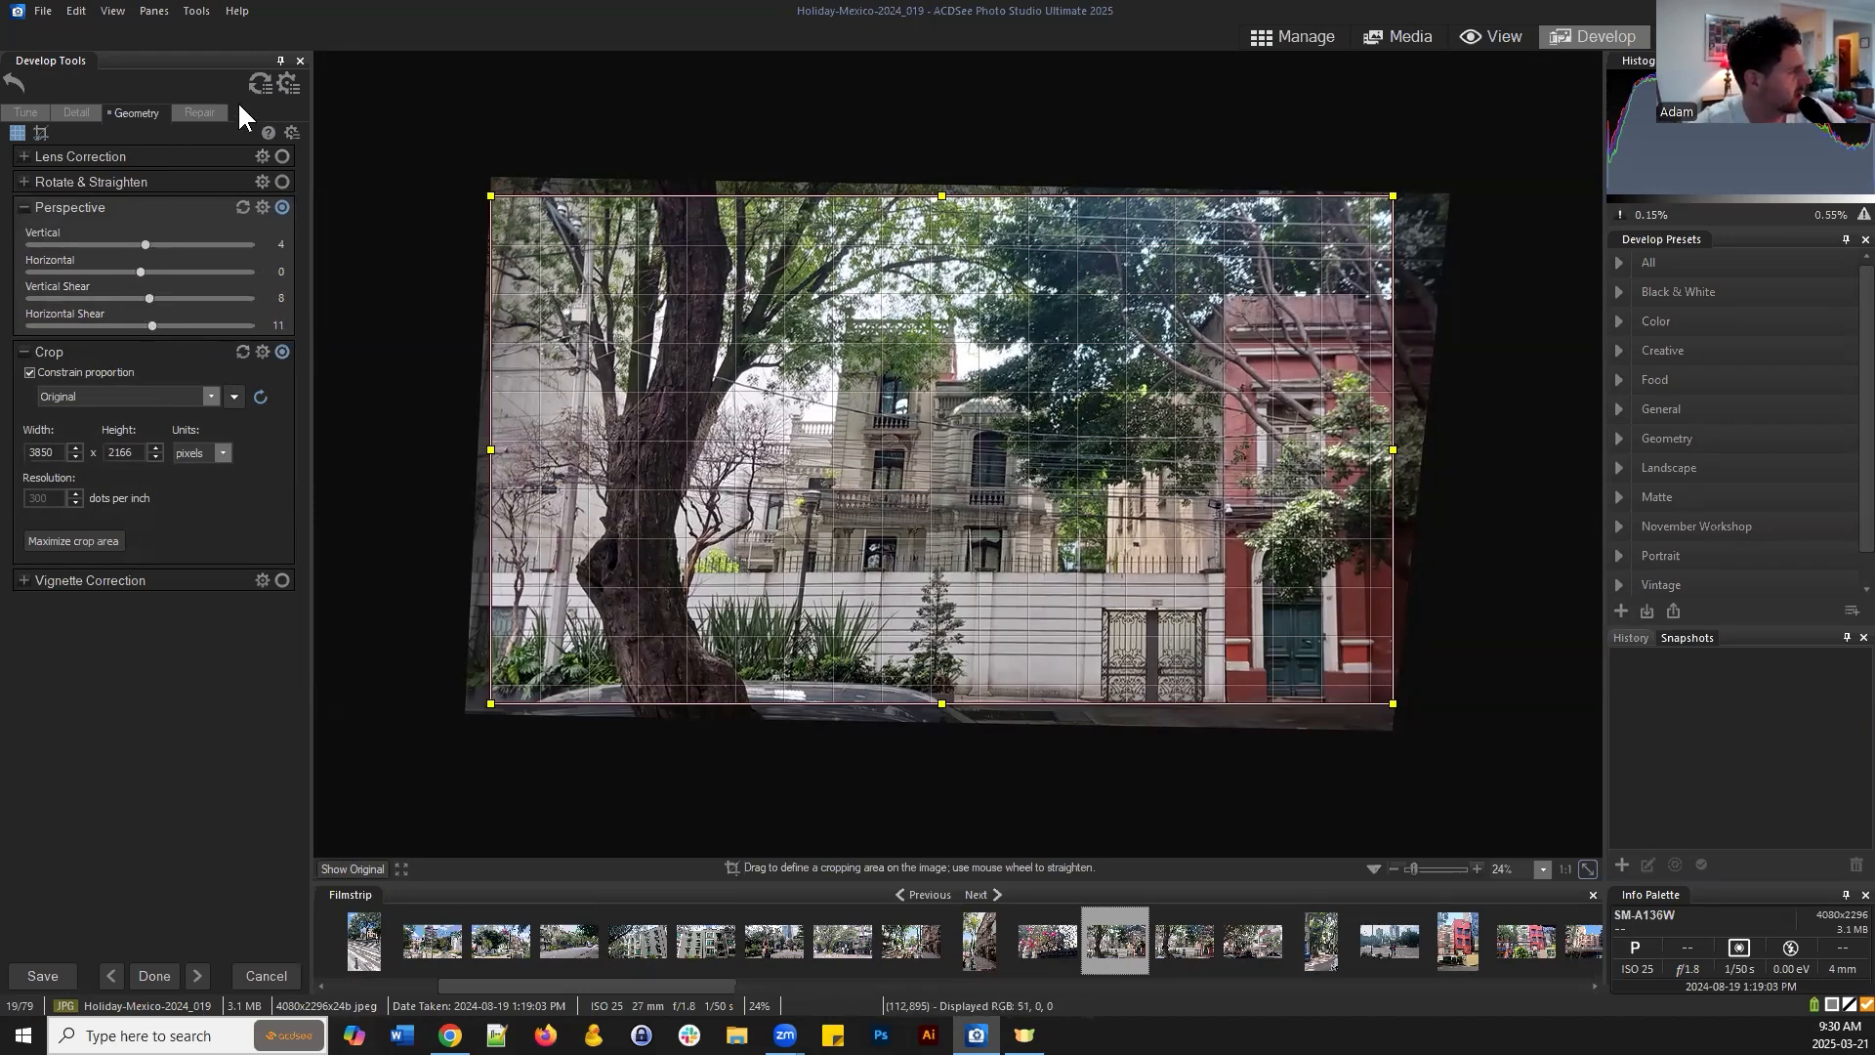
# Reset the perspective adjustments and leave only the Lens Correction settings expanded
pyautogui.click(242, 207)
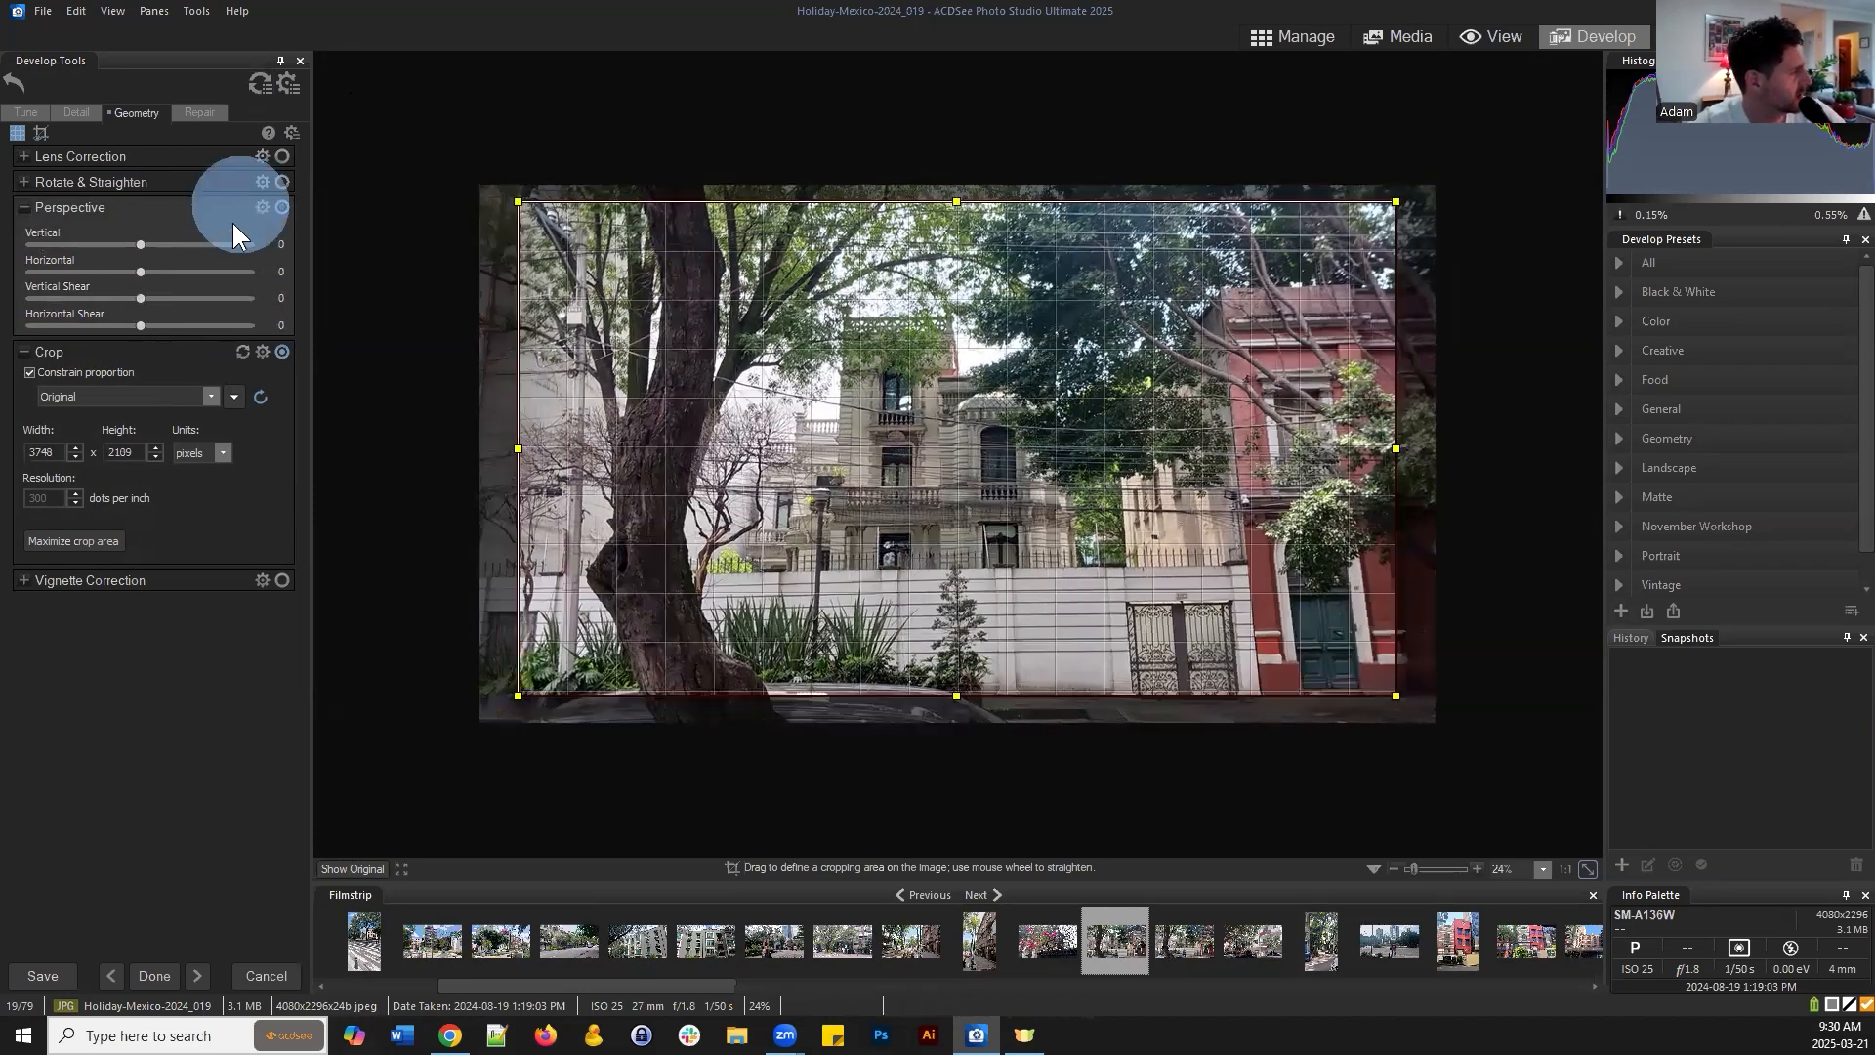
pyautogui.click(32, 179)
pyautogui.click(47, 156)
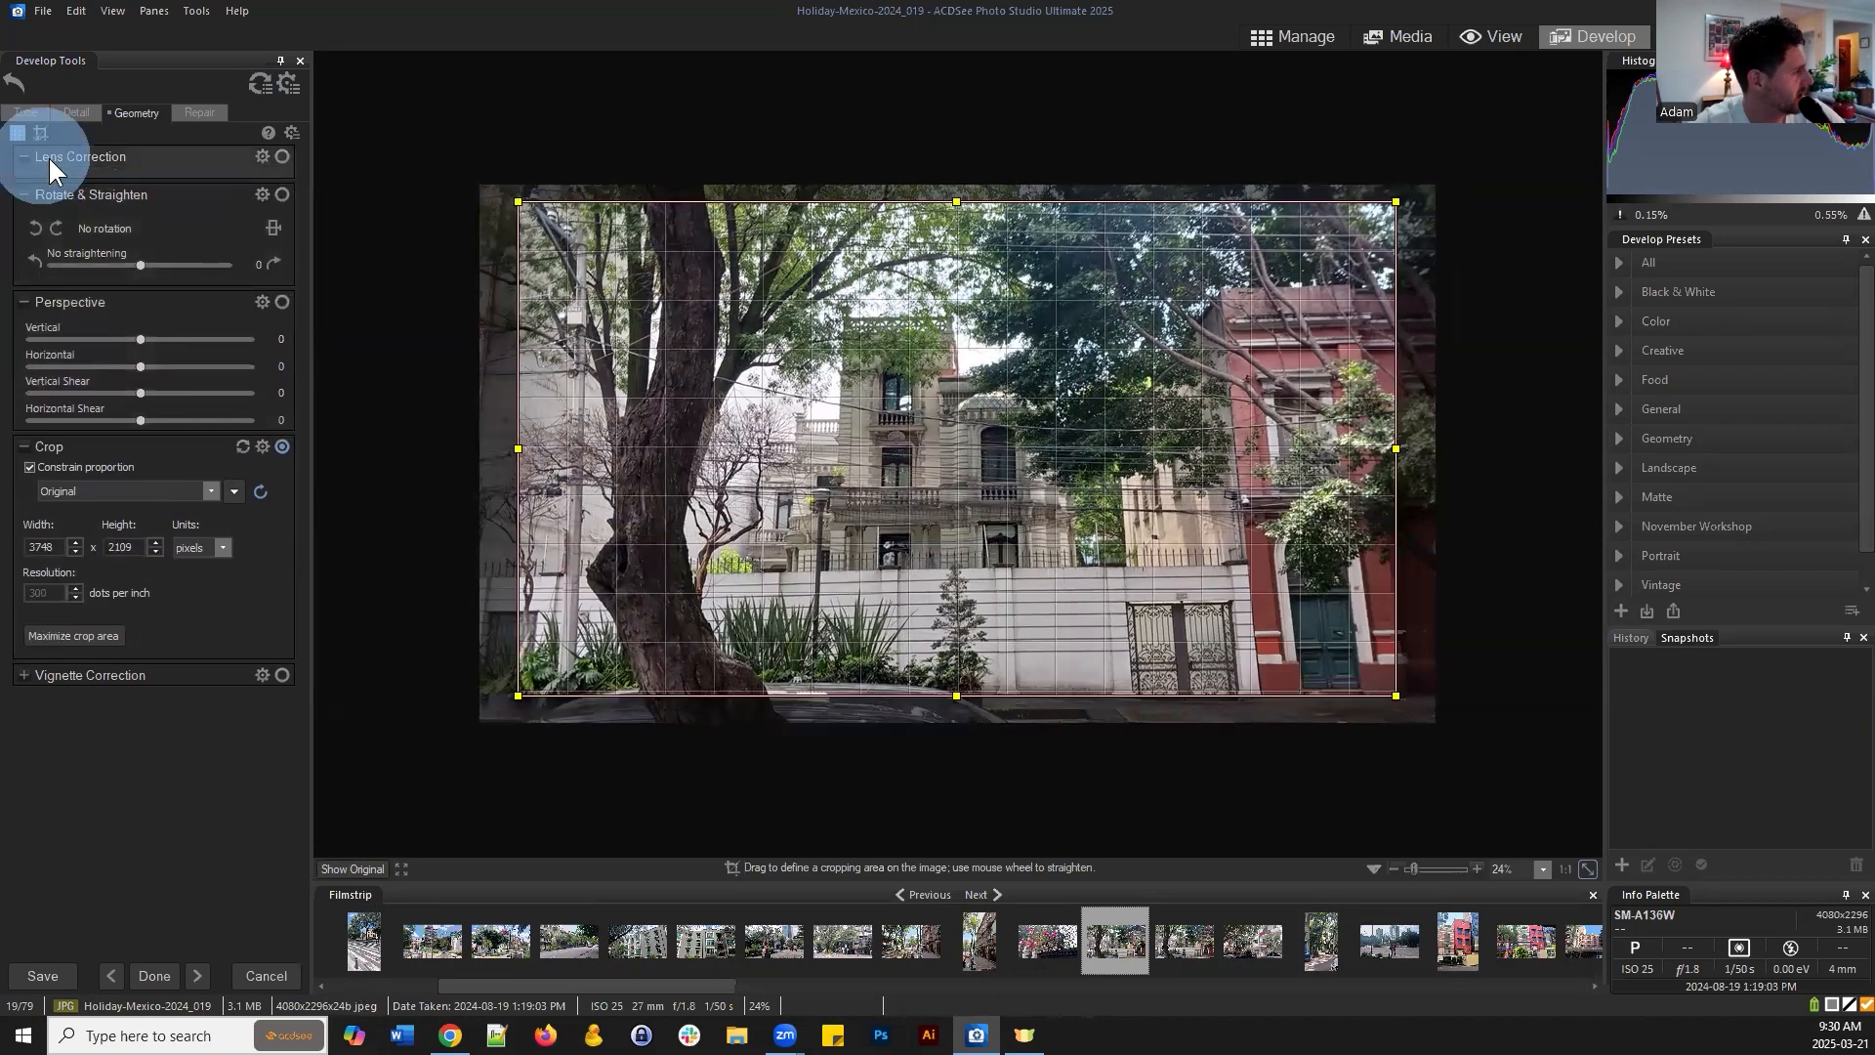
pyautogui.click(27, 477)
pyautogui.click(27, 370)
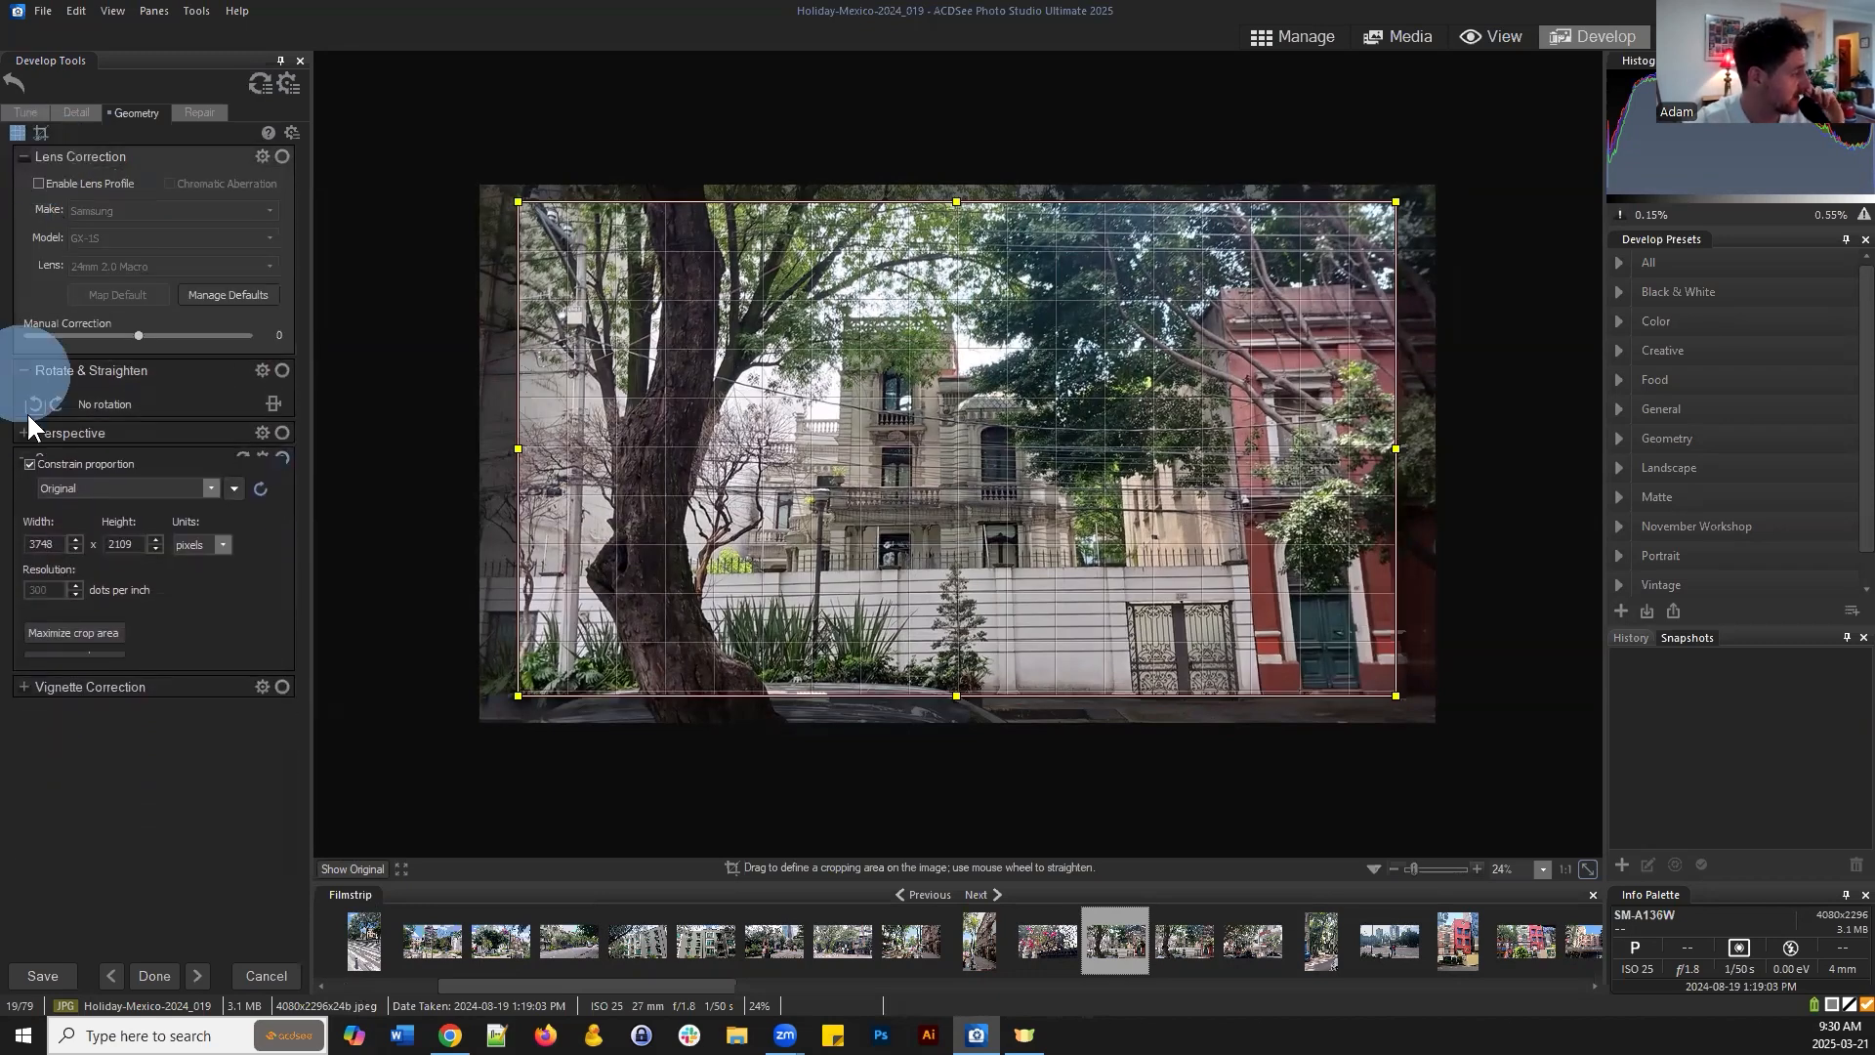
pyautogui.click(25, 421)
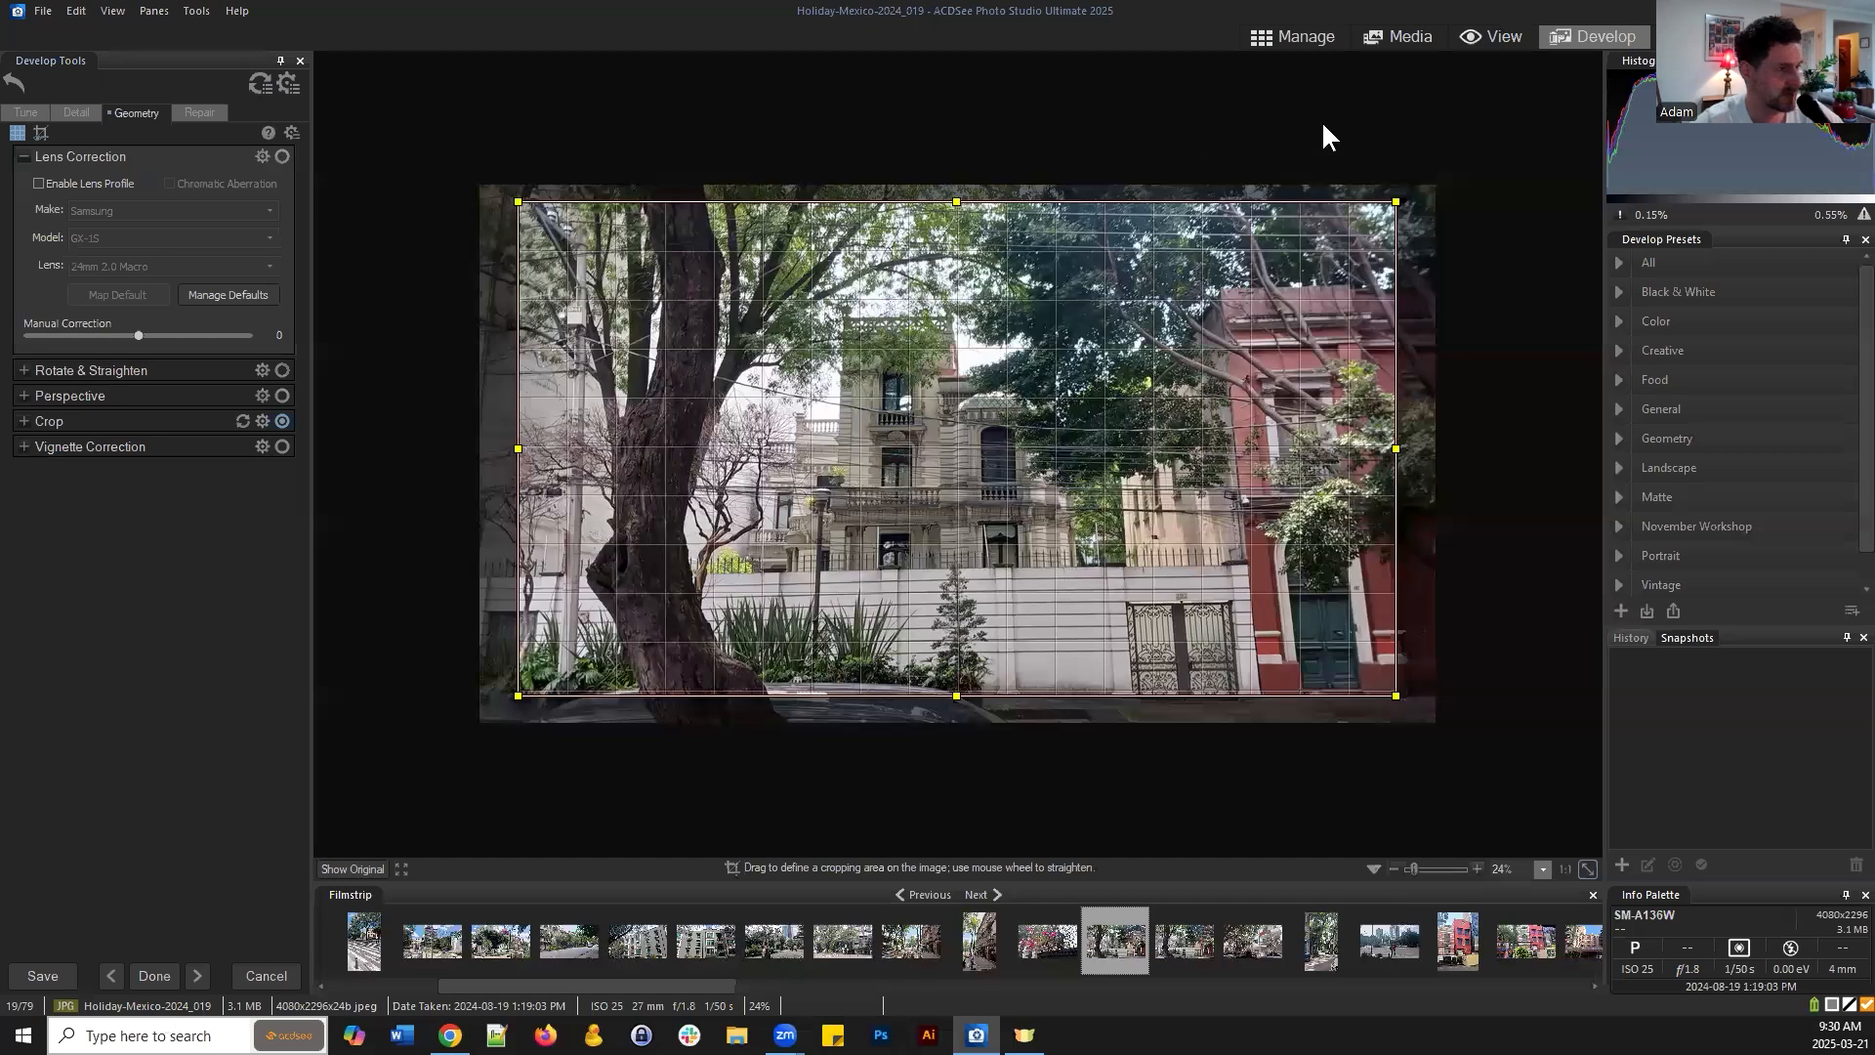
# Switch to Manage mode and examine the selected photo's IPTC and ACDSee Metadata fields
pyautogui.click(1290, 39)
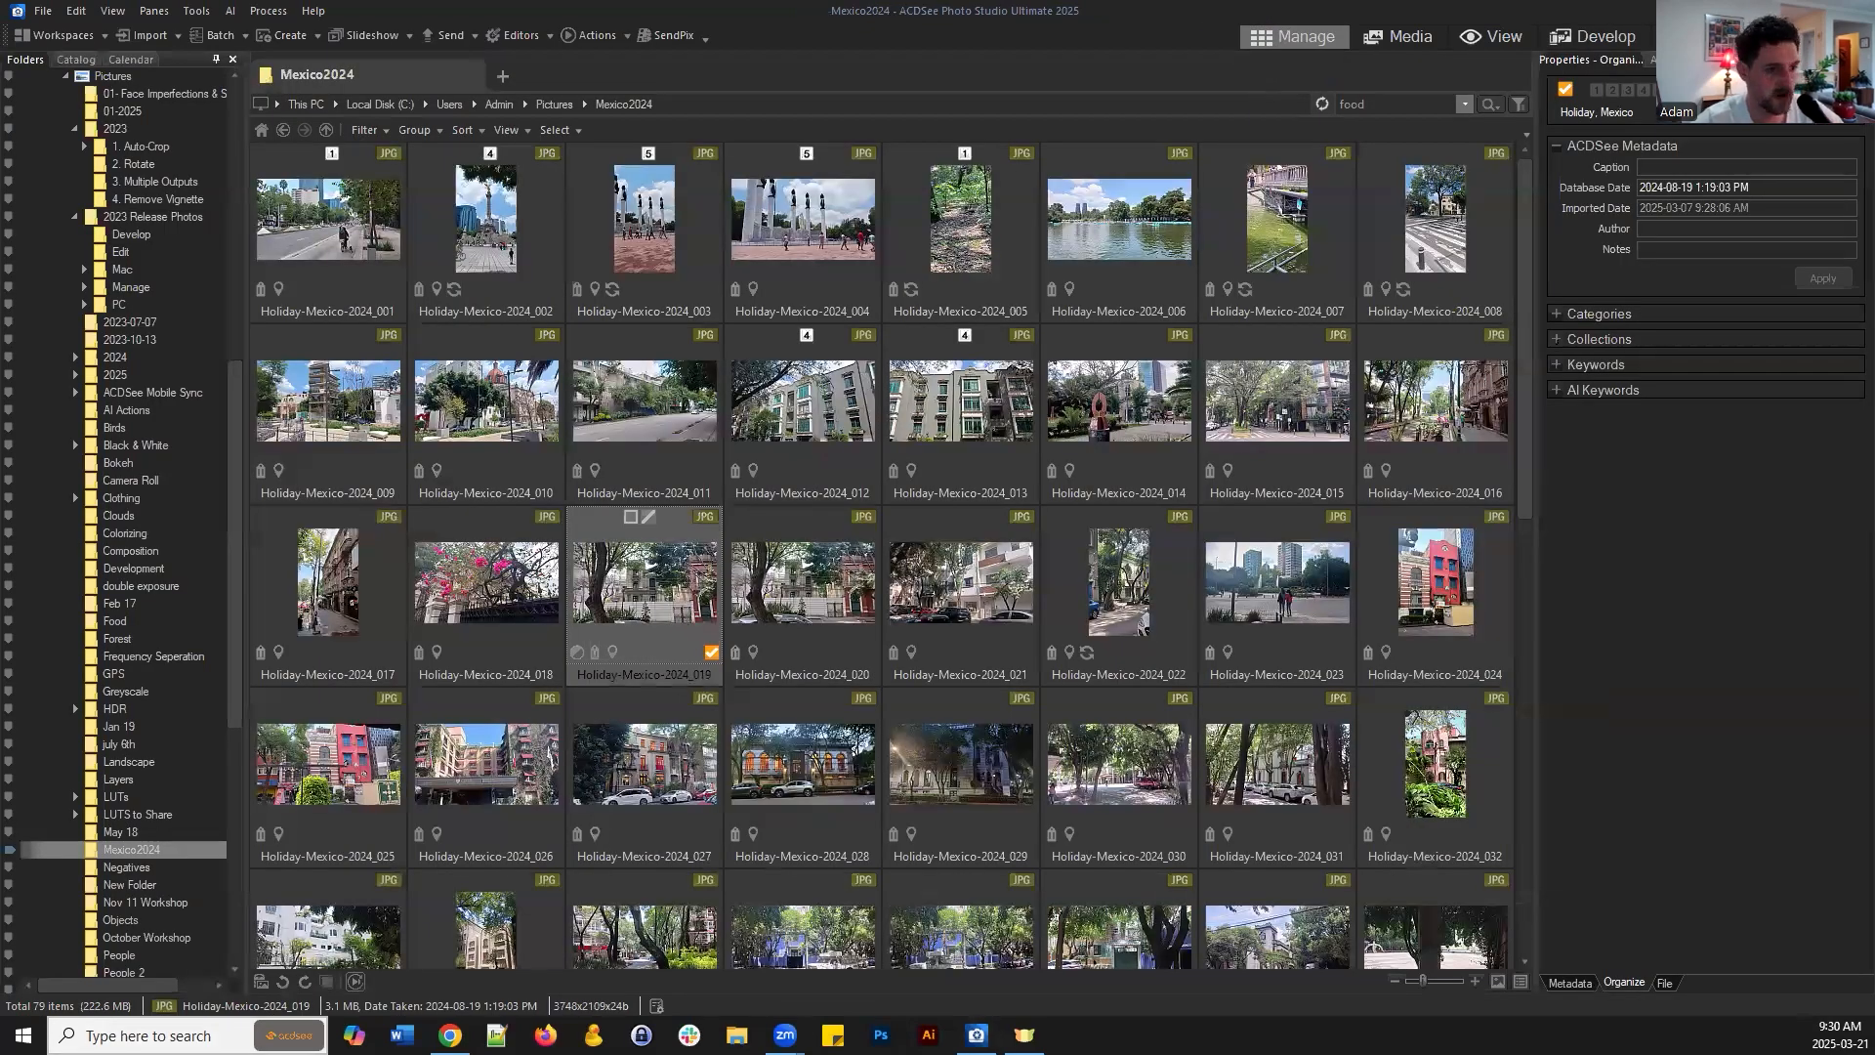
pyautogui.click(1569, 983)
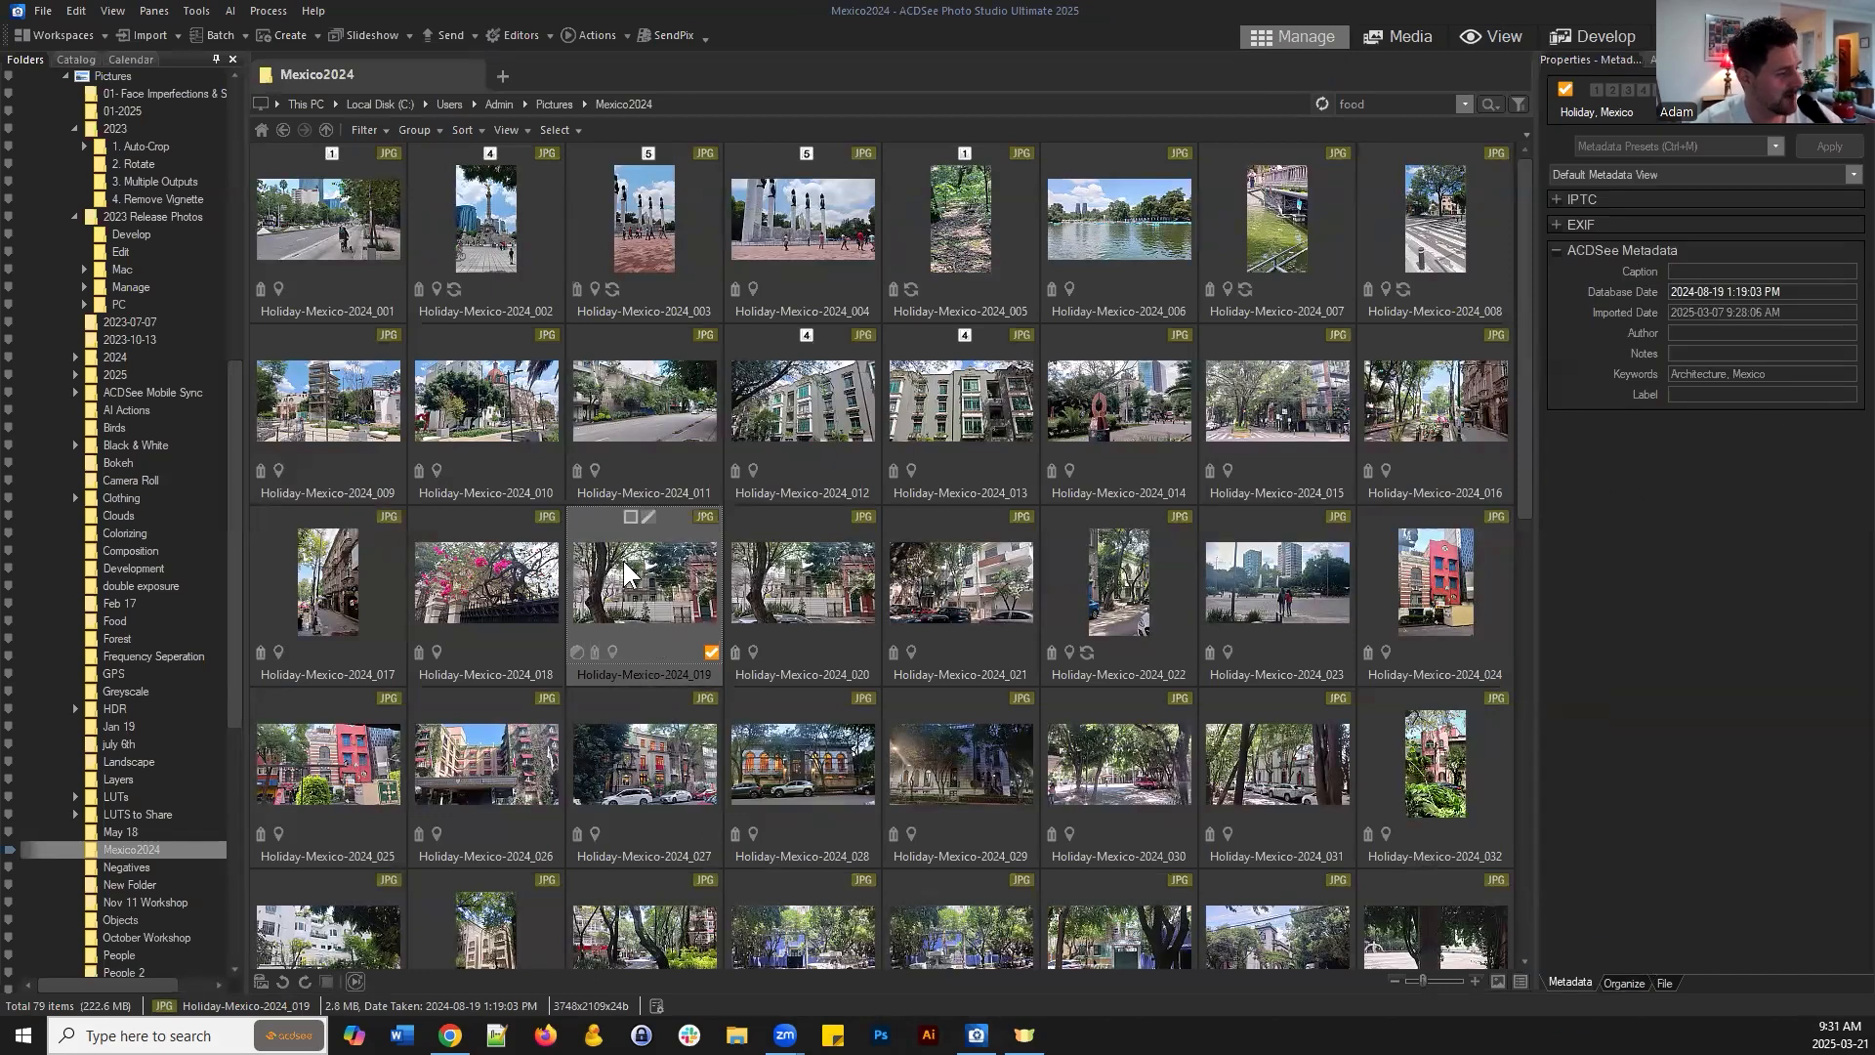
pyautogui.click(1579, 202)
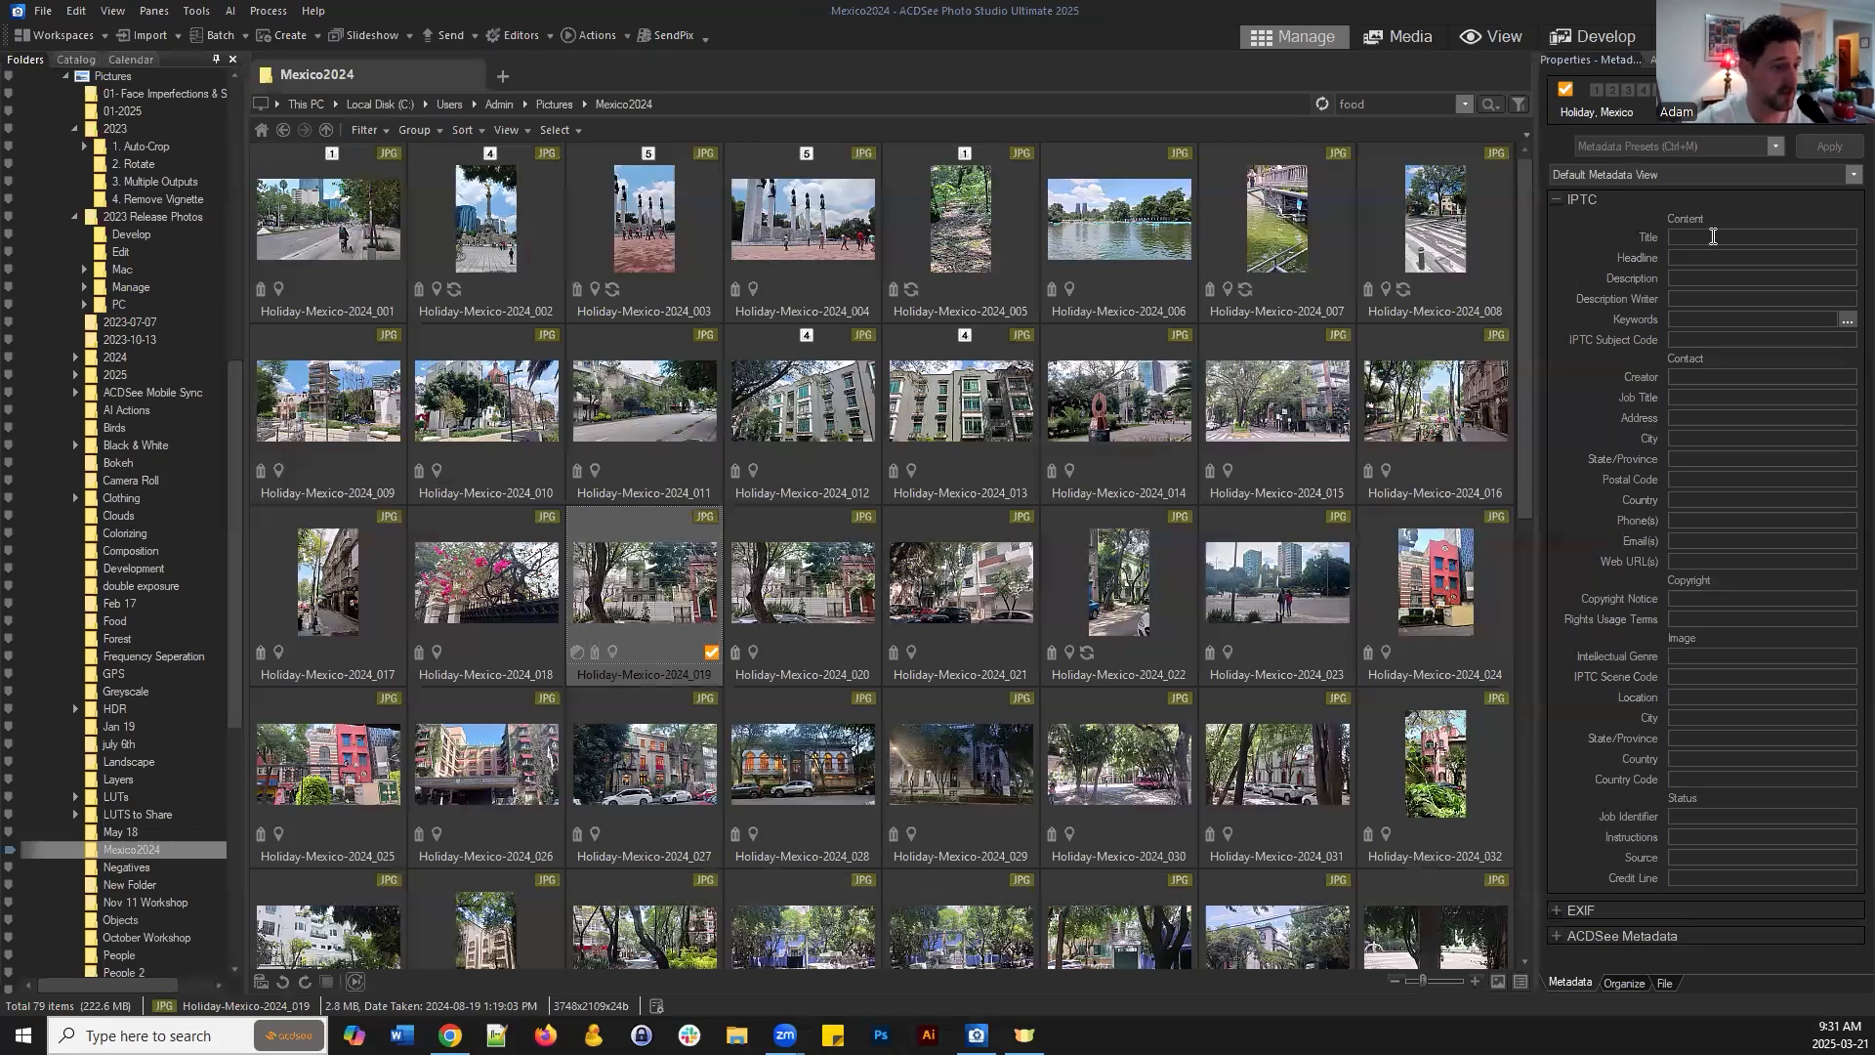
pyautogui.click(1572, 200)
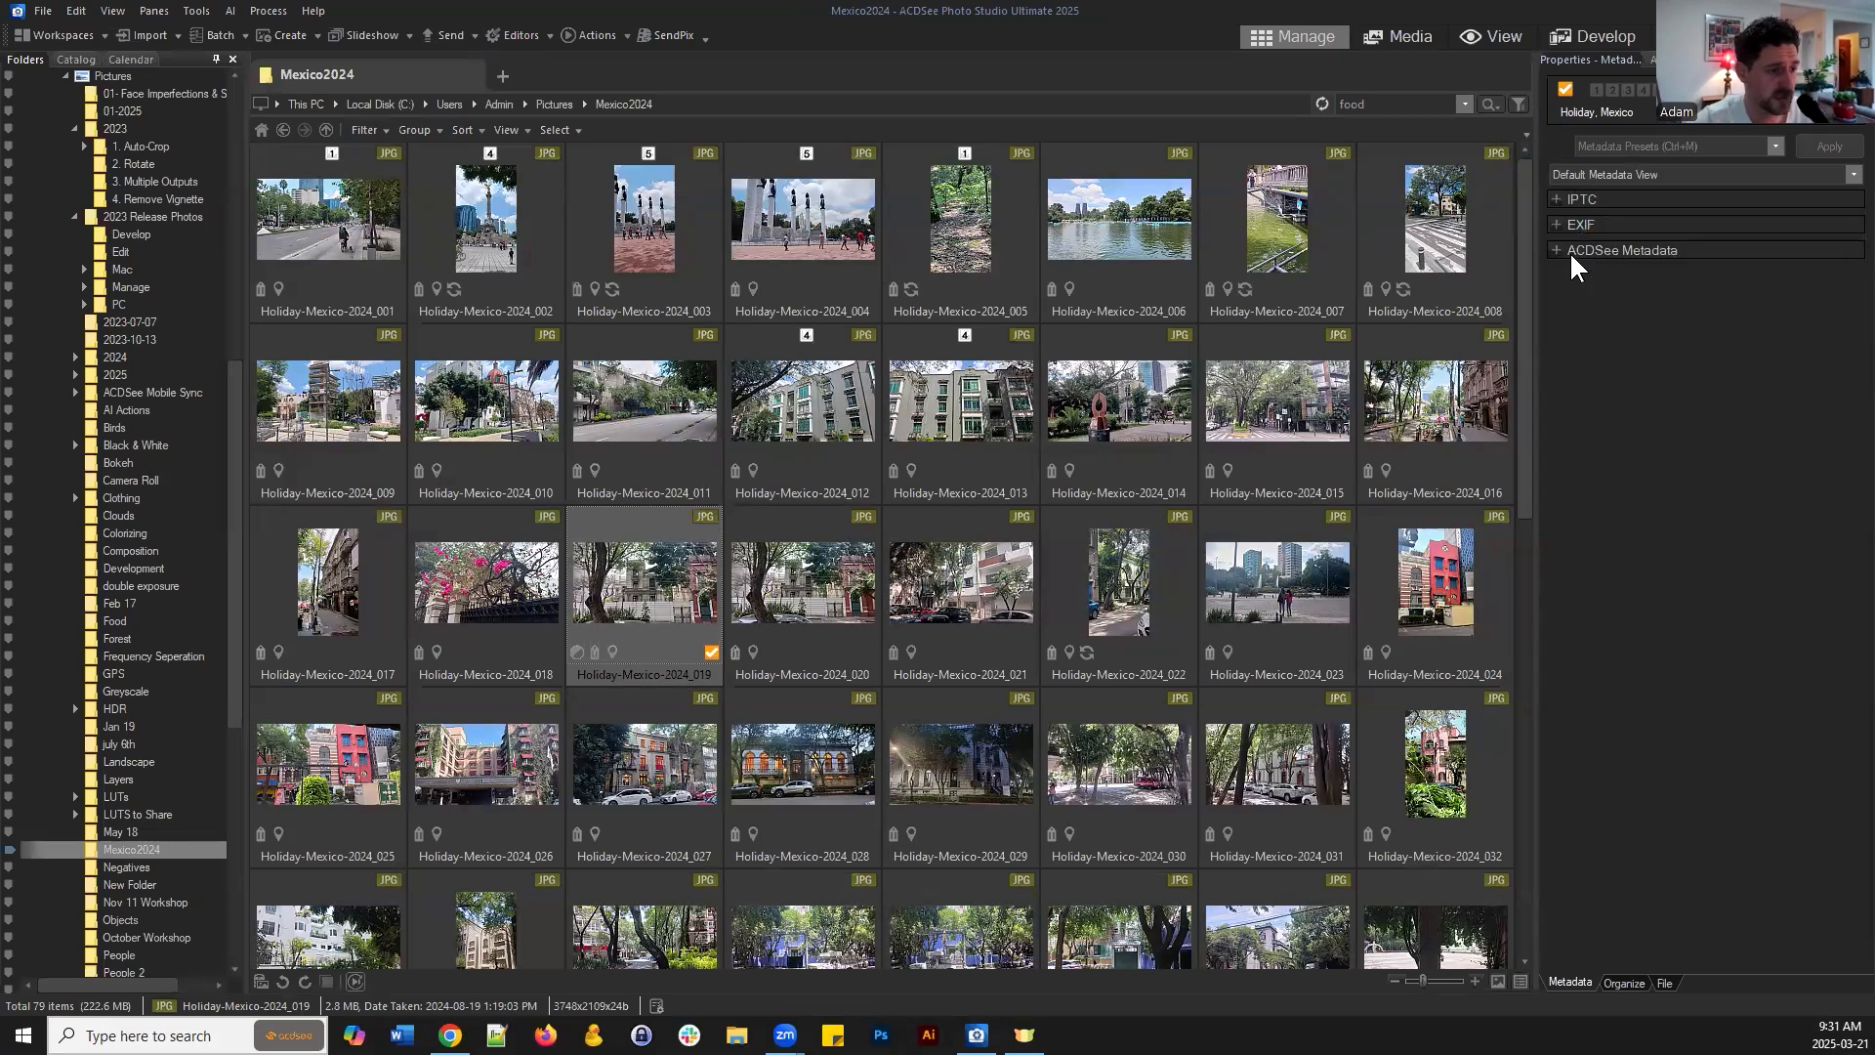
pyautogui.click(1576, 252)
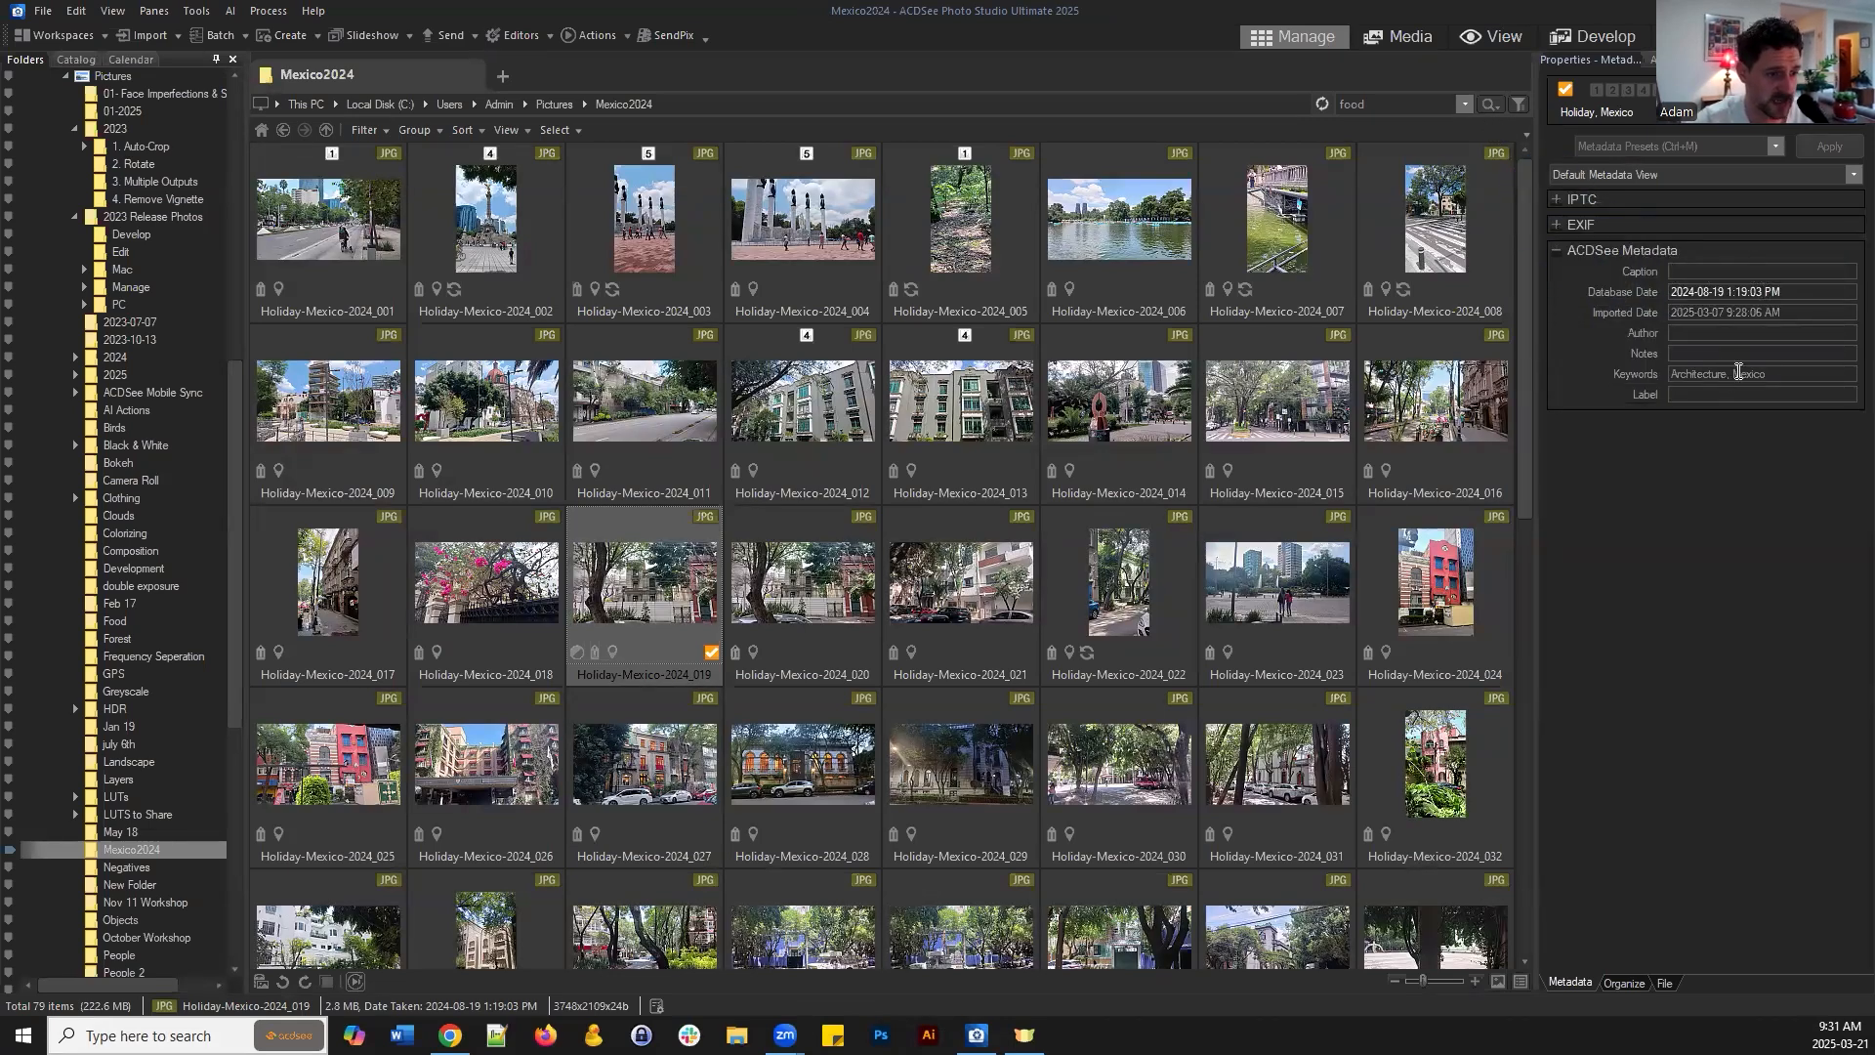
pyautogui.click(1562, 250)
pyautogui.click(1569, 200)
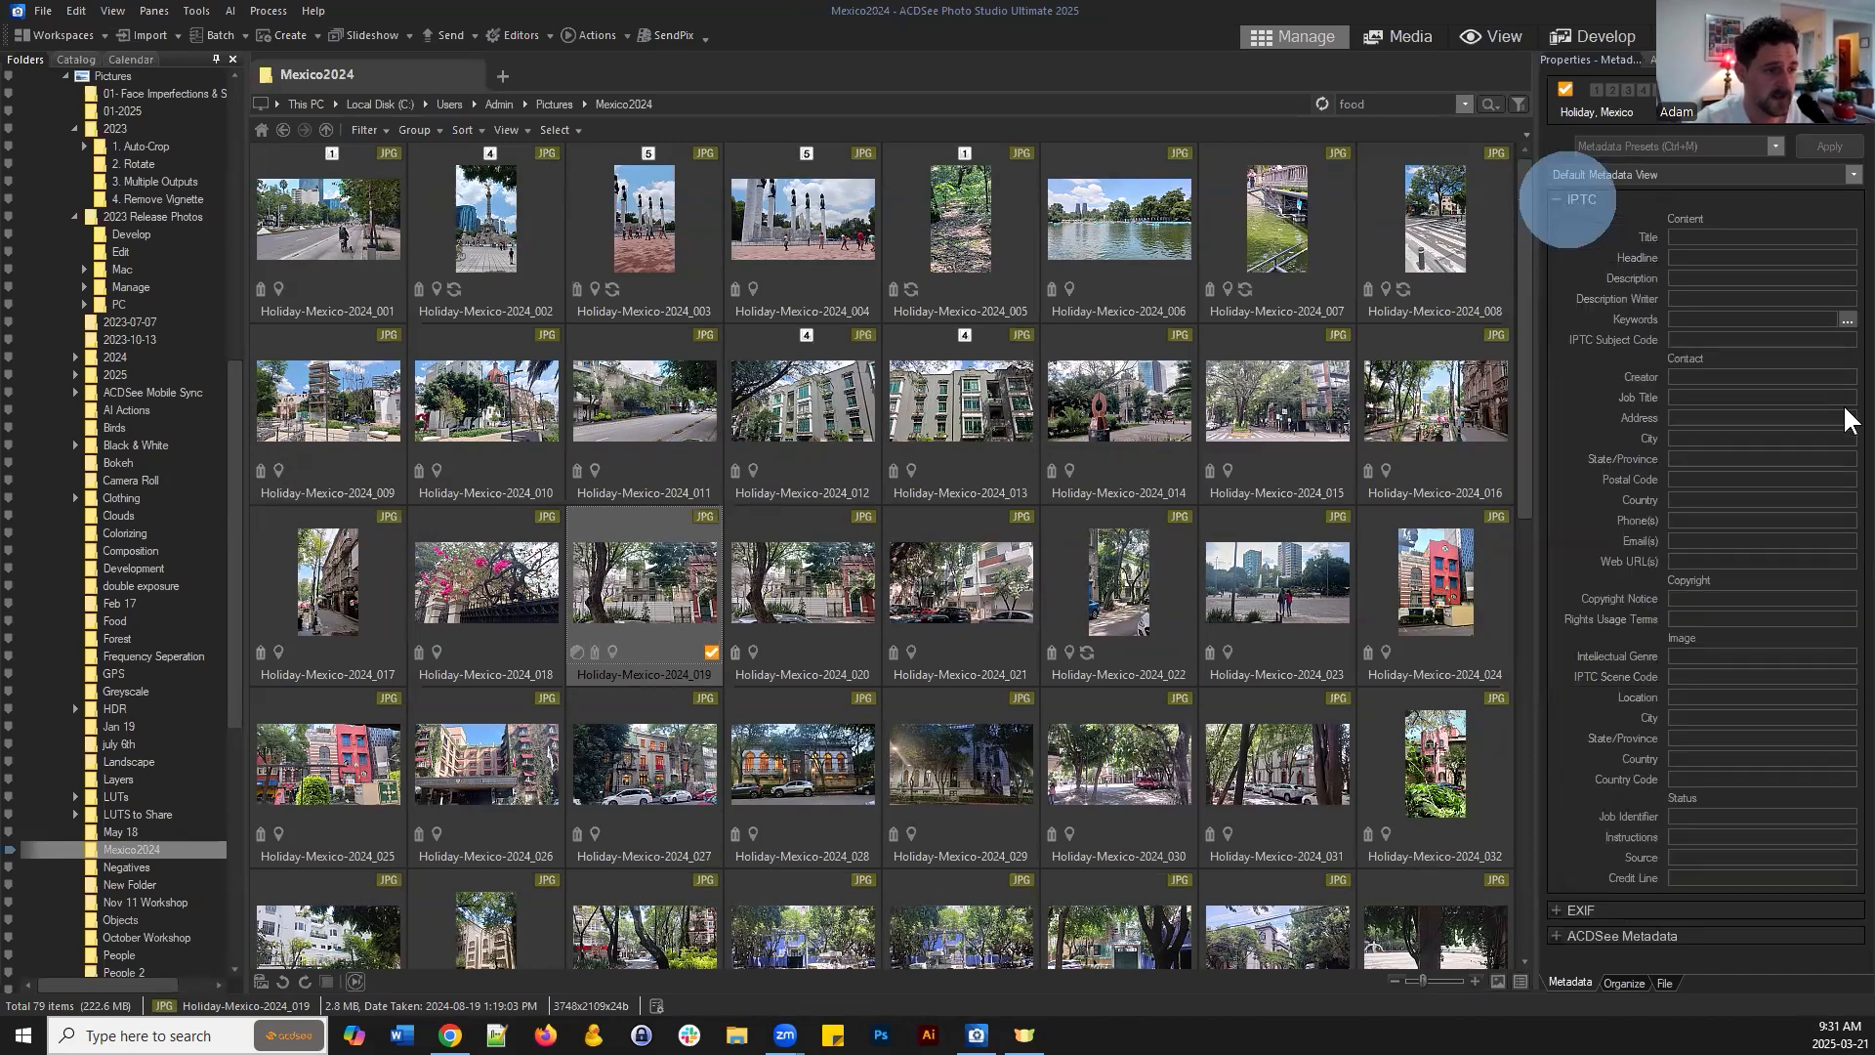
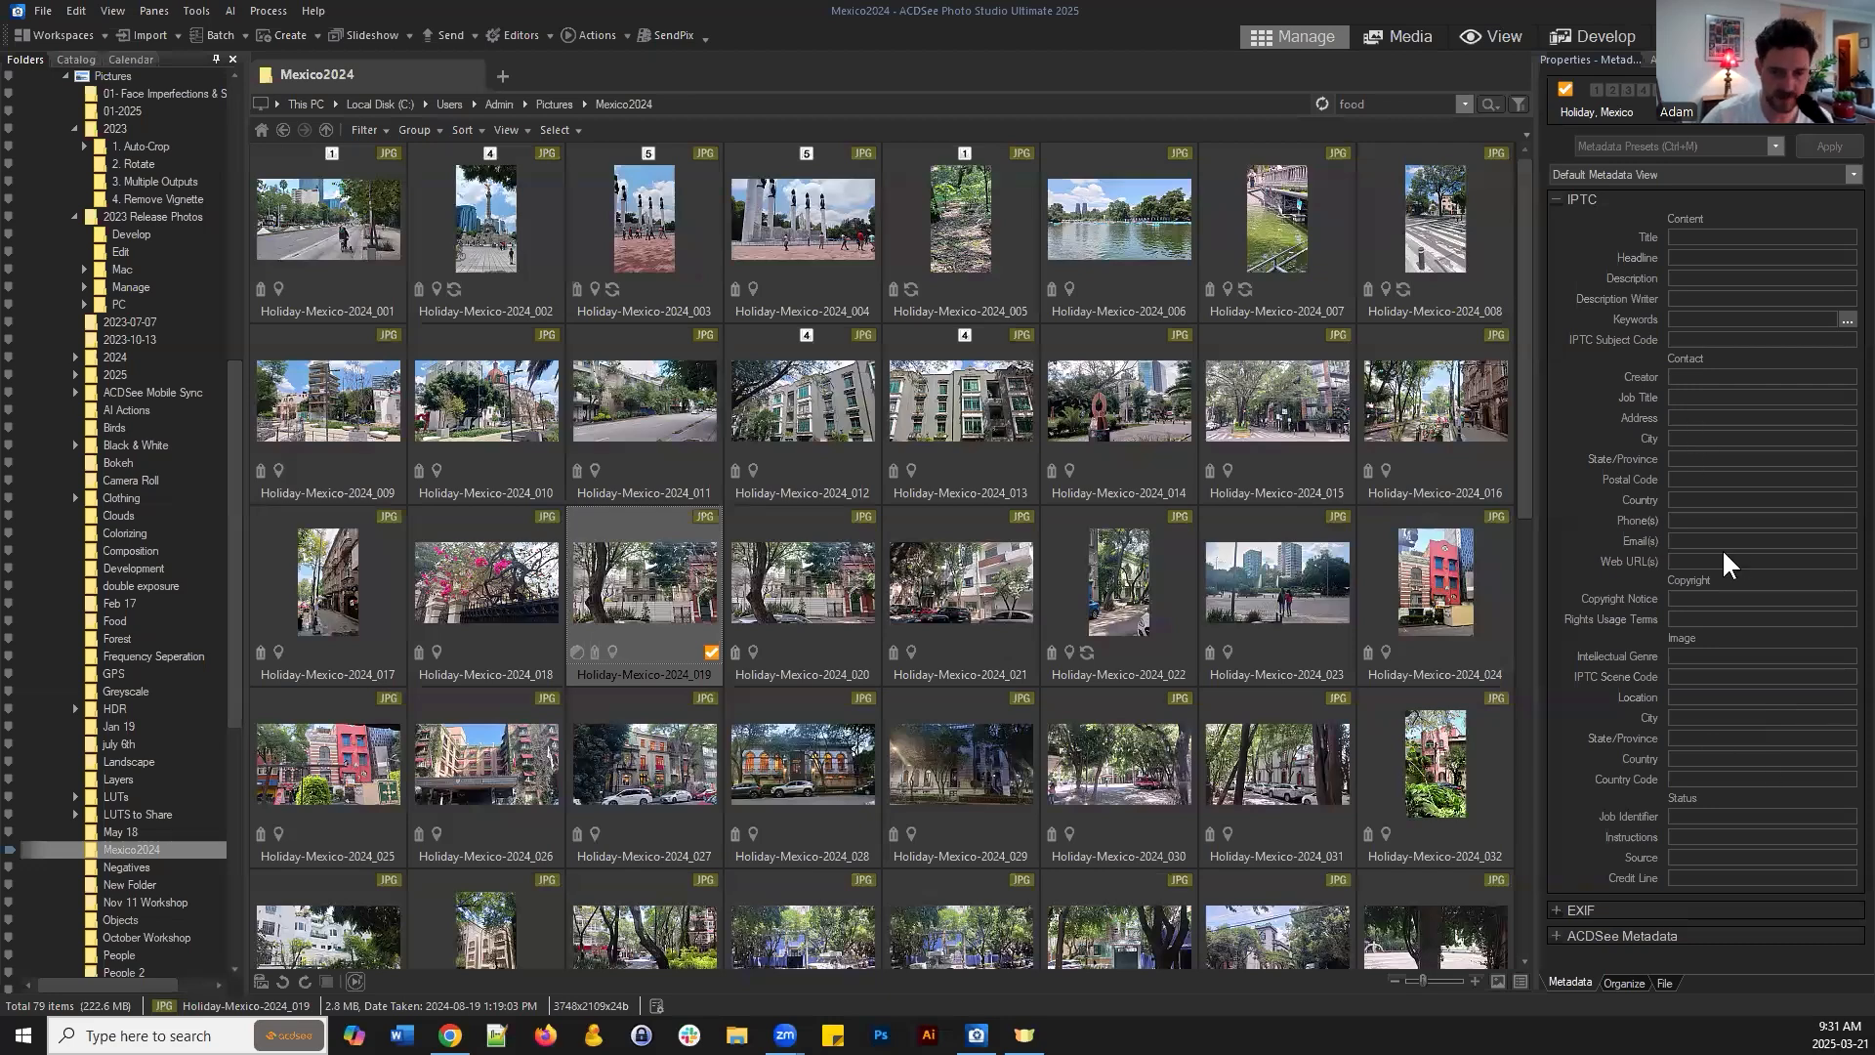
# Examine the selected photo's EXIF metadata for the camera make, model and lens details
pyautogui.click(1559, 203)
pyautogui.click(1559, 224)
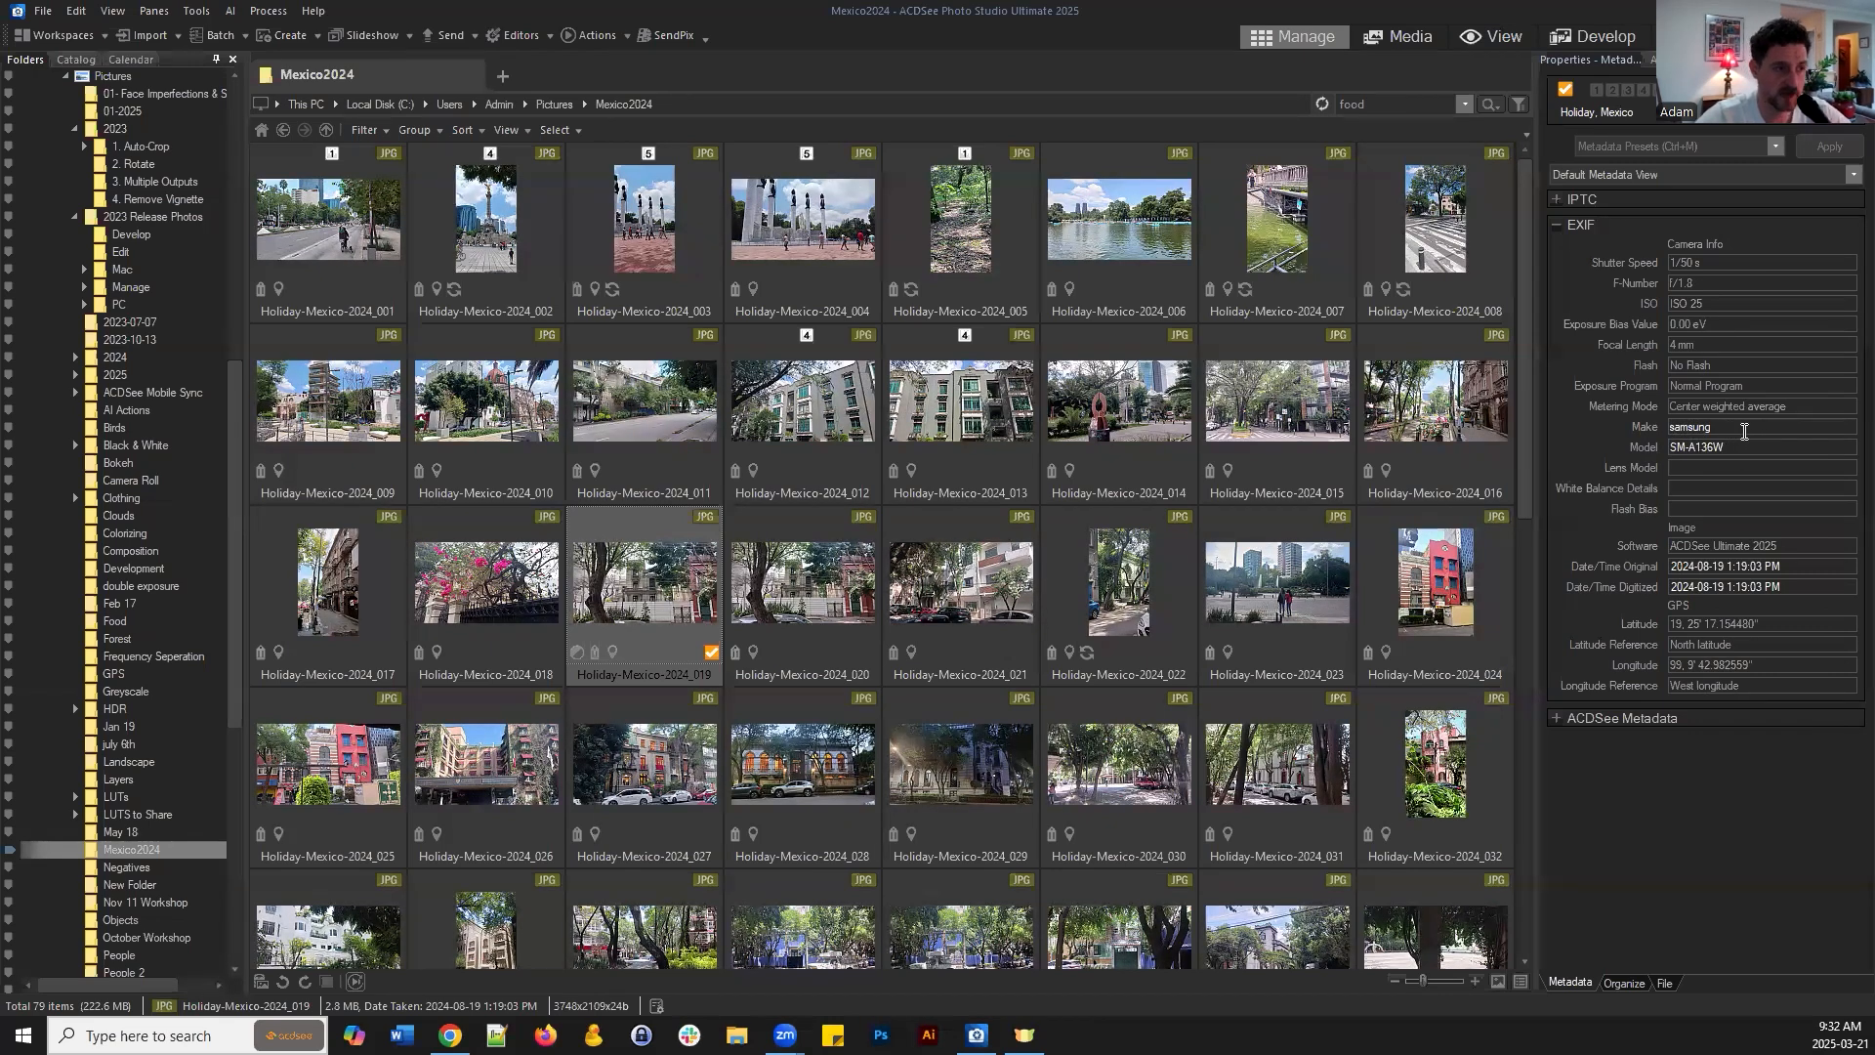
pyautogui.click(662, 554)
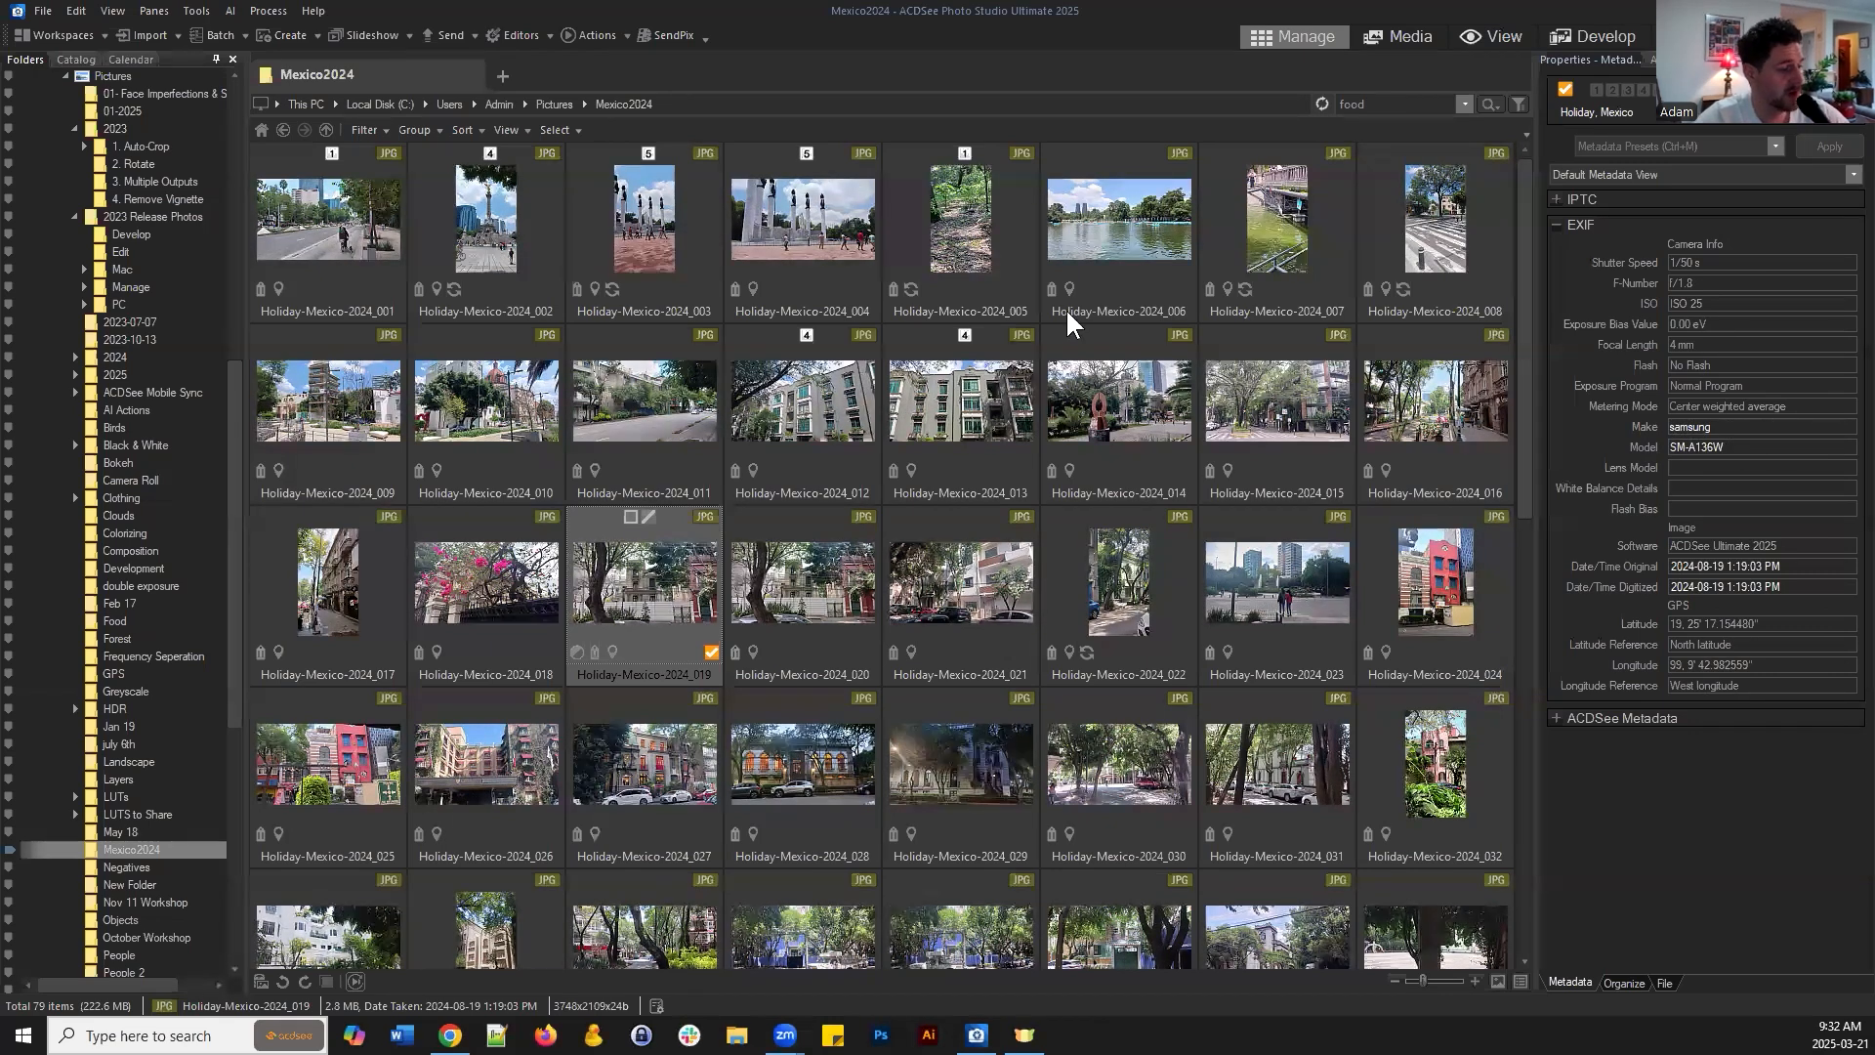
# Reopen the selected photo in Develop mode's Geometry tools and enable the lens profile under Lens Correction
pyautogui.click(1607, 37)
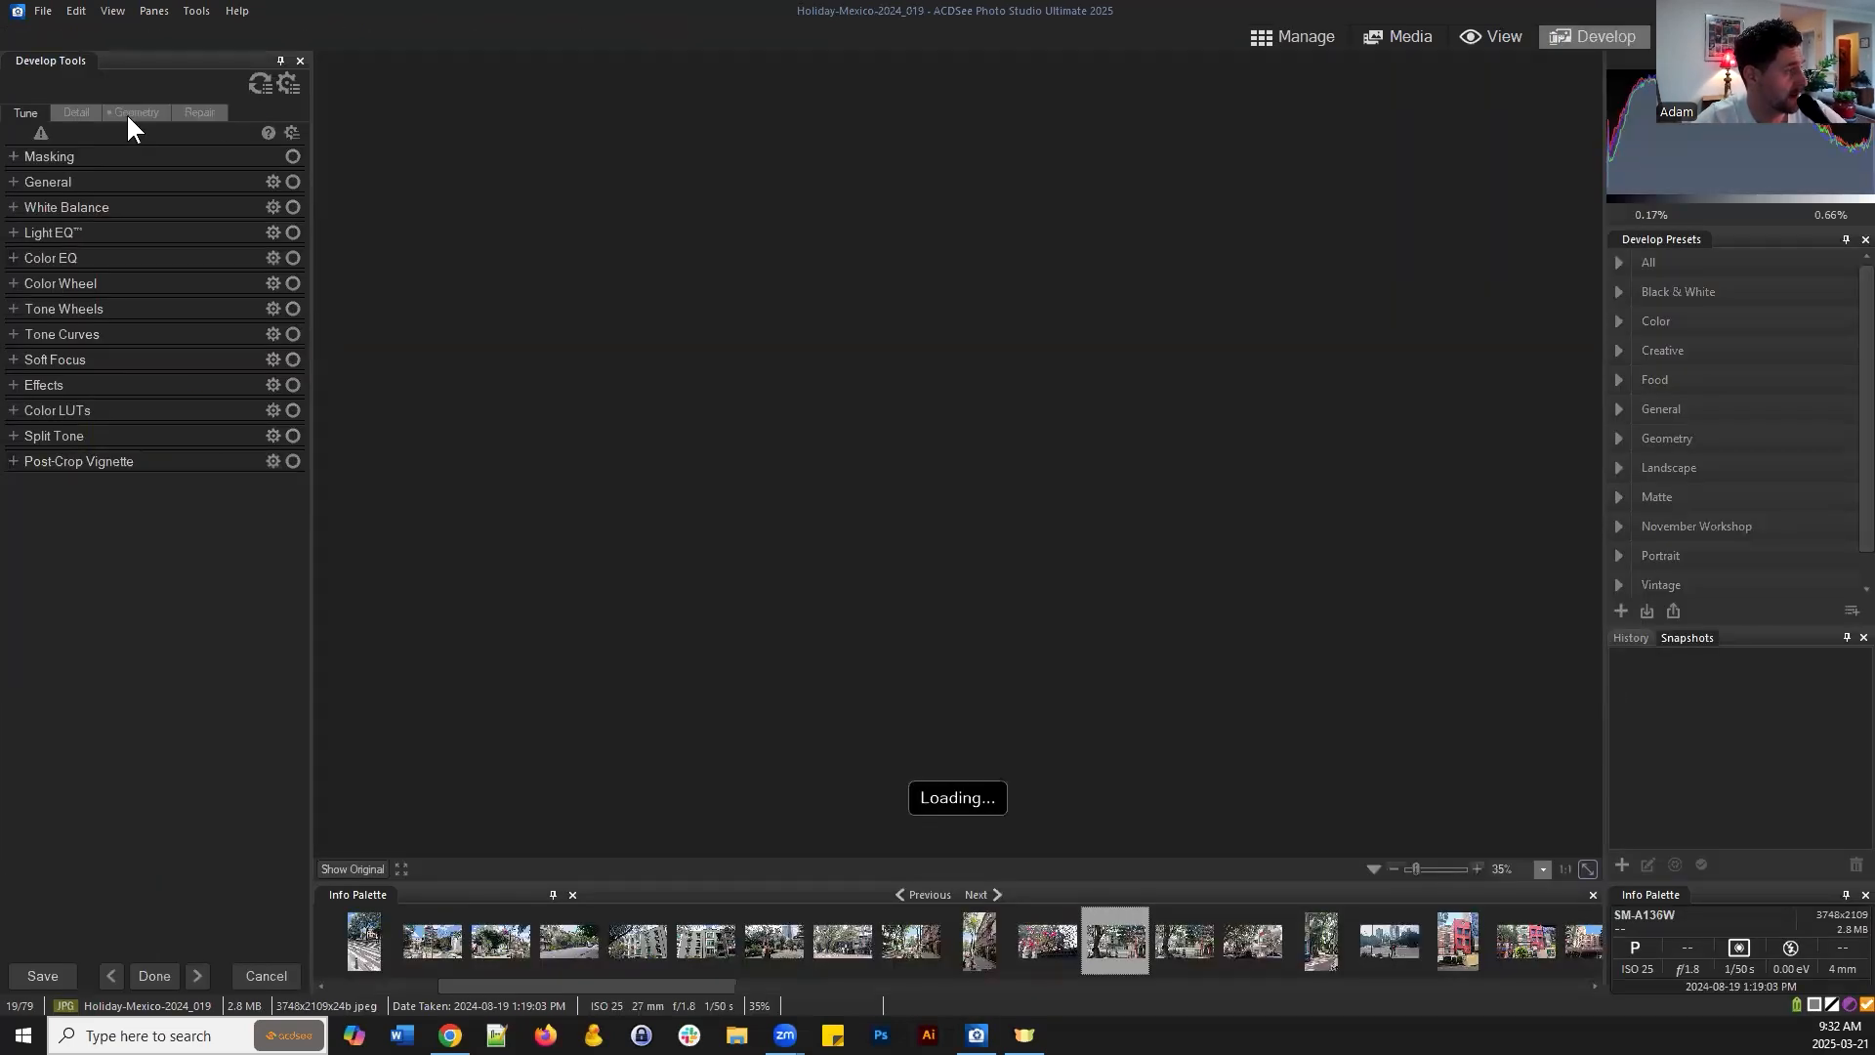
pyautogui.click(126, 113)
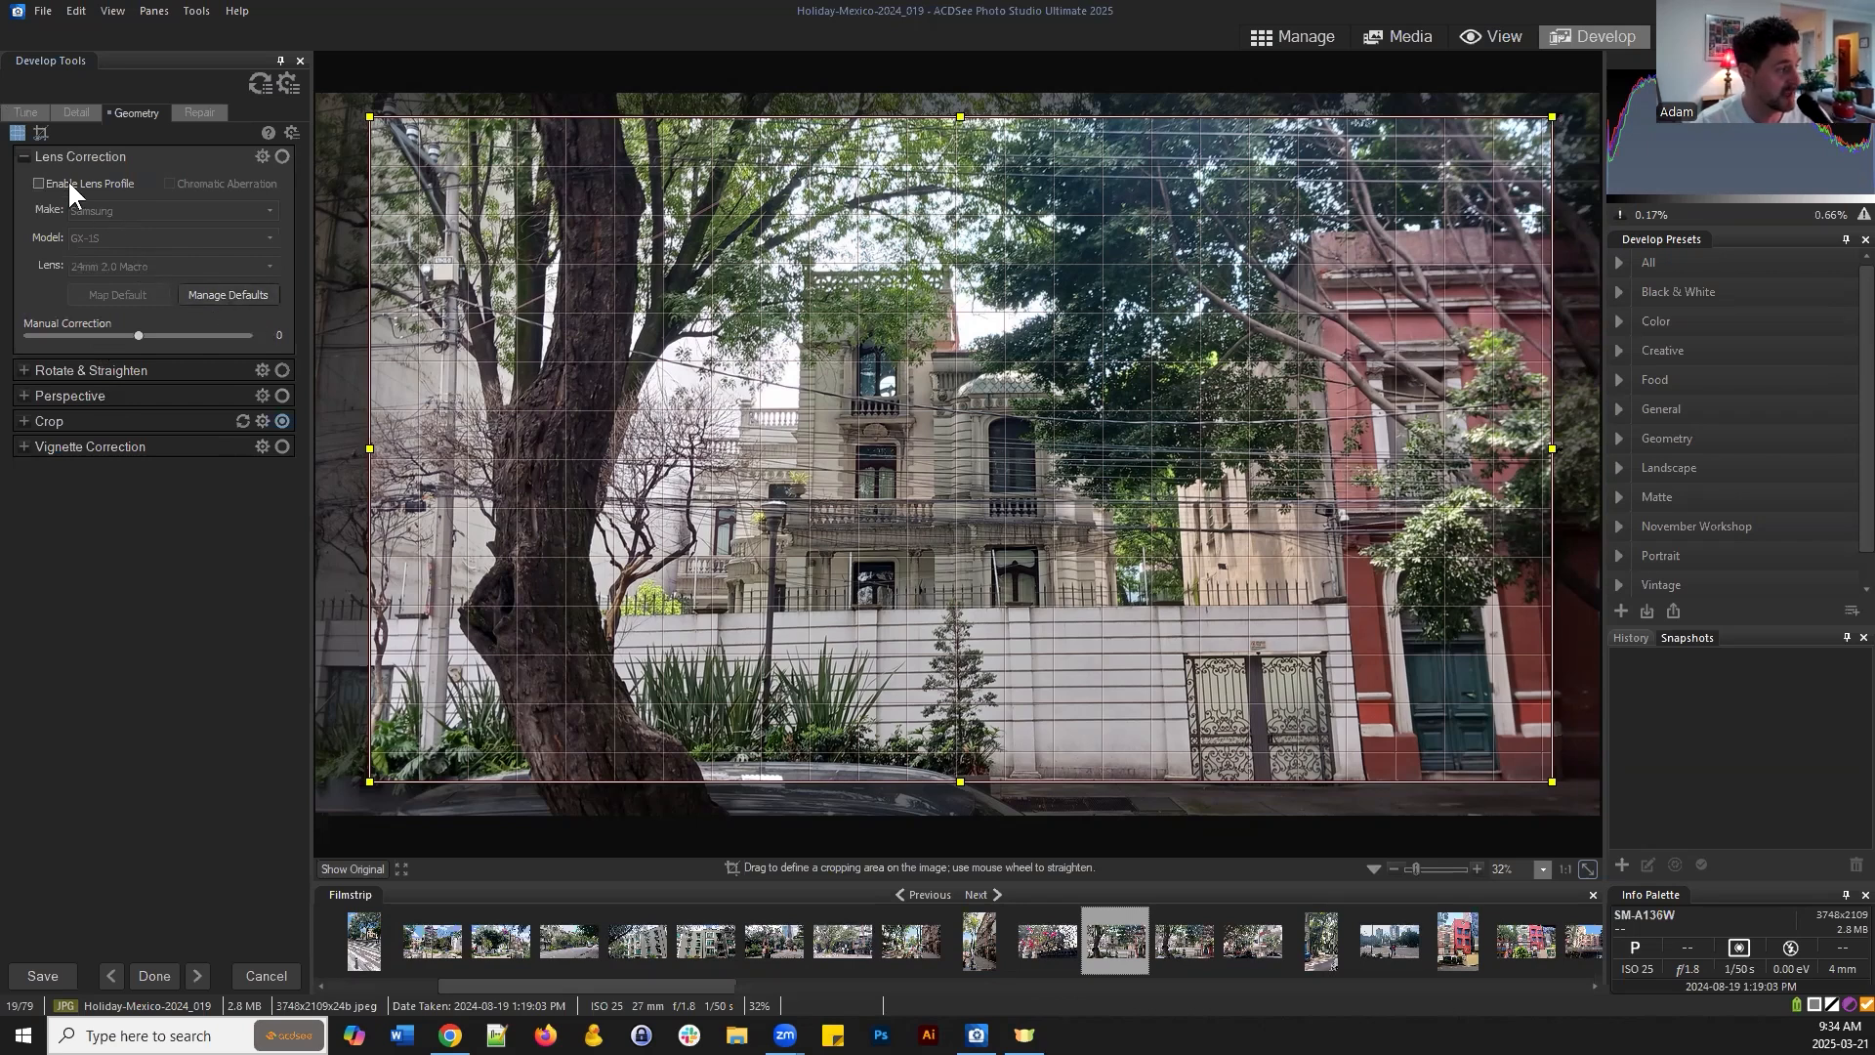
pyautogui.click(39, 183)
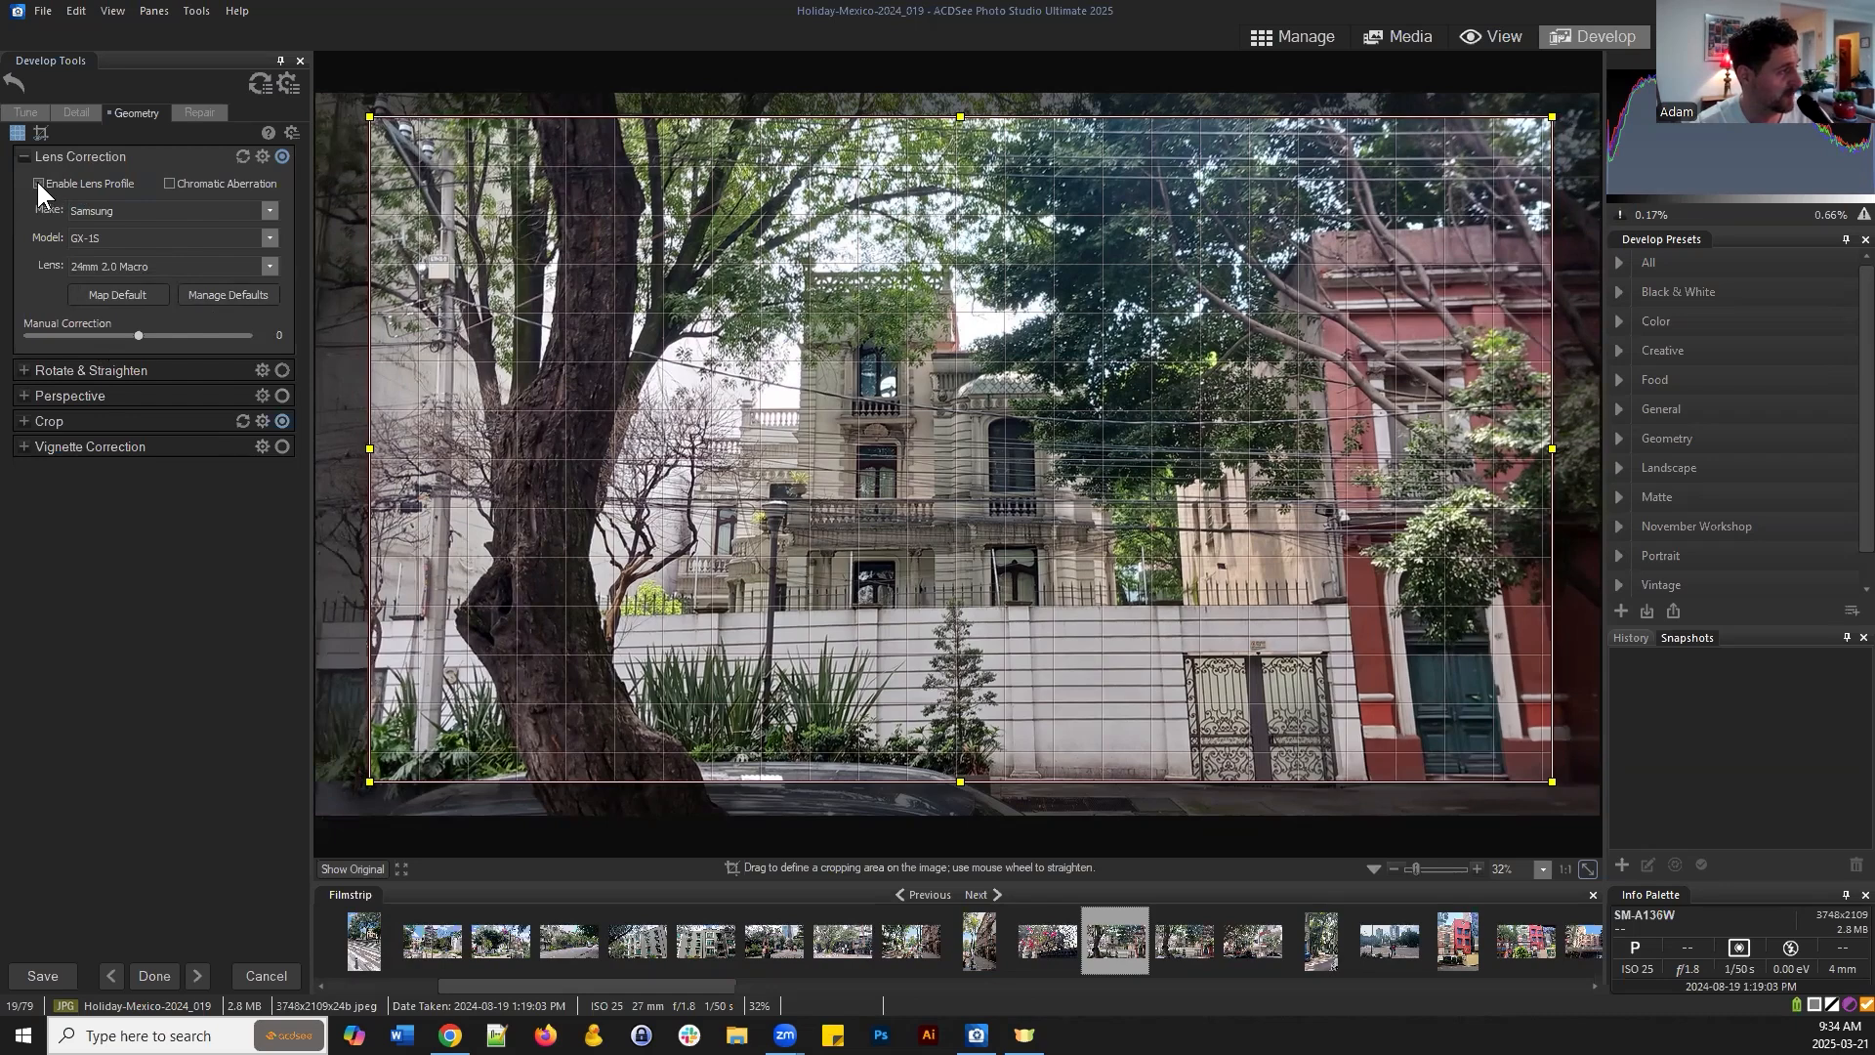
# Toggle the lens profile off and on repeatedly to compare the photo with and without the correction
pyautogui.click(38, 182)
pyautogui.click(38, 182)
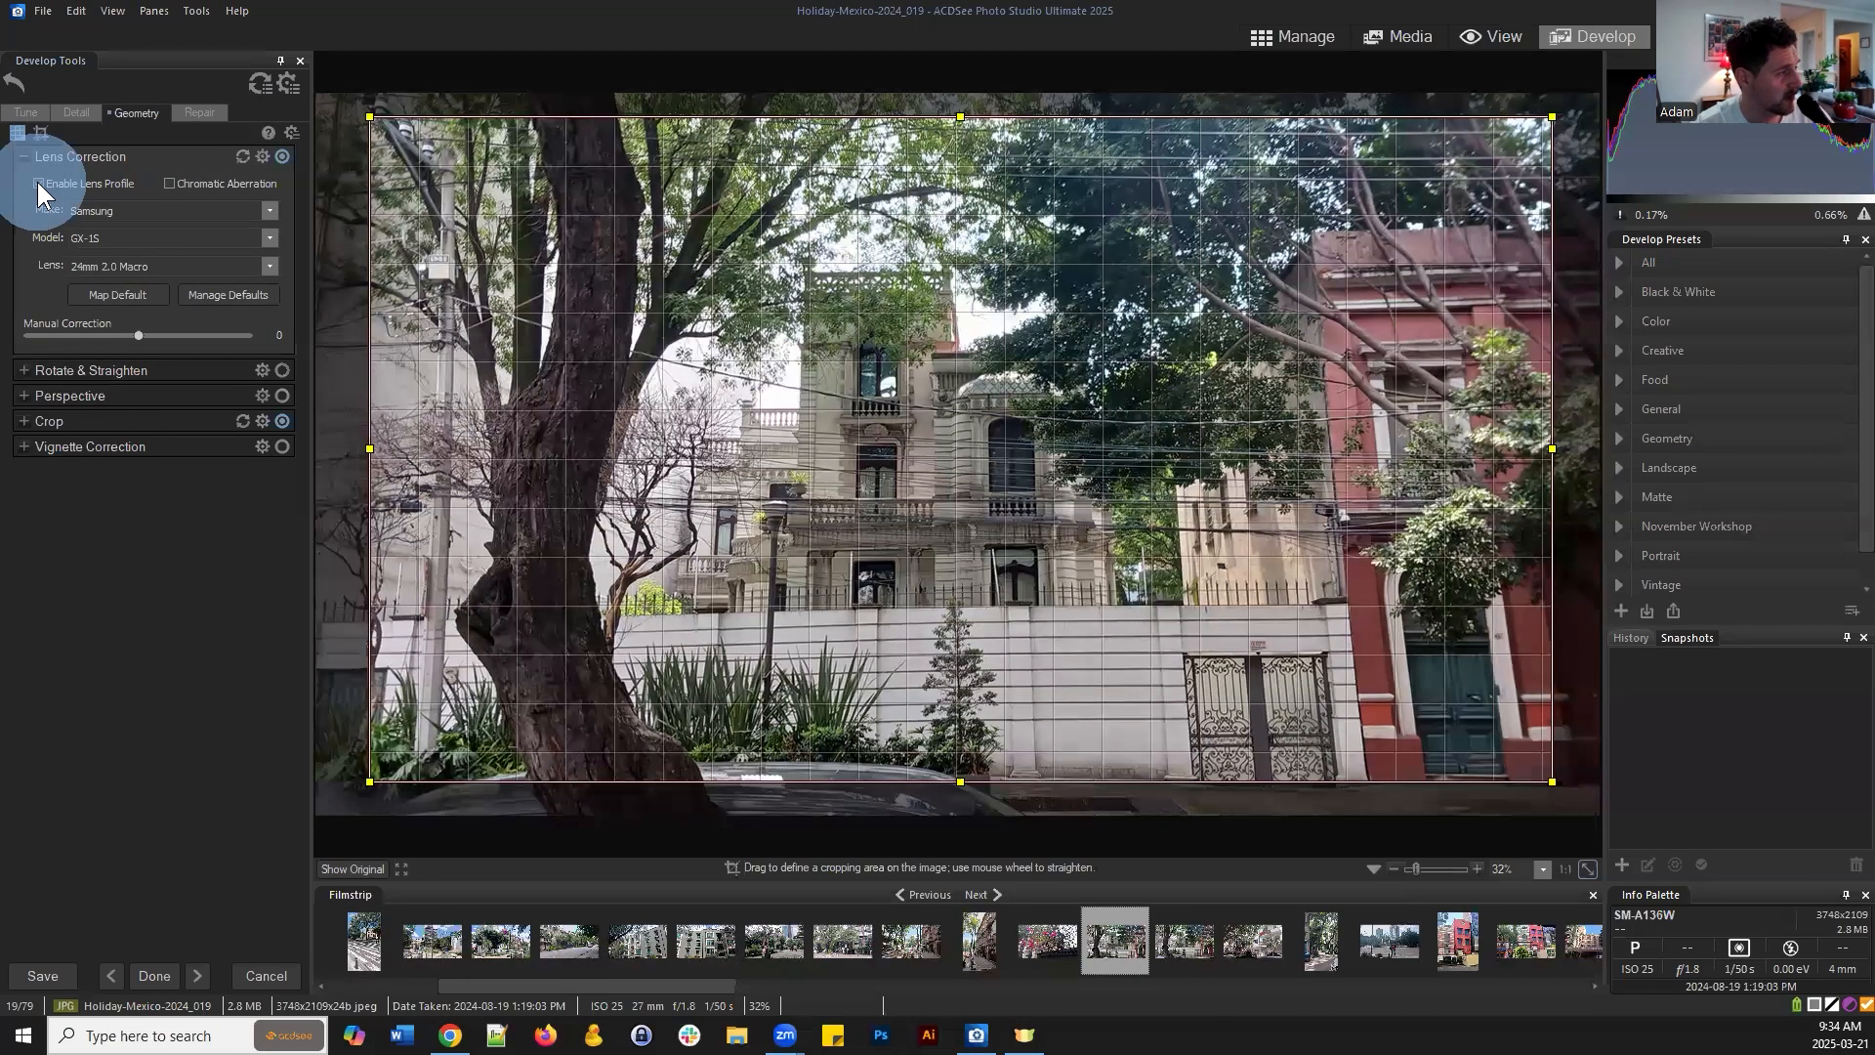
pyautogui.click(38, 183)
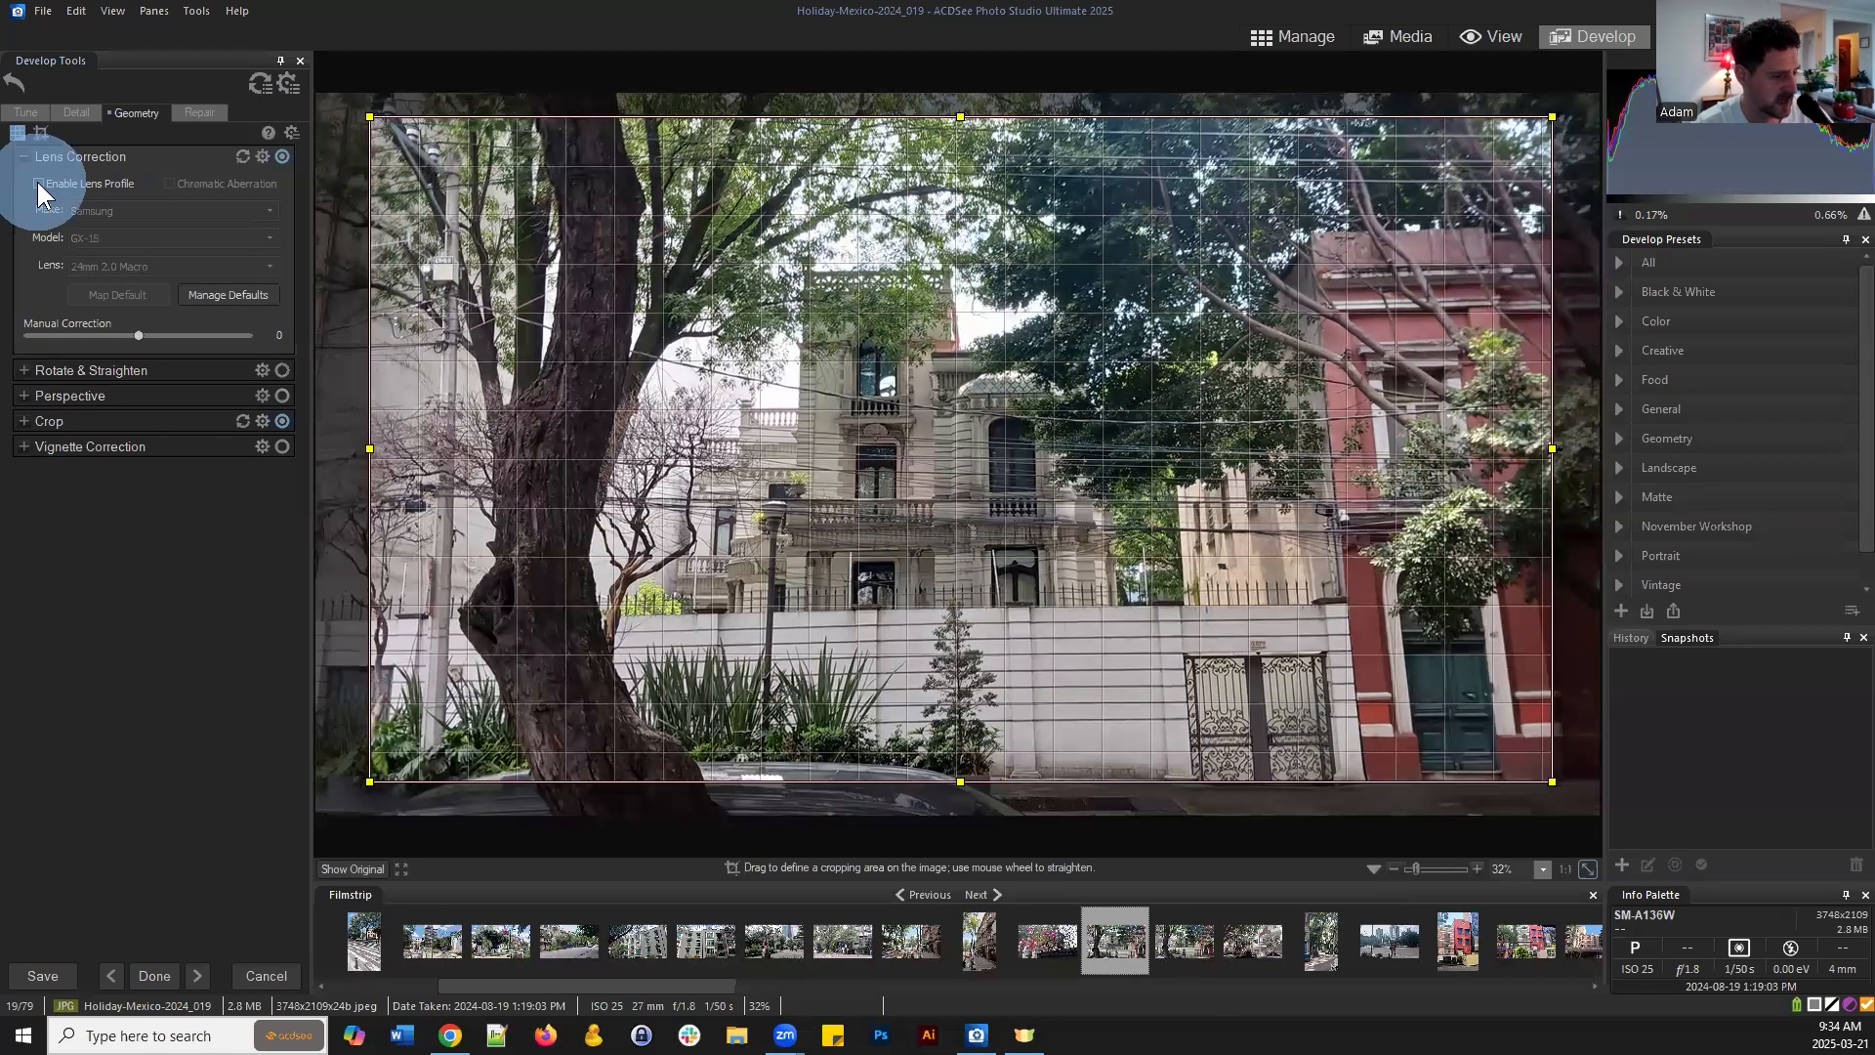
pyautogui.click(38, 182)
pyautogui.click(38, 182)
pyautogui.click(38, 183)
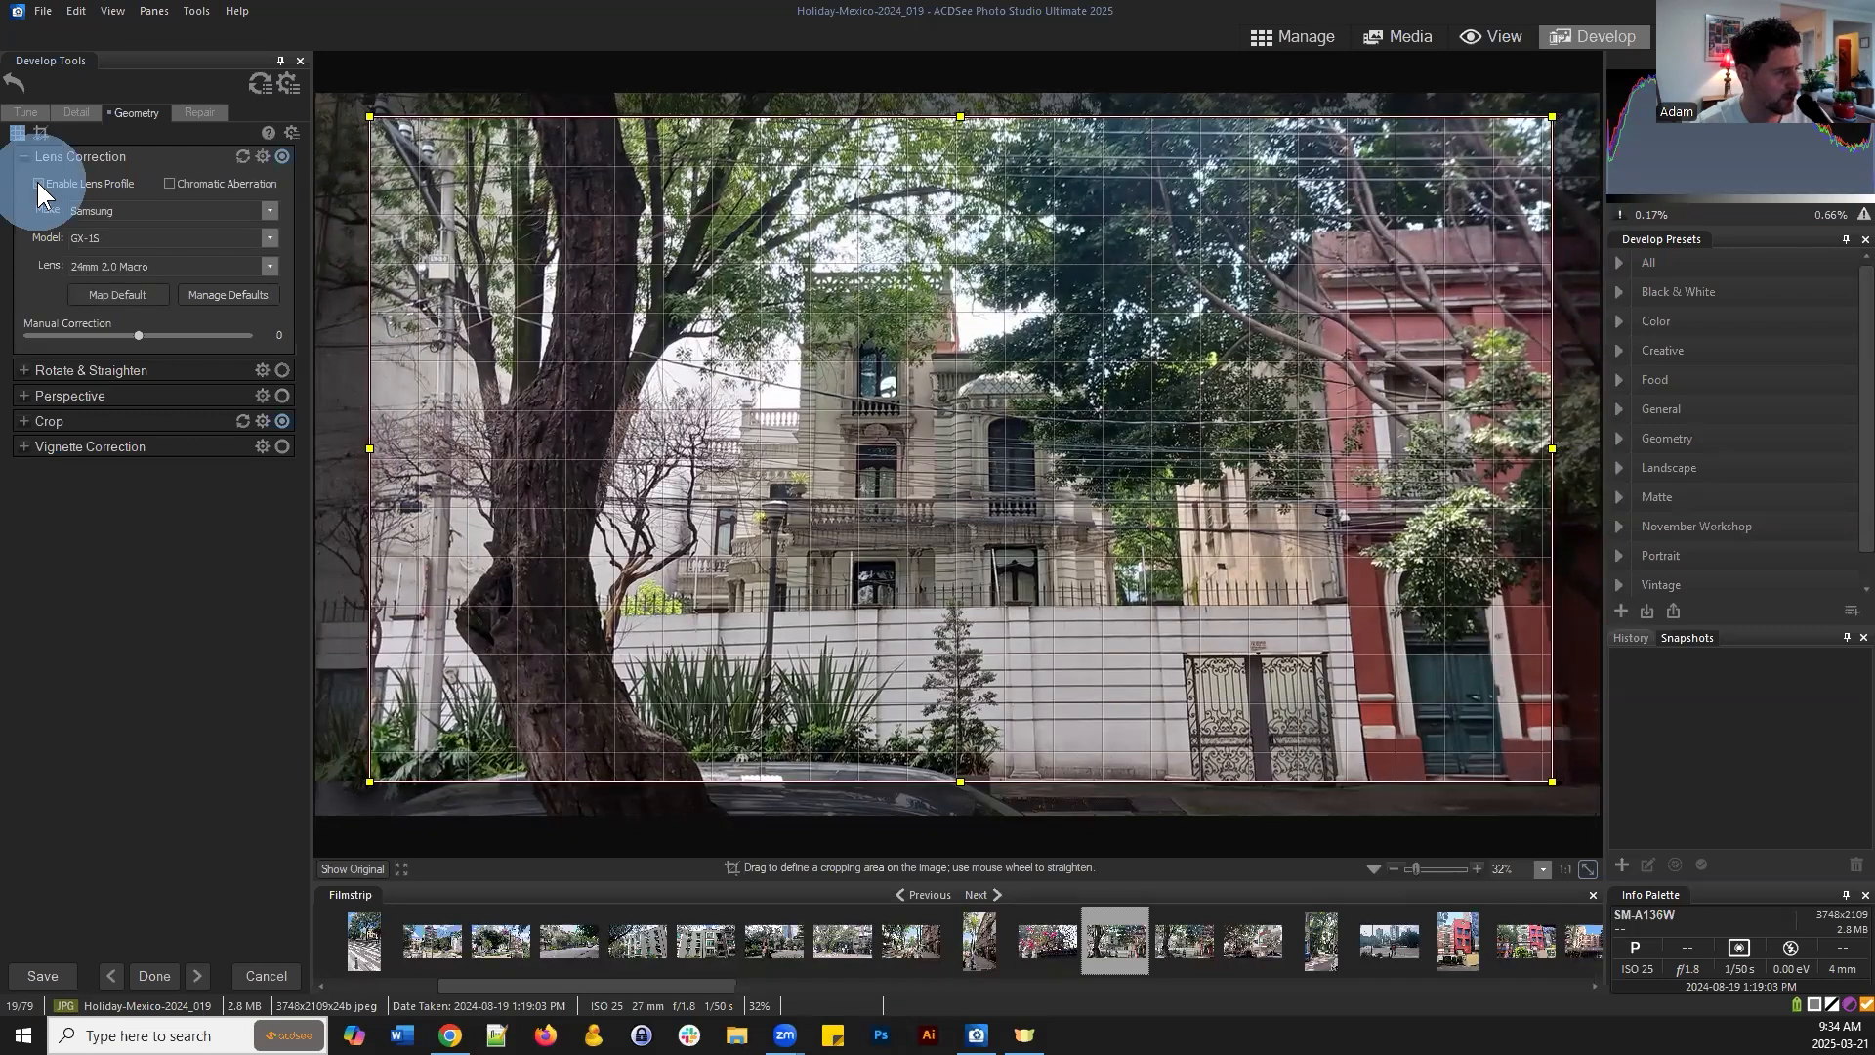
pyautogui.click(38, 182)
pyautogui.click(38, 182)
pyautogui.click(38, 182)
pyautogui.click(39, 183)
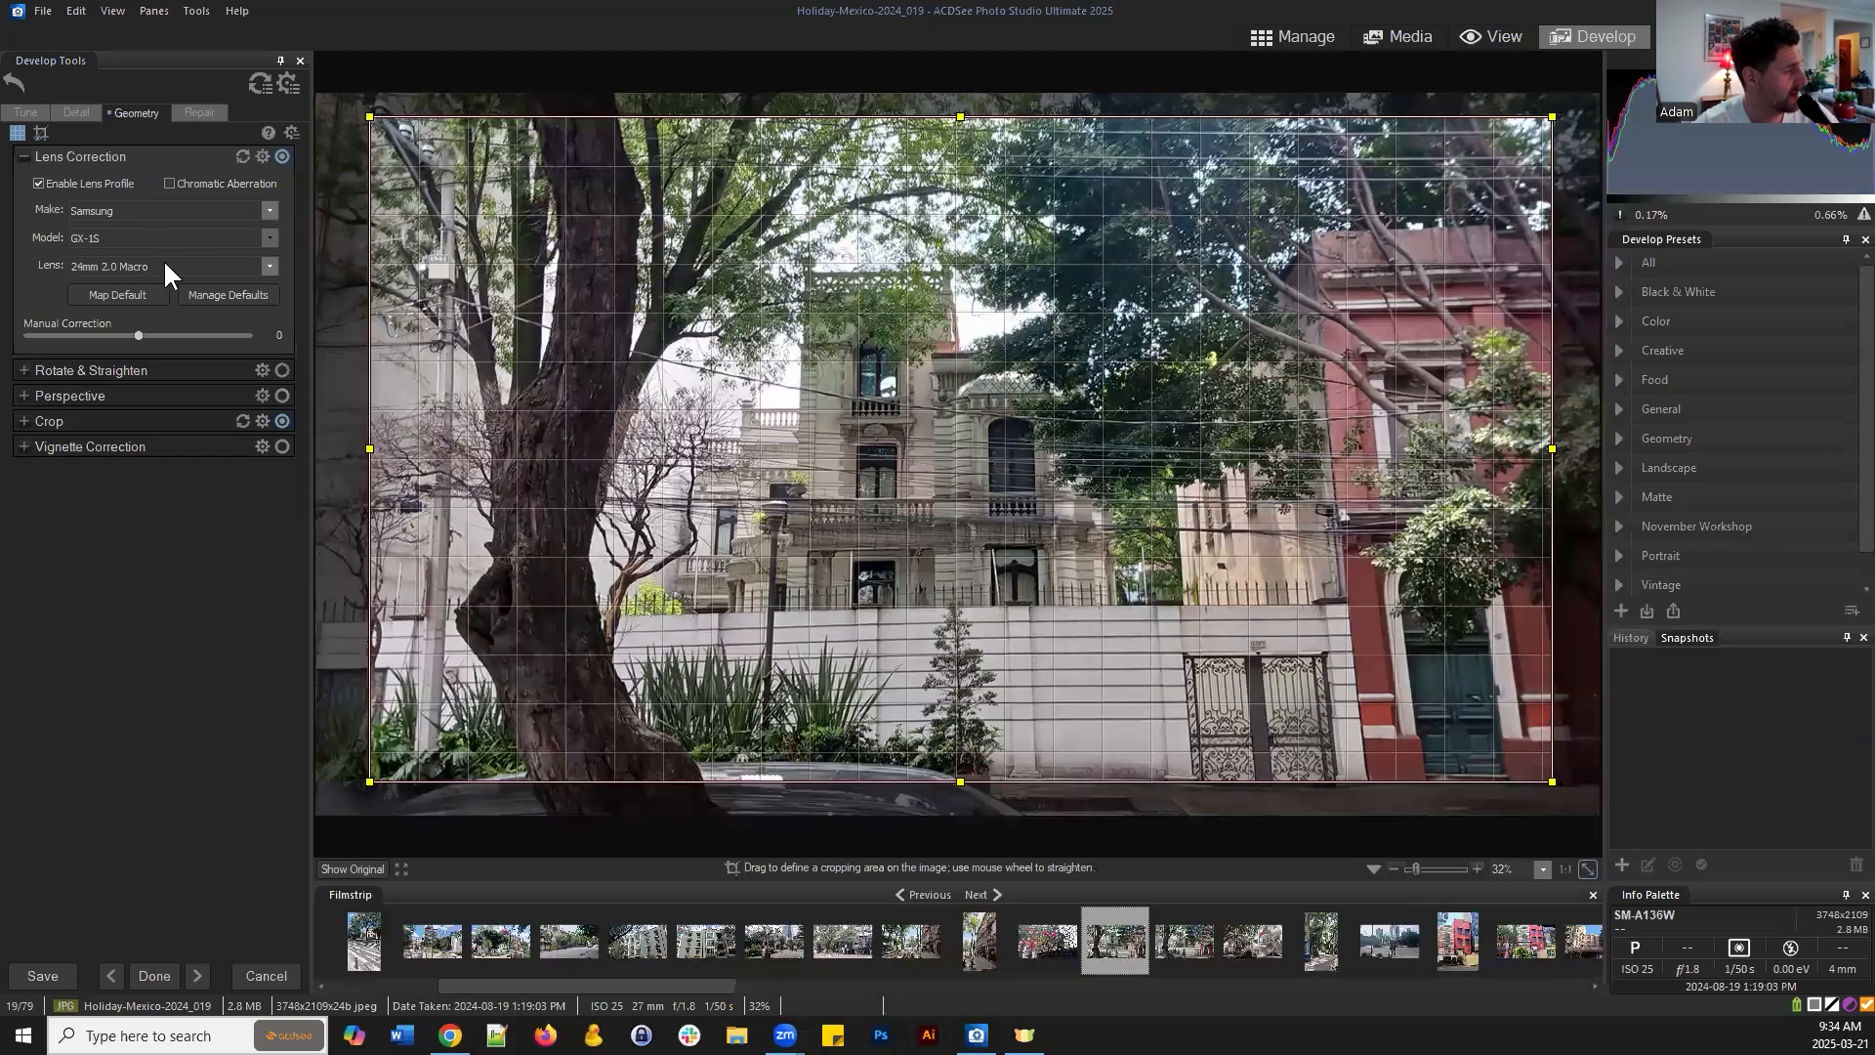
# Look through the available camera models and makes, and set the lens profile's make to Canon
pyautogui.click(113, 239)
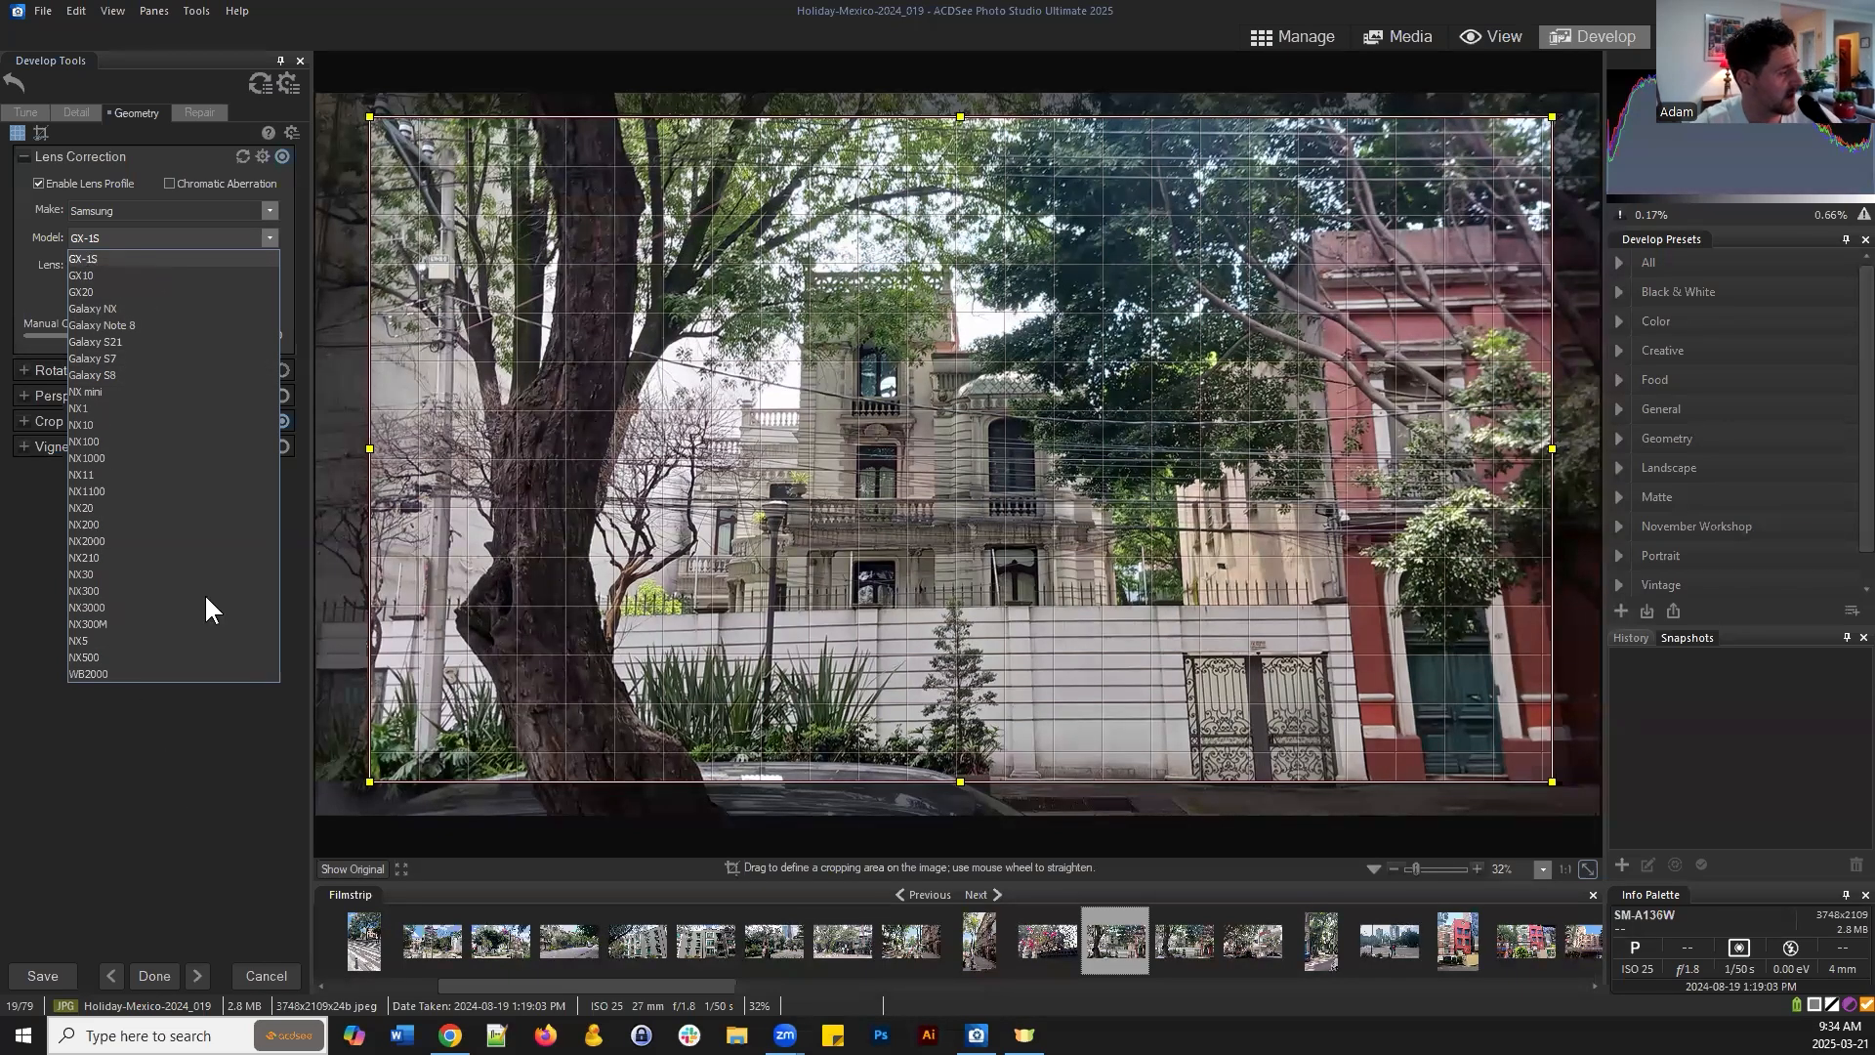
pyautogui.click(261, 203)
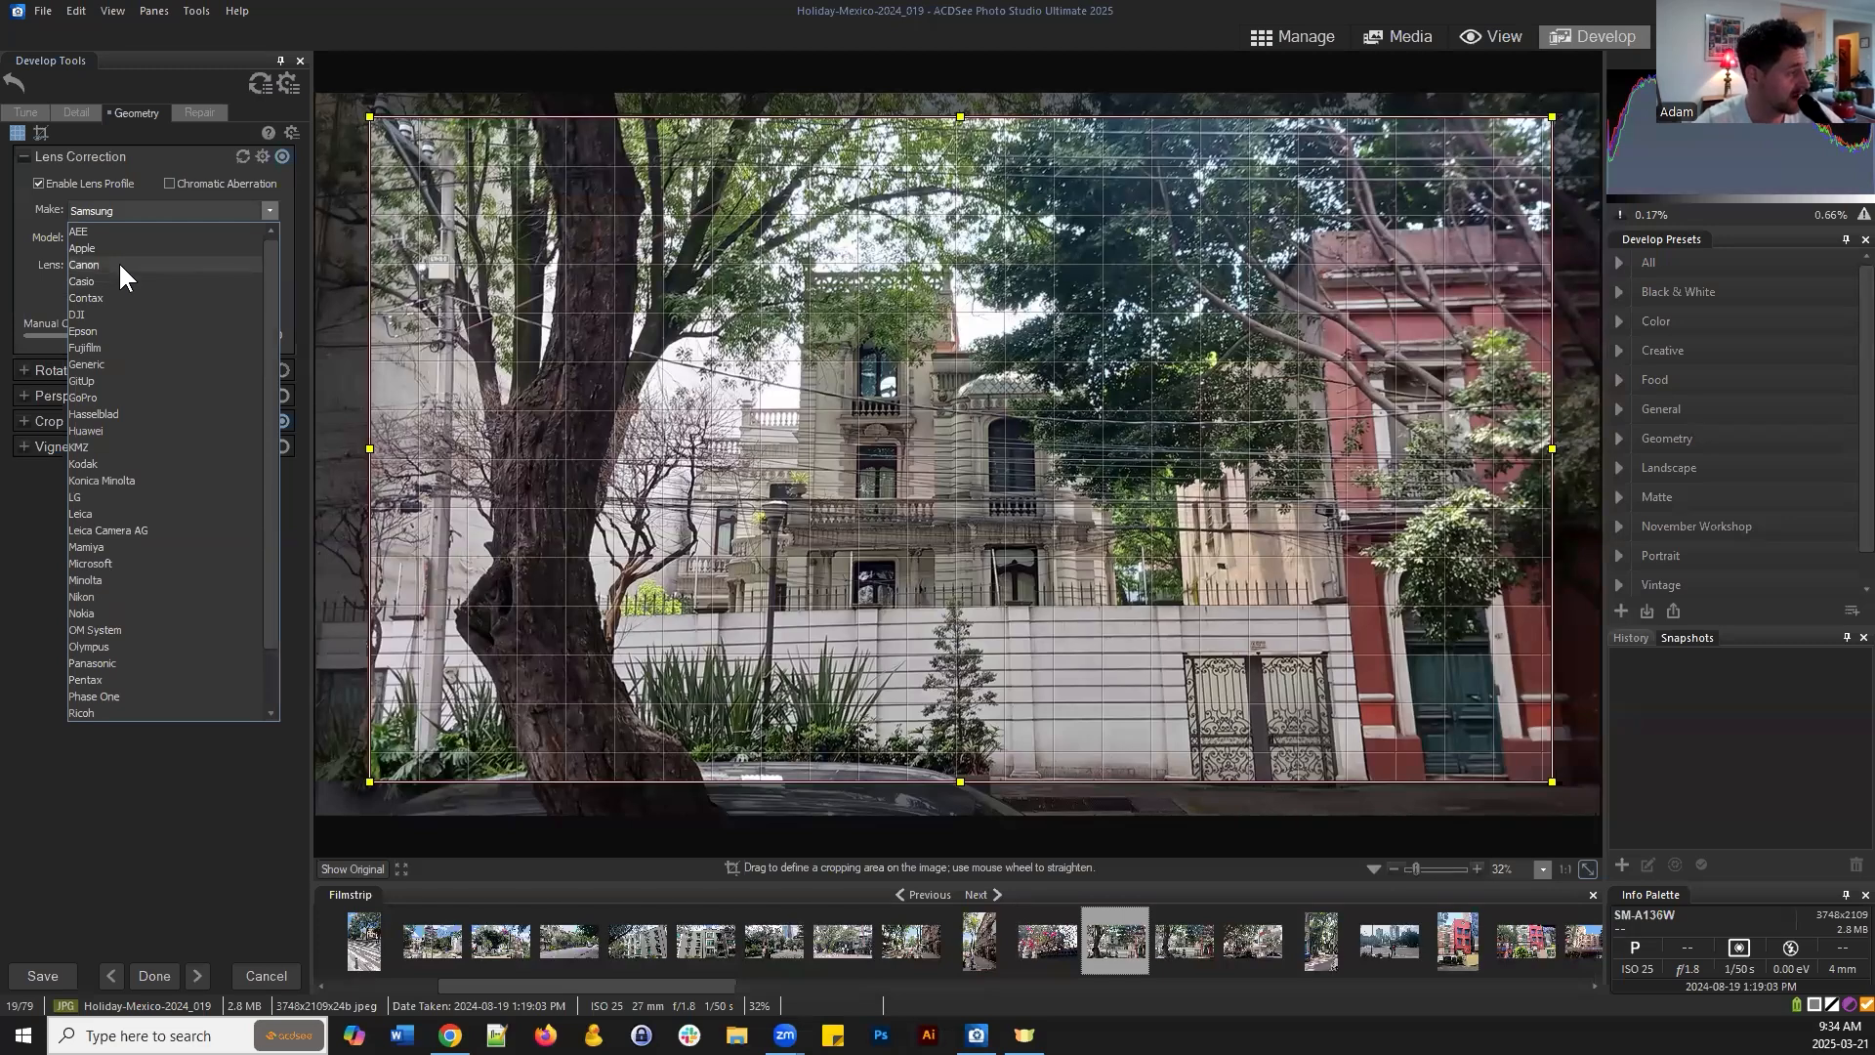
pyautogui.click(271, 210)
pyautogui.click(269, 210)
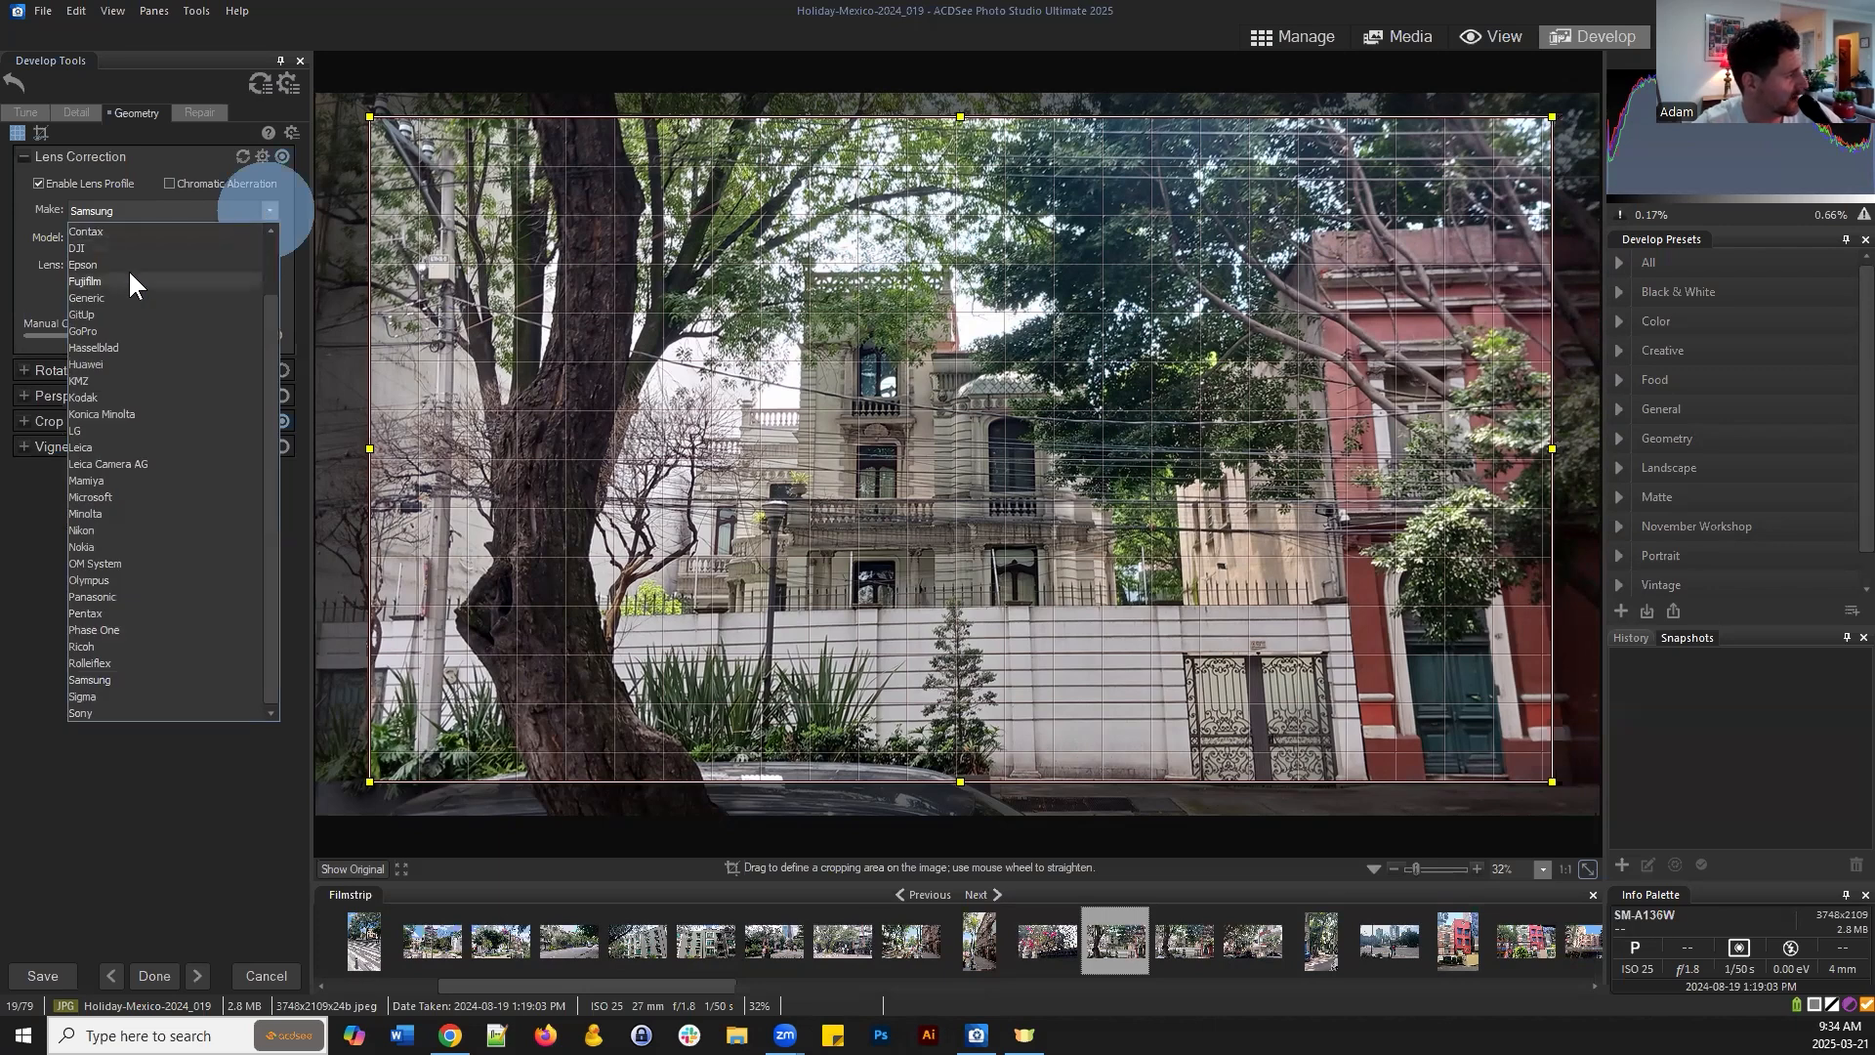
pyautogui.click(120, 264)
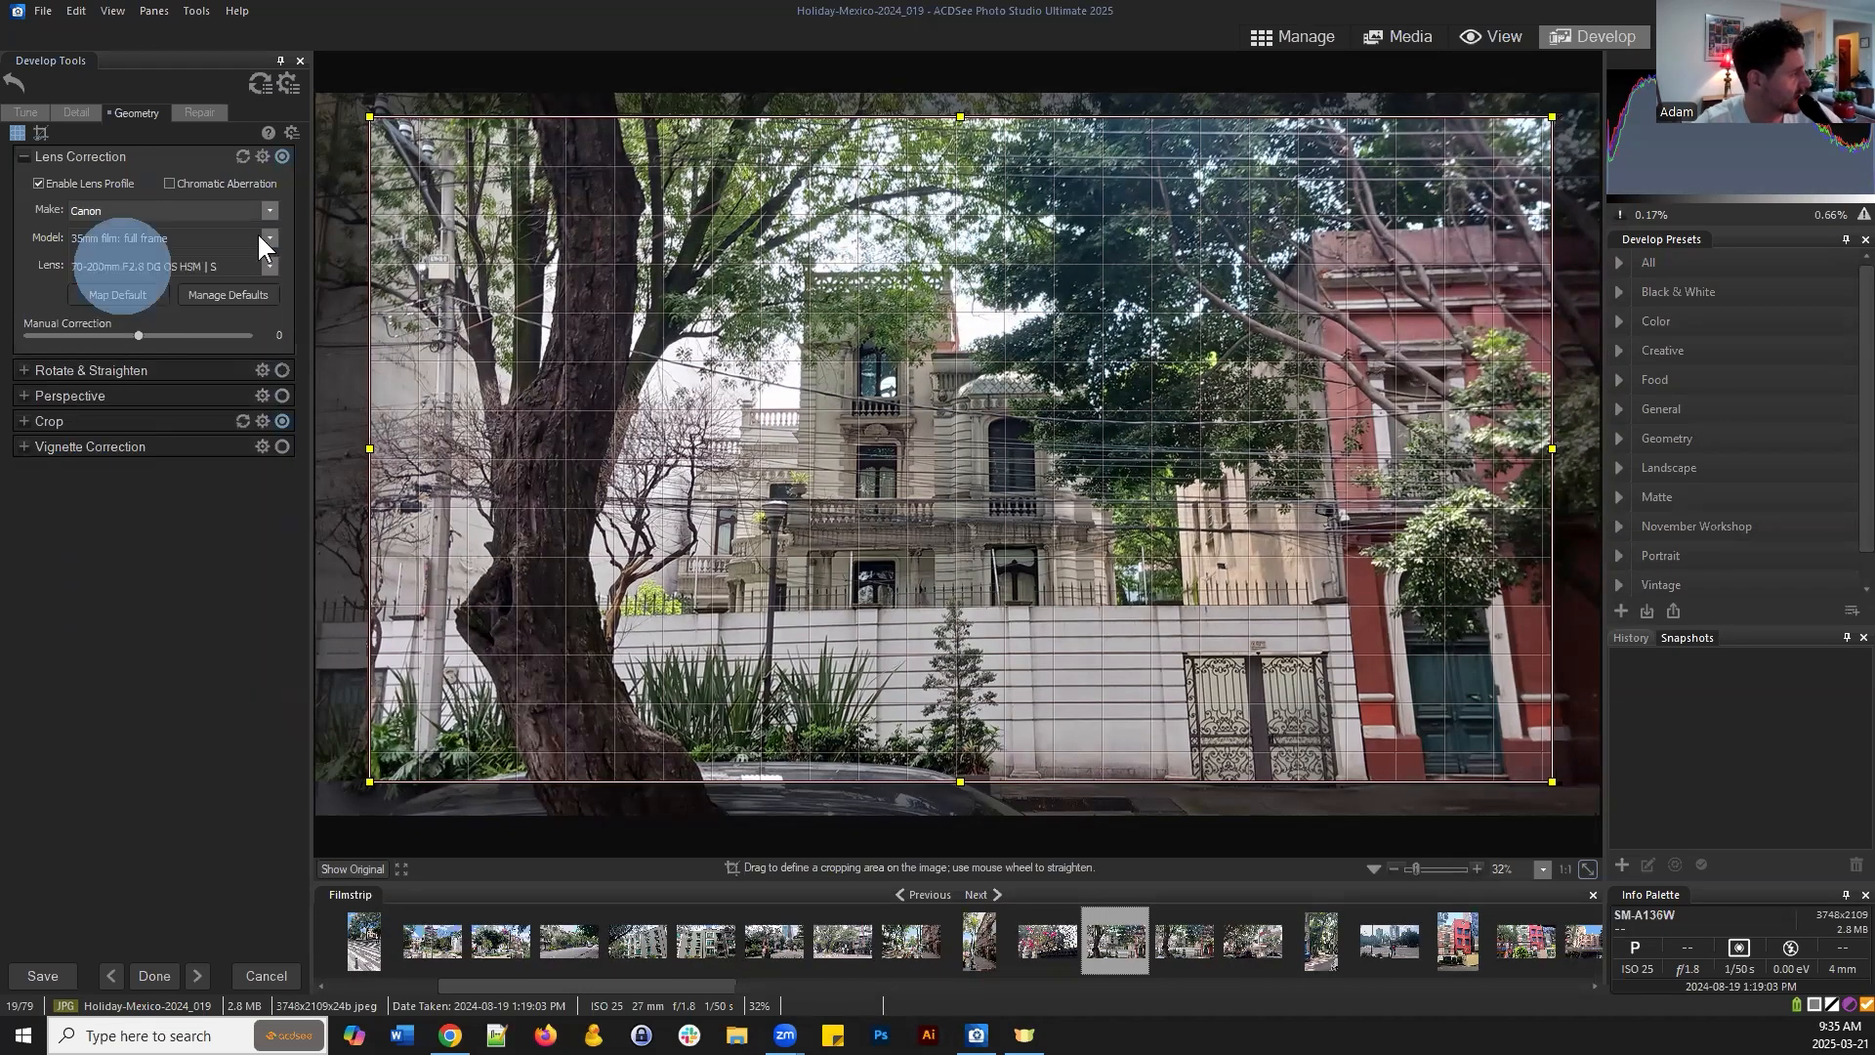
# Examine the Canon camera models and the lenses offered for the 35mm film: full frame model
pyautogui.click(267, 237)
pyautogui.click(268, 238)
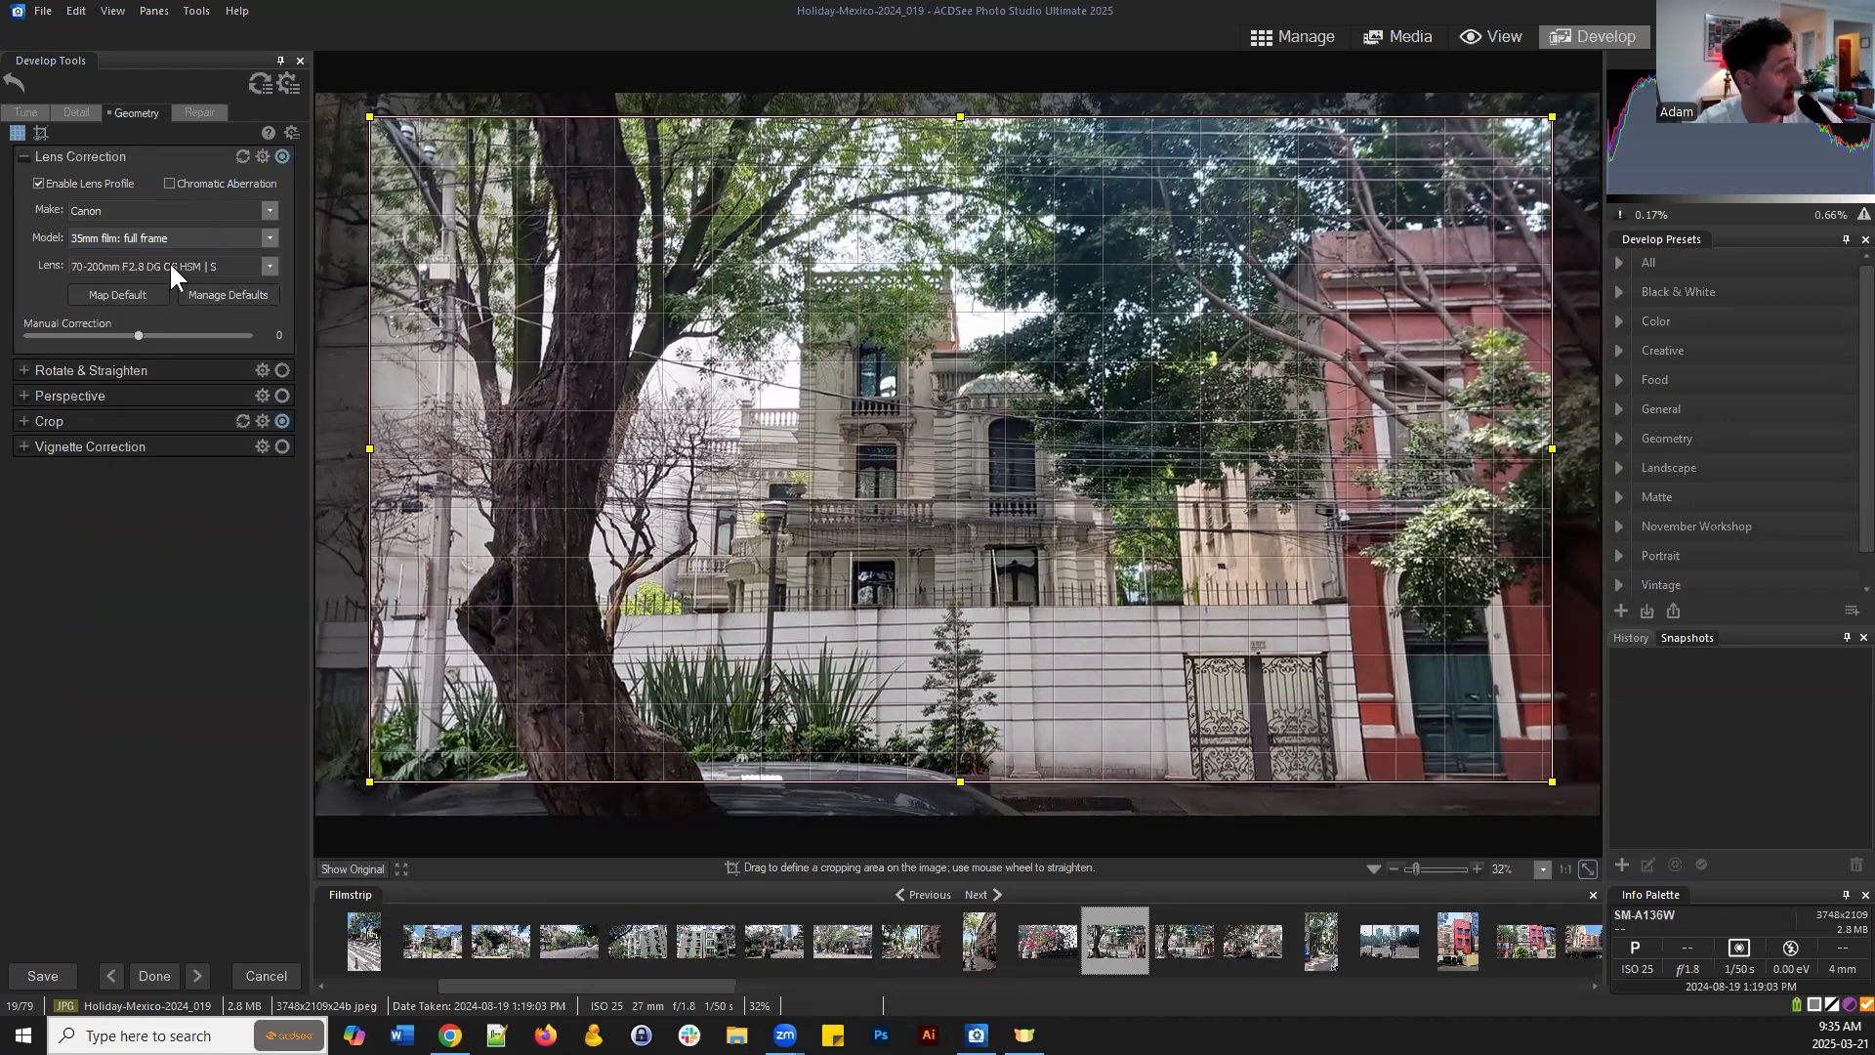
pyautogui.click(269, 267)
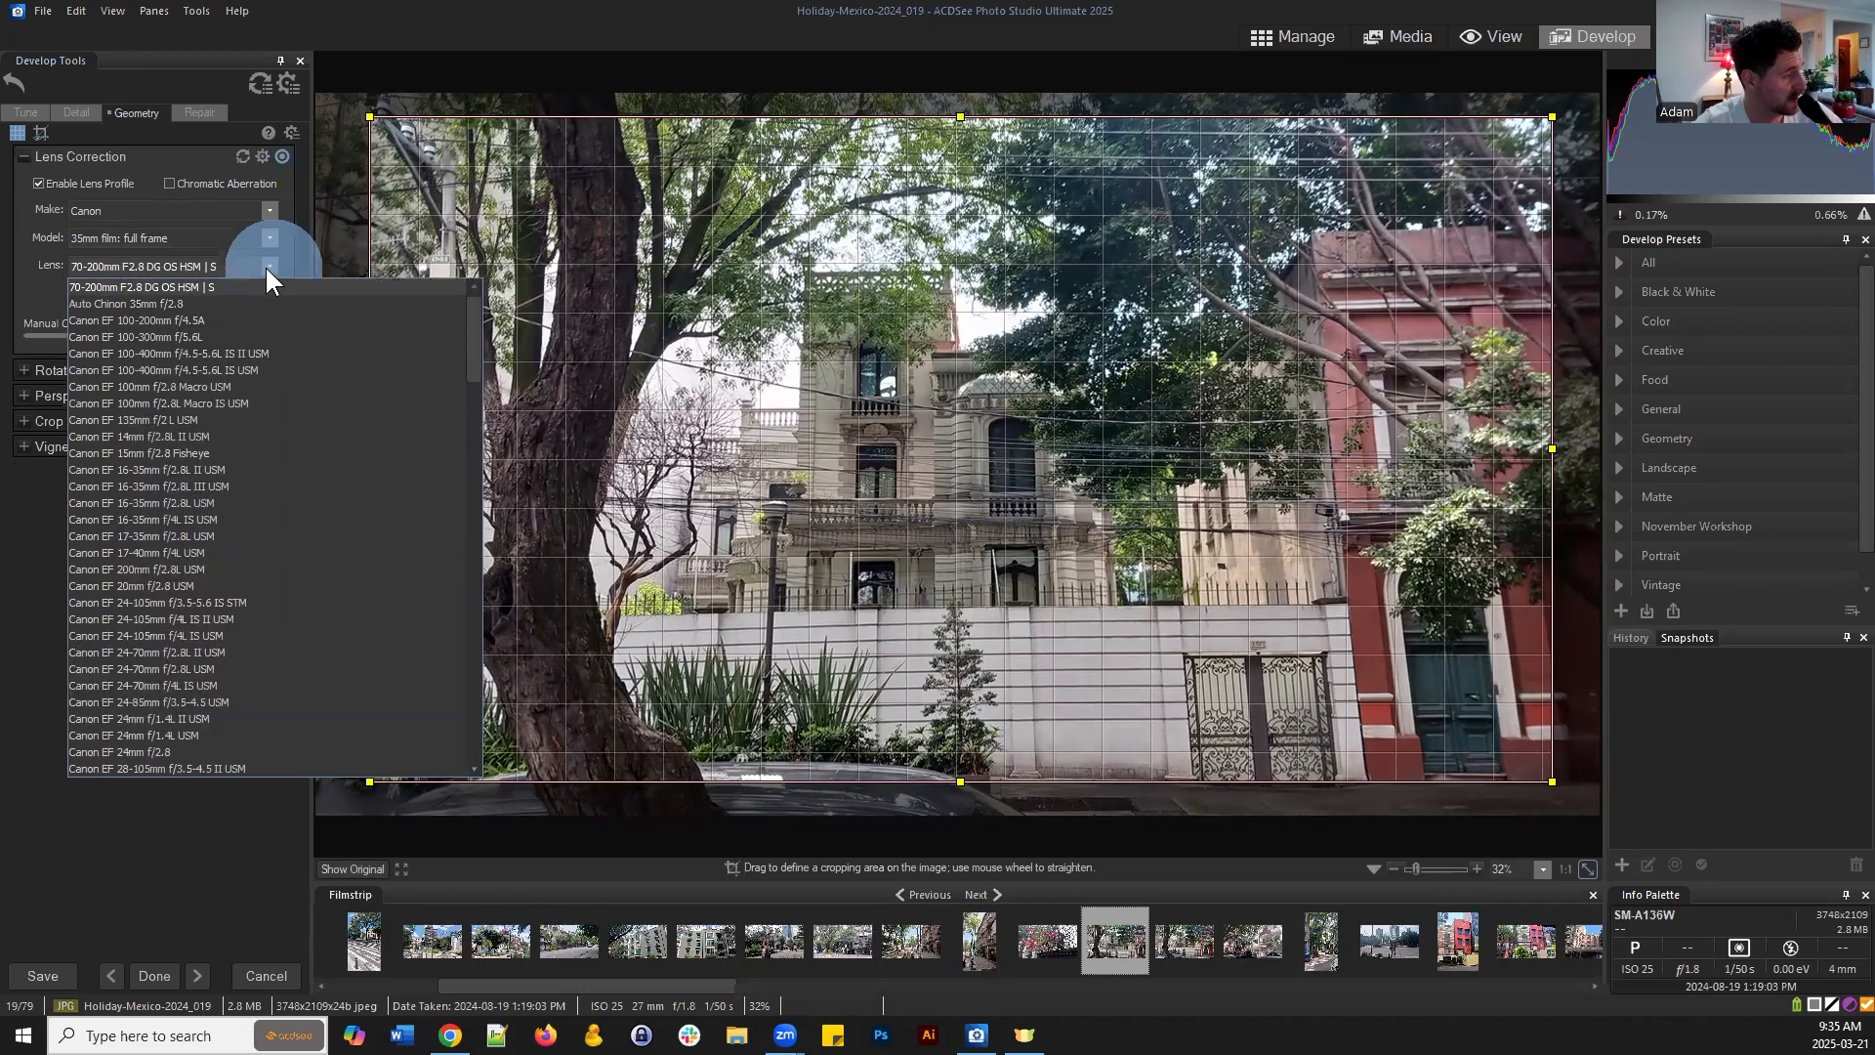
pyautogui.click(270, 265)
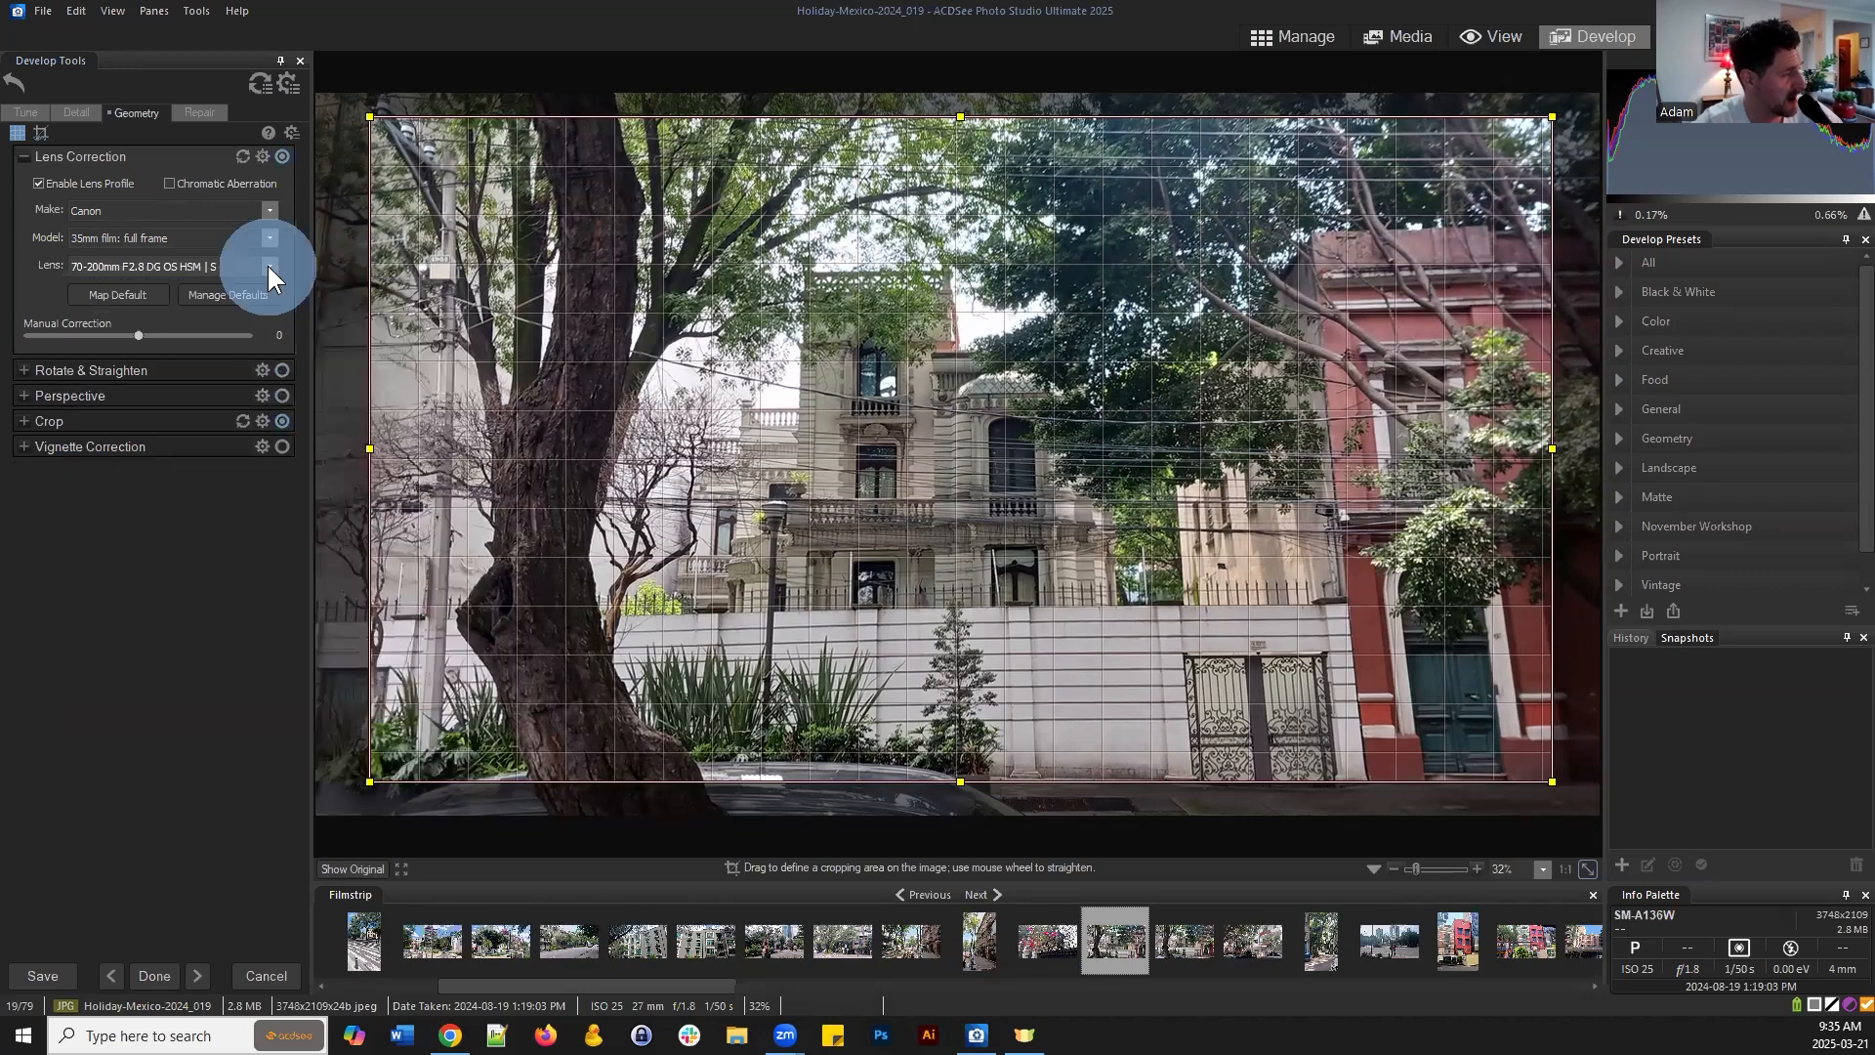
pyautogui.click(271, 237)
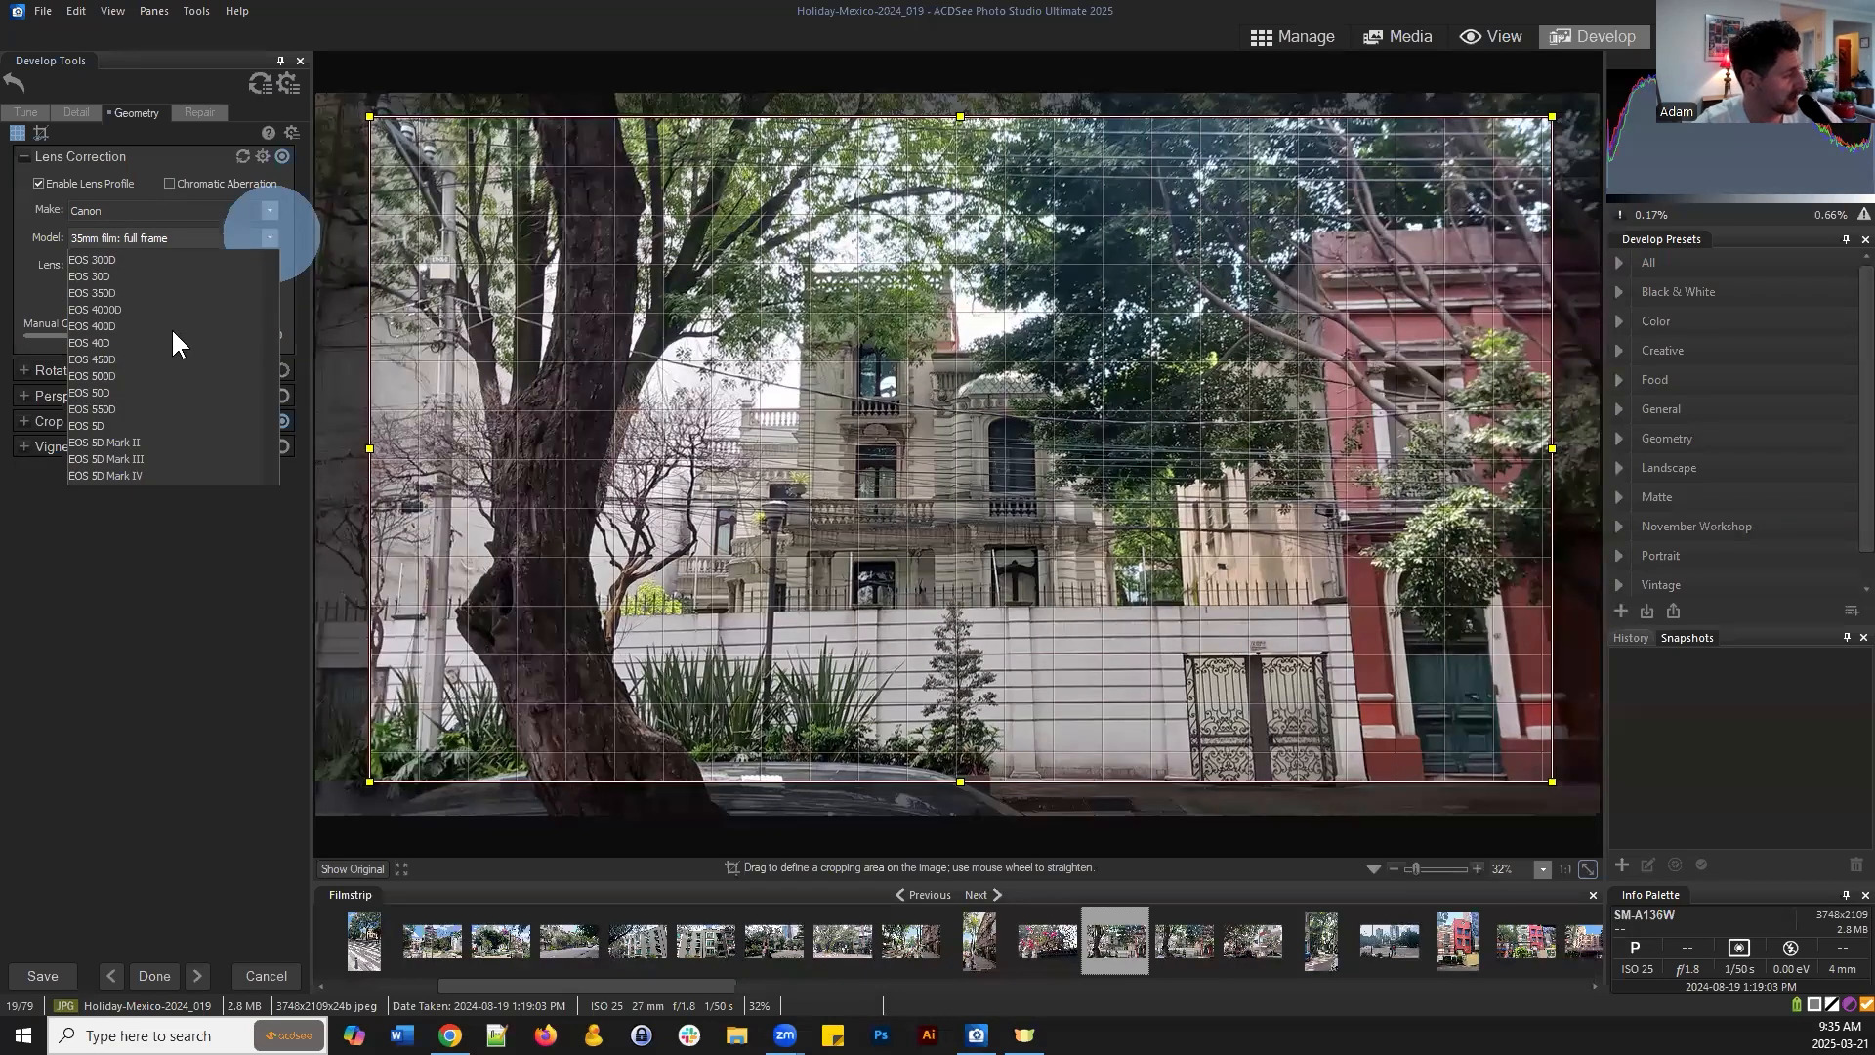
pyautogui.moveTo(273, 374); pyautogui.dragTo(289, 265)
pyautogui.click(281, 223)
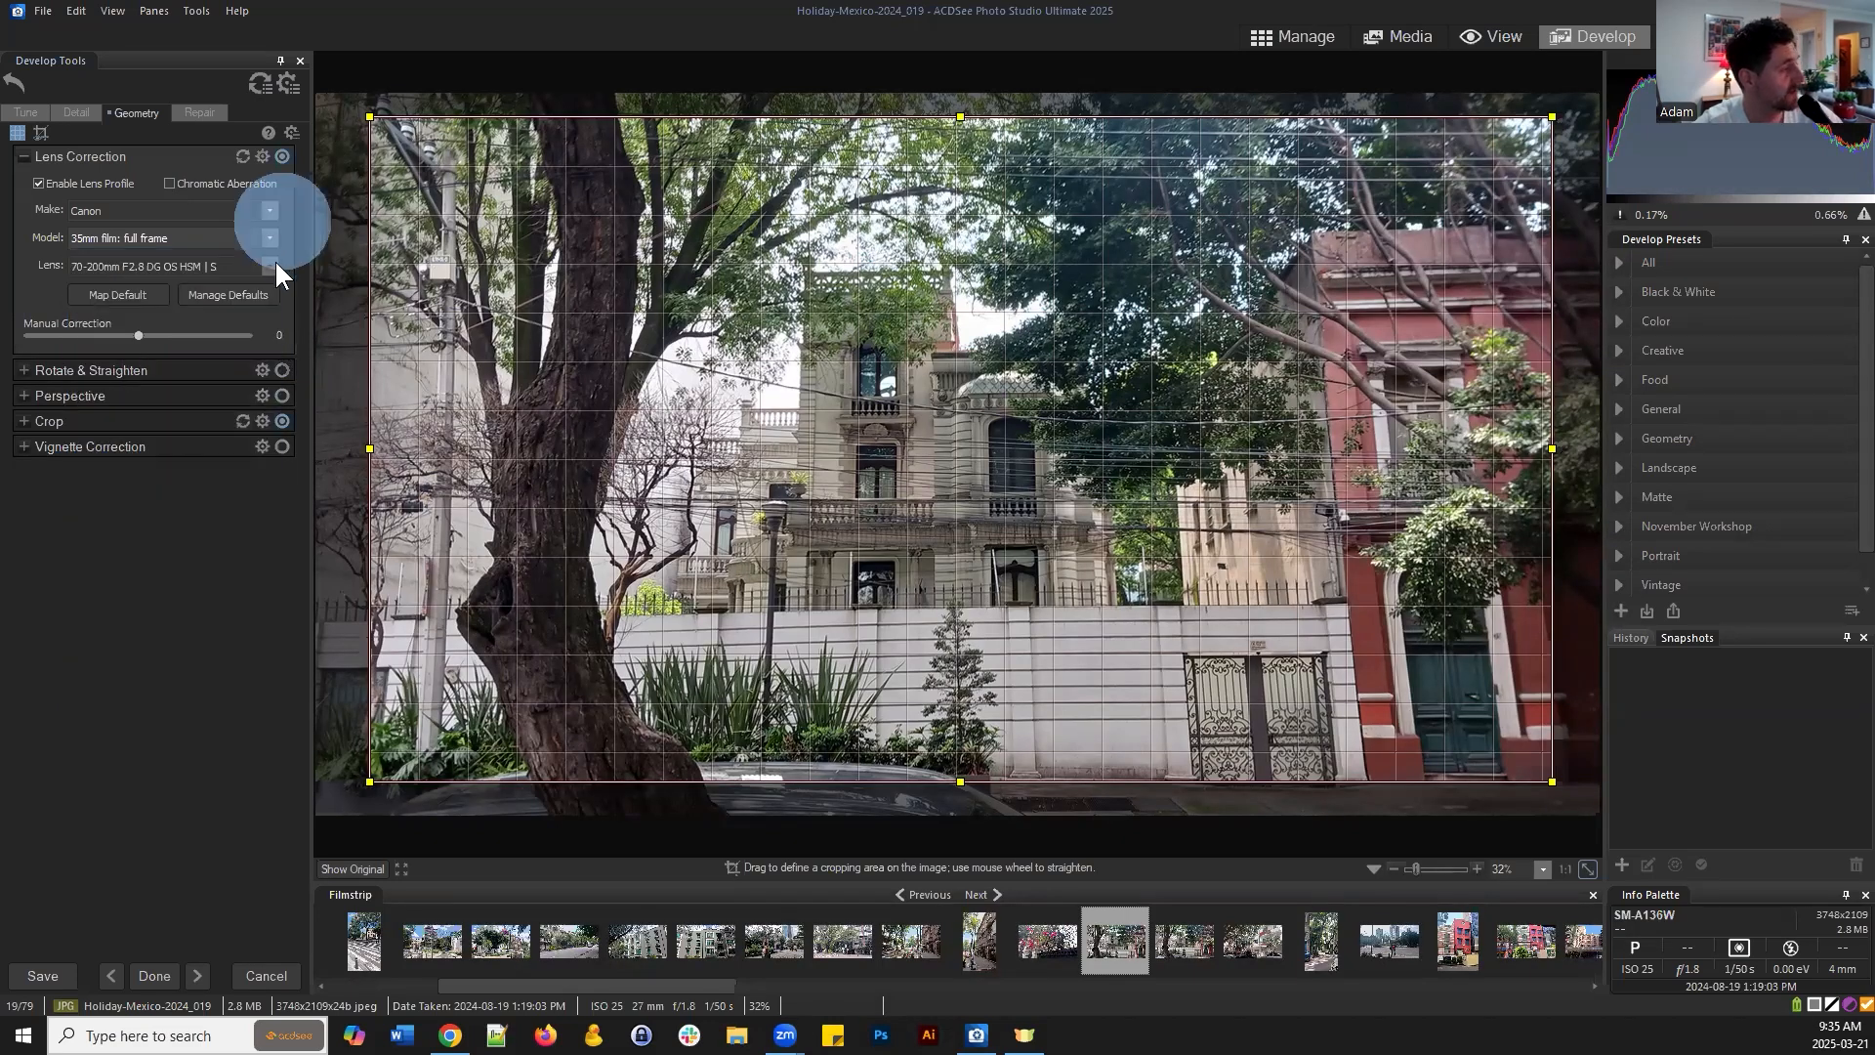
pyautogui.click(274, 265)
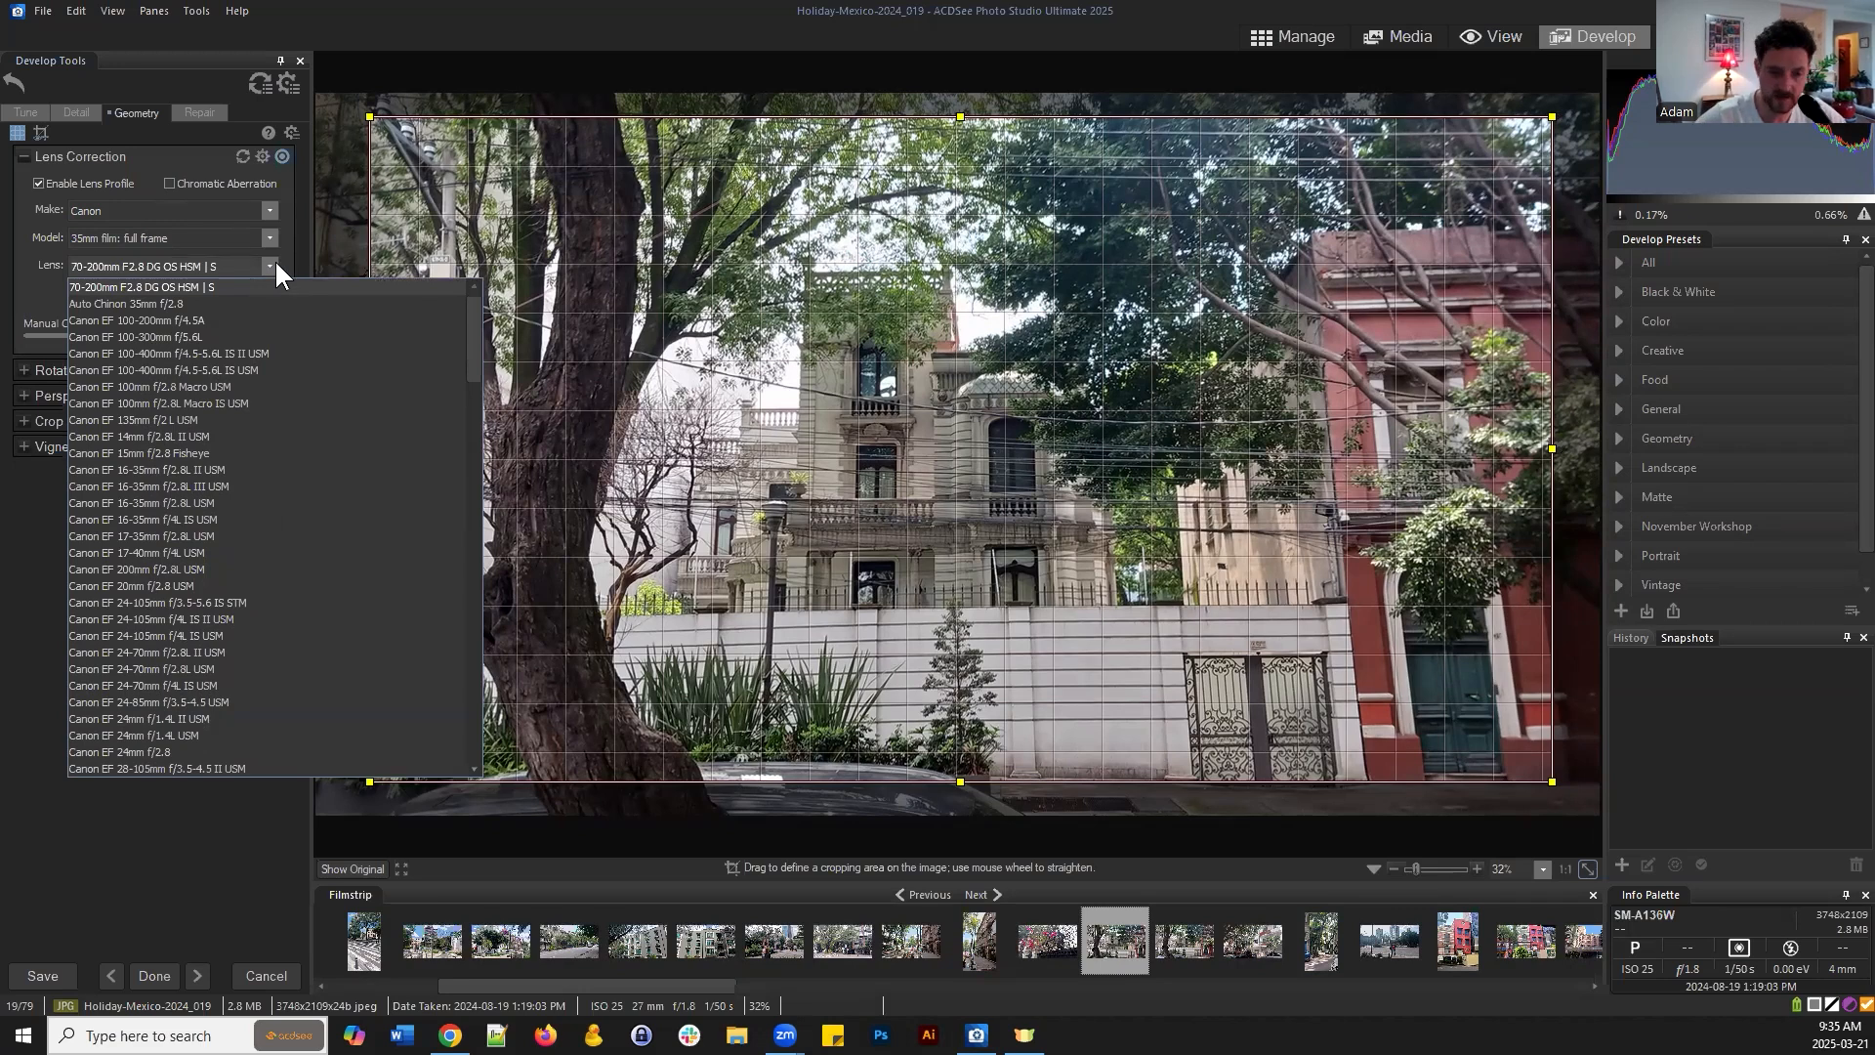
pyautogui.click(274, 260)
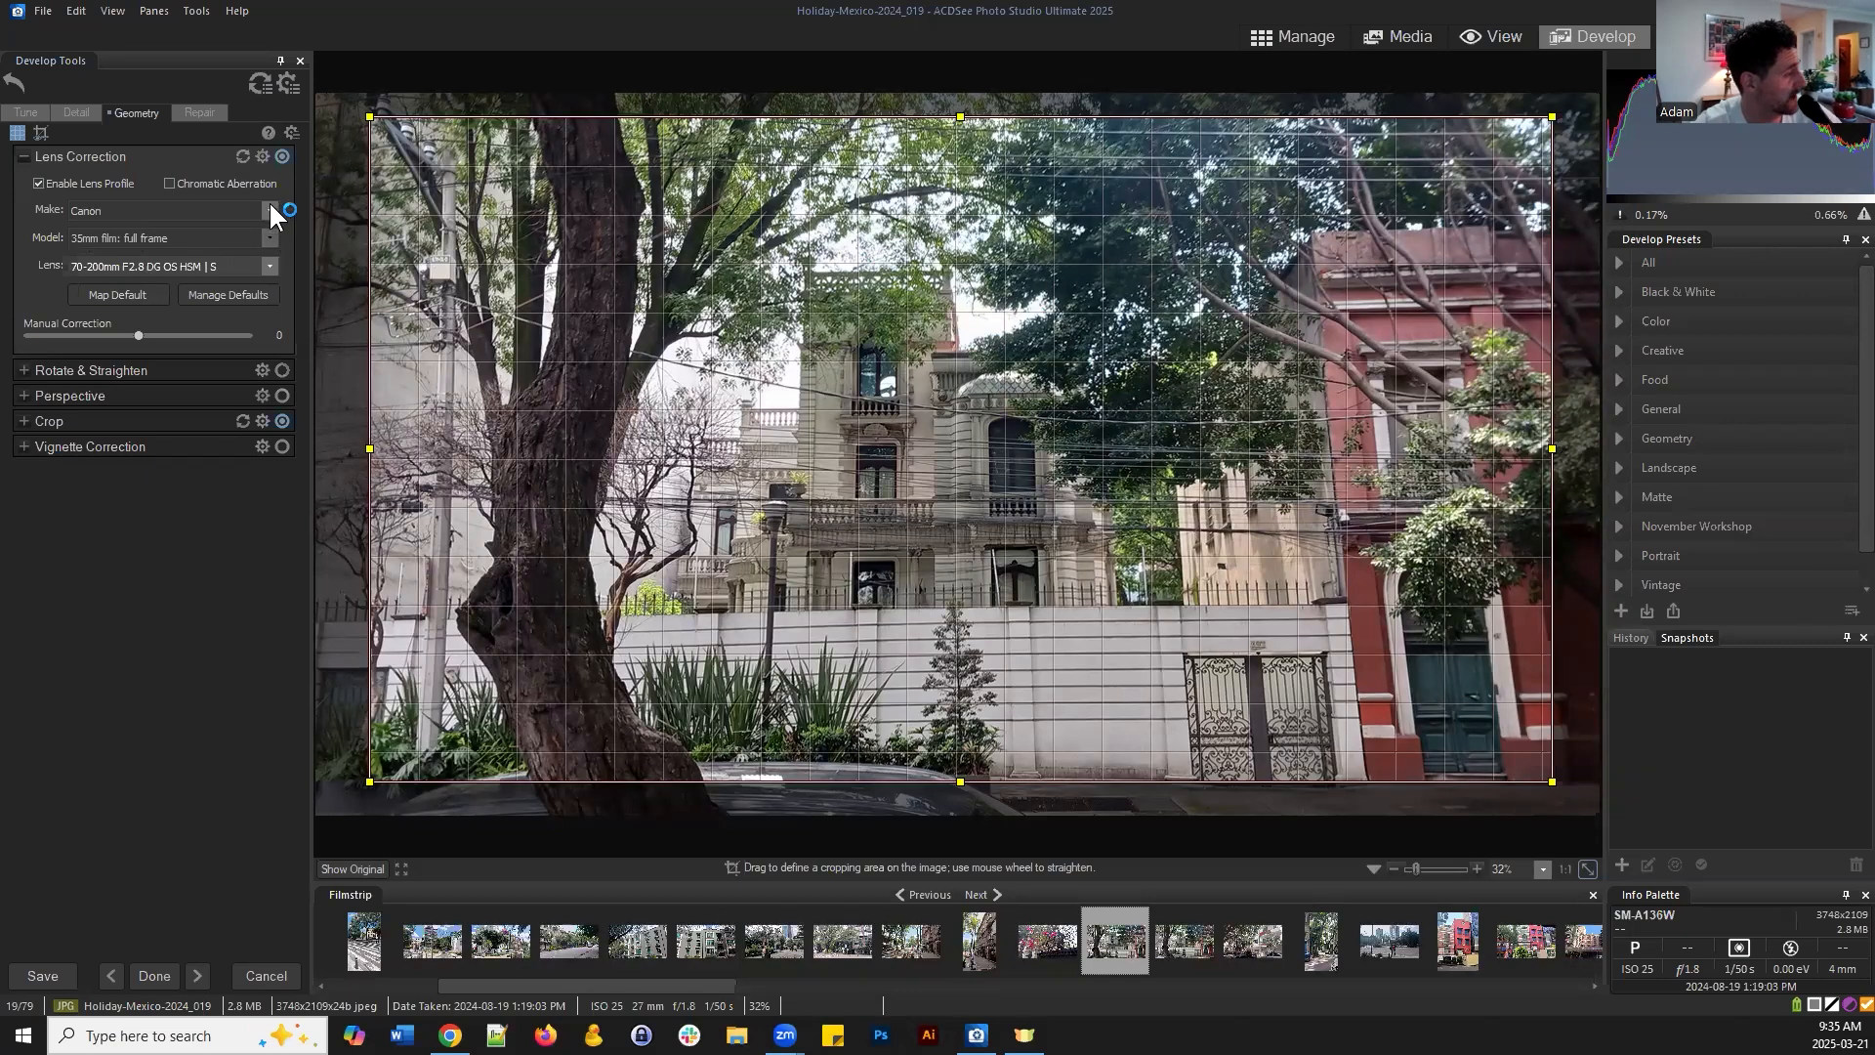
# Reset the Lens Correction settings and enable the lens profile again
pyautogui.click(244, 157)
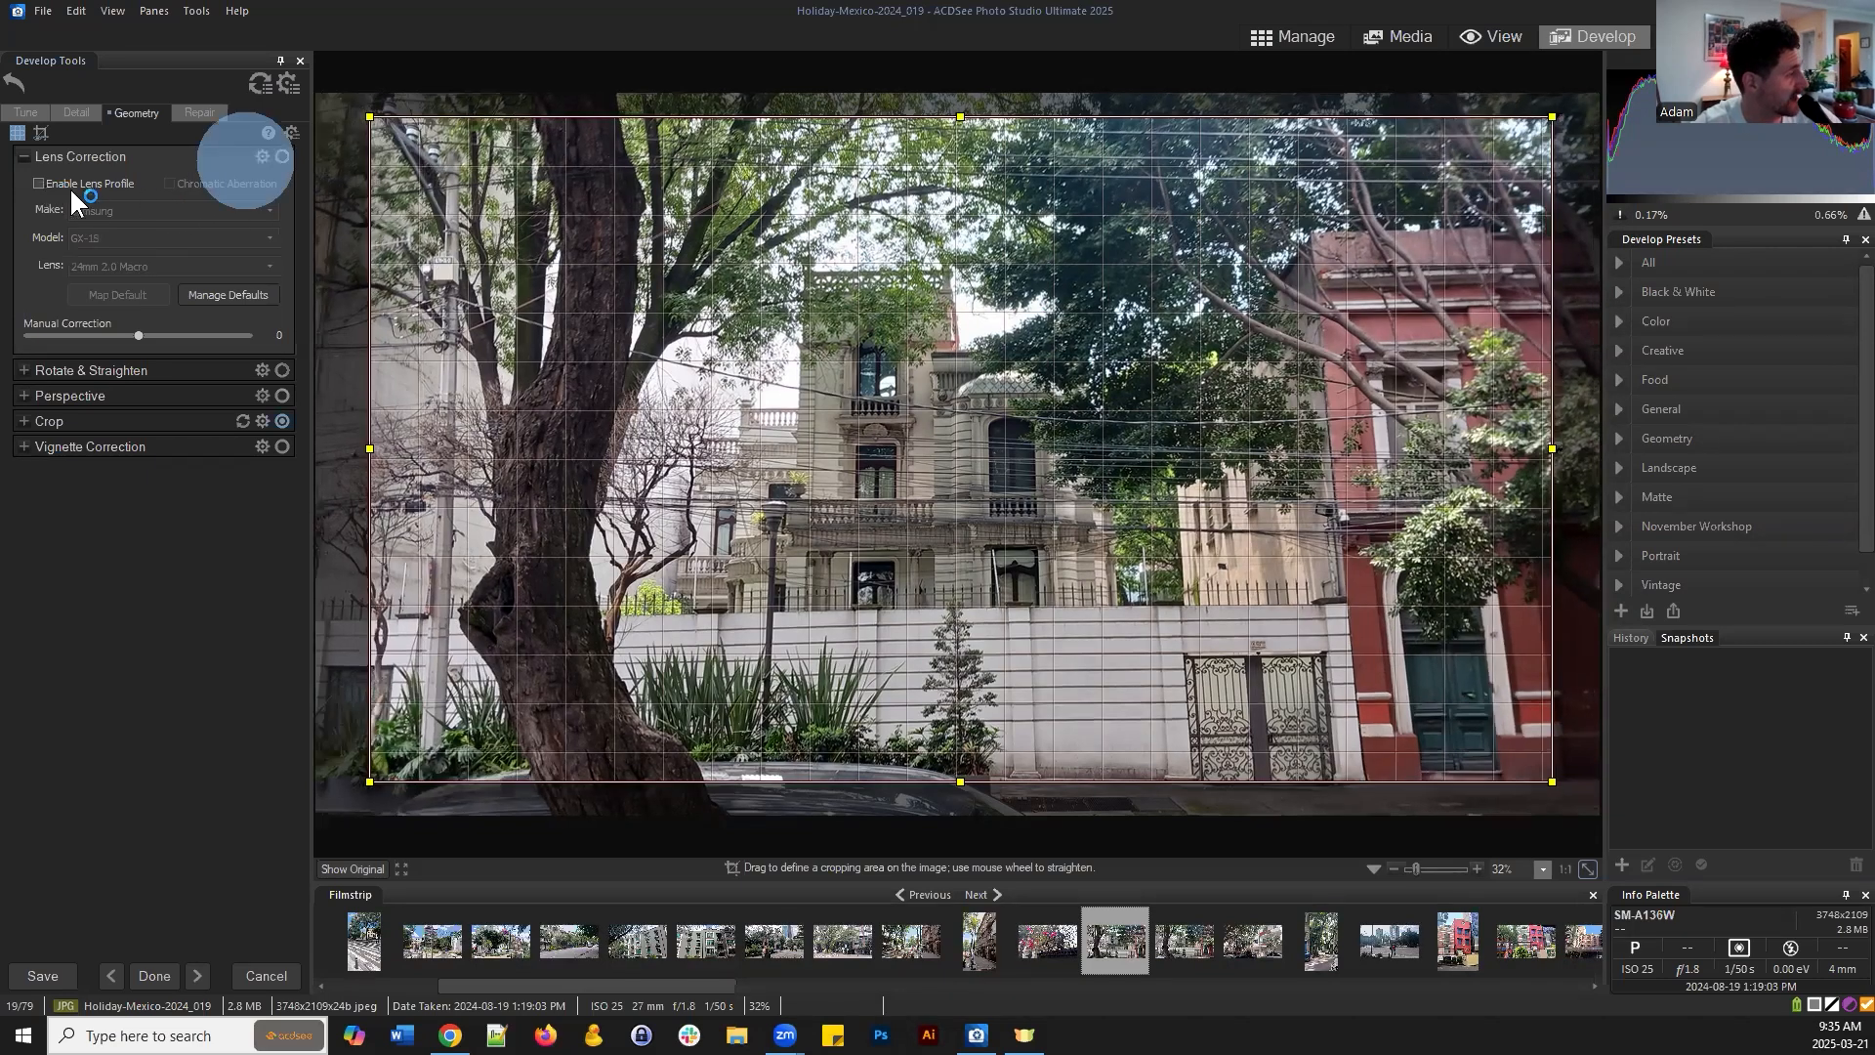
pyautogui.click(42, 183)
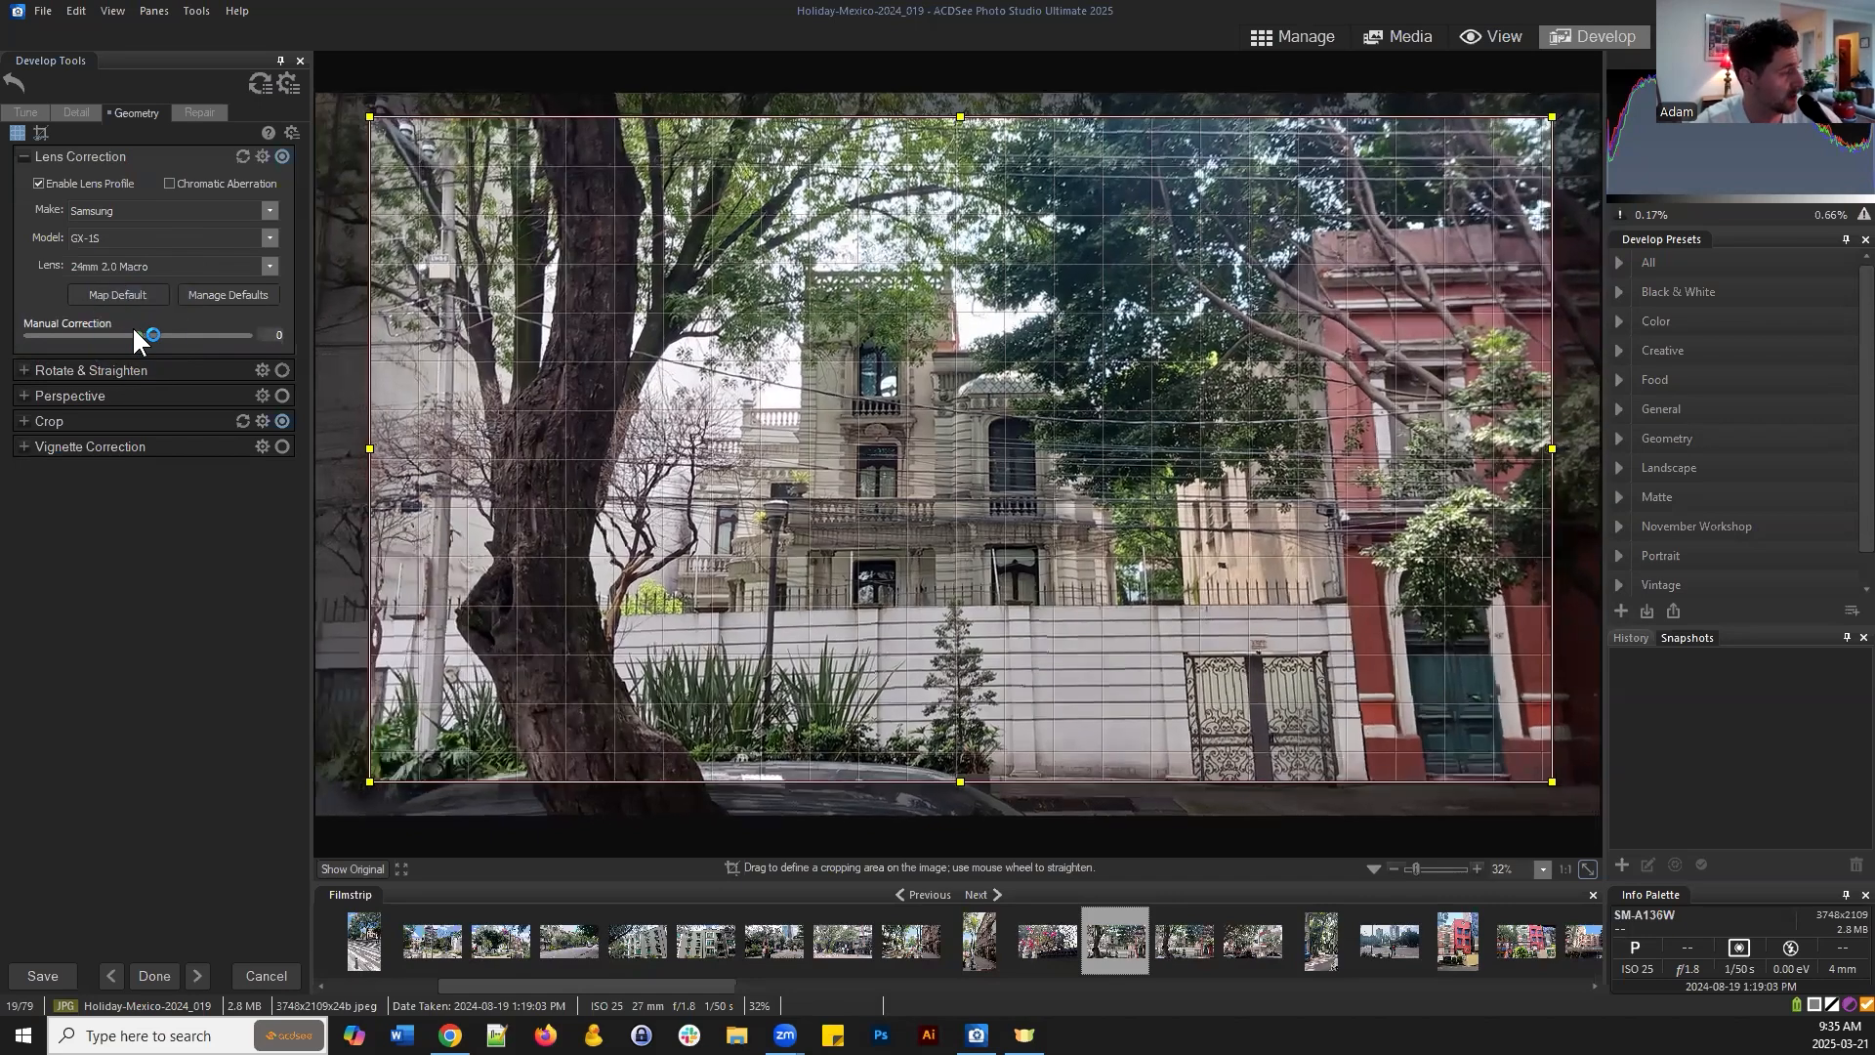
pyautogui.press('ctrl')
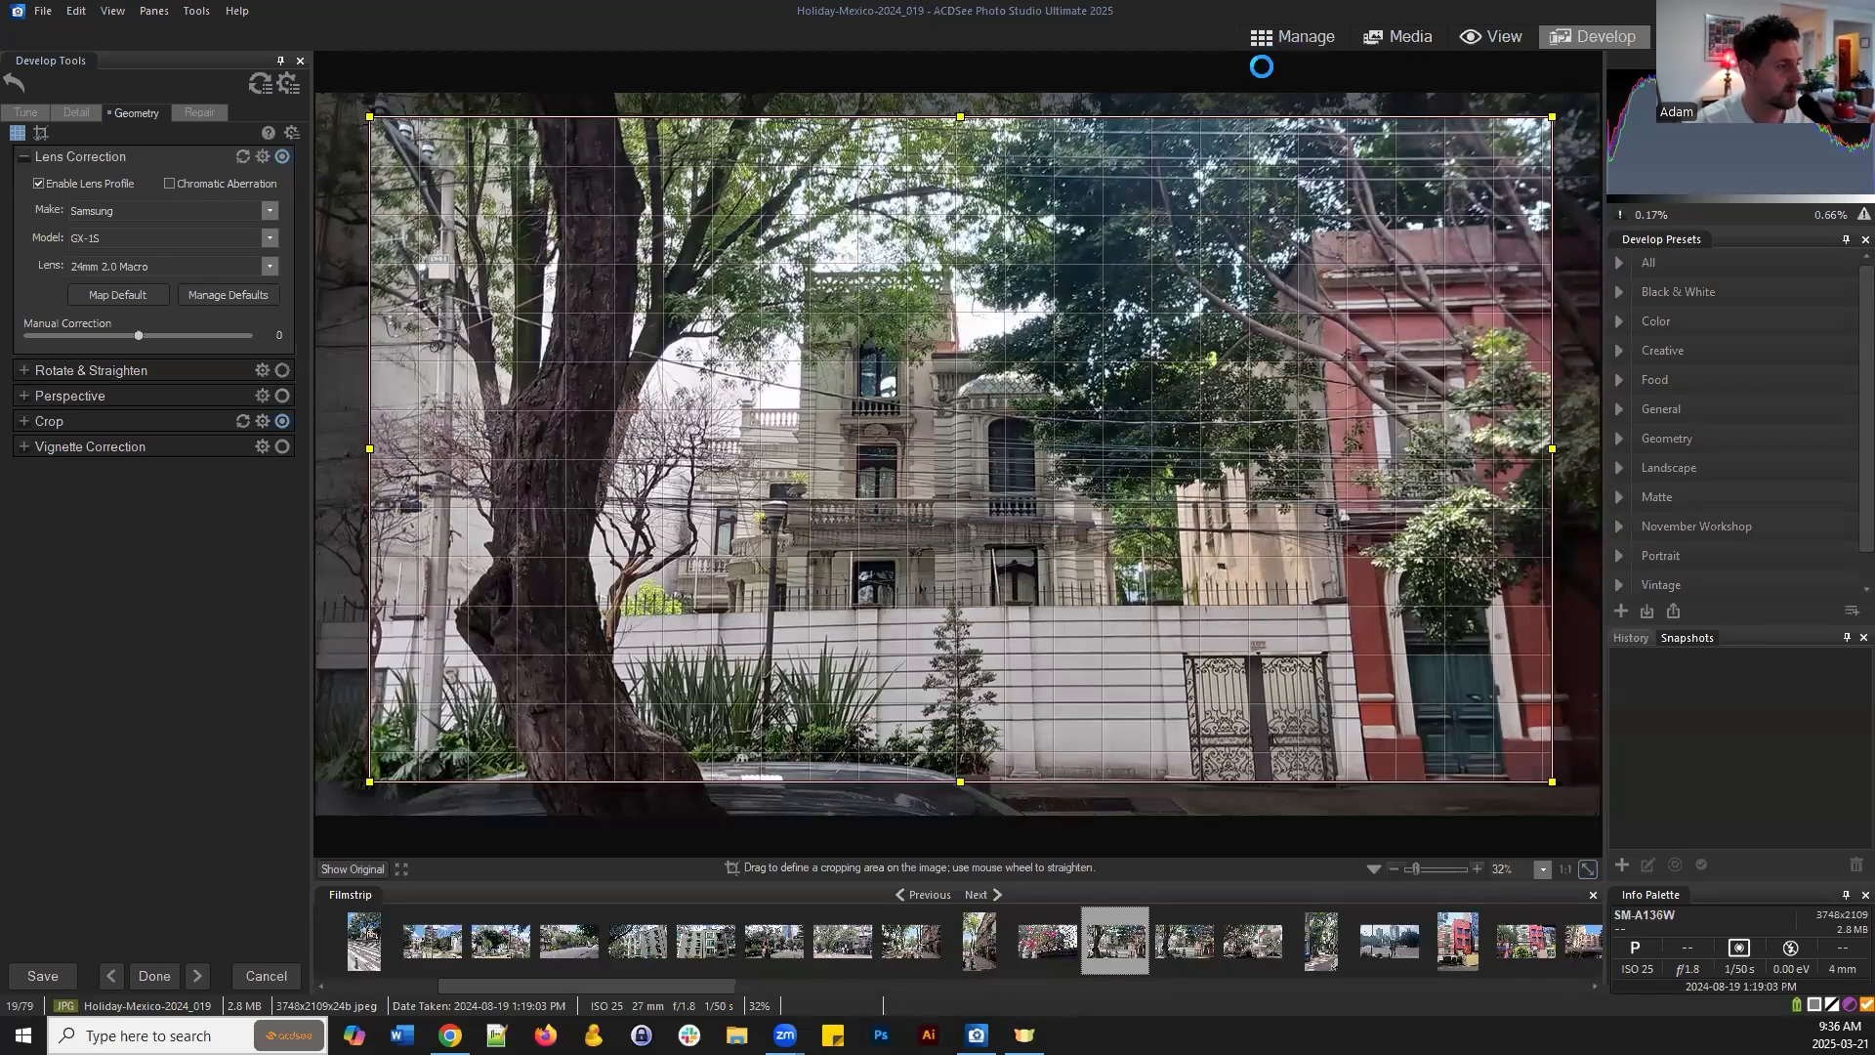
# Return to Manage mode, applying the changes, and restore Holiday-Mexico-2024_019 to its original
pyautogui.click(1287, 45)
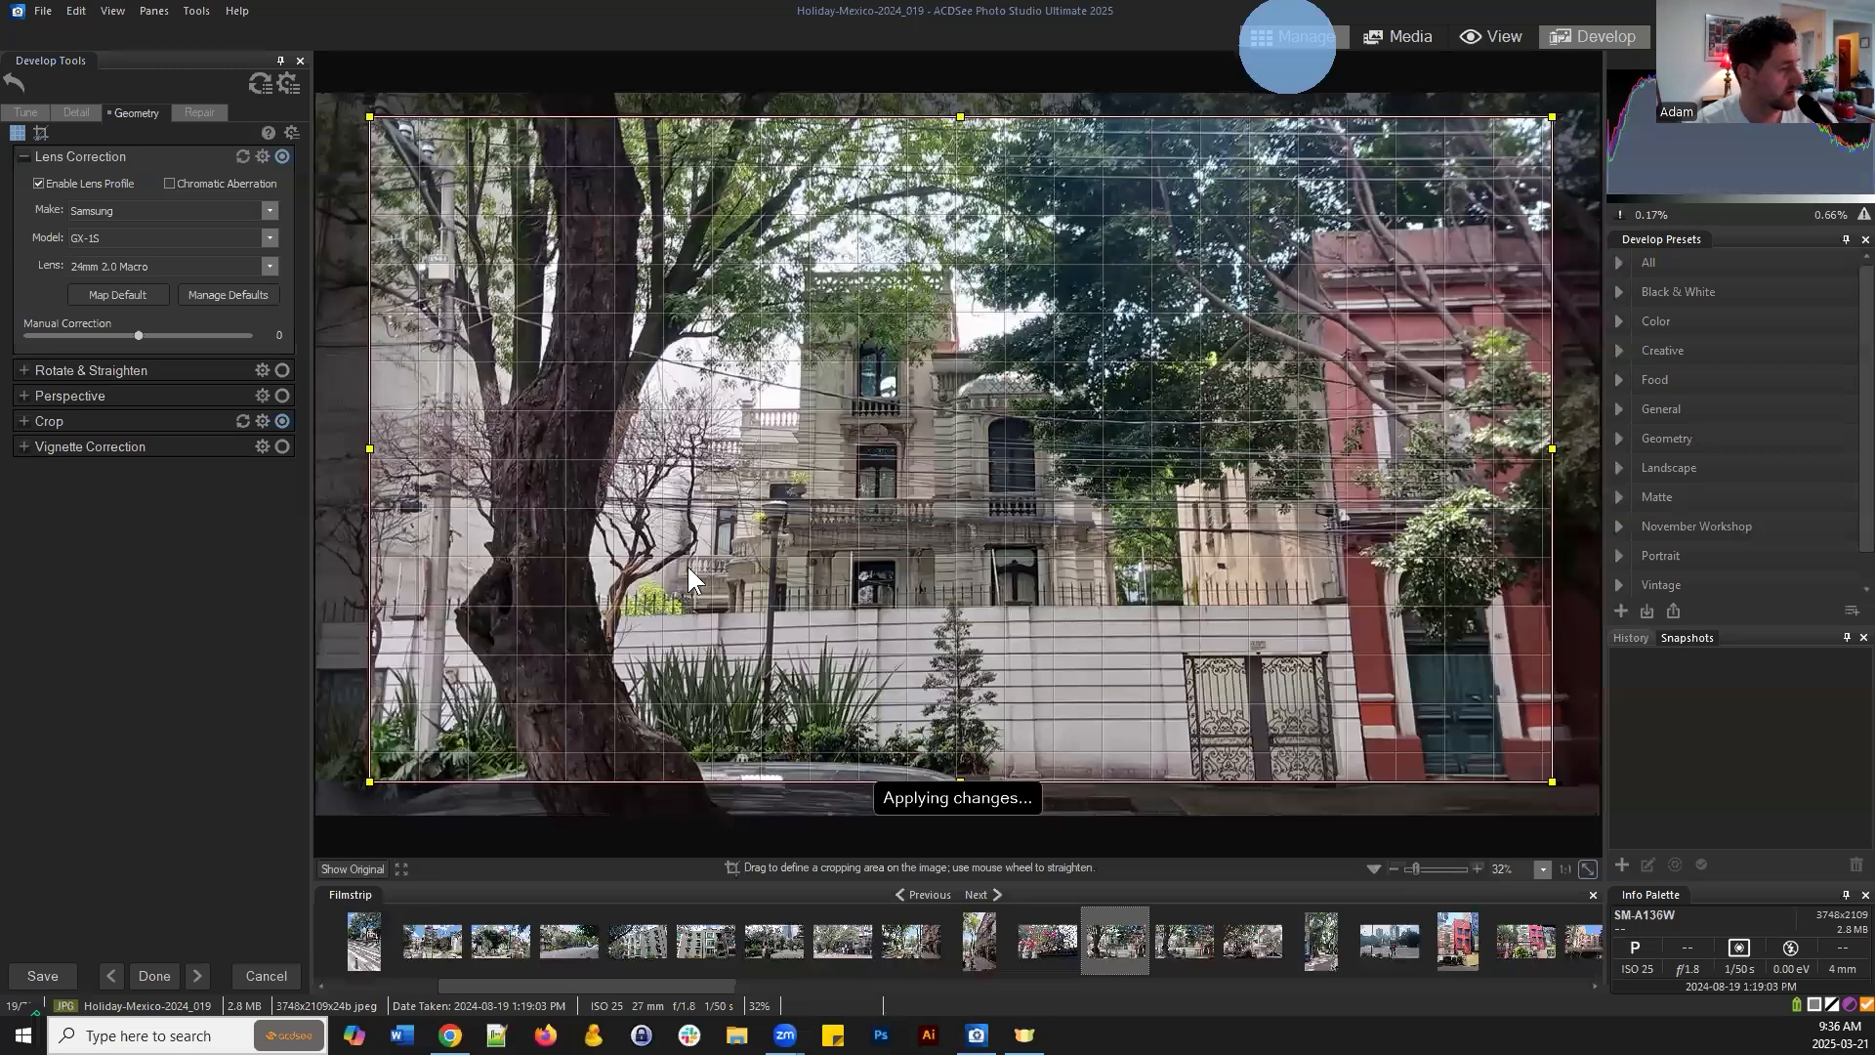
pyautogui.rightClick(668, 595)
pyautogui.click(764, 61)
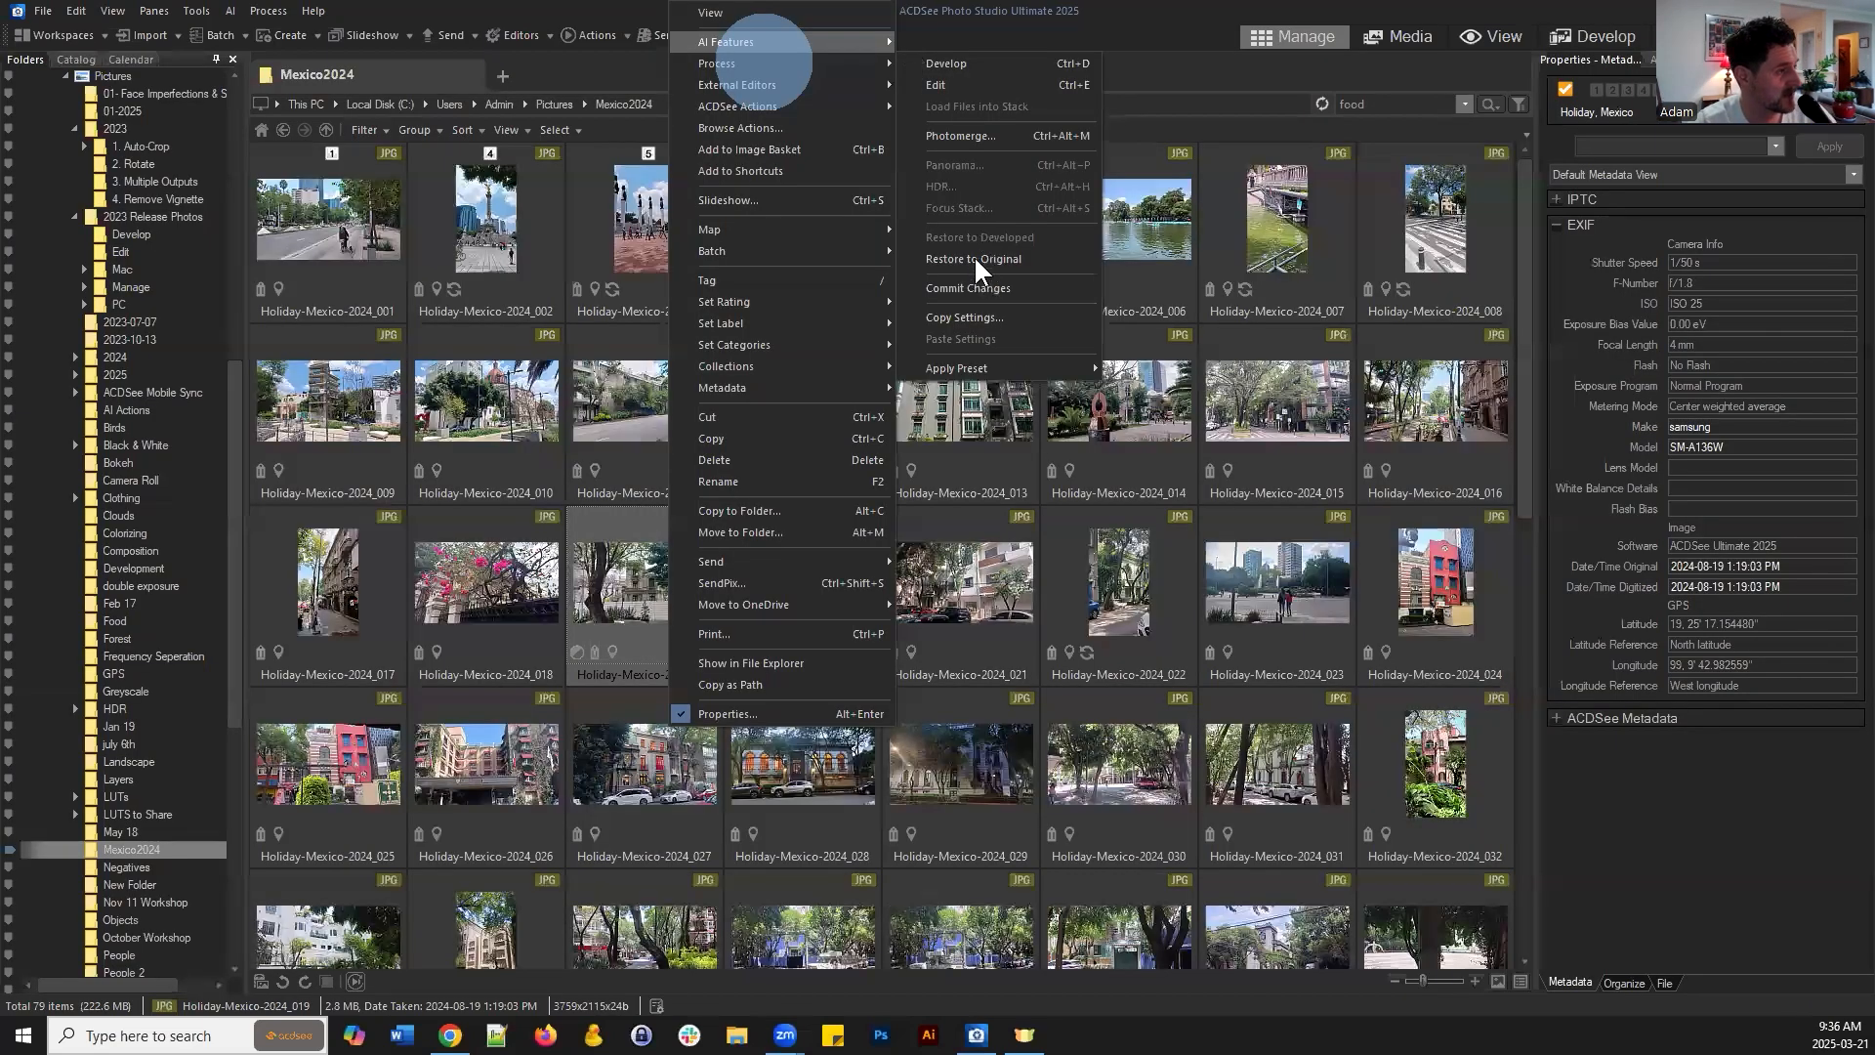
pyautogui.click(967, 552)
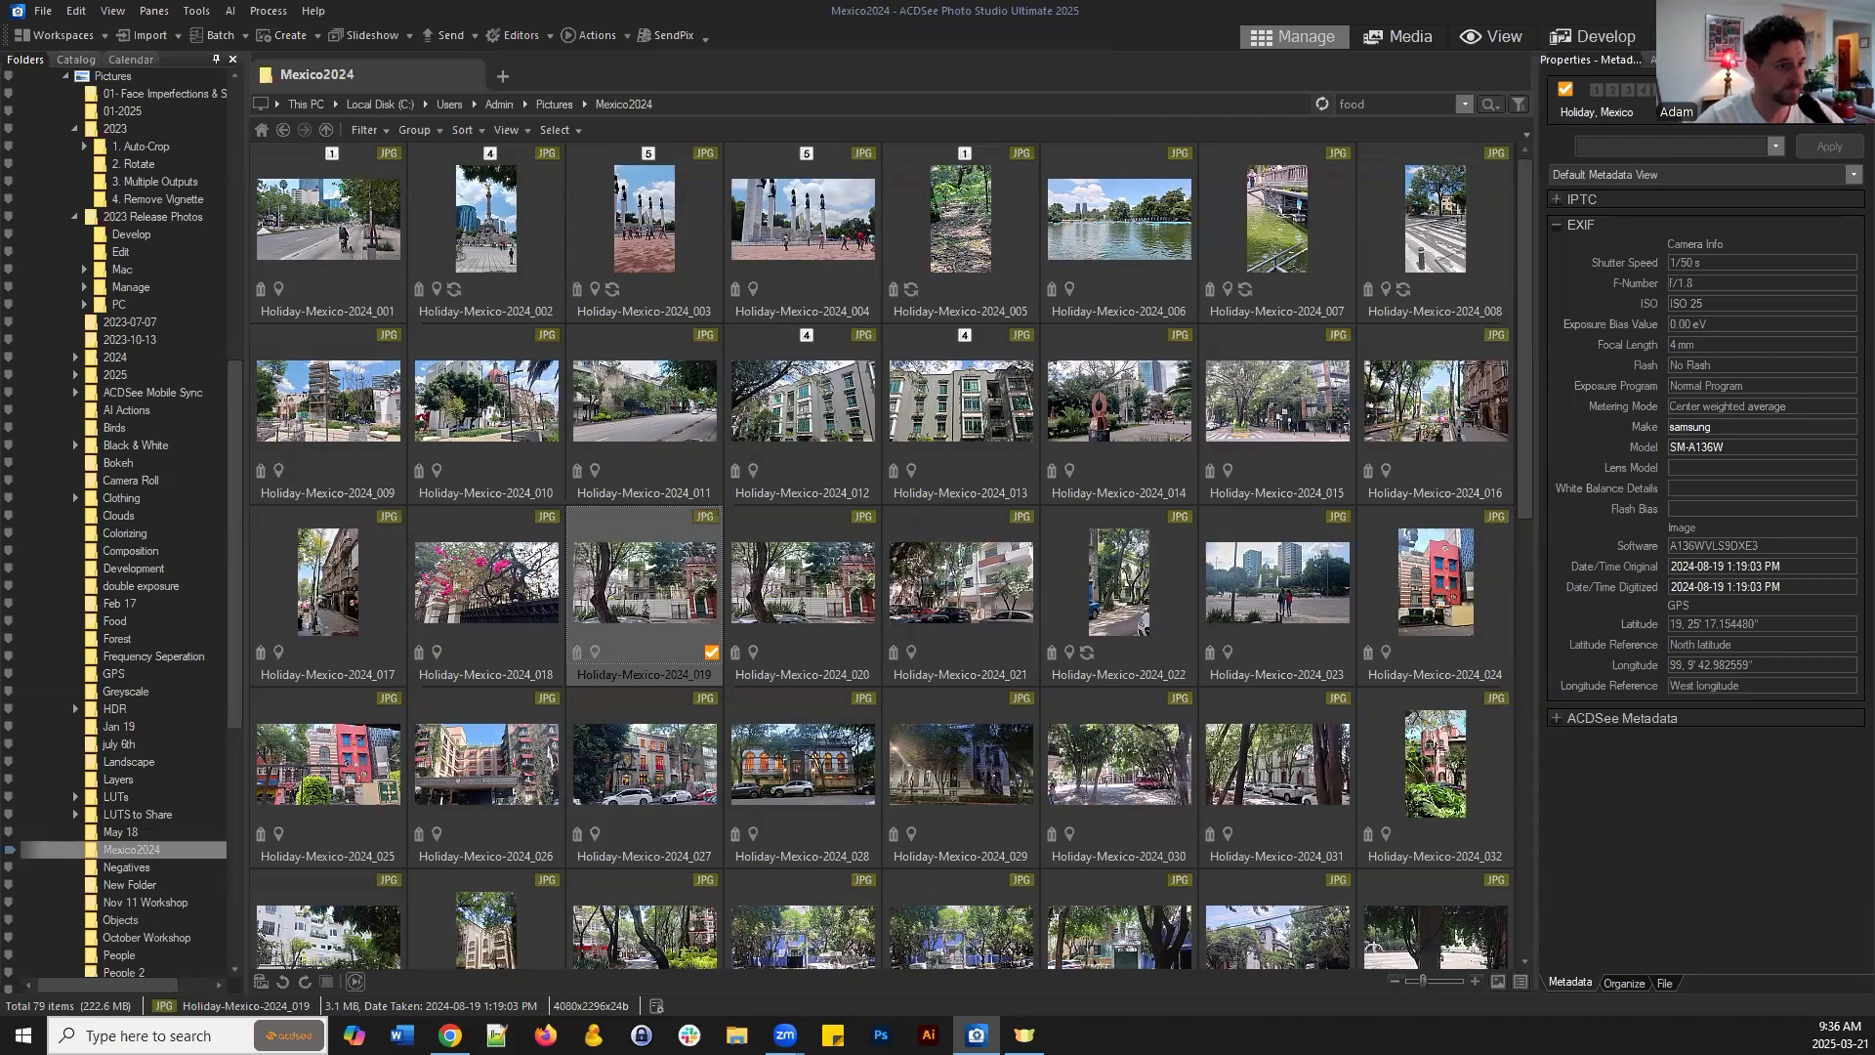
# Open the restored photo in Edit mode and collapse every filter group except Geometry
pyautogui.hotkey('ctrl', 'e')
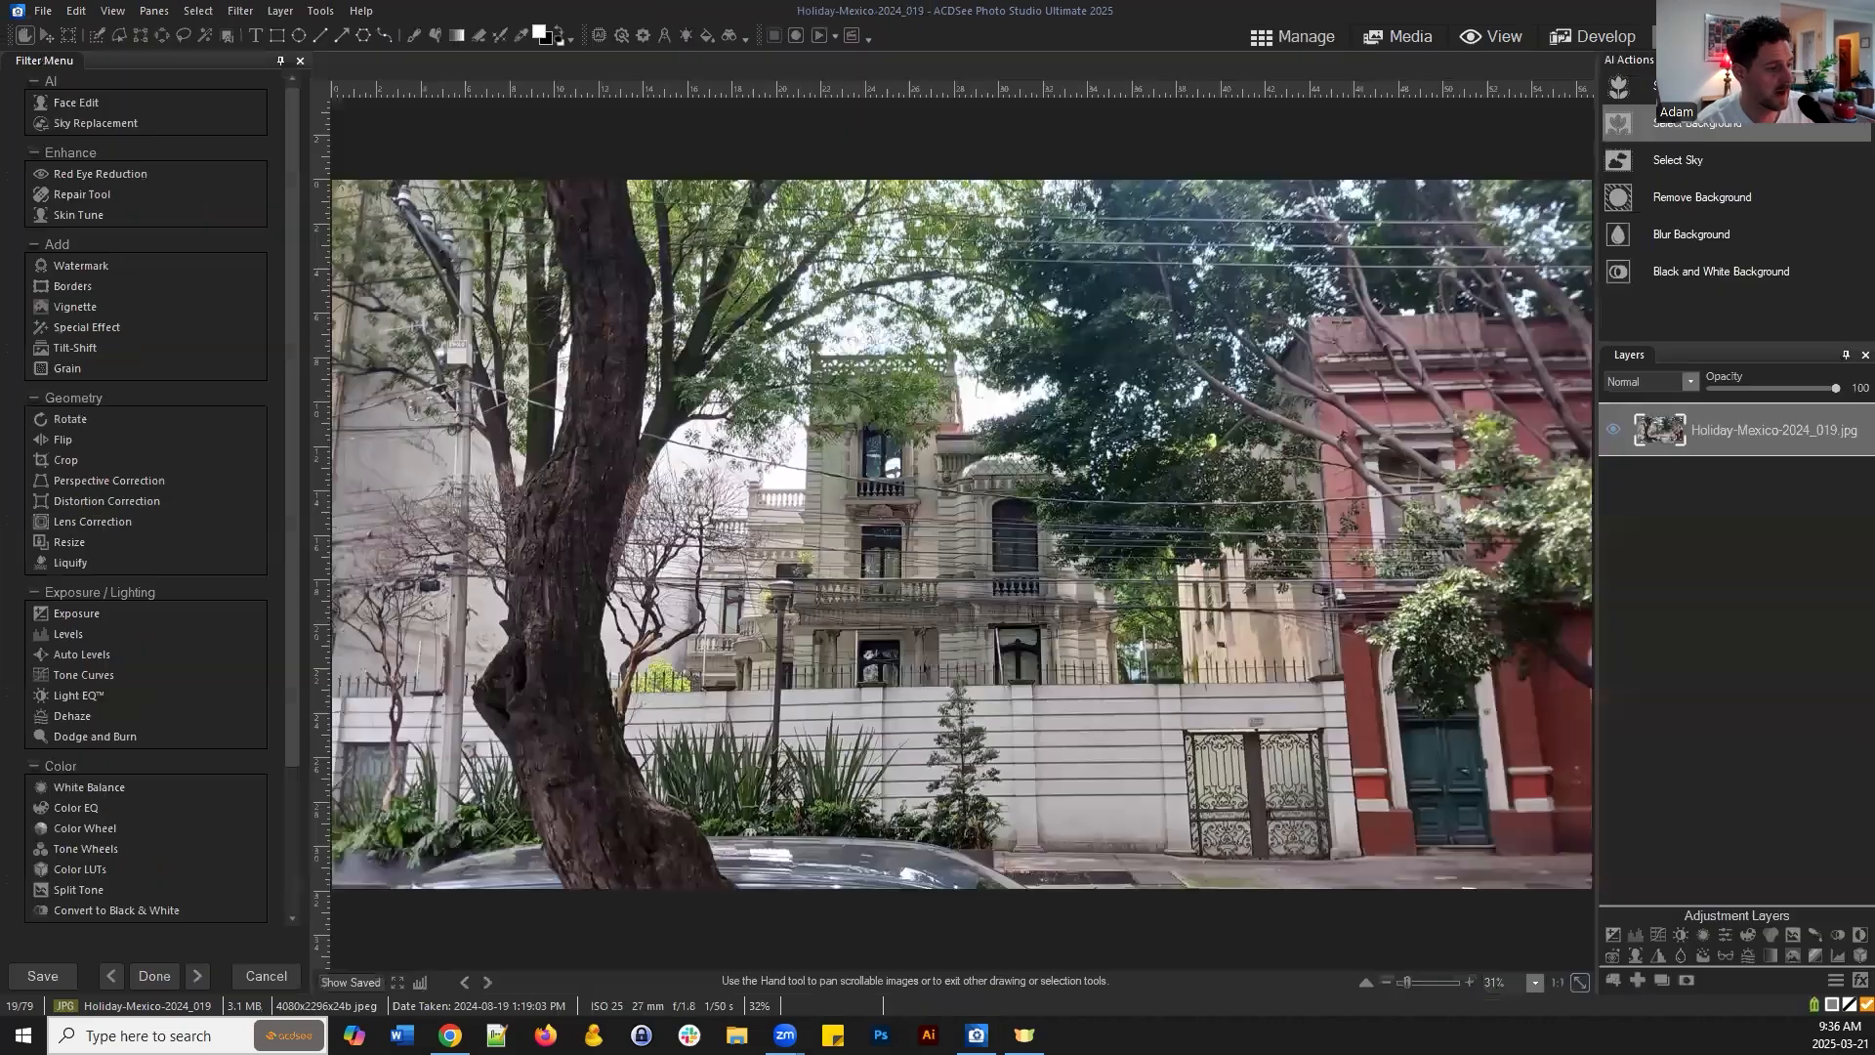
pyautogui.scroll(-3, 1255, 408)
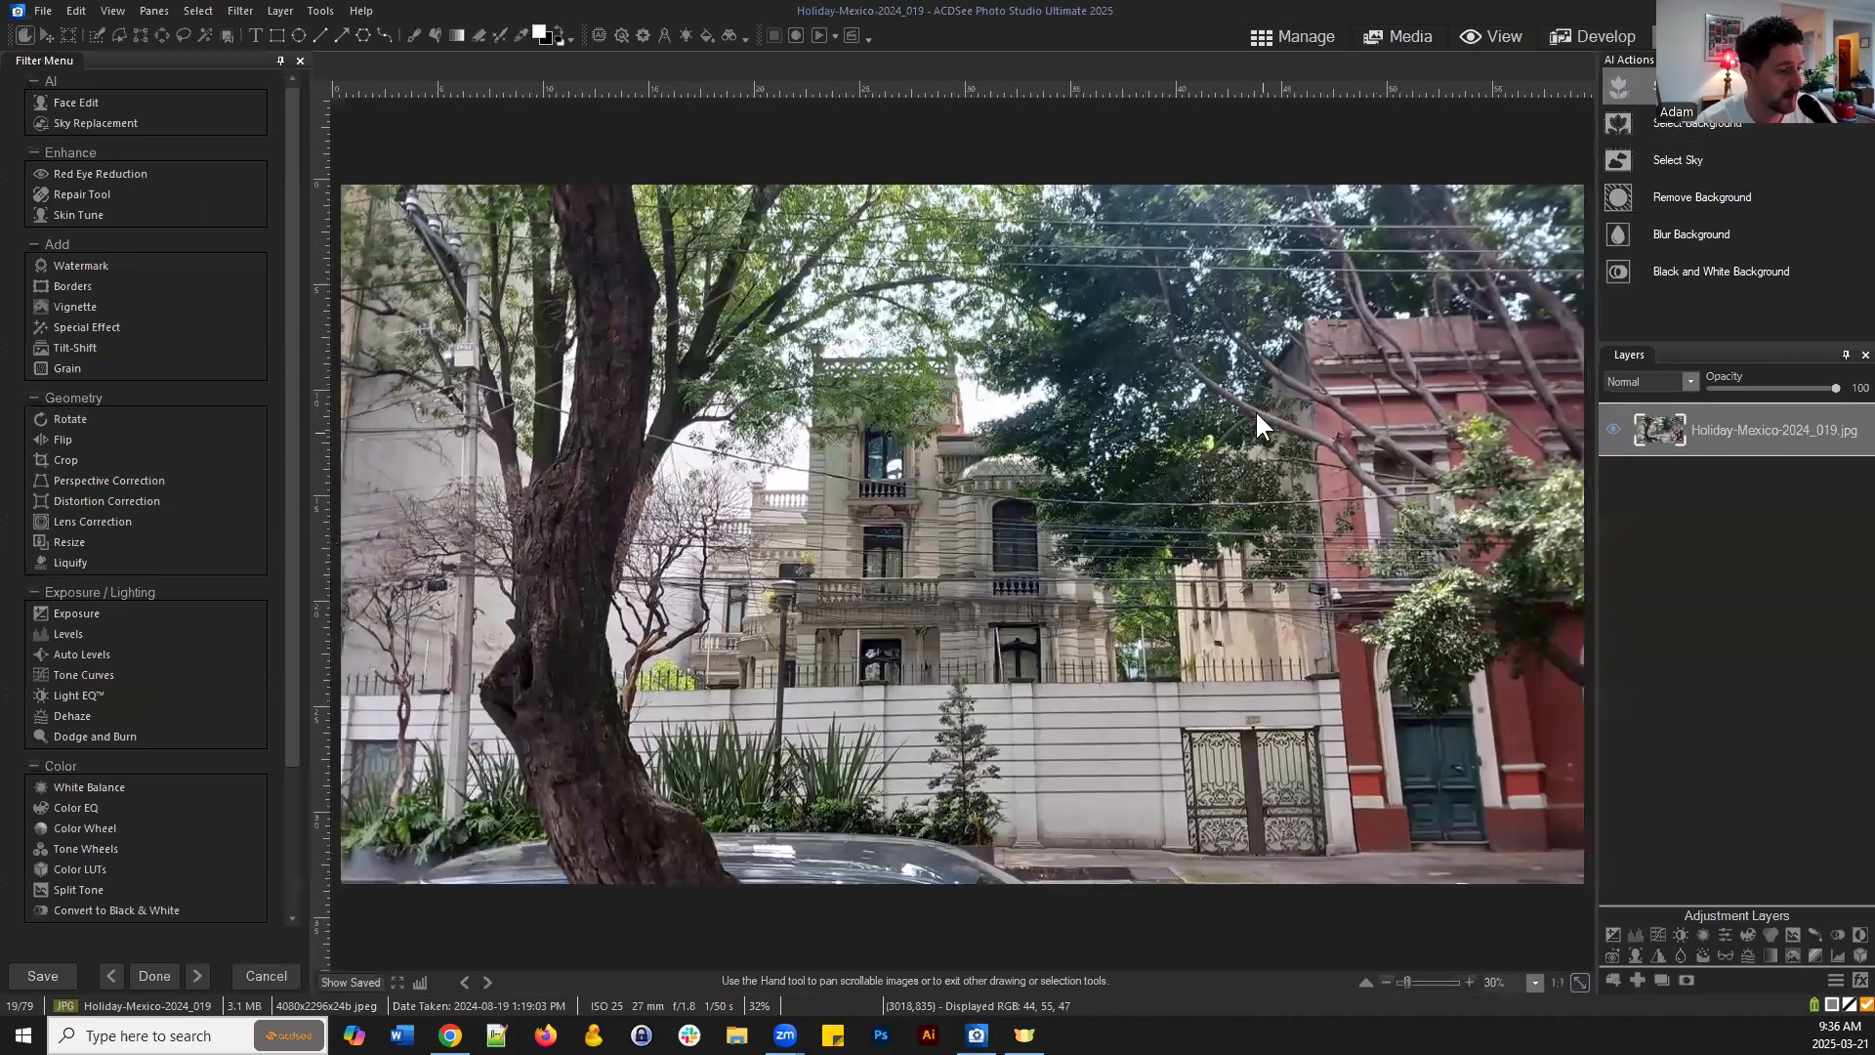
pyautogui.scroll(1, 1150, 444)
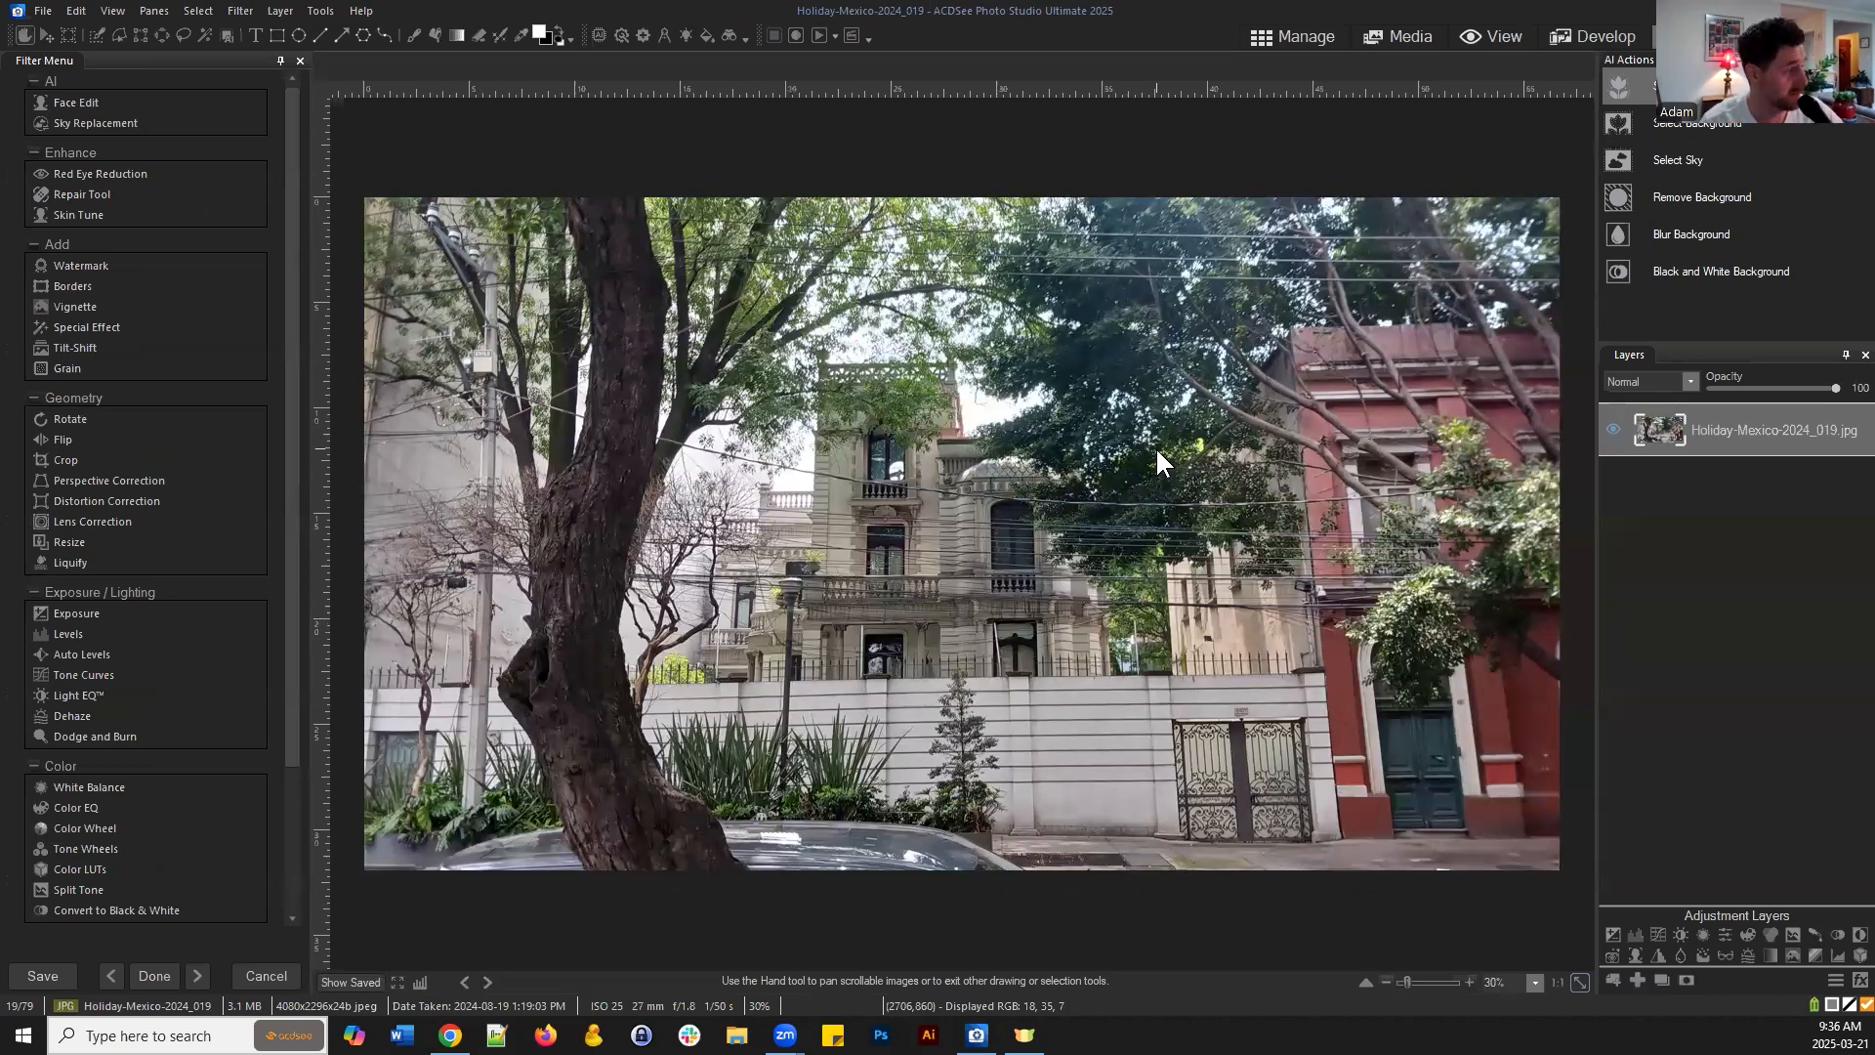
pyautogui.click(34, 78)
pyautogui.click(35, 107)
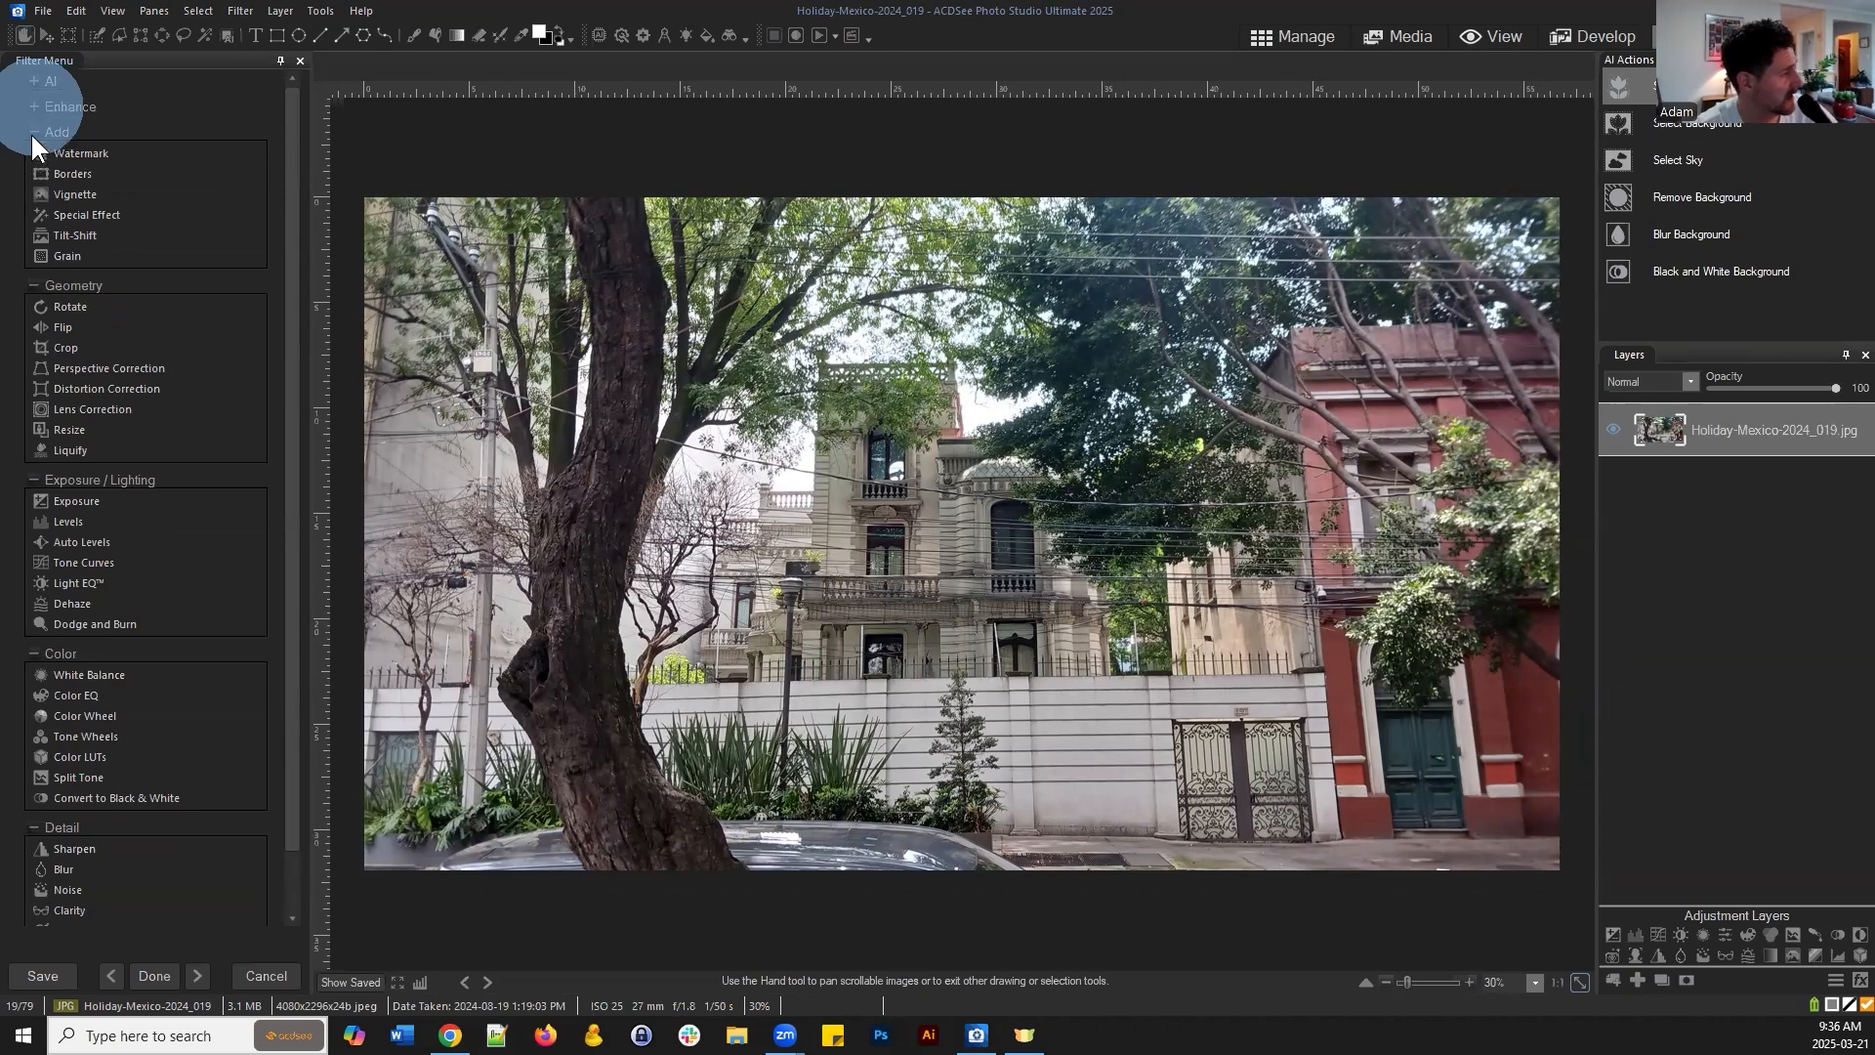
pyautogui.click(35, 131)
pyautogui.click(41, 353)
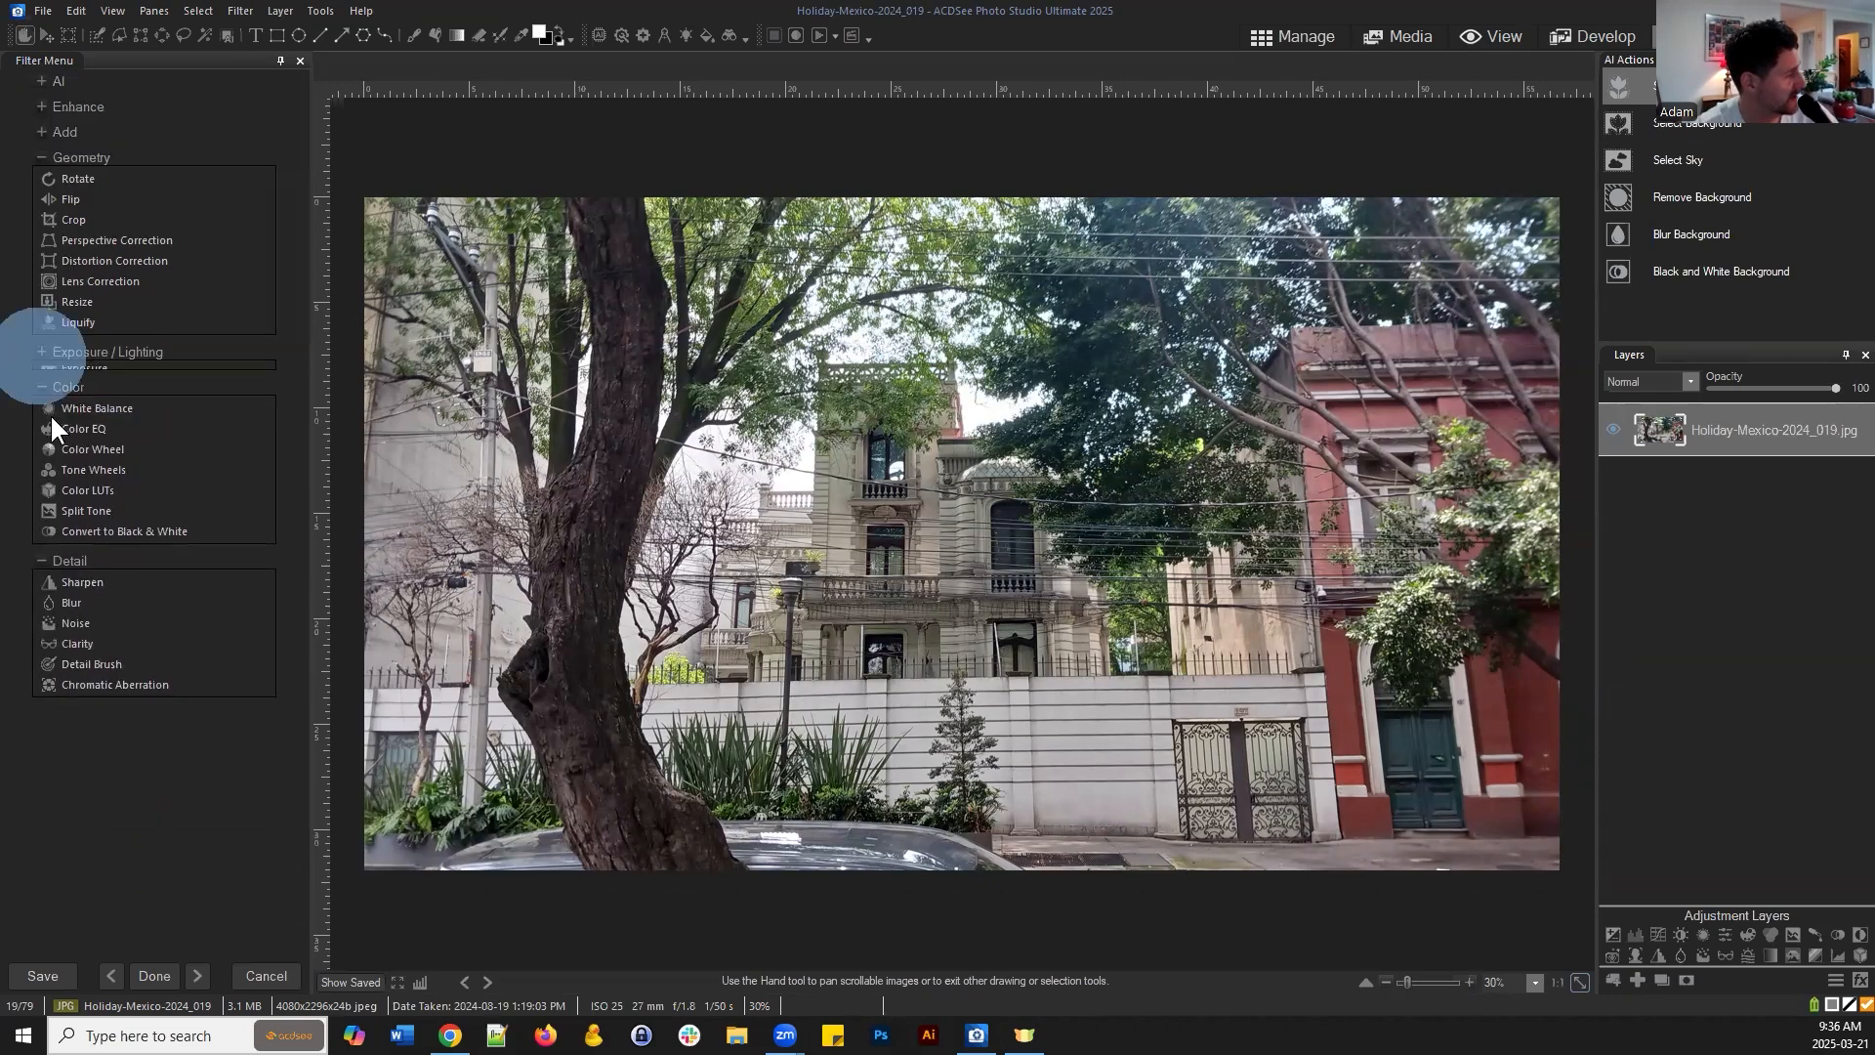
pyautogui.click(41, 387)
pyautogui.click(43, 402)
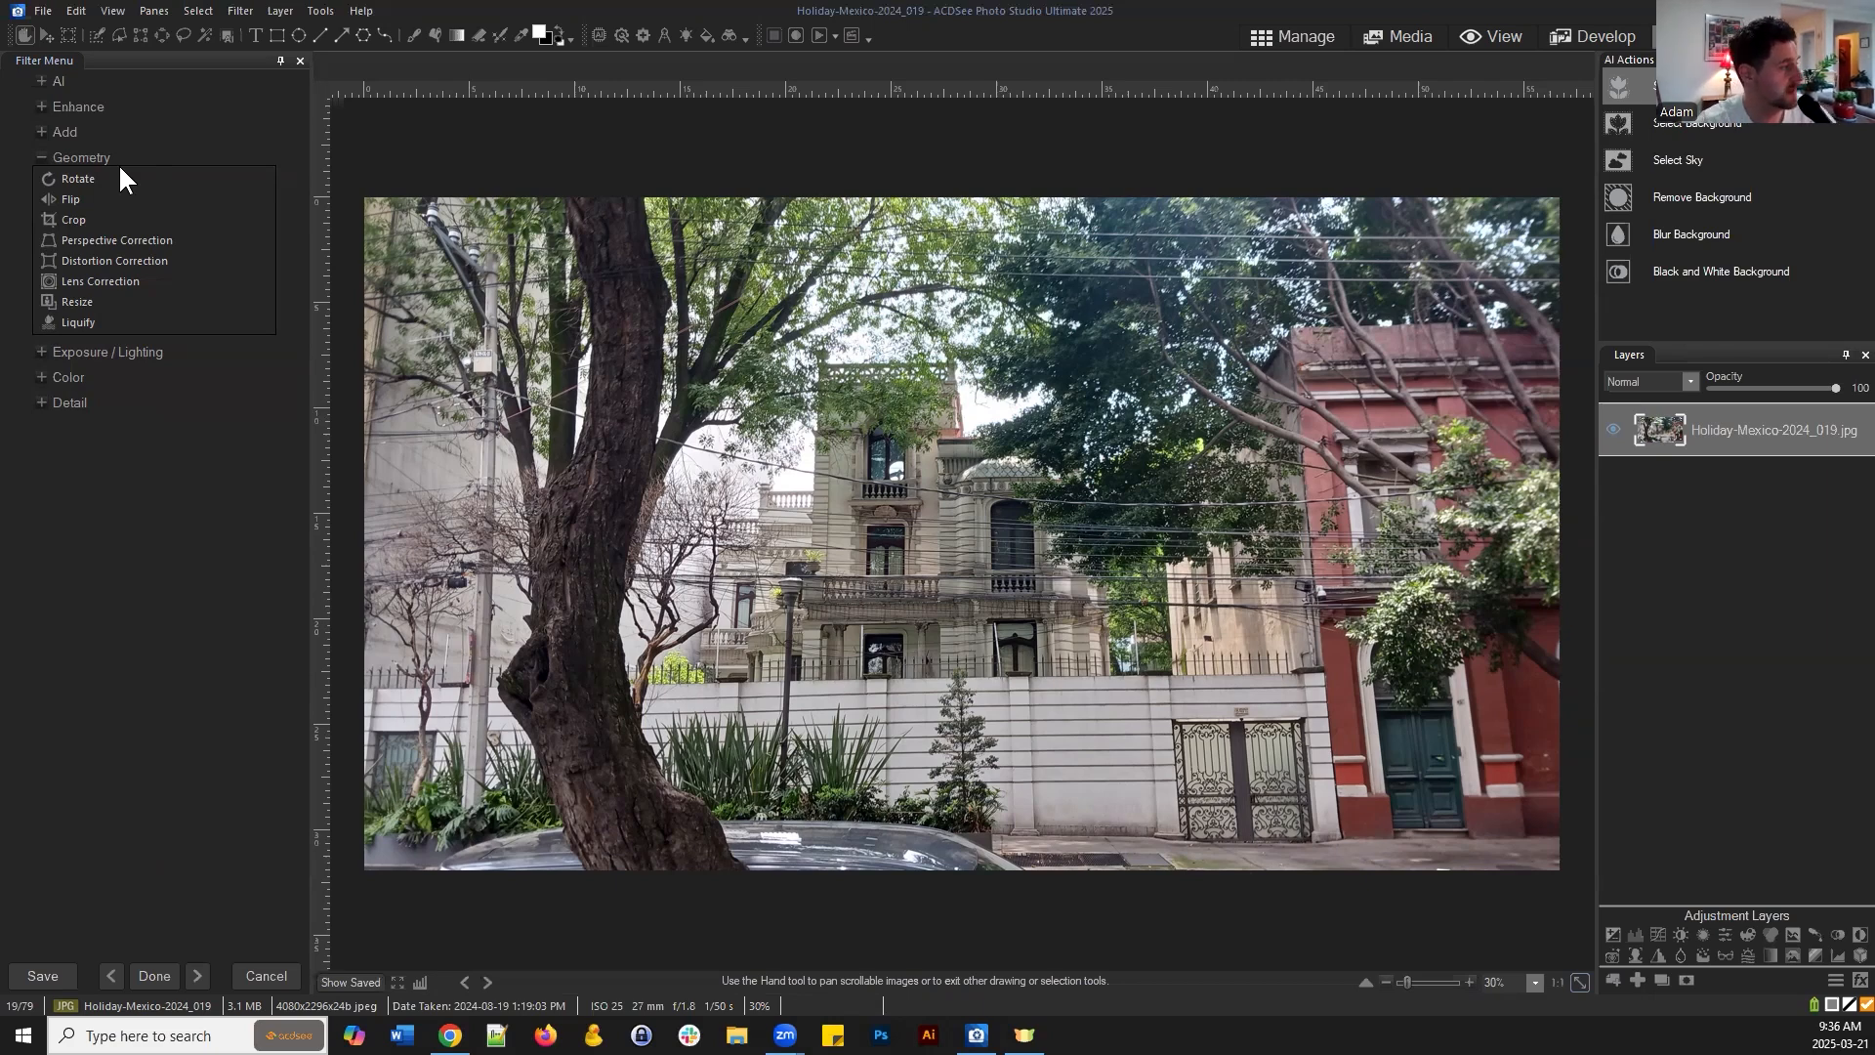
# Try warping the foliage along the photo's upper edge with the Liquify filter at nib width 755, and discard the changes
pyautogui.click(79, 322)
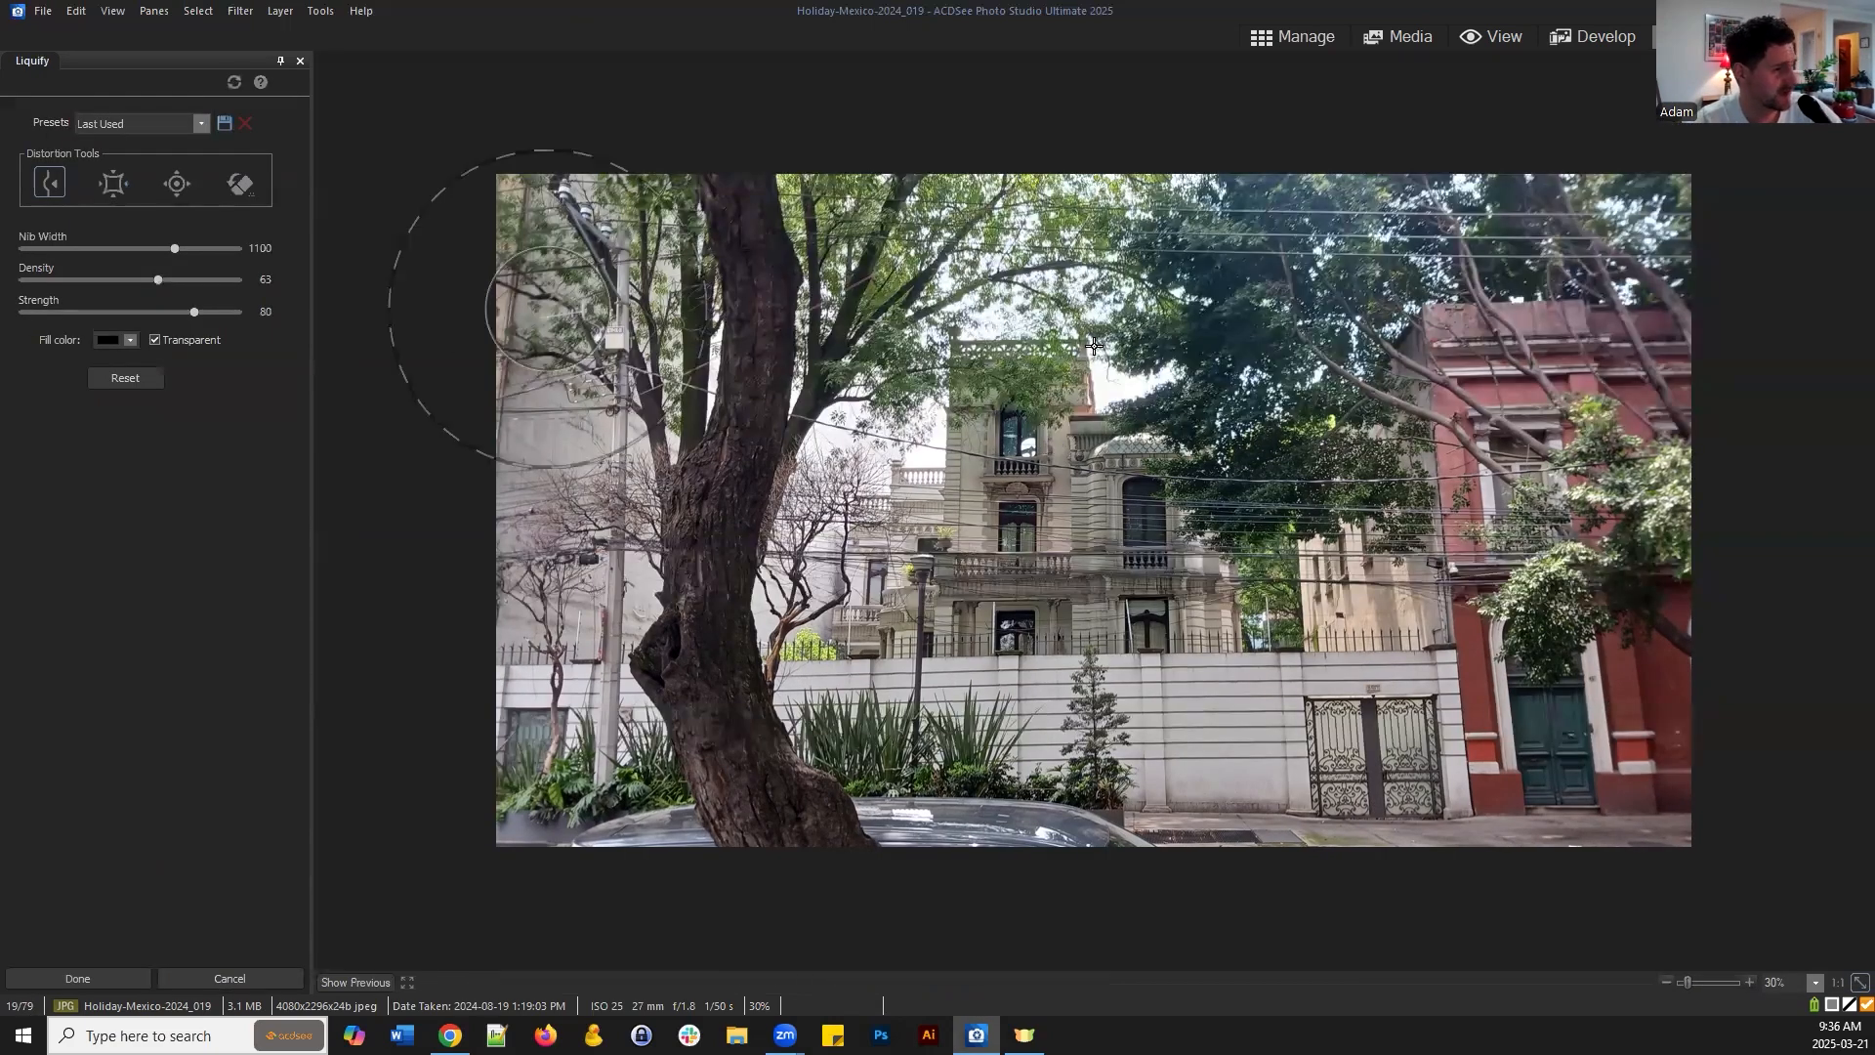
pyautogui.scroll(2, 1103, 345)
pyautogui.scroll(-6, 1057, 325)
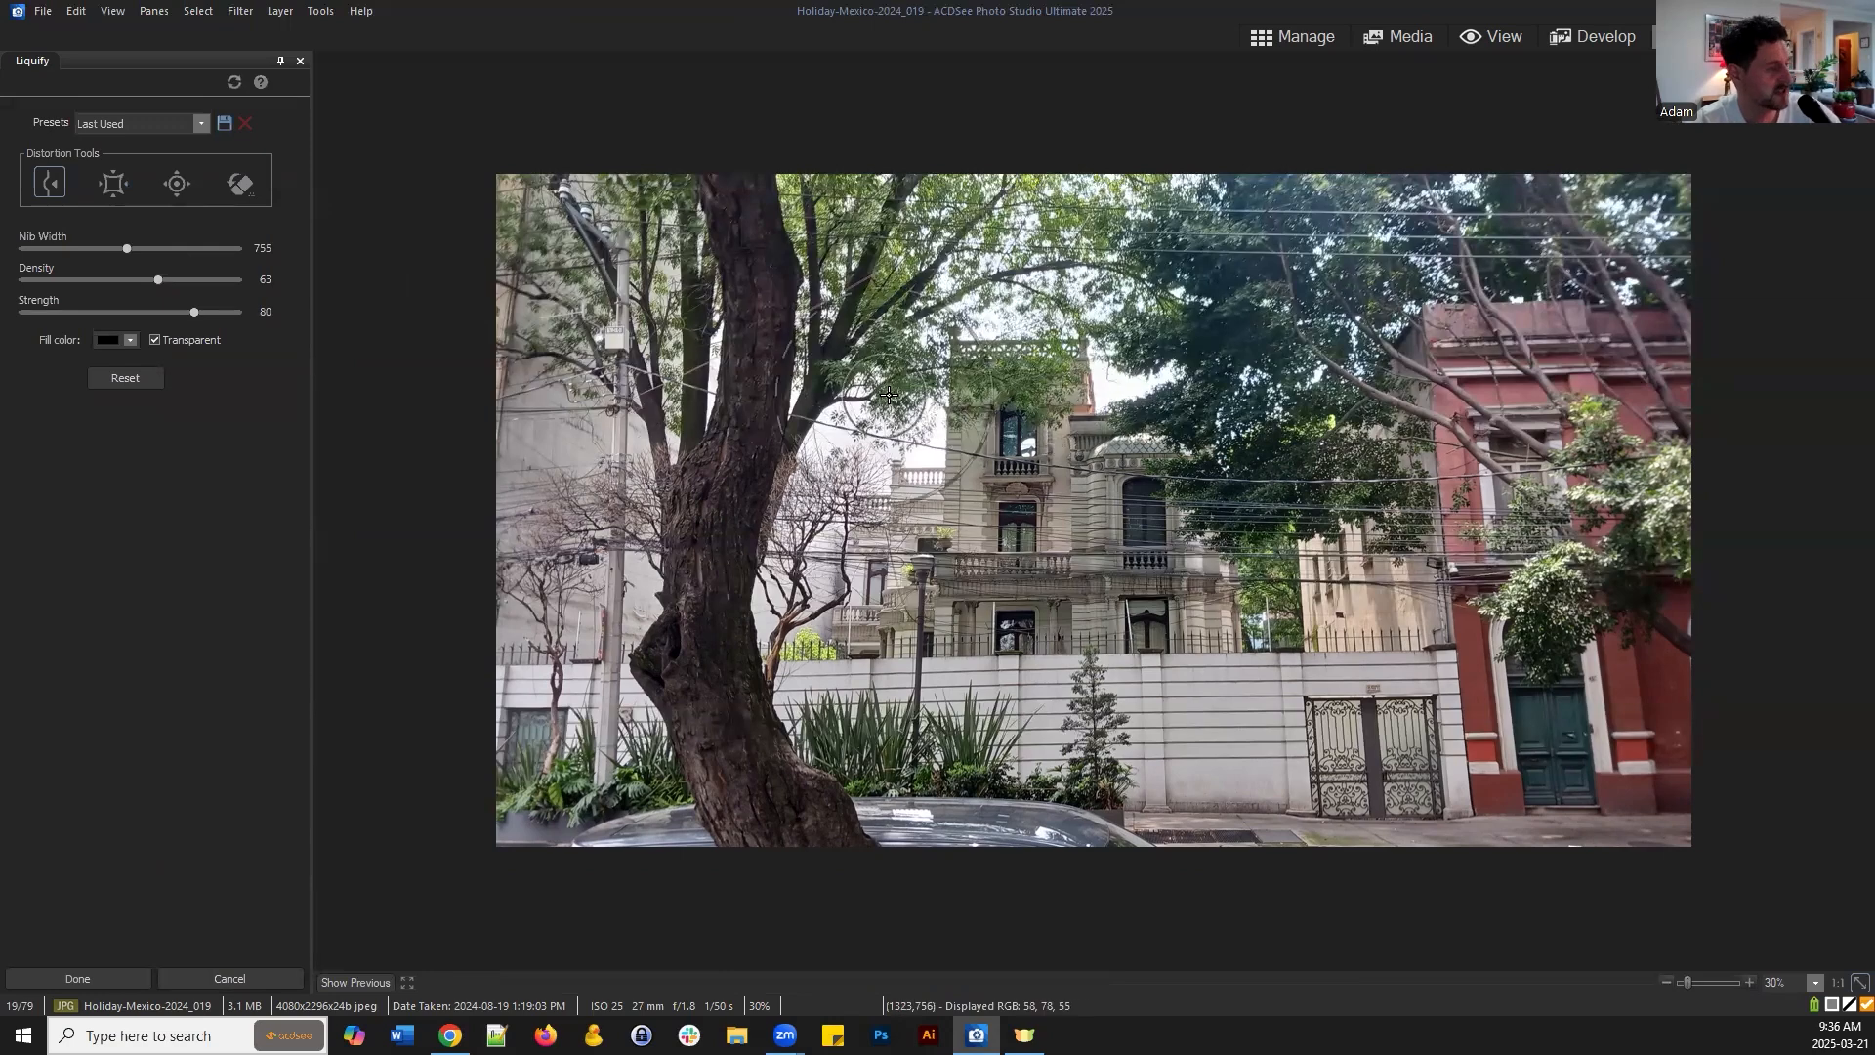
pyautogui.scroll(2, 811, 161)
pyautogui.moveTo(838, 188)
pyautogui.mouseDown()
pyautogui.moveTo(883, 329)
pyautogui.moveTo(921, 194)
pyautogui.moveTo(895, 328)
pyautogui.moveTo(963, 223)
pyautogui.moveTo(978, 235)
pyautogui.moveTo(922, 306)
pyautogui.moveTo(1008, 229)
pyautogui.moveTo(1053, 234)
pyautogui.mouseUp()
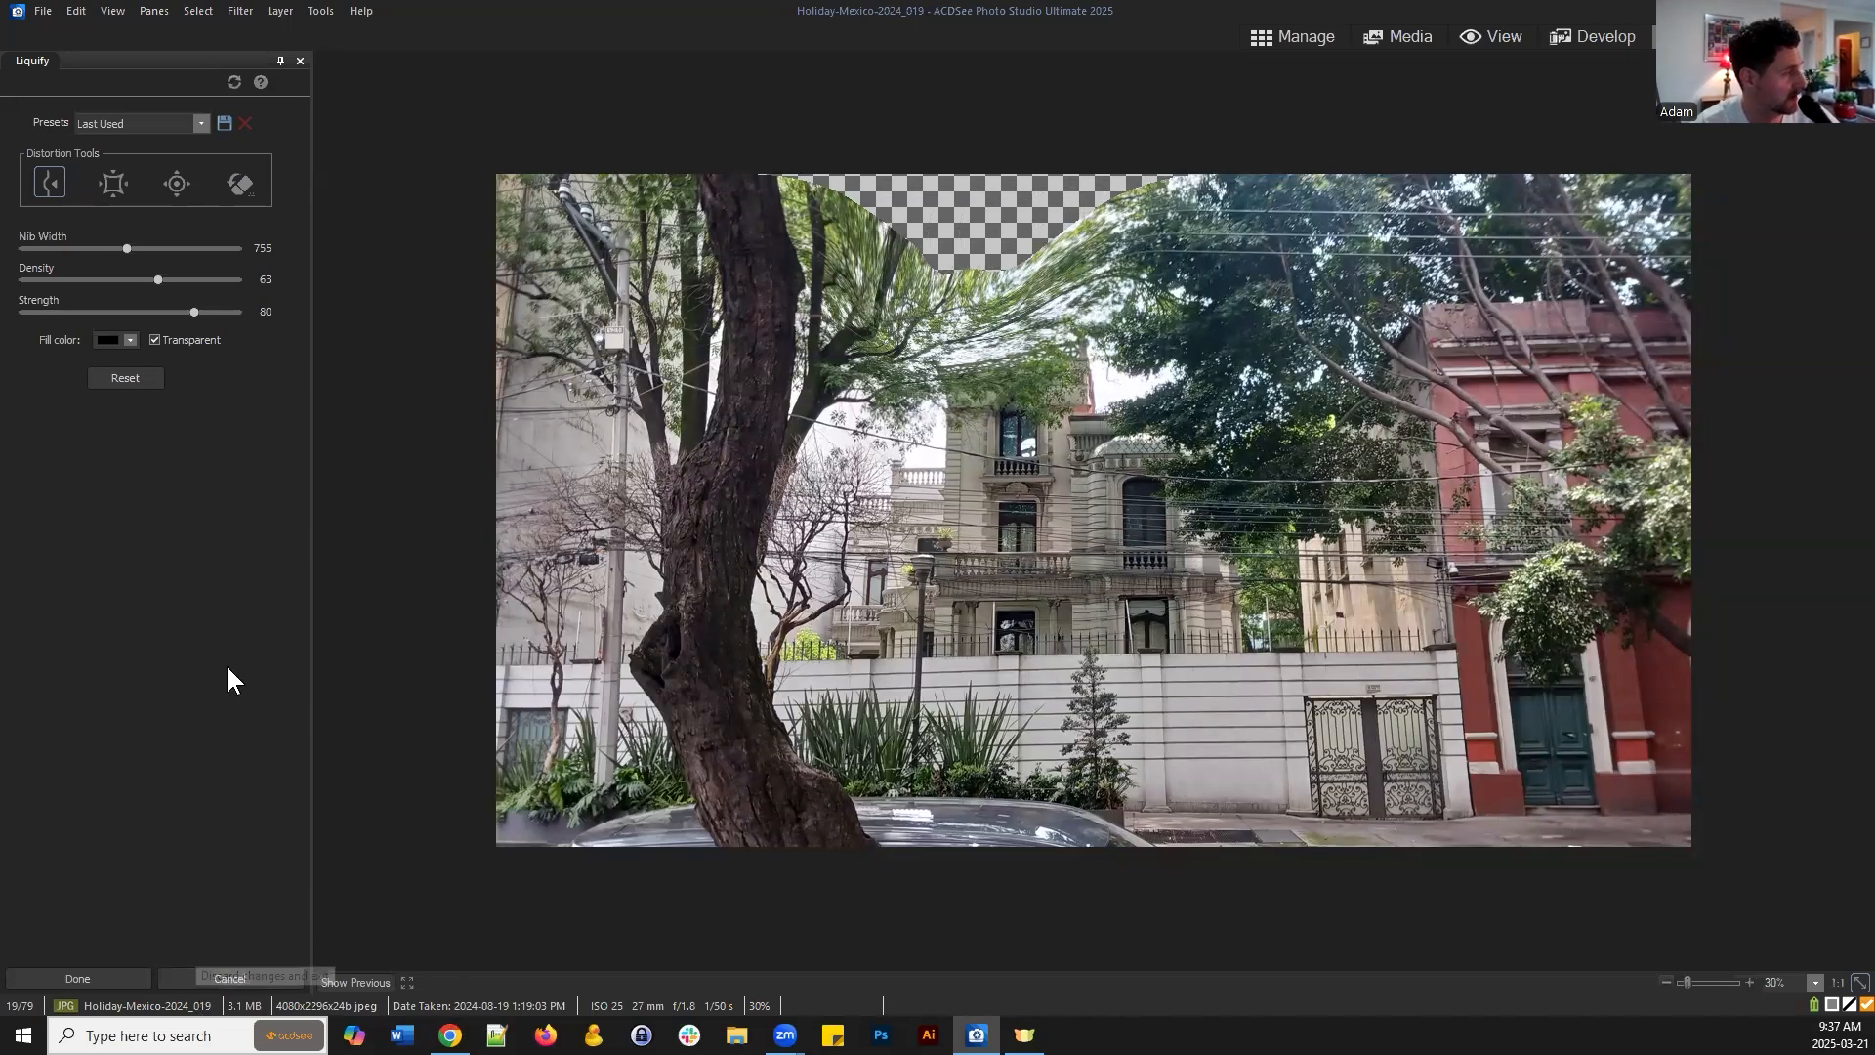
pyautogui.click(235, 82)
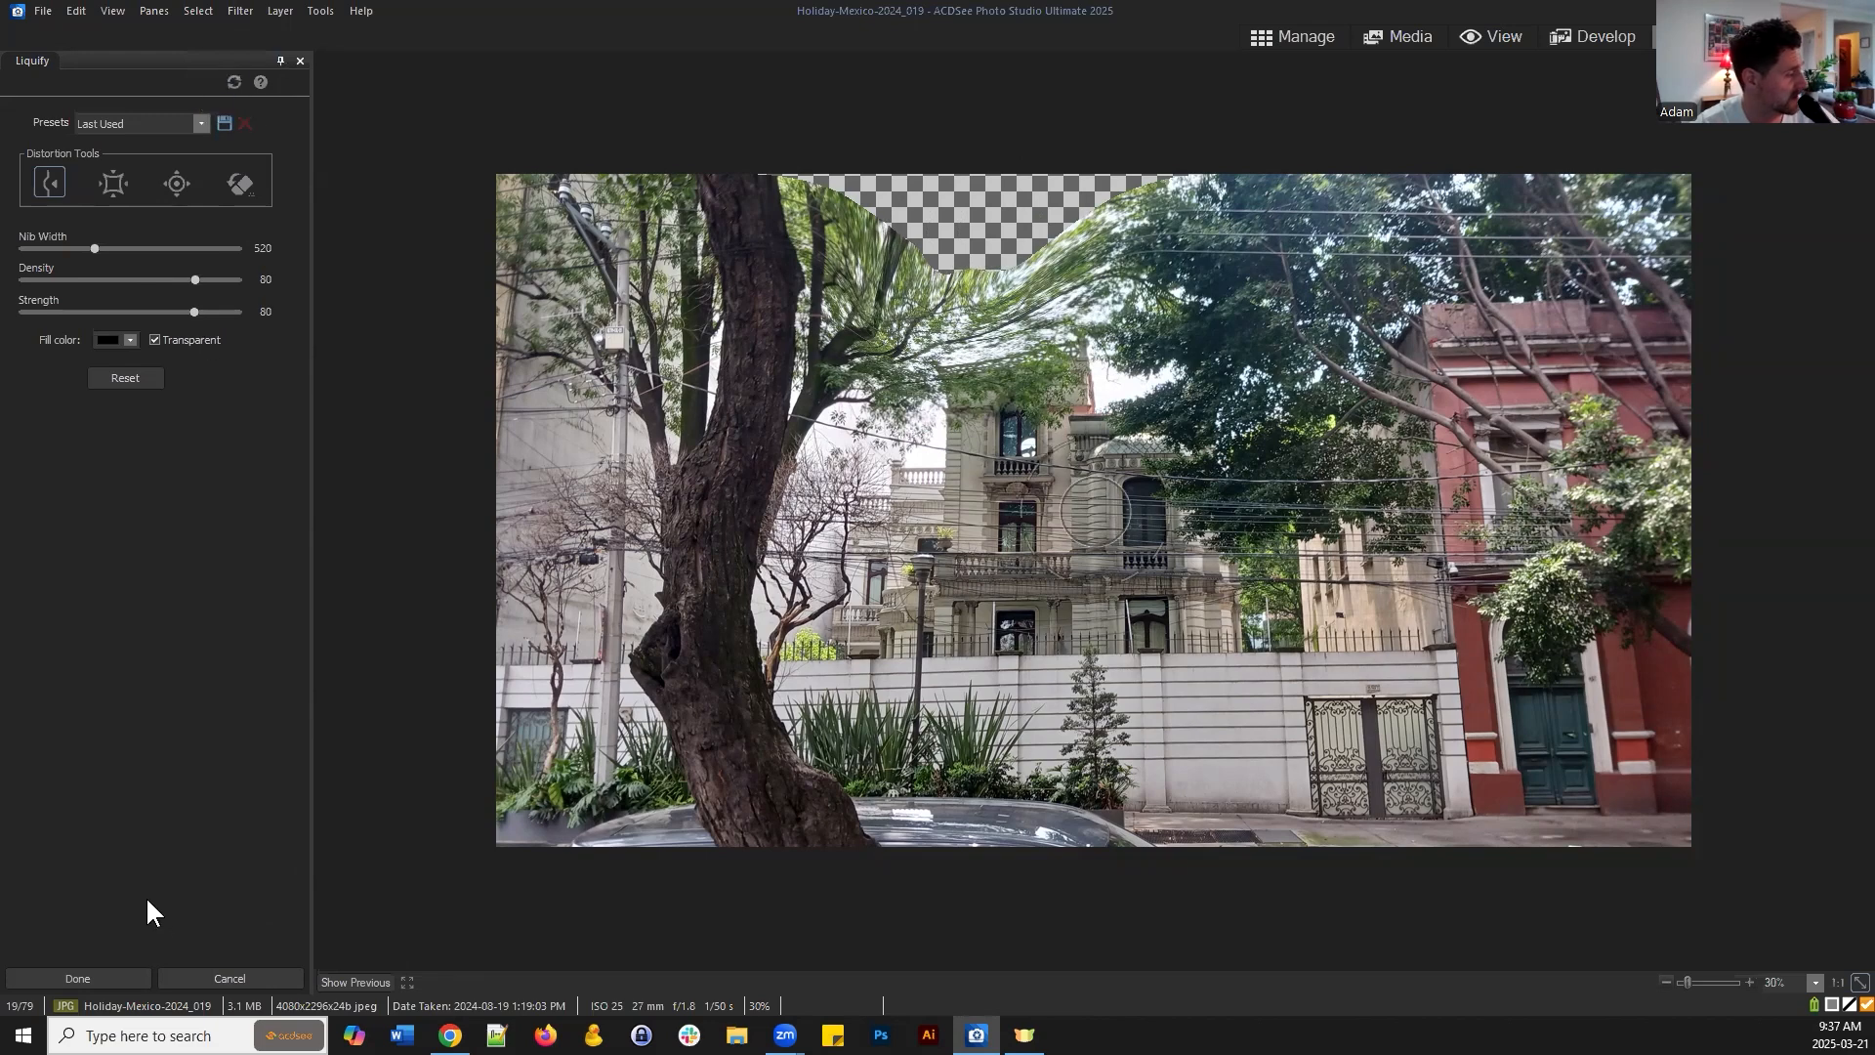
pyautogui.click(209, 976)
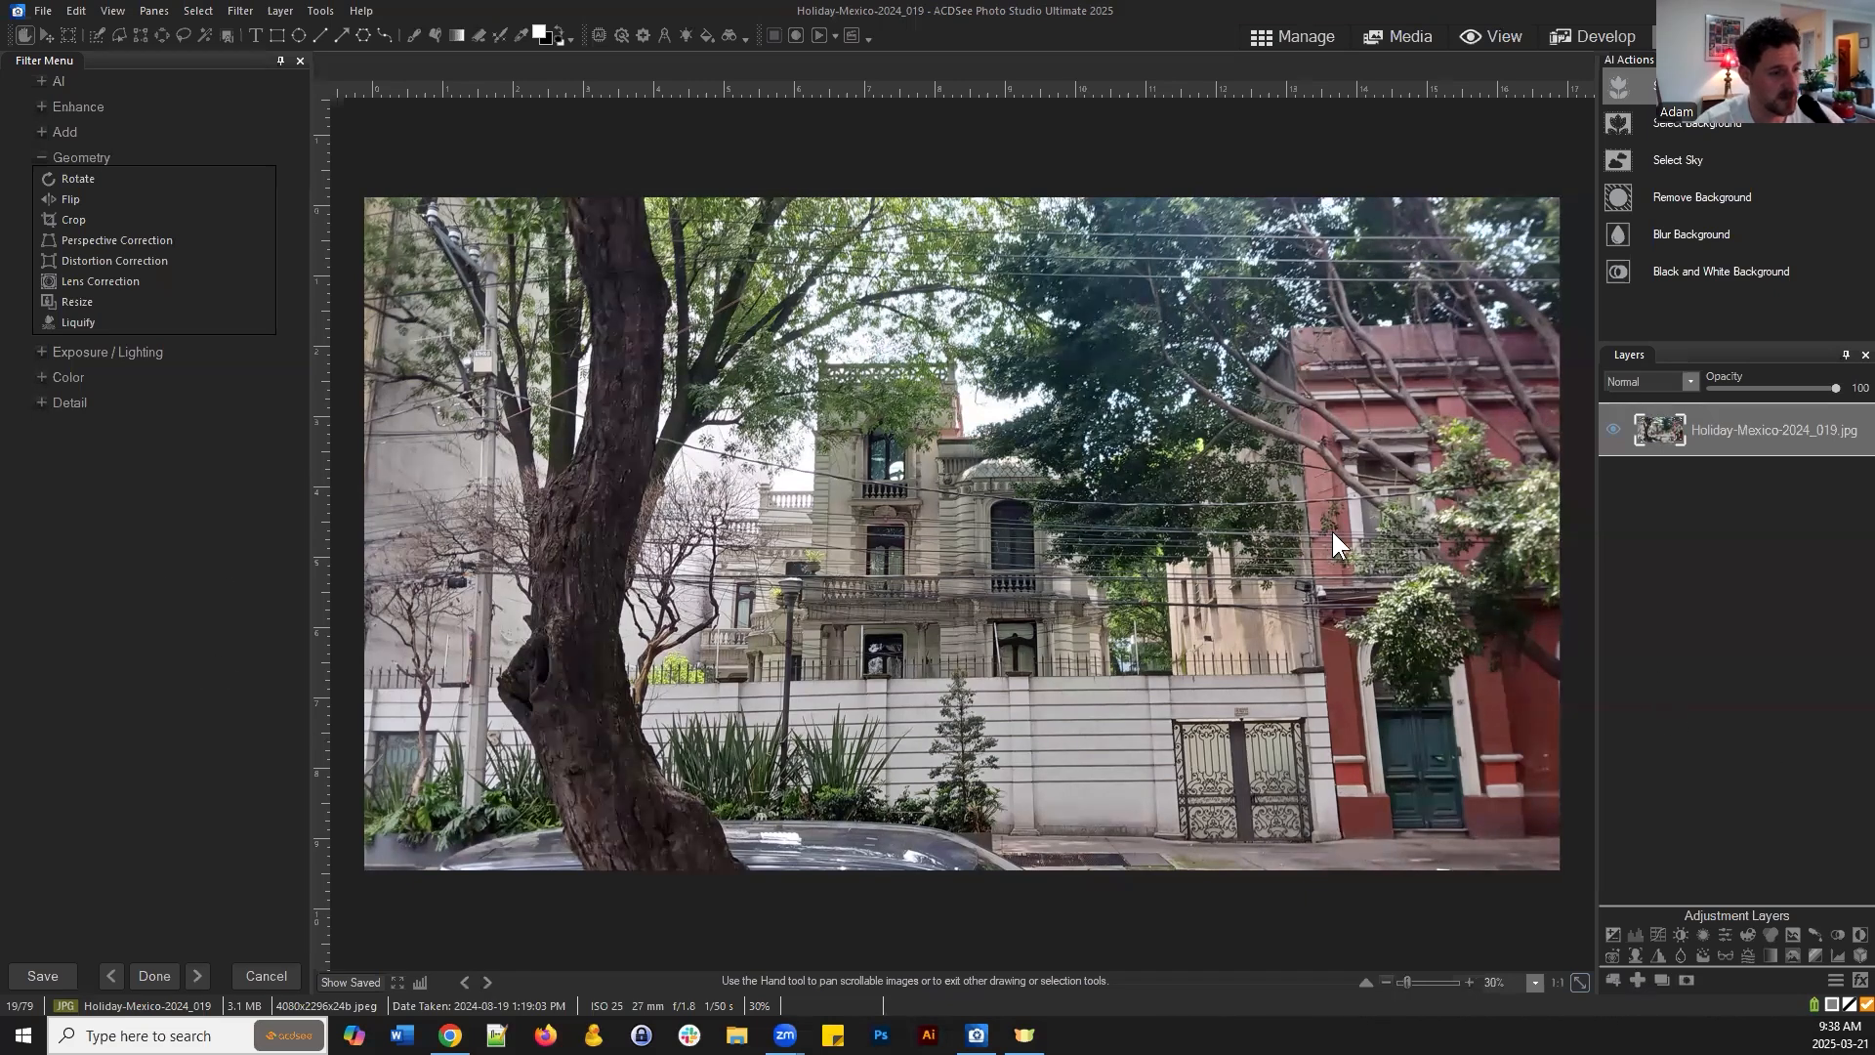
# Try extending the crop frame up to the photo's full height with the Crop filter, and cancel the crop
pyautogui.scroll(-1, 1076, 637)
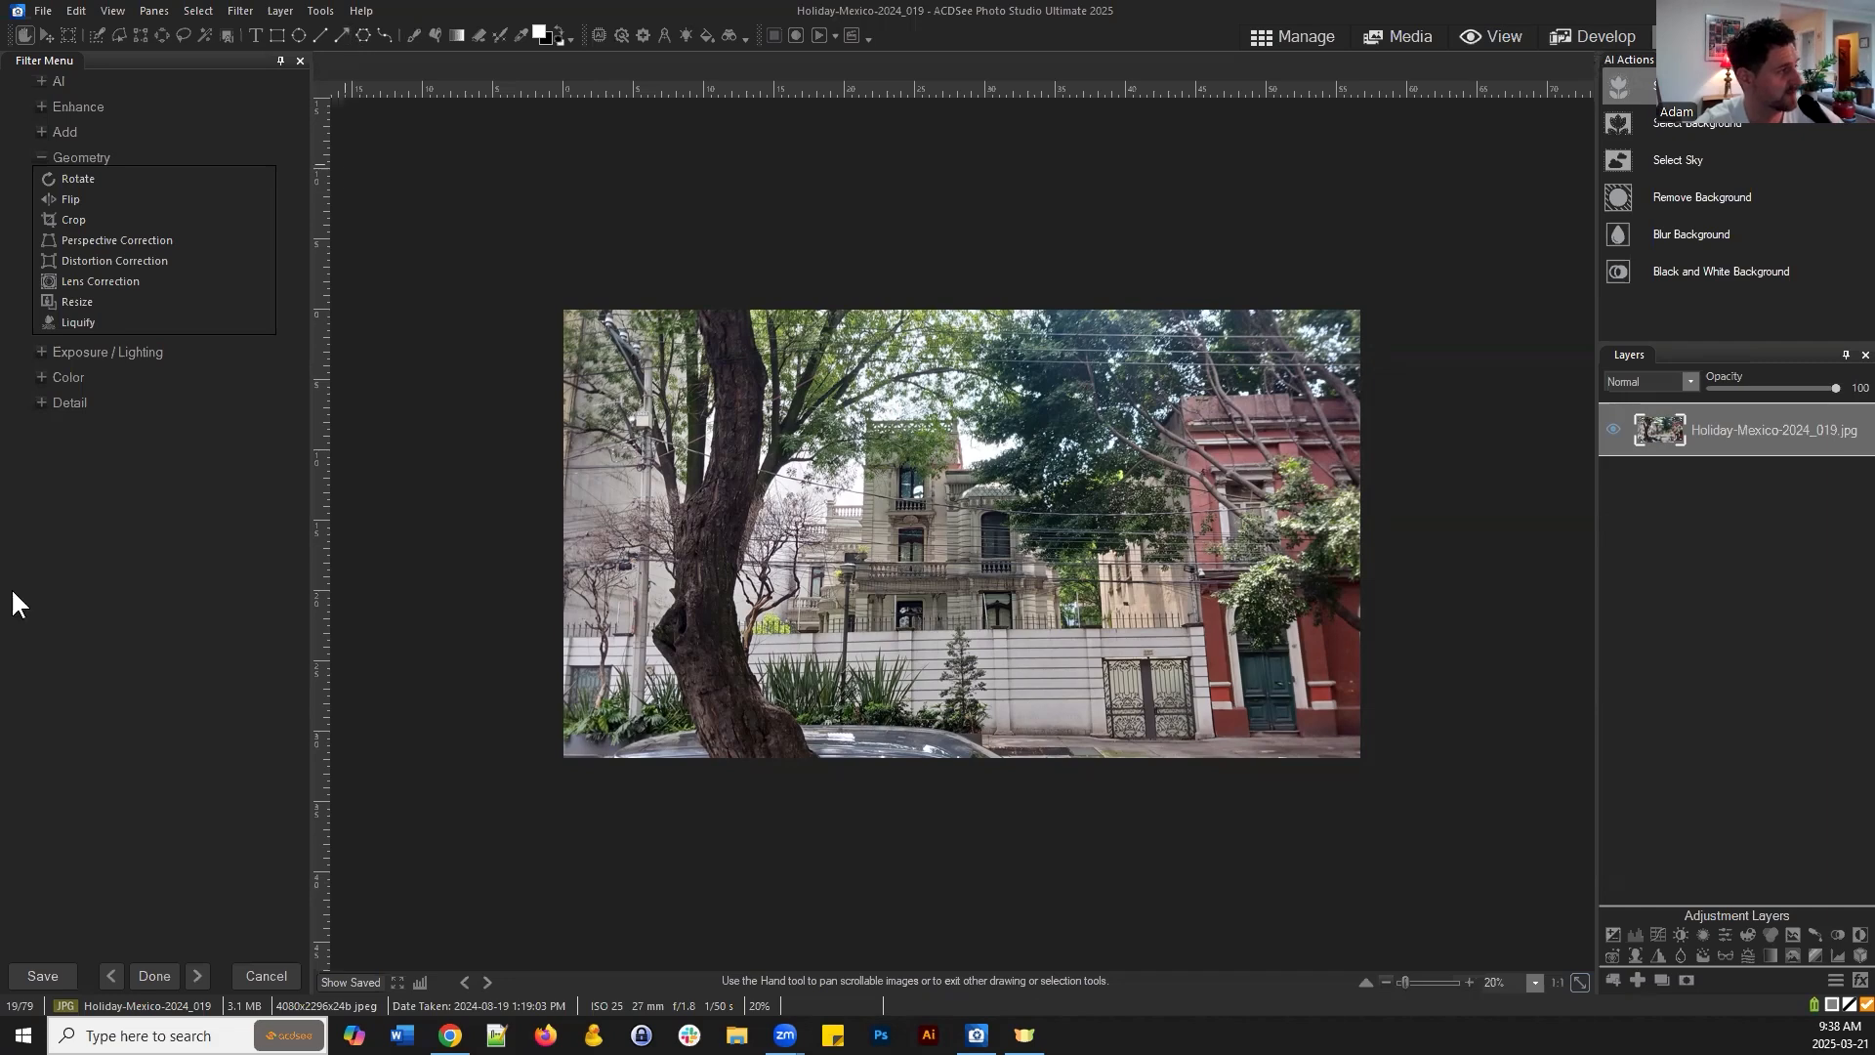
pyautogui.click(73, 218)
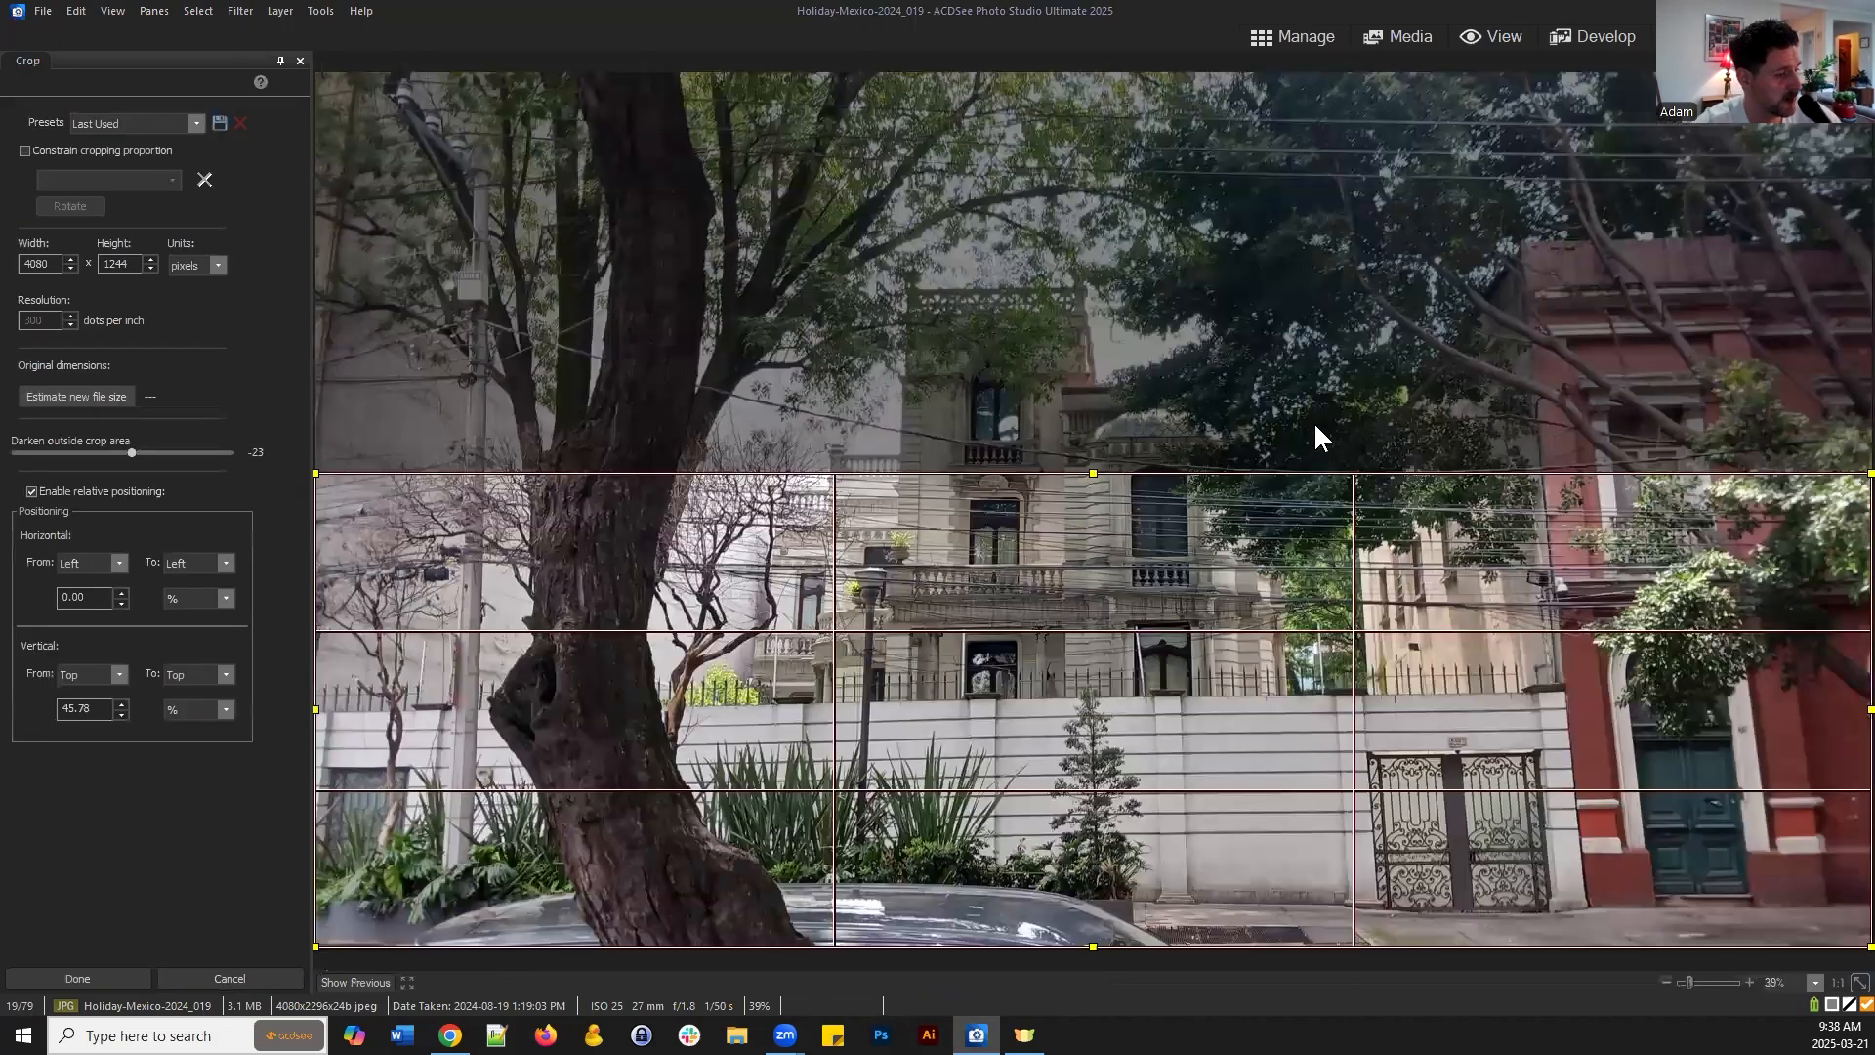
pyautogui.scroll(-1, 1216, 407)
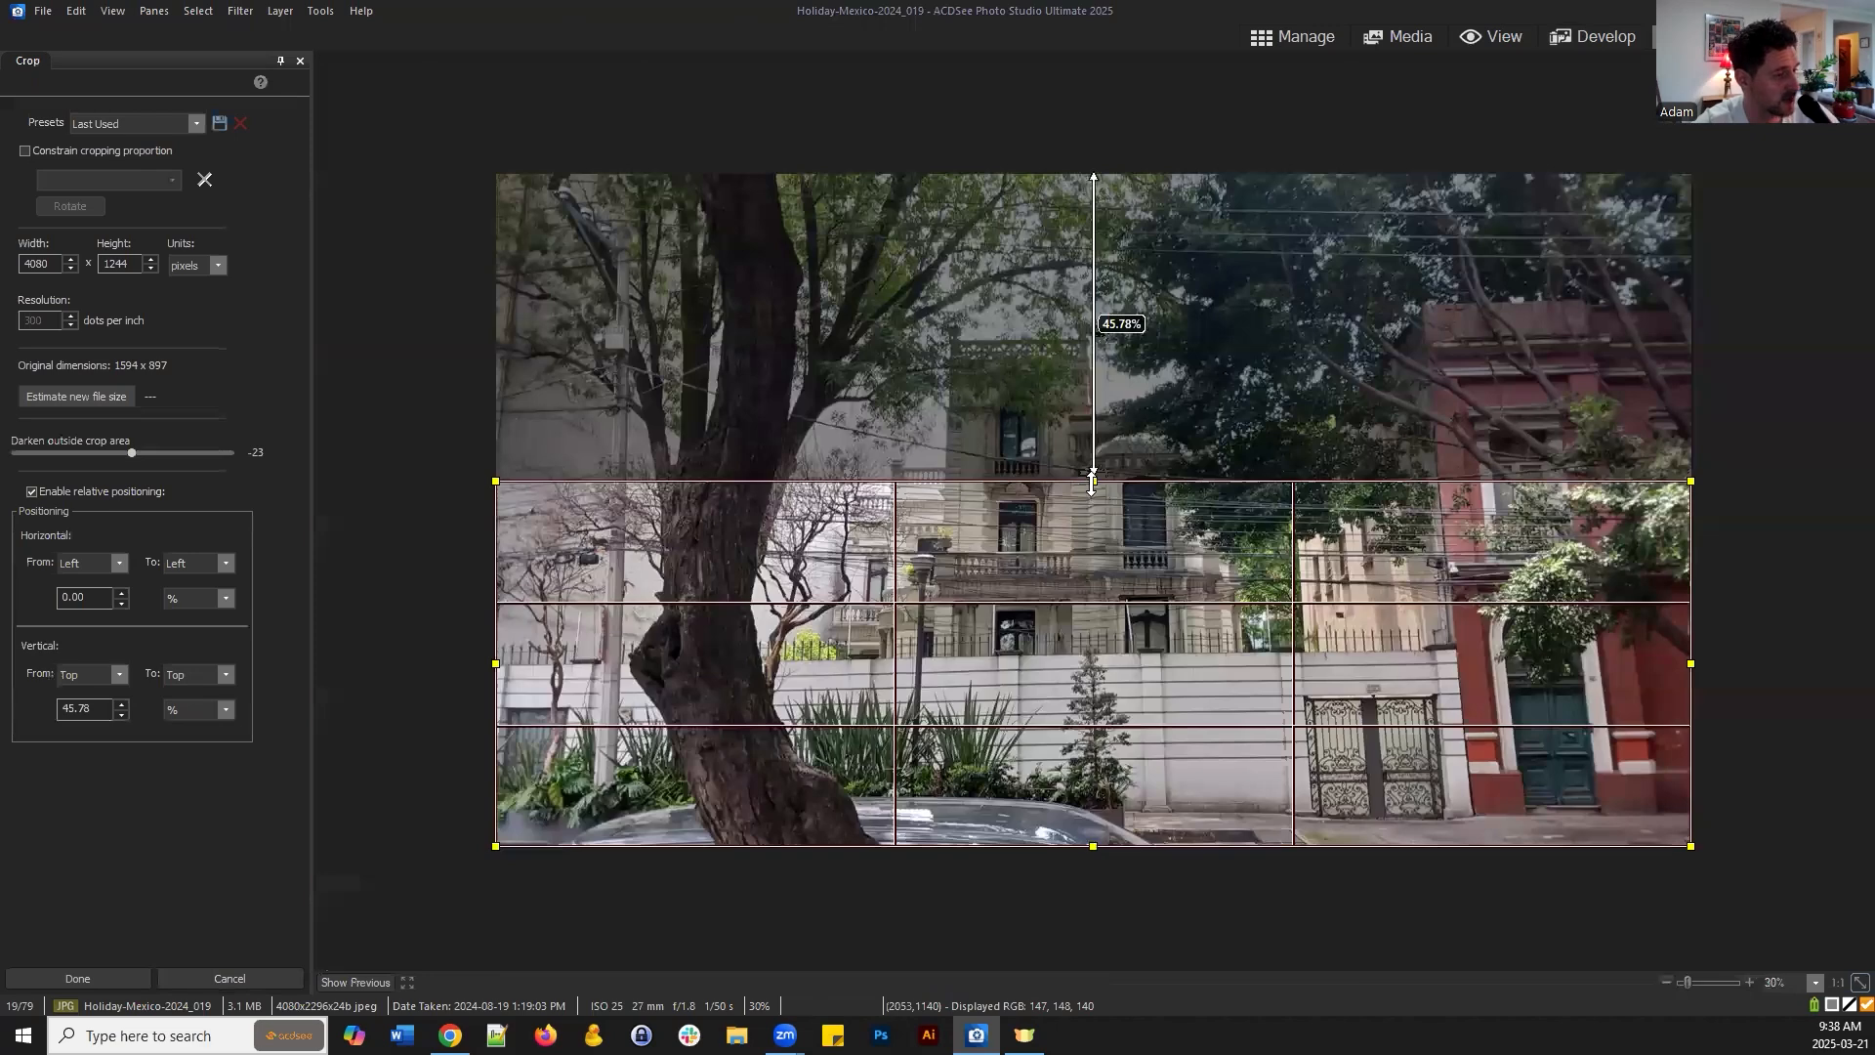
pyautogui.moveTo(1093, 481); pyautogui.dragTo(1120, 13)
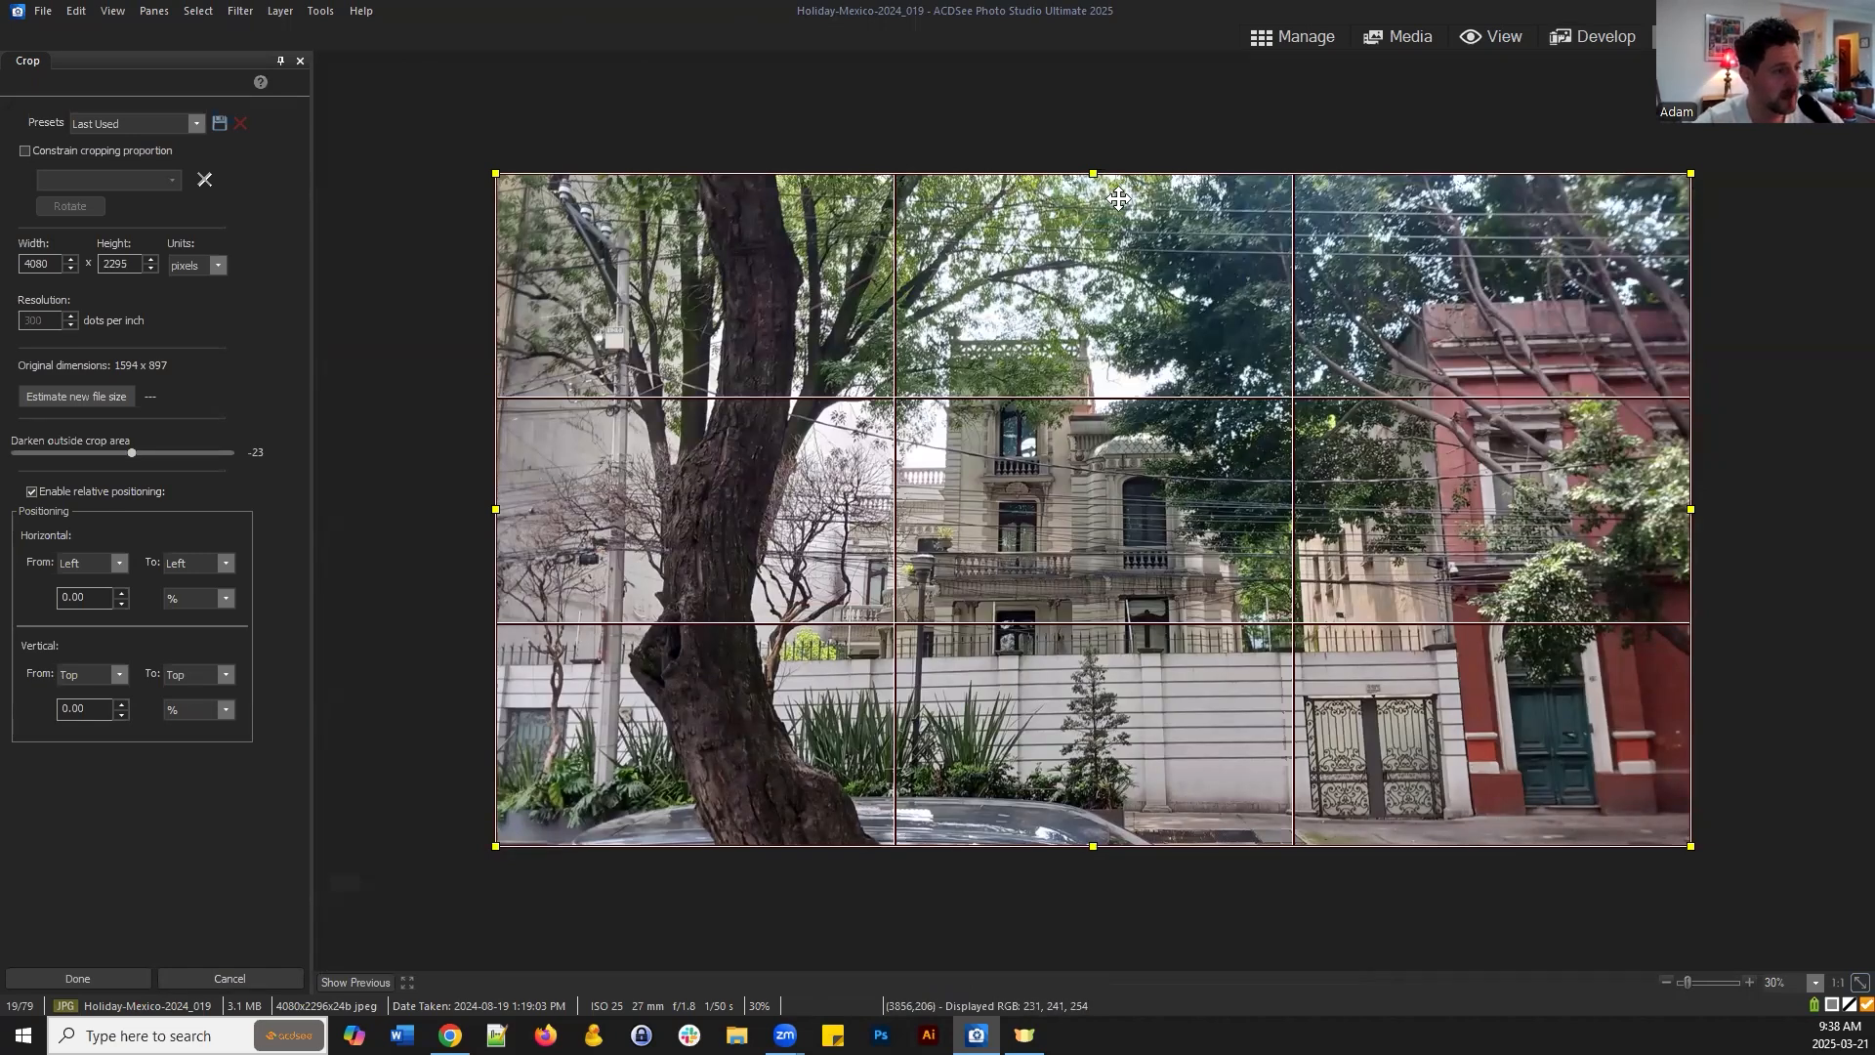
pyautogui.click(1096, 172)
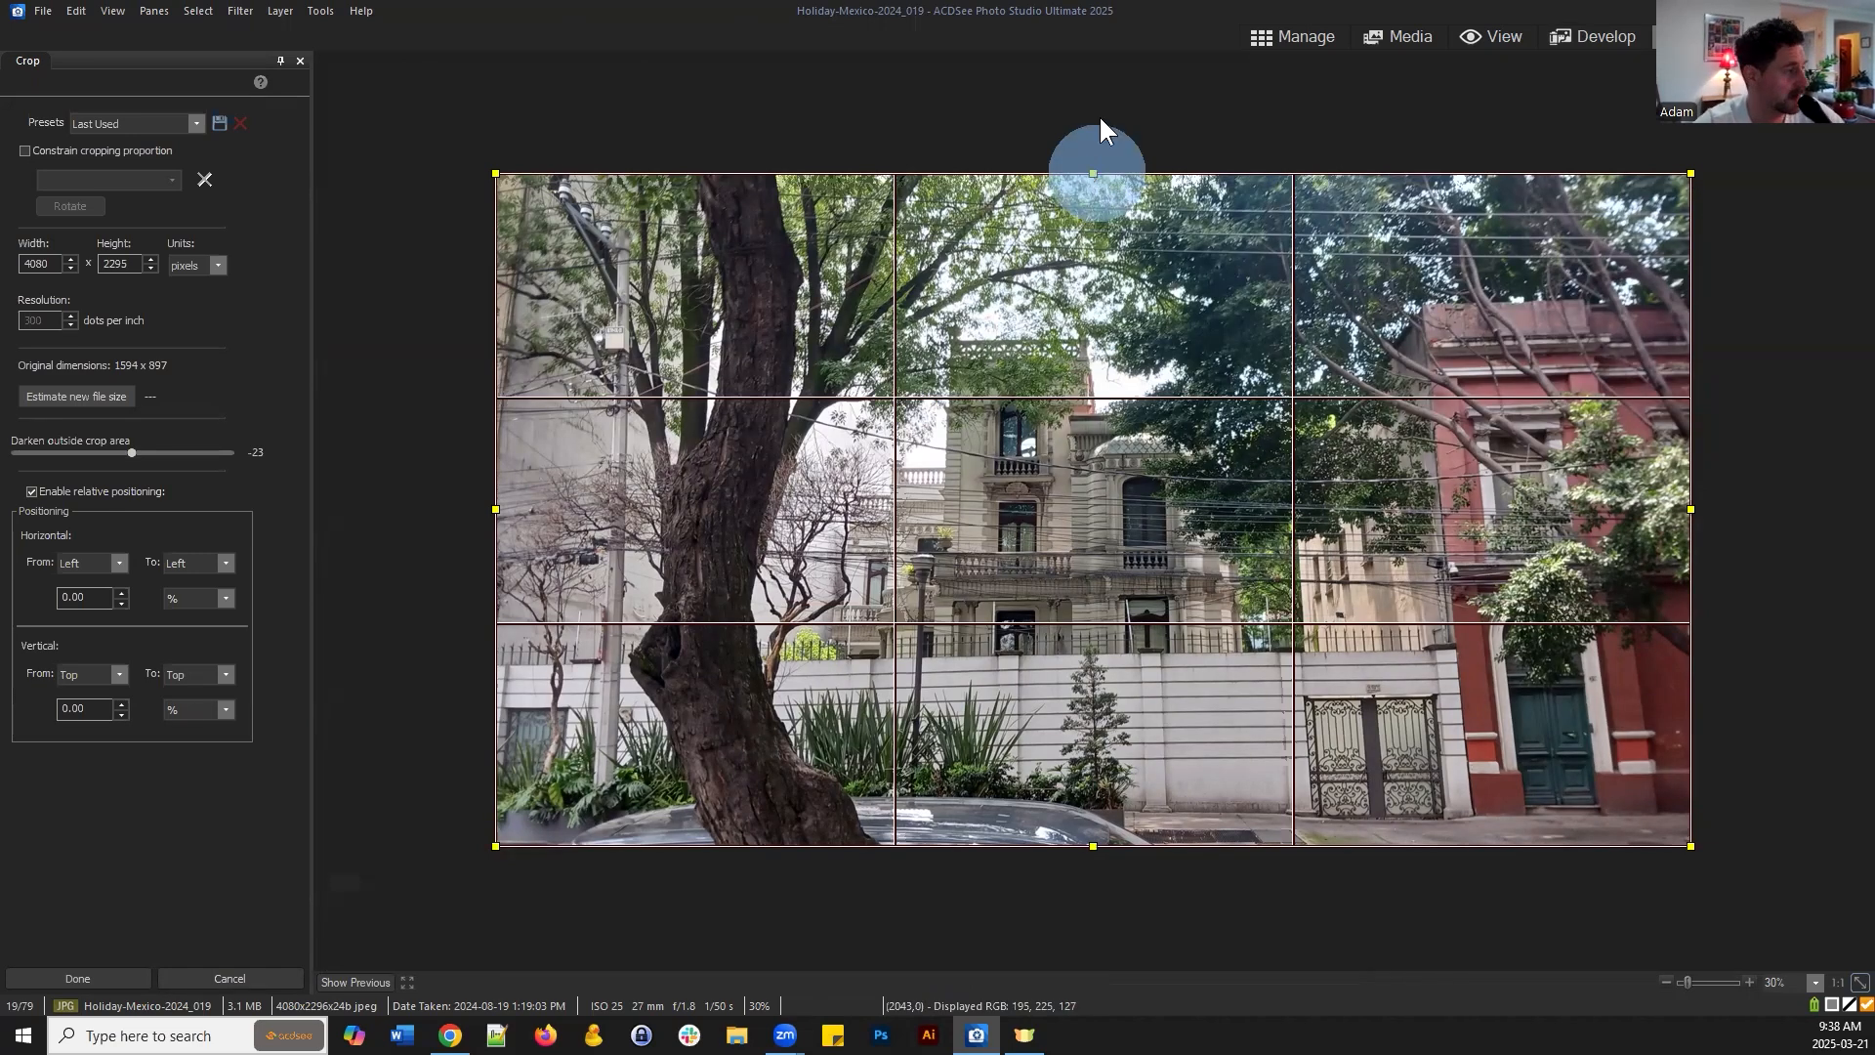
pyautogui.click(227, 977)
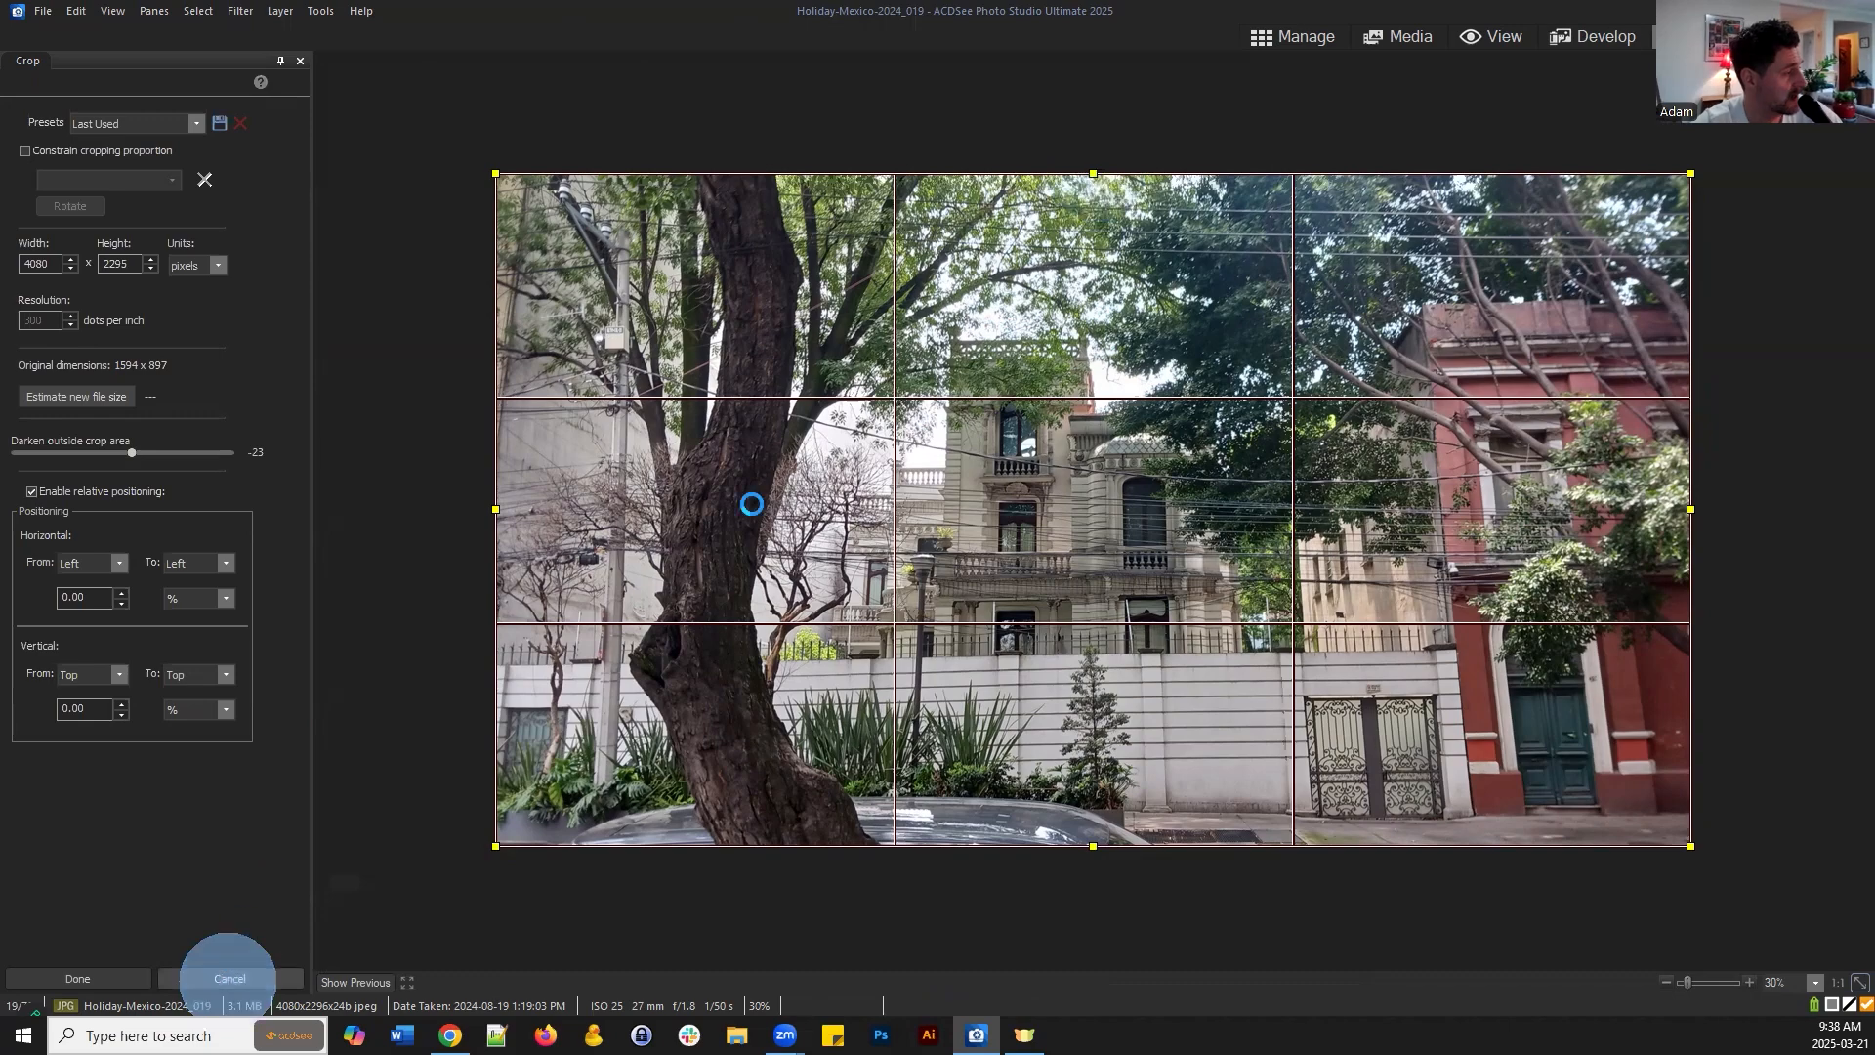
pyautogui.scroll(-1, 973, 349)
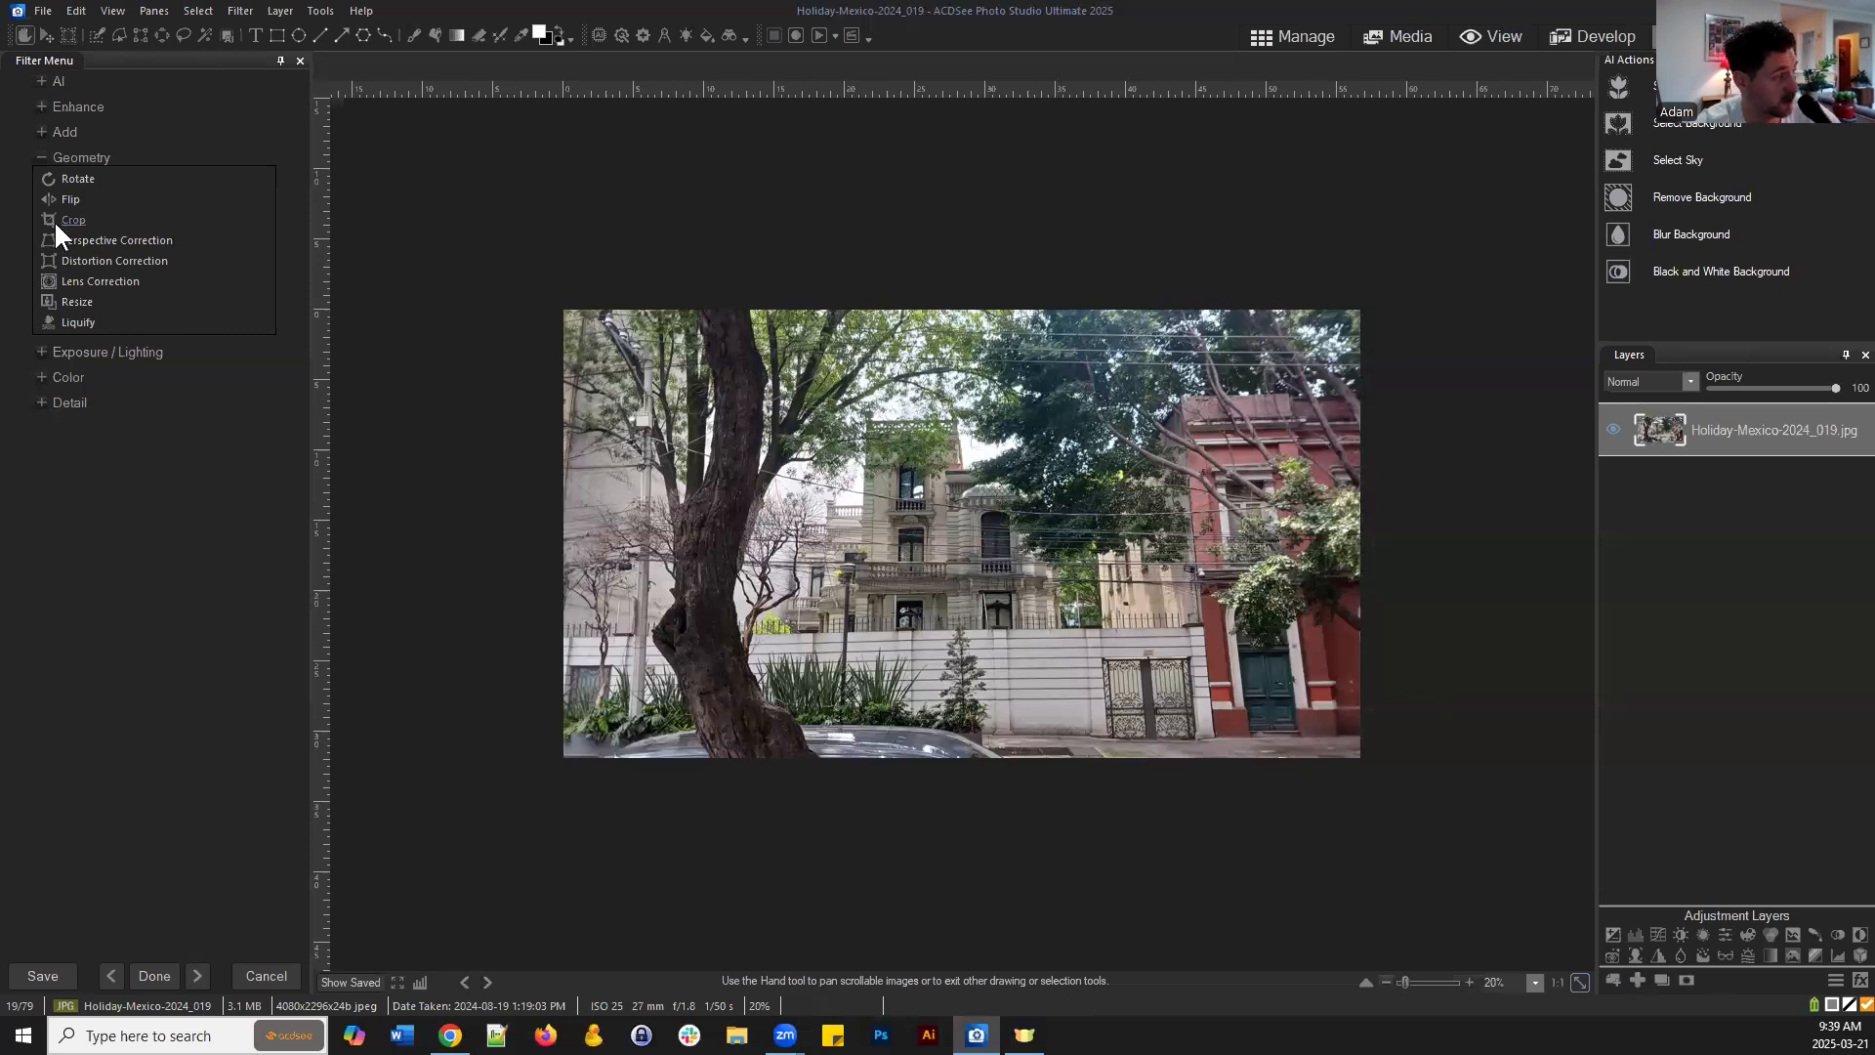
# Examine the New Image settings and close them without creating an image
pyautogui.click(44, 11)
pyautogui.click(104, 85)
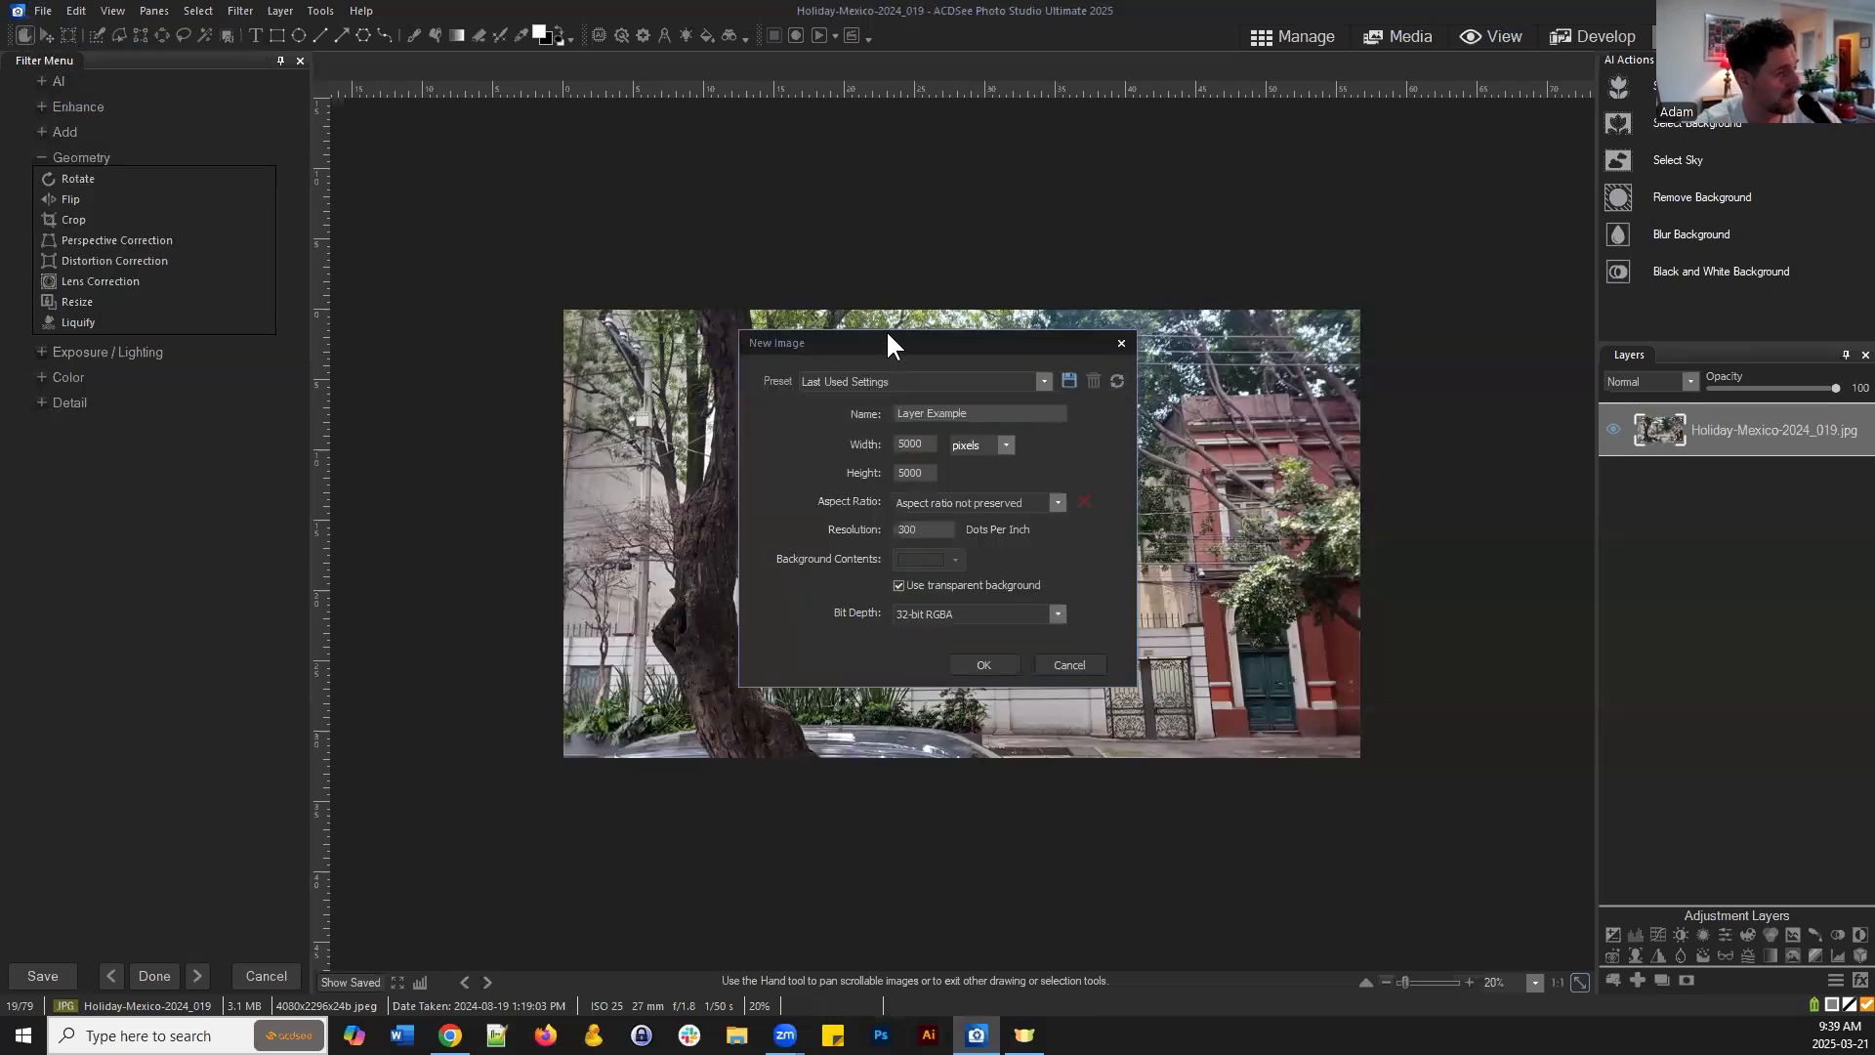
pyautogui.moveTo(887, 332); pyautogui.dragTo(805, 291)
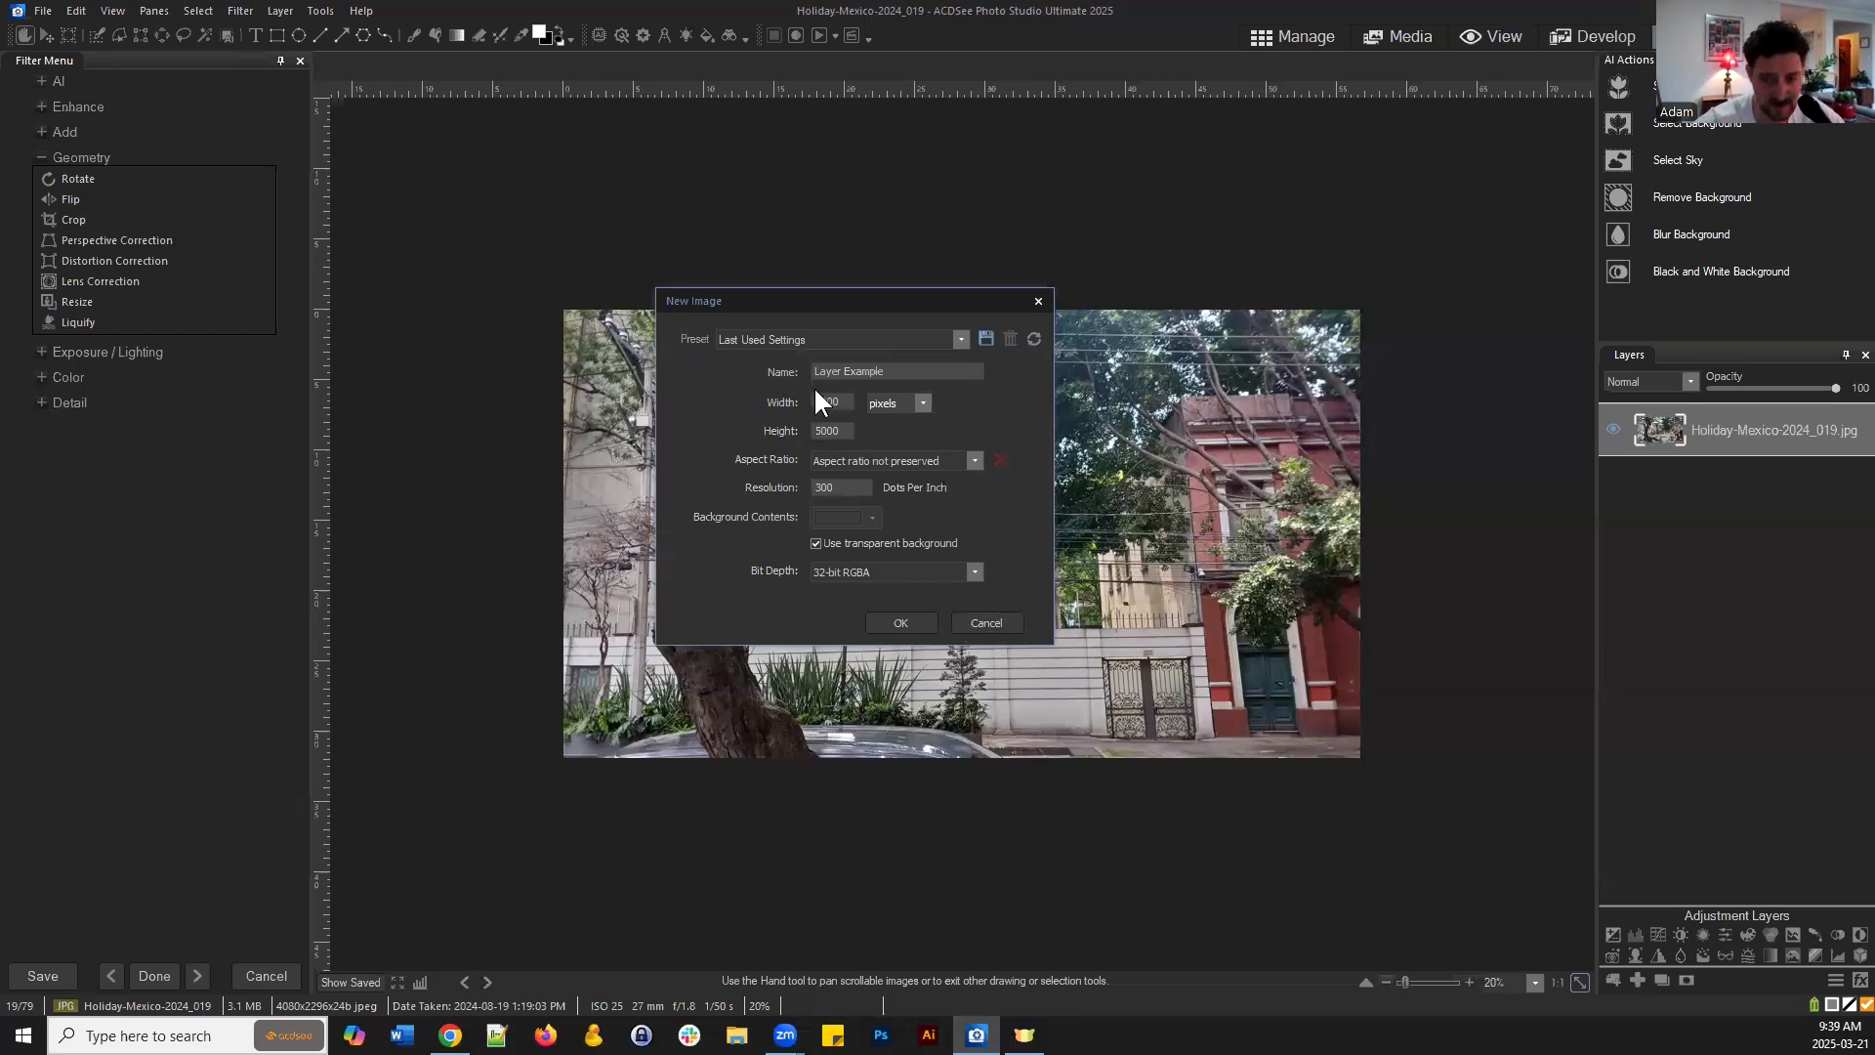
pyautogui.click(988, 623)
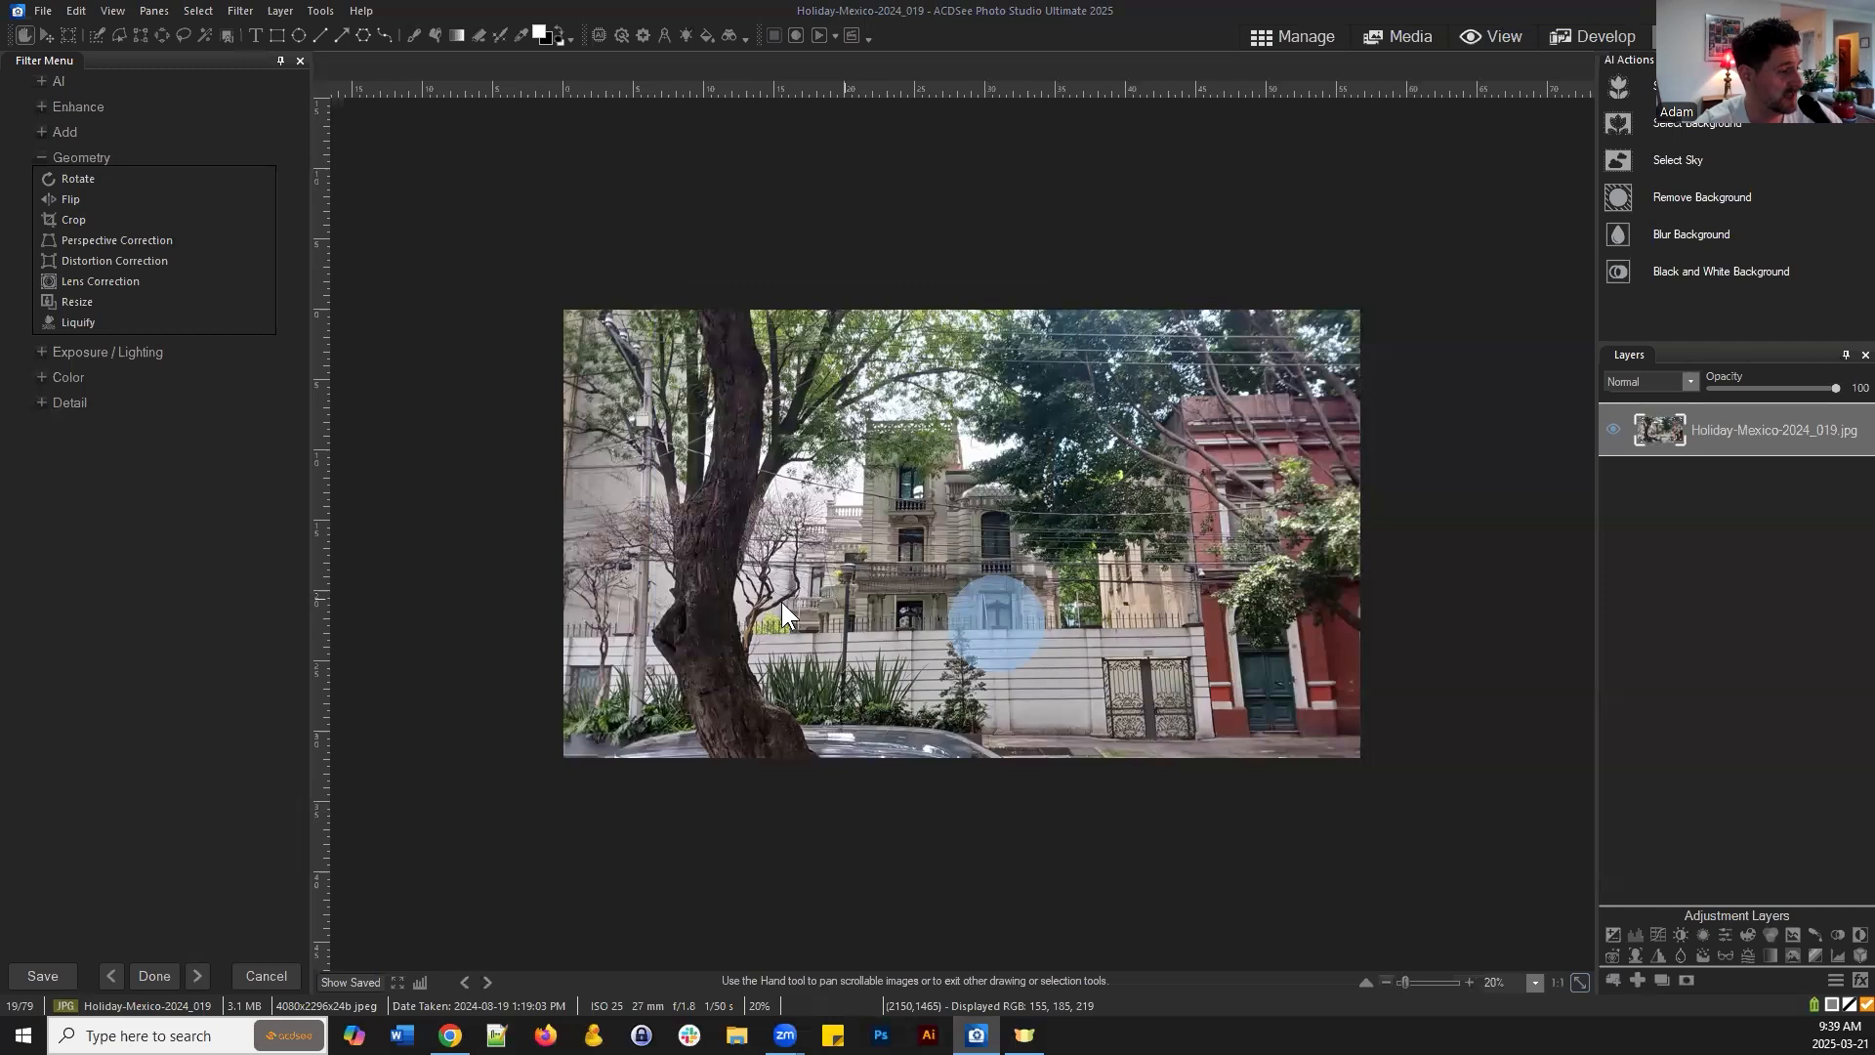
# Enlarge the canvas beyond all four edges of the photo to about 94.9 × 53.9 inches and commit
pyautogui.click(72, 34)
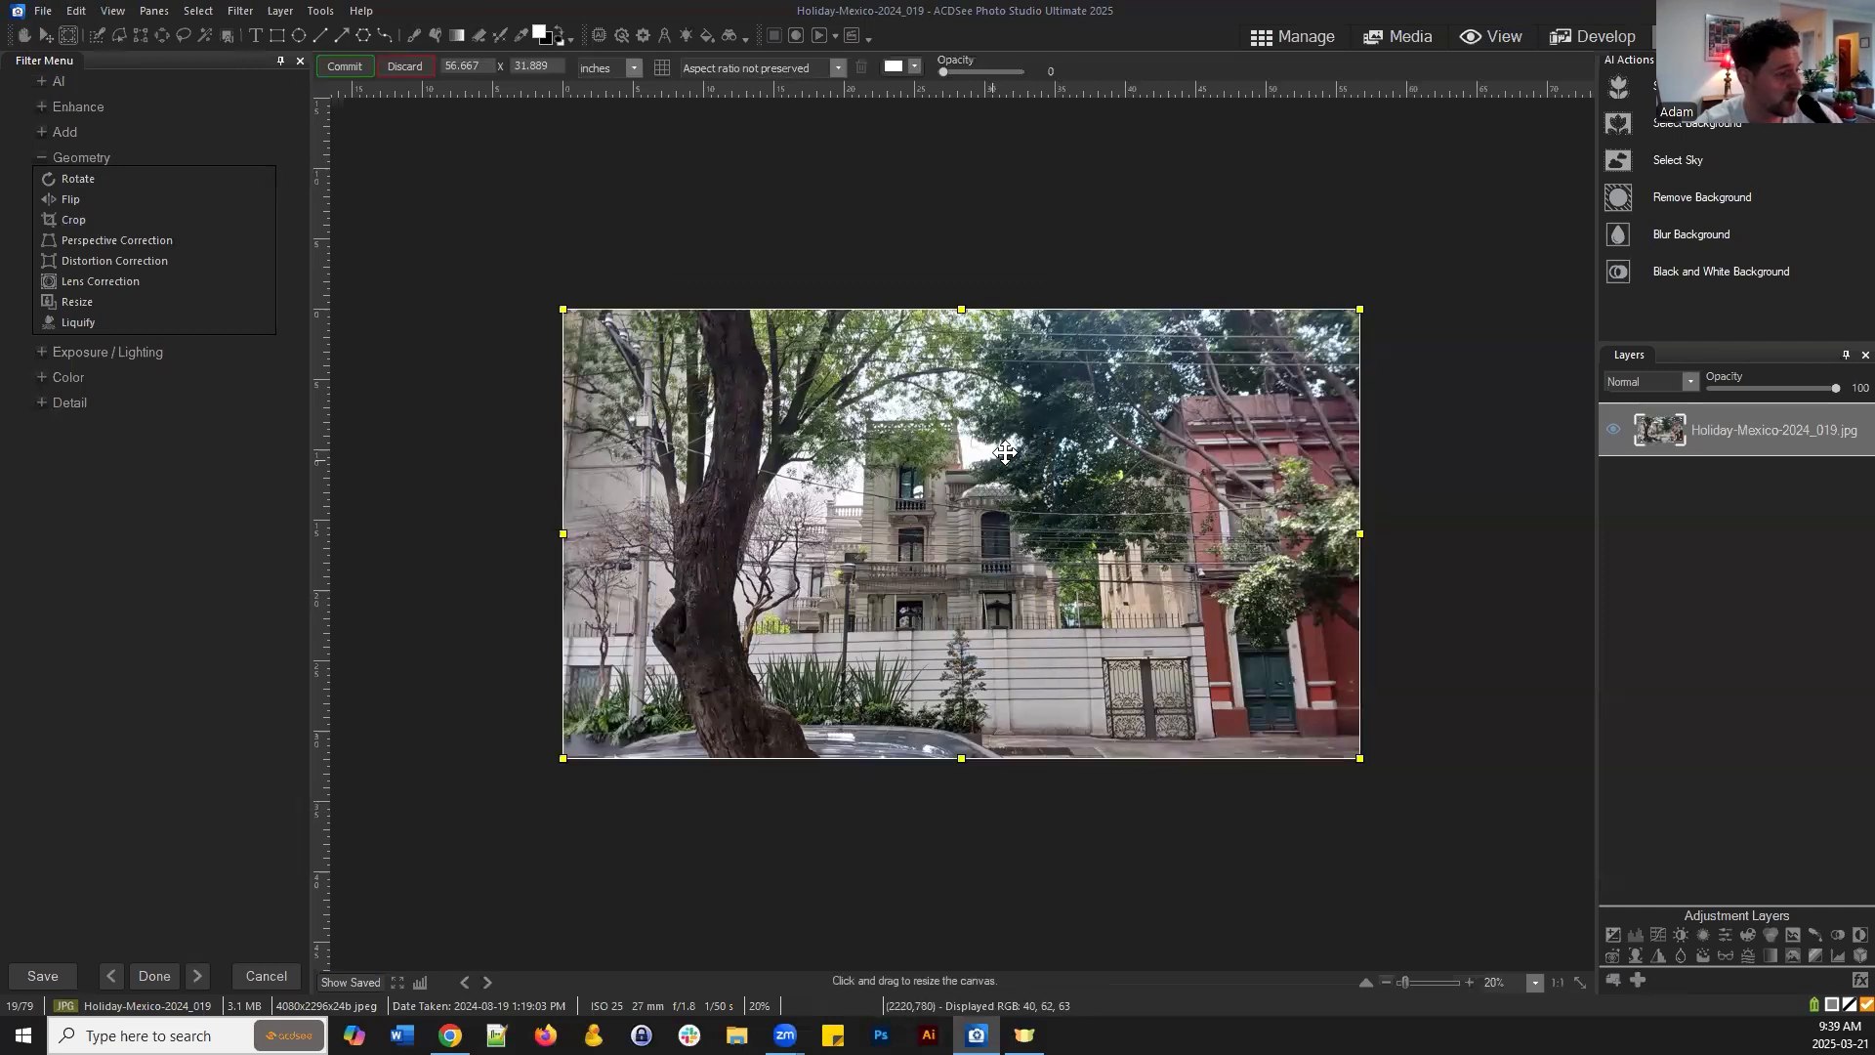
pyautogui.moveTo(1258, 367); pyautogui.dragTo(1189, 408)
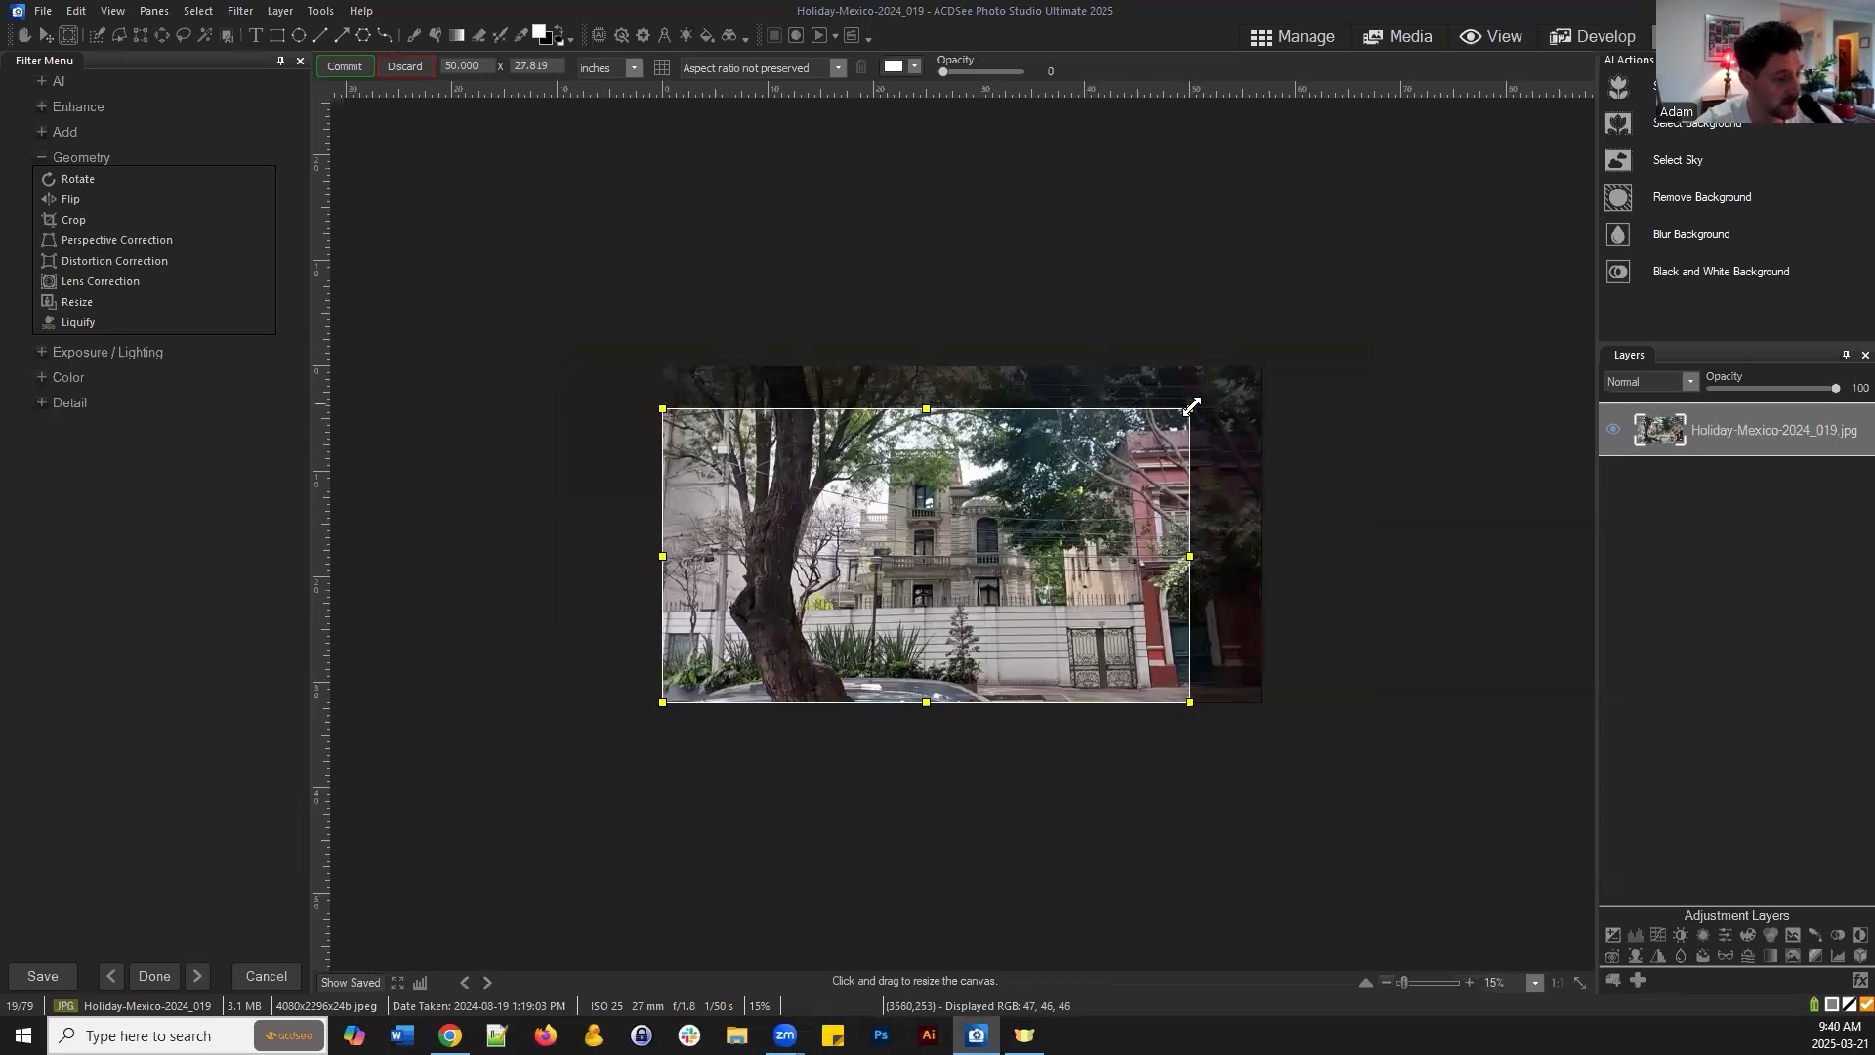
pyautogui.moveTo(1189, 408); pyautogui.dragTo(1526, 232)
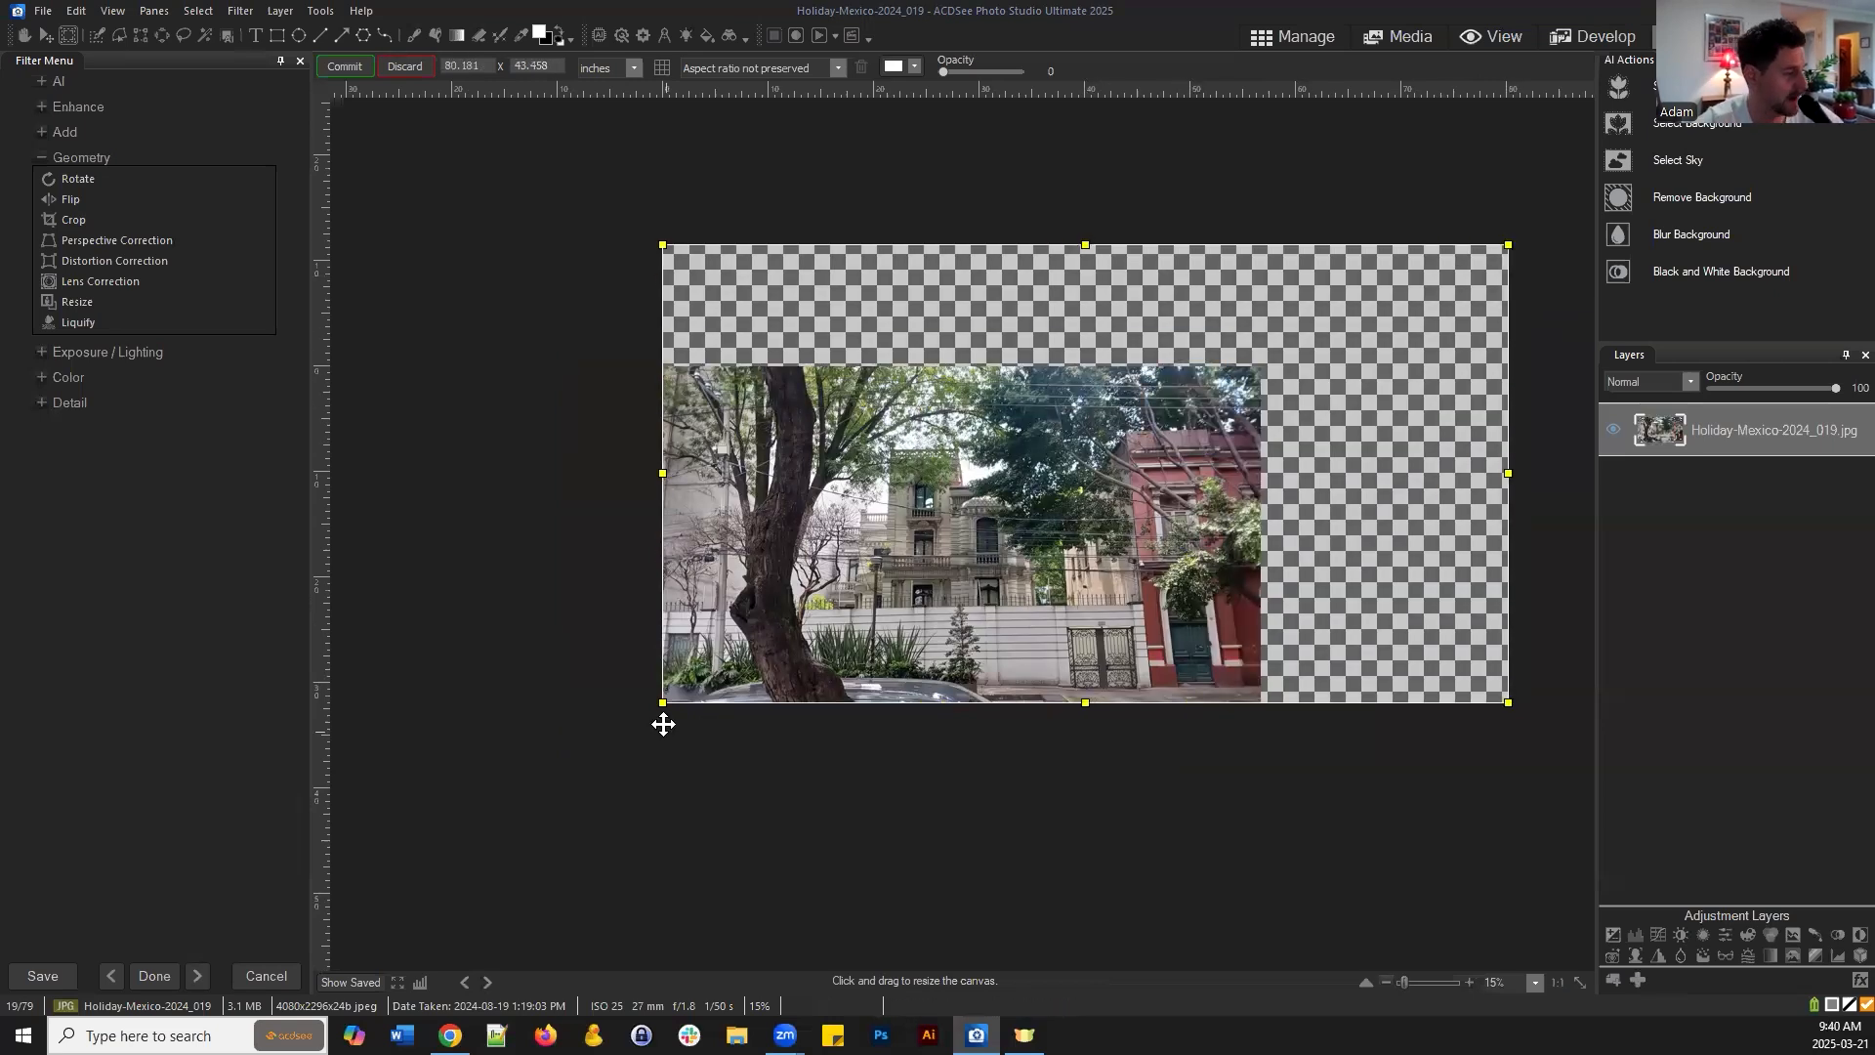
pyautogui.moveTo(663, 703); pyautogui.dragTo(509, 812)
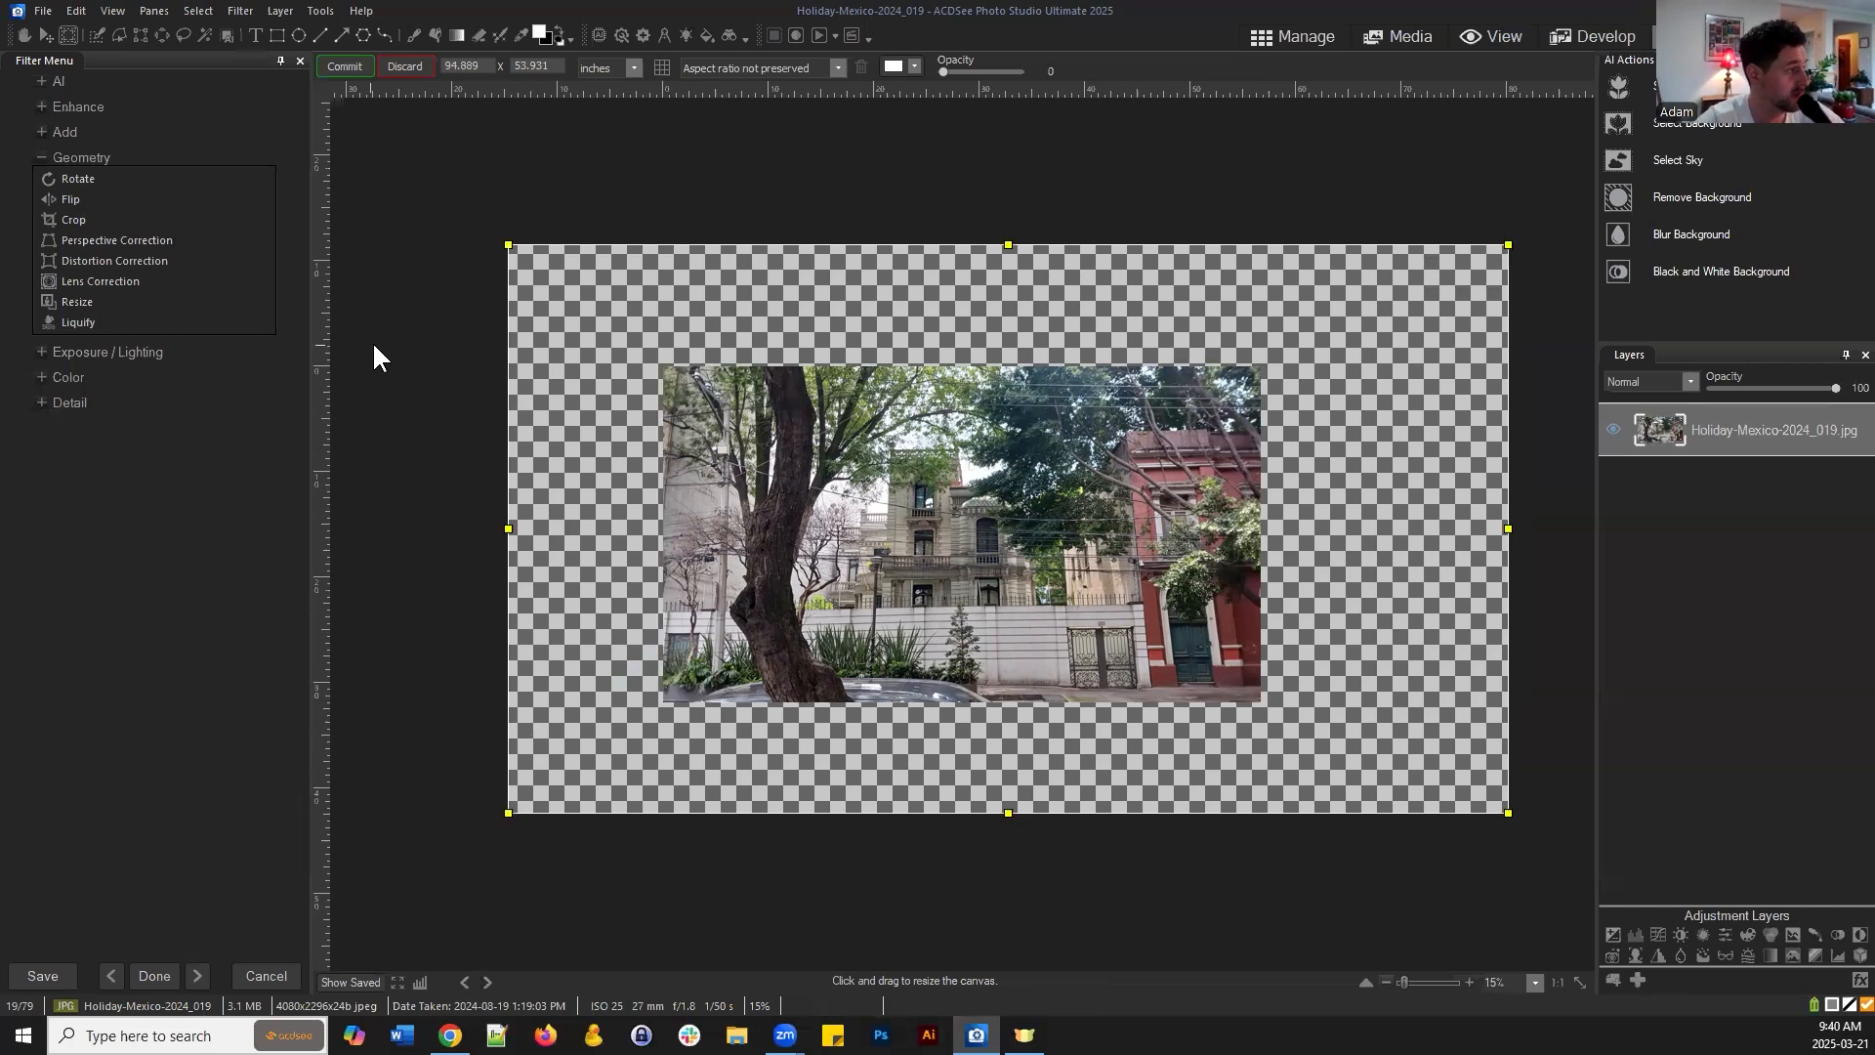
pyautogui.click(342, 66)
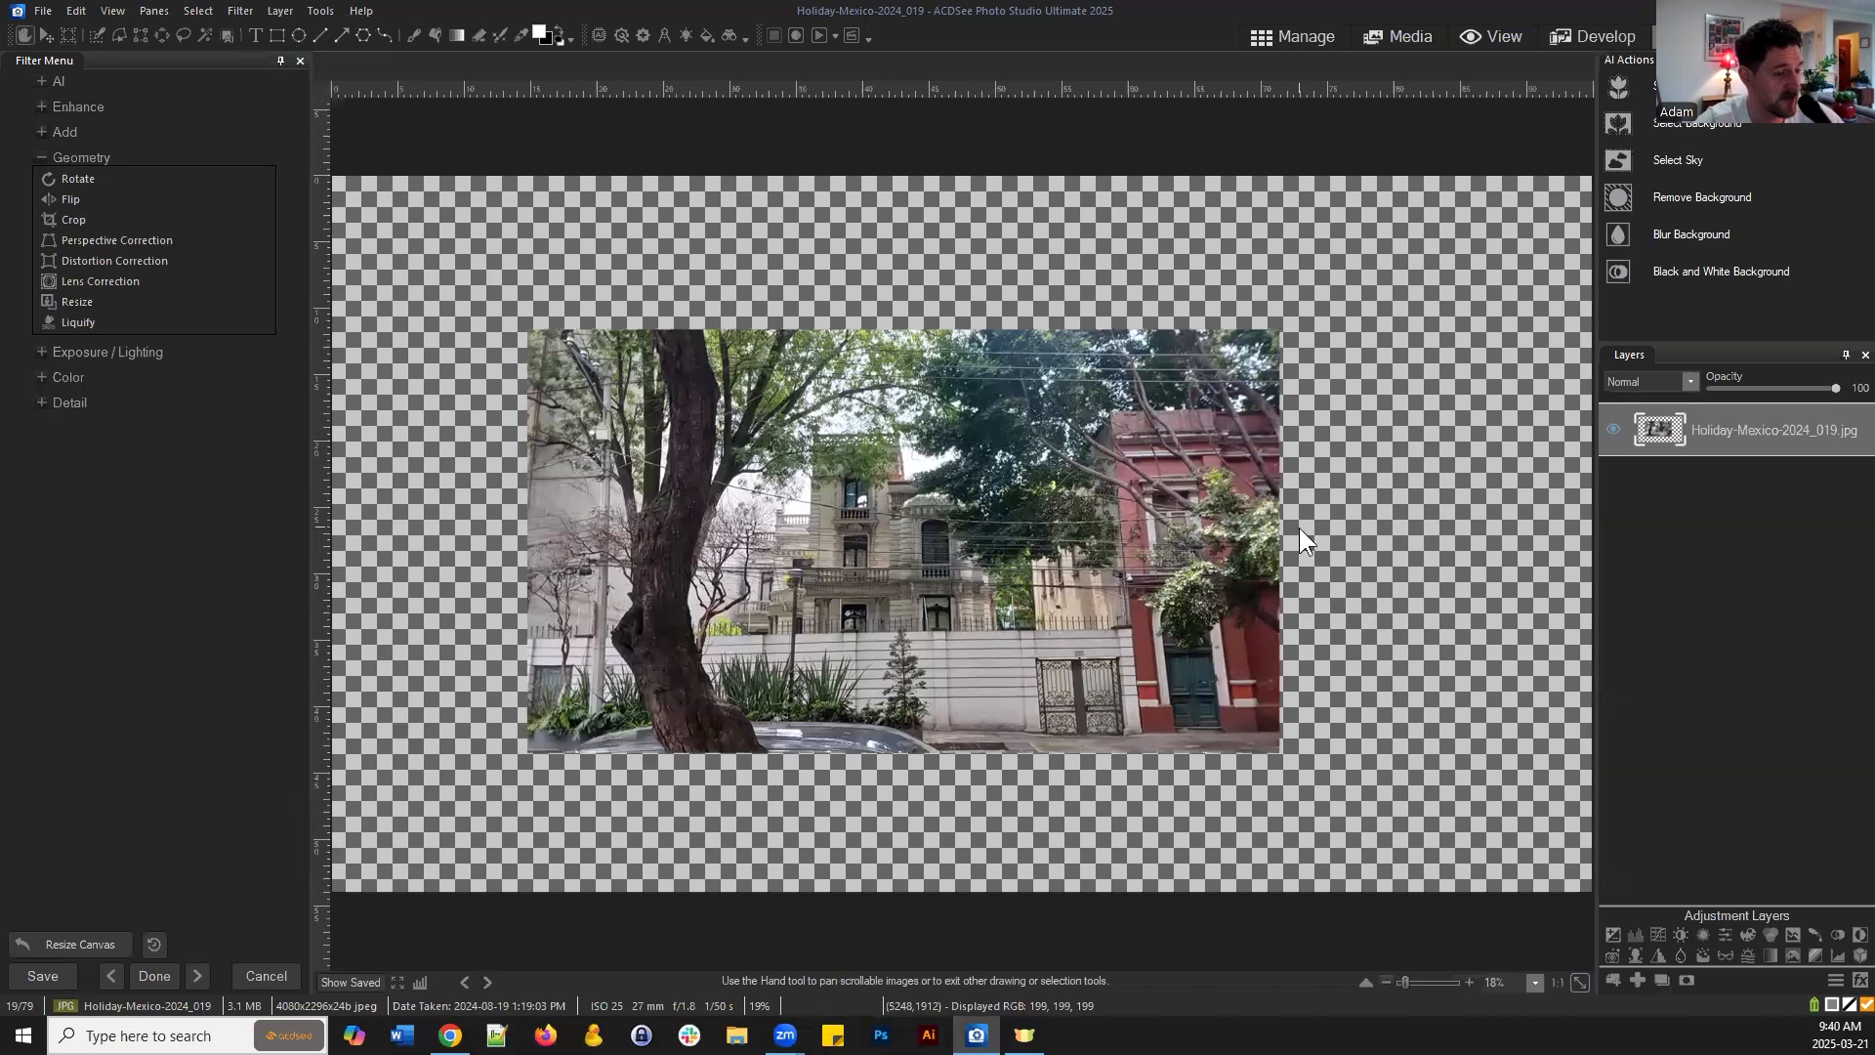
# Import Landscape 025 from the Composition folder as a layer and shift it toward the canvas's right side
pyautogui.scroll(-1, 1270, 504)
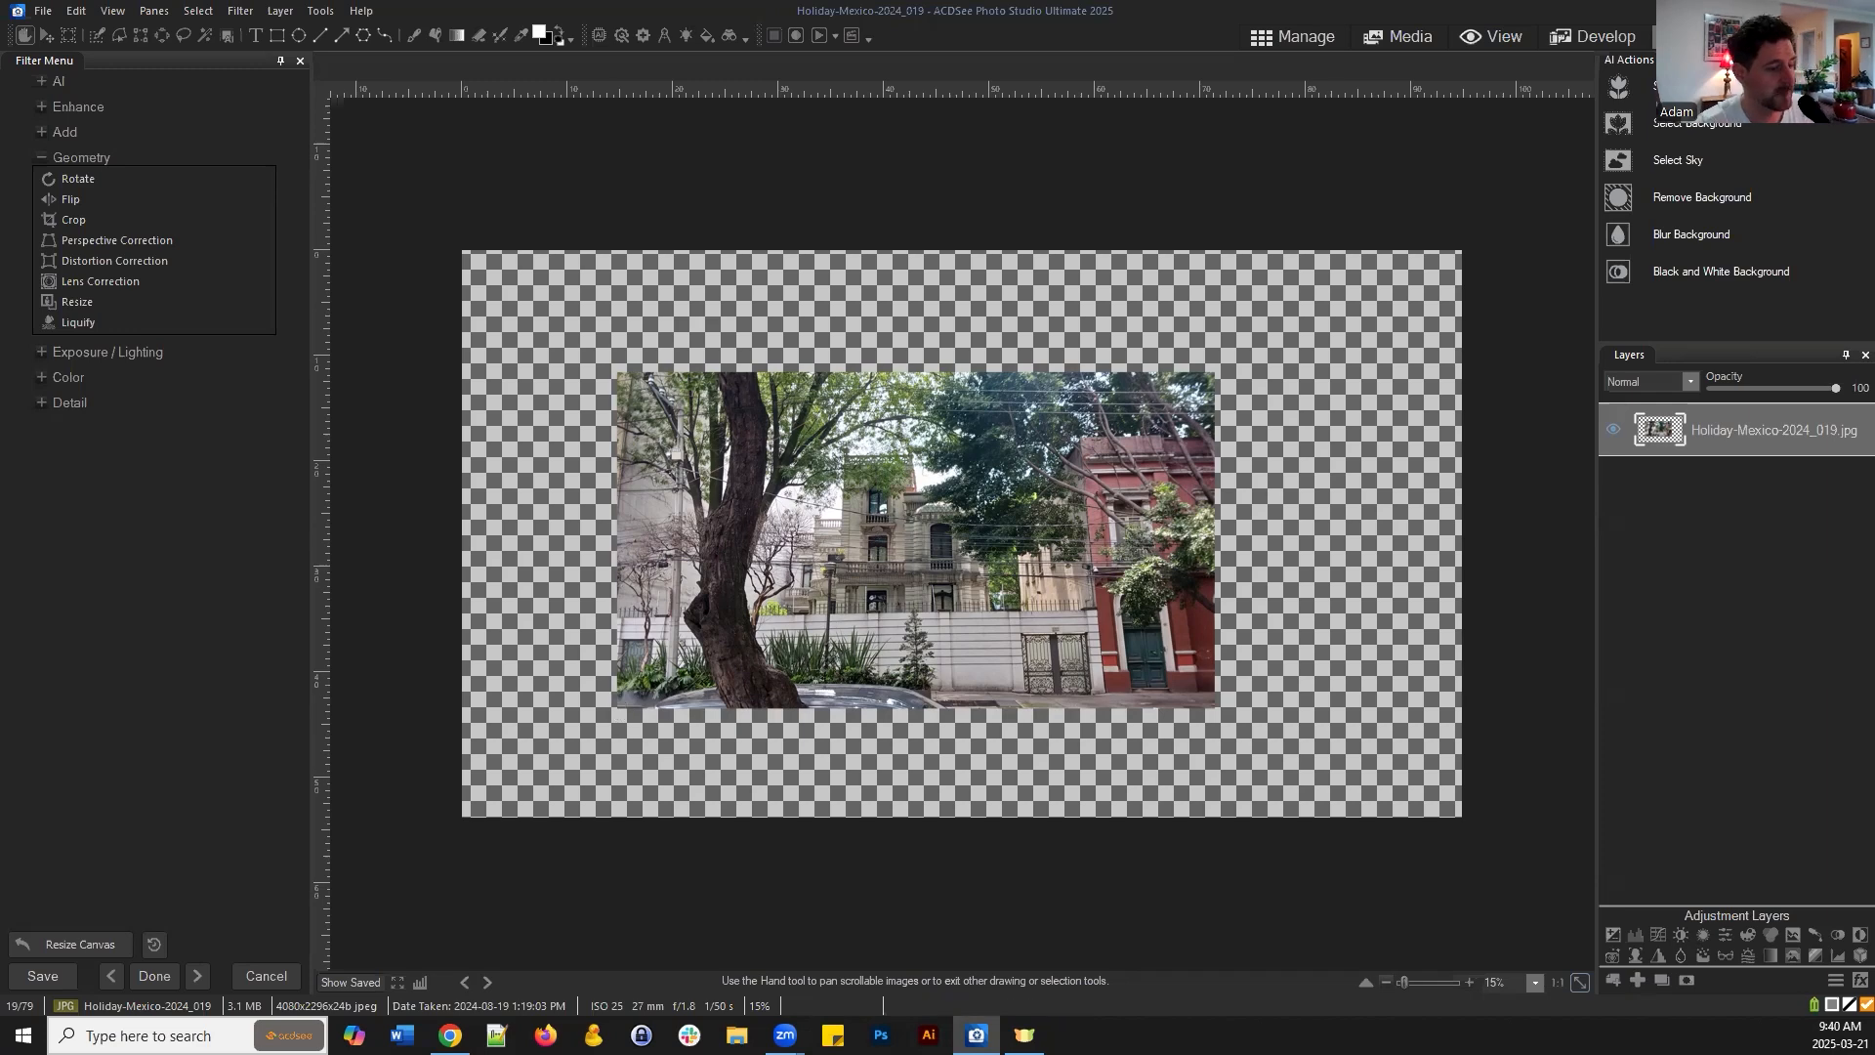
pyautogui.click(1612, 977)
pyautogui.doubleClick(1138, 420)
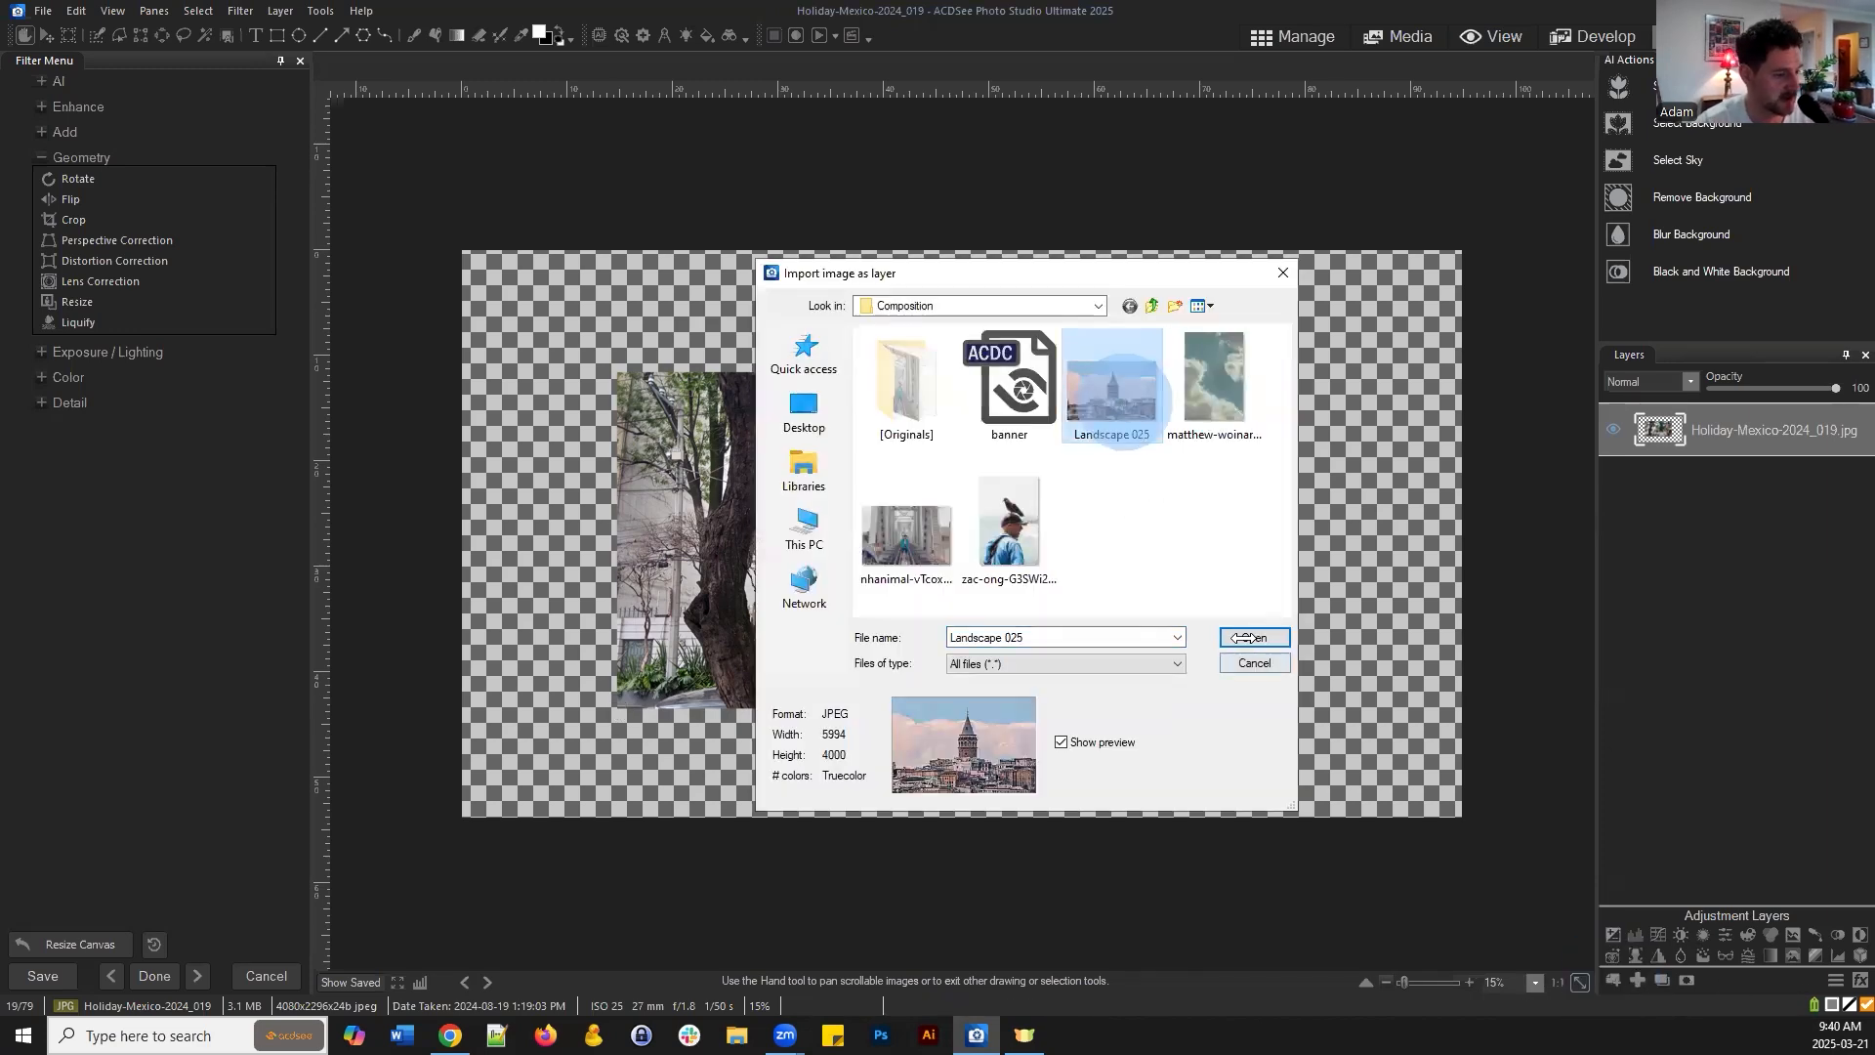
pyautogui.moveTo(876, 533); pyautogui.dragTo(1174, 532)
# Place the Landscape 025 layer beneath Holiday-Mexico-2024_019, adjust its position slightly and commit the move
pyautogui.moveTo(1696, 430); pyautogui.dragTo(1733, 527)
pyautogui.moveTo(605, 278); pyautogui.dragTo(617, 225)
pyautogui.click(356, 67)
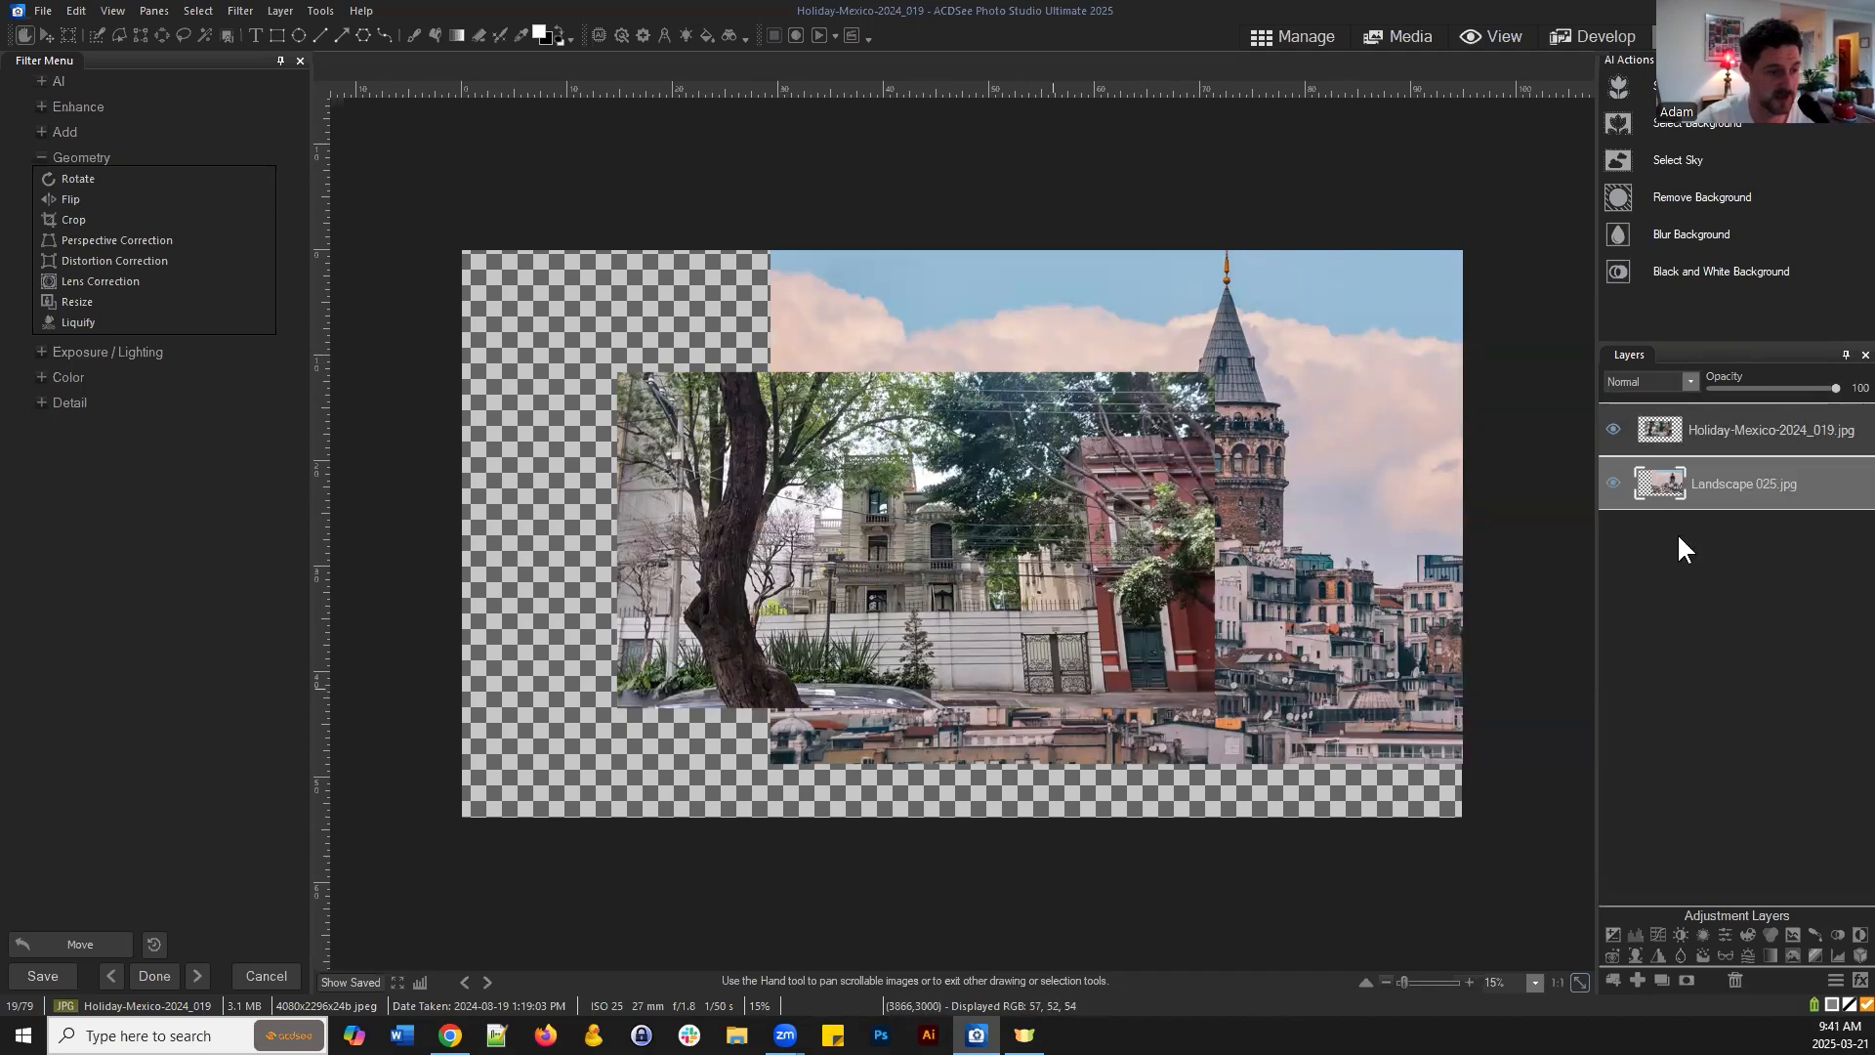
# Move the Holiday-Mexico-2024_019 layer toward the canvas's left edge and Landscape 025 slightly down and right, and commit
pyautogui.click(1761, 434)
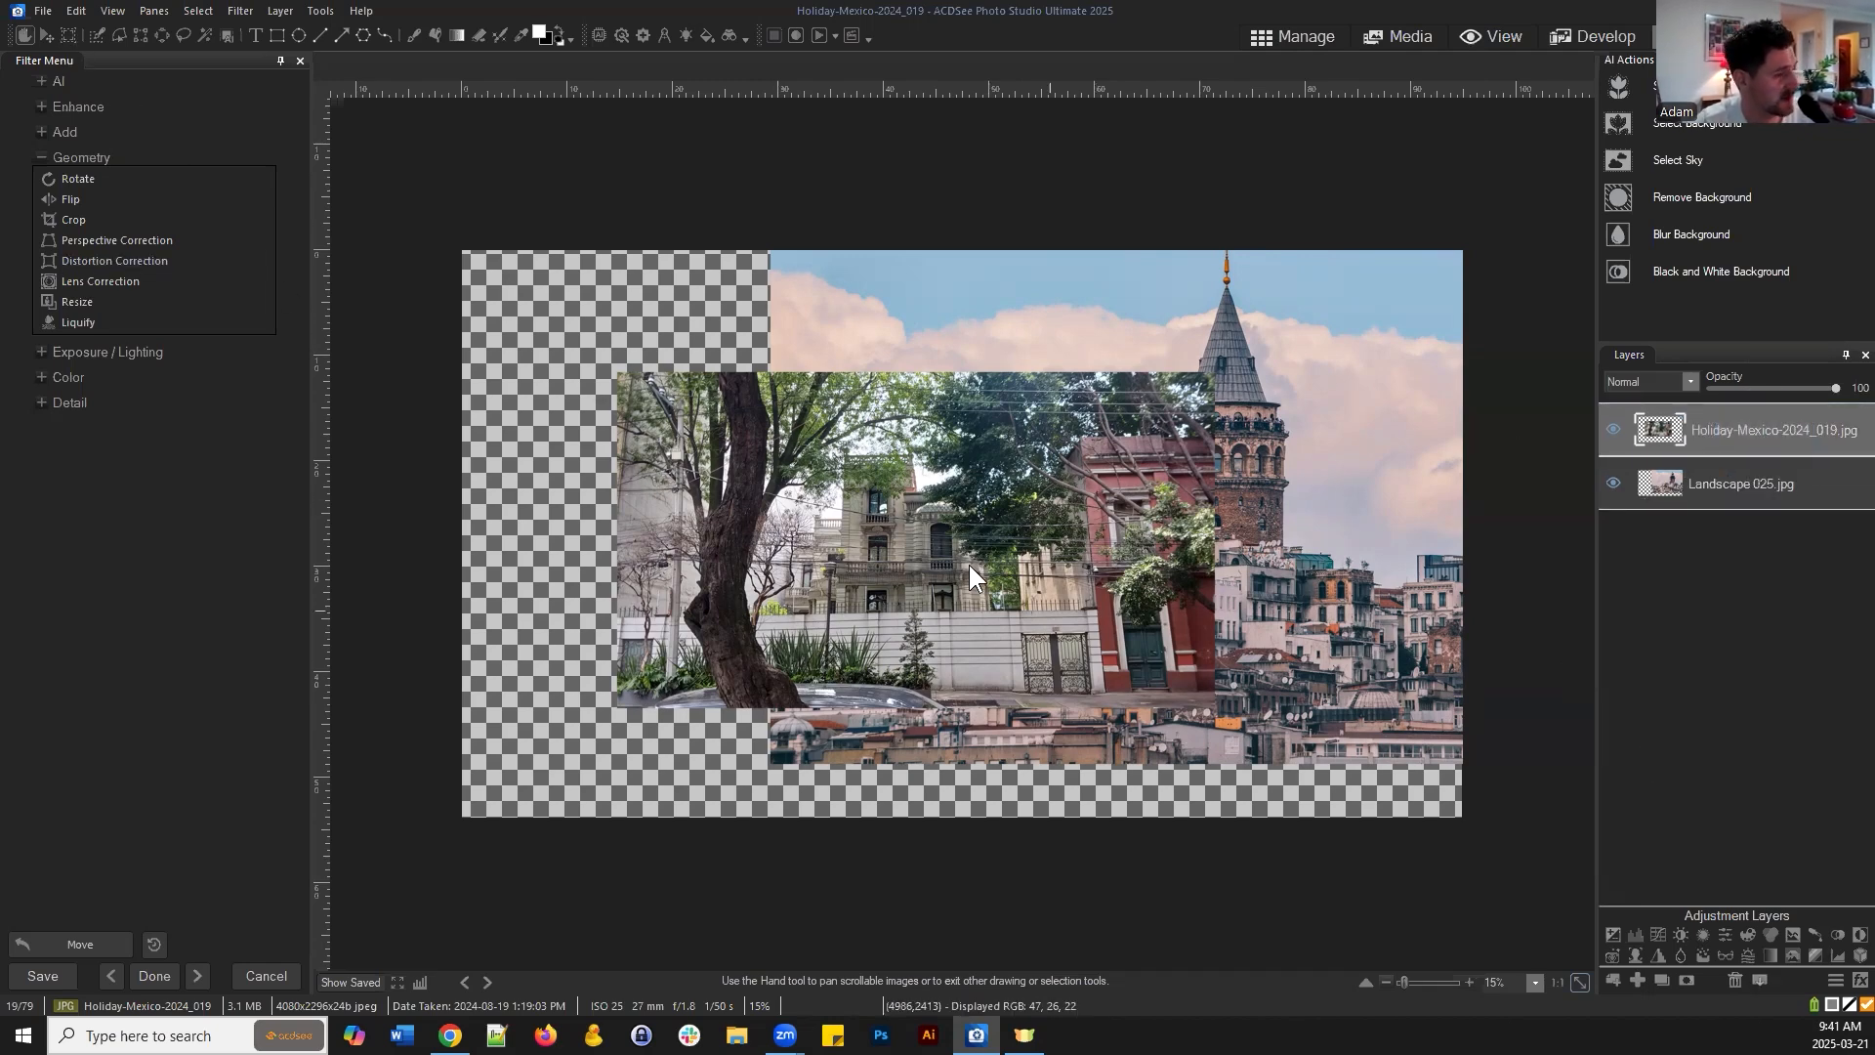
pyautogui.click(42, 32)
pyautogui.moveTo(1028, 533); pyautogui.dragTo(964, 595)
pyautogui.click(1738, 483)
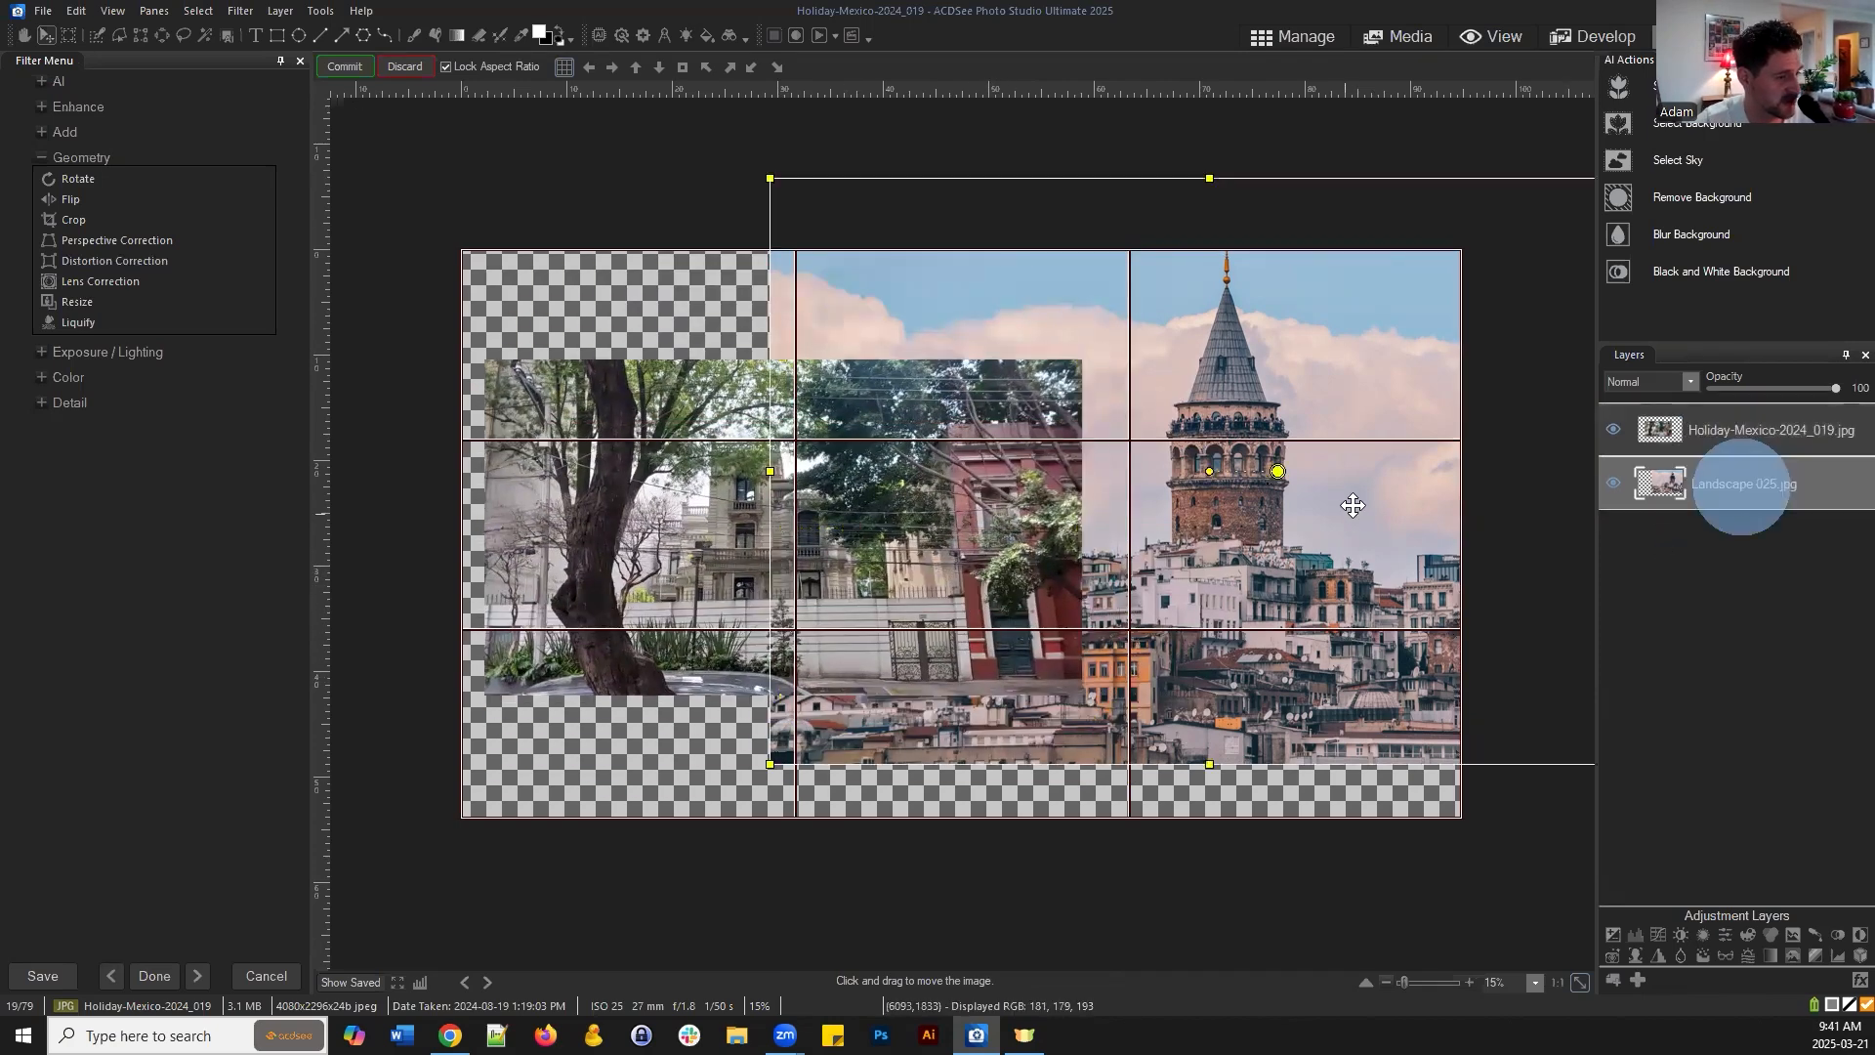
pyautogui.moveTo(1351, 502); pyautogui.dragTo(1386, 560)
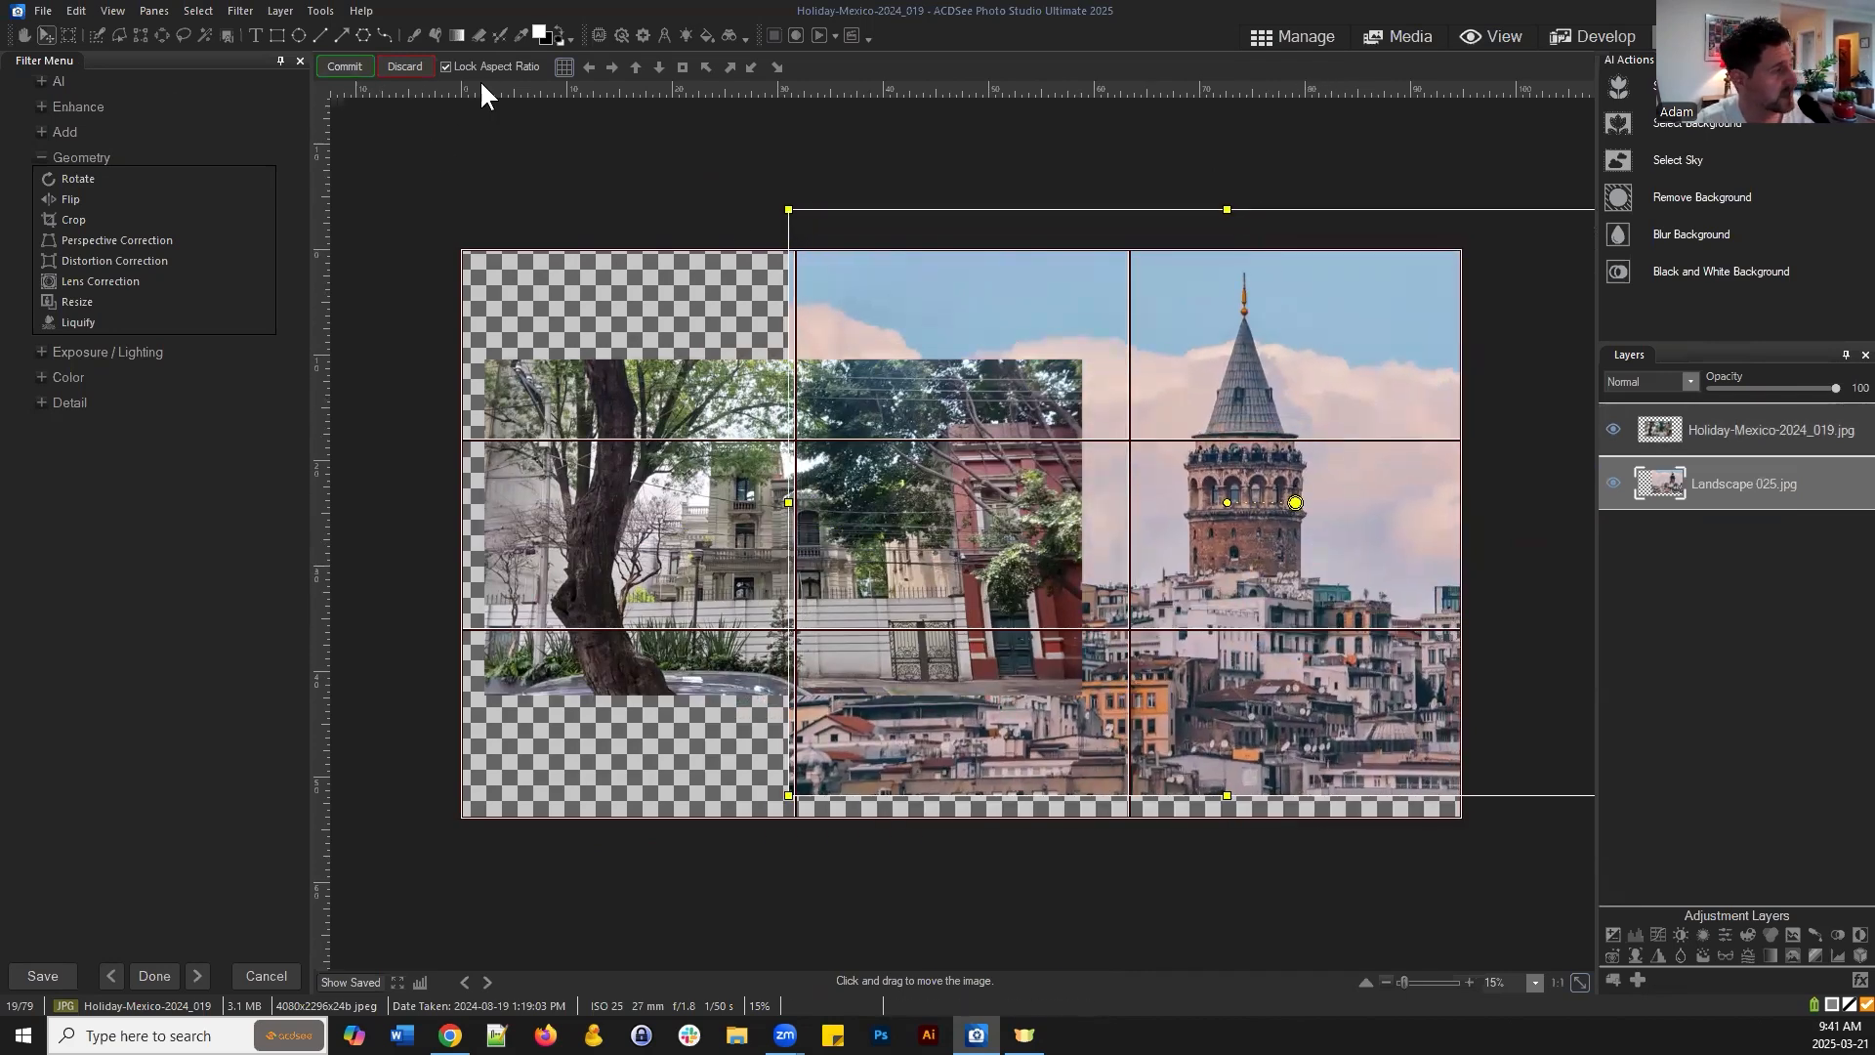
pyautogui.click(353, 66)
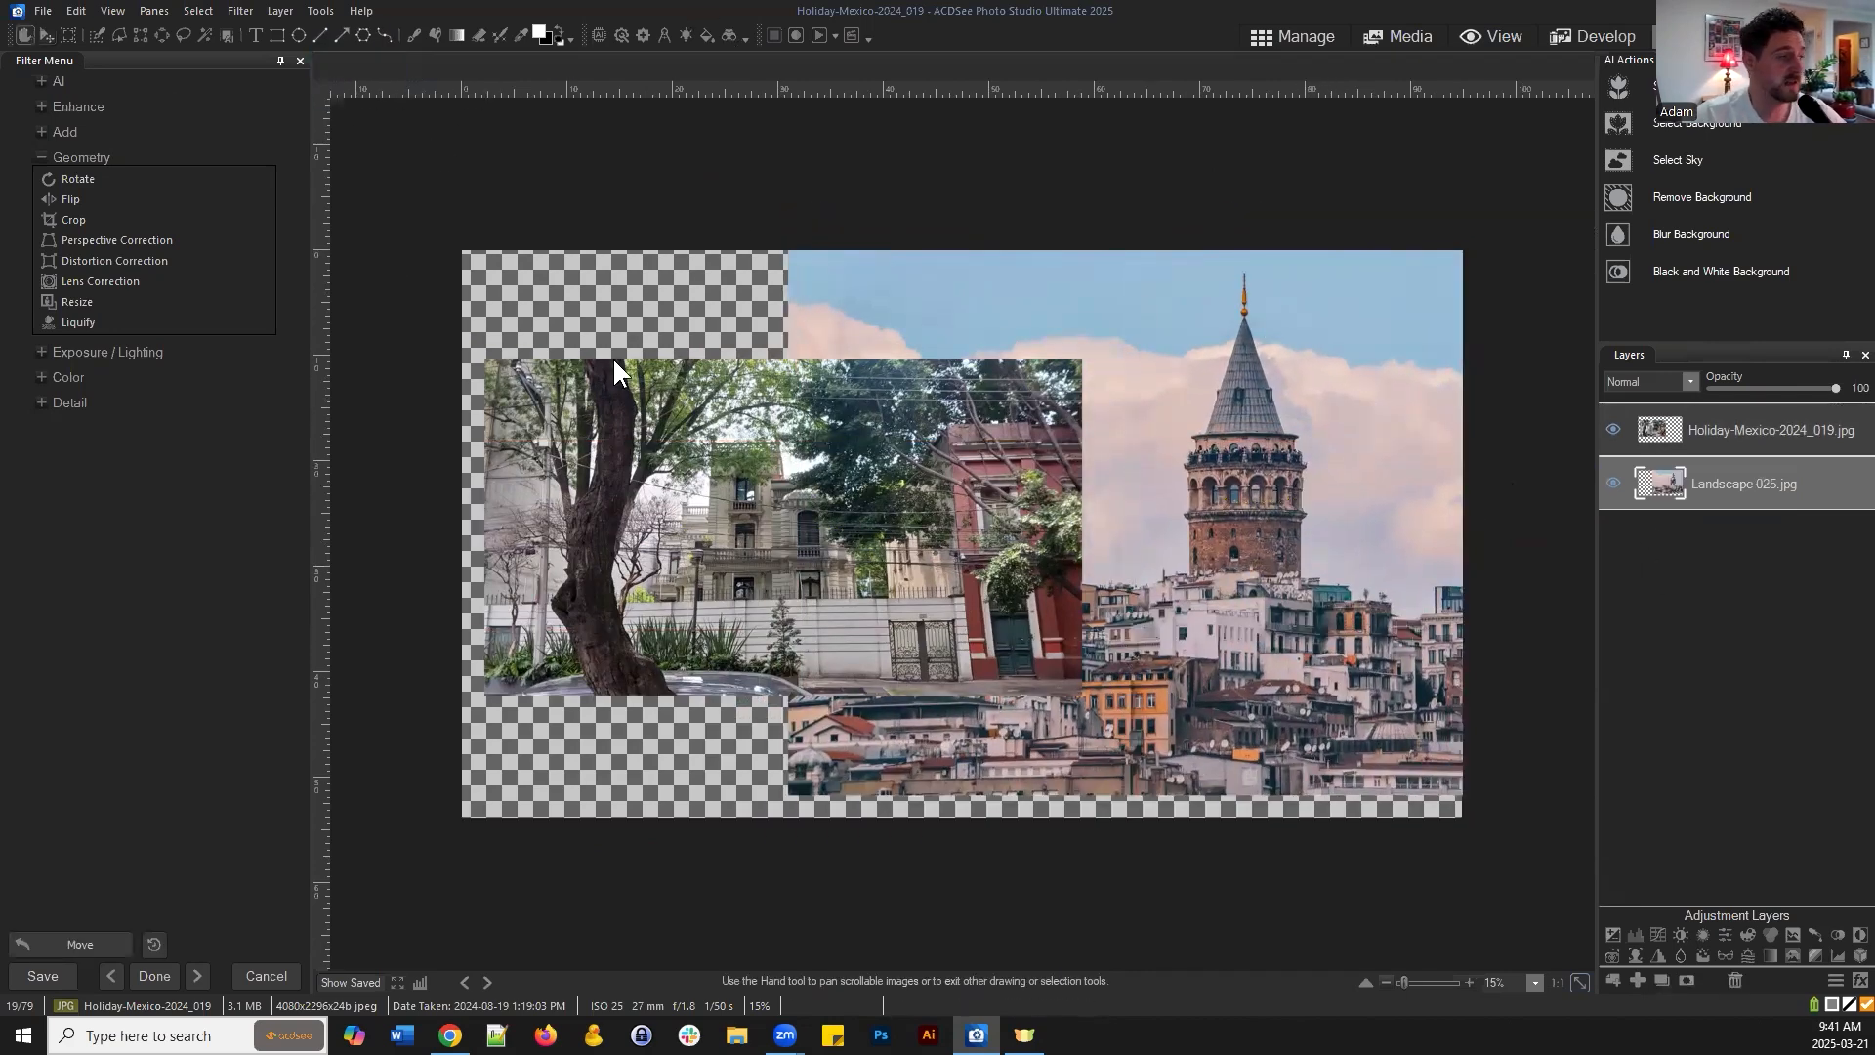
pyautogui.click(48, 27)
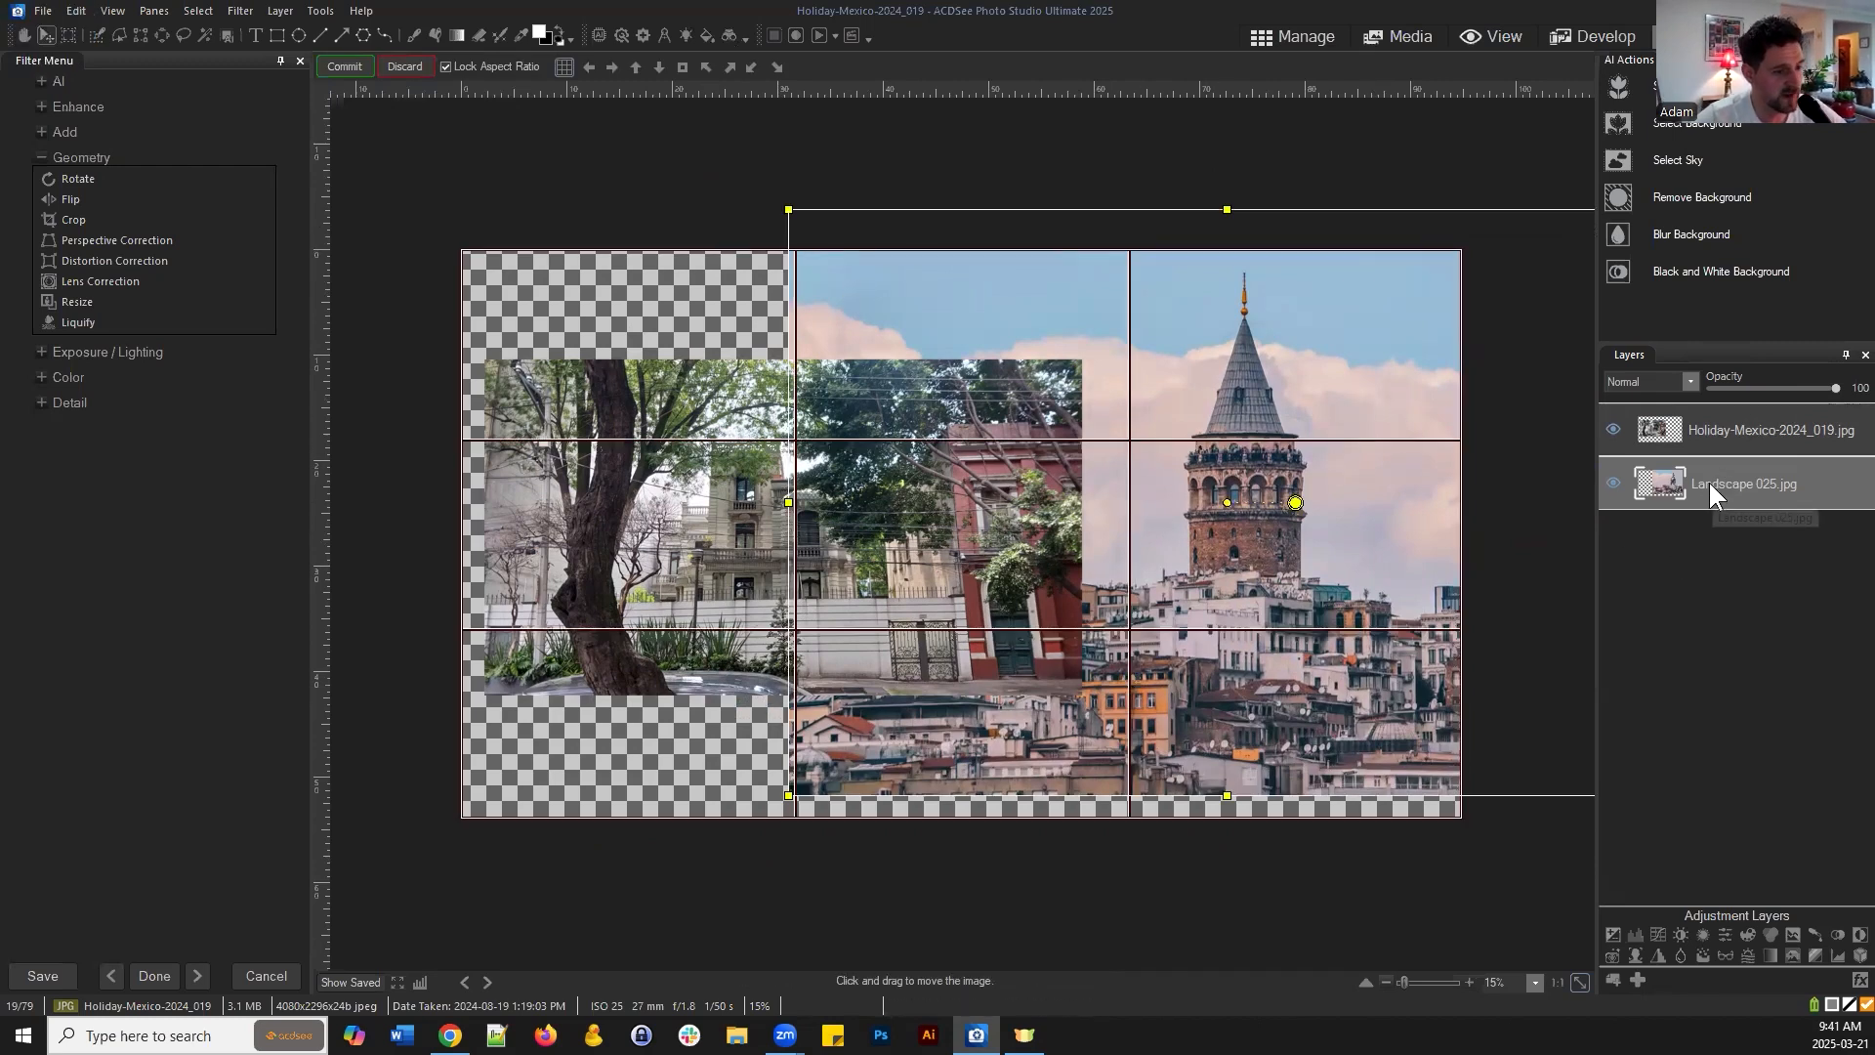
pyautogui.click(347, 67)
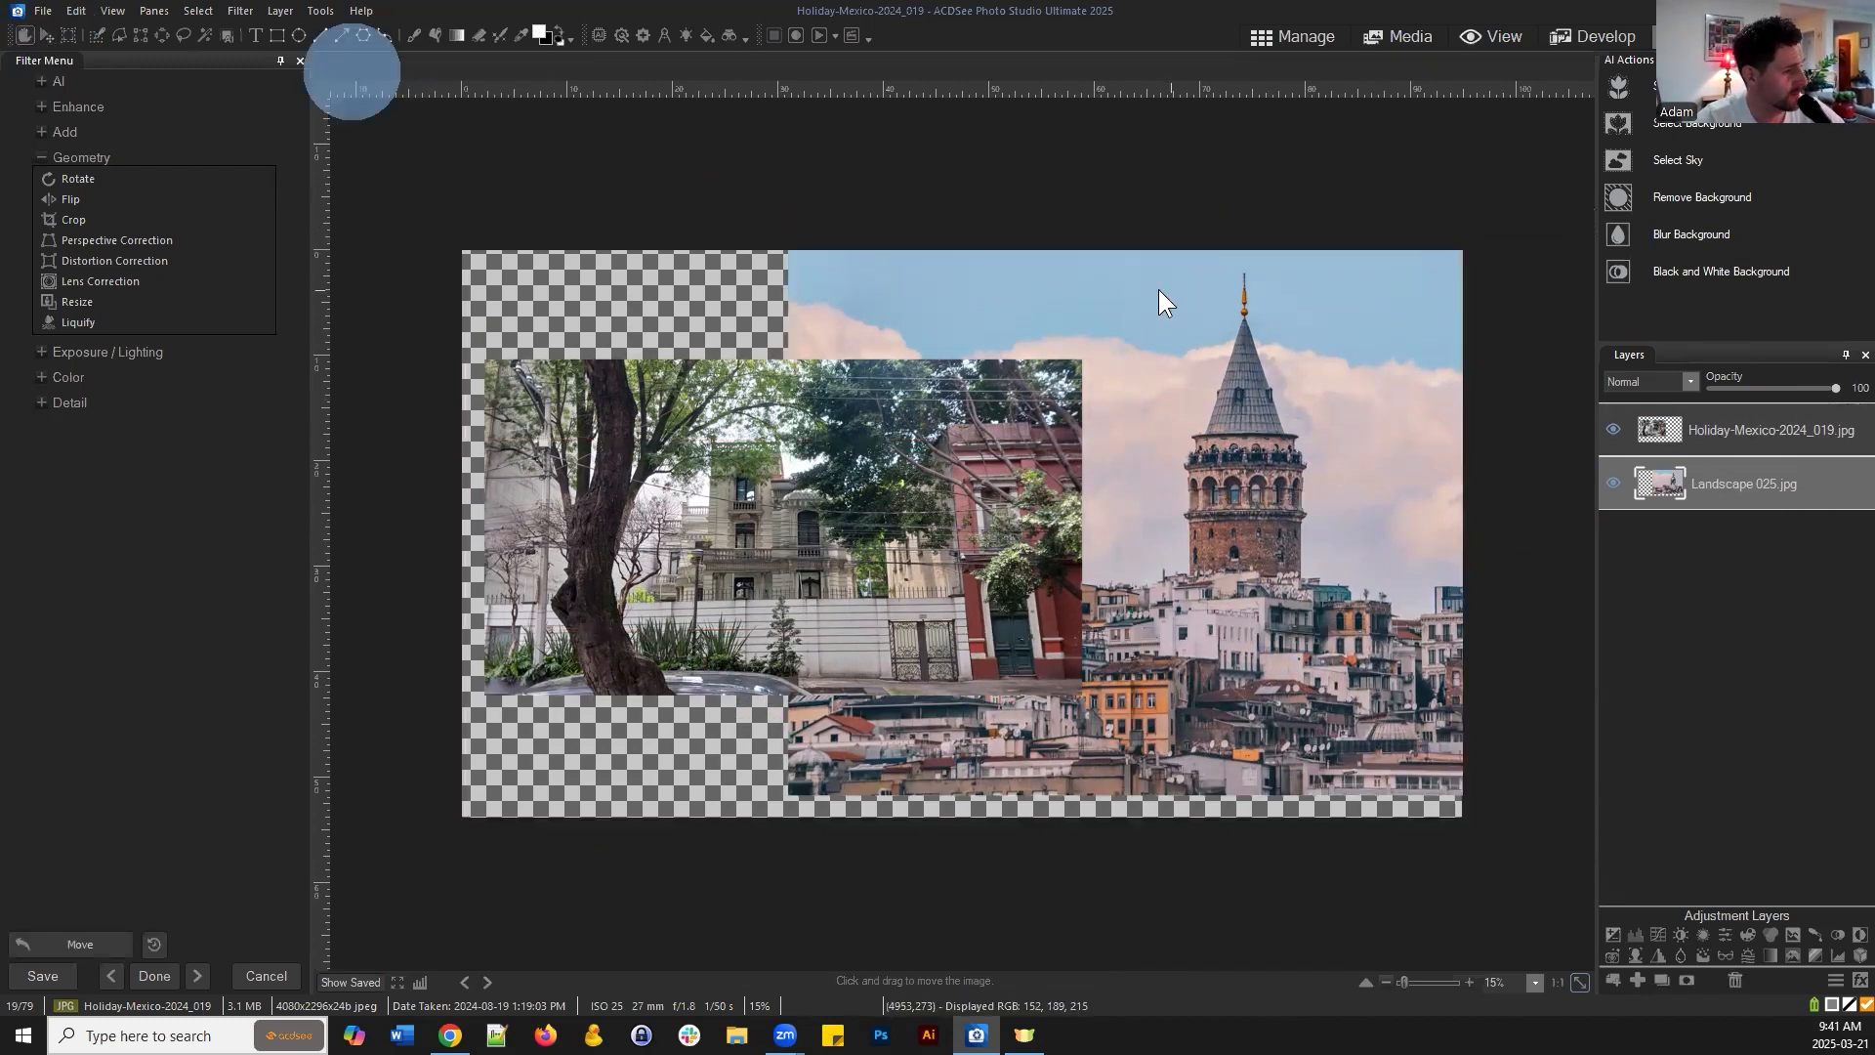
pyautogui.click(1730, 426)
pyautogui.click(1759, 479)
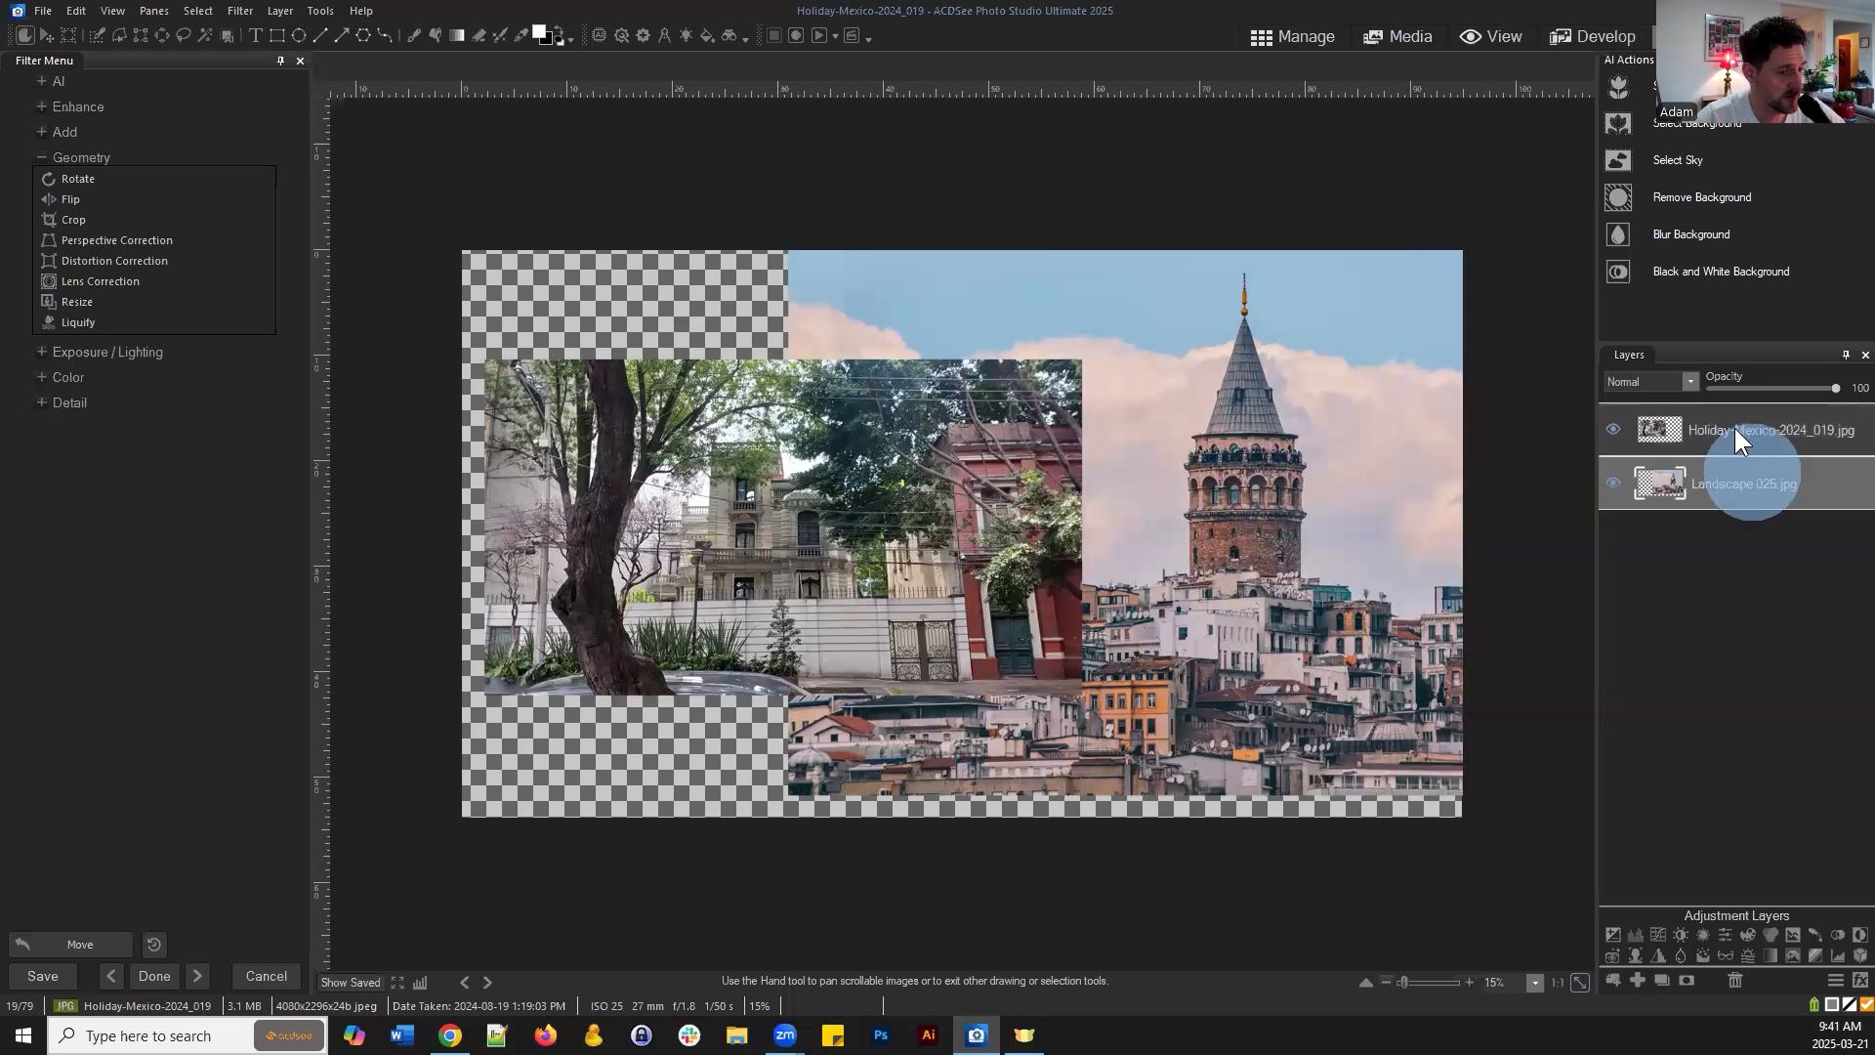
pyautogui.click(1730, 428)
pyautogui.click(1723, 493)
pyautogui.click(1754, 426)
pyautogui.click(1750, 492)
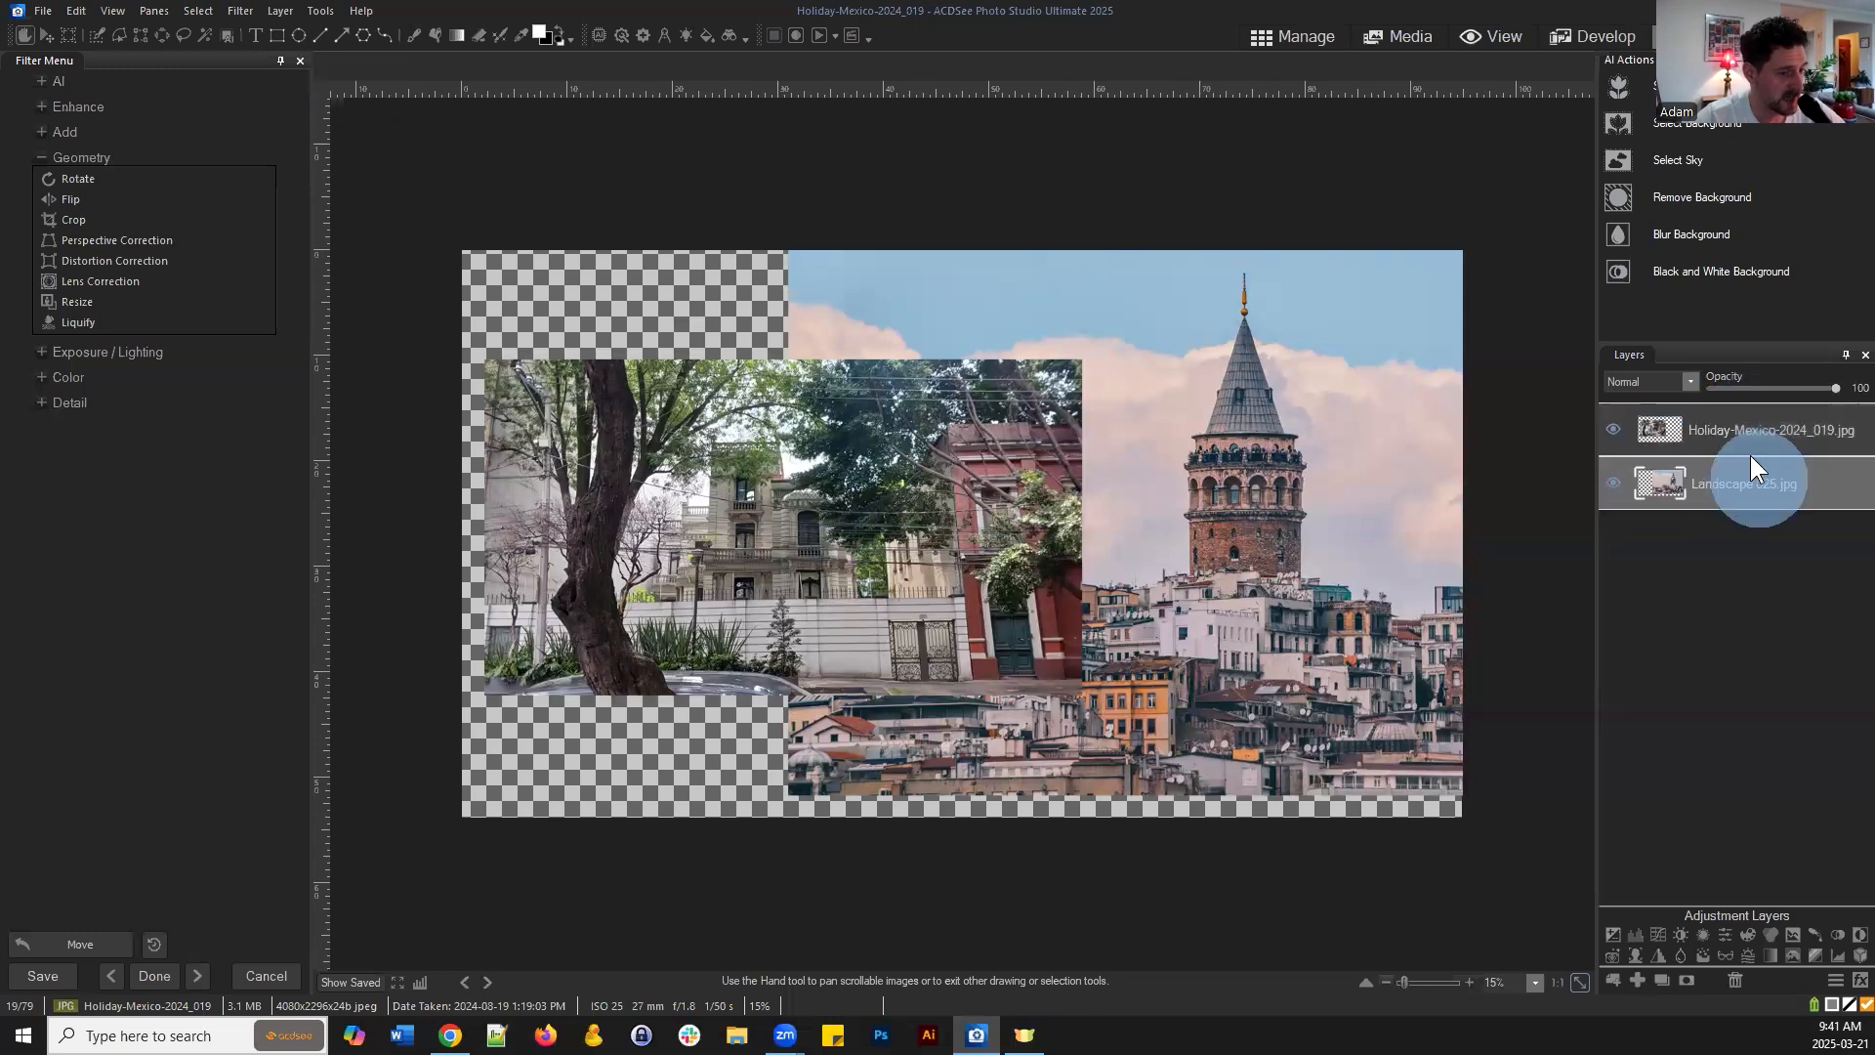
# Move the Holiday-Mexico-2024_019 layer to the canvas's lower left corner and raise the Landscape 025 layer, committing the positions
pyautogui.click(1740, 426)
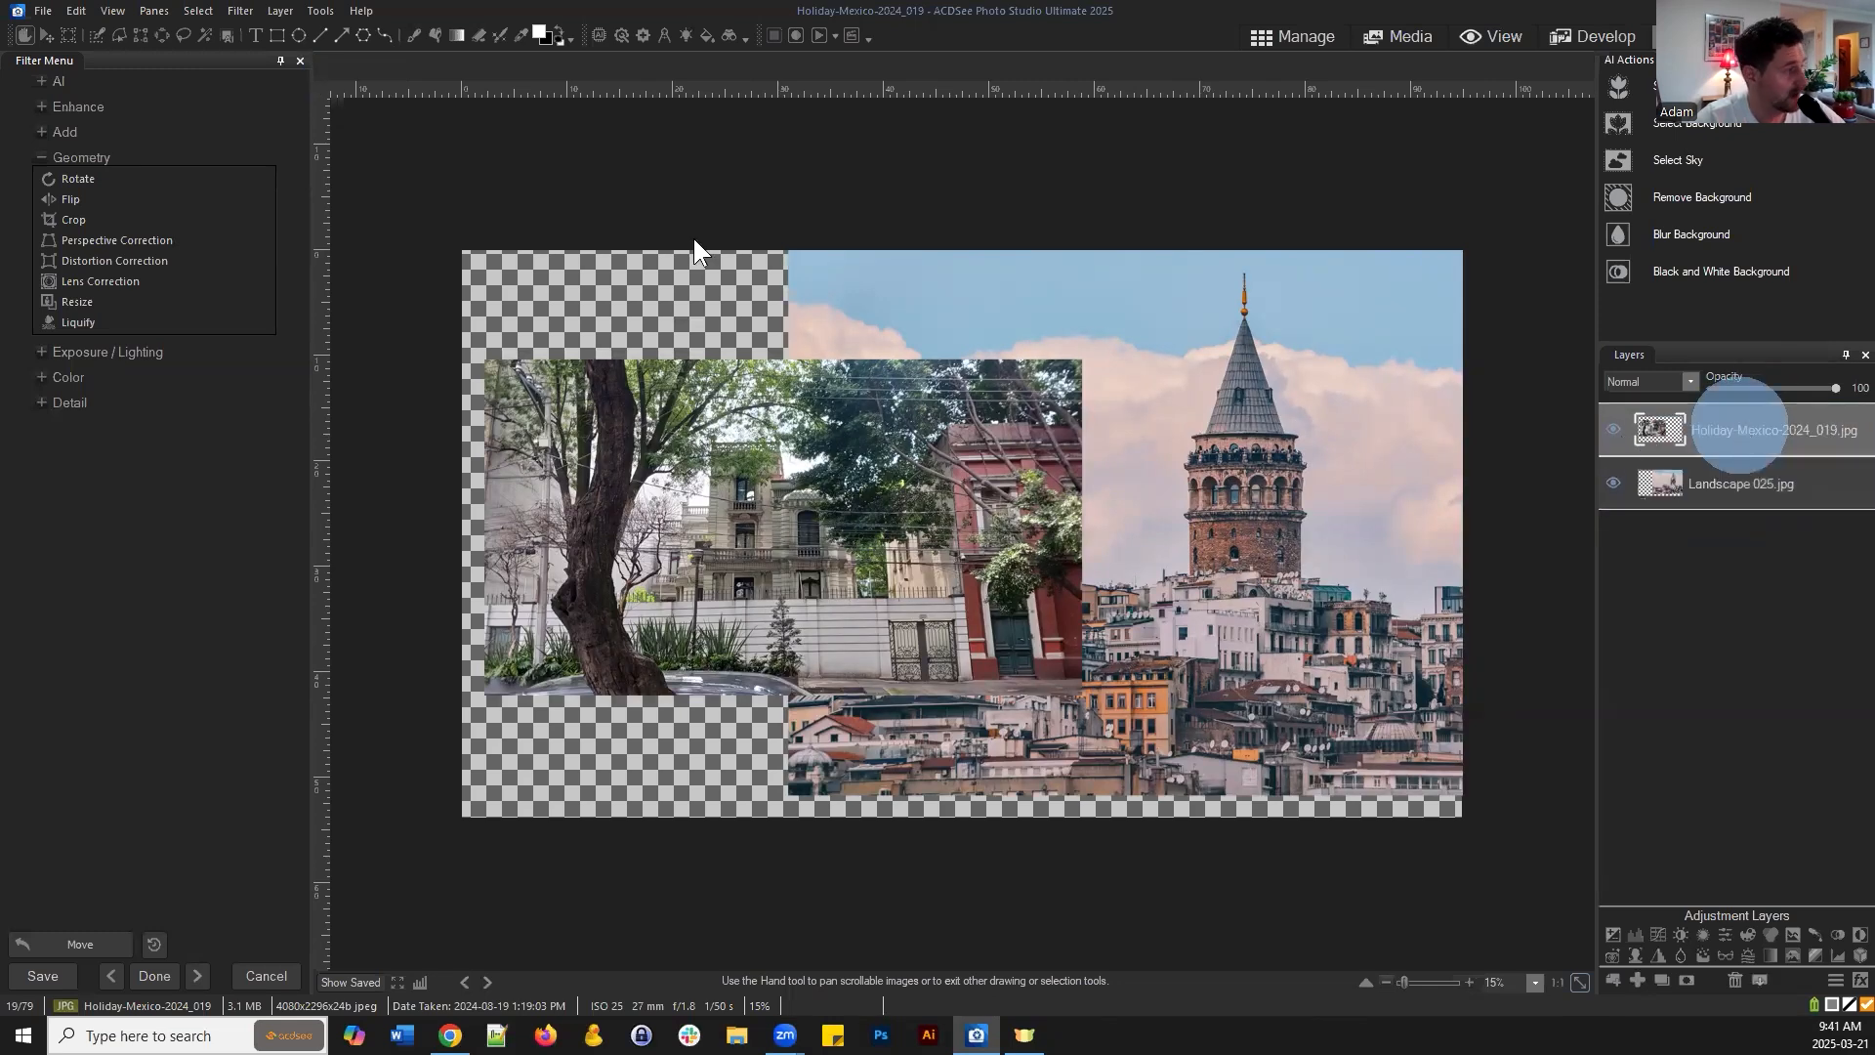
pyautogui.click(46, 35)
pyautogui.moveTo(924, 588); pyautogui.dragTo(993, 528)
pyautogui.moveTo(1001, 756); pyautogui.dragTo(997, 763)
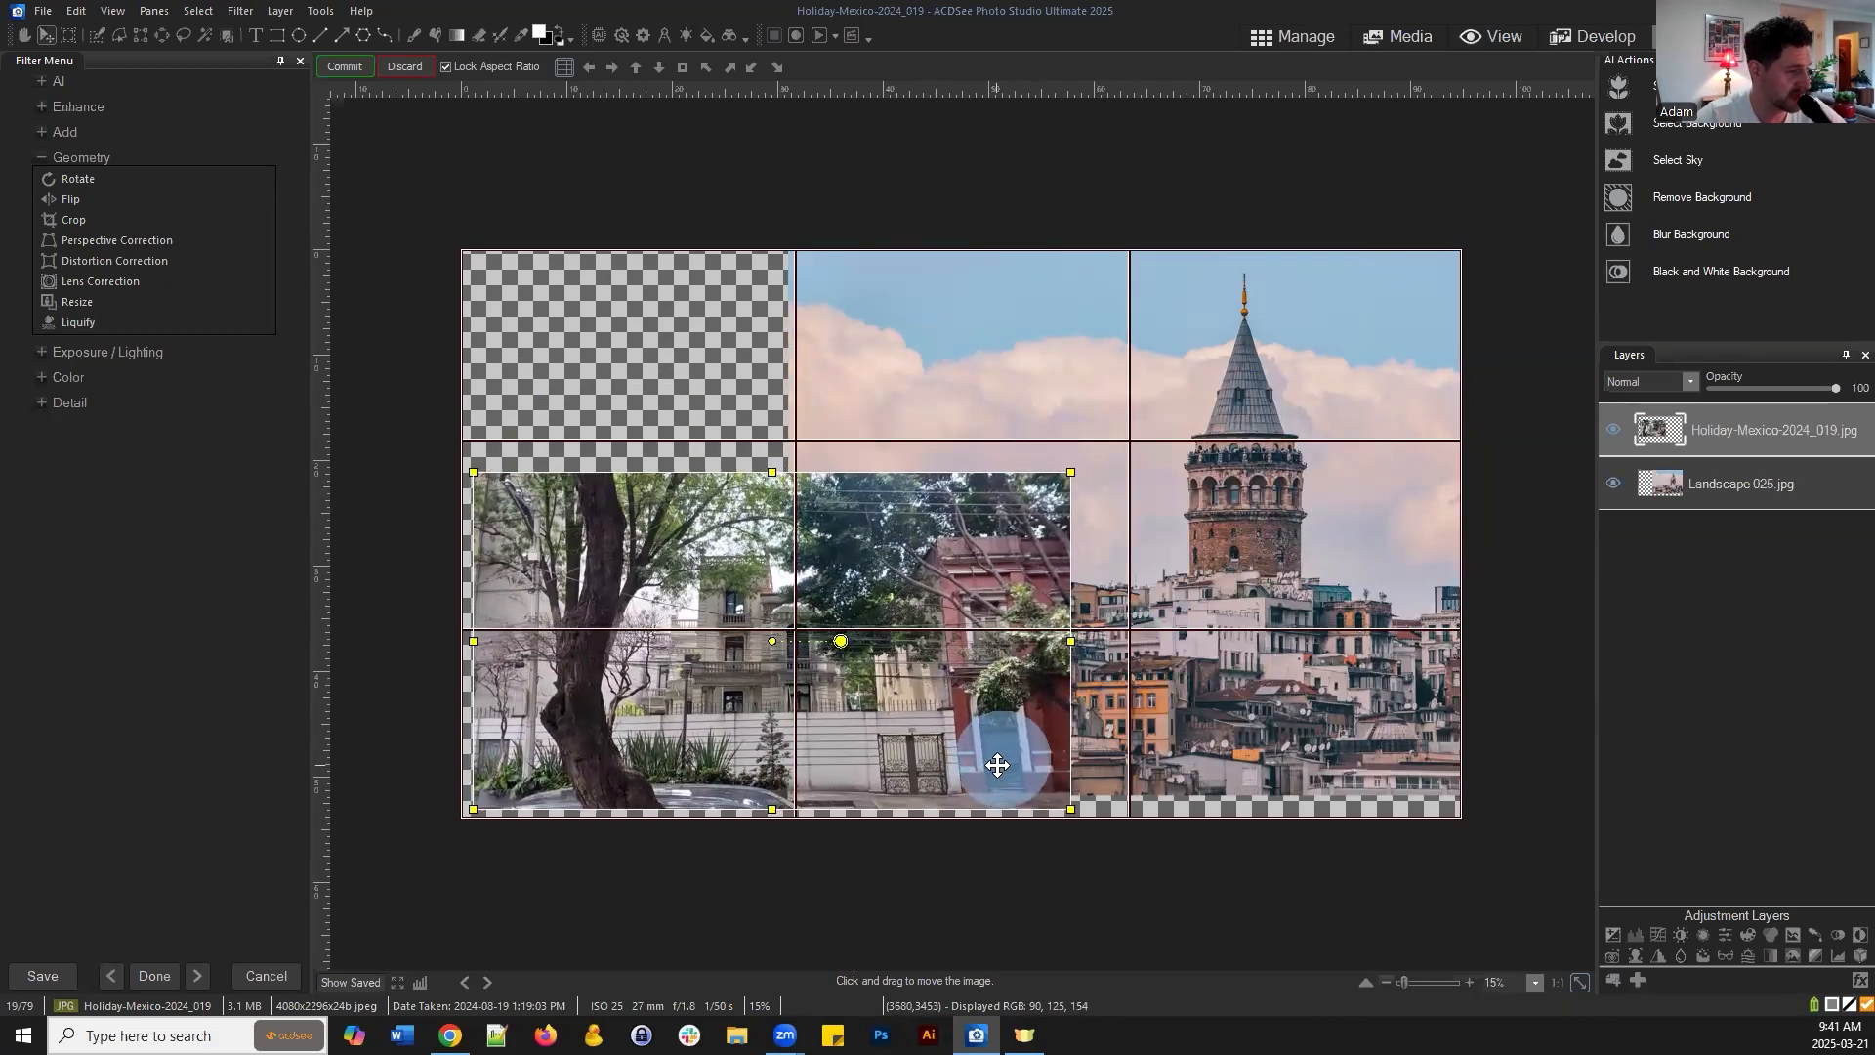
pyautogui.click(1772, 469)
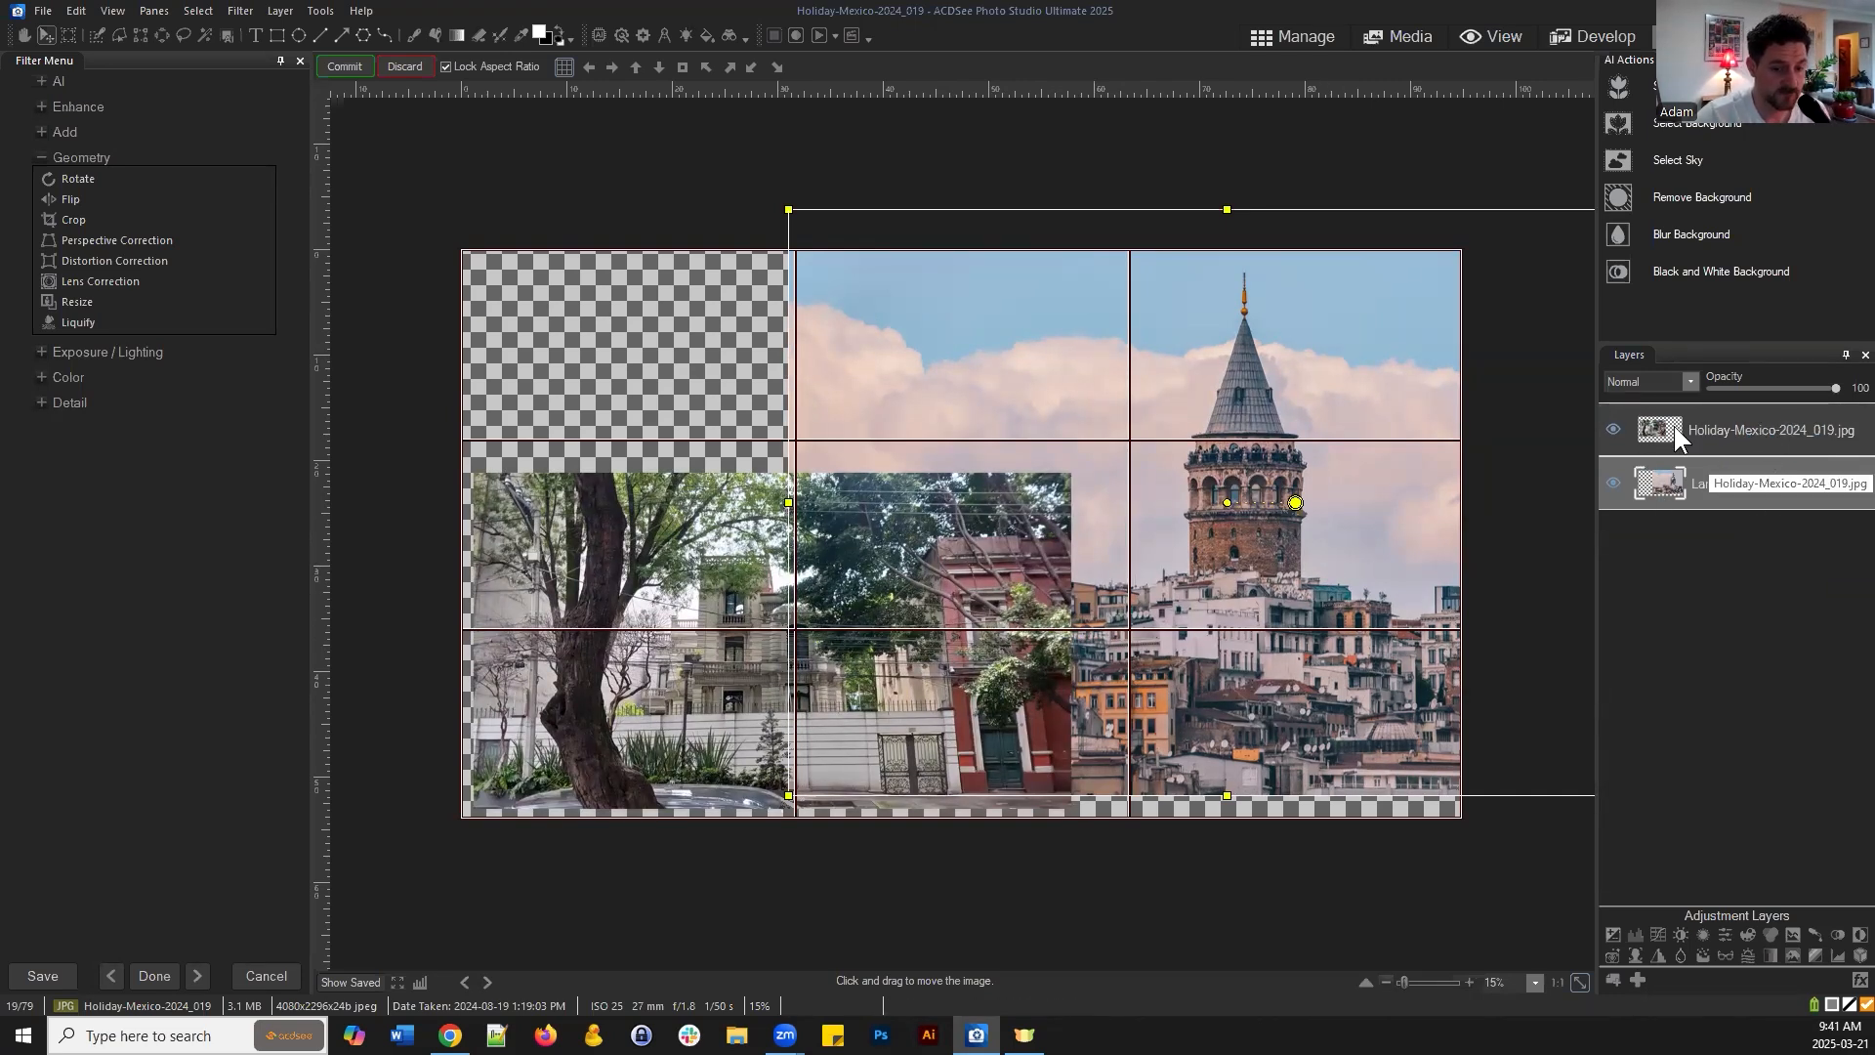
pyautogui.moveTo(1340, 354)
pyautogui.mouseDown()
pyautogui.moveTo(1155, 406)
pyautogui.moveTo(1269, 390)
pyautogui.moveTo(1272, 333)
pyautogui.moveTo(1086, 390)
pyautogui.moveTo(1006, 381)
pyautogui.moveTo(1240, 386)
pyautogui.moveTo(1314, 310)
pyautogui.moveTo(1298, 335)
pyautogui.moveTo(1353, 341)
pyautogui.moveTo(1332, 327)
pyautogui.mouseUp()
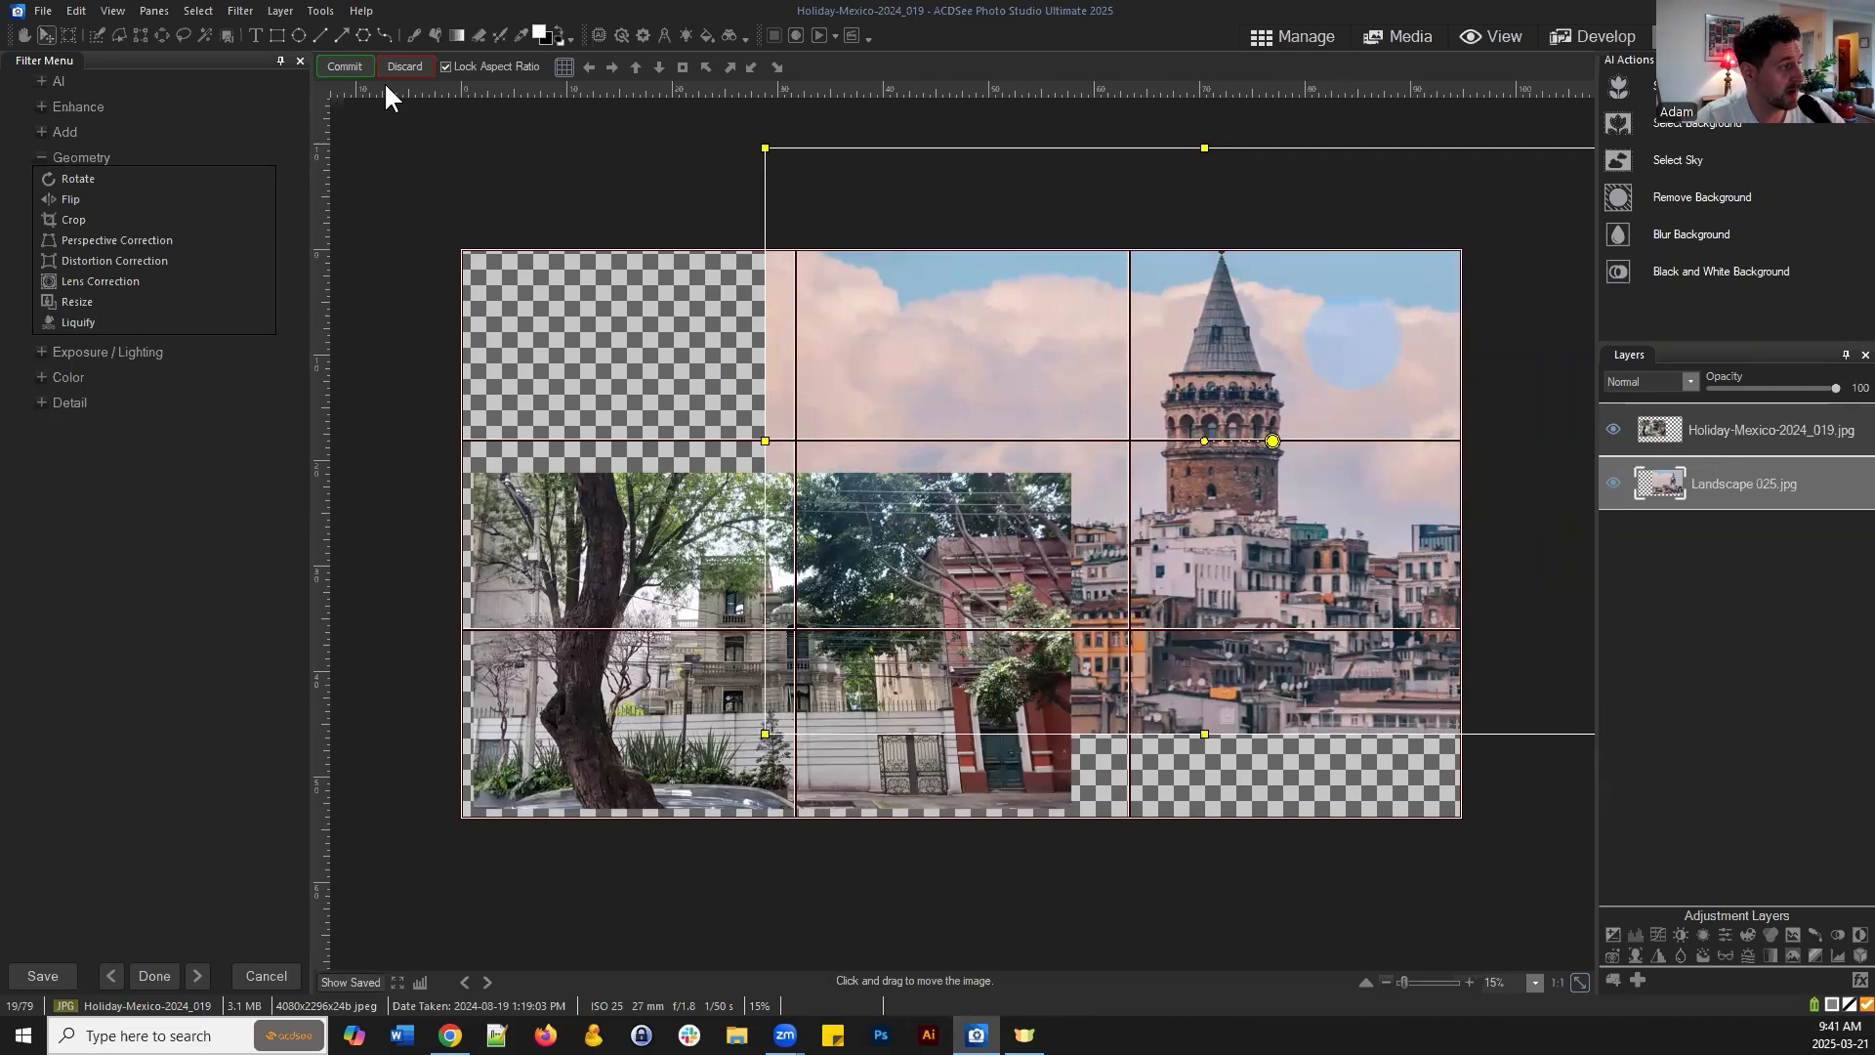
pyautogui.click(330, 66)
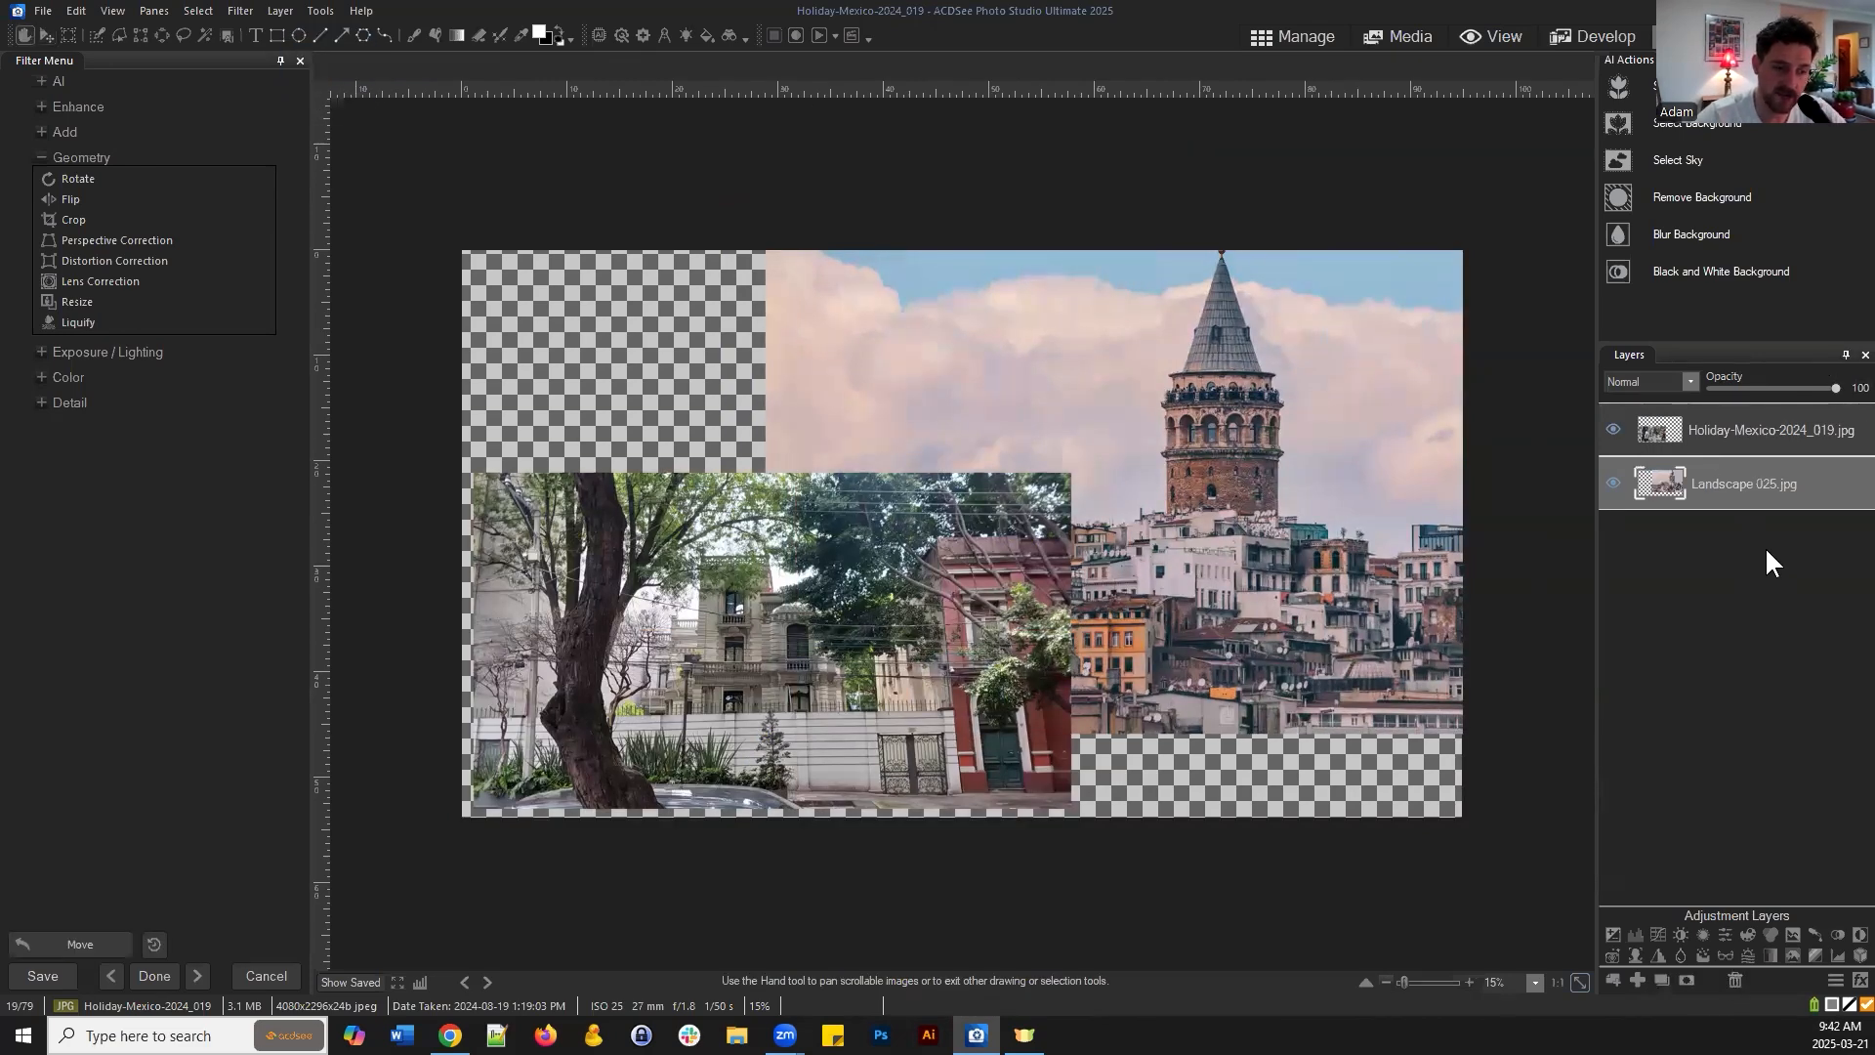
# Shrink the canvas from its upper right corner to about 87.1 × 49.1 inches and commit
pyautogui.click(69, 34)
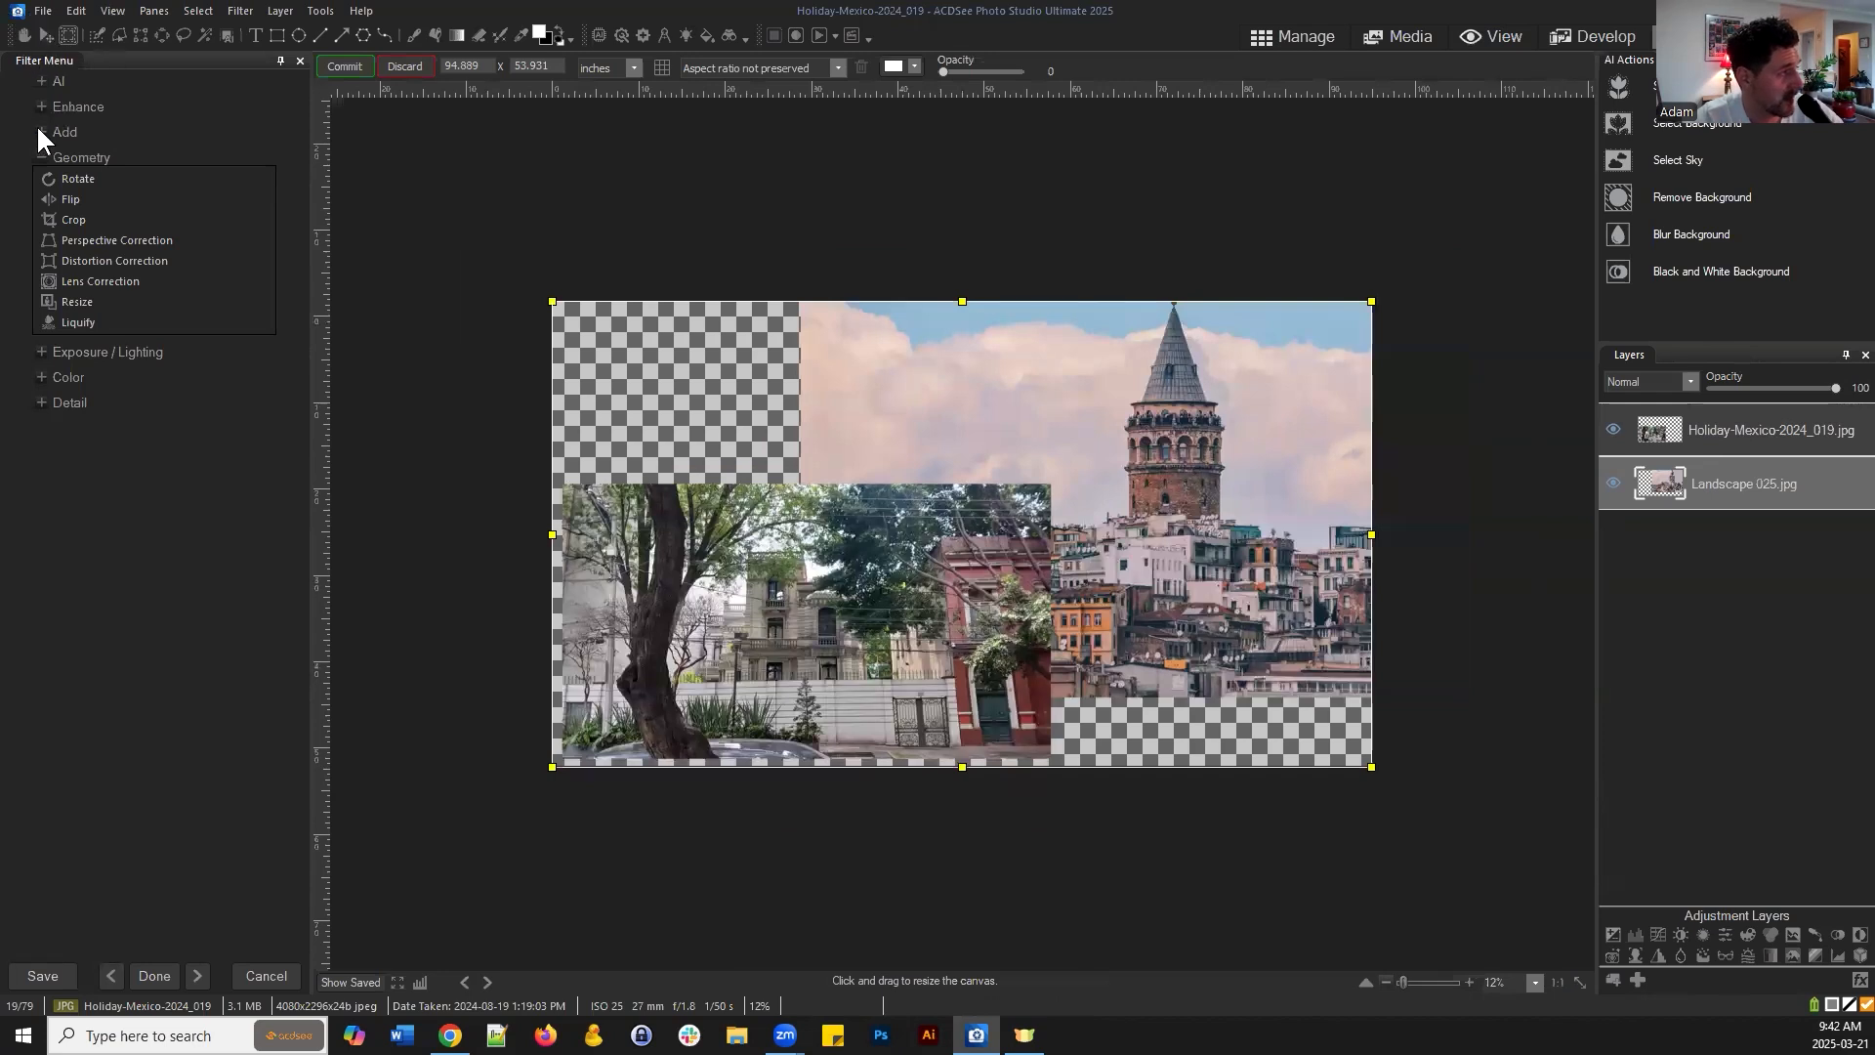
pyautogui.moveTo(1371, 302); pyautogui.dragTo(1305, 343)
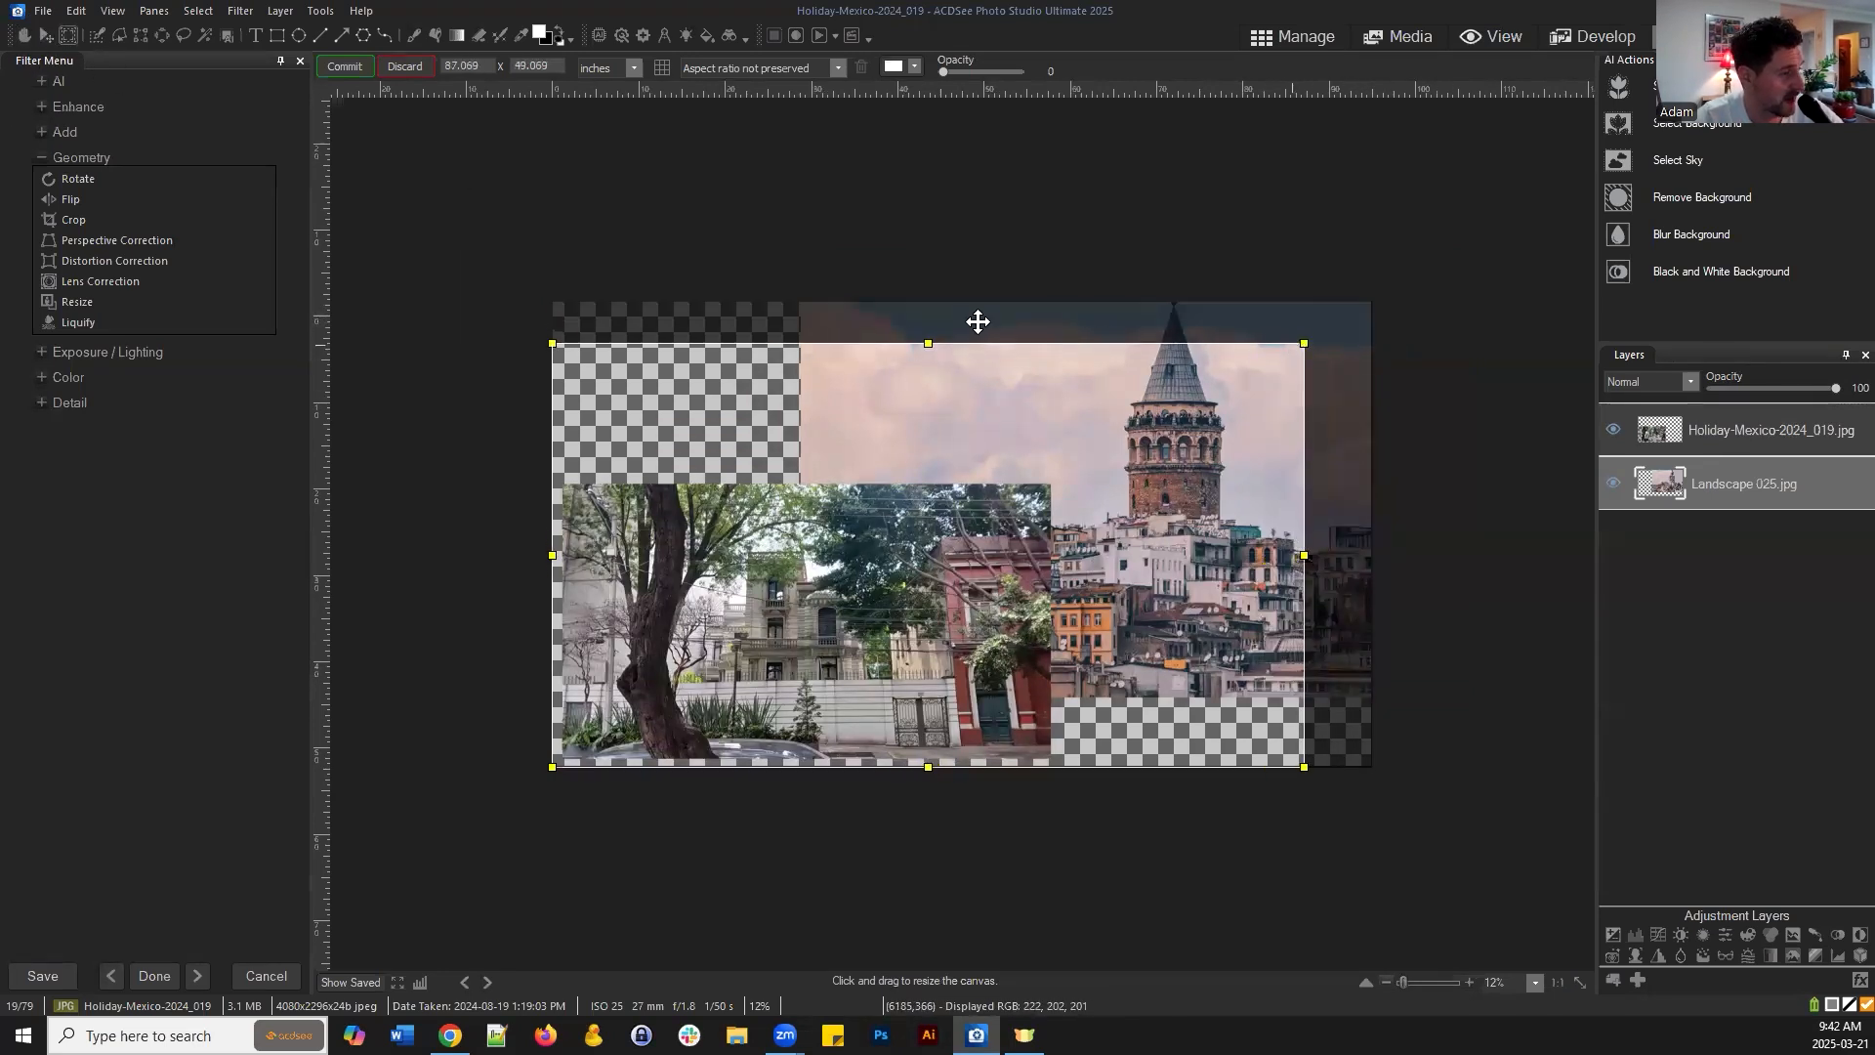
pyautogui.click(339, 64)
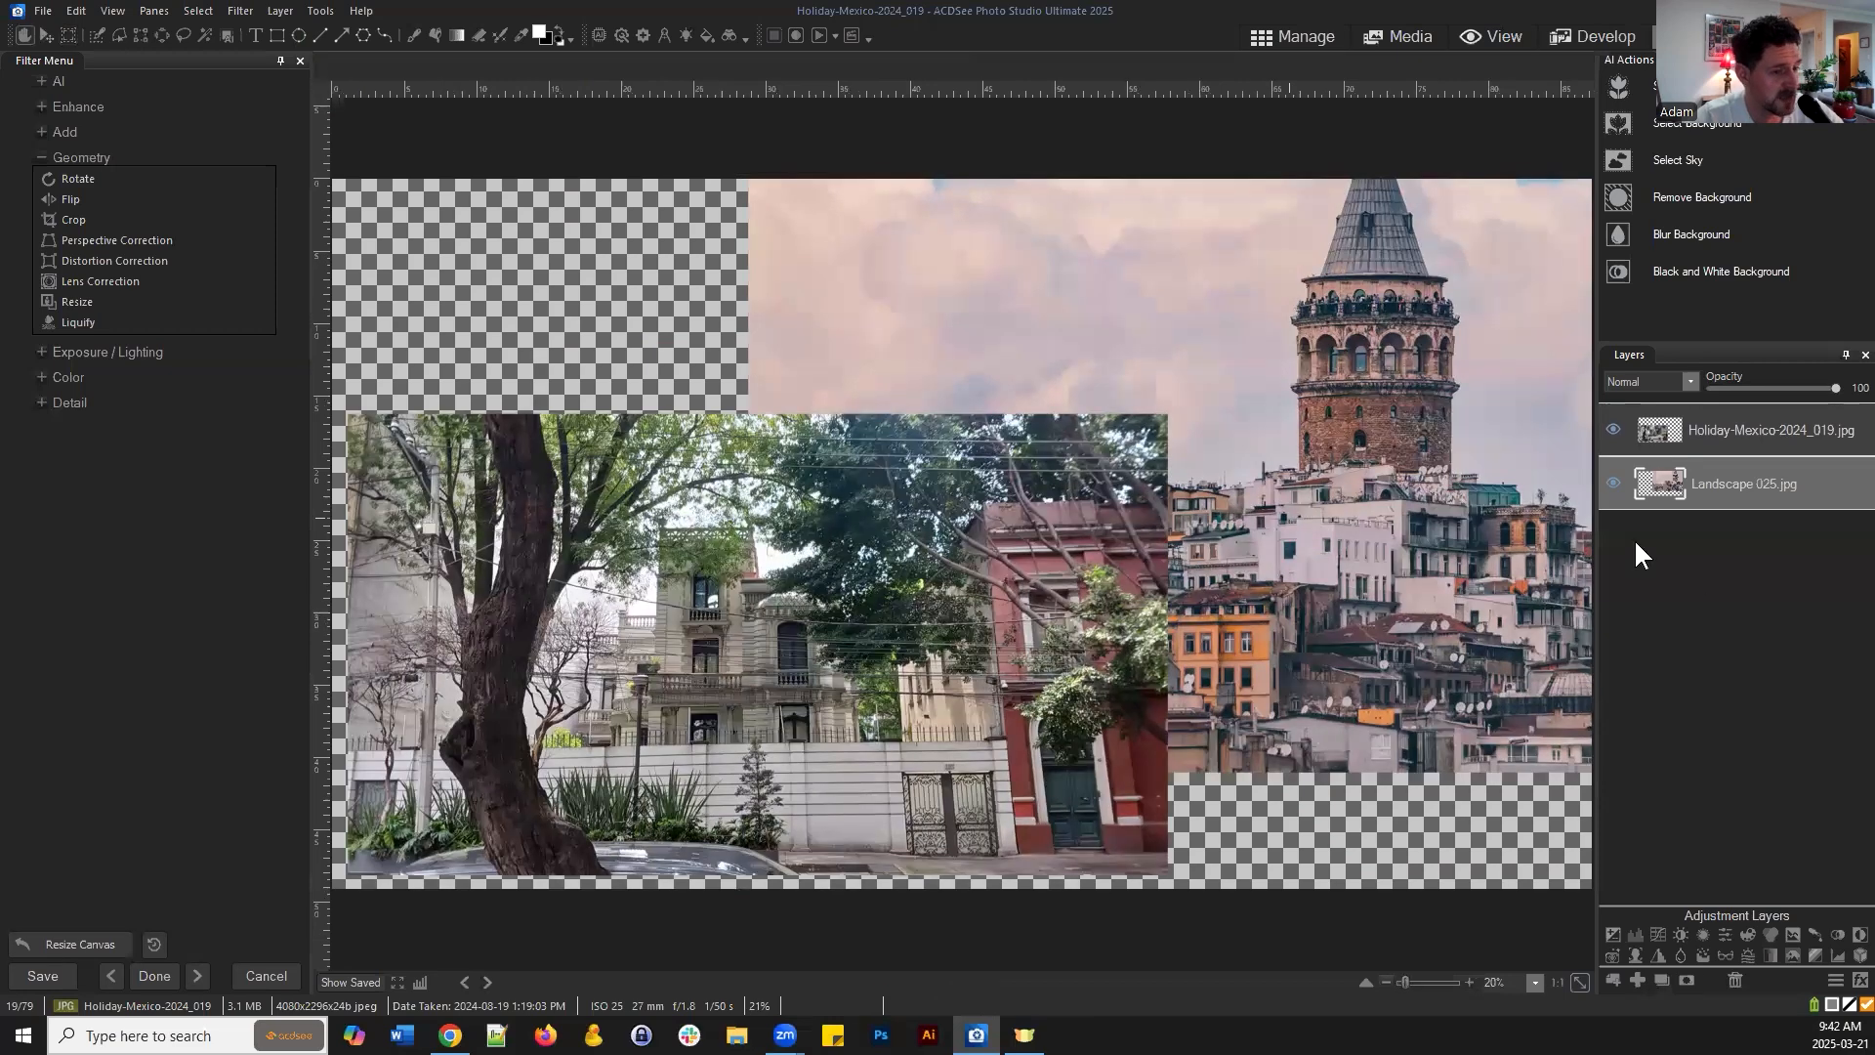
# Move the Landscape 025 layer slightly down and left from the canvas's upper right corner, and commit the move
pyautogui.click(46, 33)
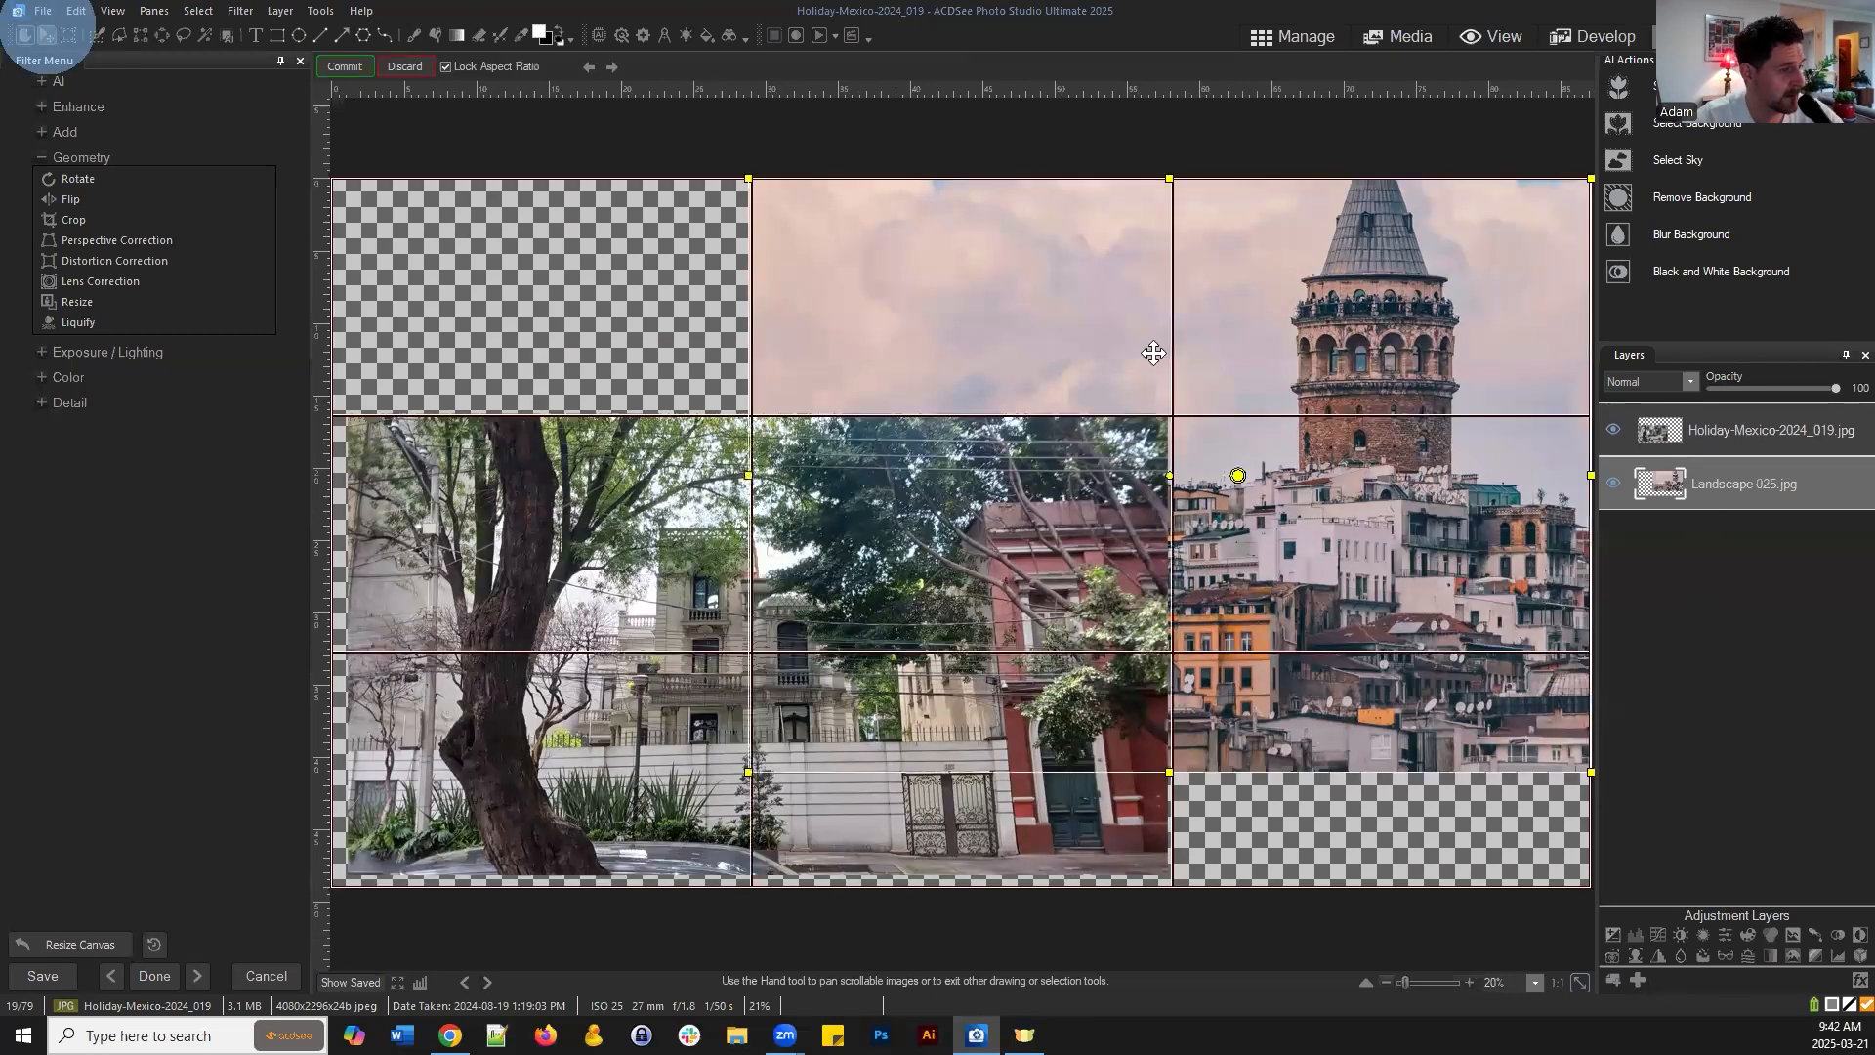
pyautogui.moveTo(1421, 345); pyautogui.dragTo(1226, 388)
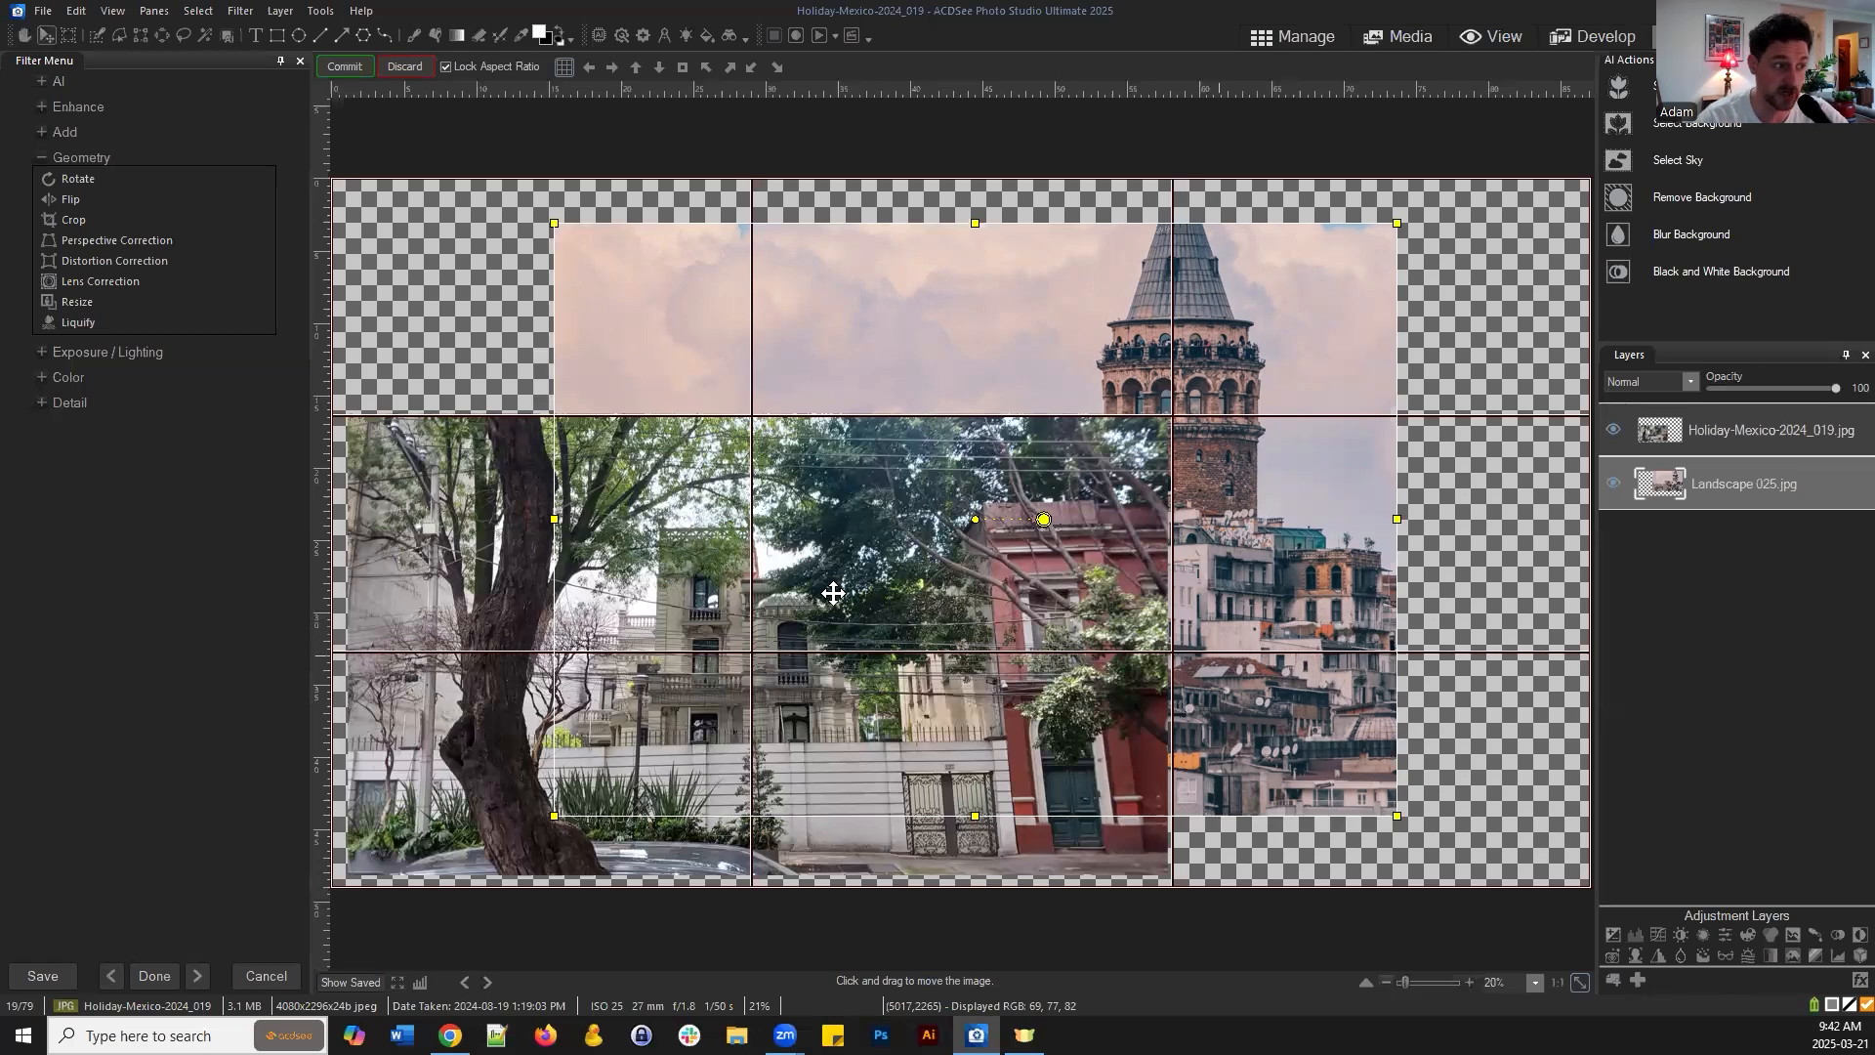
pyautogui.moveTo(966, 353); pyautogui.dragTo(971, 352)
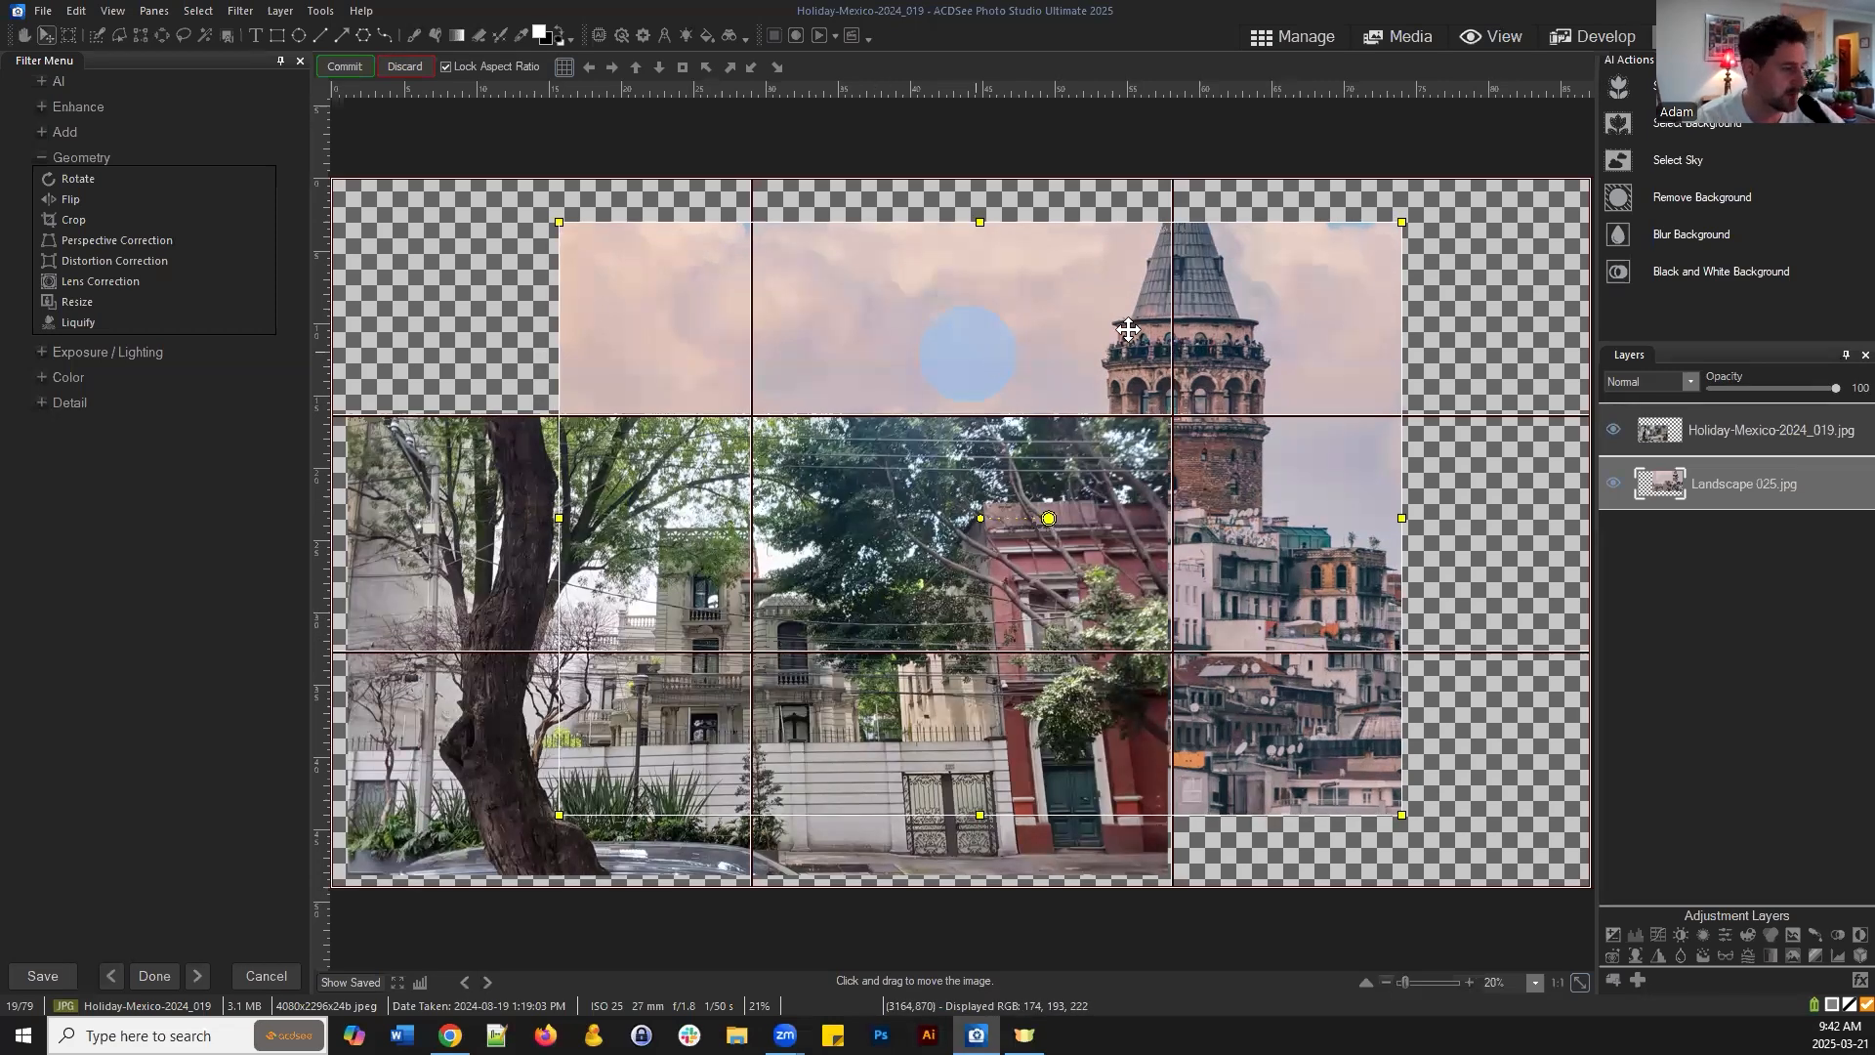
pyautogui.click(344, 65)
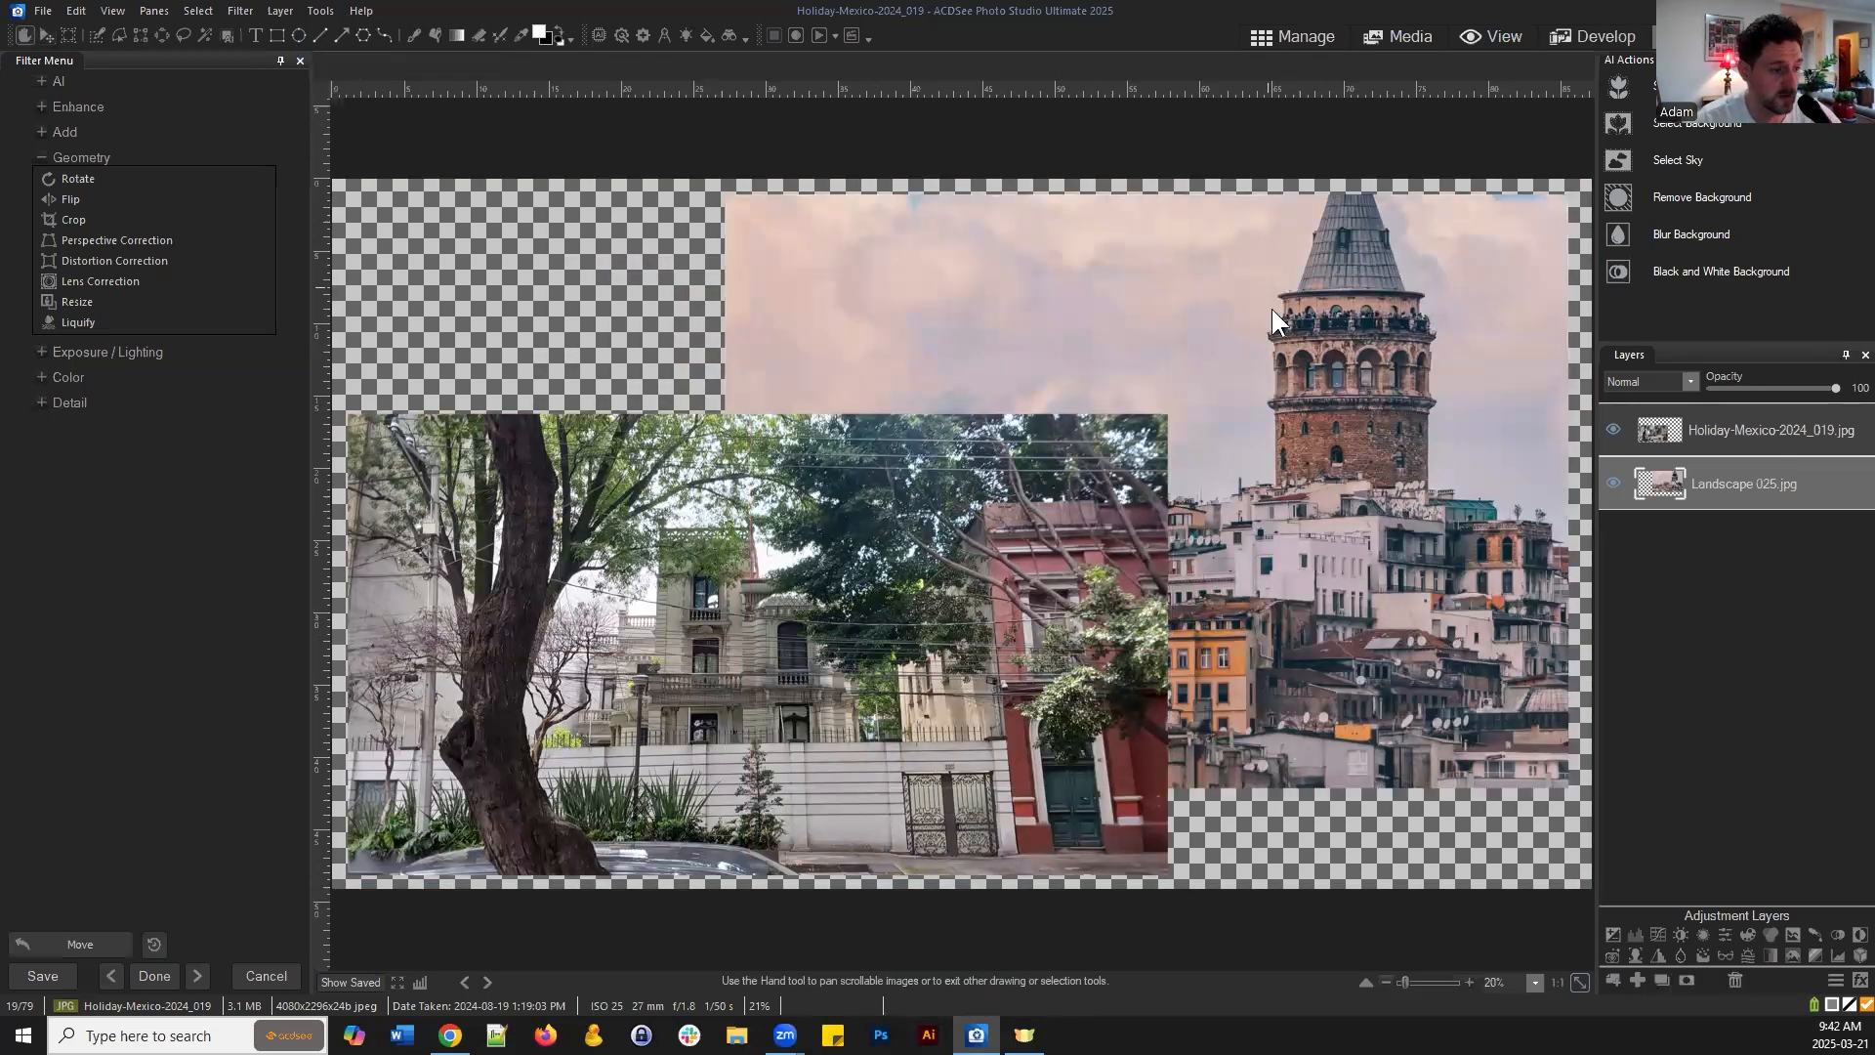
pyautogui.scroll(-1, 1349, 314)
pyautogui.scroll(-2, 1333, 337)
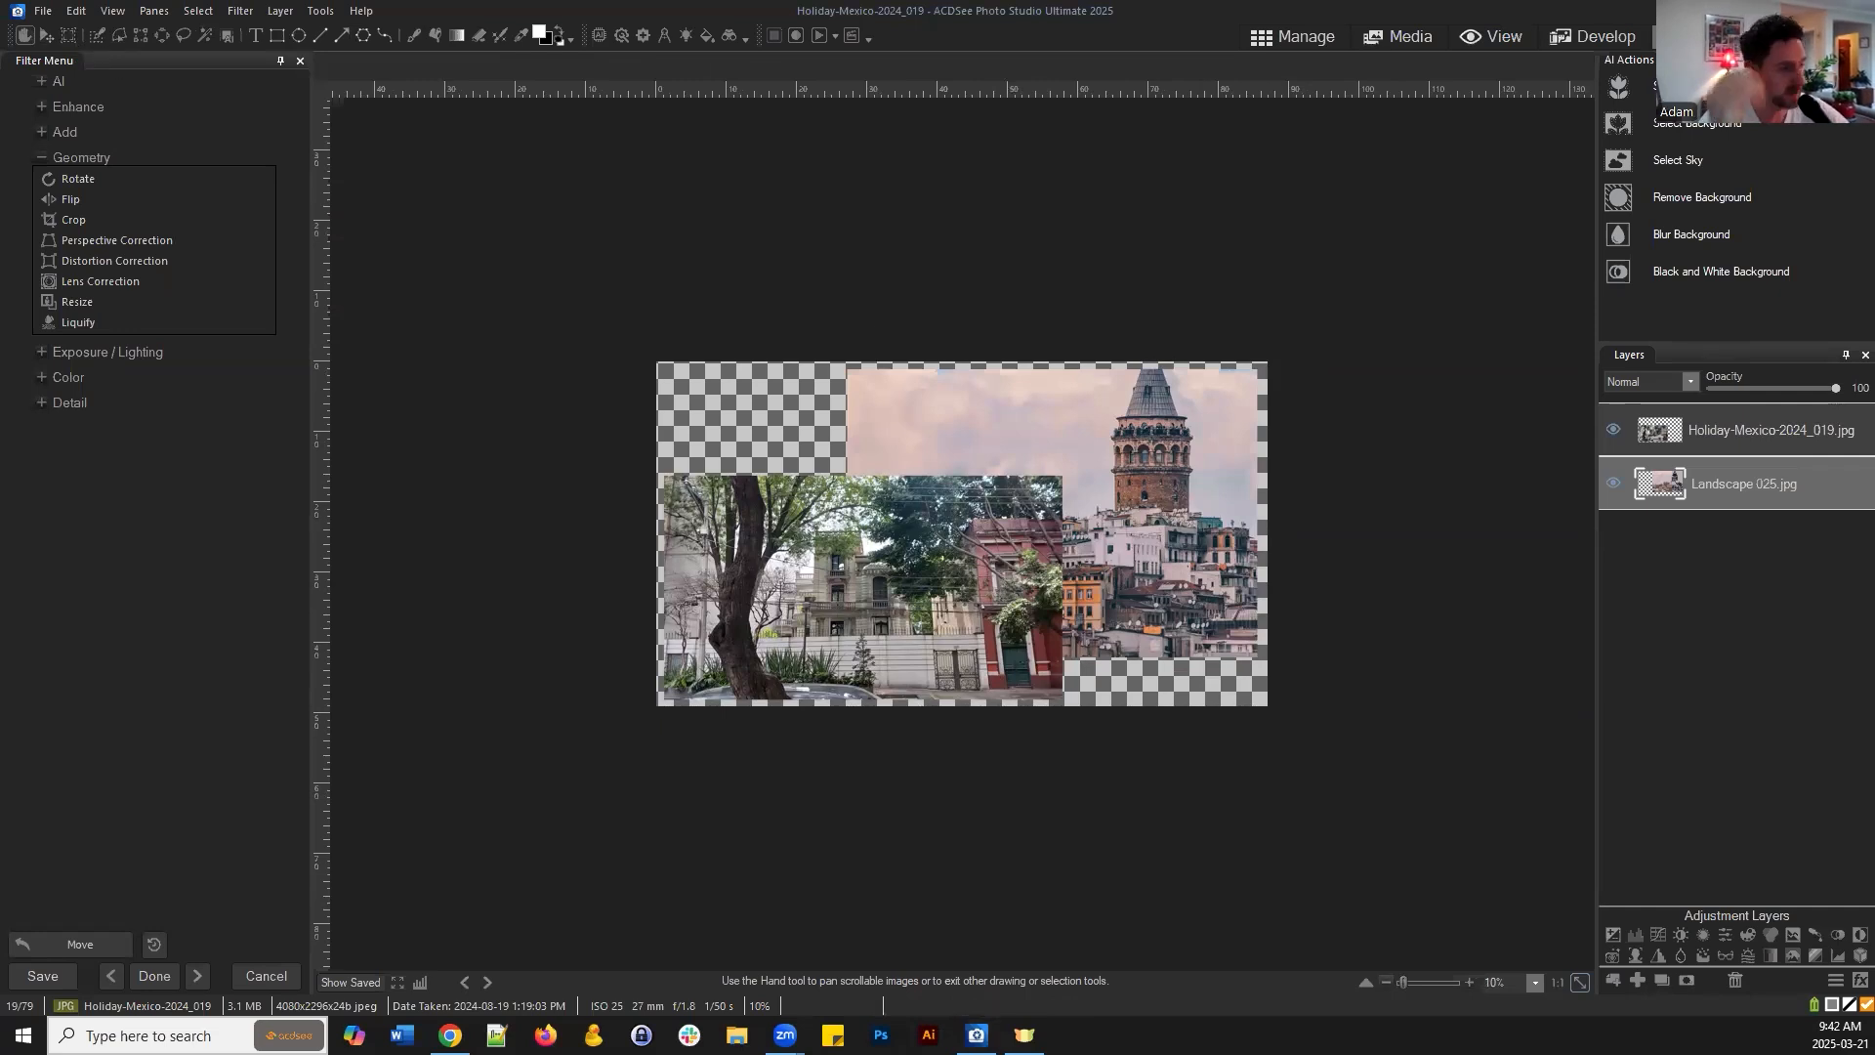
pyautogui.click(86, 302)
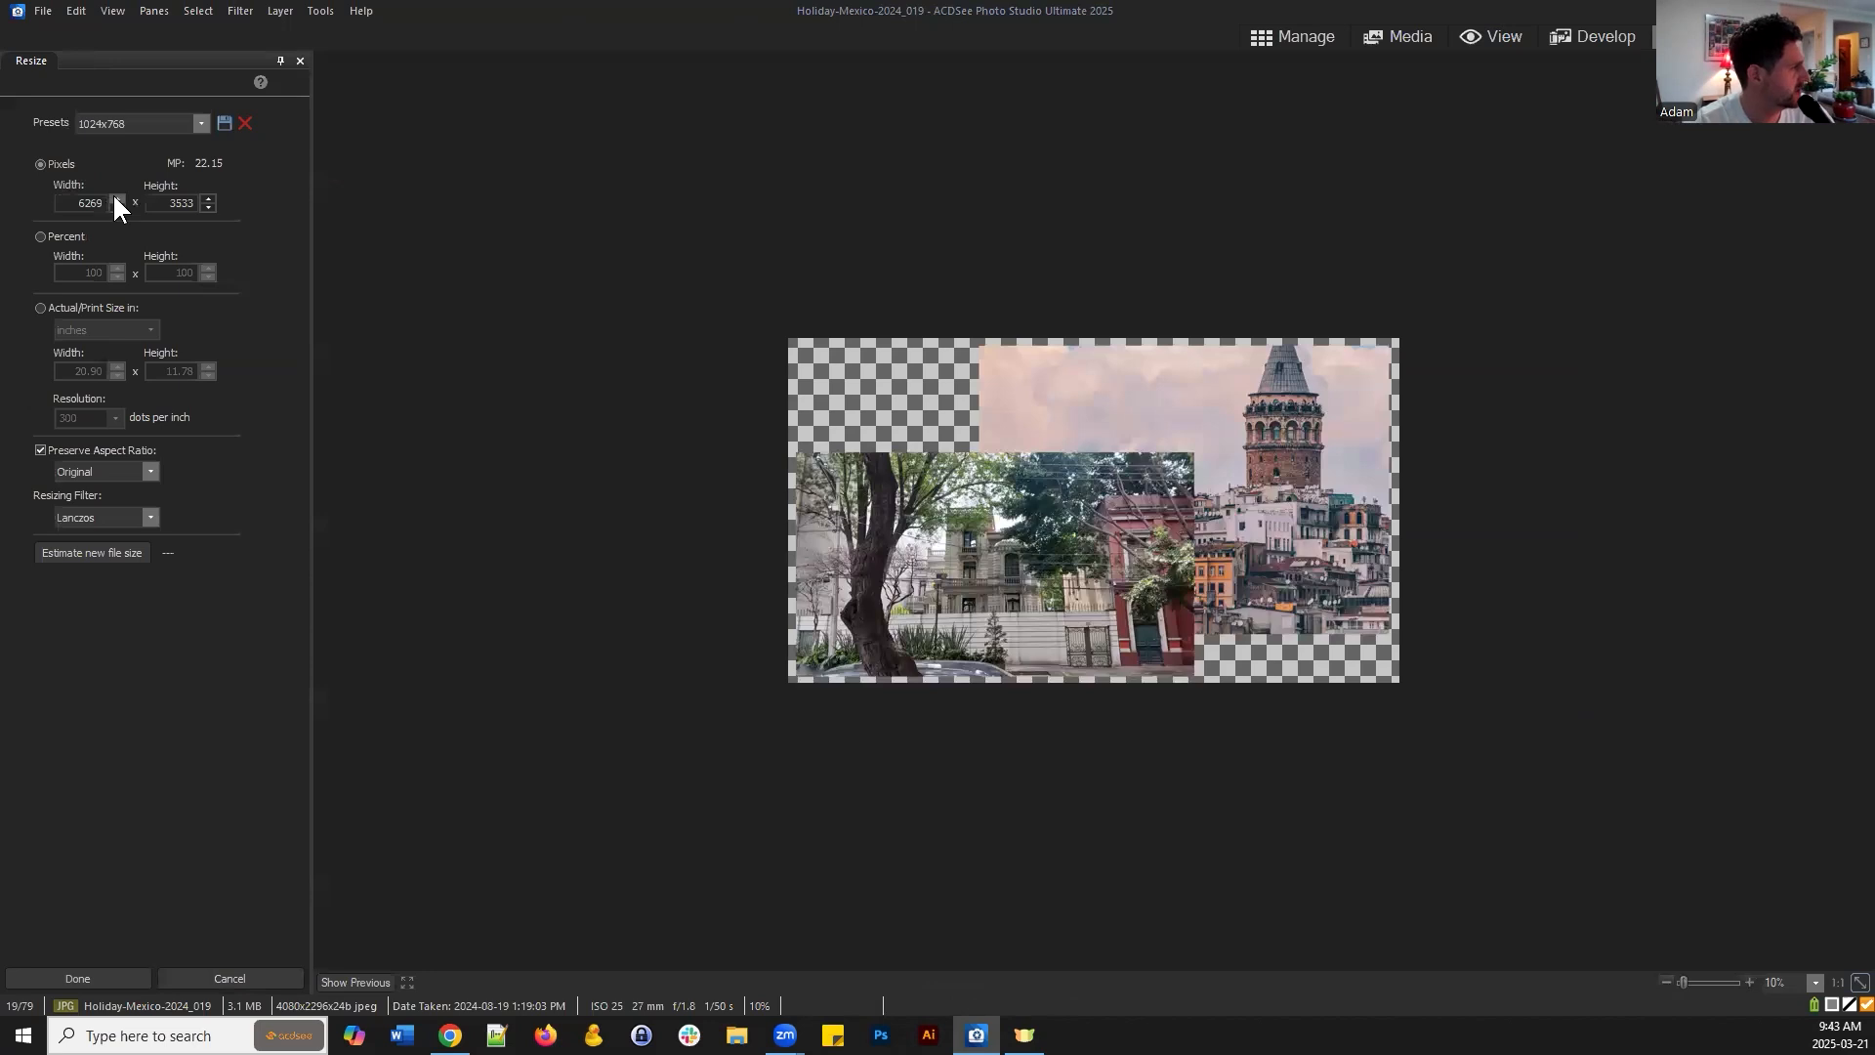
pyautogui.click(223, 977)
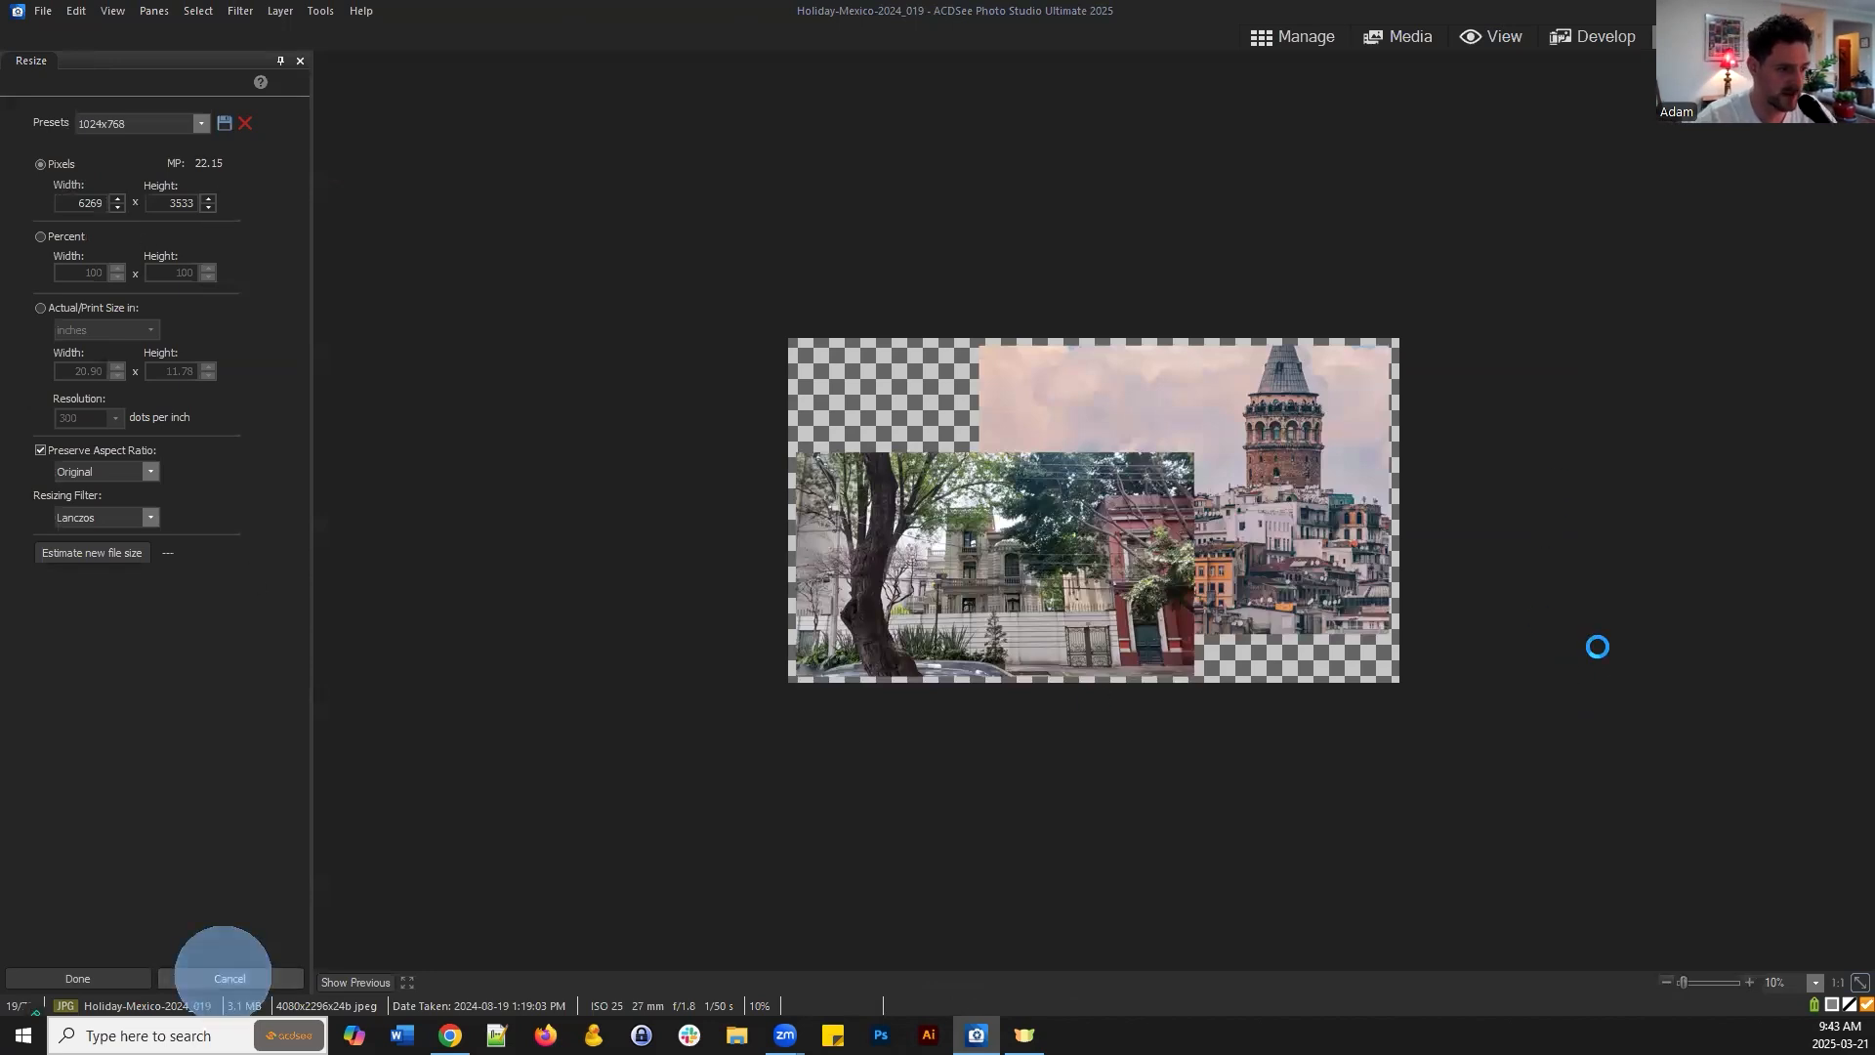
pyautogui.click(1770, 503)
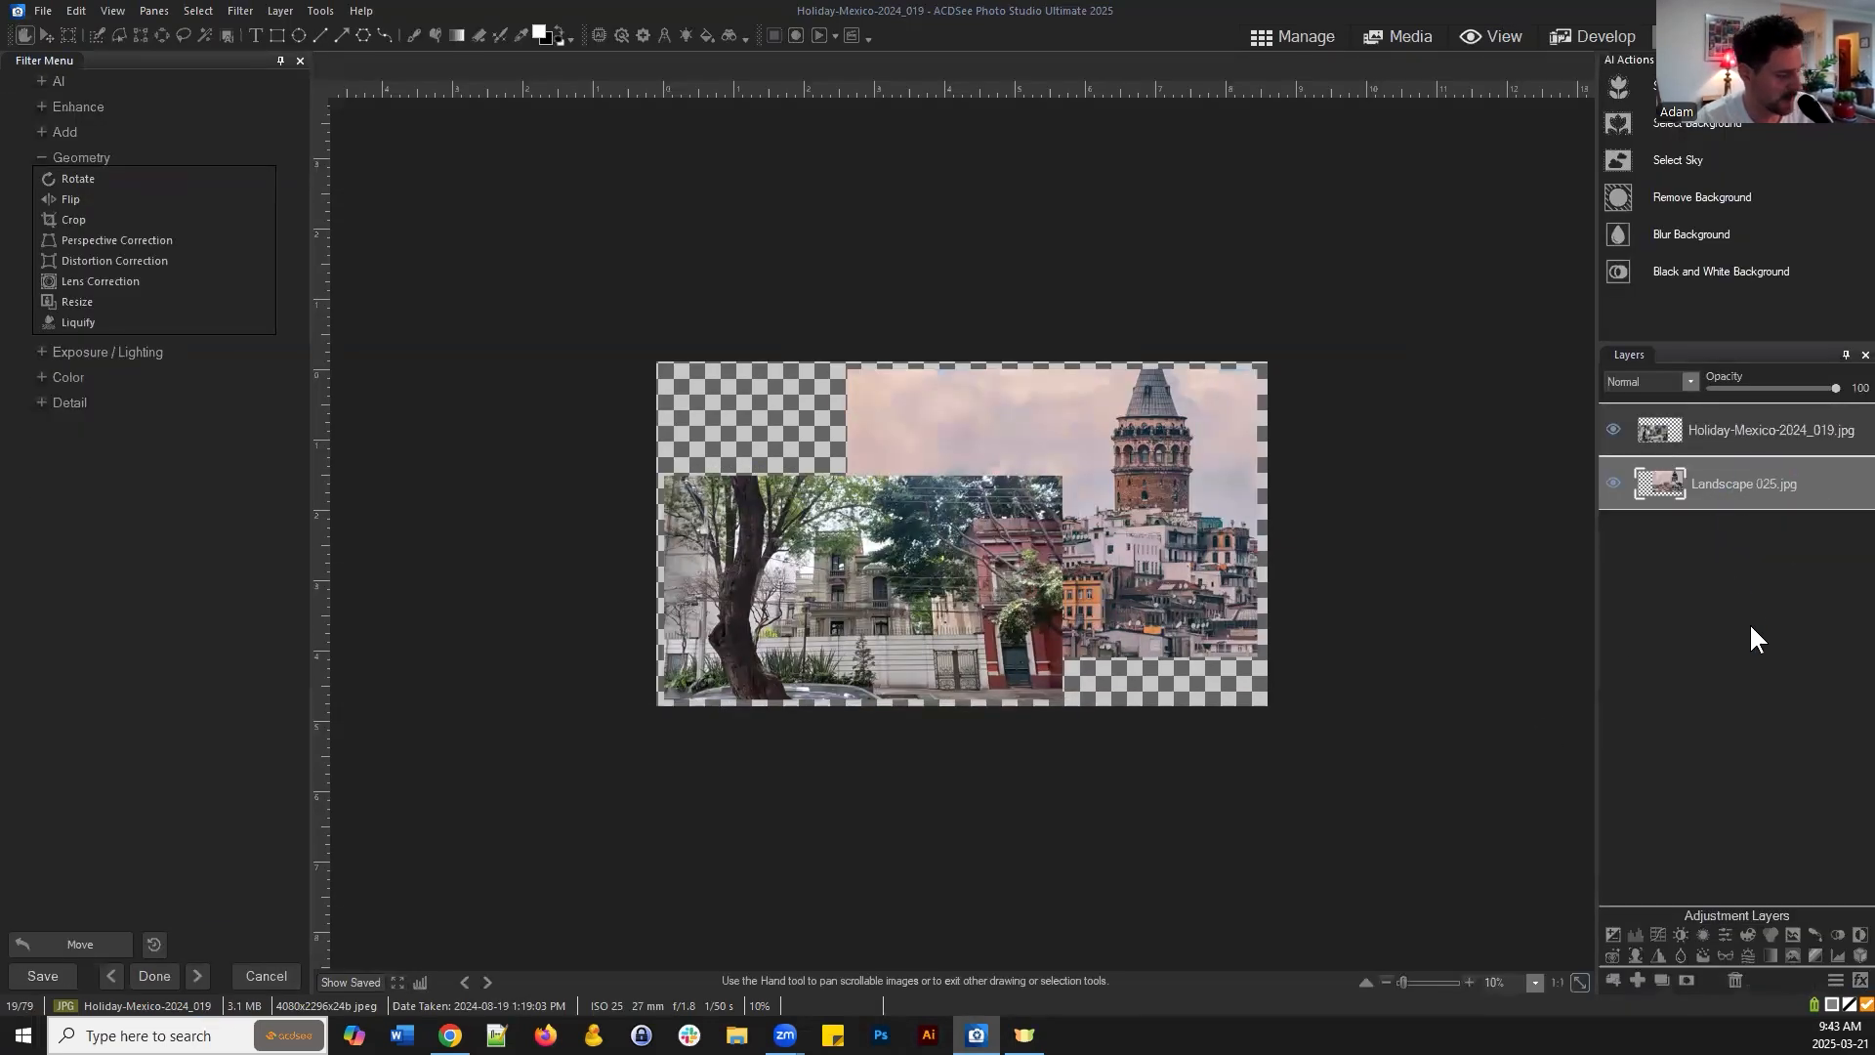
# Undo the layer moves, layer reordering, added Landscape 025 layer and canvas resizing, back to the original single-layer photo
pyautogui.hotkey('ctrl', 'z')
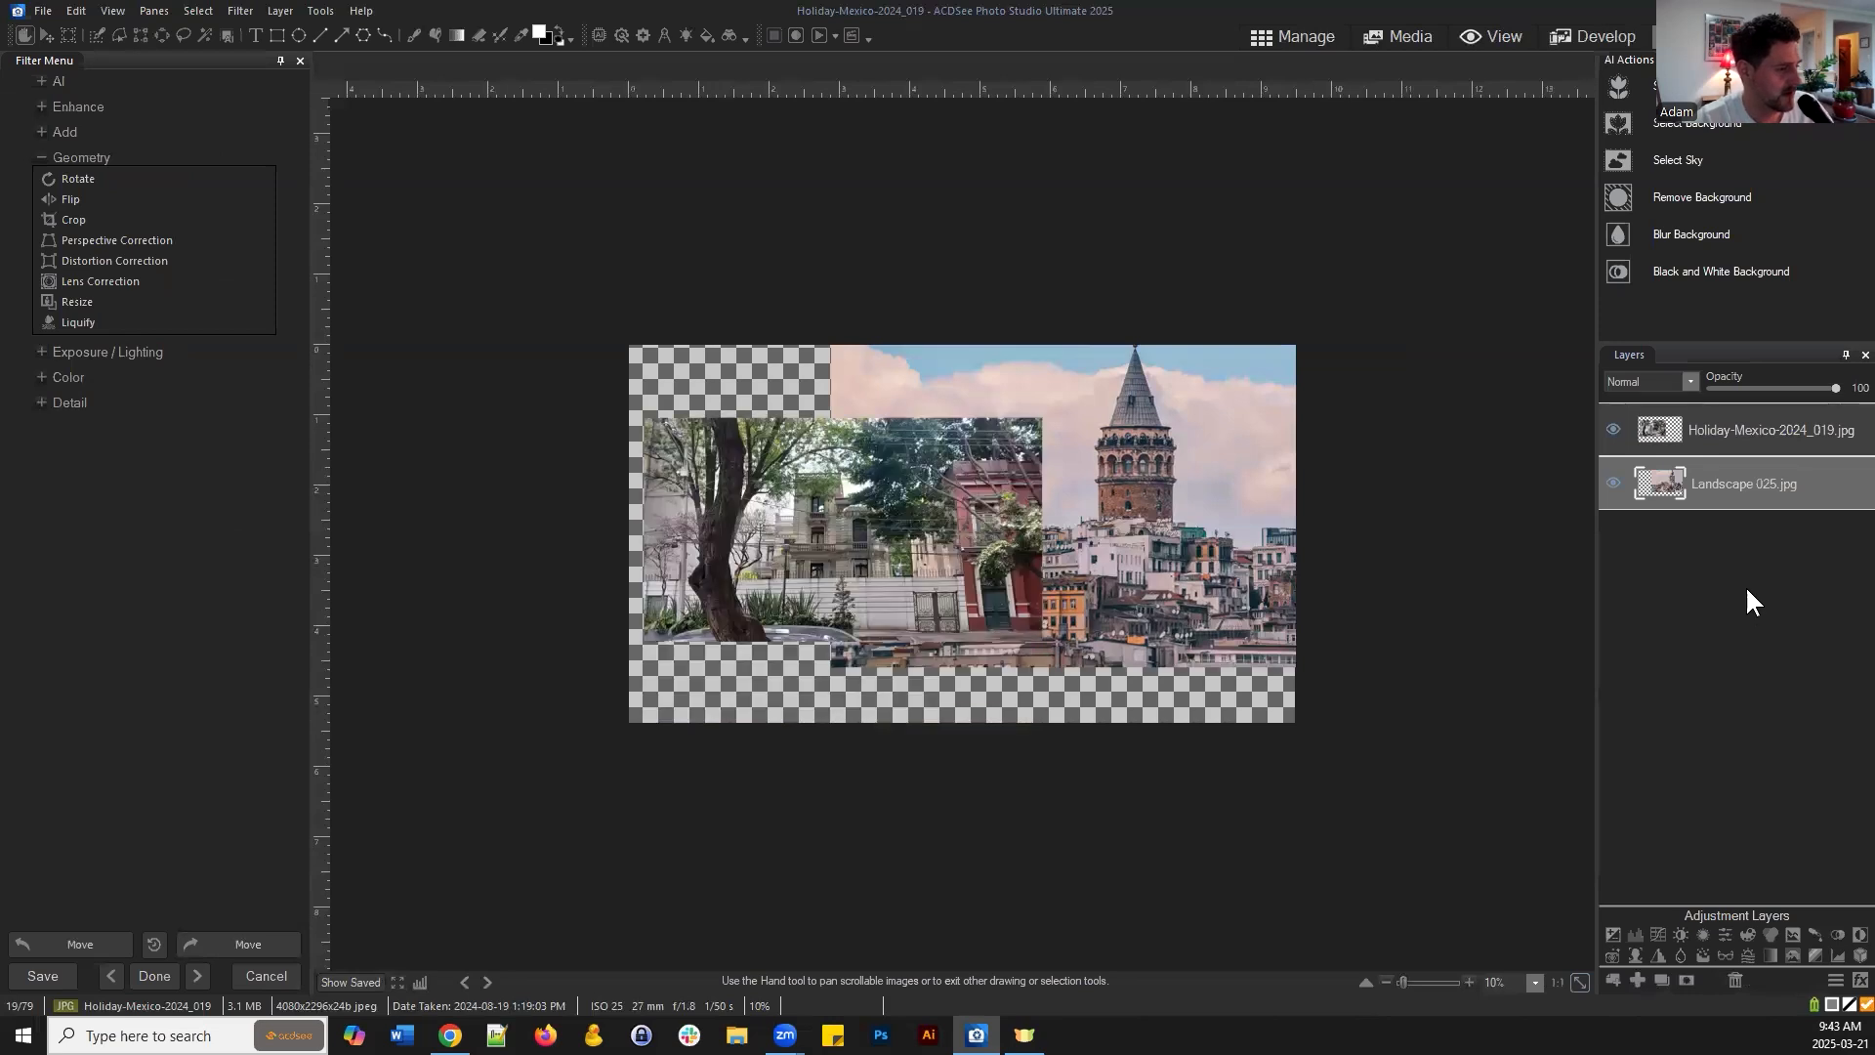
pyautogui.hotkey('ctrl', 'z')
pyautogui.hotkey('ctrl', 'z')
pyautogui.hotkey('ctrl', 'z')
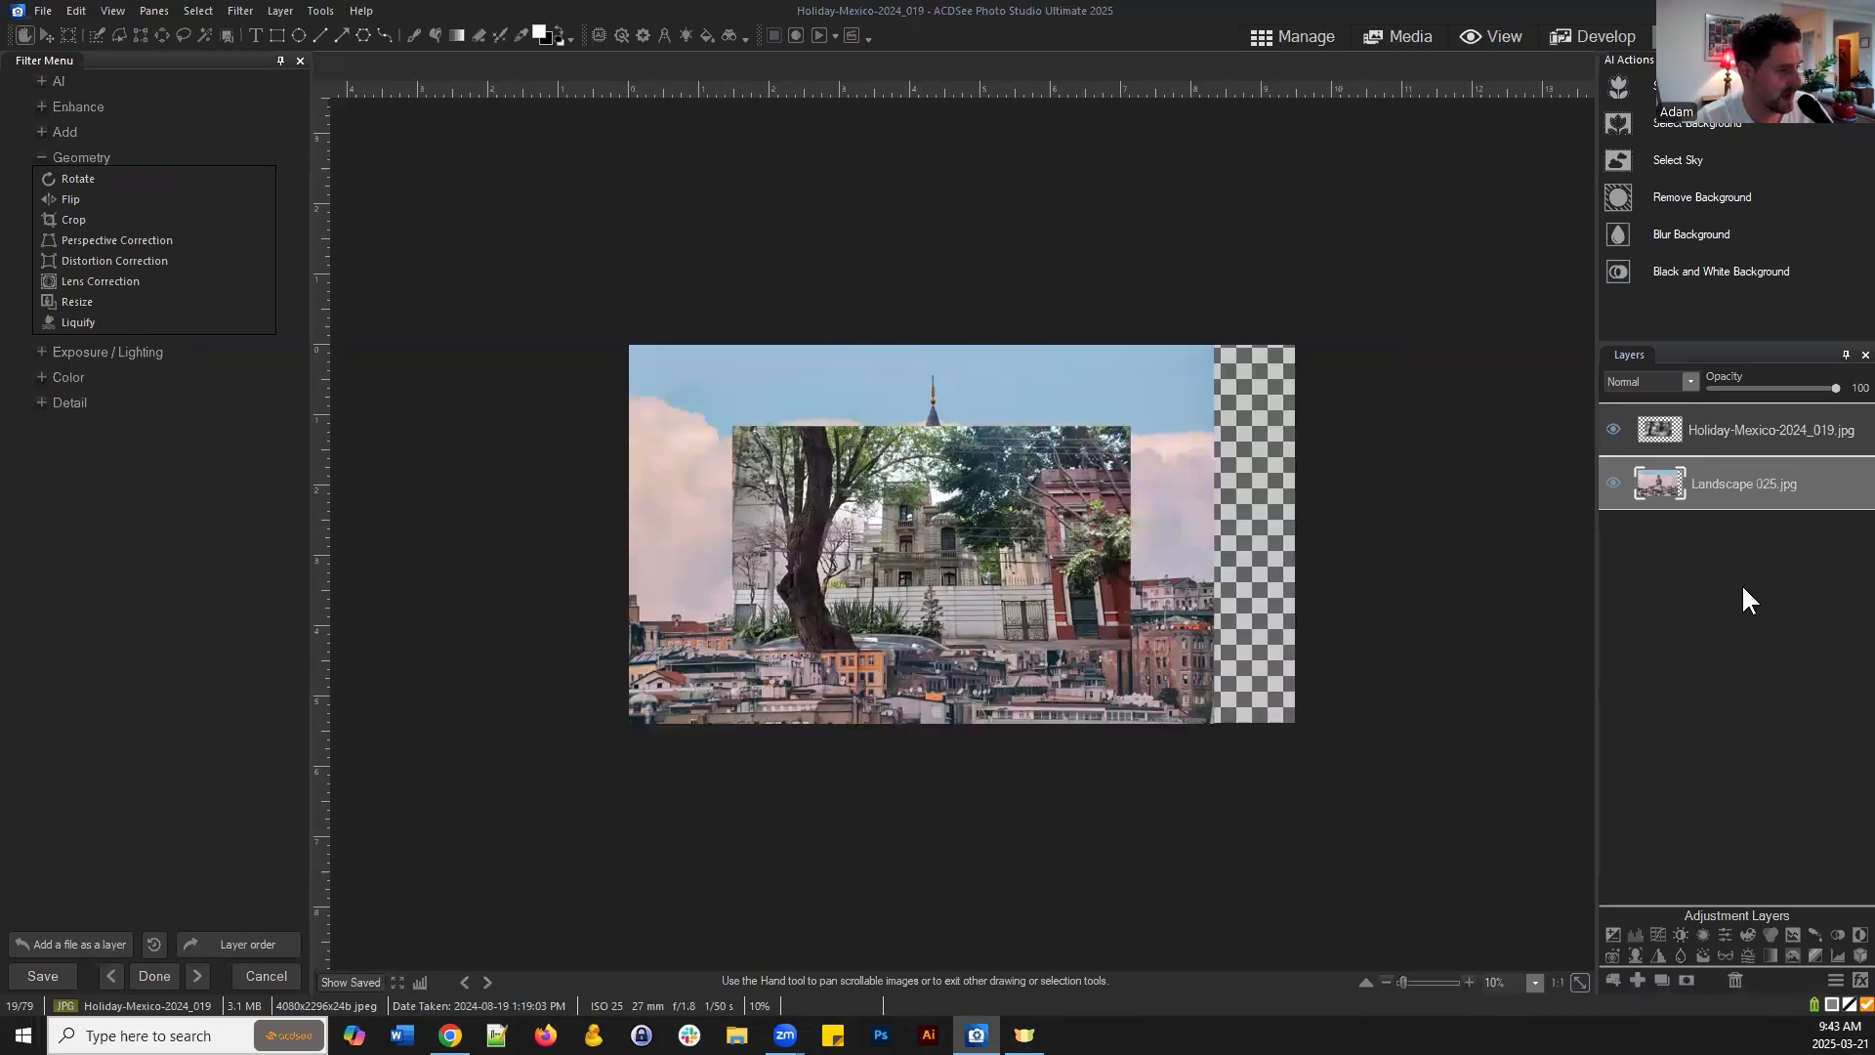
pyautogui.hotkey('ctrl', 'z')
pyautogui.hotkey('ctrl', 'z')
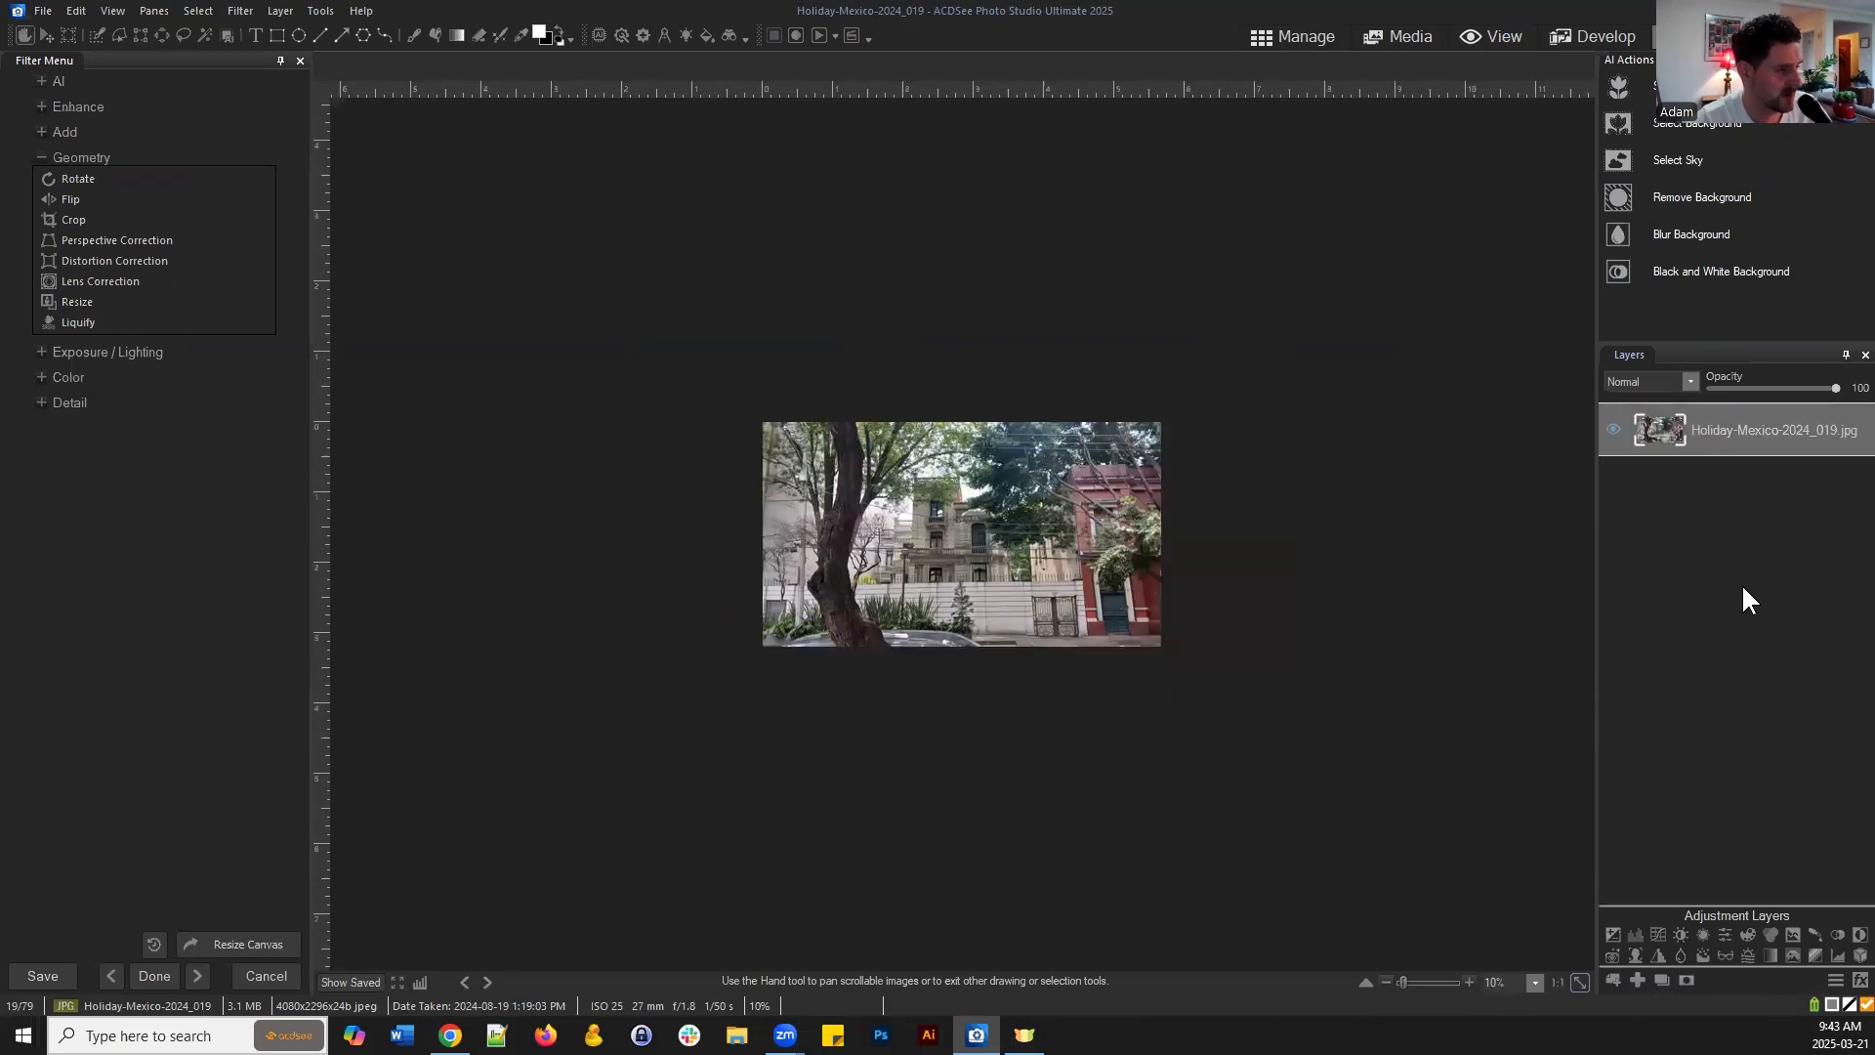
# Try resizing the photo to a width of 5000 pixels with the original aspect ratio preserved
pyautogui.scroll(2, 999, 494)
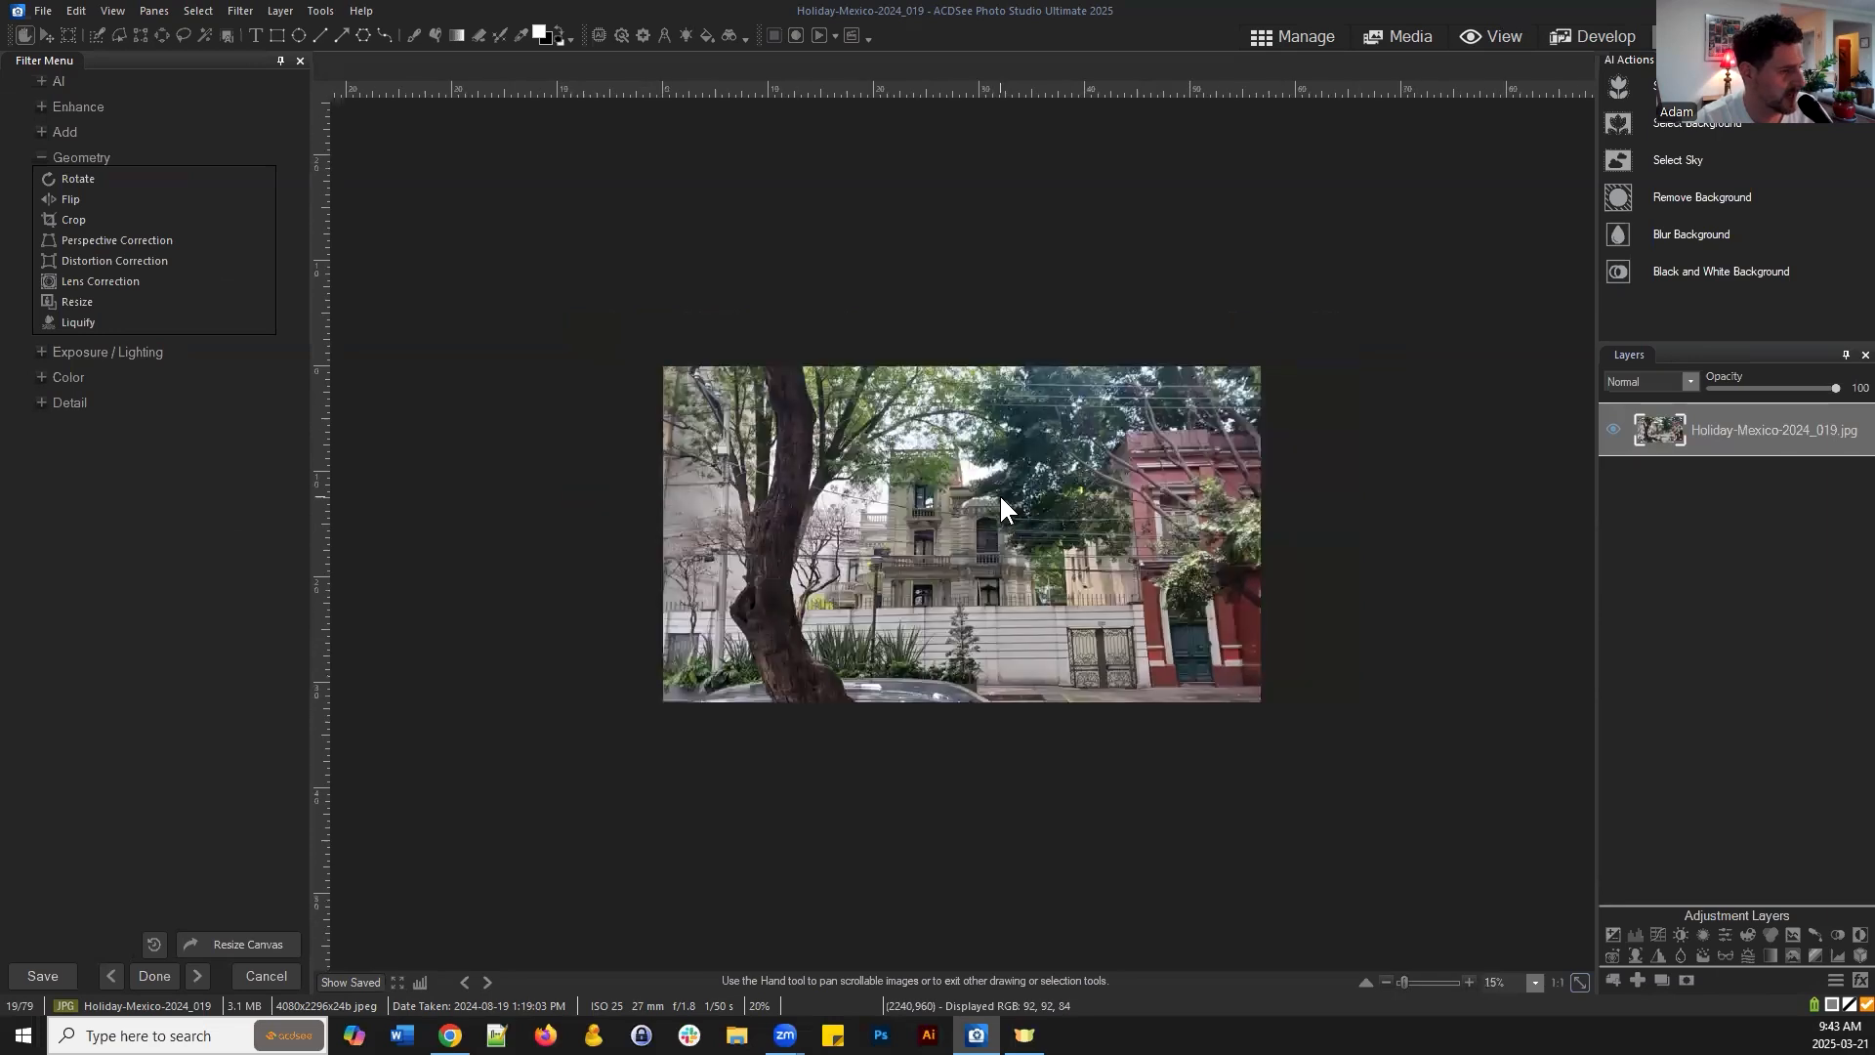
pyautogui.click(78, 302)
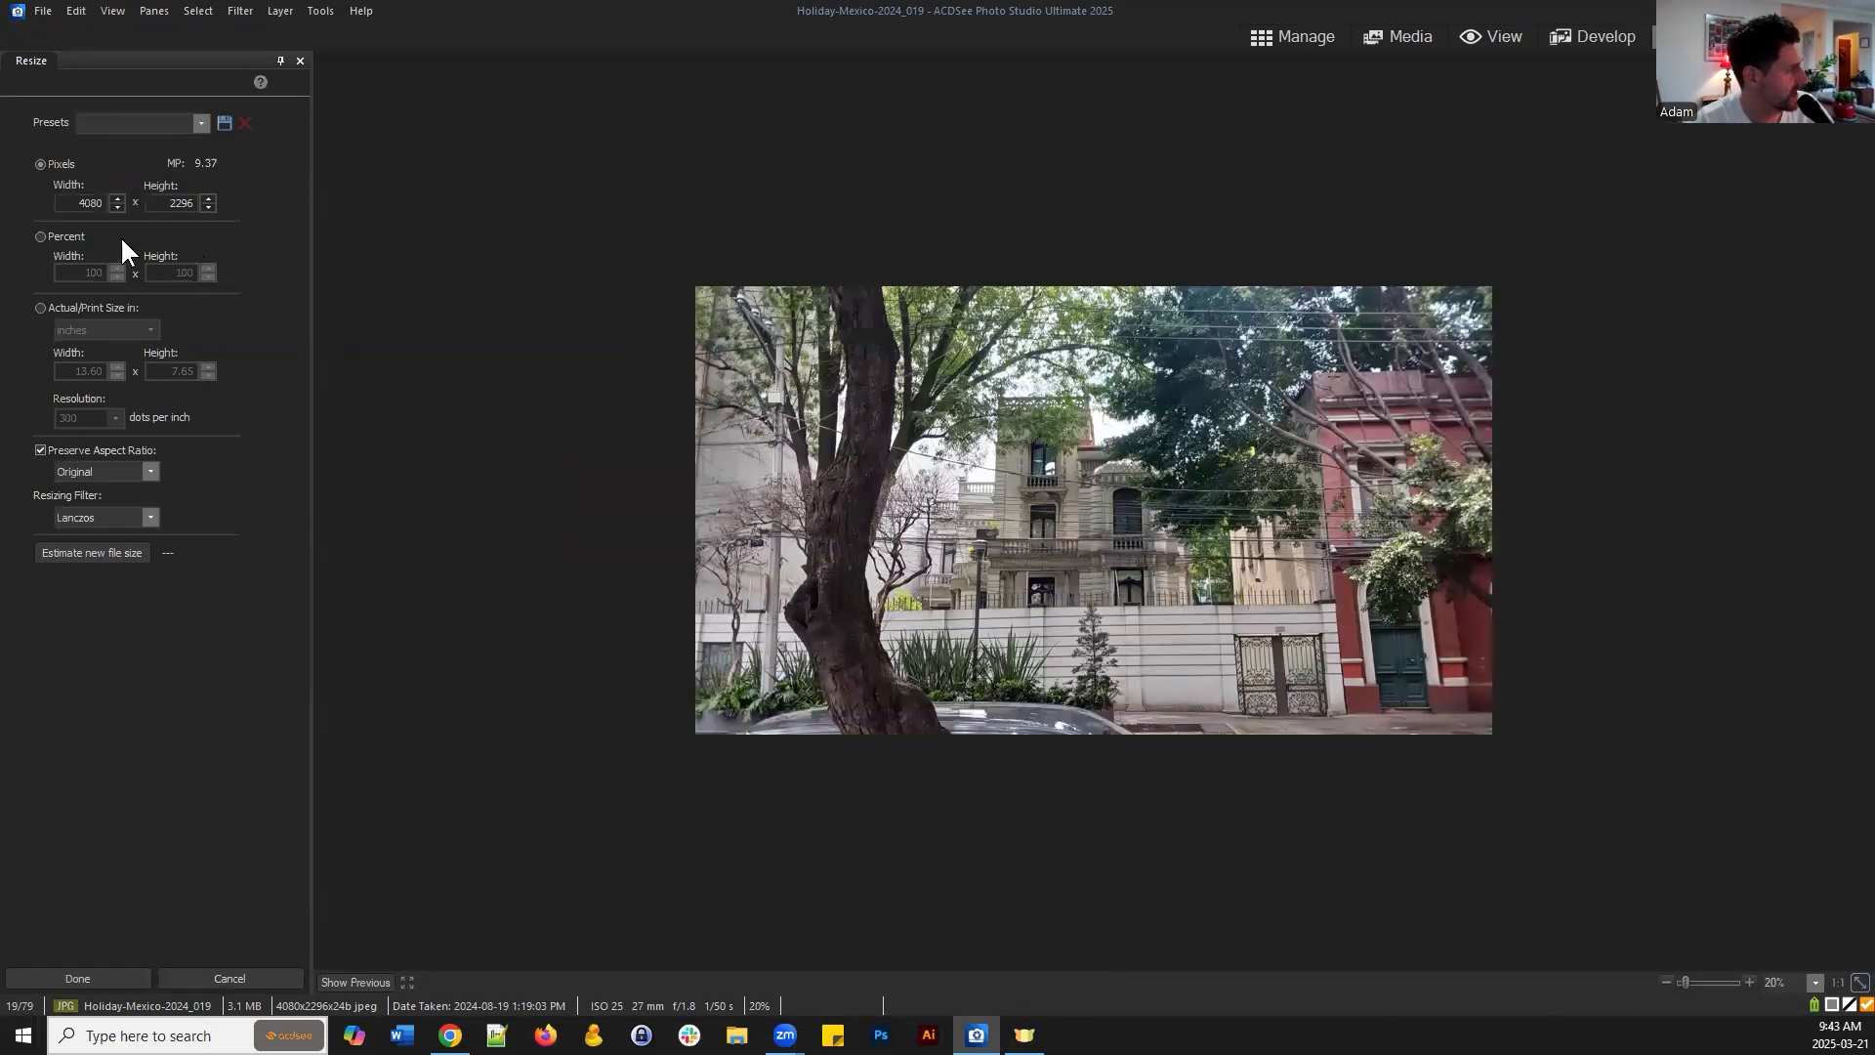
pyautogui.click(119, 199)
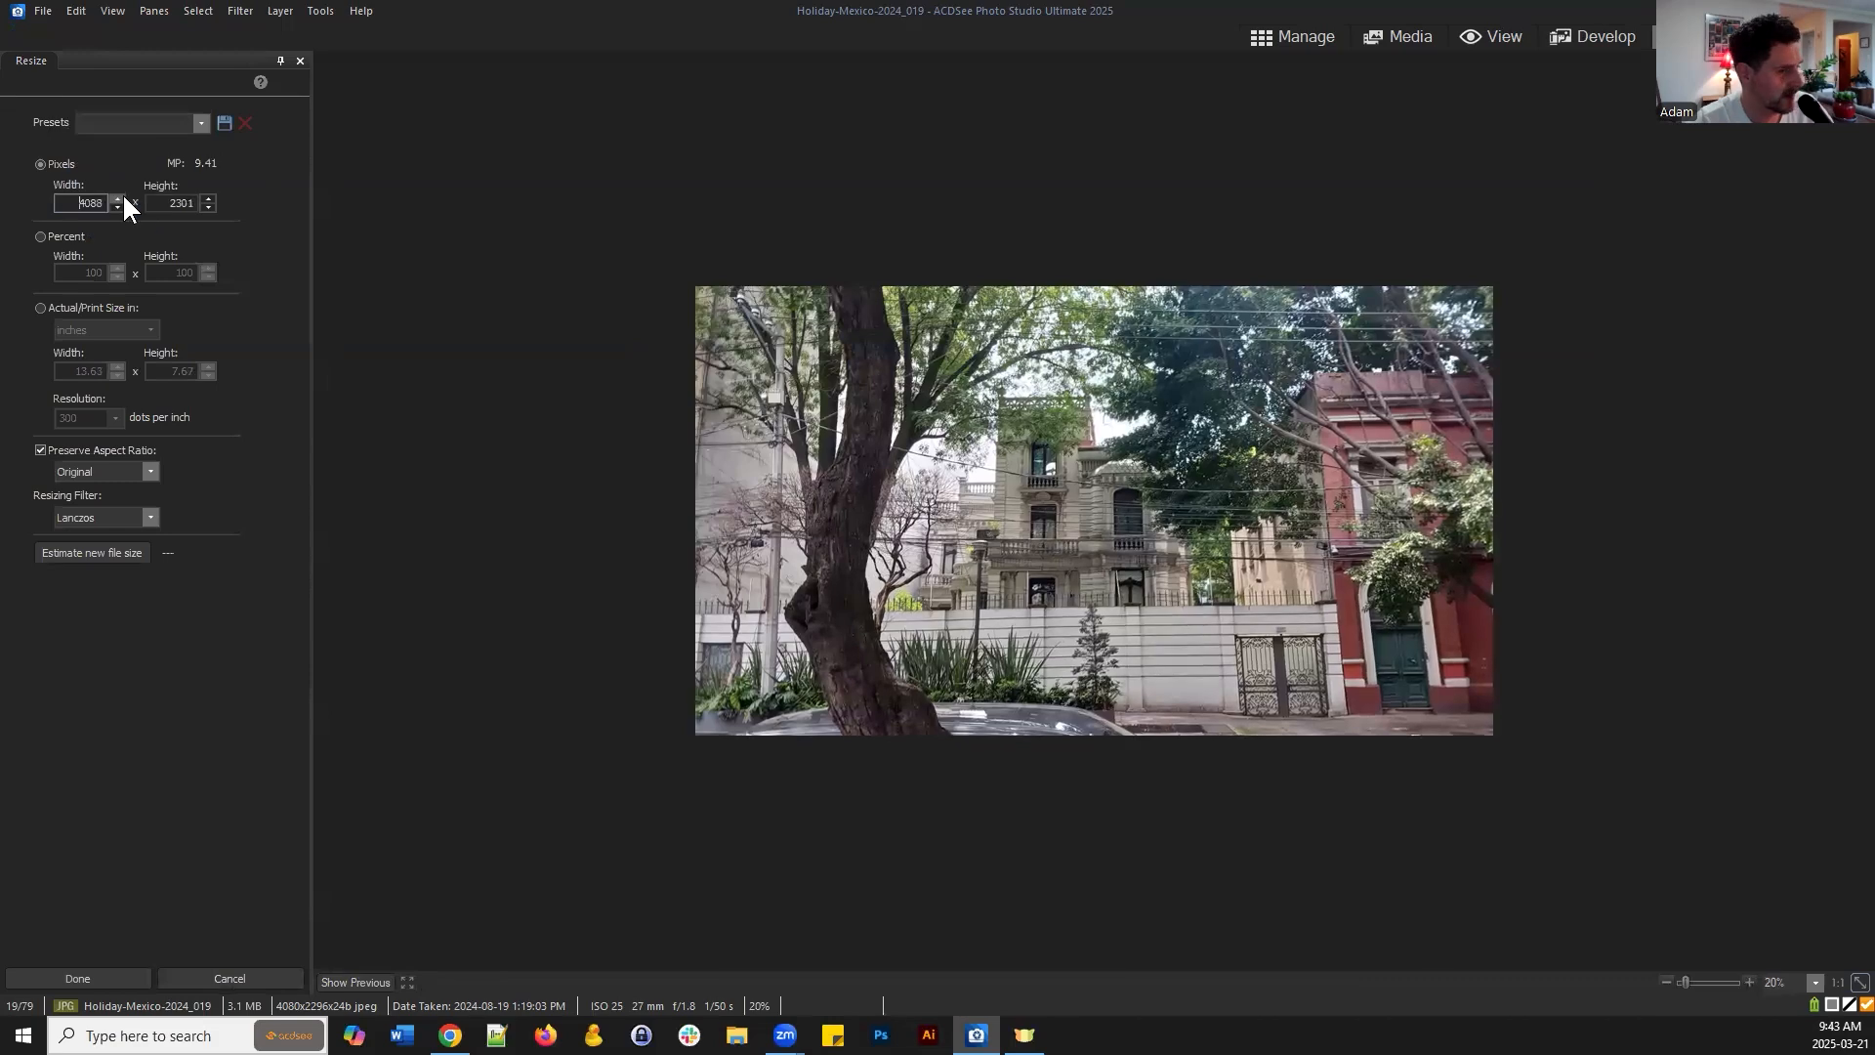
pyautogui.click(81, 203)
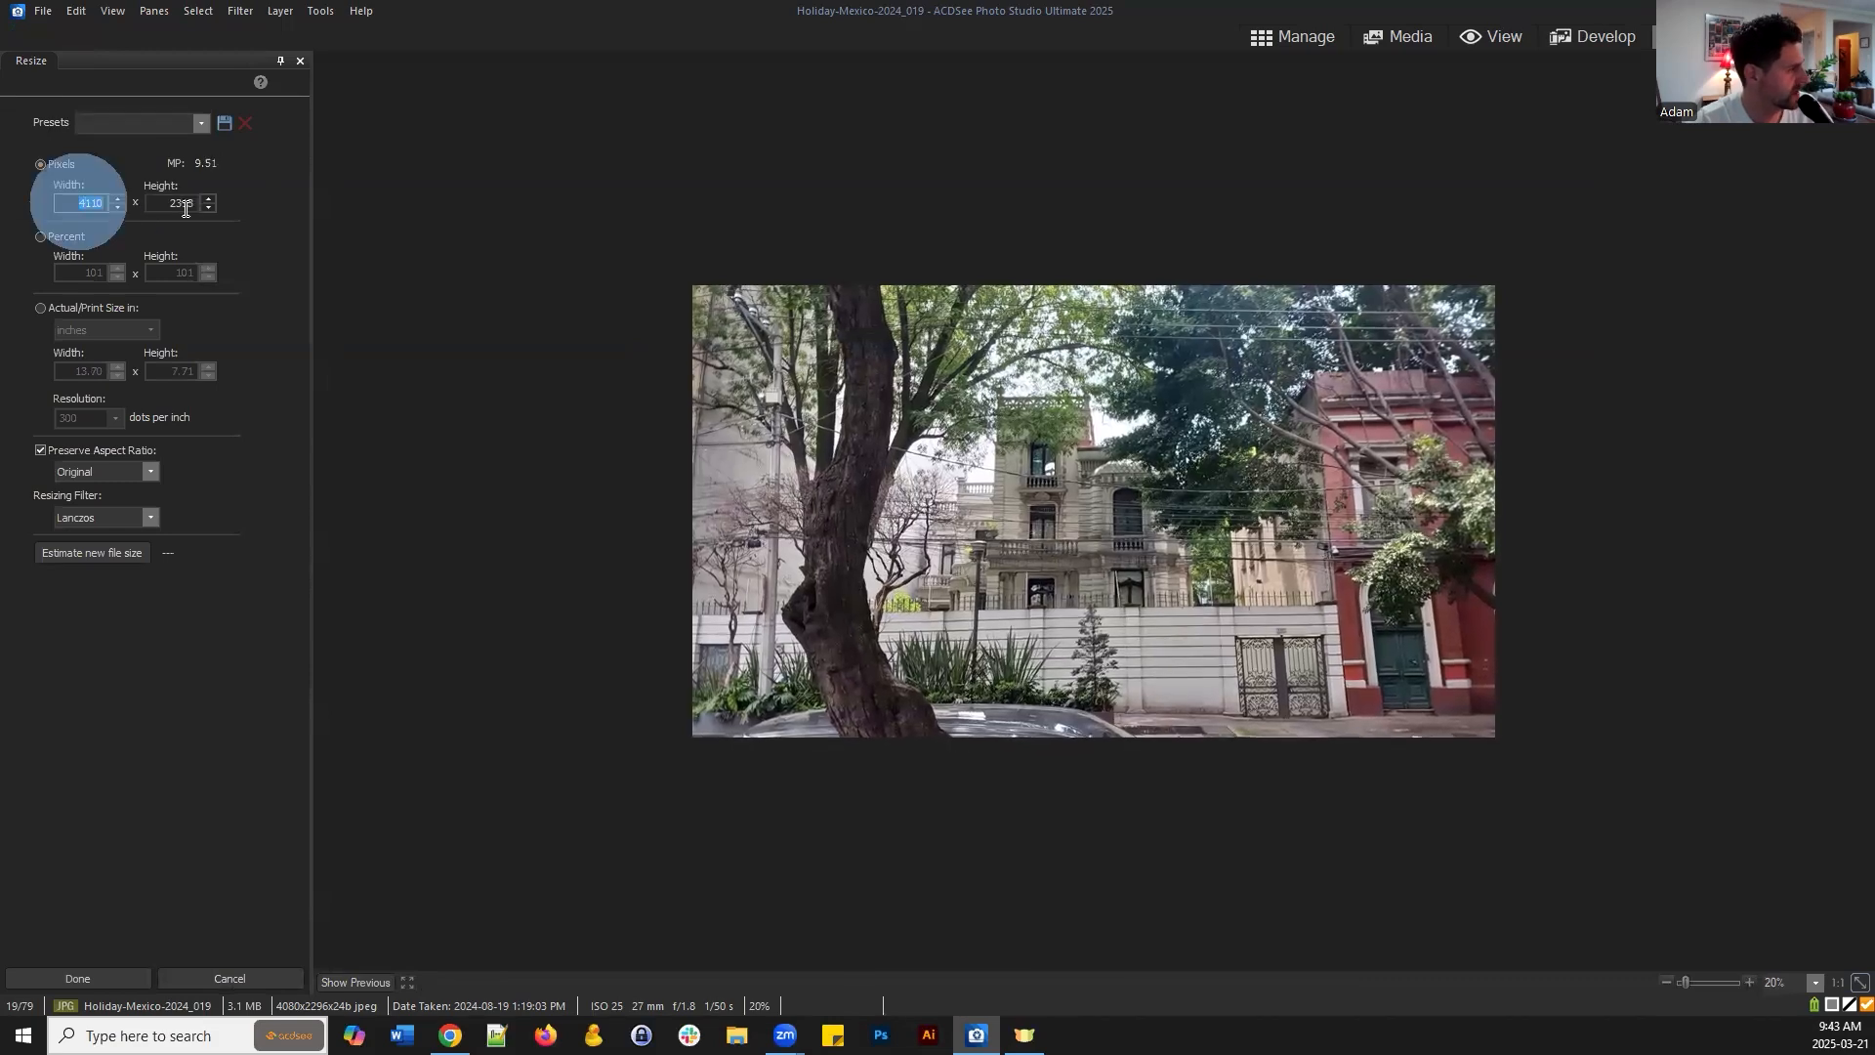
pyautogui.write('5000')
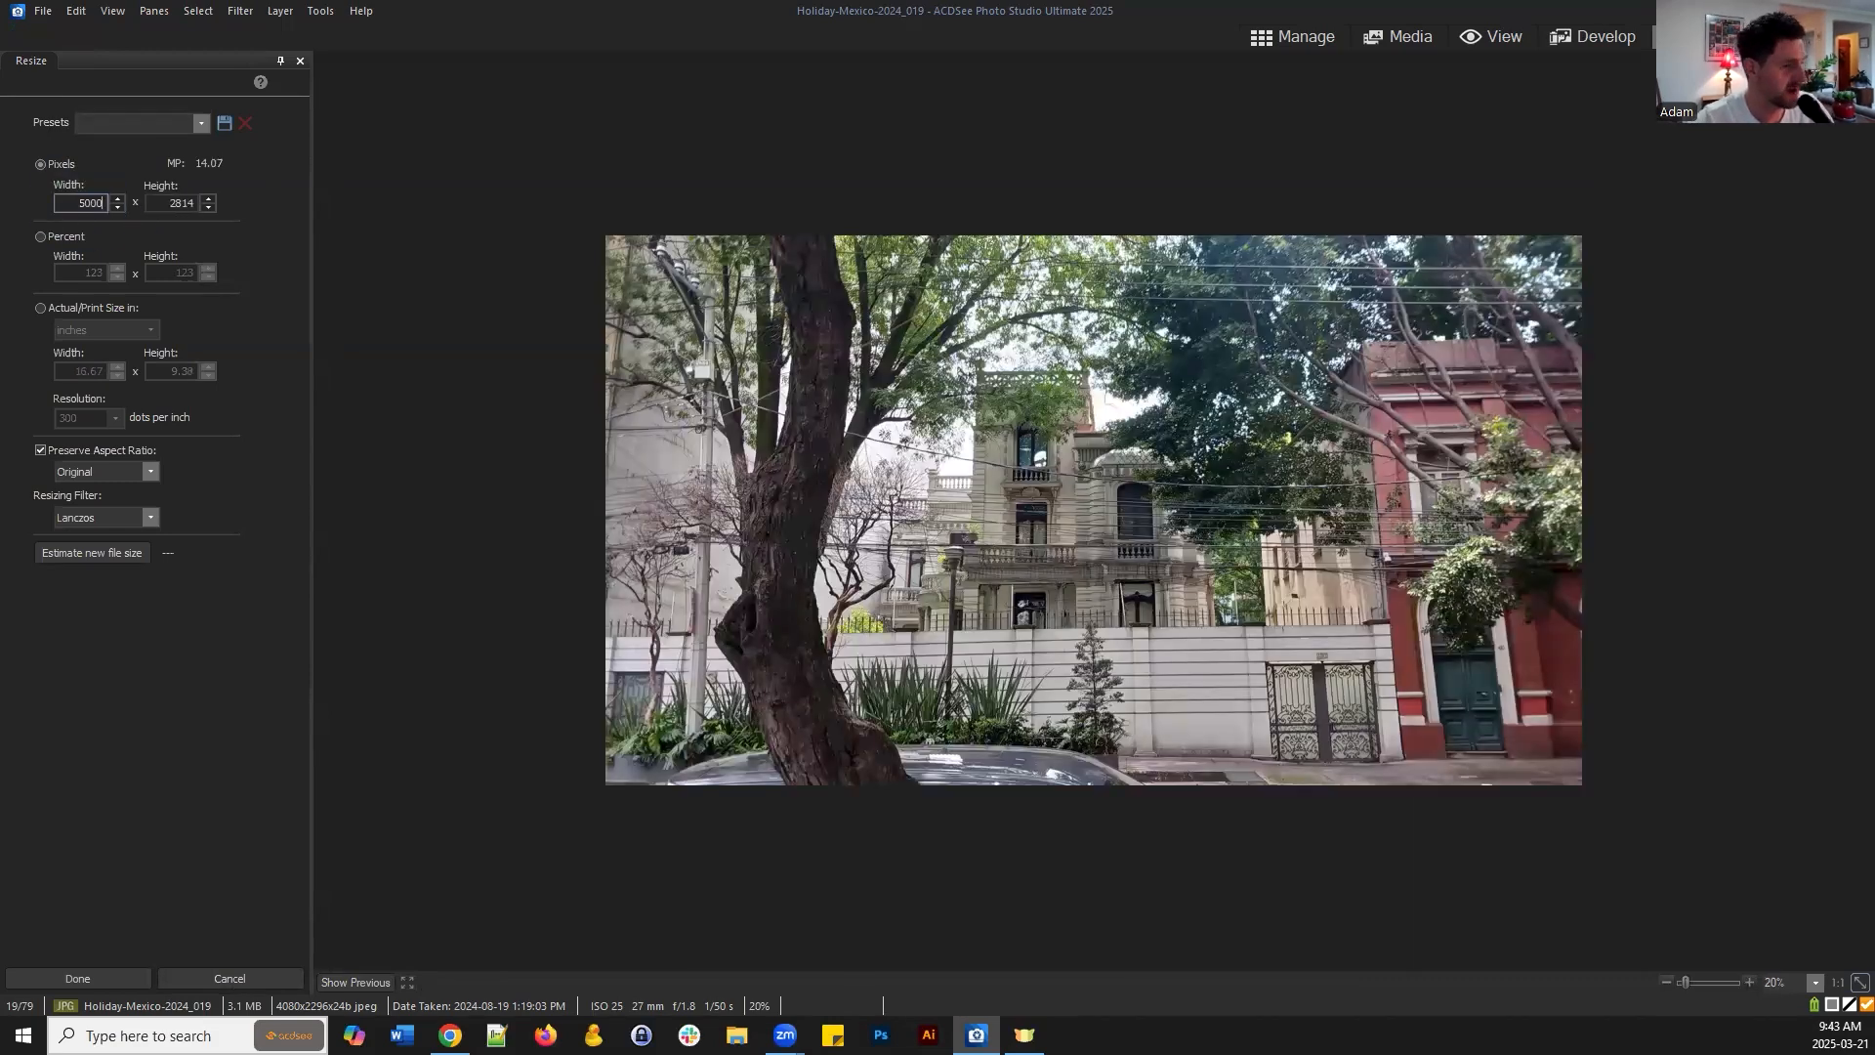
# Try a resize height of 3000 pixels with the original aspect ratio preserved, and cancel the Resize
pyautogui.press('Tab')
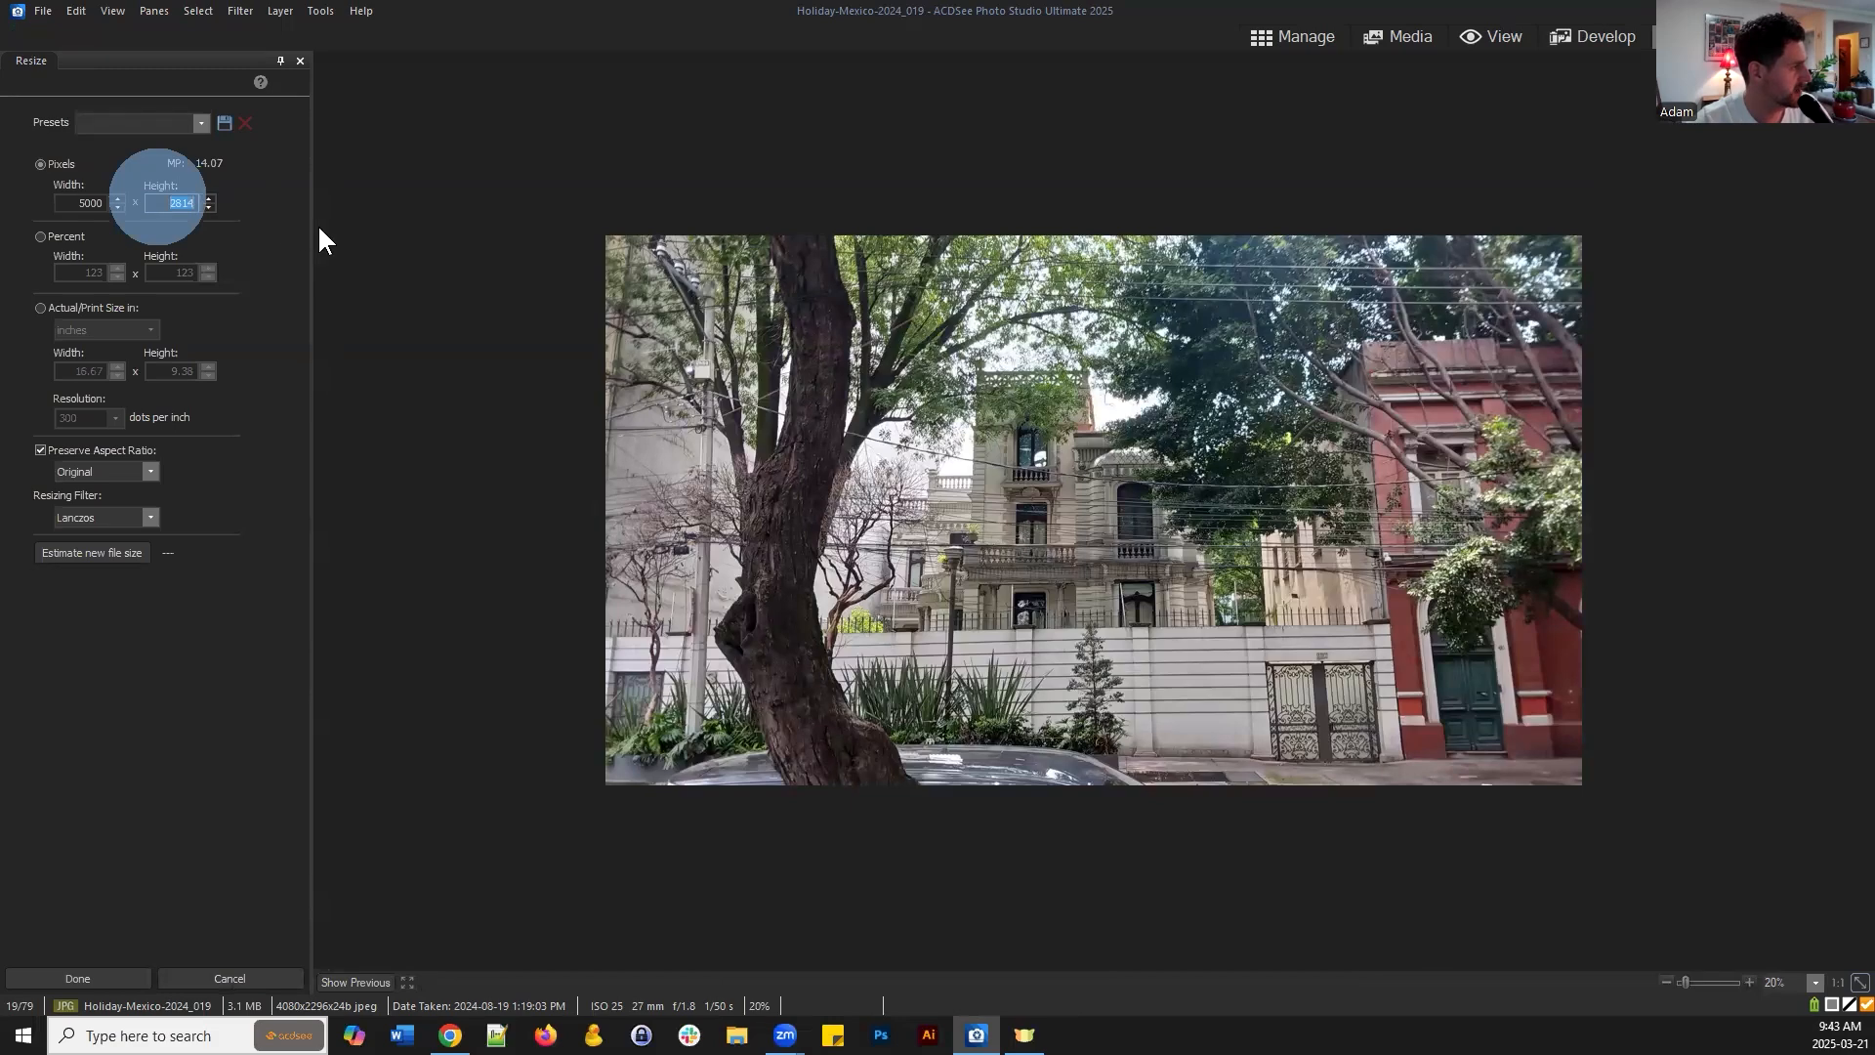
pyautogui.write('300')
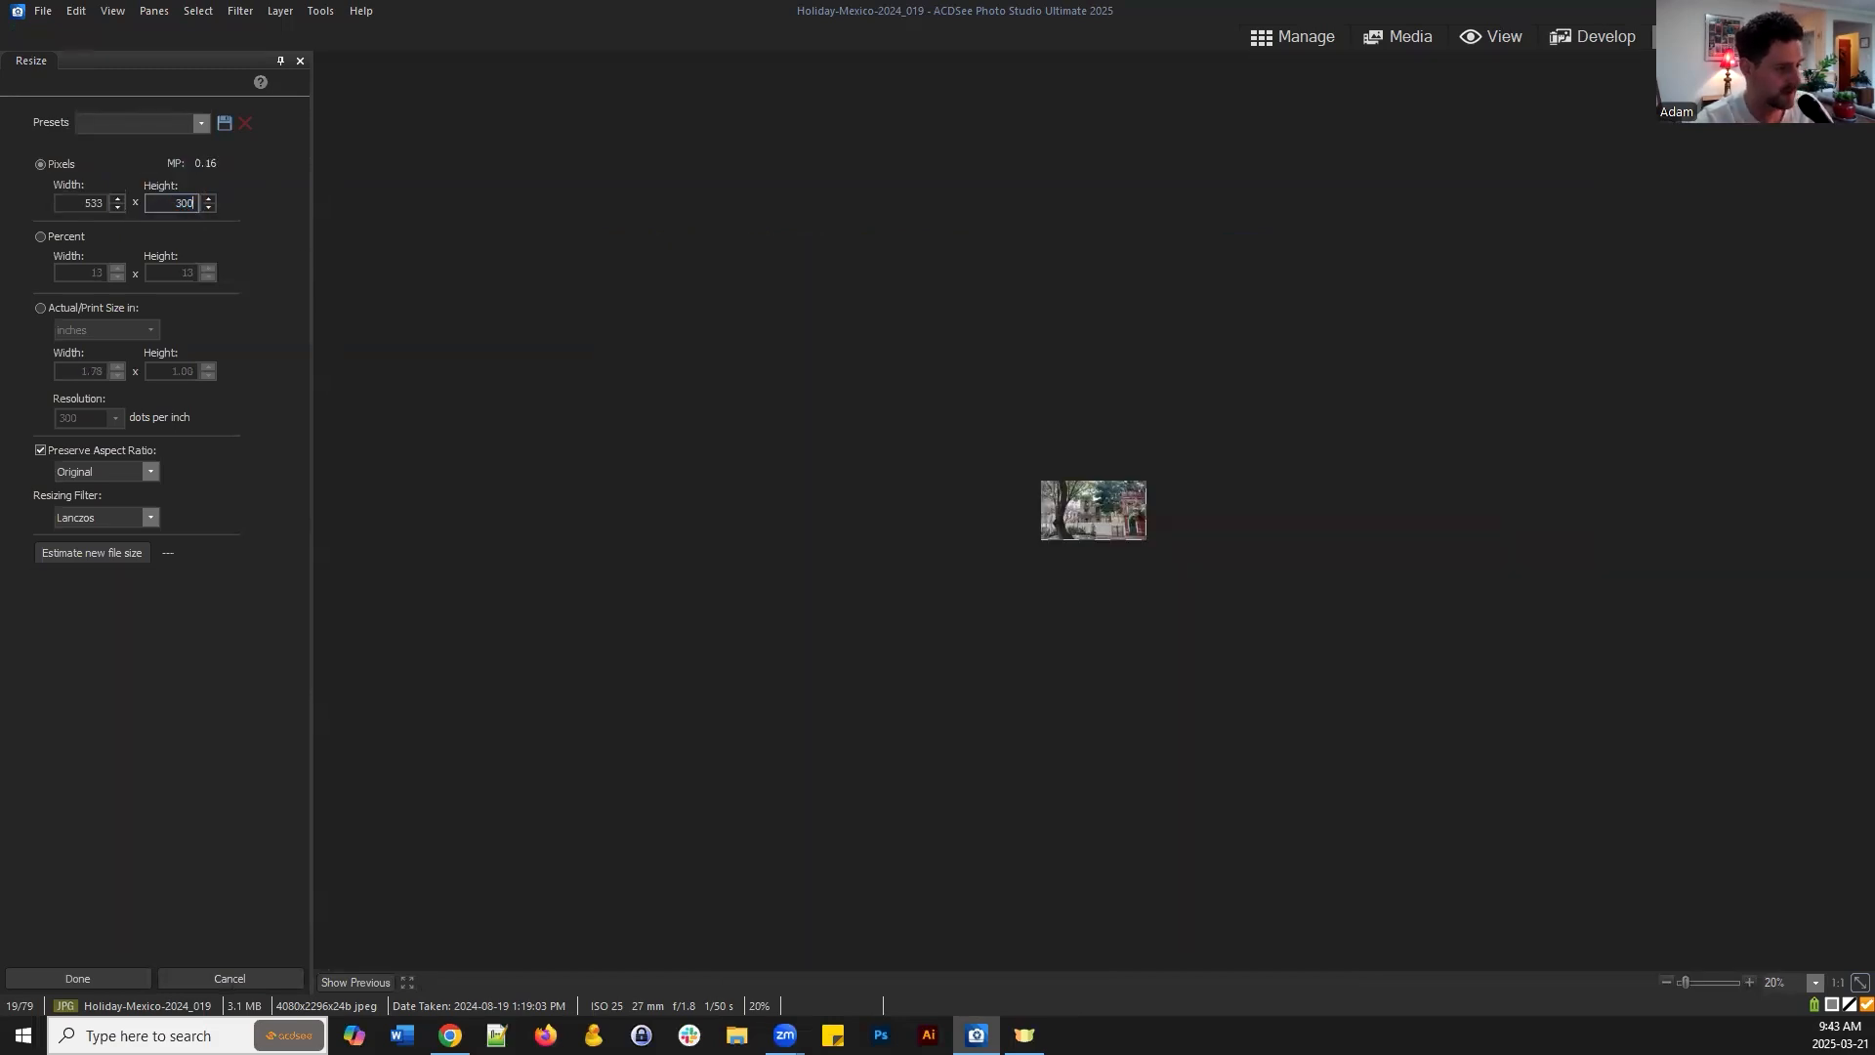
pyautogui.write('0')
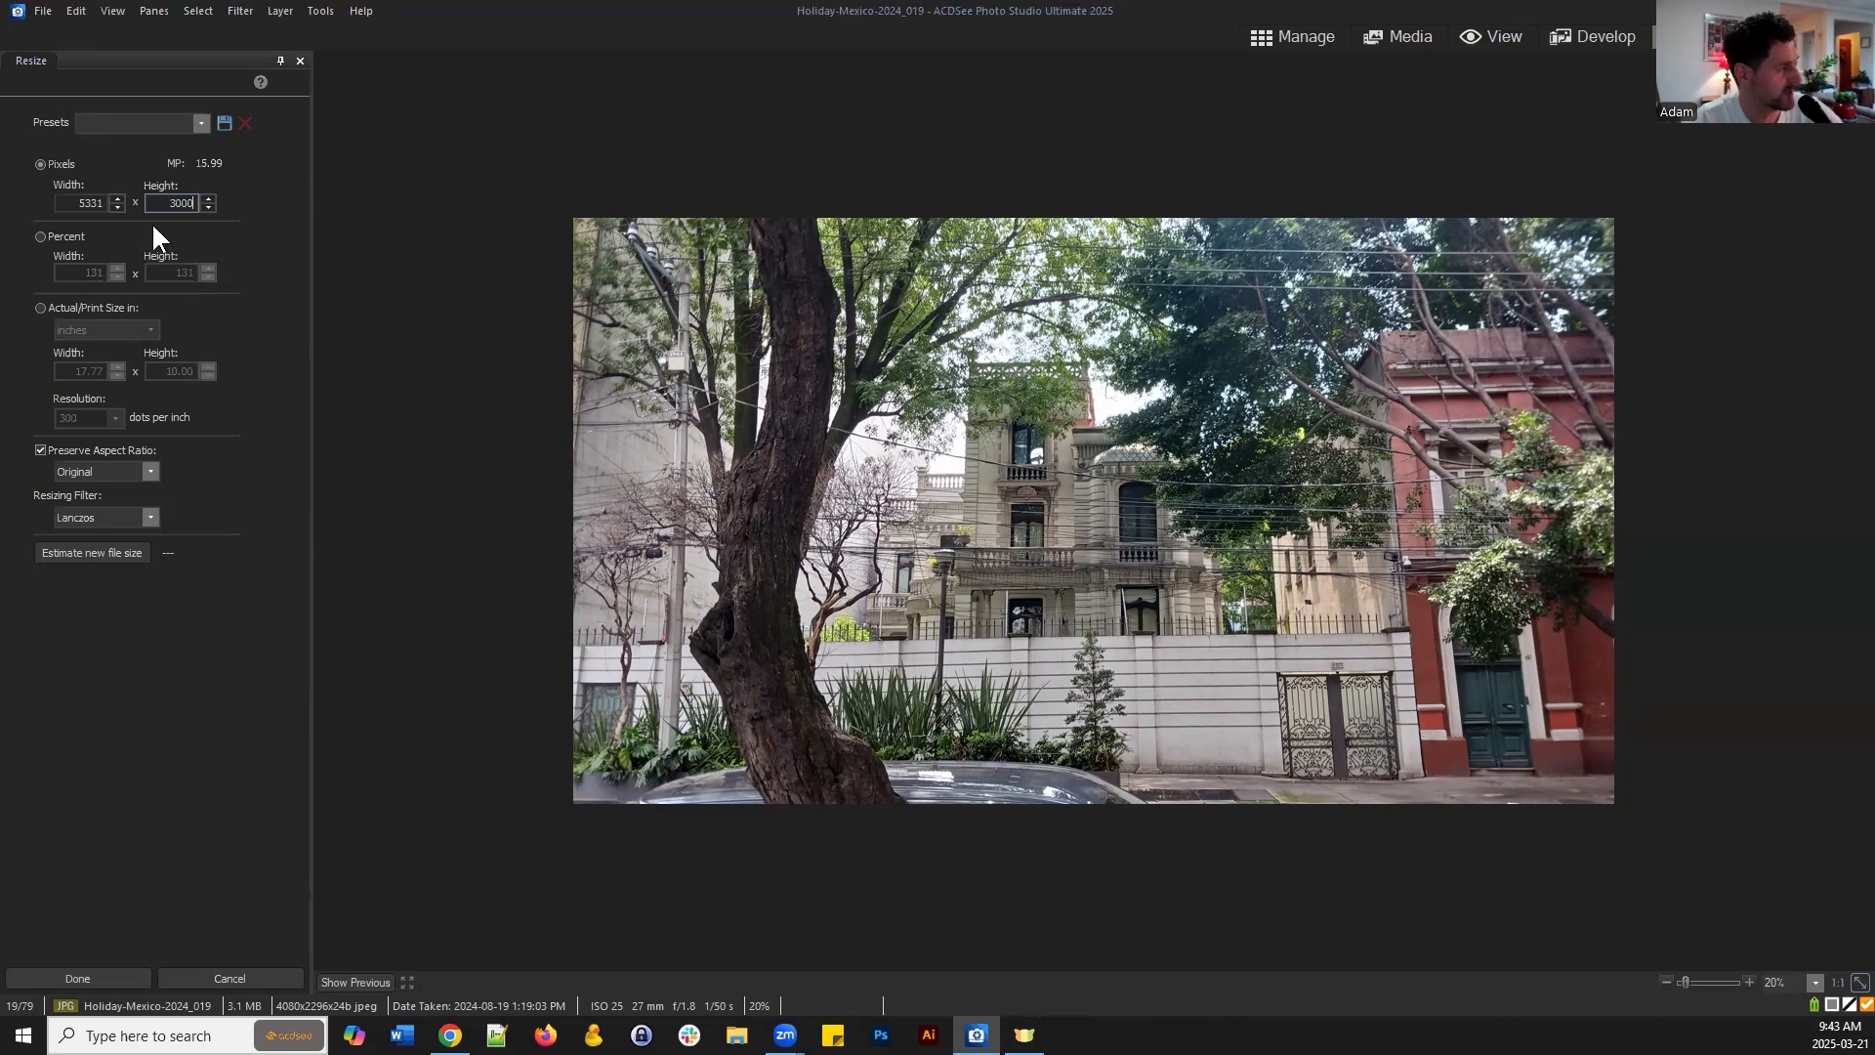
pyautogui.click(1160, 365)
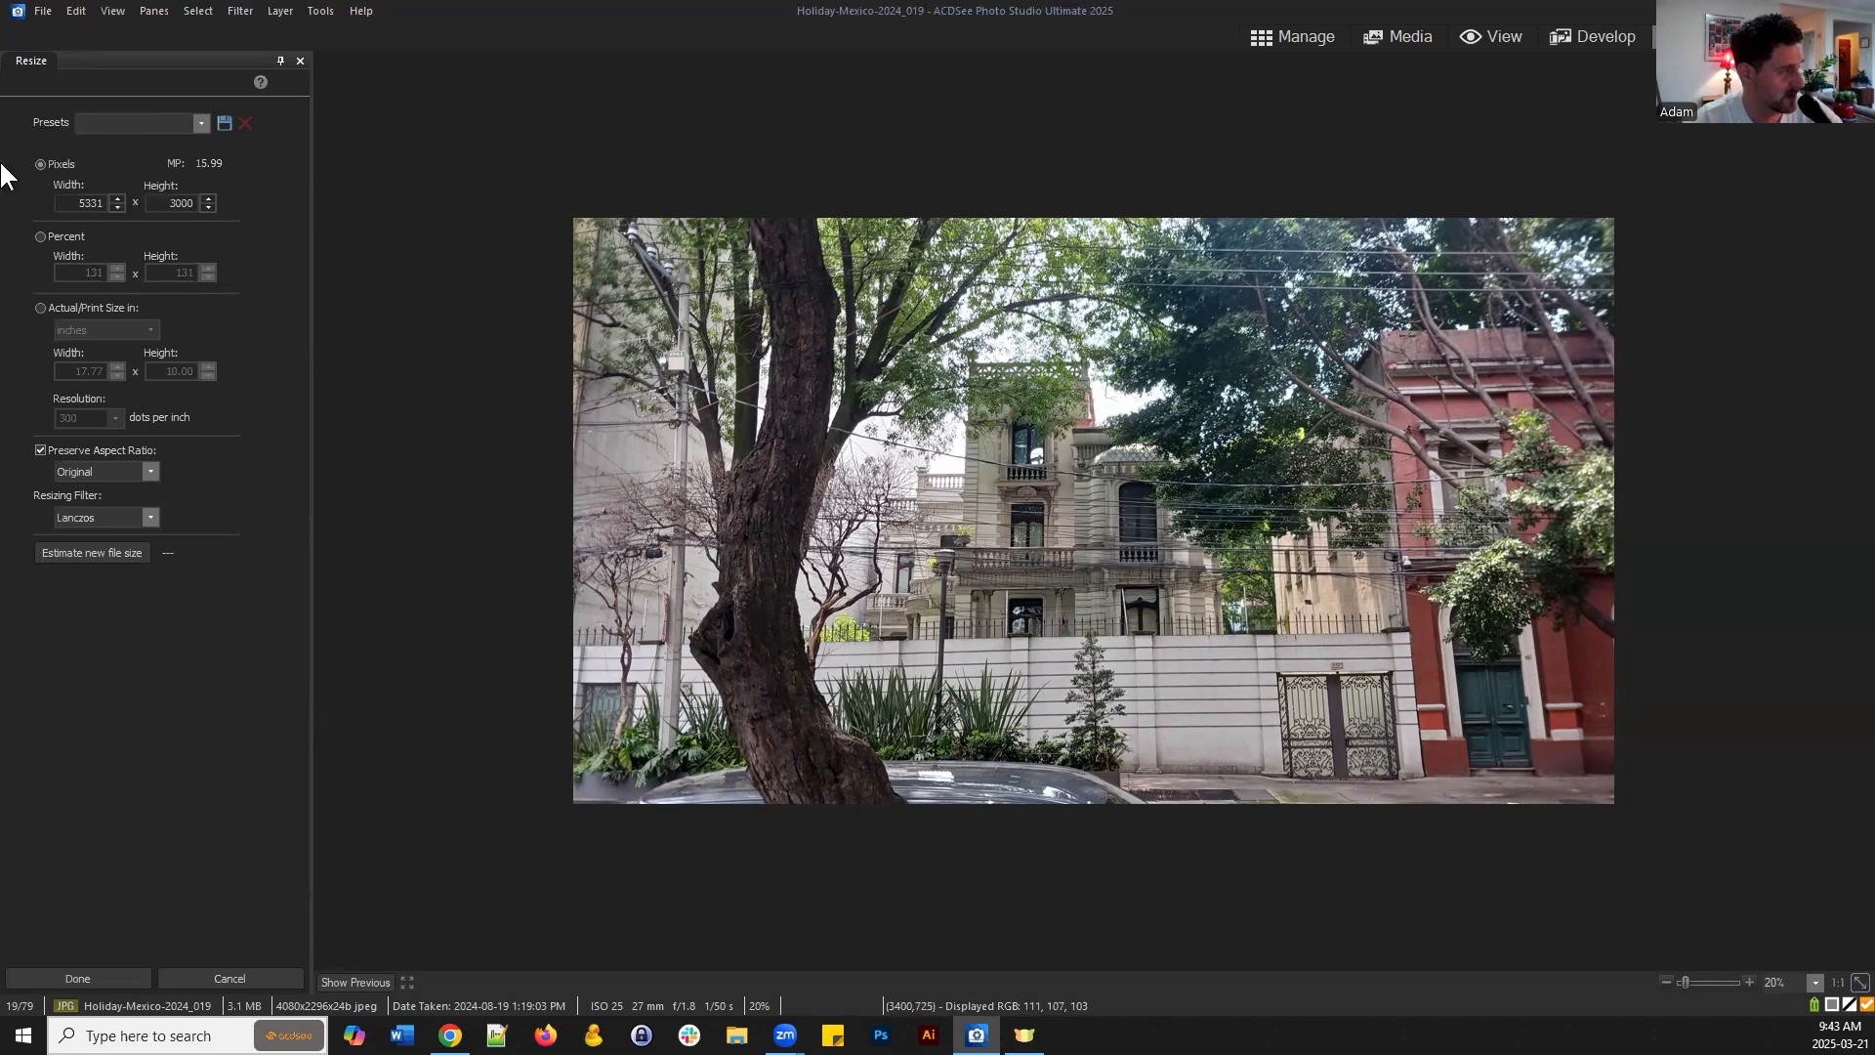
pyautogui.doubleClick(79, 202)
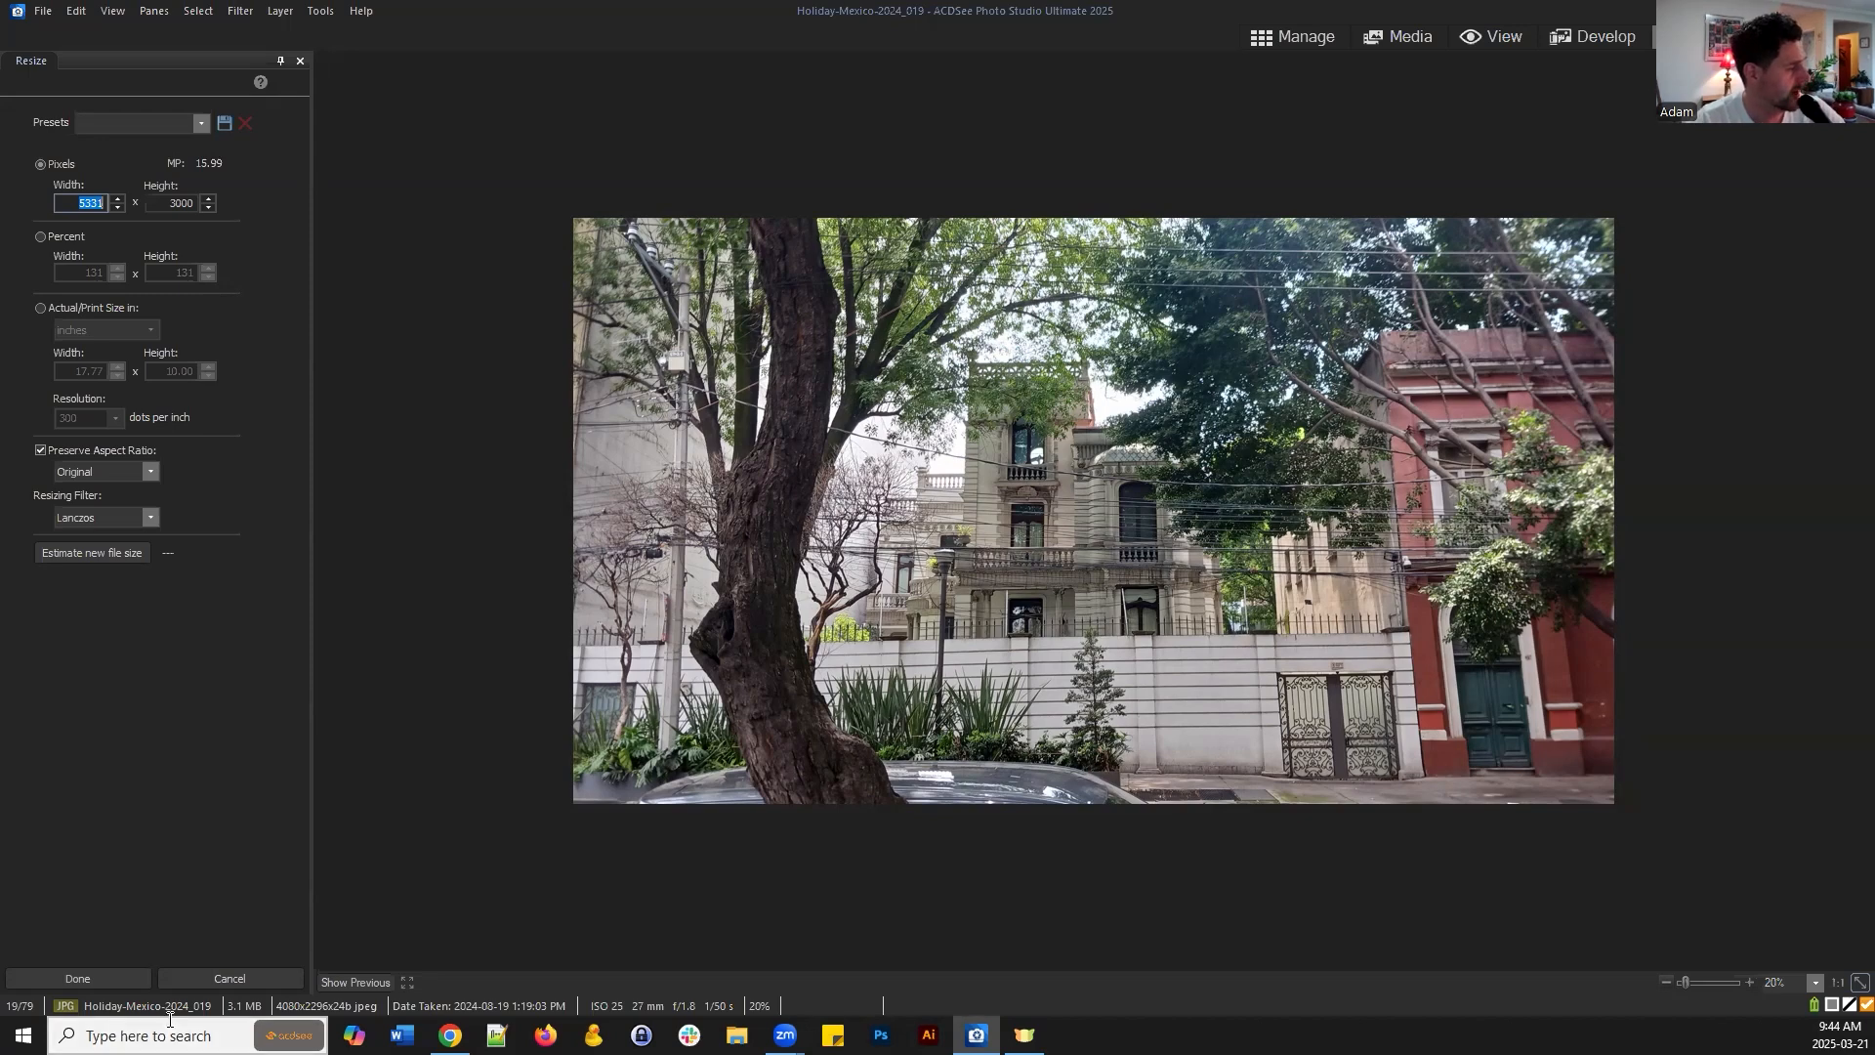
pyautogui.click(229, 977)
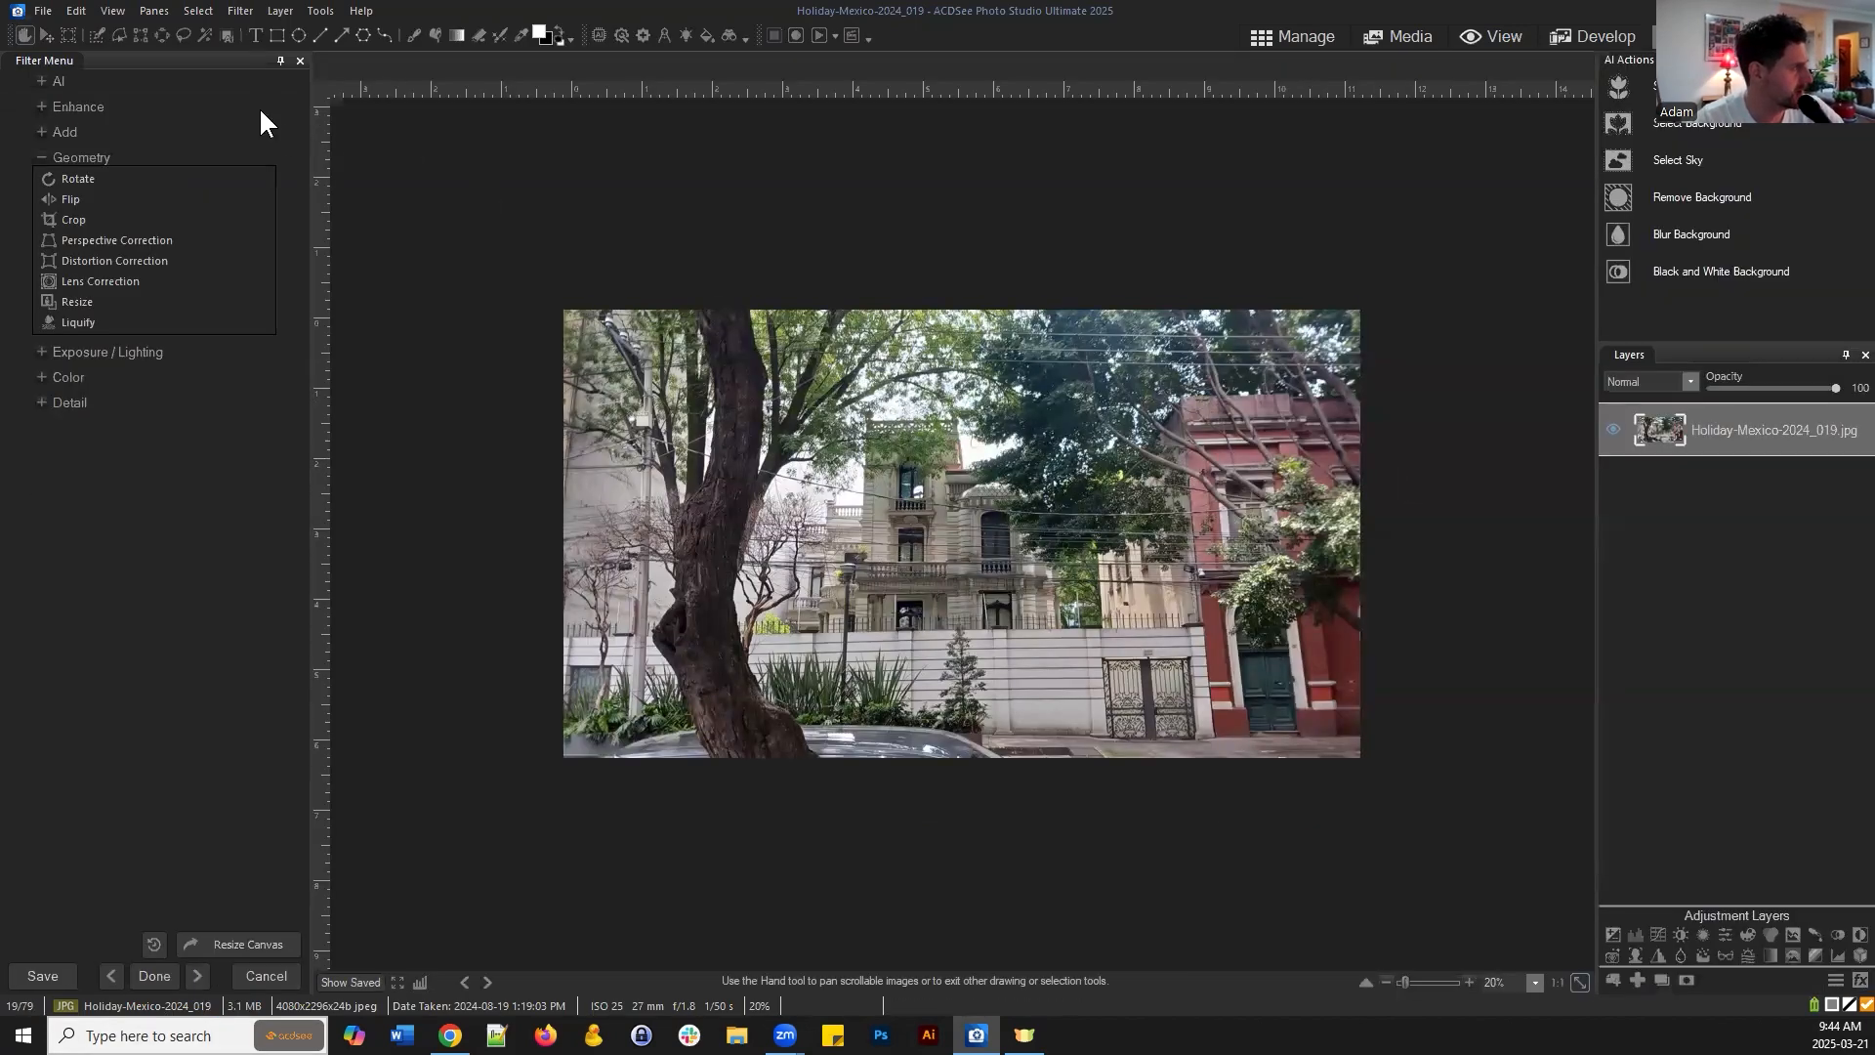
# Resize the canvas to a width of 15 inches with a centred anchor and the aspect ratio not preserved
pyautogui.click(318, 10)
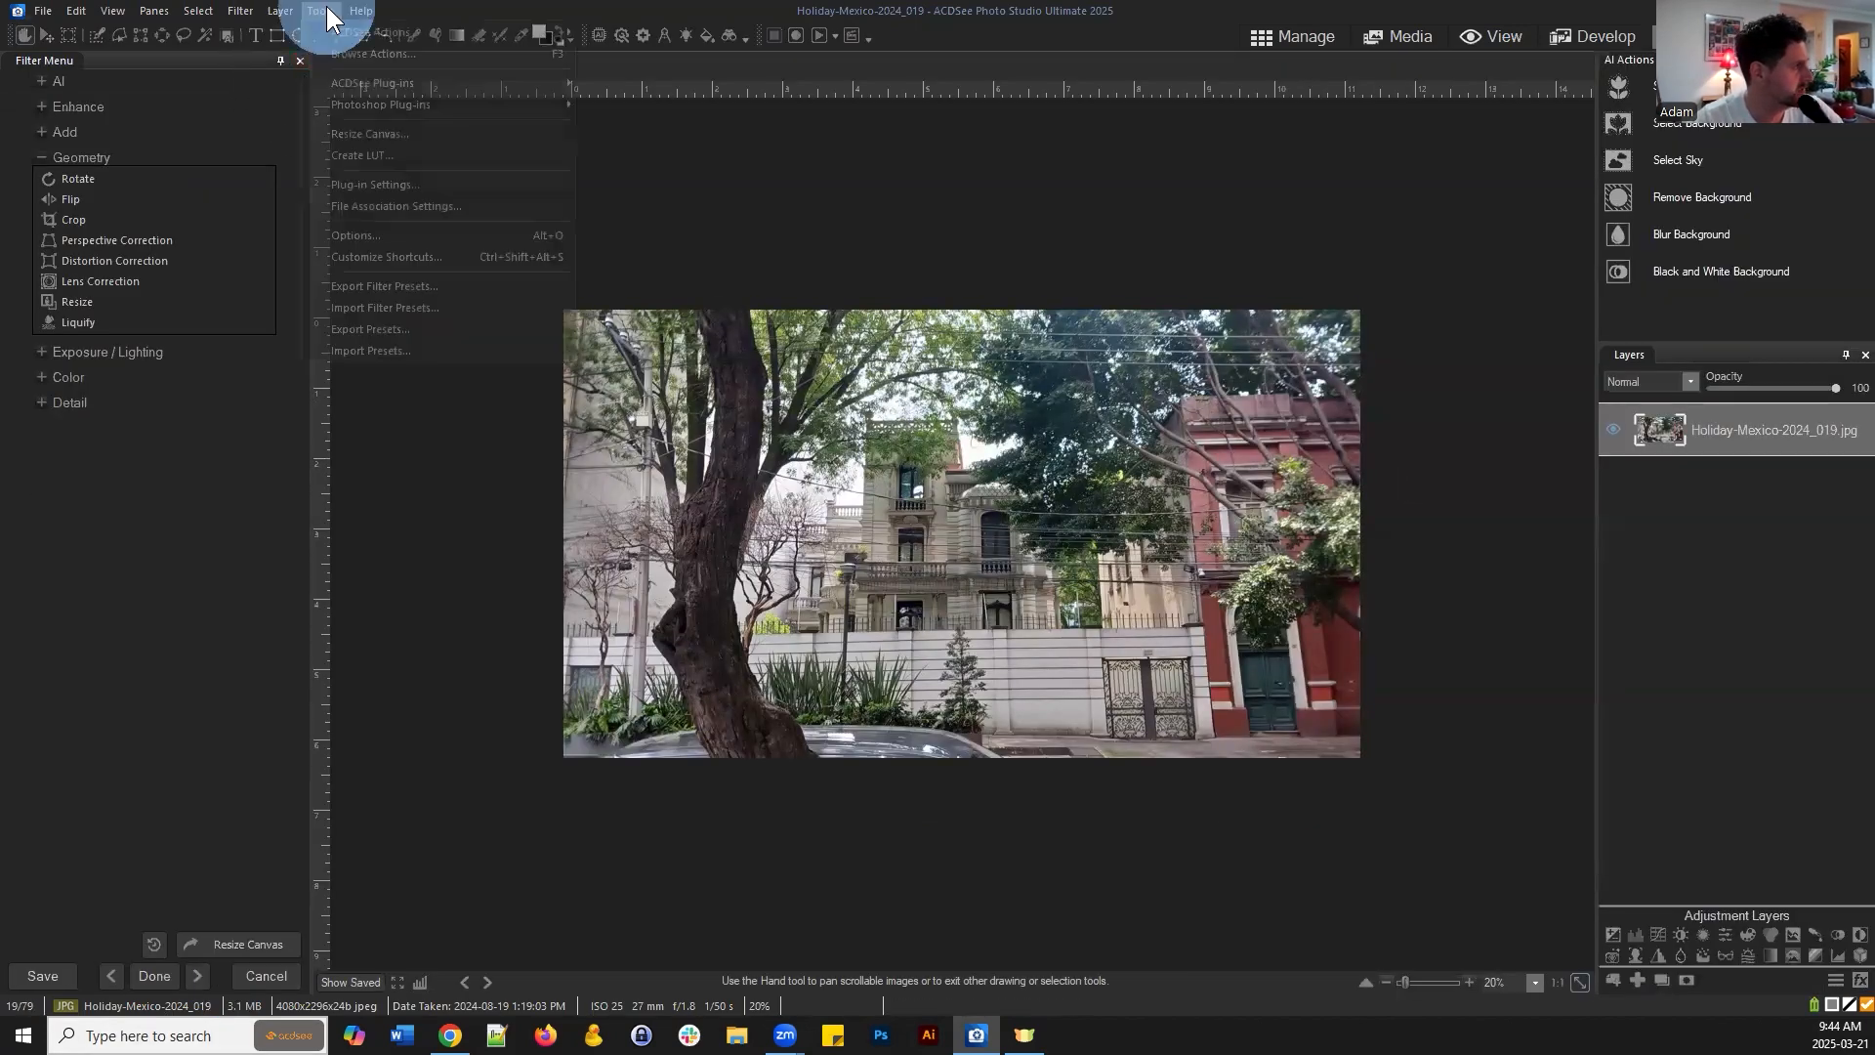
pyautogui.click(389, 127)
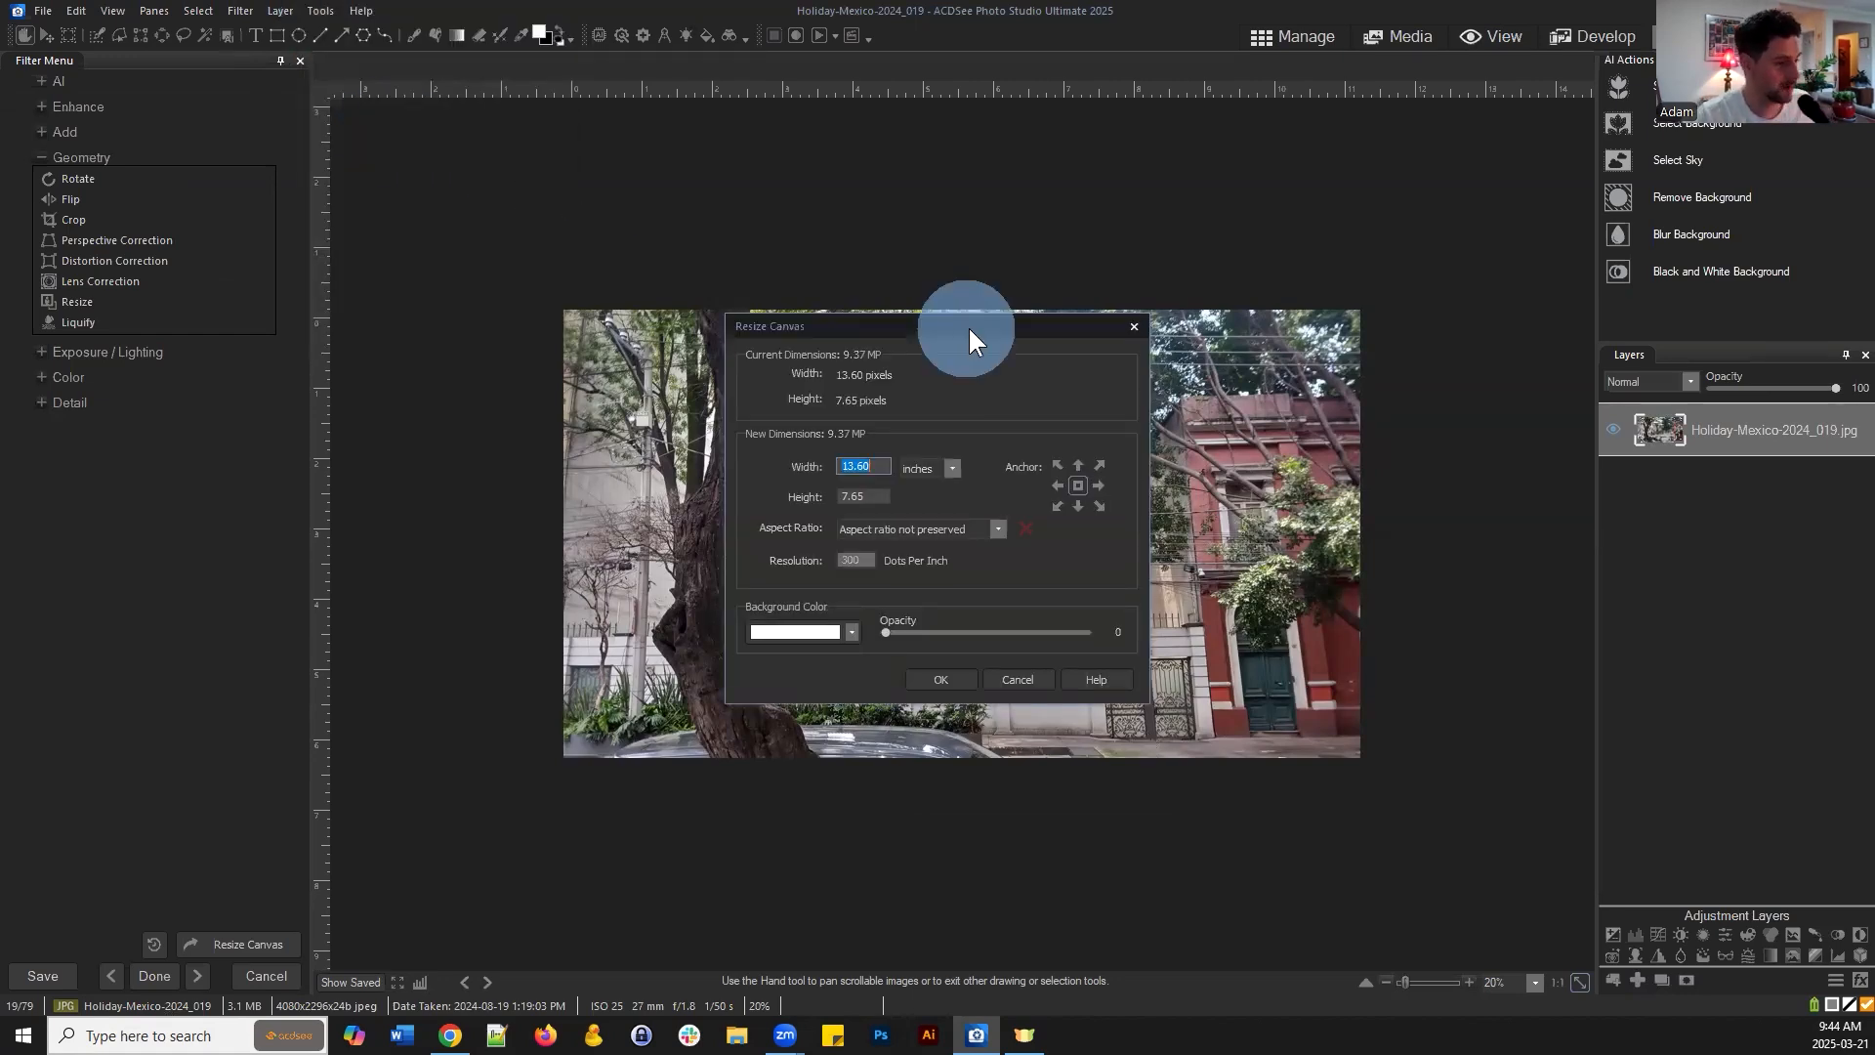
pyautogui.moveTo(970, 330); pyautogui.dragTo(1169, 342)
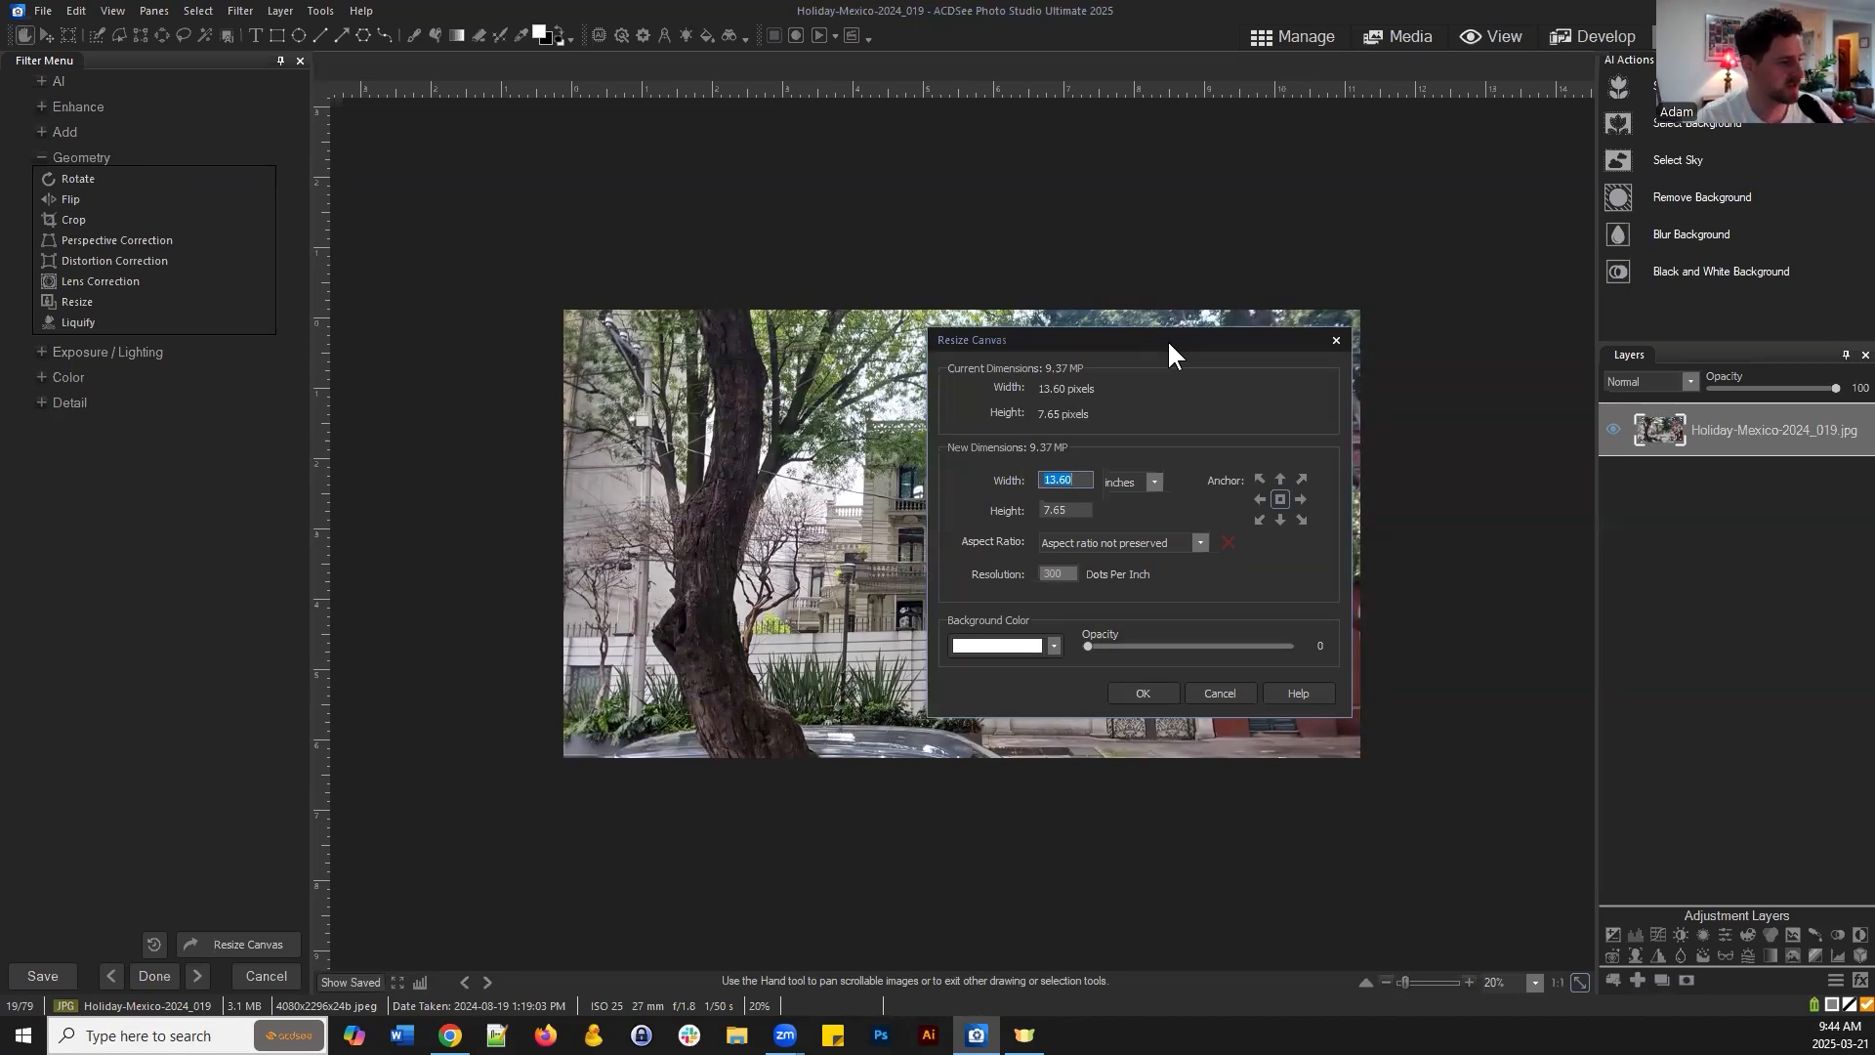
pyautogui.write('15')
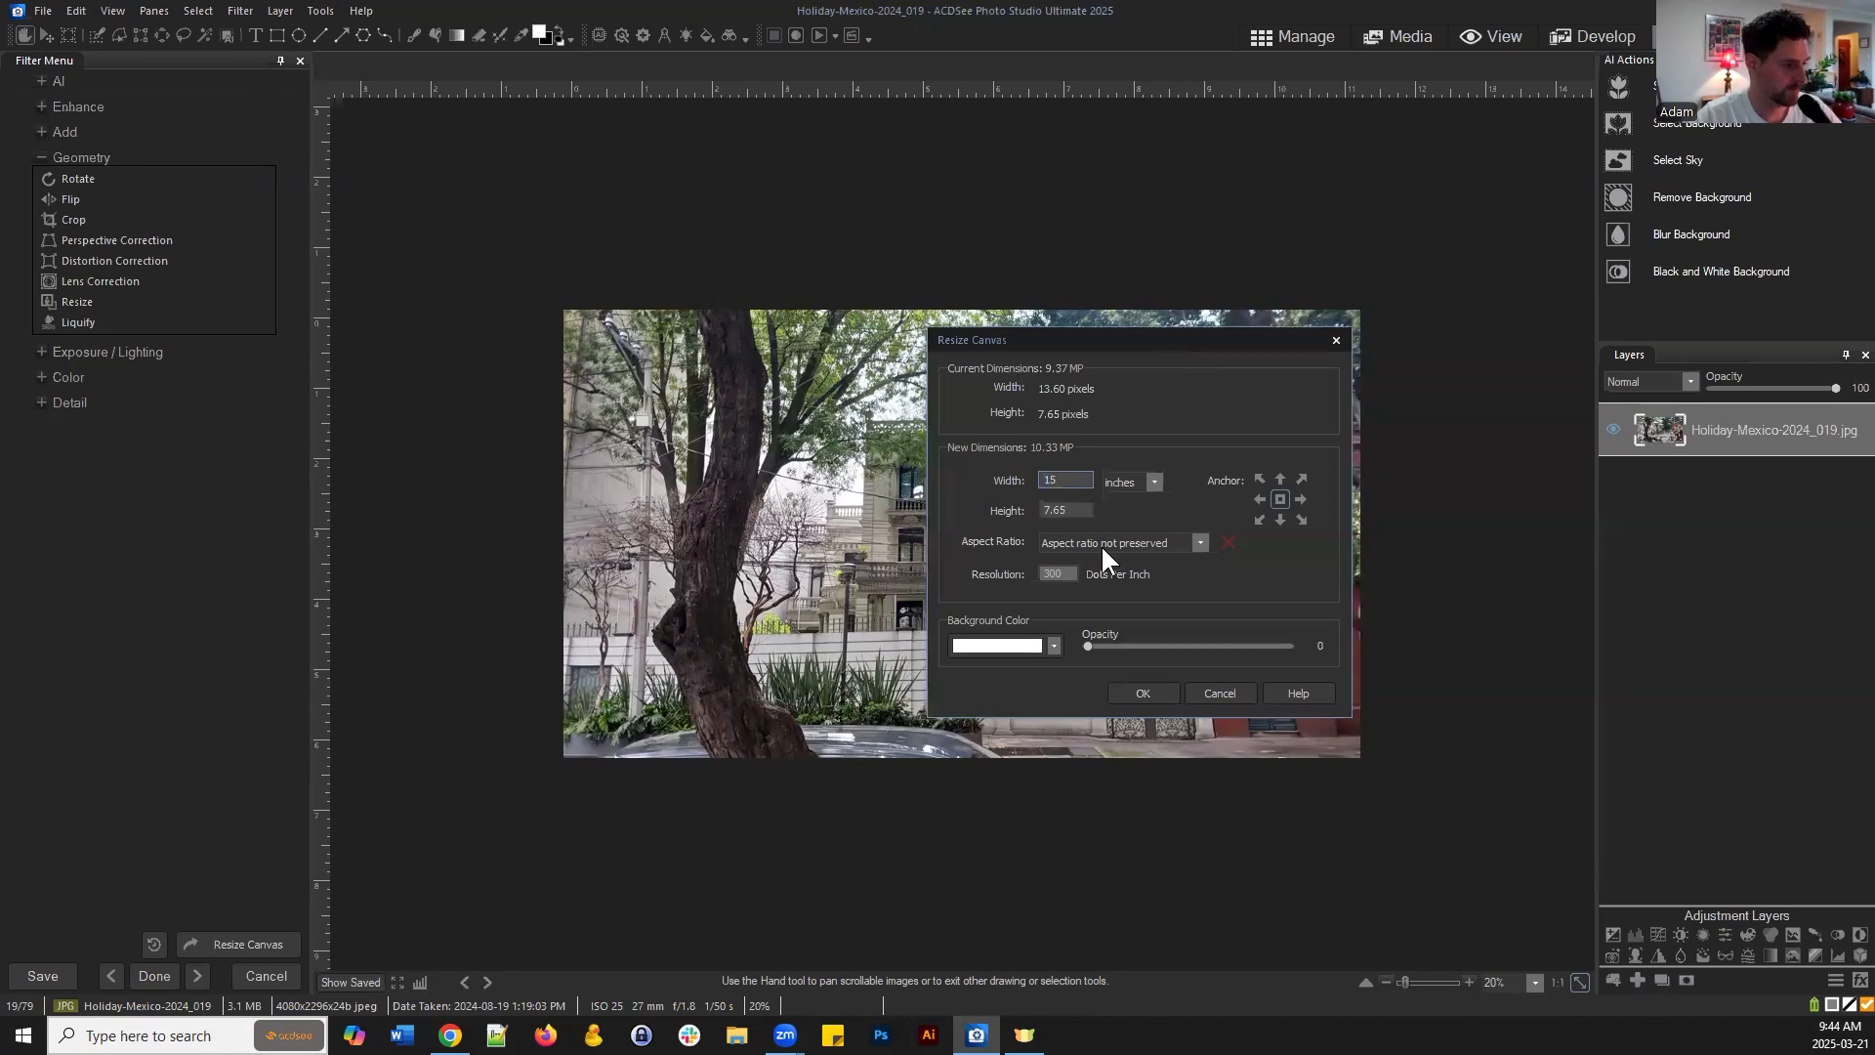
pyautogui.click(1146, 690)
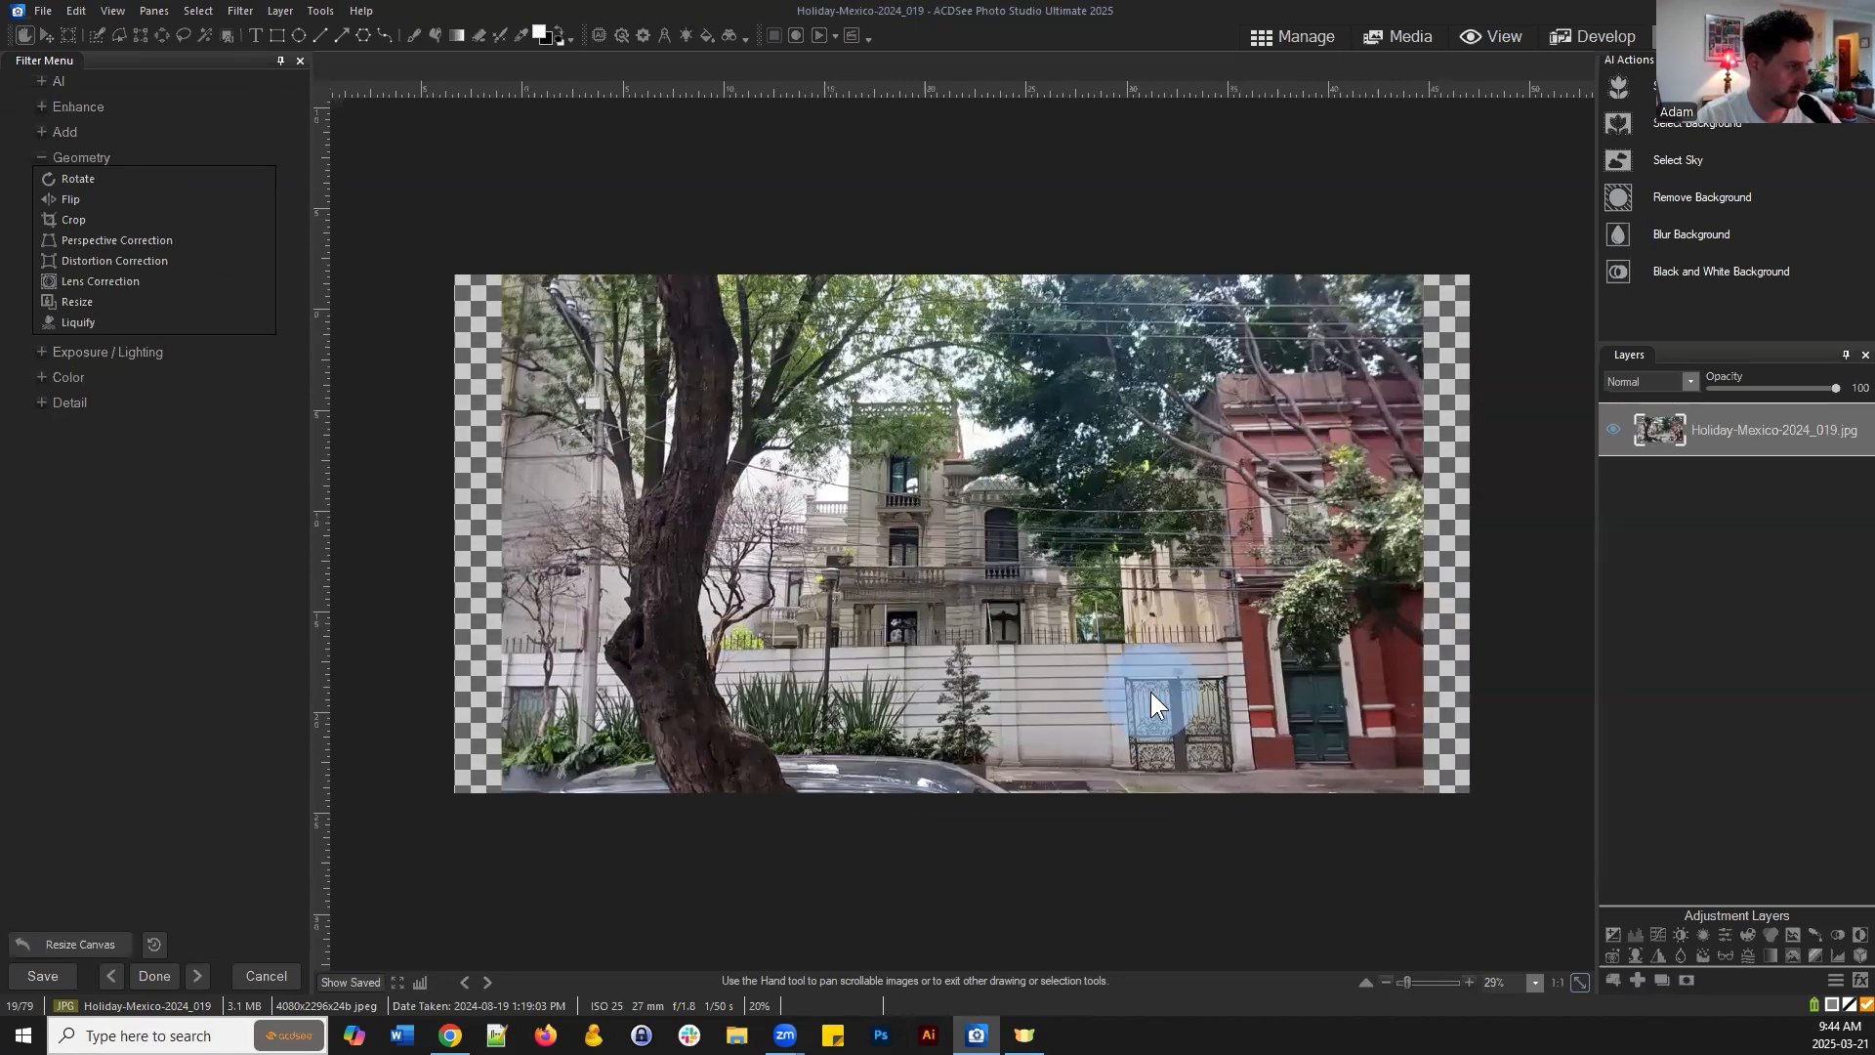
pyautogui.scroll(-1, 1175, 473)
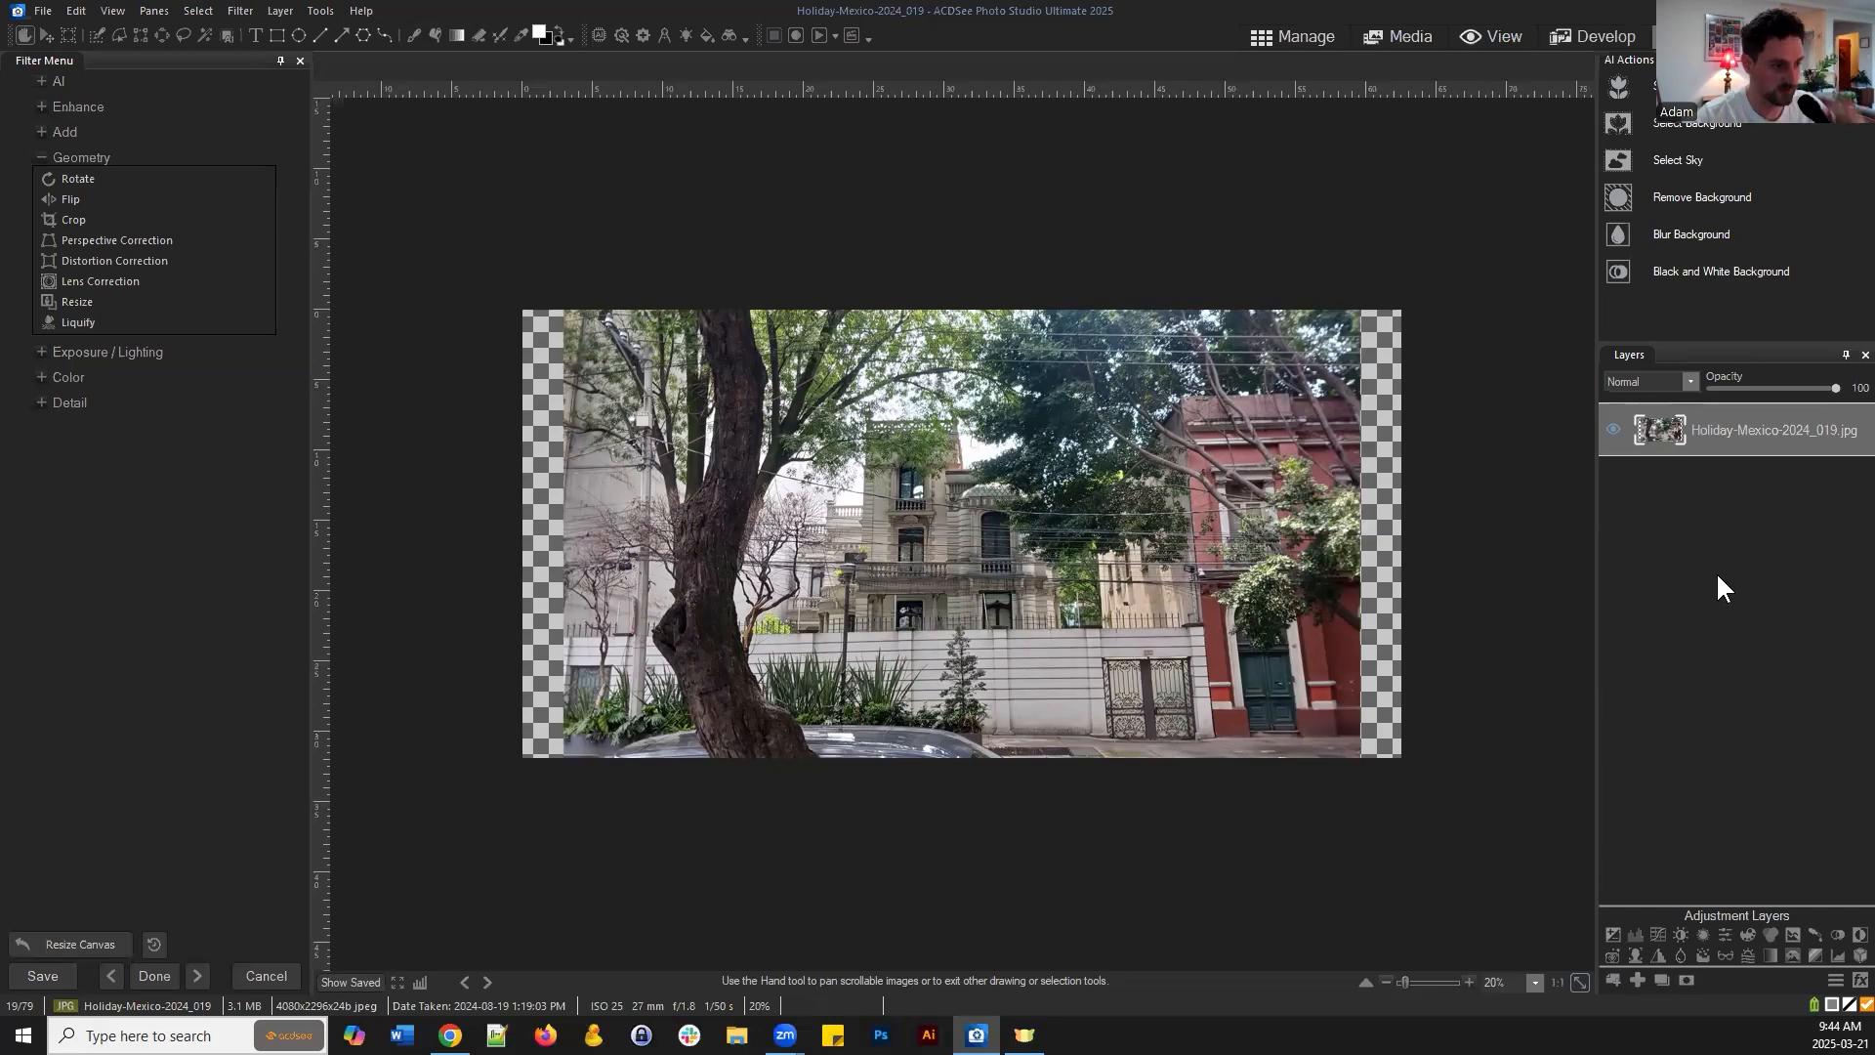
# Extend the canvas above and below the photo to a height of about 47 inches, and commit
pyautogui.click(66, 36)
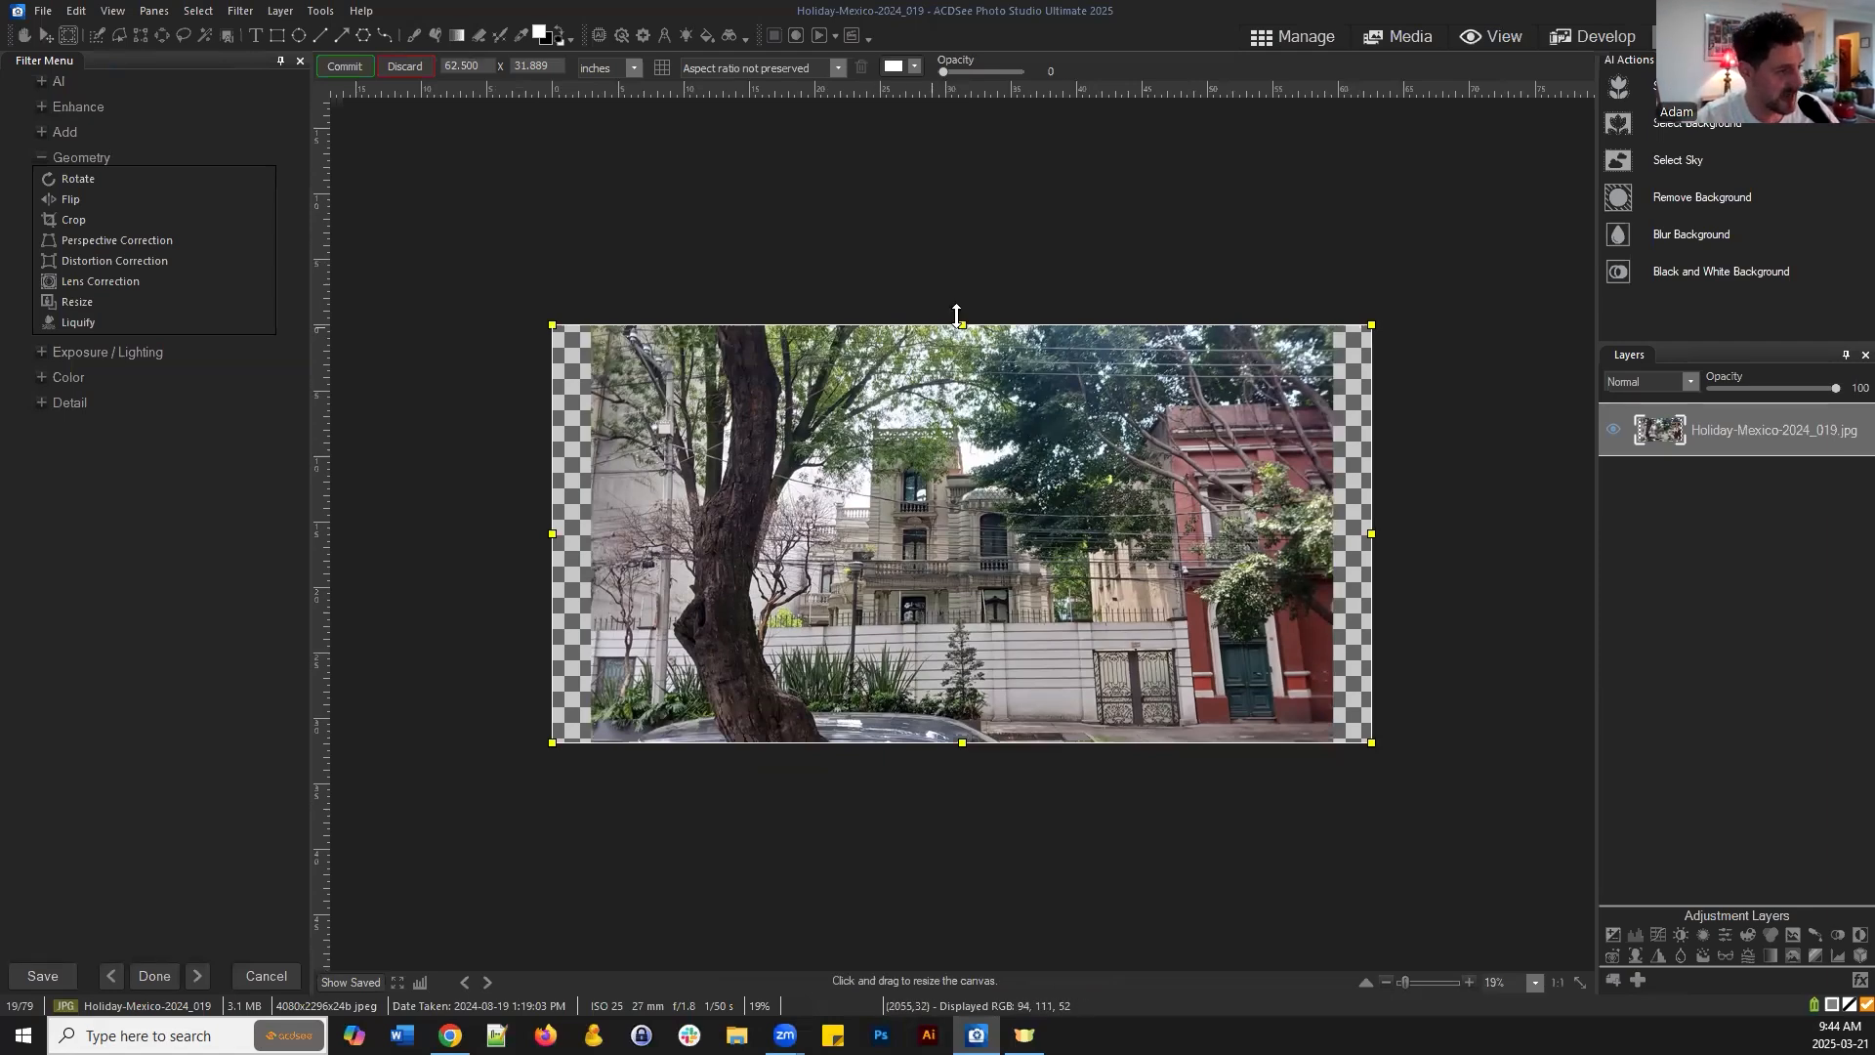
pyautogui.moveTo(962, 324); pyautogui.dragTo(961, 202)
pyautogui.moveTo(962, 742); pyautogui.dragTo(961, 835)
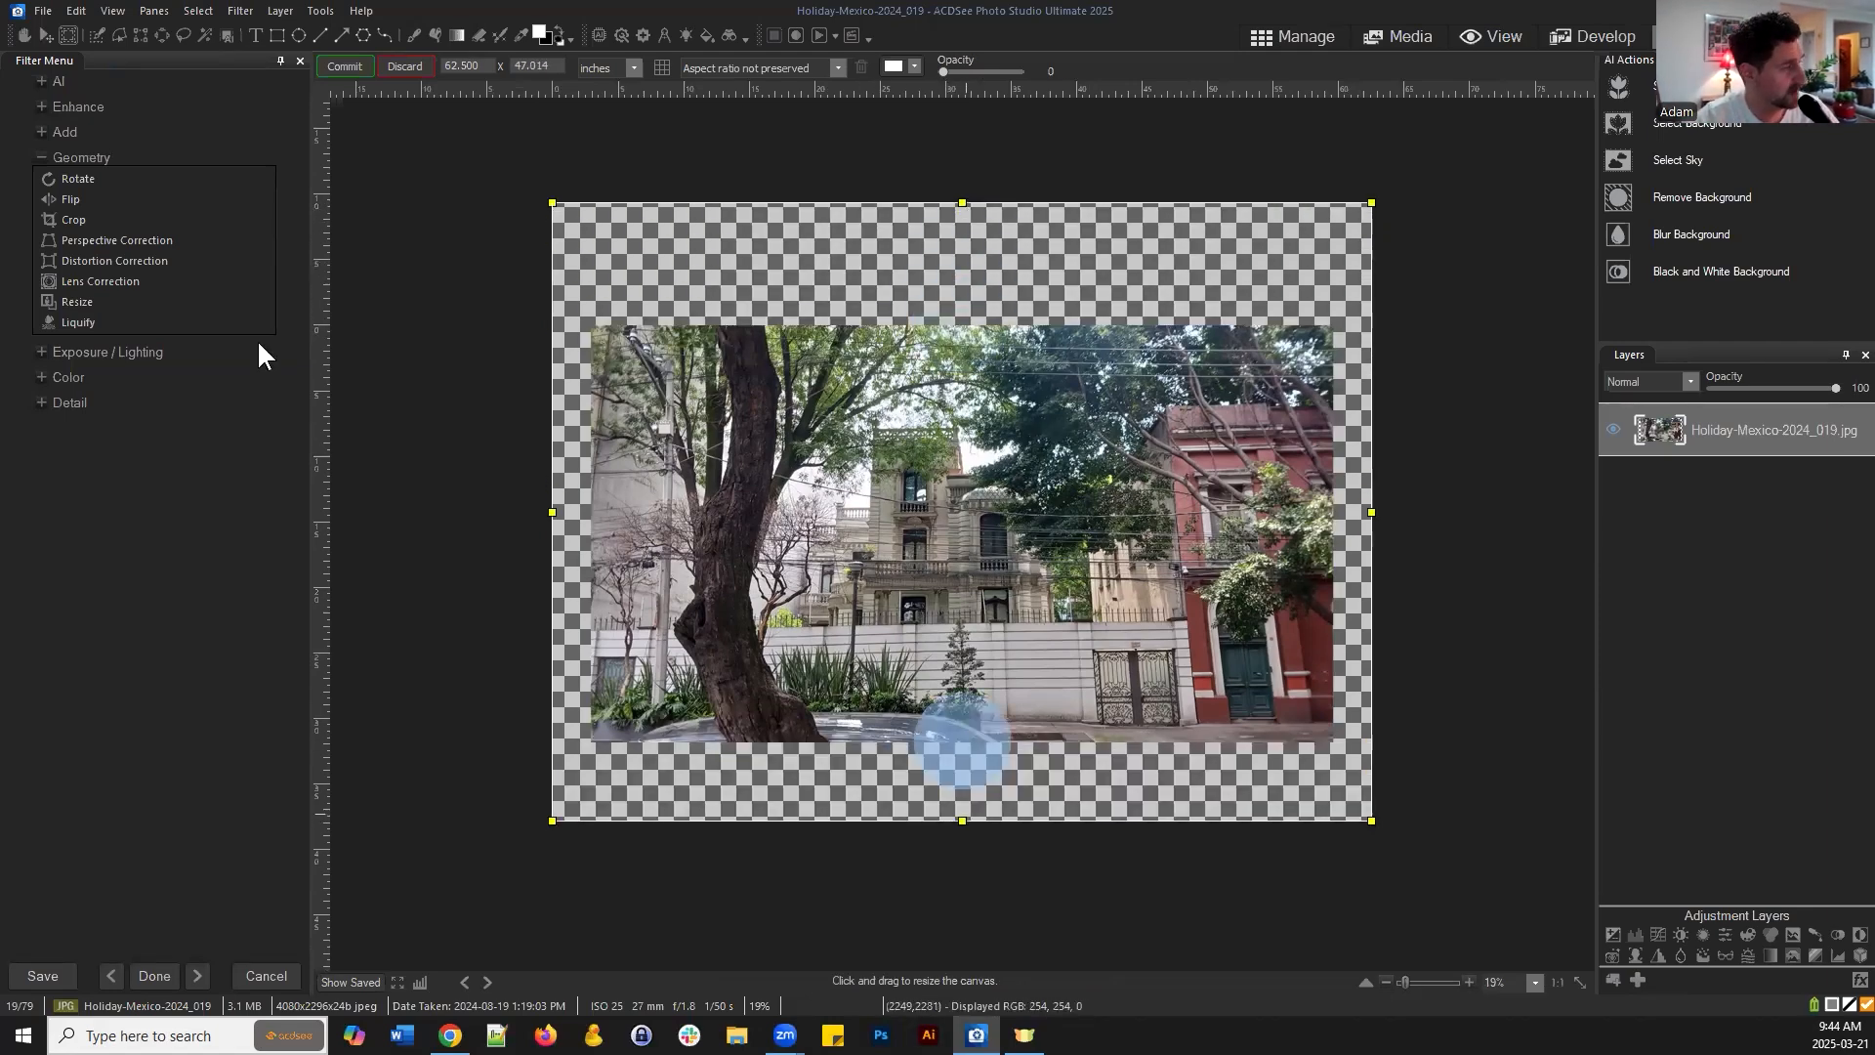
pyautogui.click(344, 65)
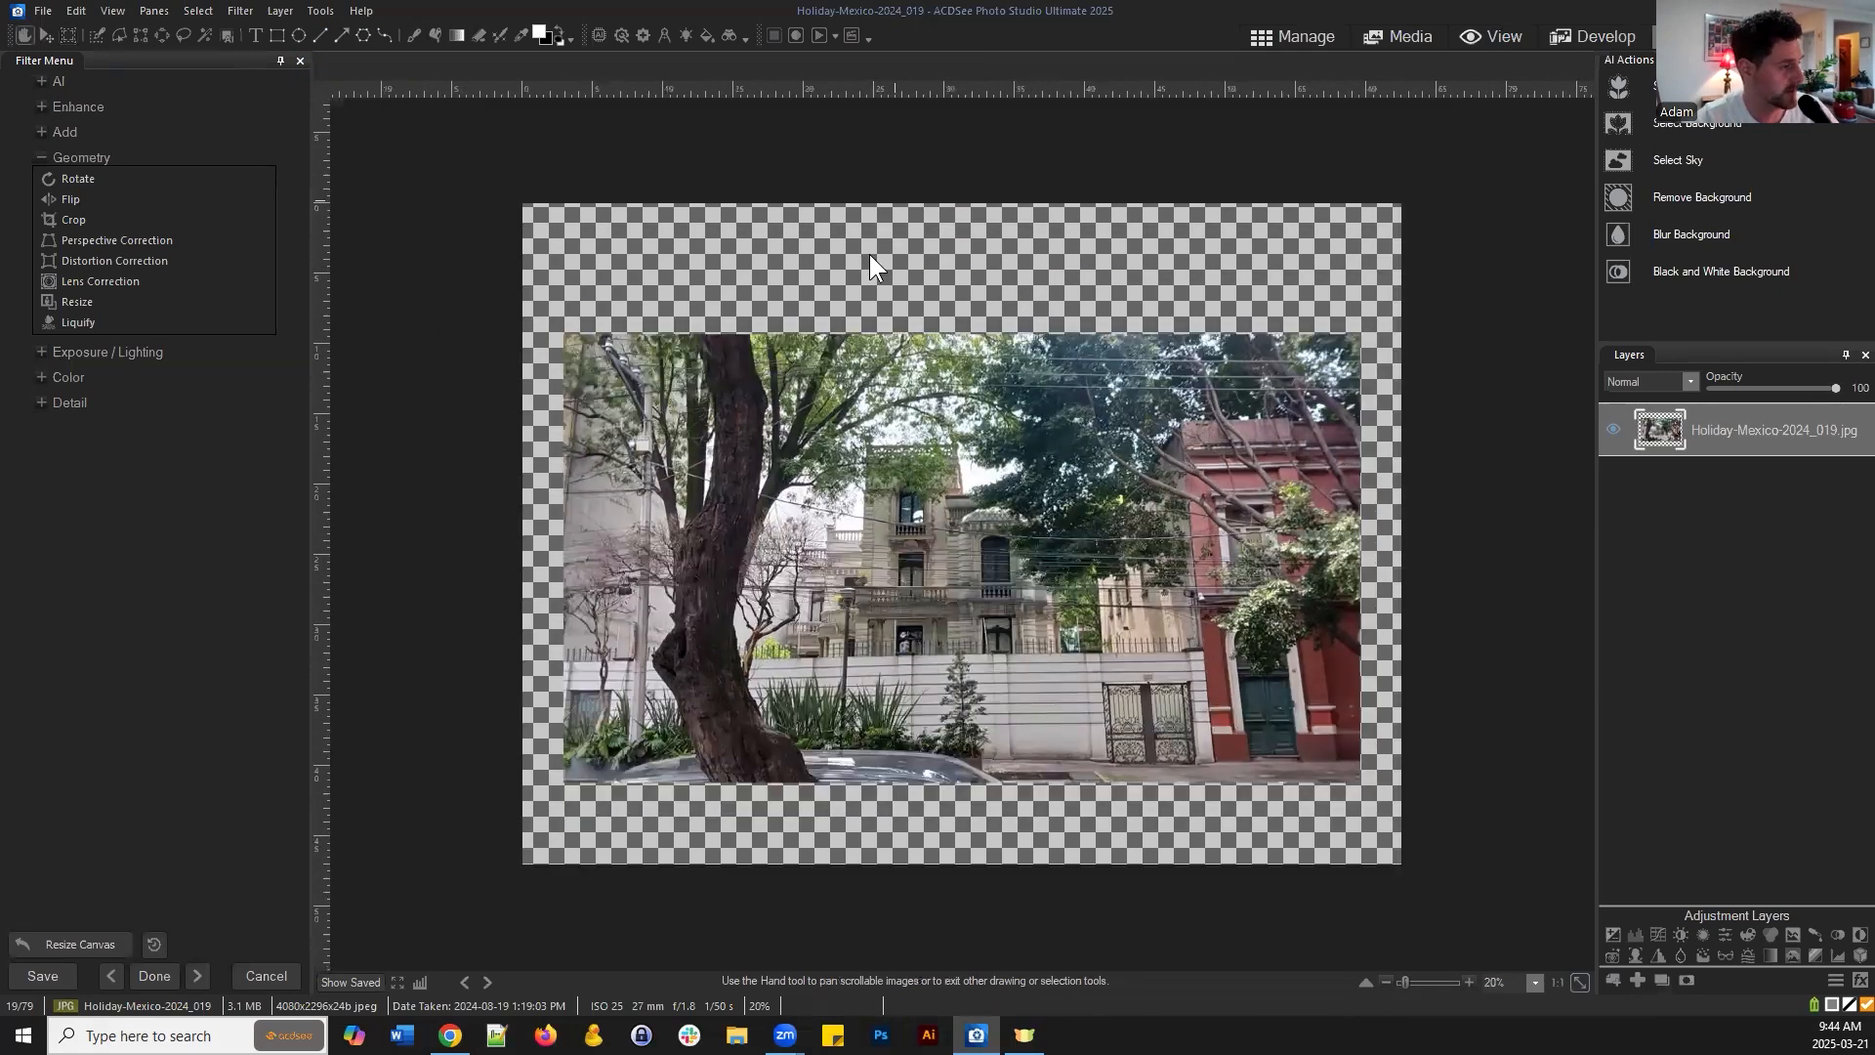
# Review the aspect ratio, anchor and background opacity options of Resize Canvas, and close it without applying anything
pyautogui.click(330, 13)
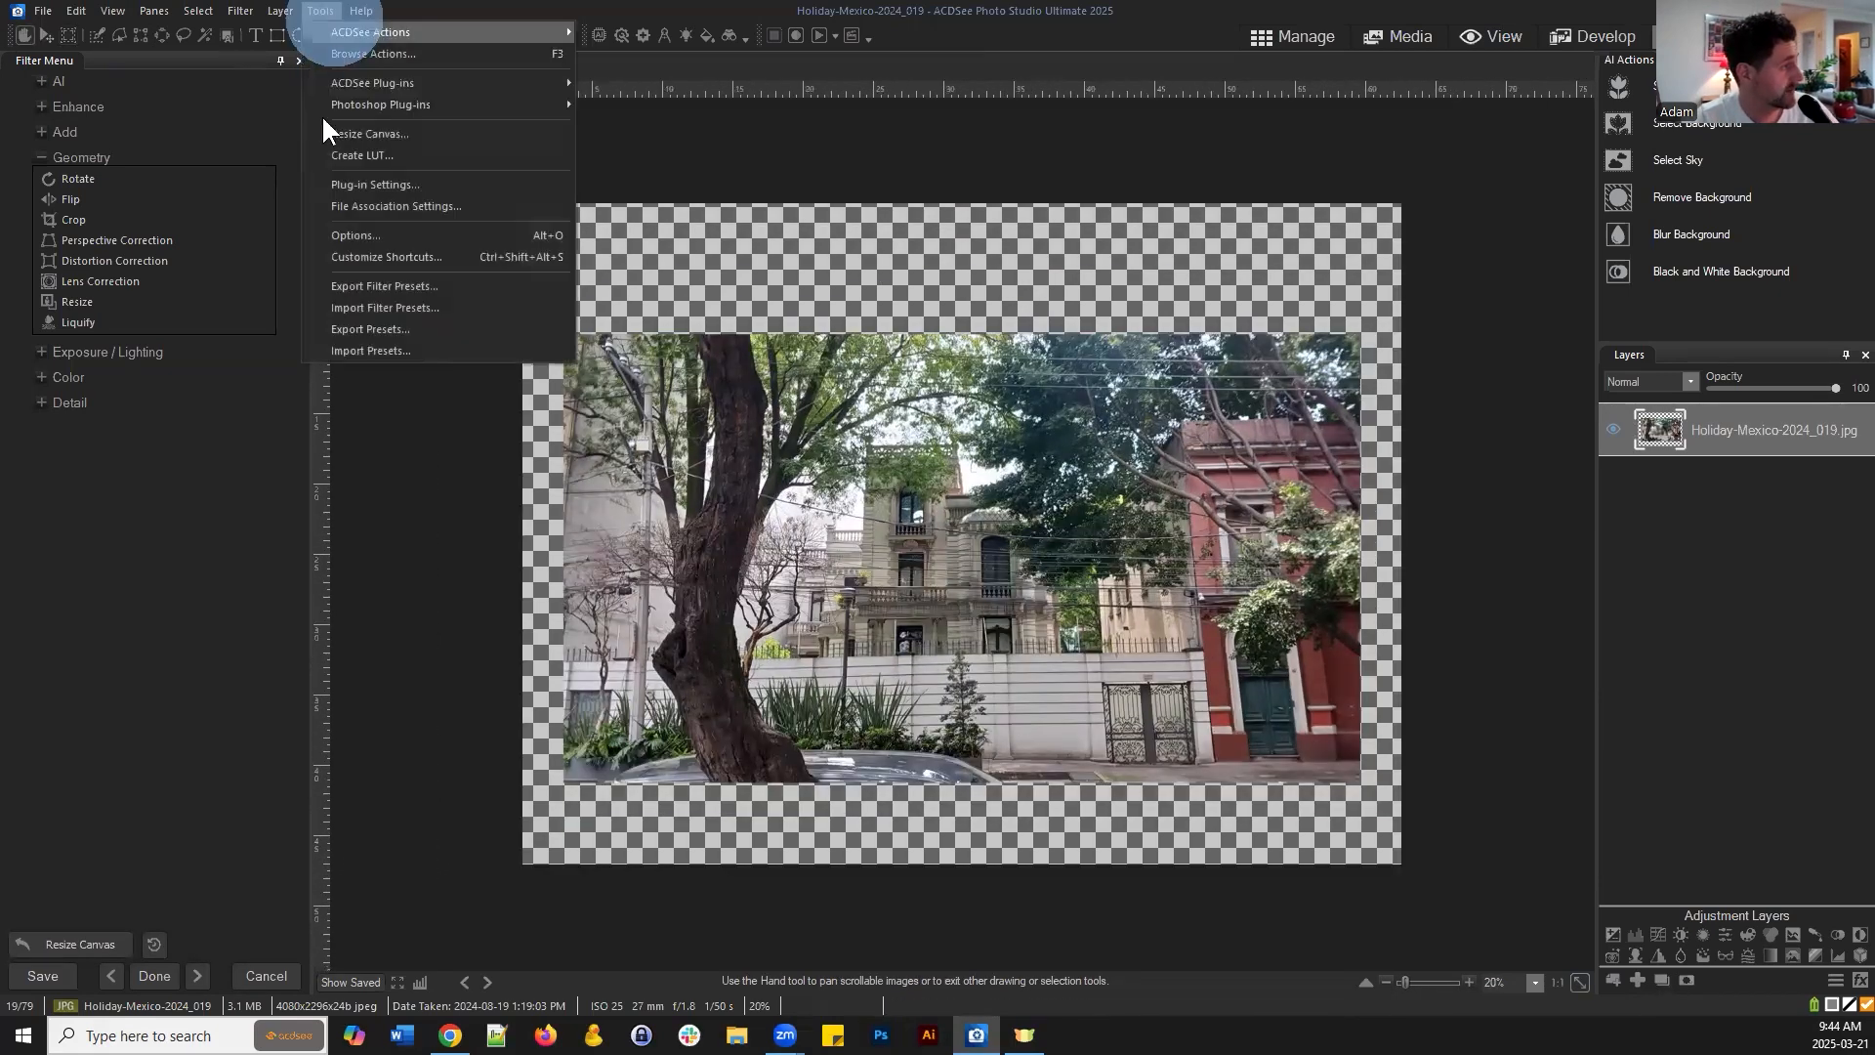
pyautogui.click(405, 138)
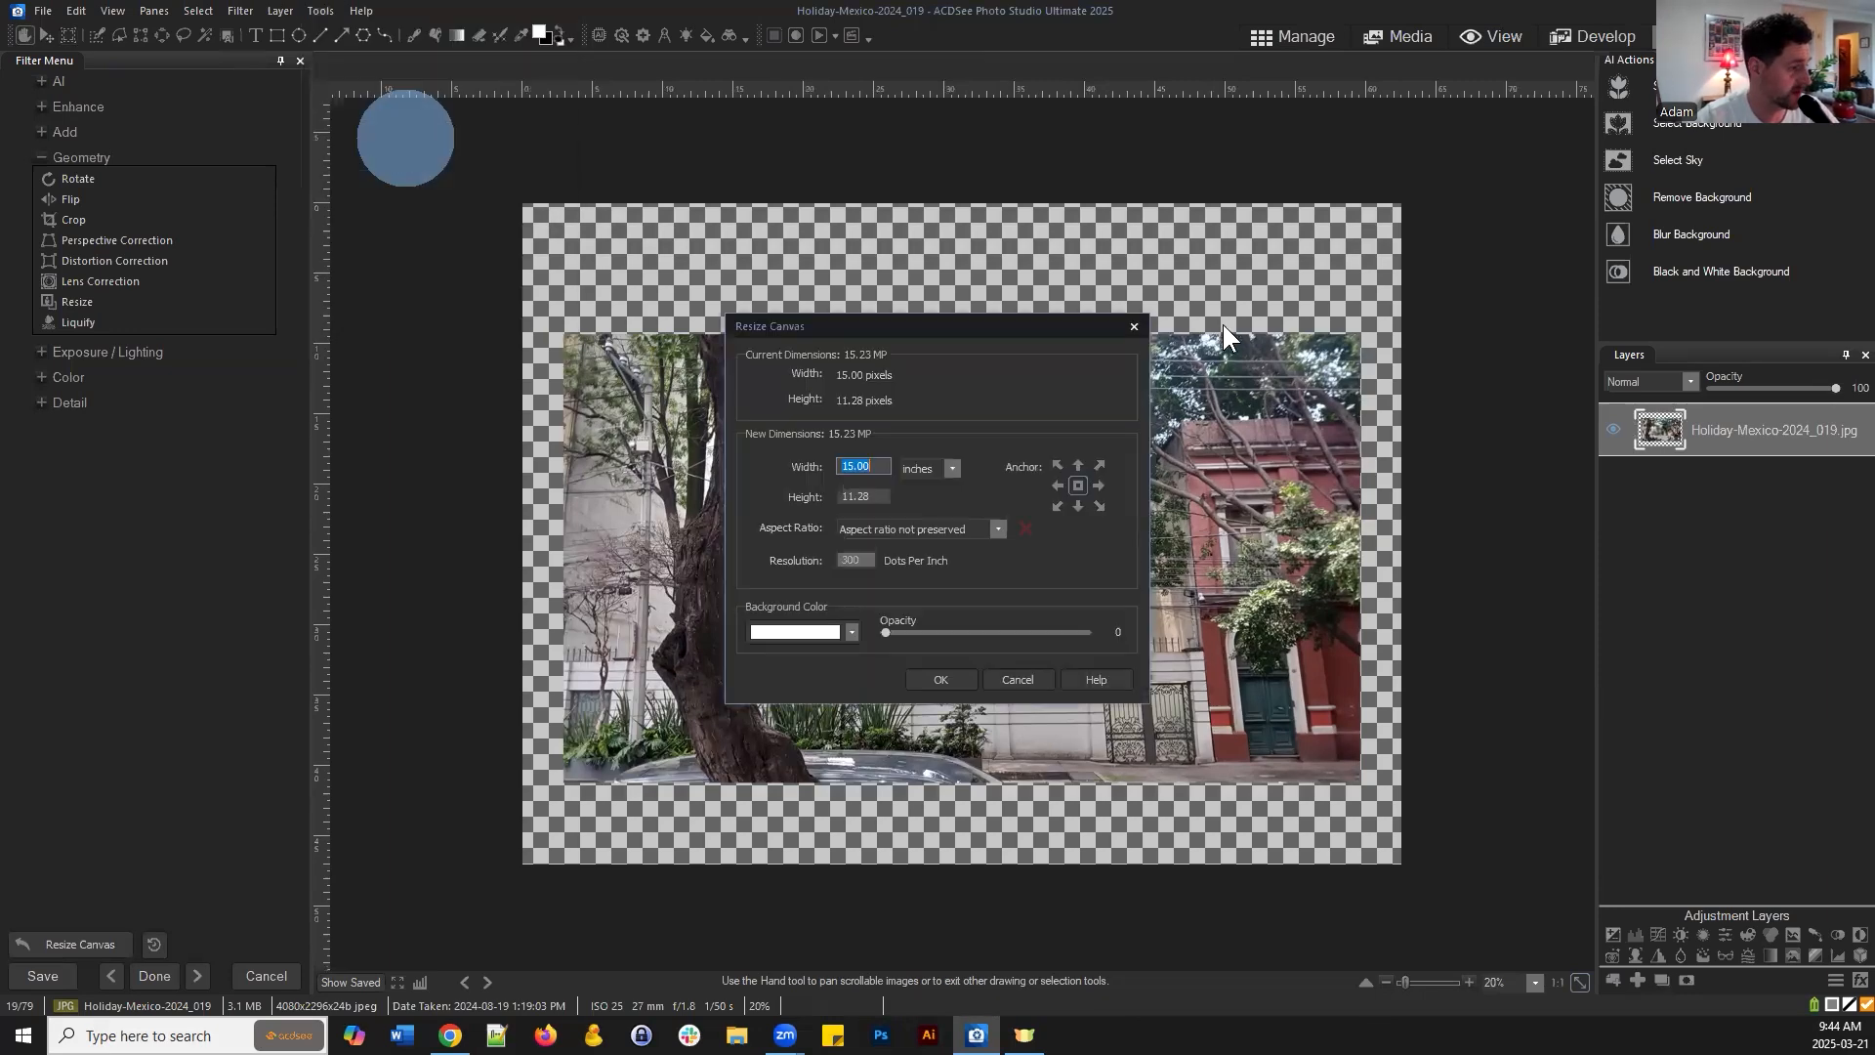
pyautogui.moveTo(907, 323); pyautogui.dragTo(1049, 315)
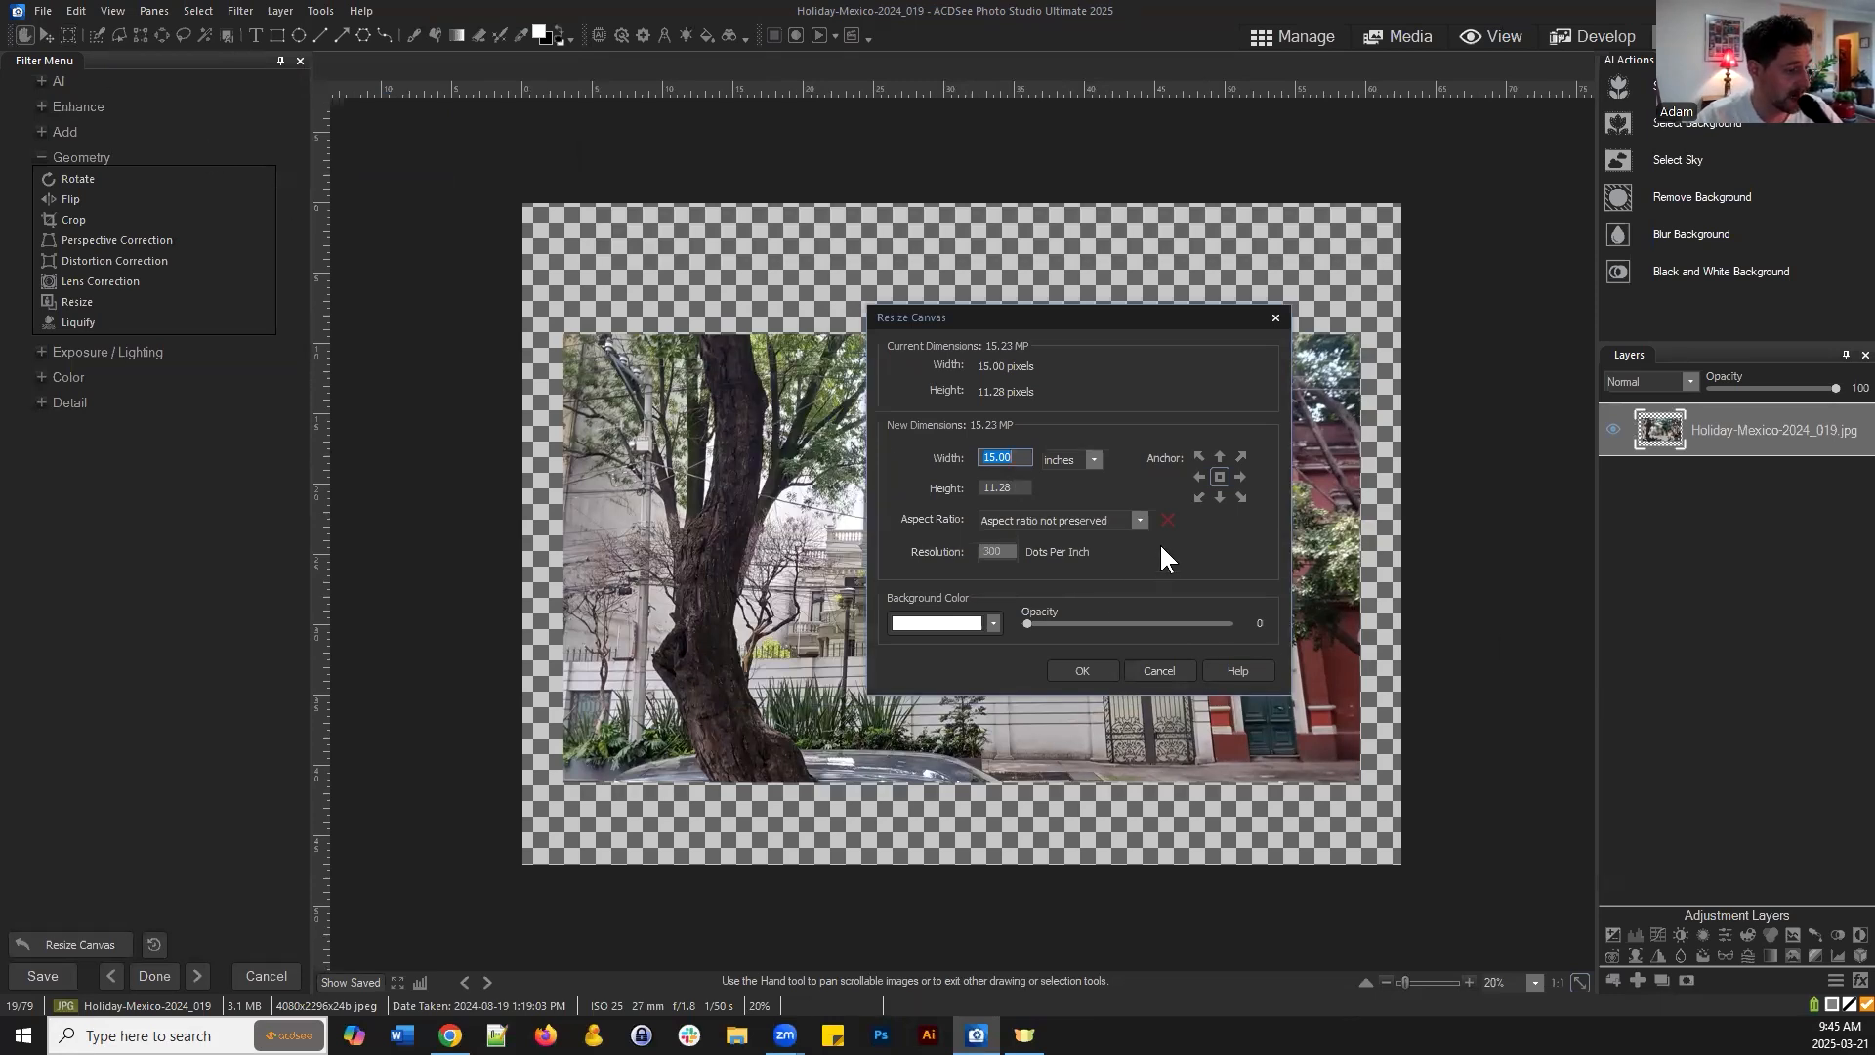
pyautogui.moveTo(1026, 623)
pyautogui.mouseDown()
pyautogui.moveTo(1197, 613)
pyautogui.moveTo(1015, 617)
pyautogui.mouseUp()
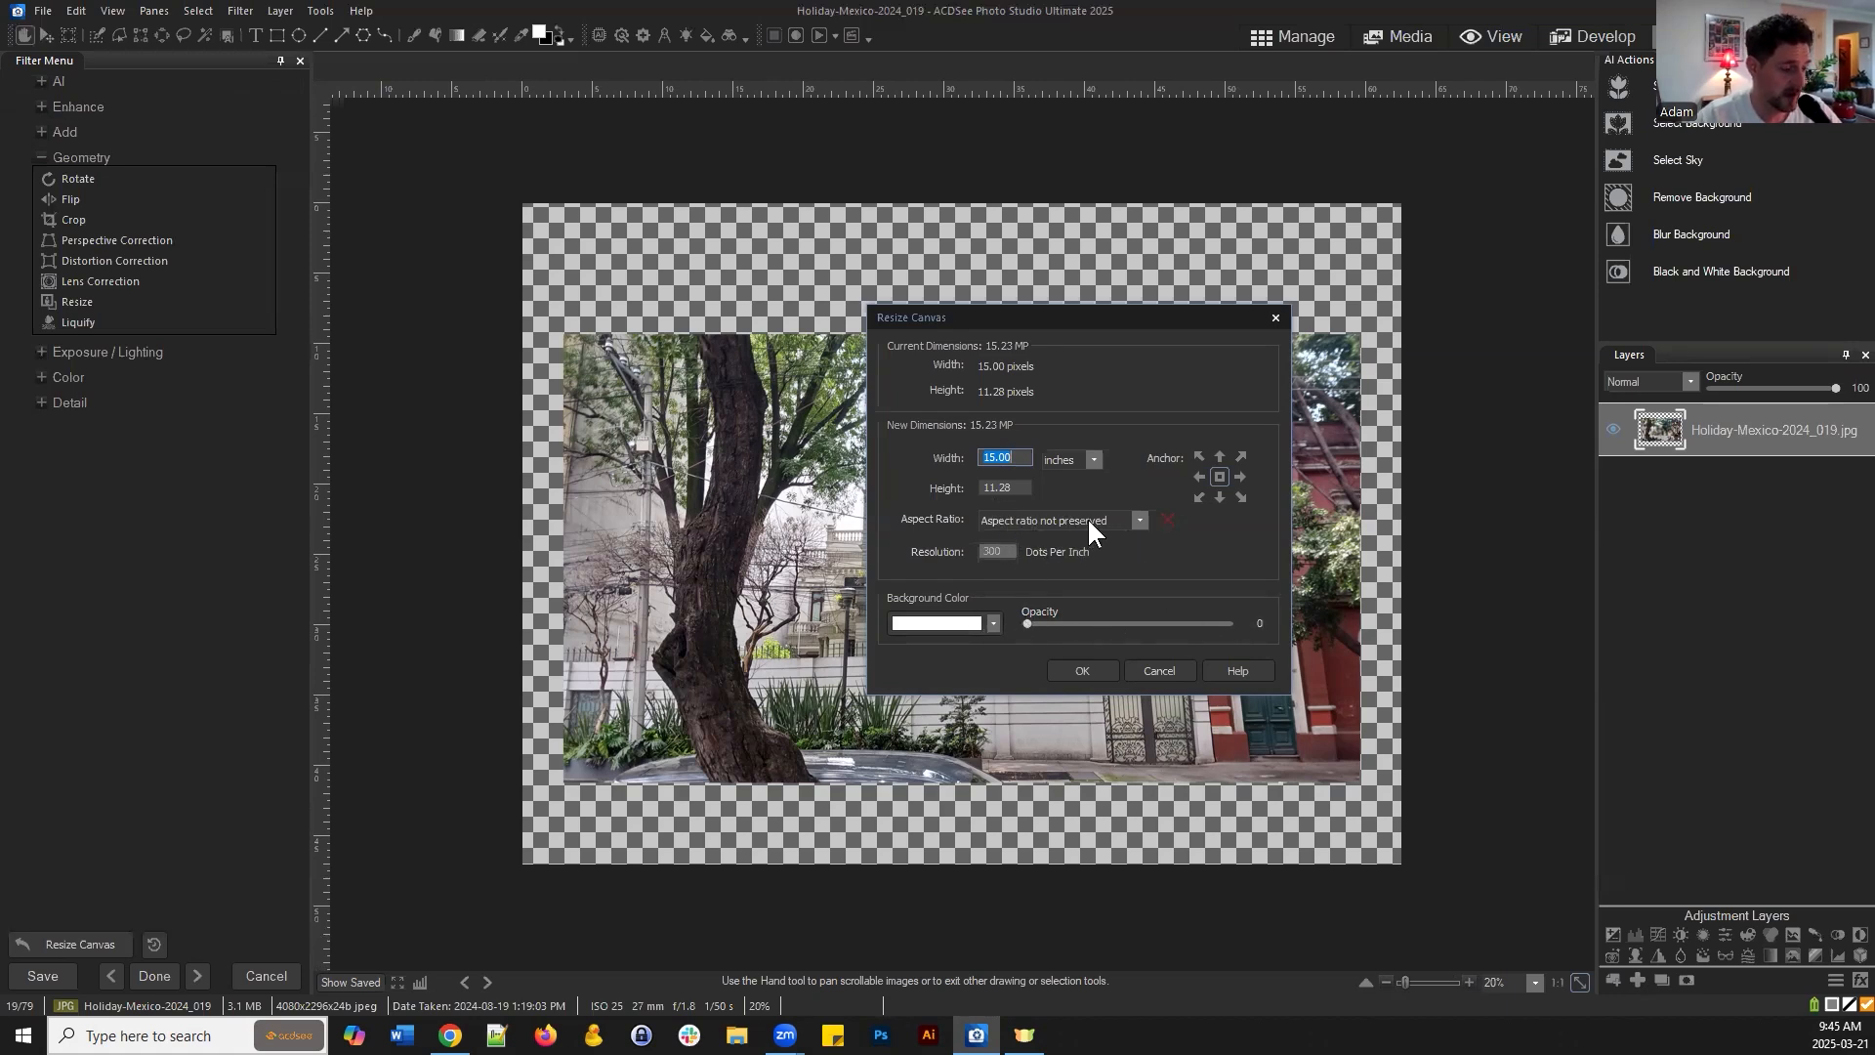
pyautogui.click(1129, 514)
pyautogui.click(1128, 514)
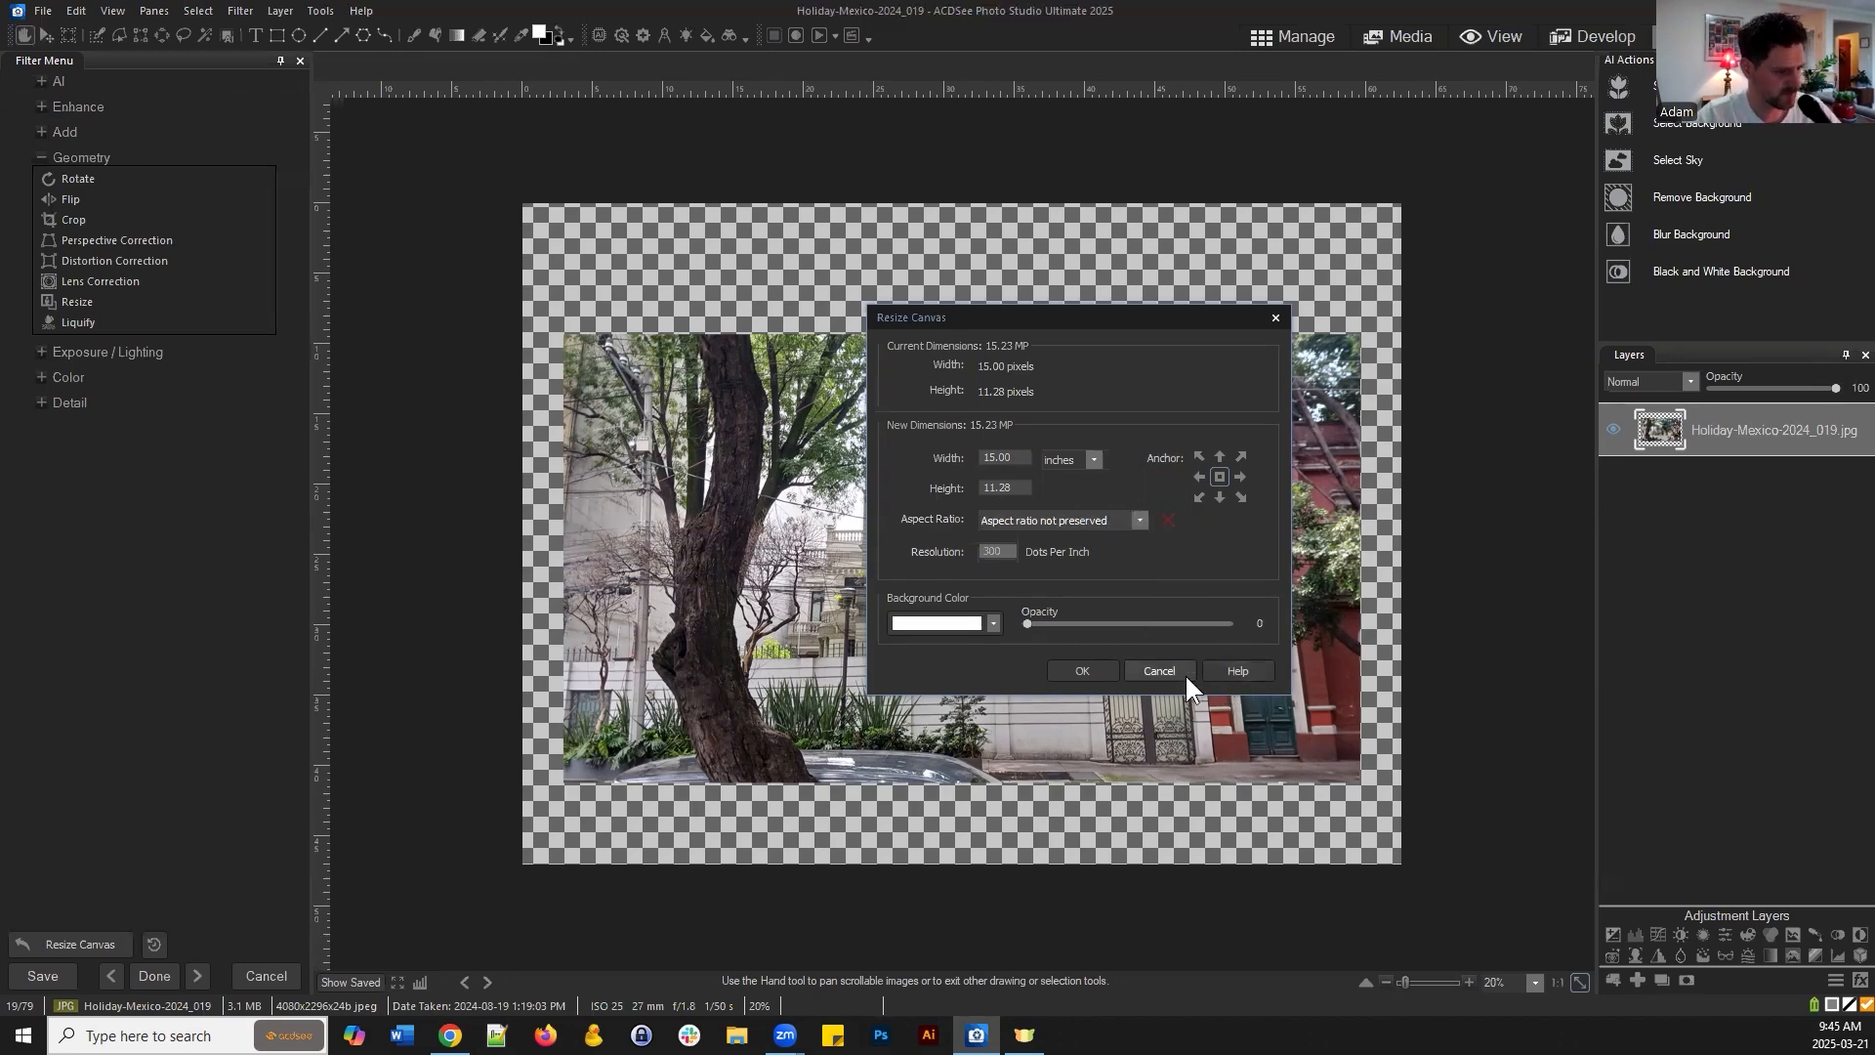
pyautogui.click(1160, 670)
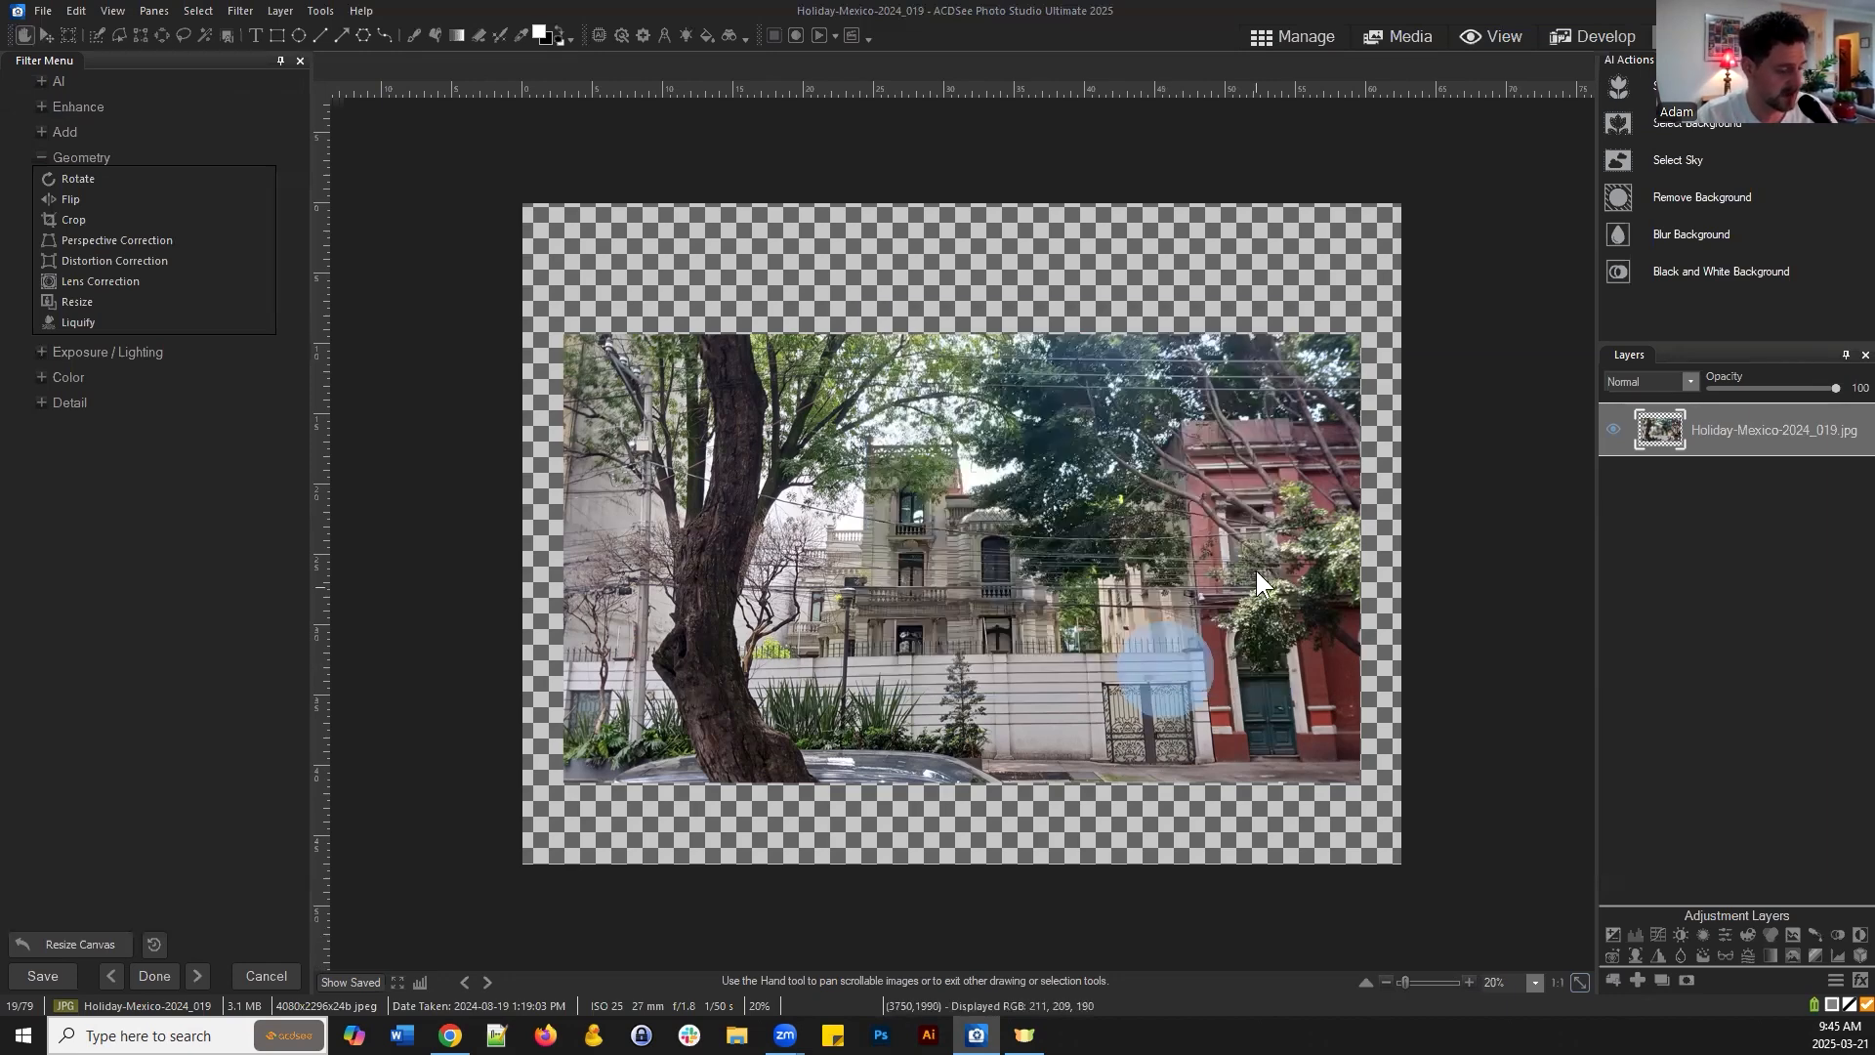
# Undo the earlier canvas resizes, and resize the canvas to 20 by 10 inches with the lower-right anchor
pyautogui.hotkey('ctrl', 'z')
pyautogui.hotkey('ctrl', 'z')
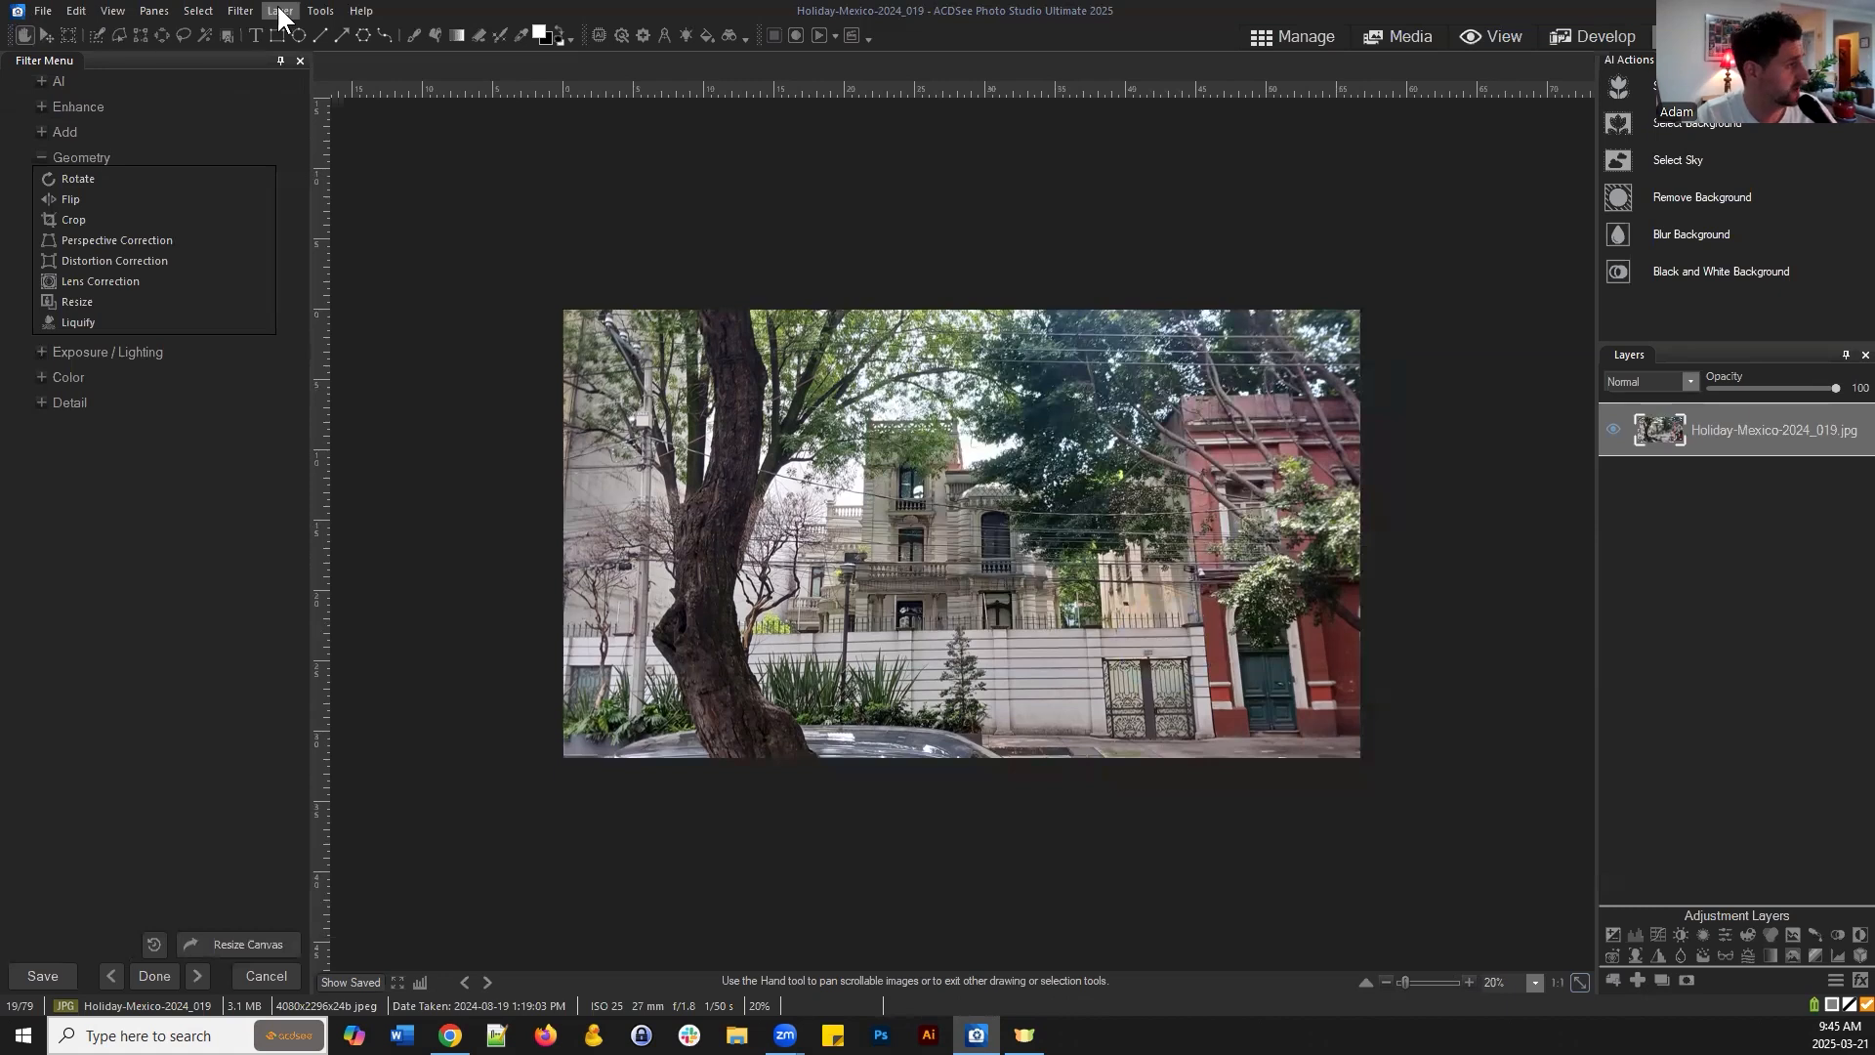
pyautogui.click(320, 11)
pyautogui.click(383, 136)
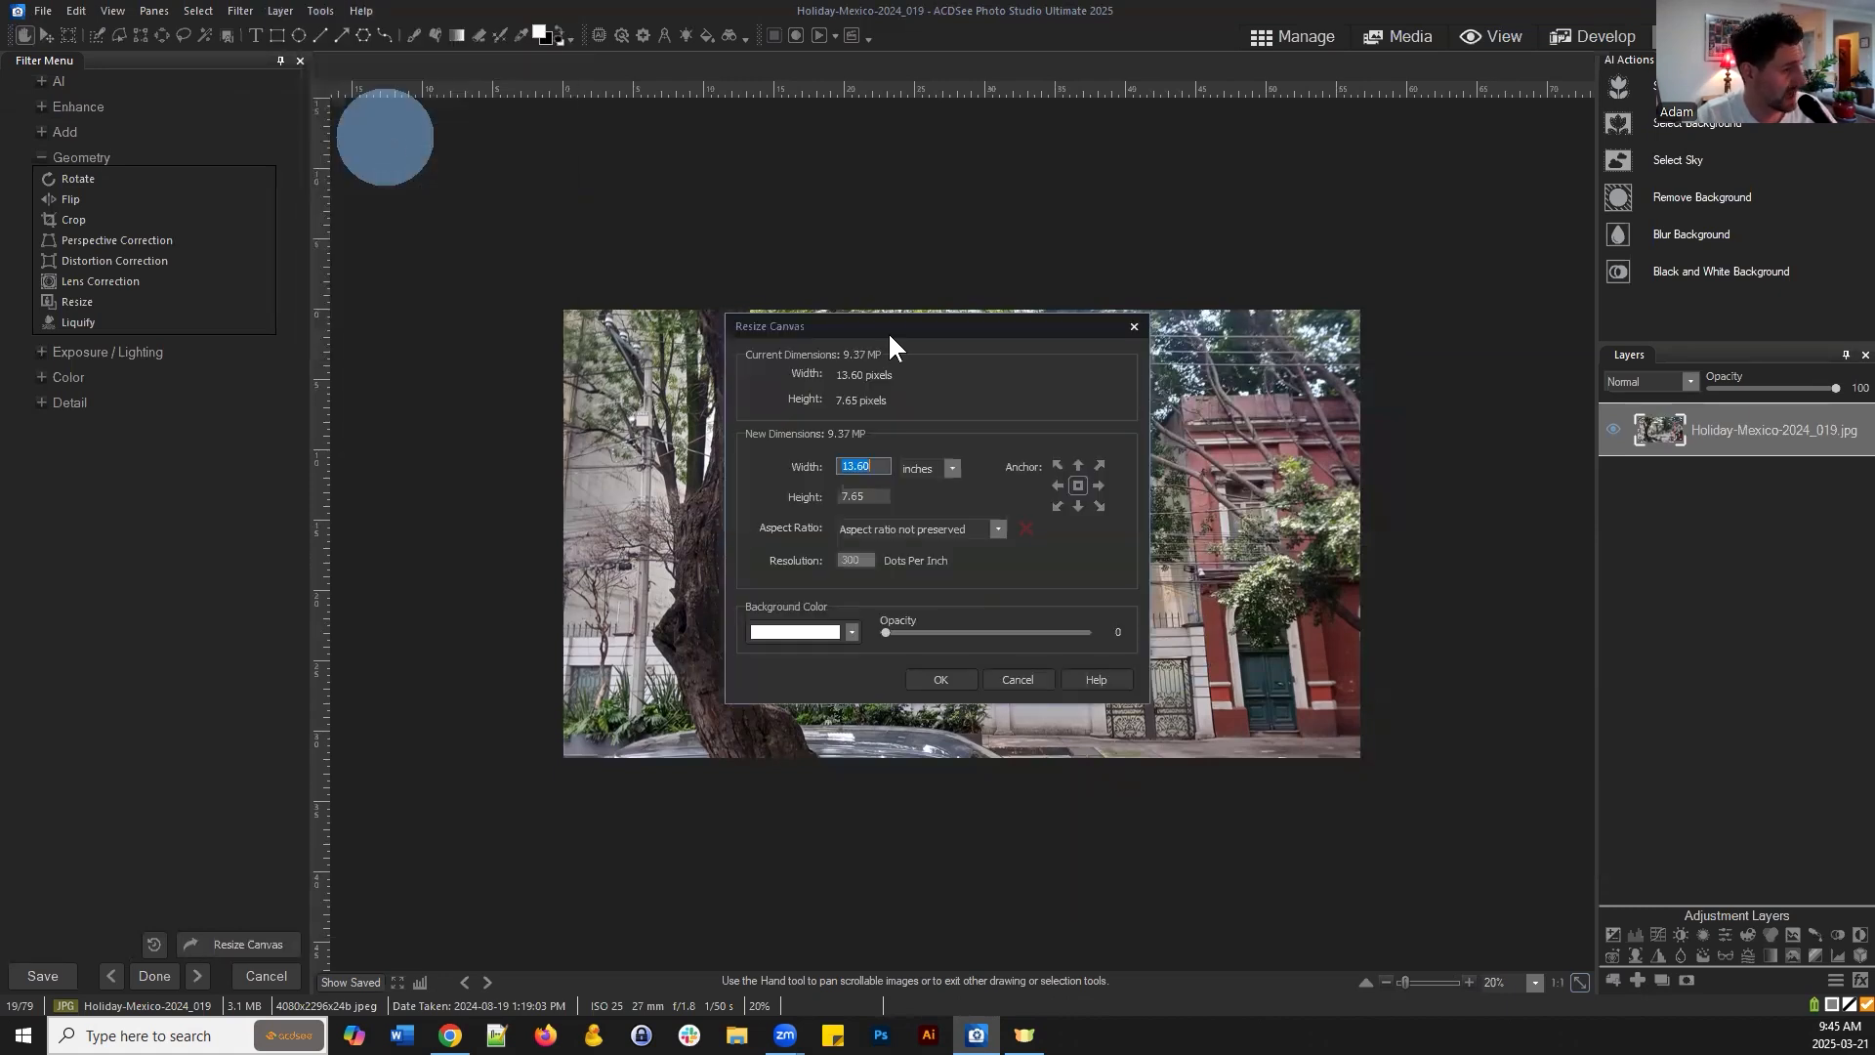
pyautogui.click(1096, 503)
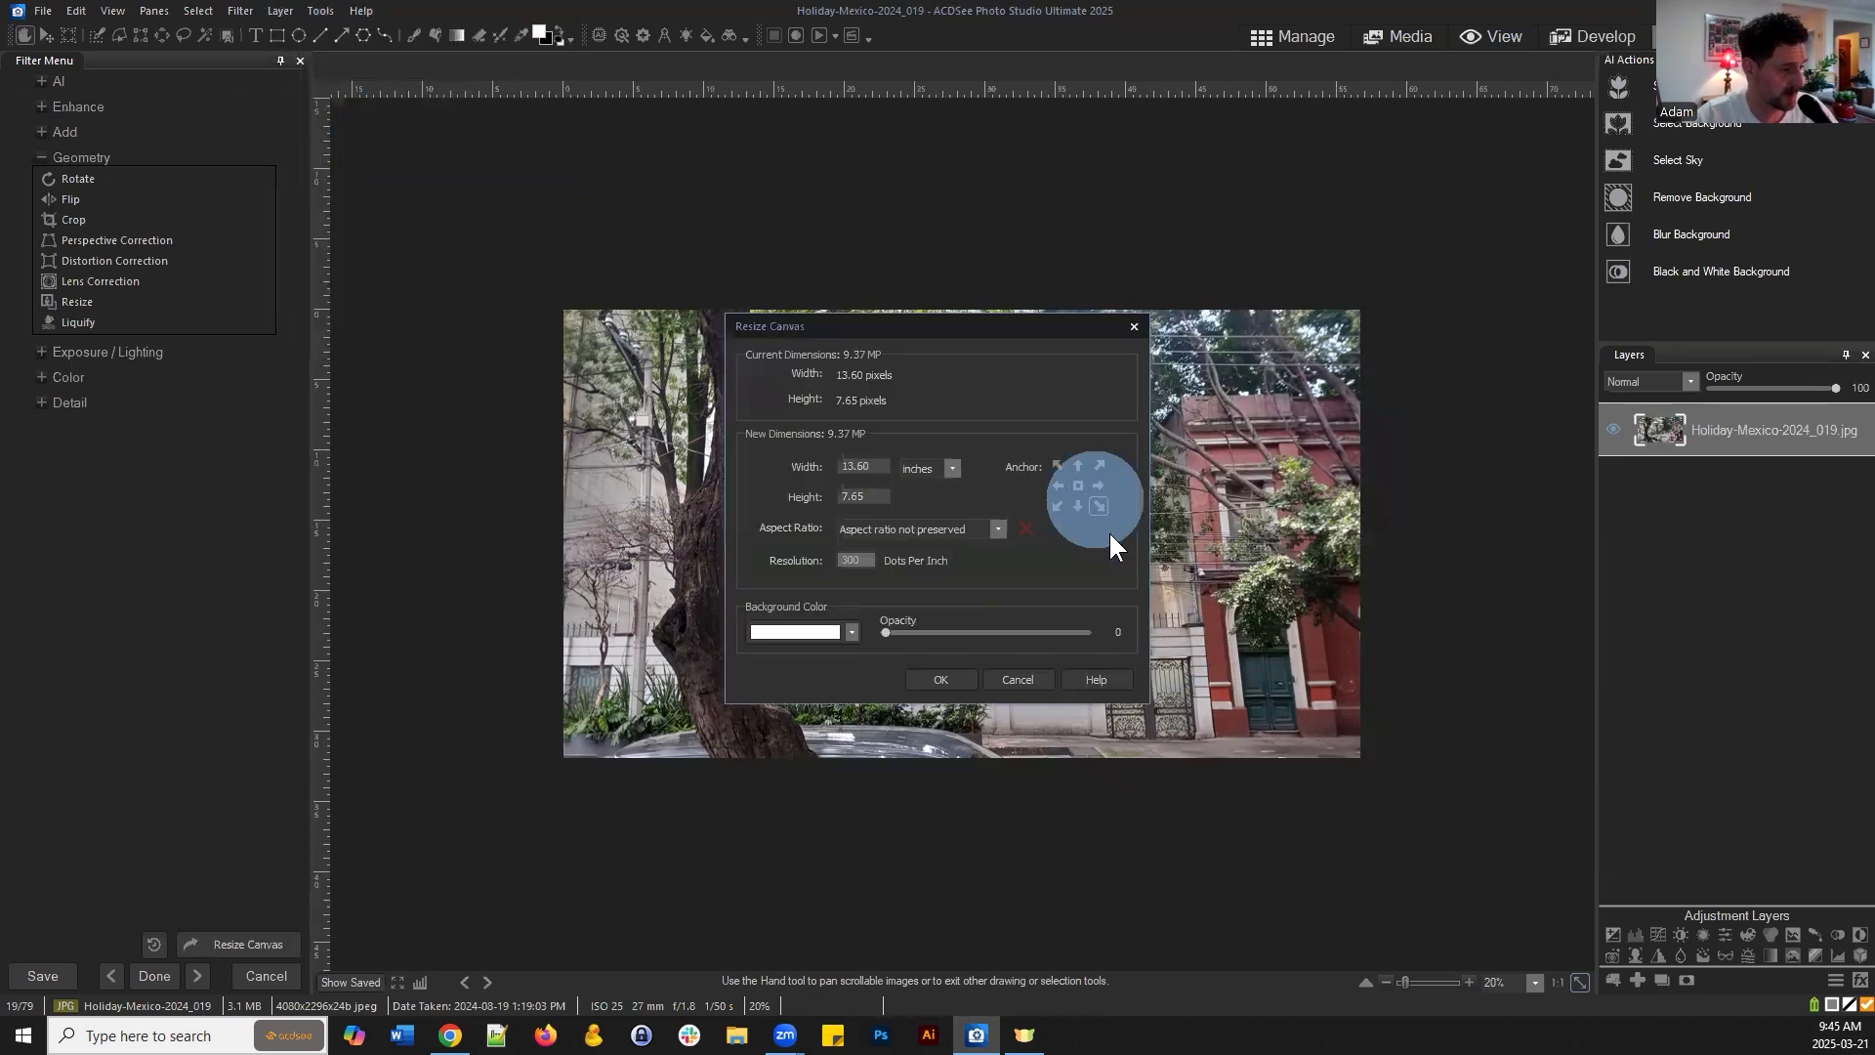
pyautogui.click(851, 468)
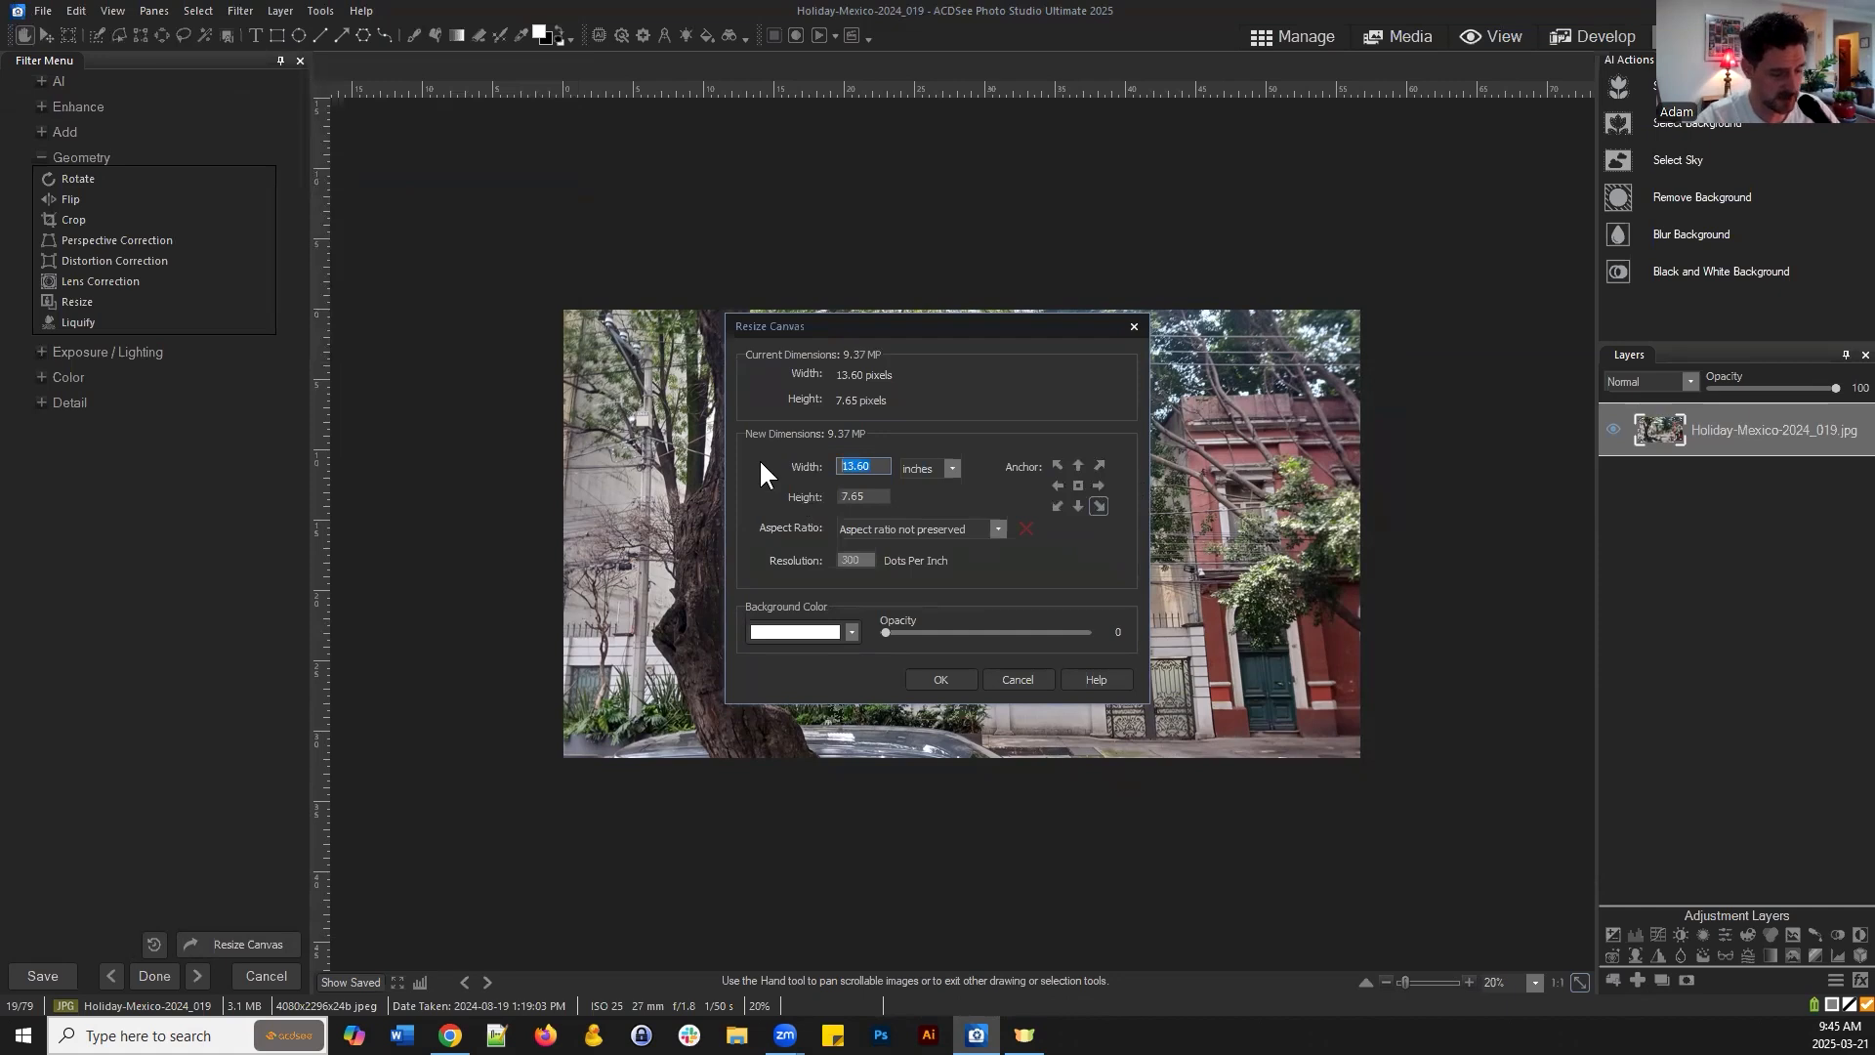
pyautogui.write('29')
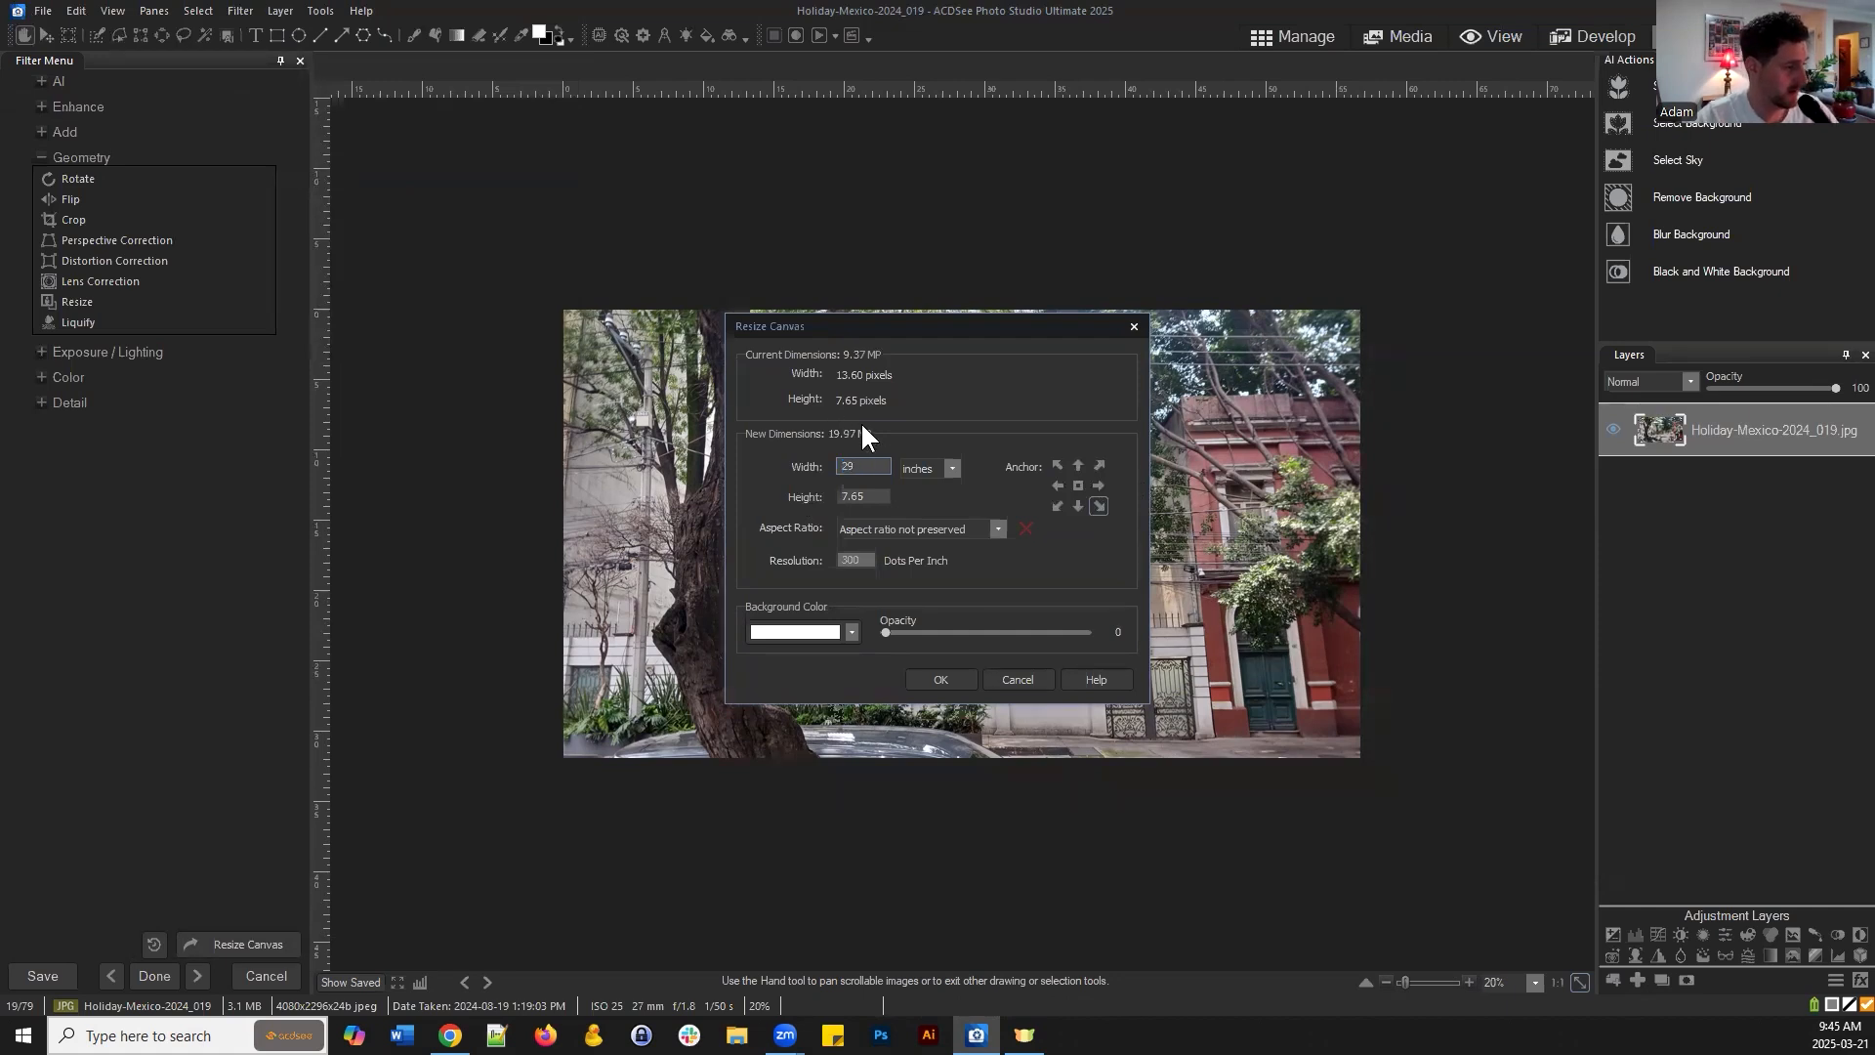
pyautogui.click(859, 496)
pyautogui.write('53.33')
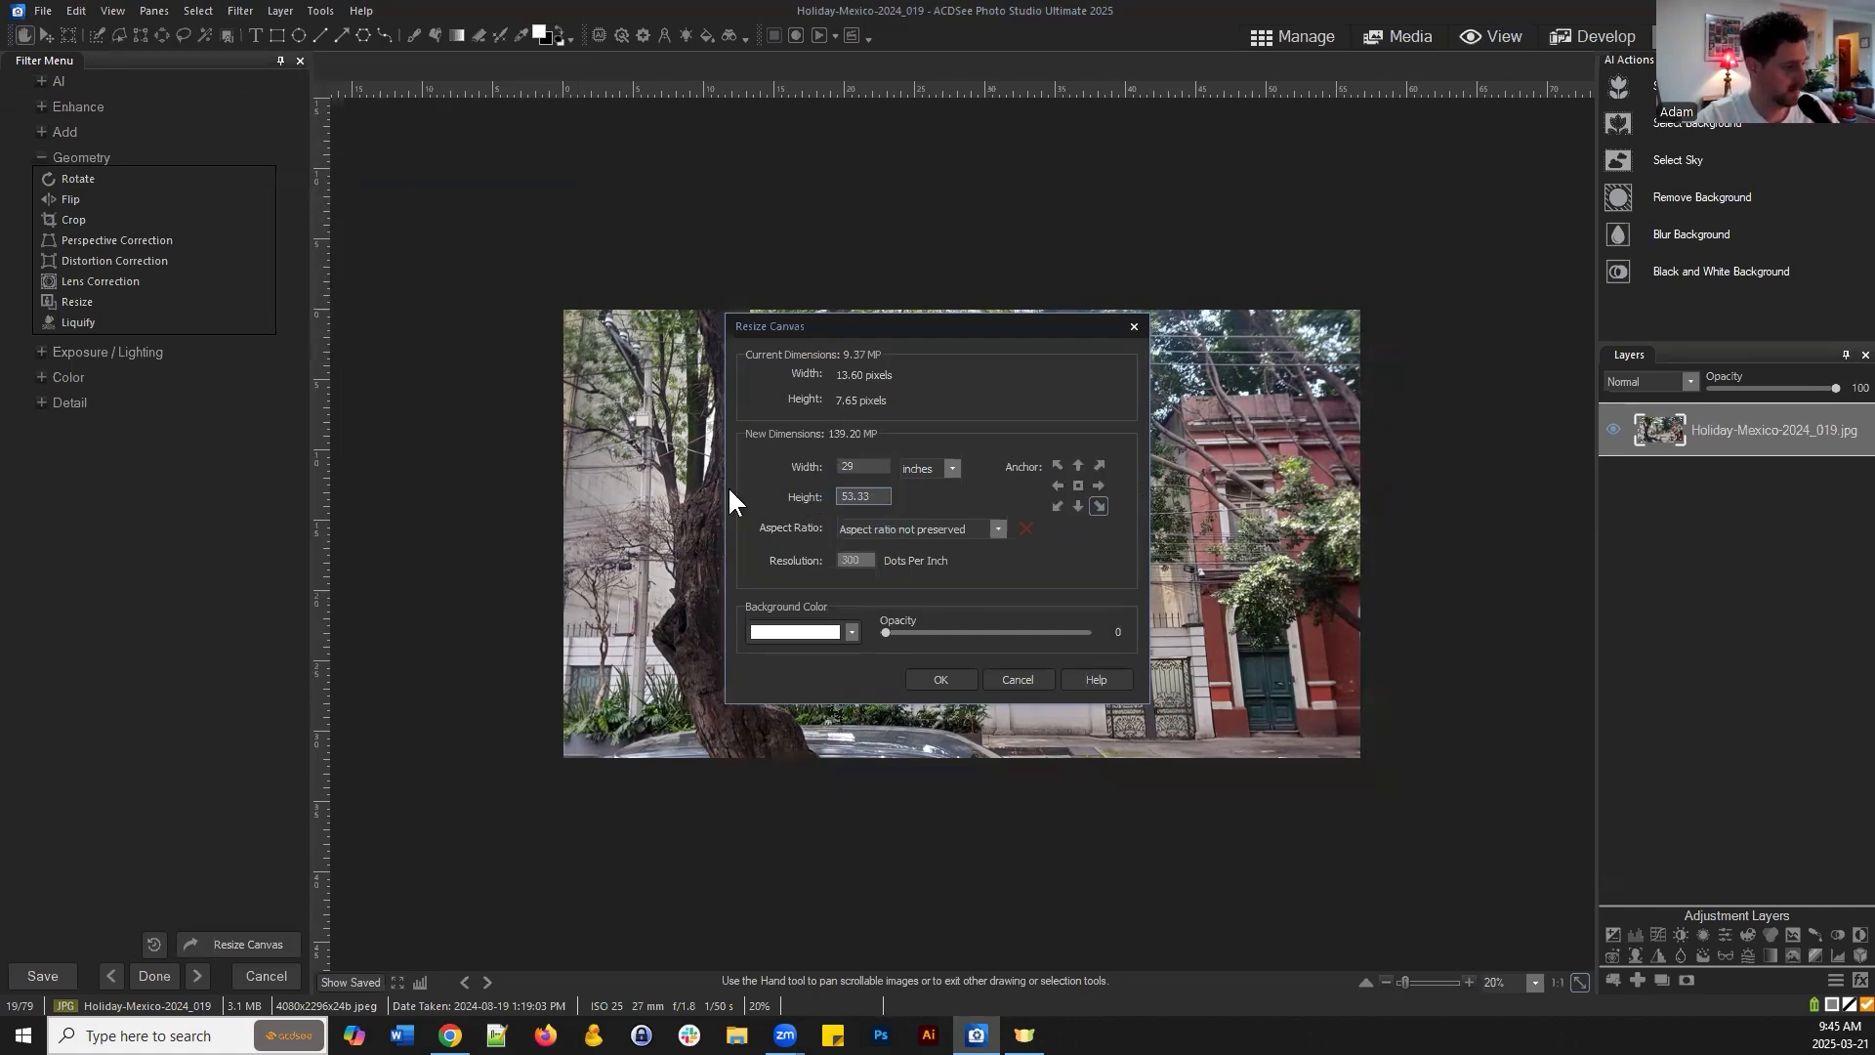
pyautogui.doubleClick(859, 496)
pyautogui.write('10')
pyautogui.doubleClick(863, 465)
pyautogui.write('20')
pyautogui.click(939, 679)
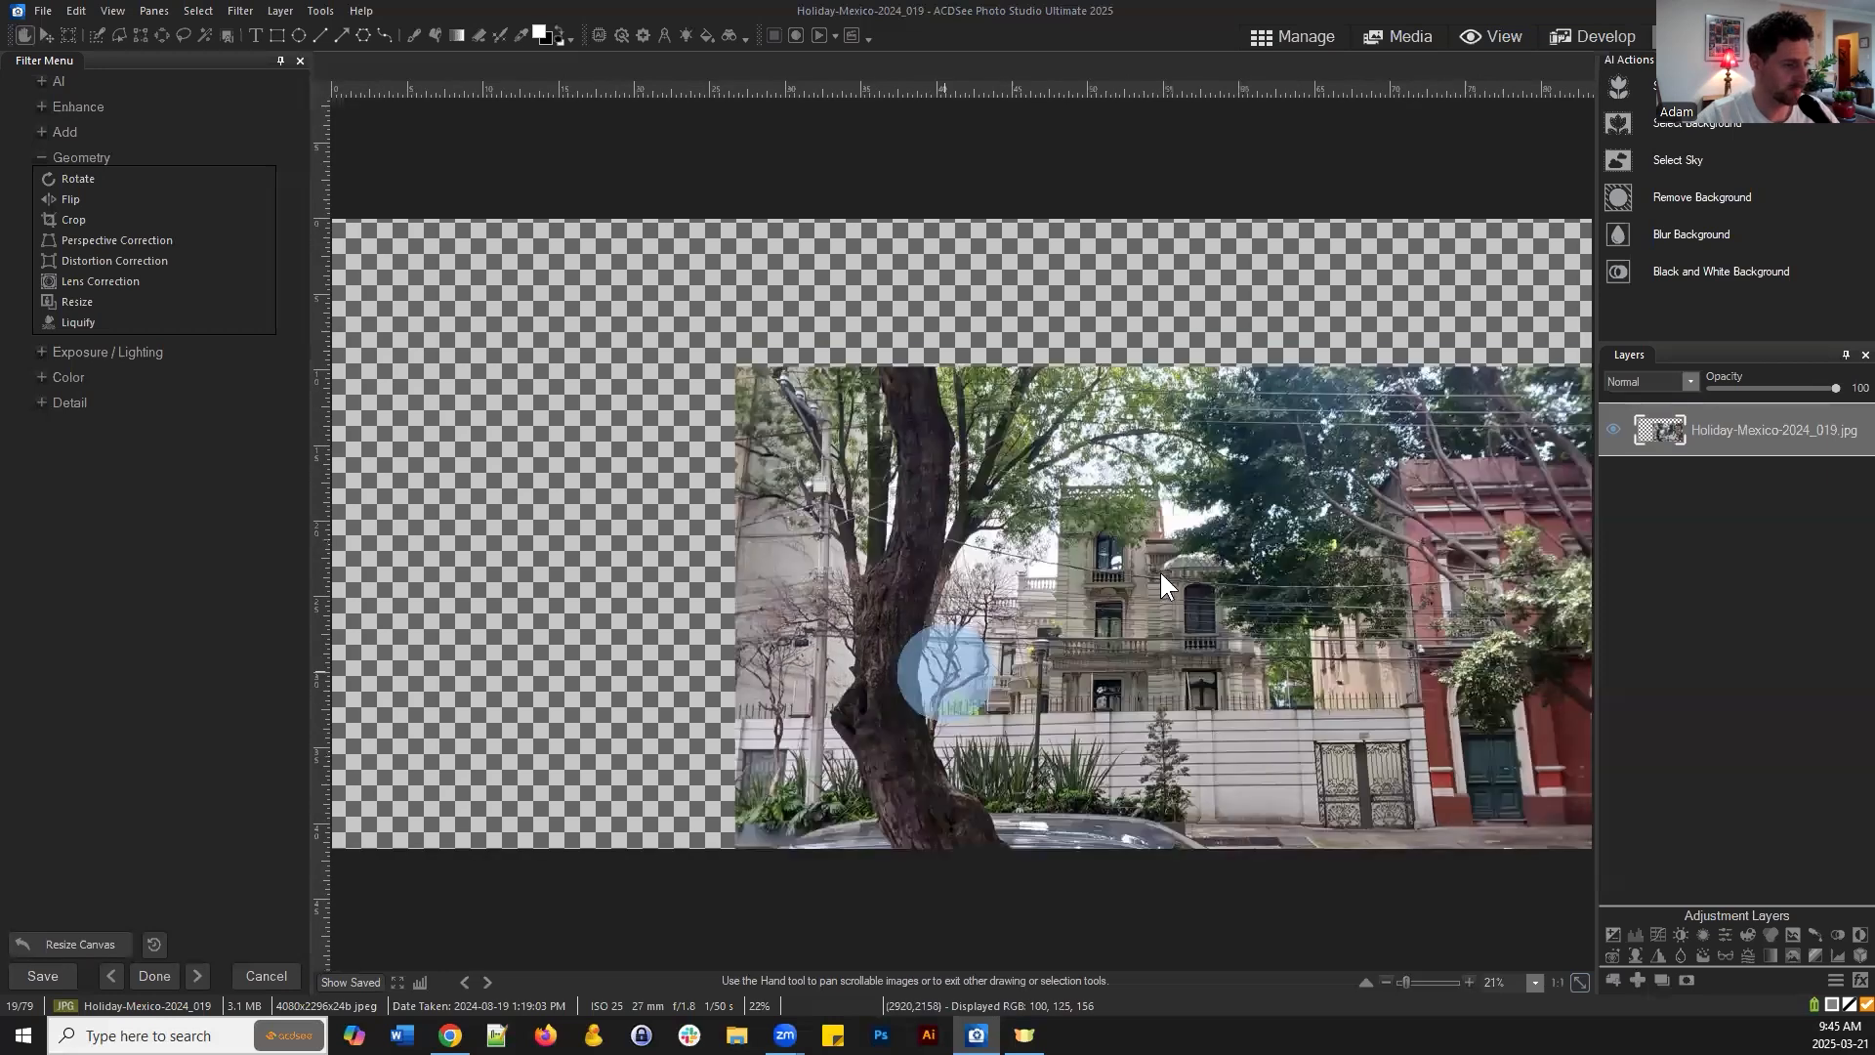
pyautogui.scroll(-1, 1164, 516)
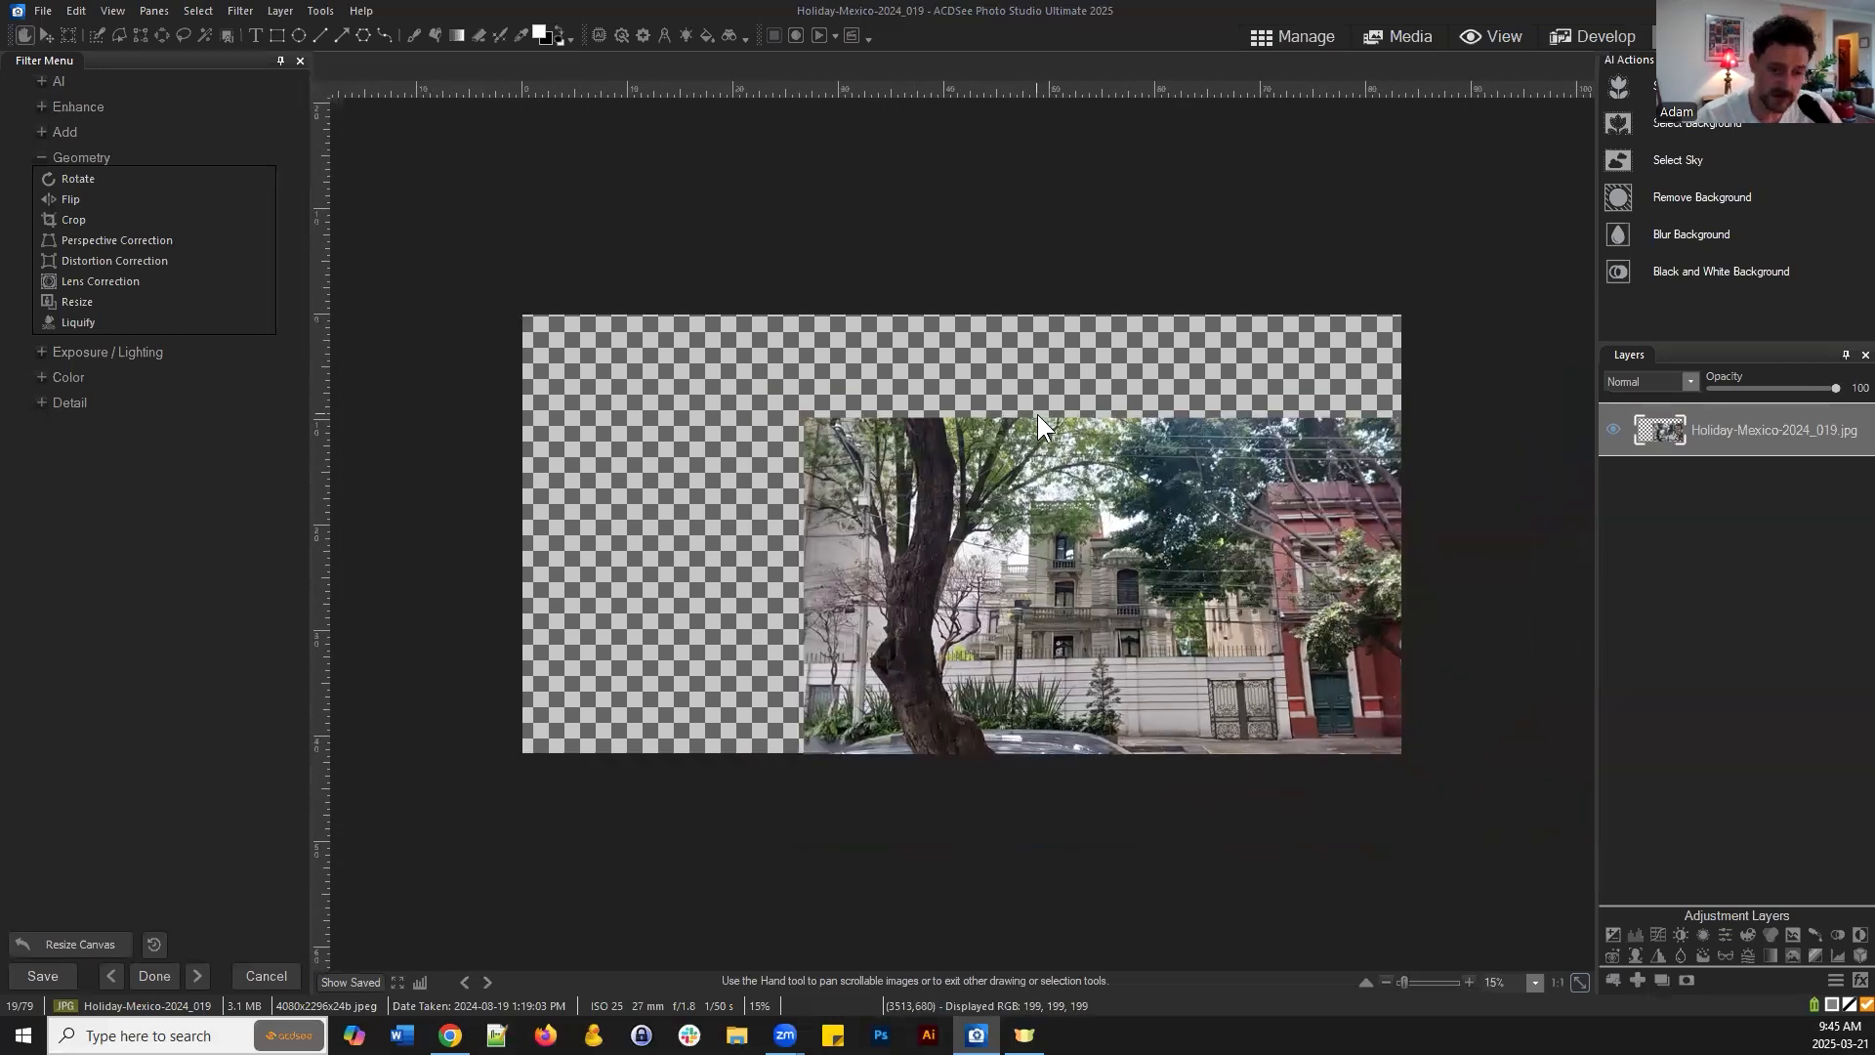
pyautogui.click(322, 12)
pyautogui.click(1702, 552)
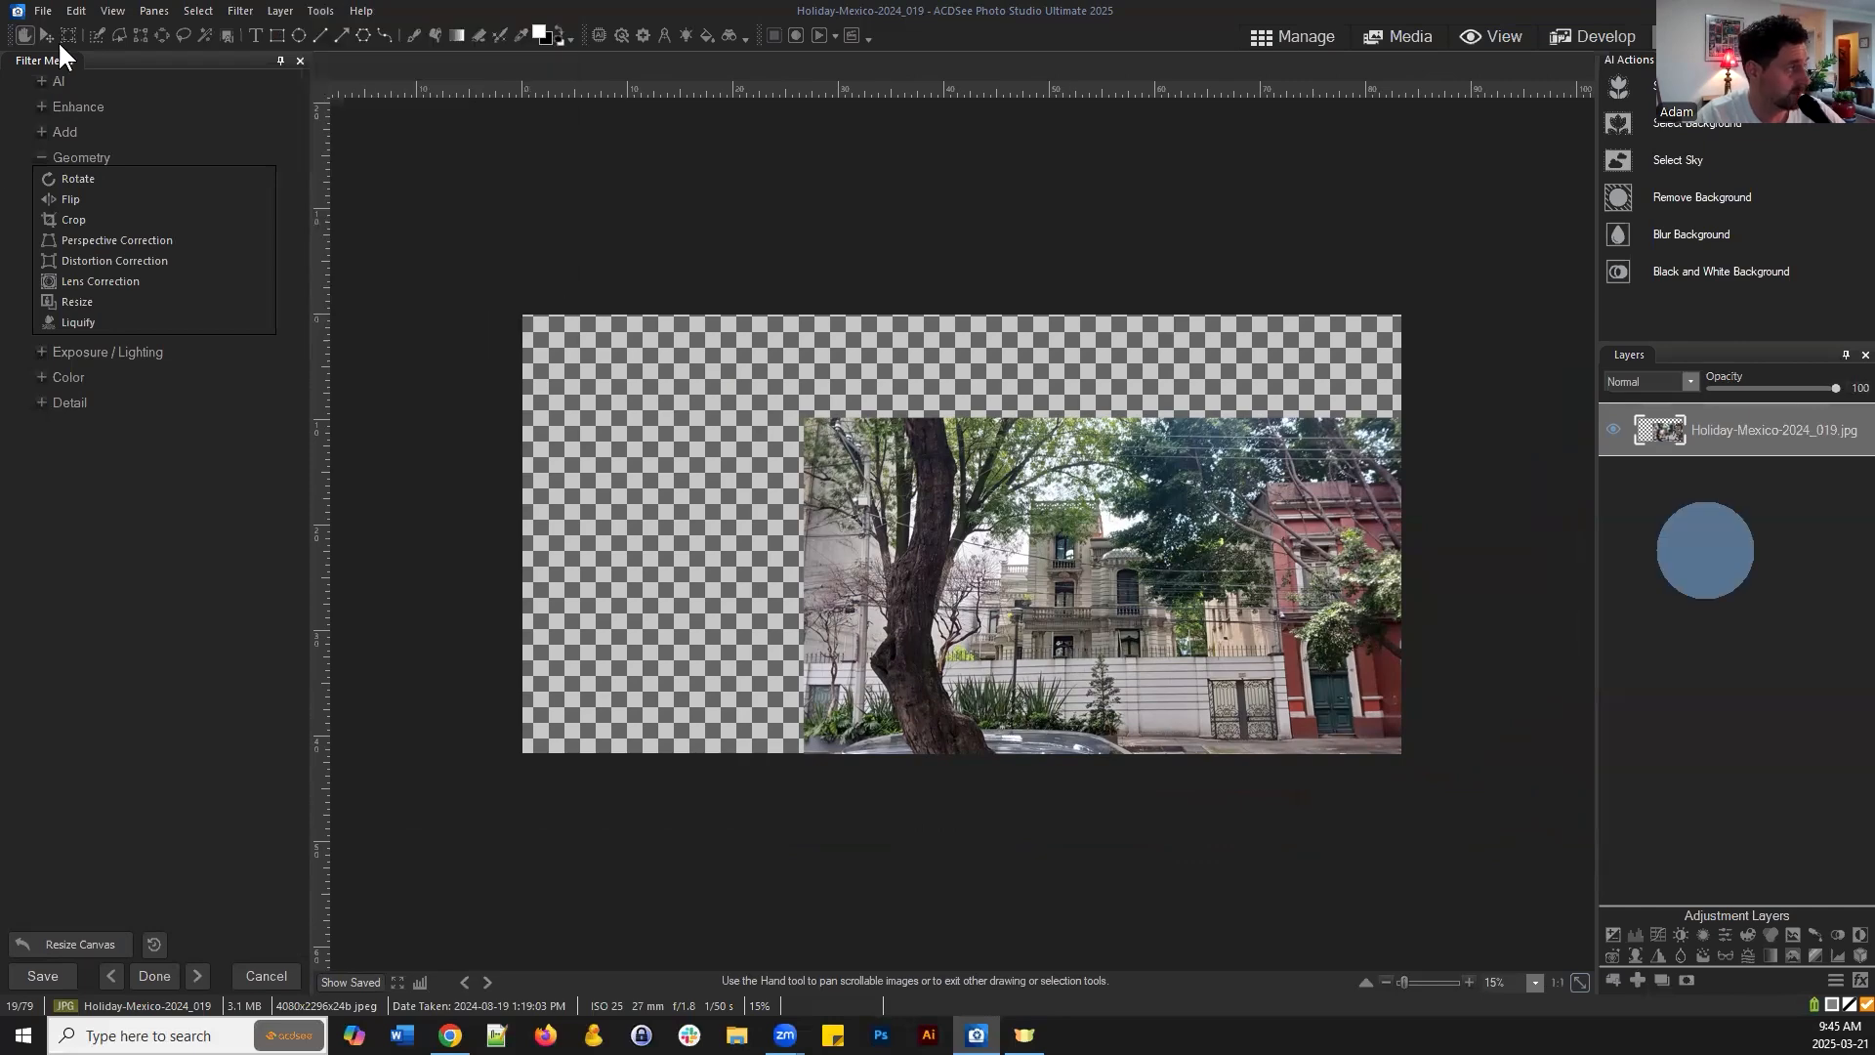
pyautogui.click(67, 35)
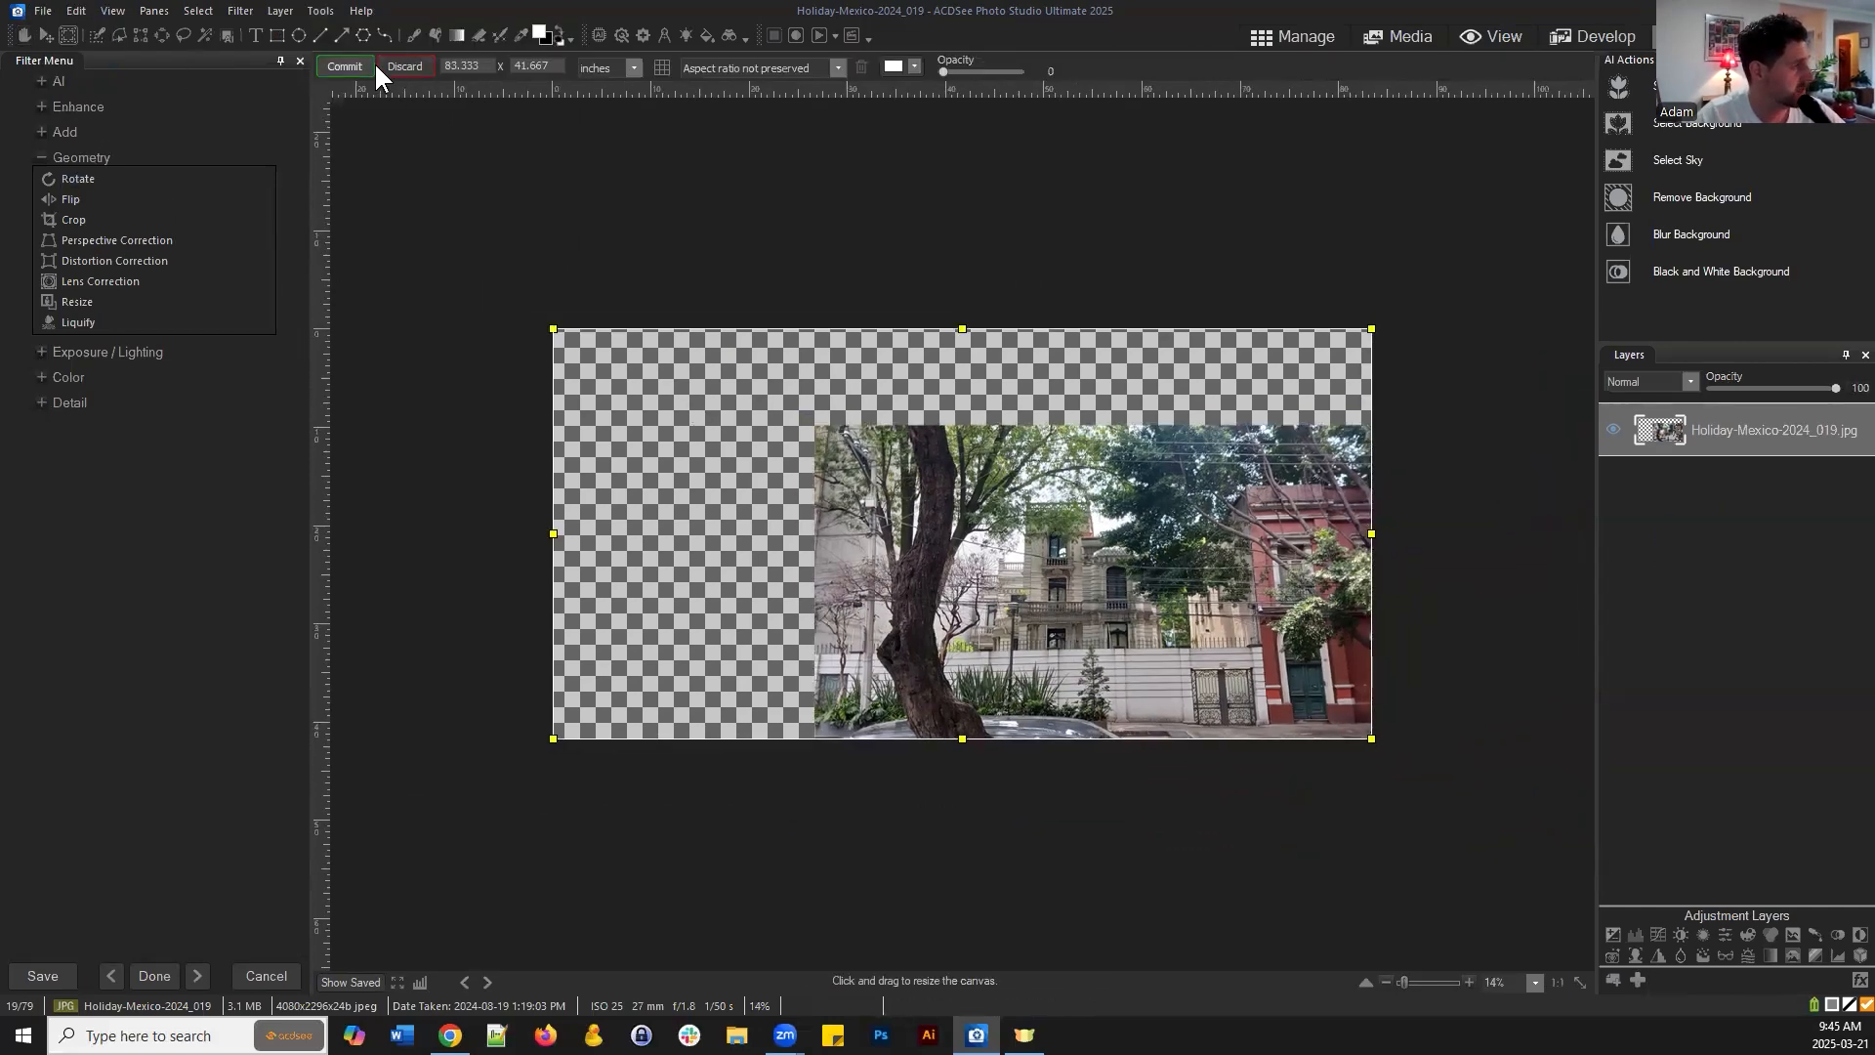
pyautogui.click(406, 60)
pyautogui.scroll(-7, 814, 365)
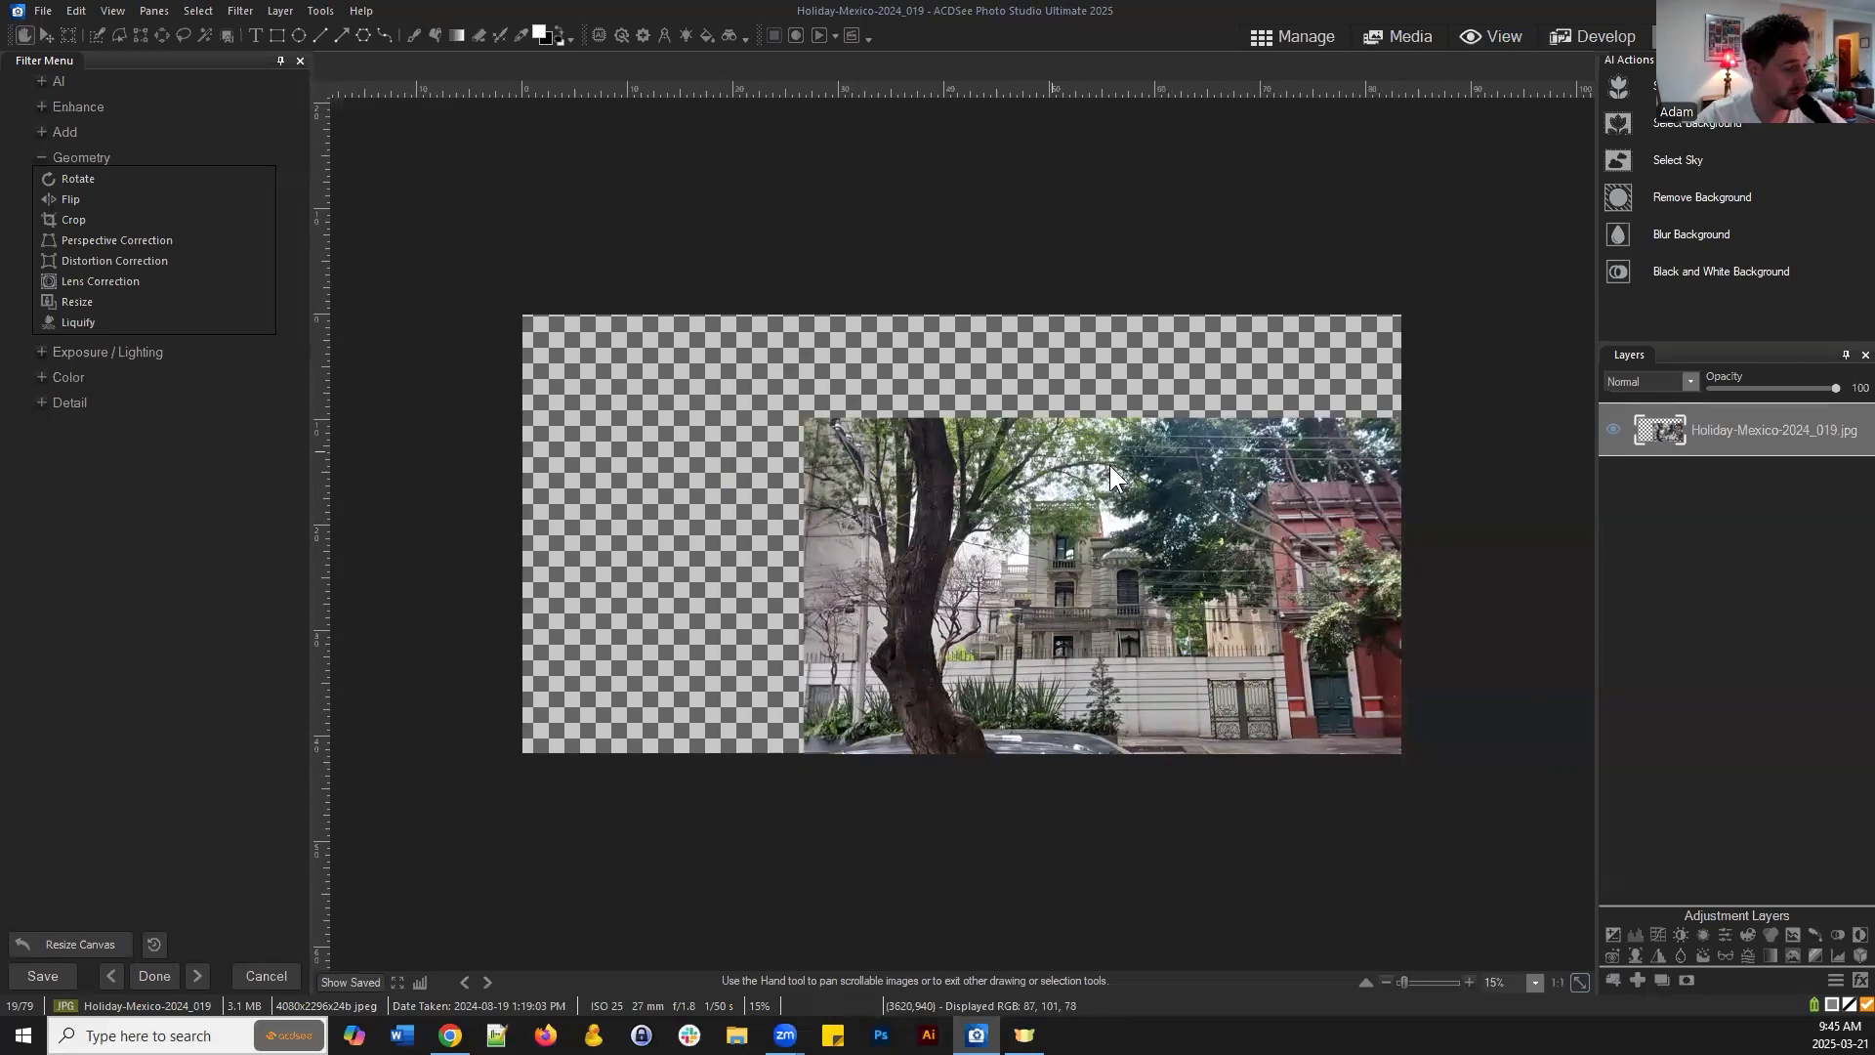
# Review the measurement units offered by Resize Canvas, and cancel without changing the canvas
pyautogui.click(316, 11)
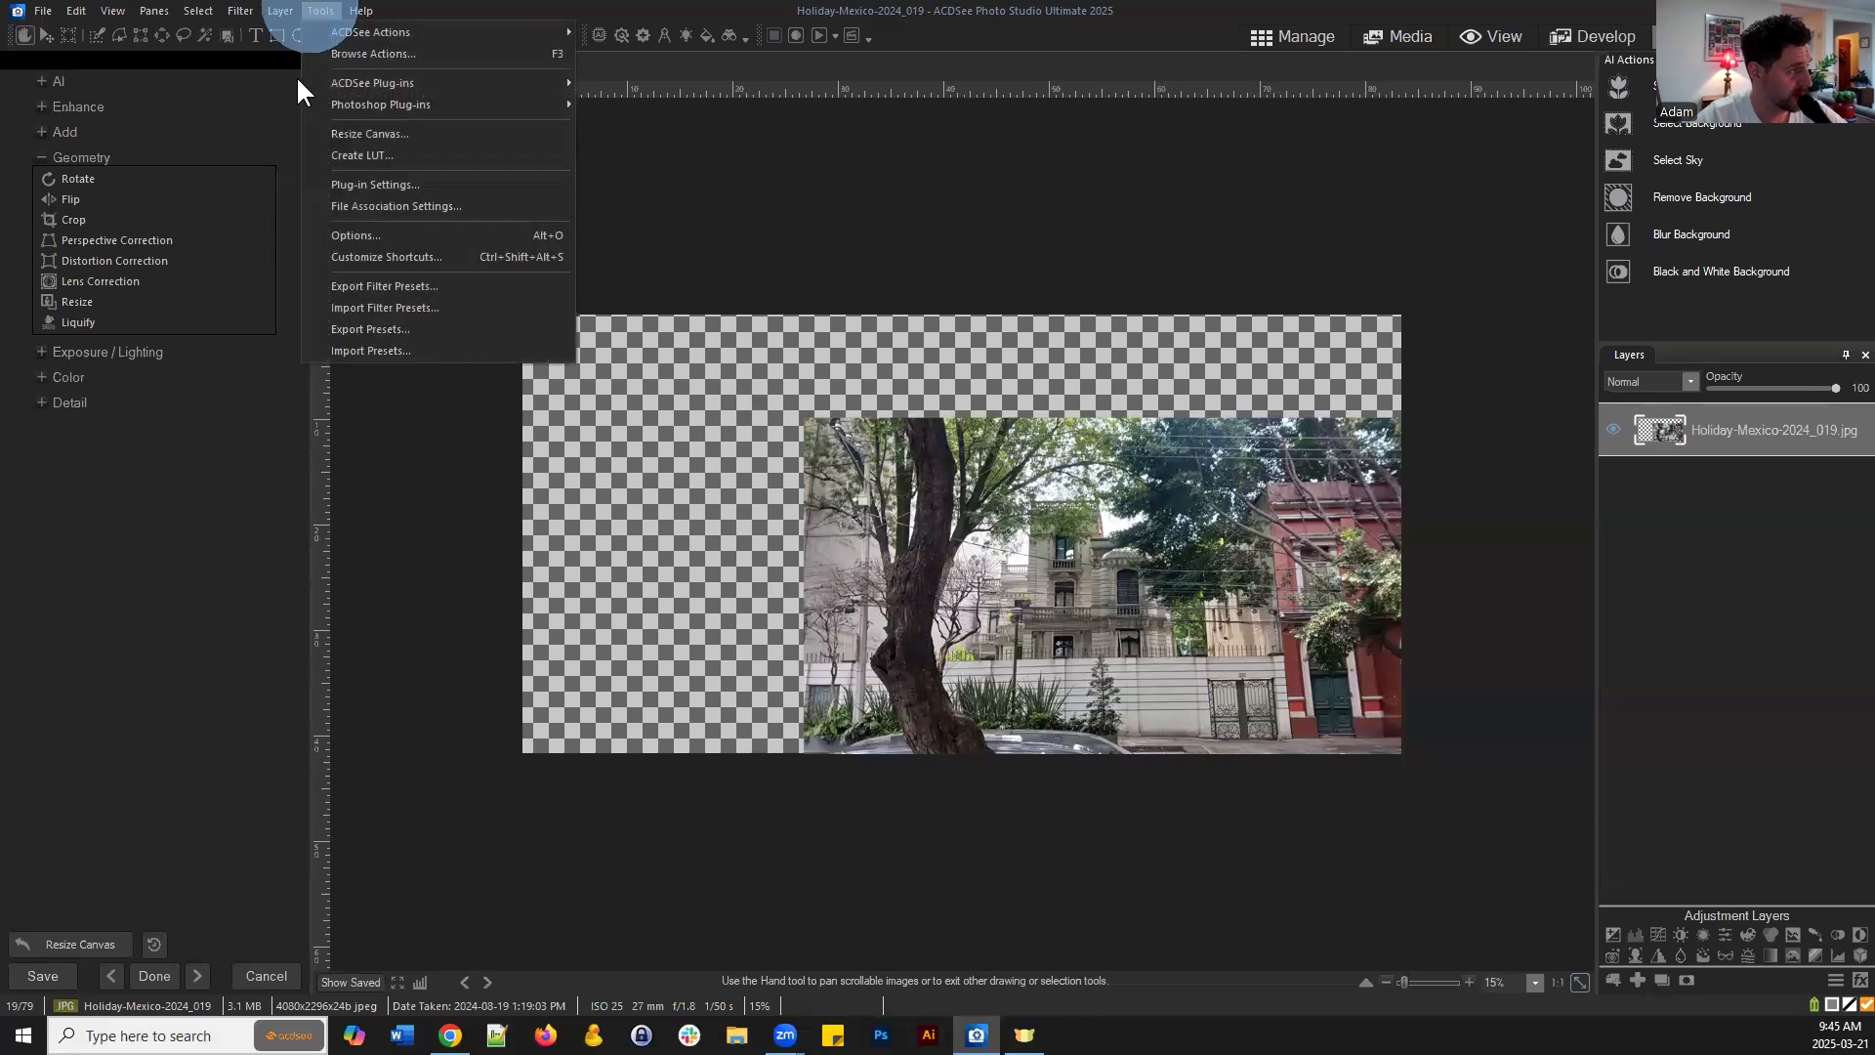
pyautogui.click(396, 127)
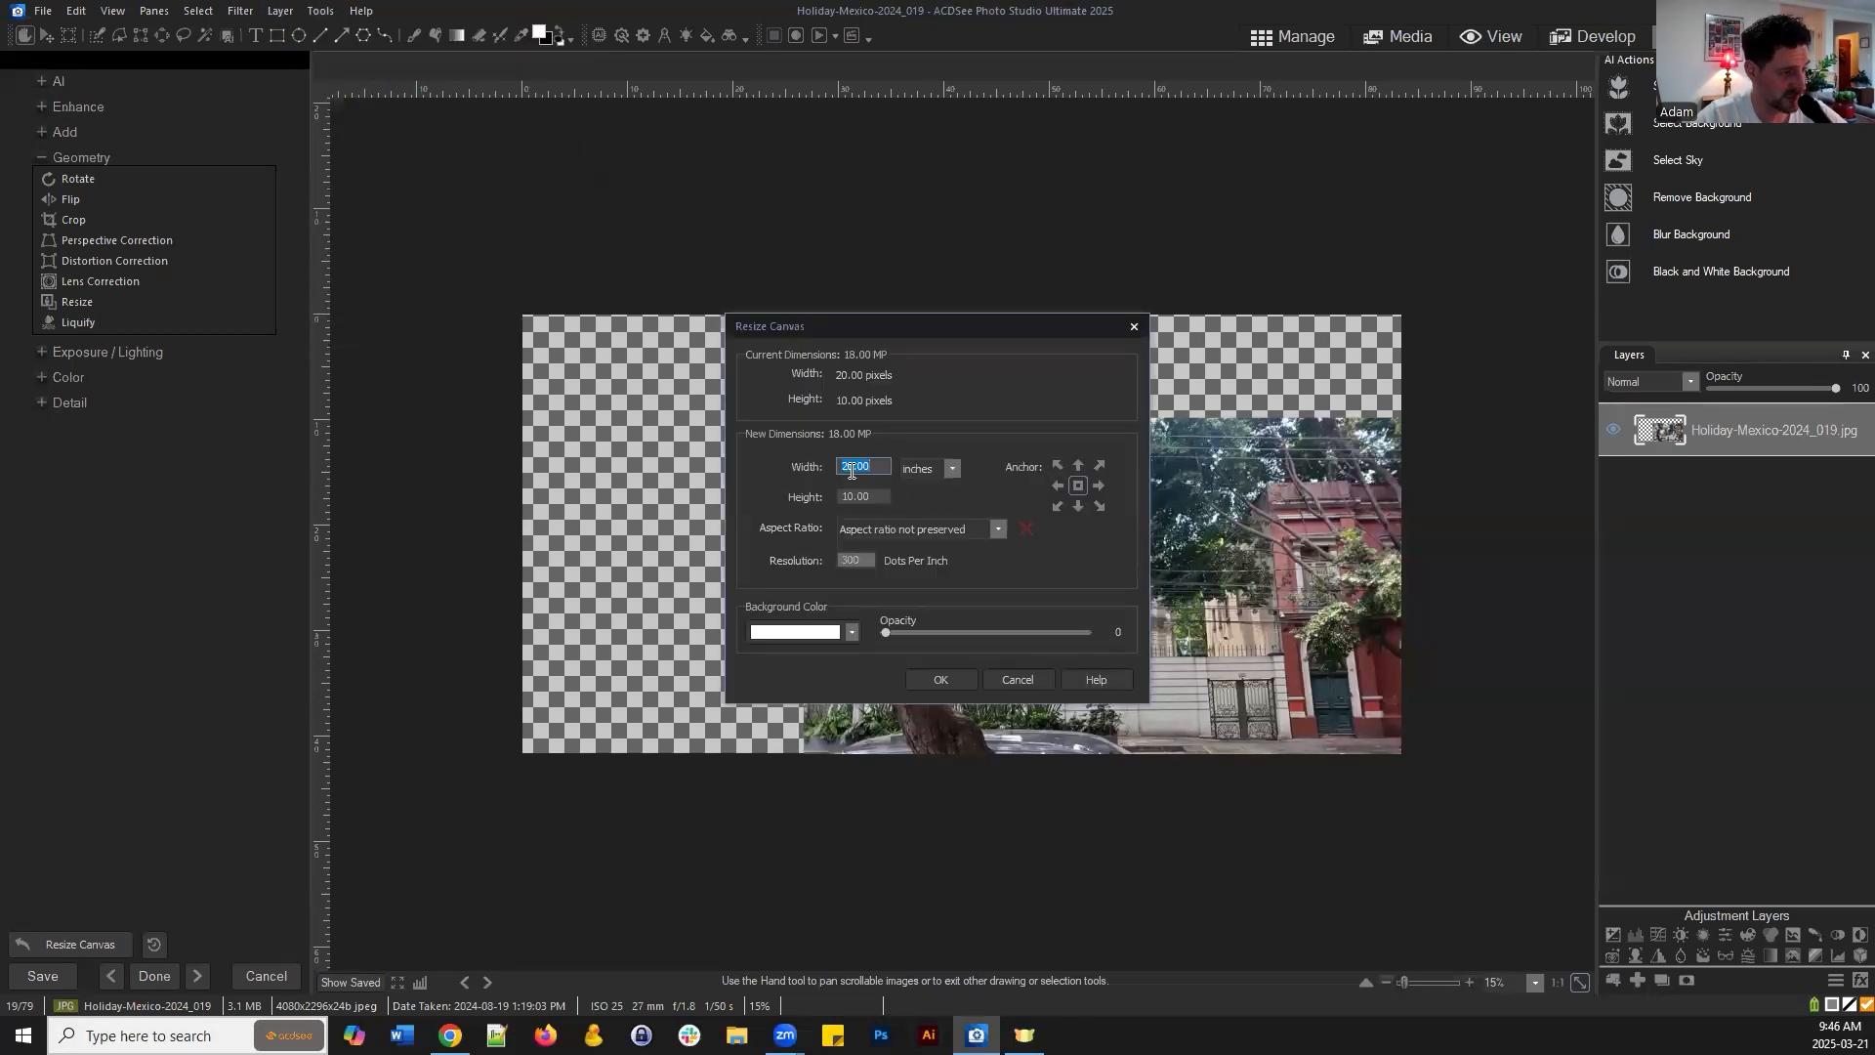
pyautogui.click(952, 468)
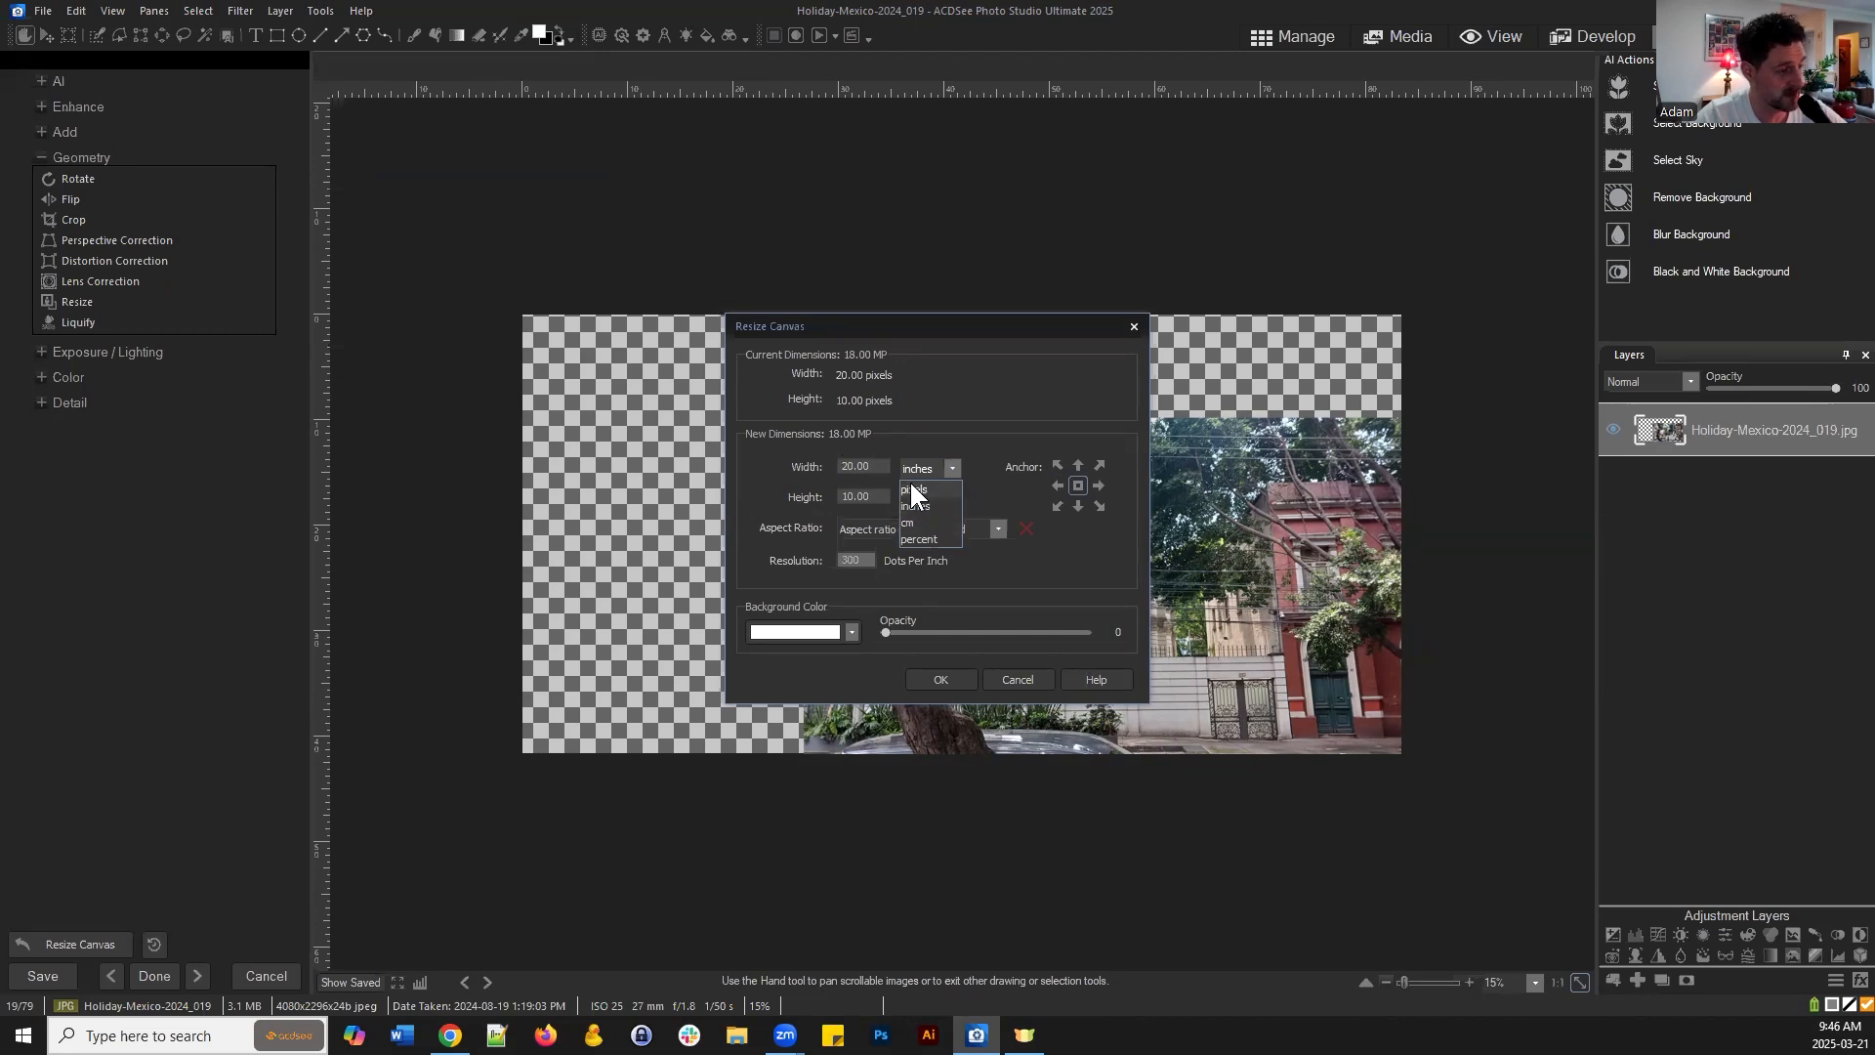
pyautogui.click(1006, 407)
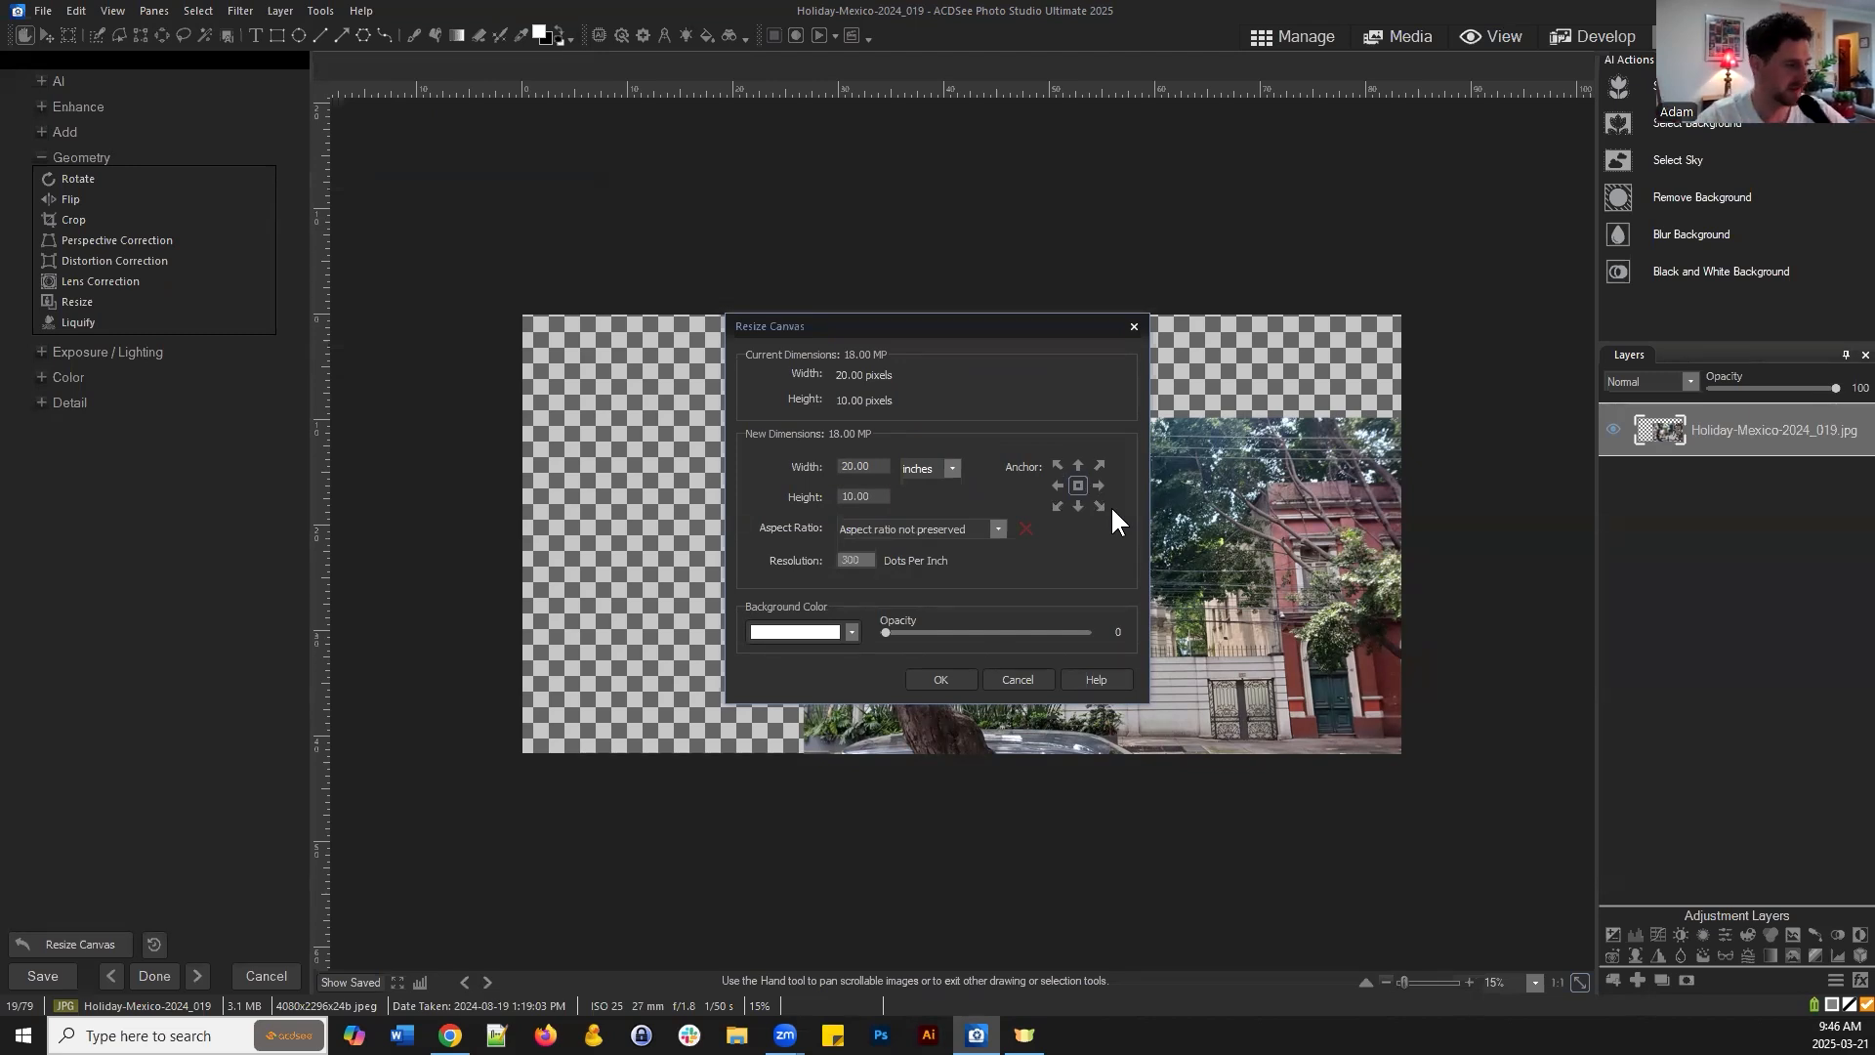
pyautogui.click(1019, 678)
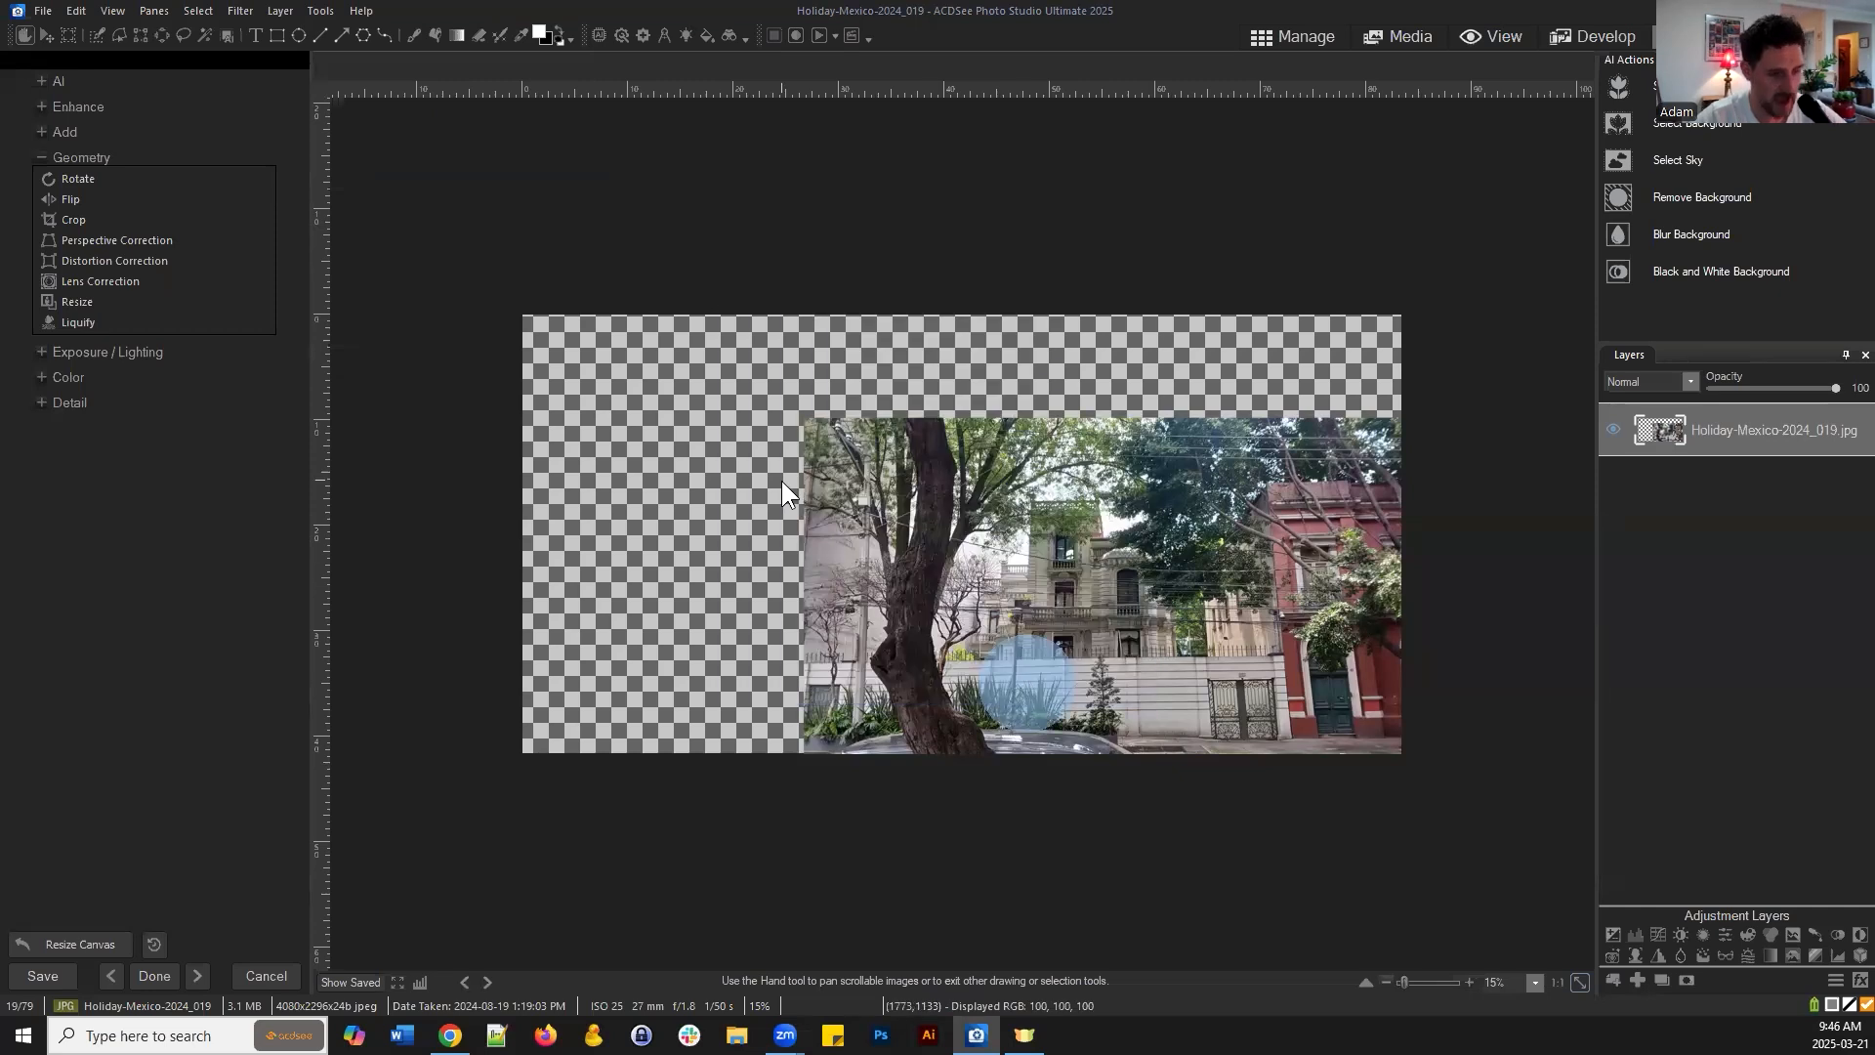
# Try resizing the canvas interactively, pulling in its upper-left corner and setting the size to 100 by 50 inches
pyautogui.click(67, 35)
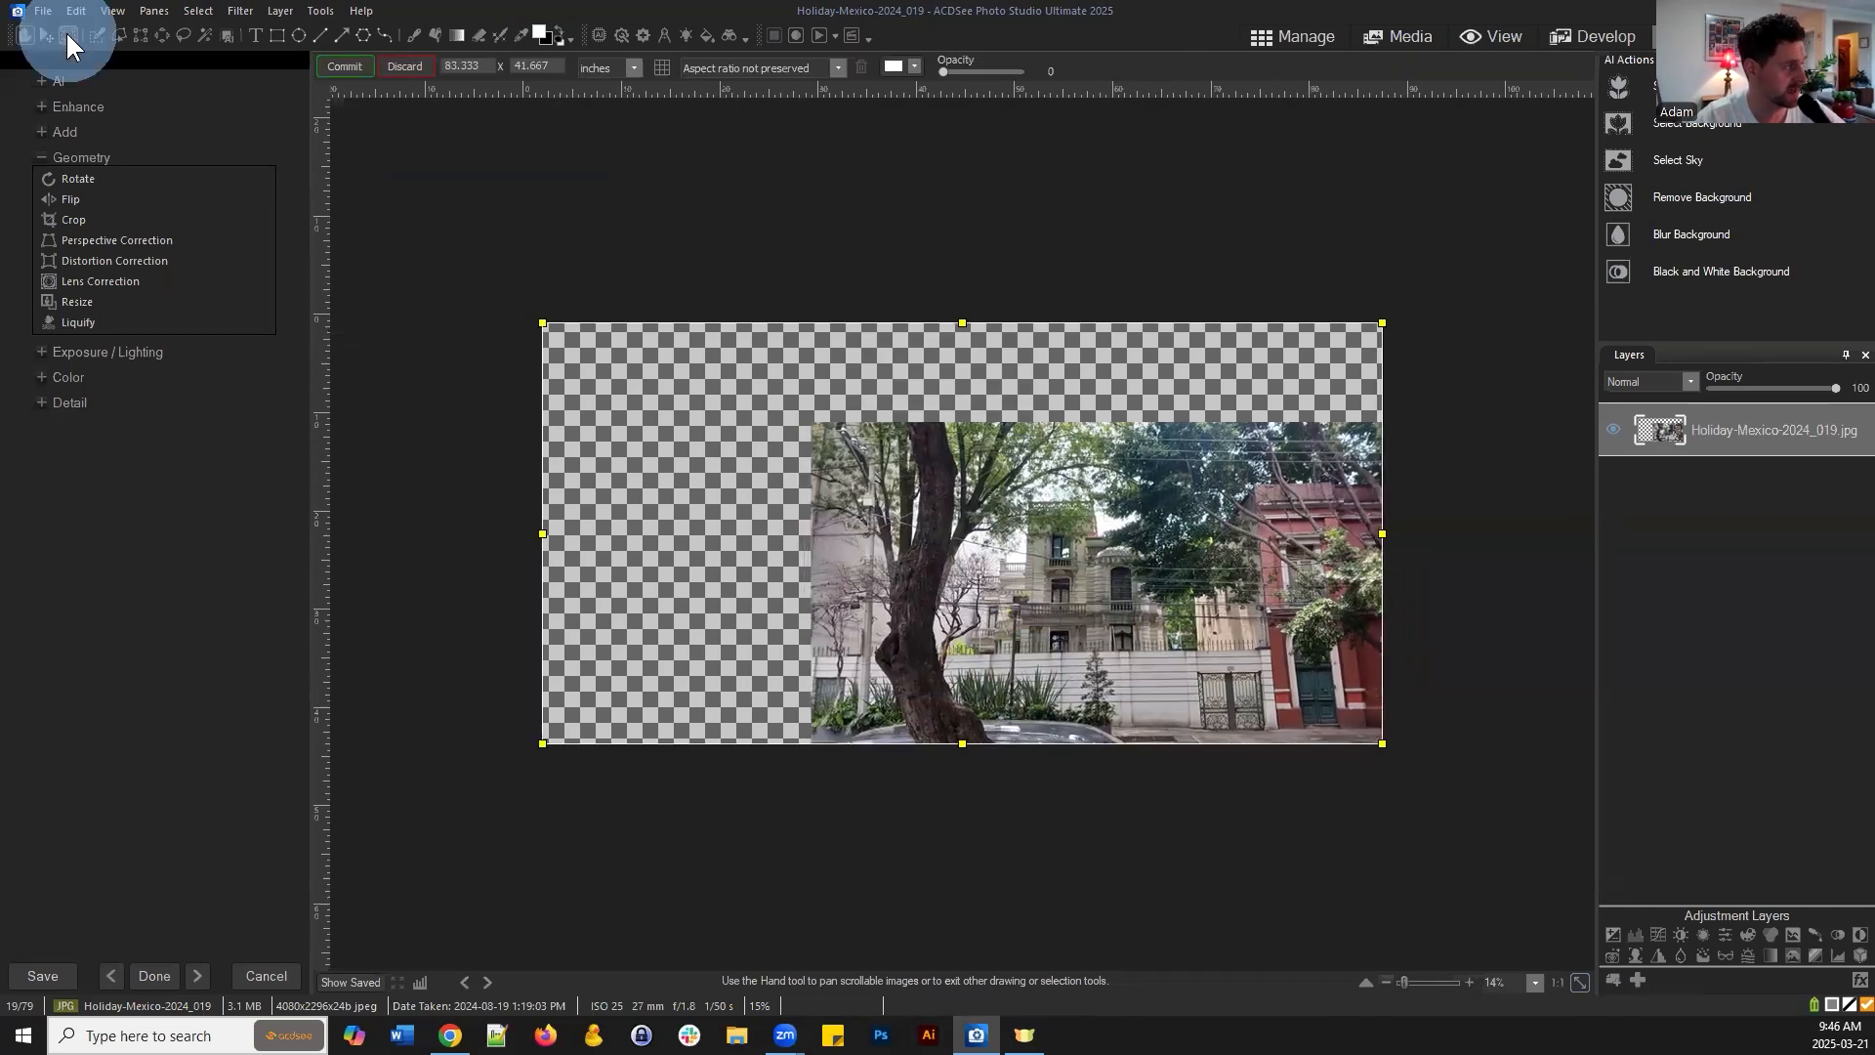
pyautogui.moveTo(550, 328)
pyautogui.mouseDown()
pyautogui.moveTo(471, 200)
pyautogui.moveTo(435, 206)
pyautogui.moveTo(573, 309)
pyautogui.moveTo(478, 264)
pyautogui.moveTo(632, 406)
pyautogui.moveTo(485, 247)
pyautogui.moveTo(579, 332)
pyautogui.mouseUp()
pyautogui.doubleClick(473, 68)
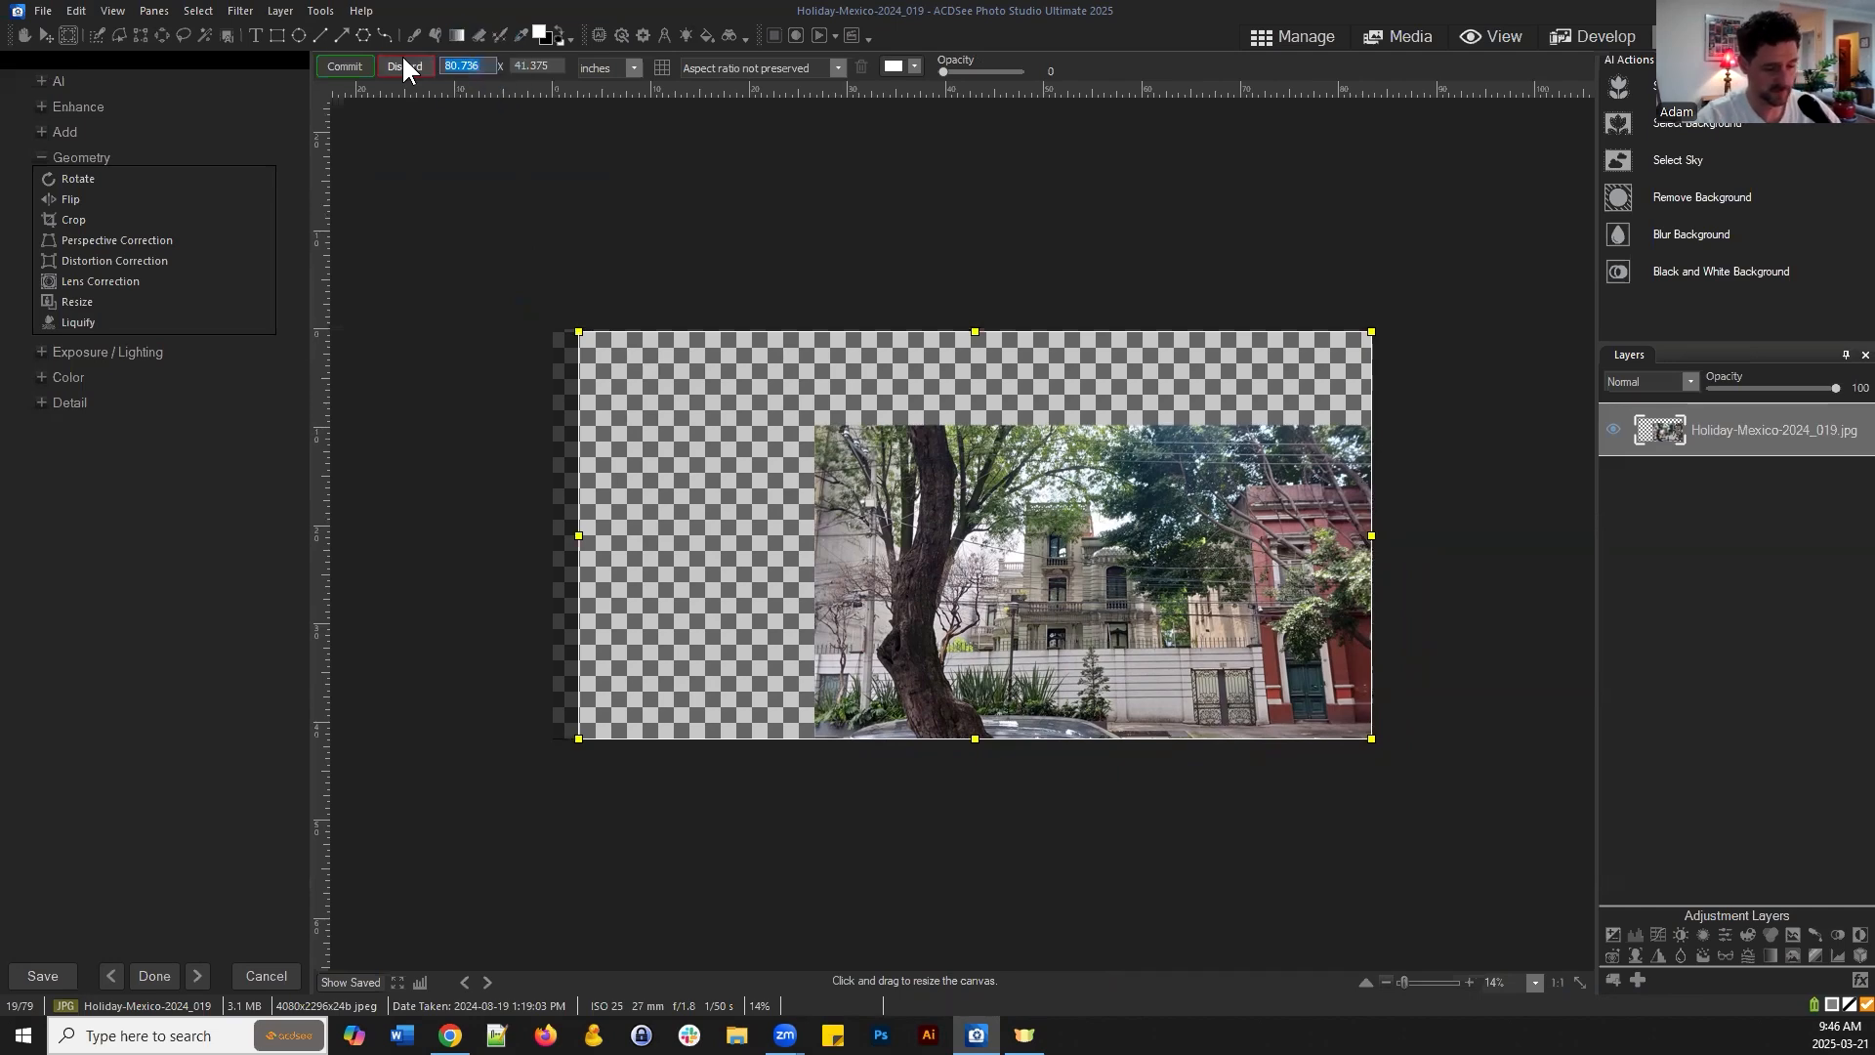
pyautogui.write('100')
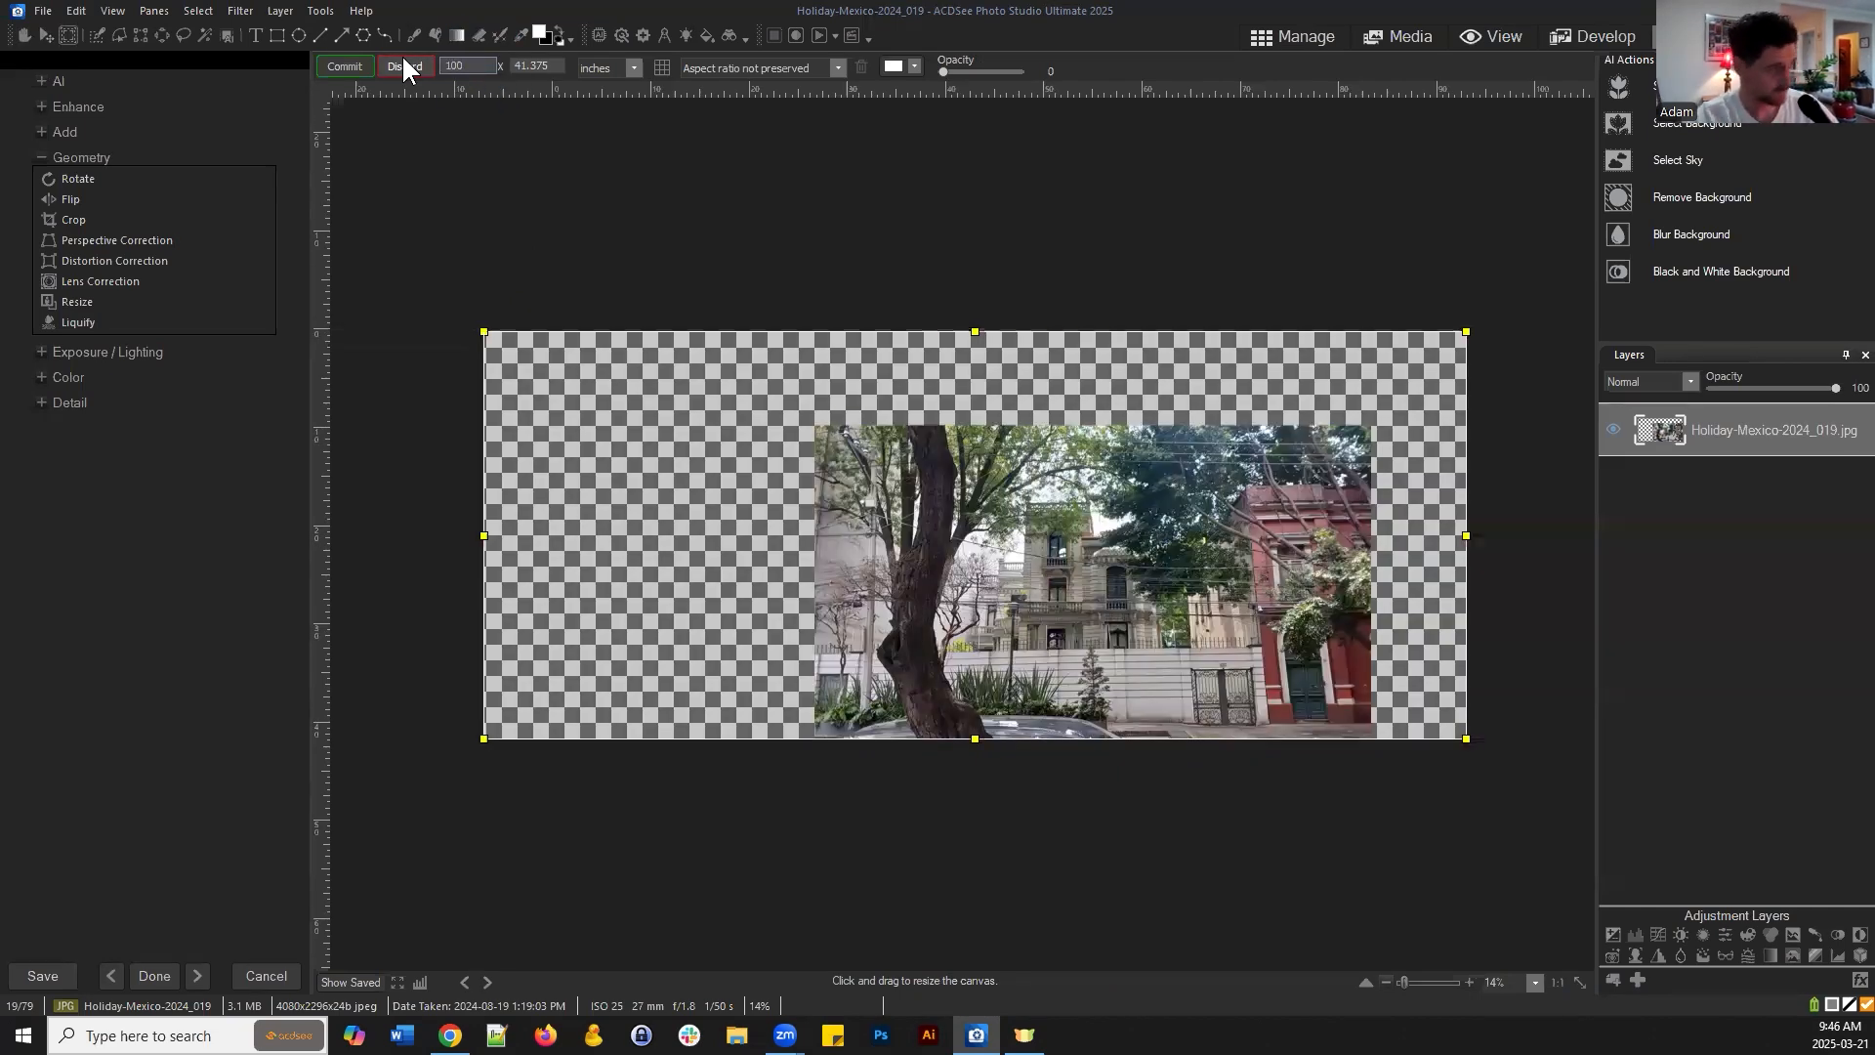
pyautogui.doubleClick(528, 66)
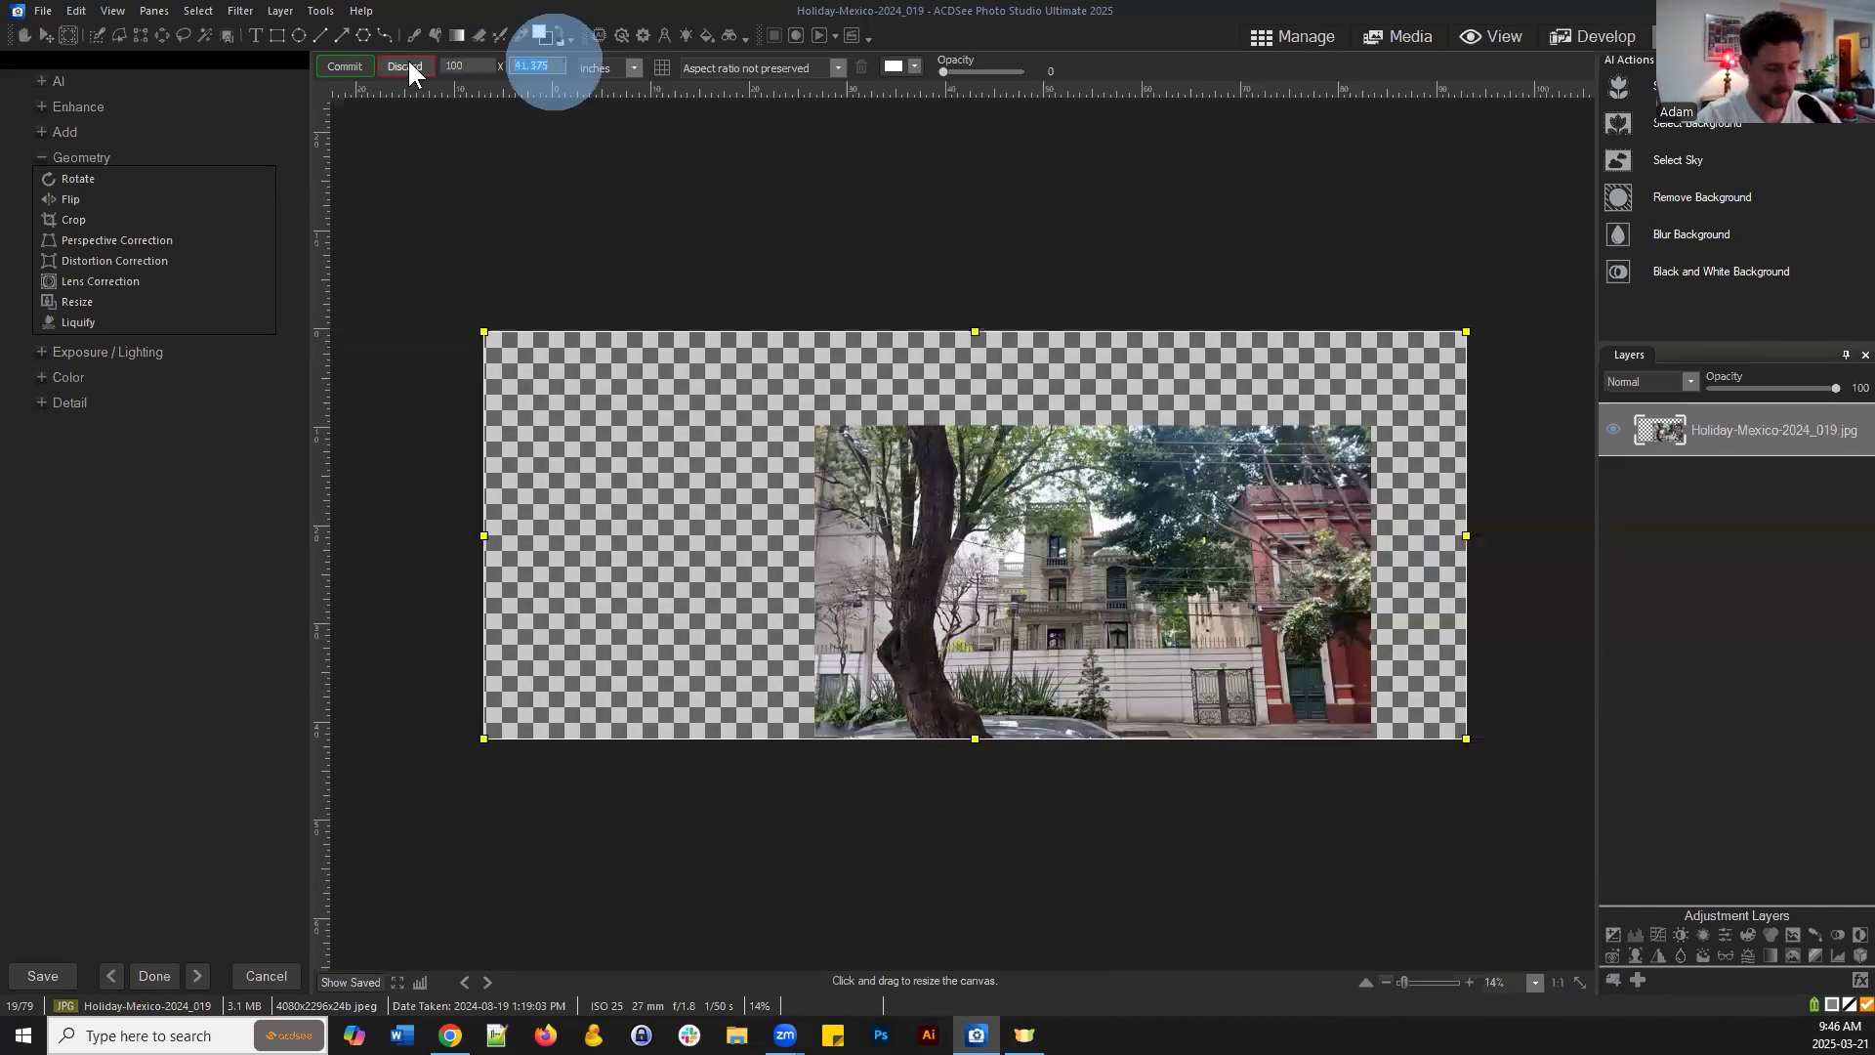
pyautogui.write('50')
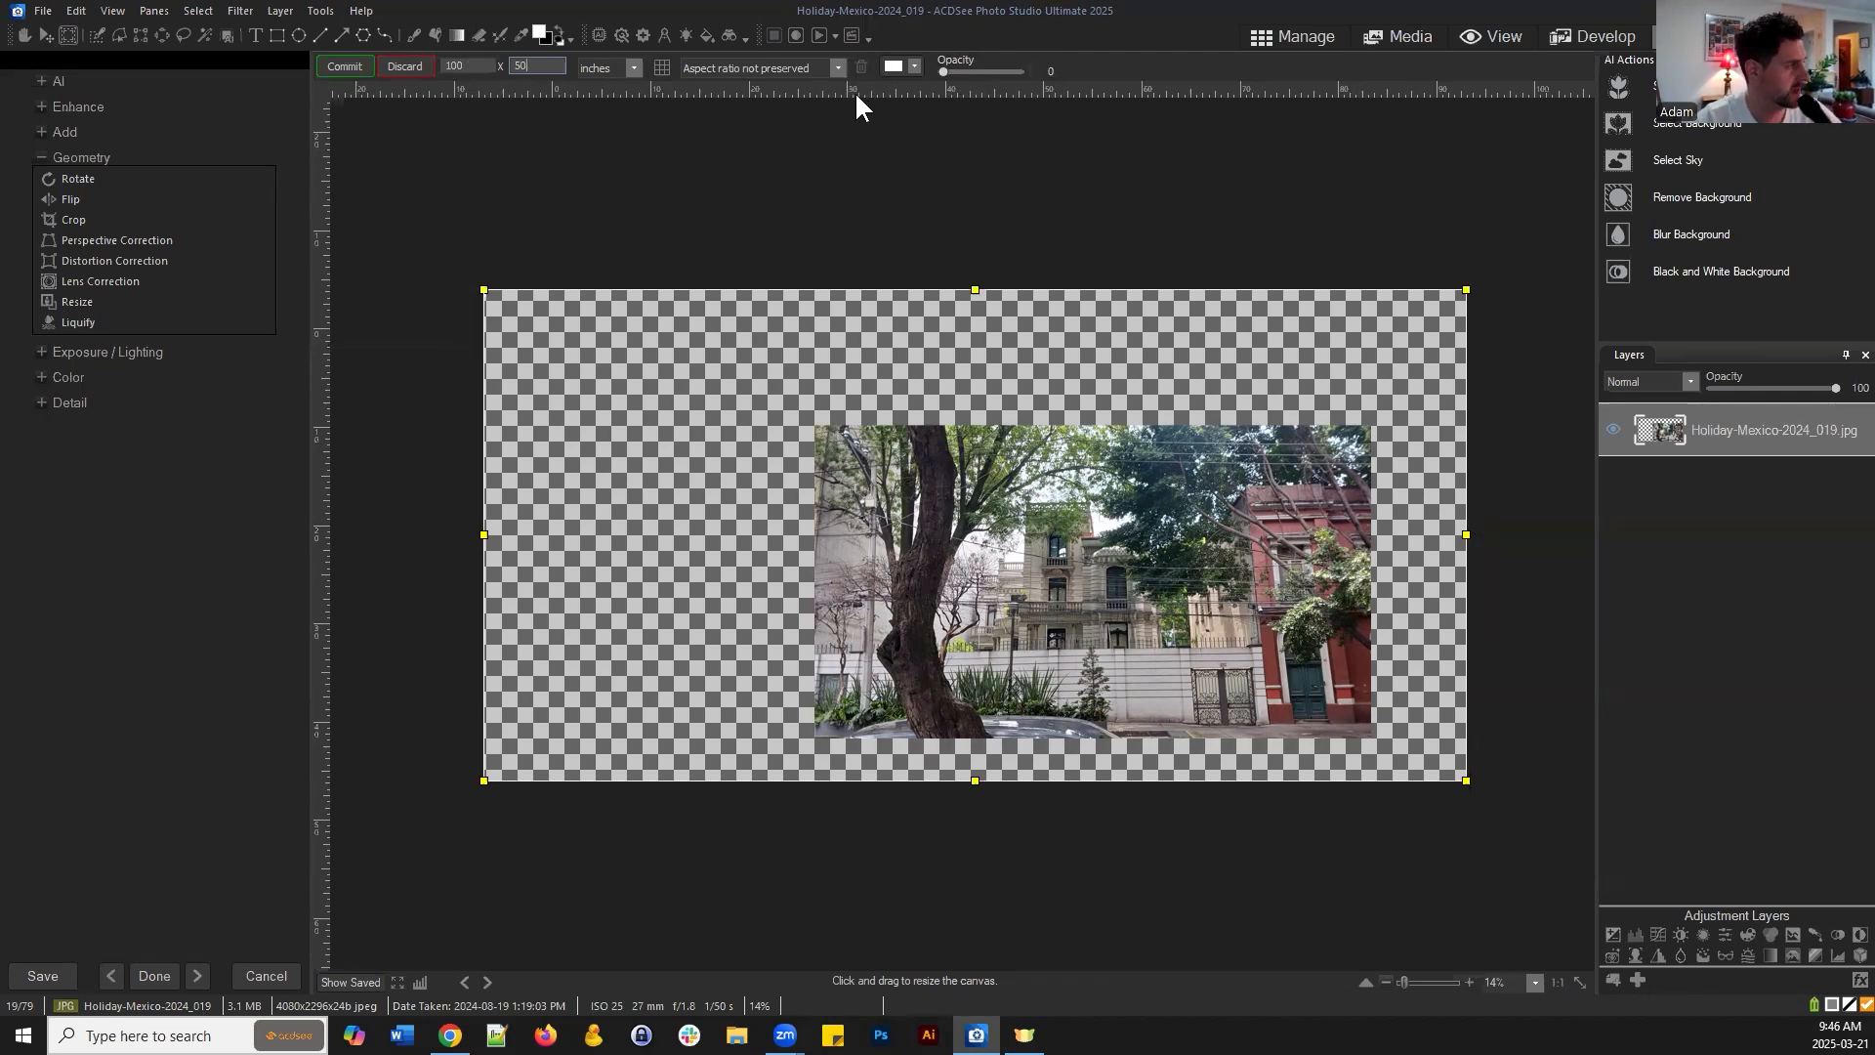
# Cancel the edit session without saving the changes, and reopen the photo in Edit mode
pyautogui.click(266, 975)
pyautogui.click(984, 534)
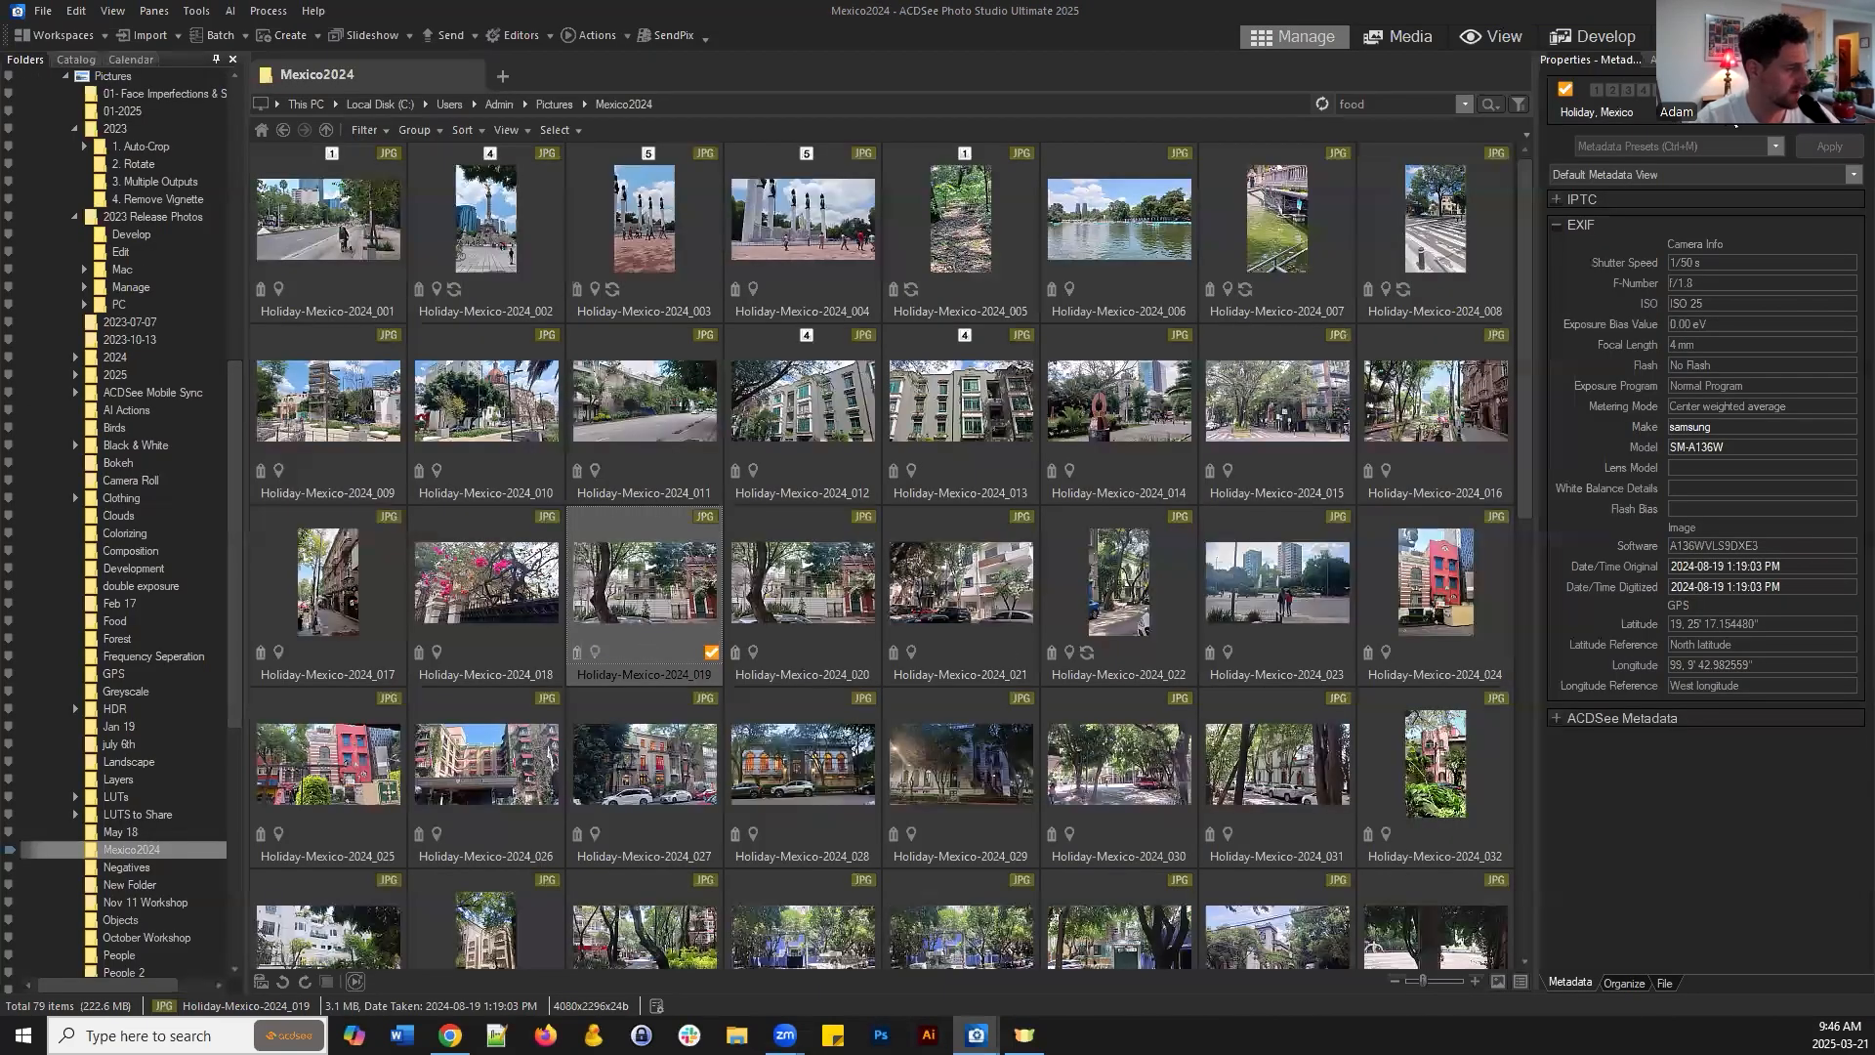
pyautogui.click(1678, 41)
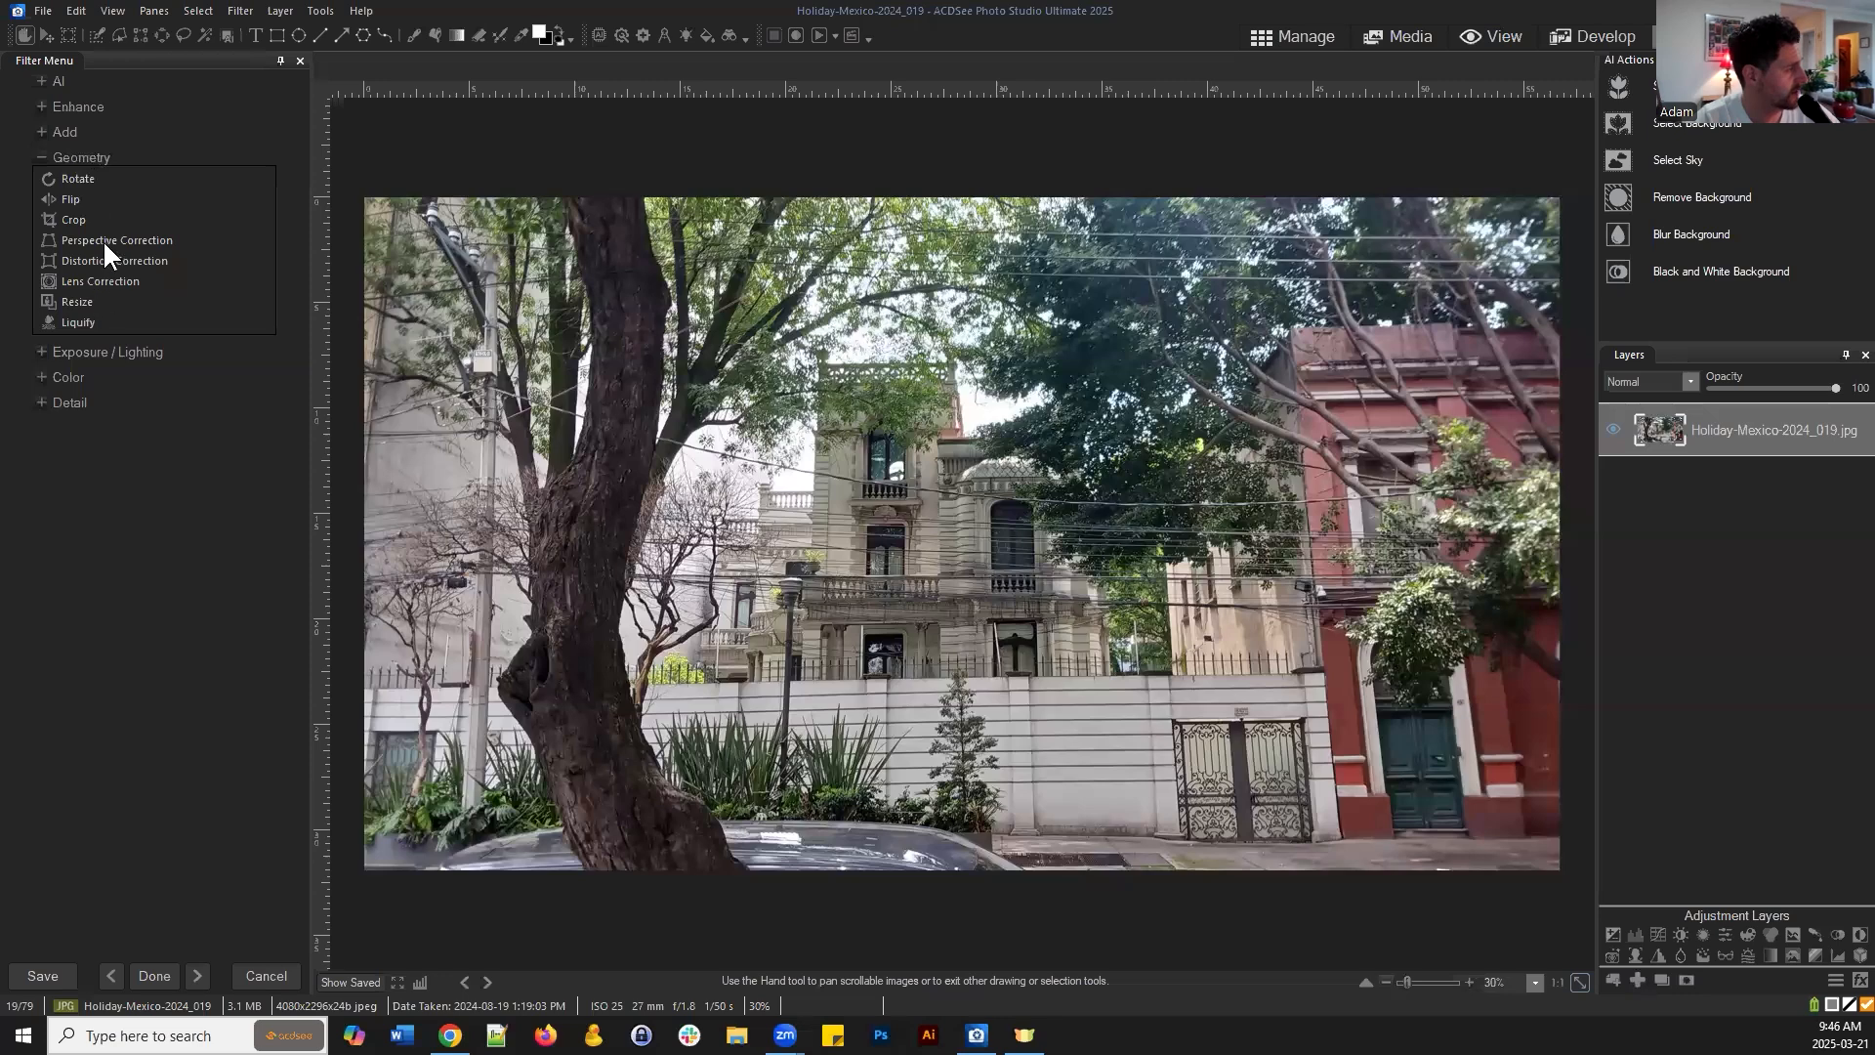
# Apply Perspective Correction with the grid shown, pulling the photo's upper-left corner up, upper-right corner outward and lower-right corner down and inward
pyautogui.click(76, 240)
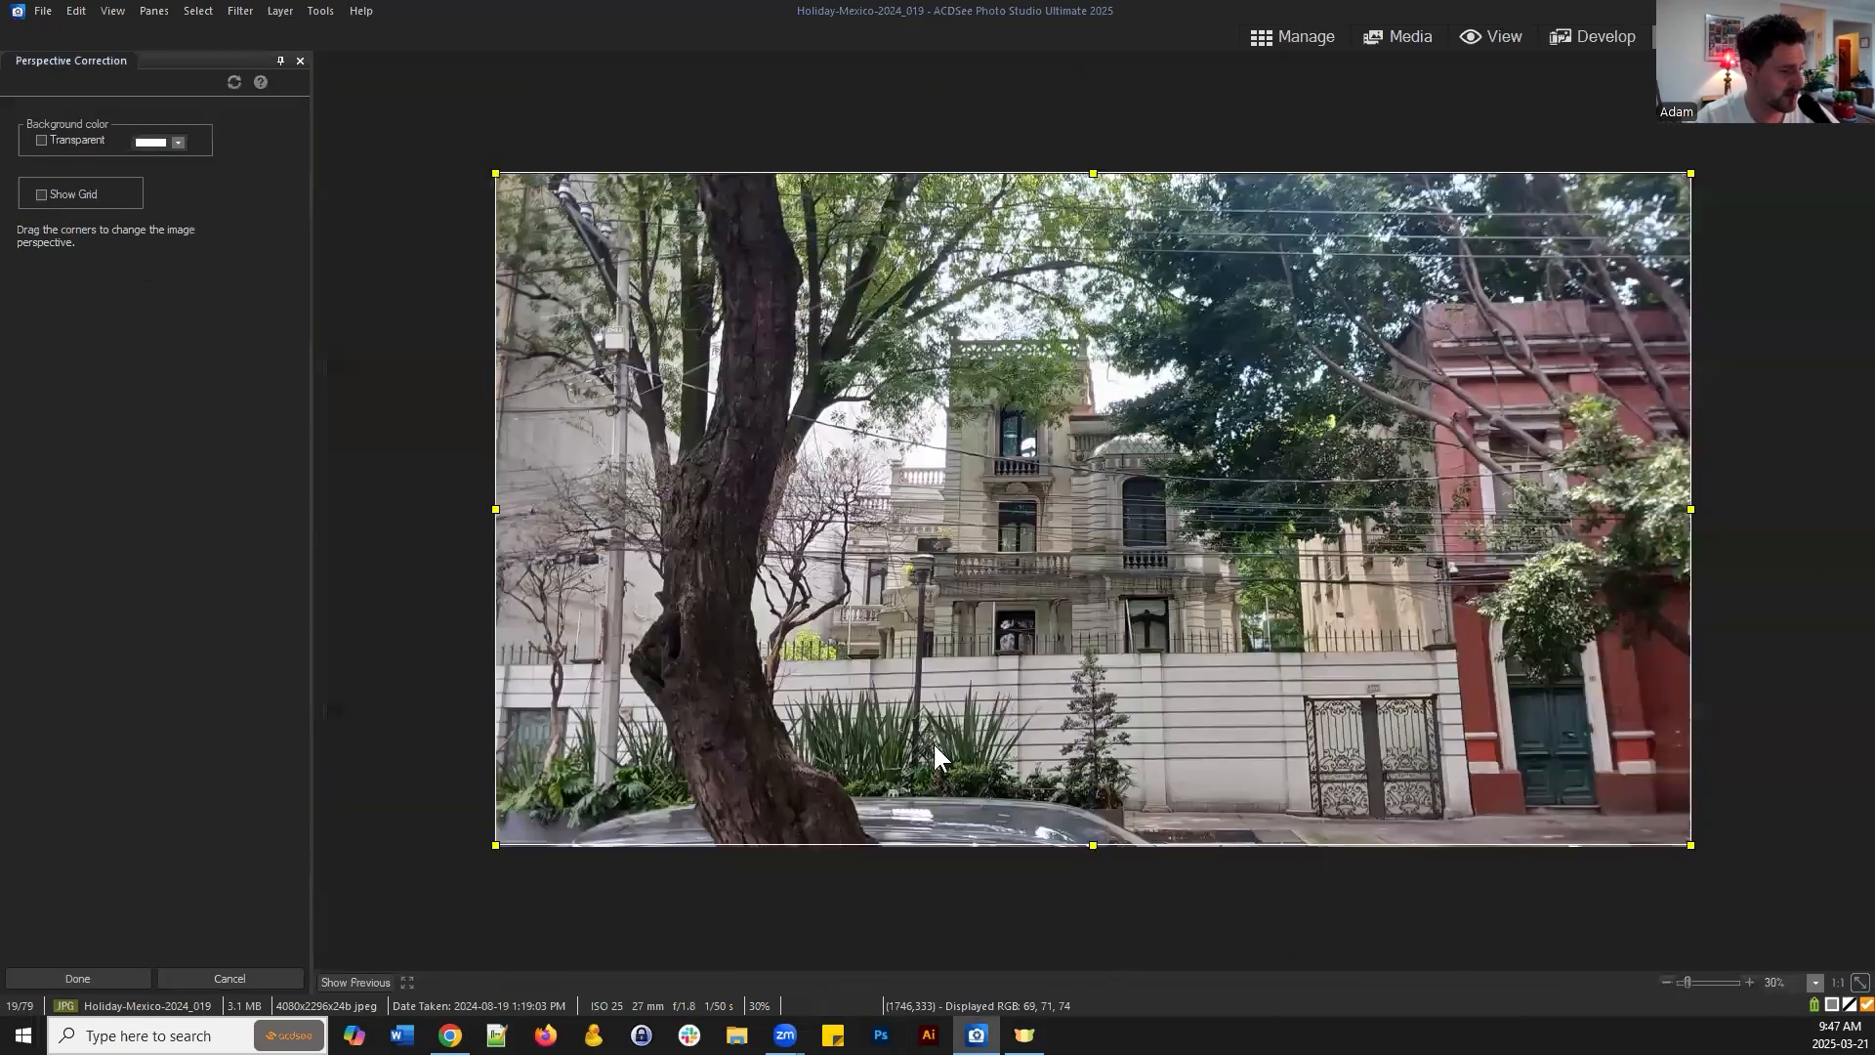
pyautogui.moveTo(493, 170)
pyautogui.mouseDown()
pyautogui.moveTo(481, 130)
pyautogui.moveTo(473, 150)
pyautogui.moveTo(402, 117)
pyautogui.moveTo(501, 226)
pyautogui.moveTo(540, 92)
pyautogui.moveTo(407, 189)
pyautogui.moveTo(593, 229)
pyautogui.moveTo(458, 136)
pyautogui.moveTo(565, 226)
pyautogui.moveTo(473, 155)
pyautogui.moveTo(492, 152)
pyautogui.mouseUp()
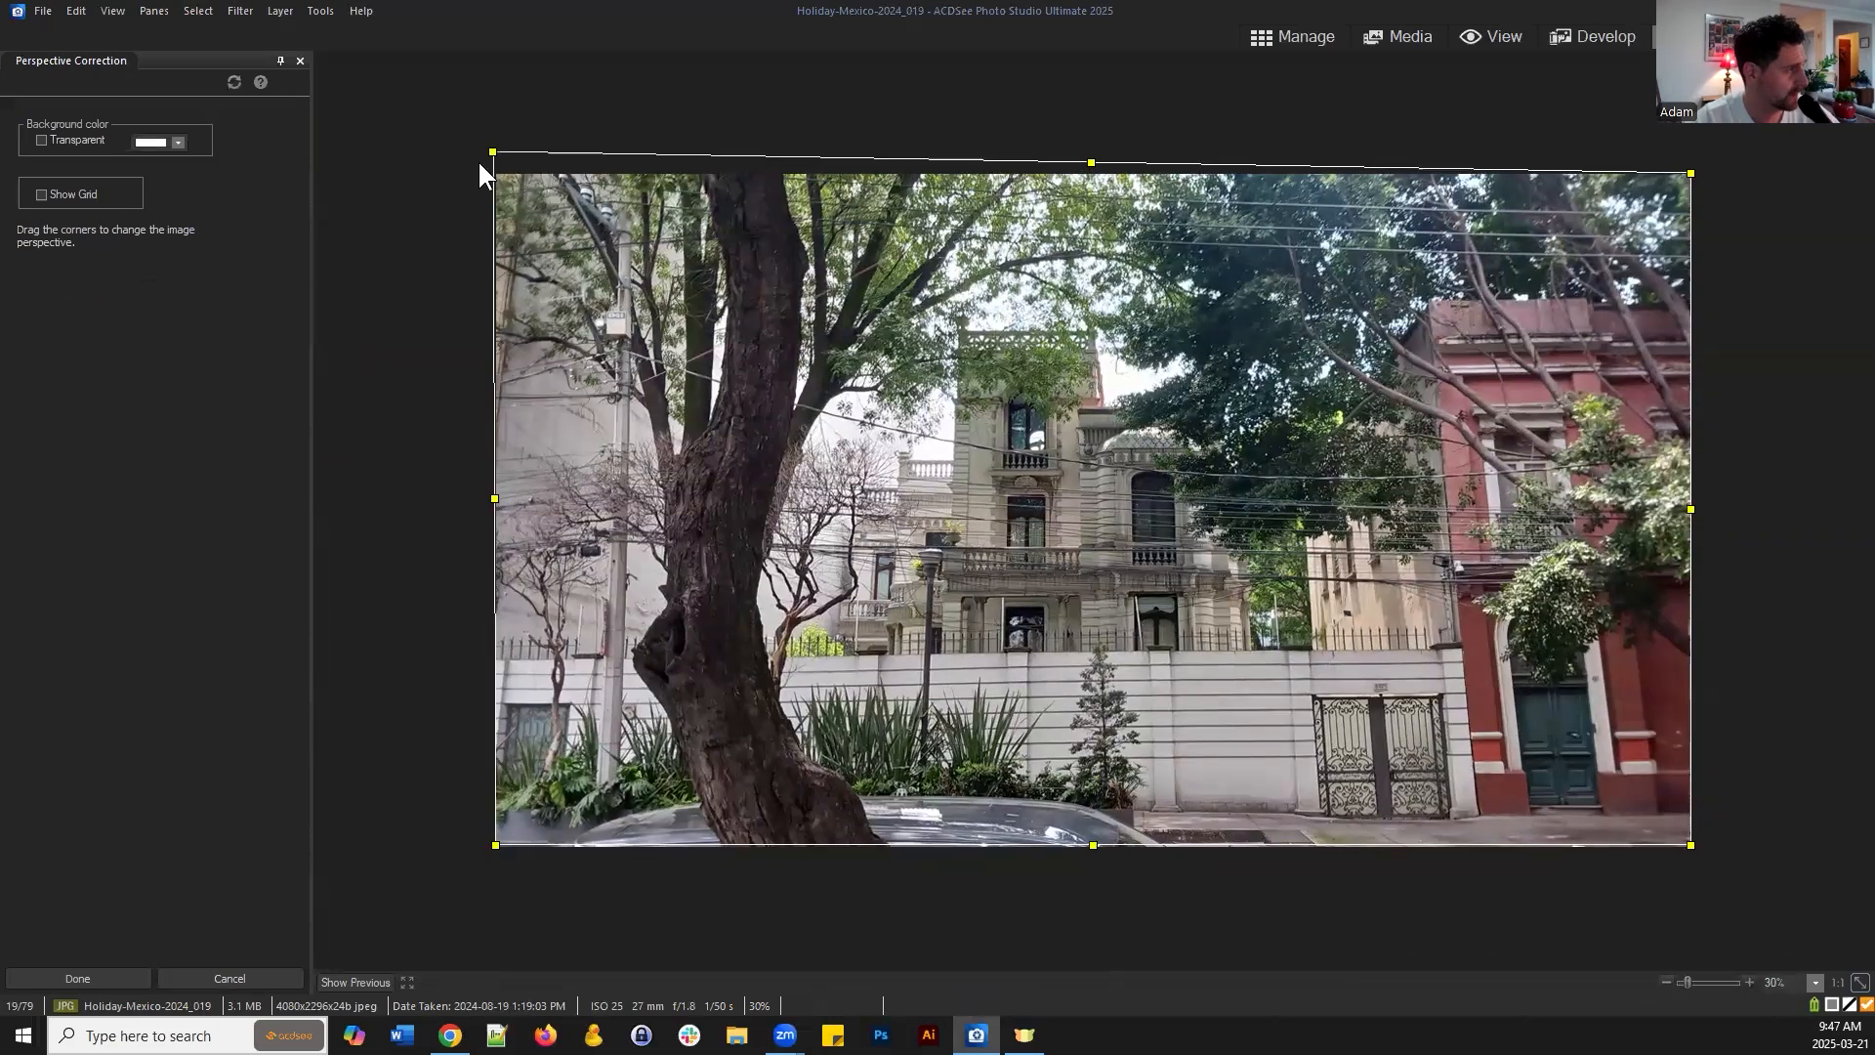
pyautogui.click(42, 193)
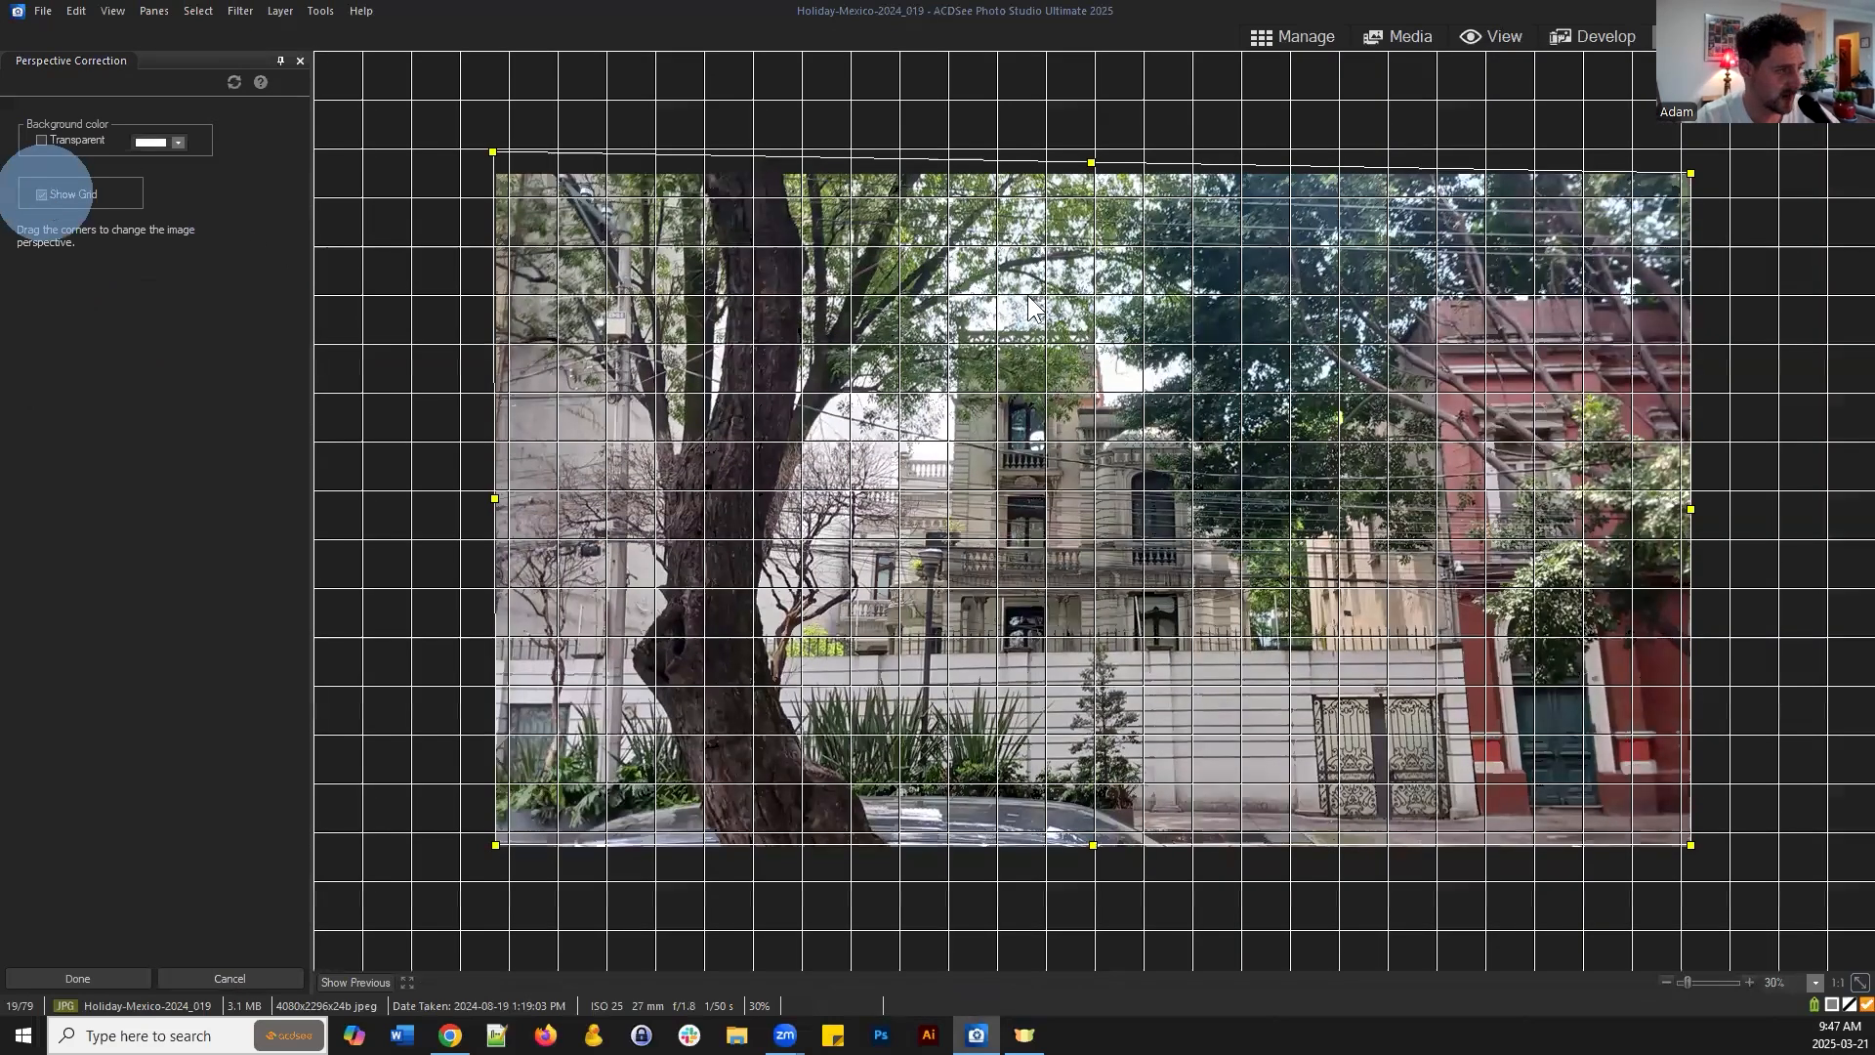
pyautogui.moveTo(493, 152); pyautogui.dragTo(495, 167)
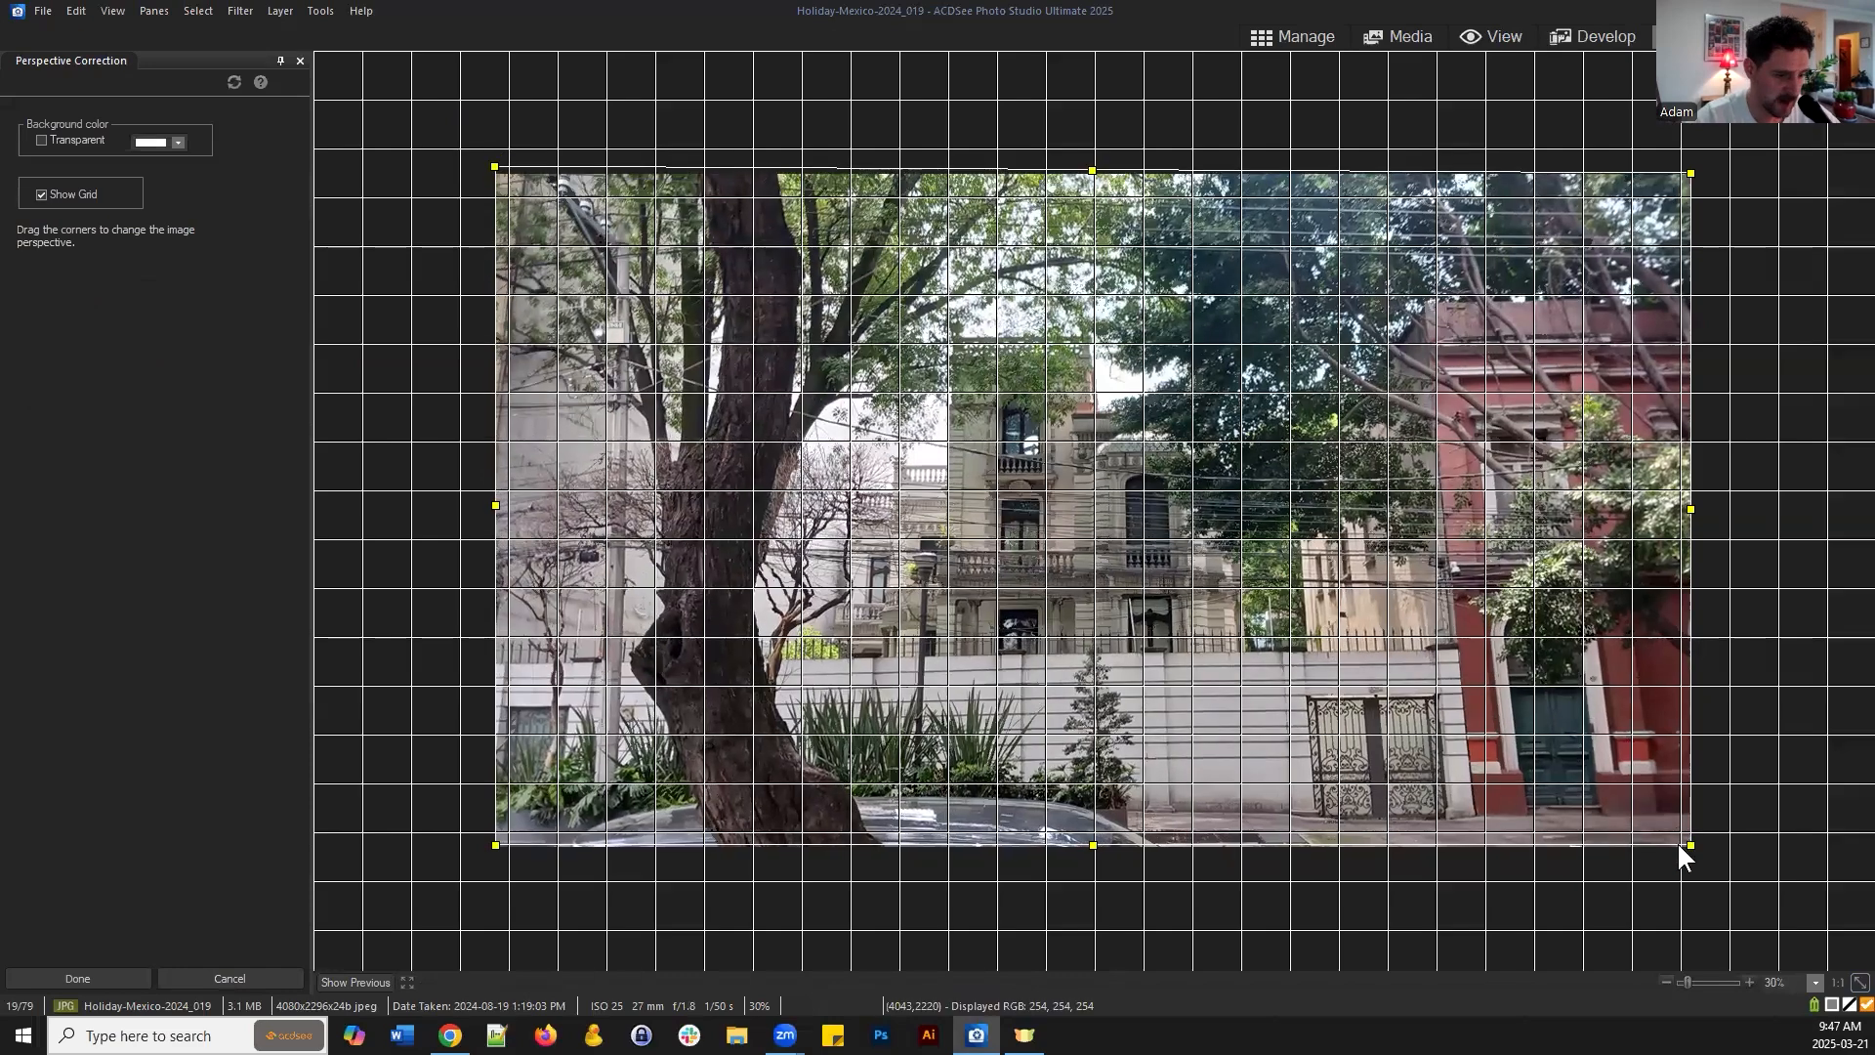
pyautogui.moveTo(1690, 845); pyautogui.dragTo(1690, 864)
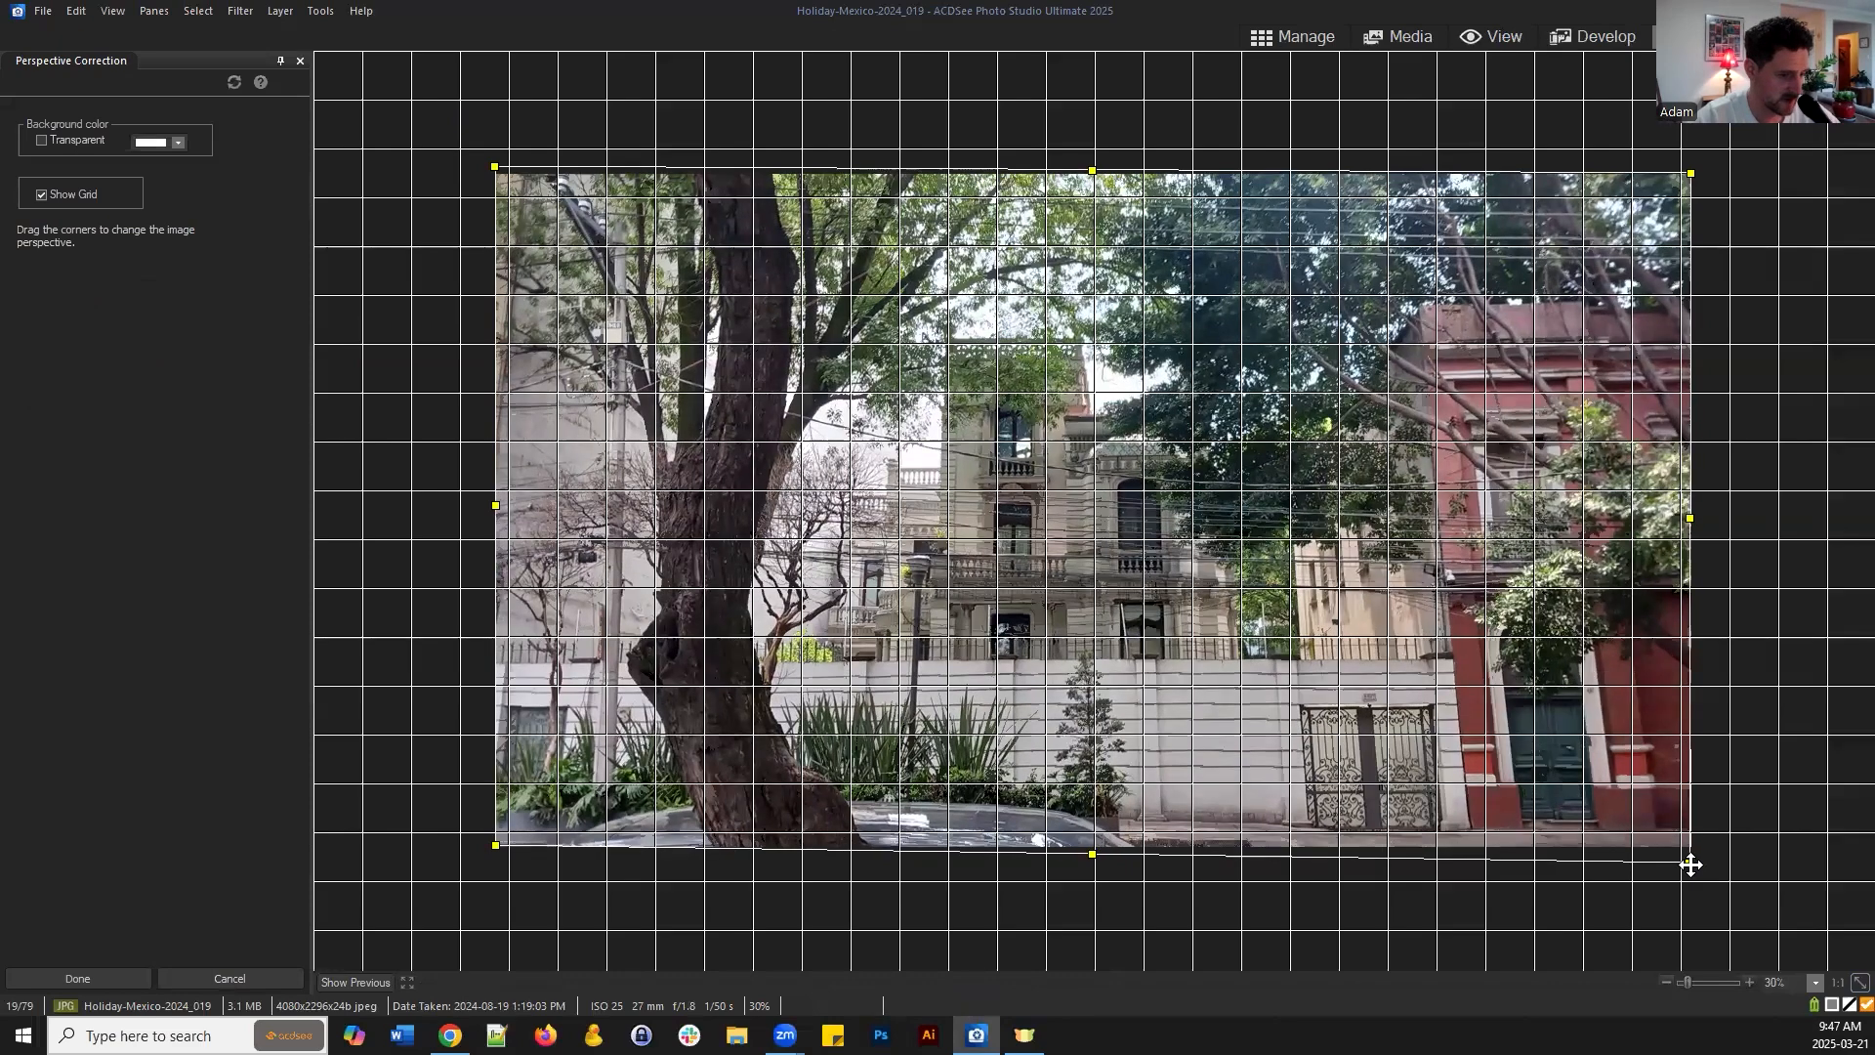
pyautogui.moveTo(494, 166); pyautogui.dragTo(490, 146)
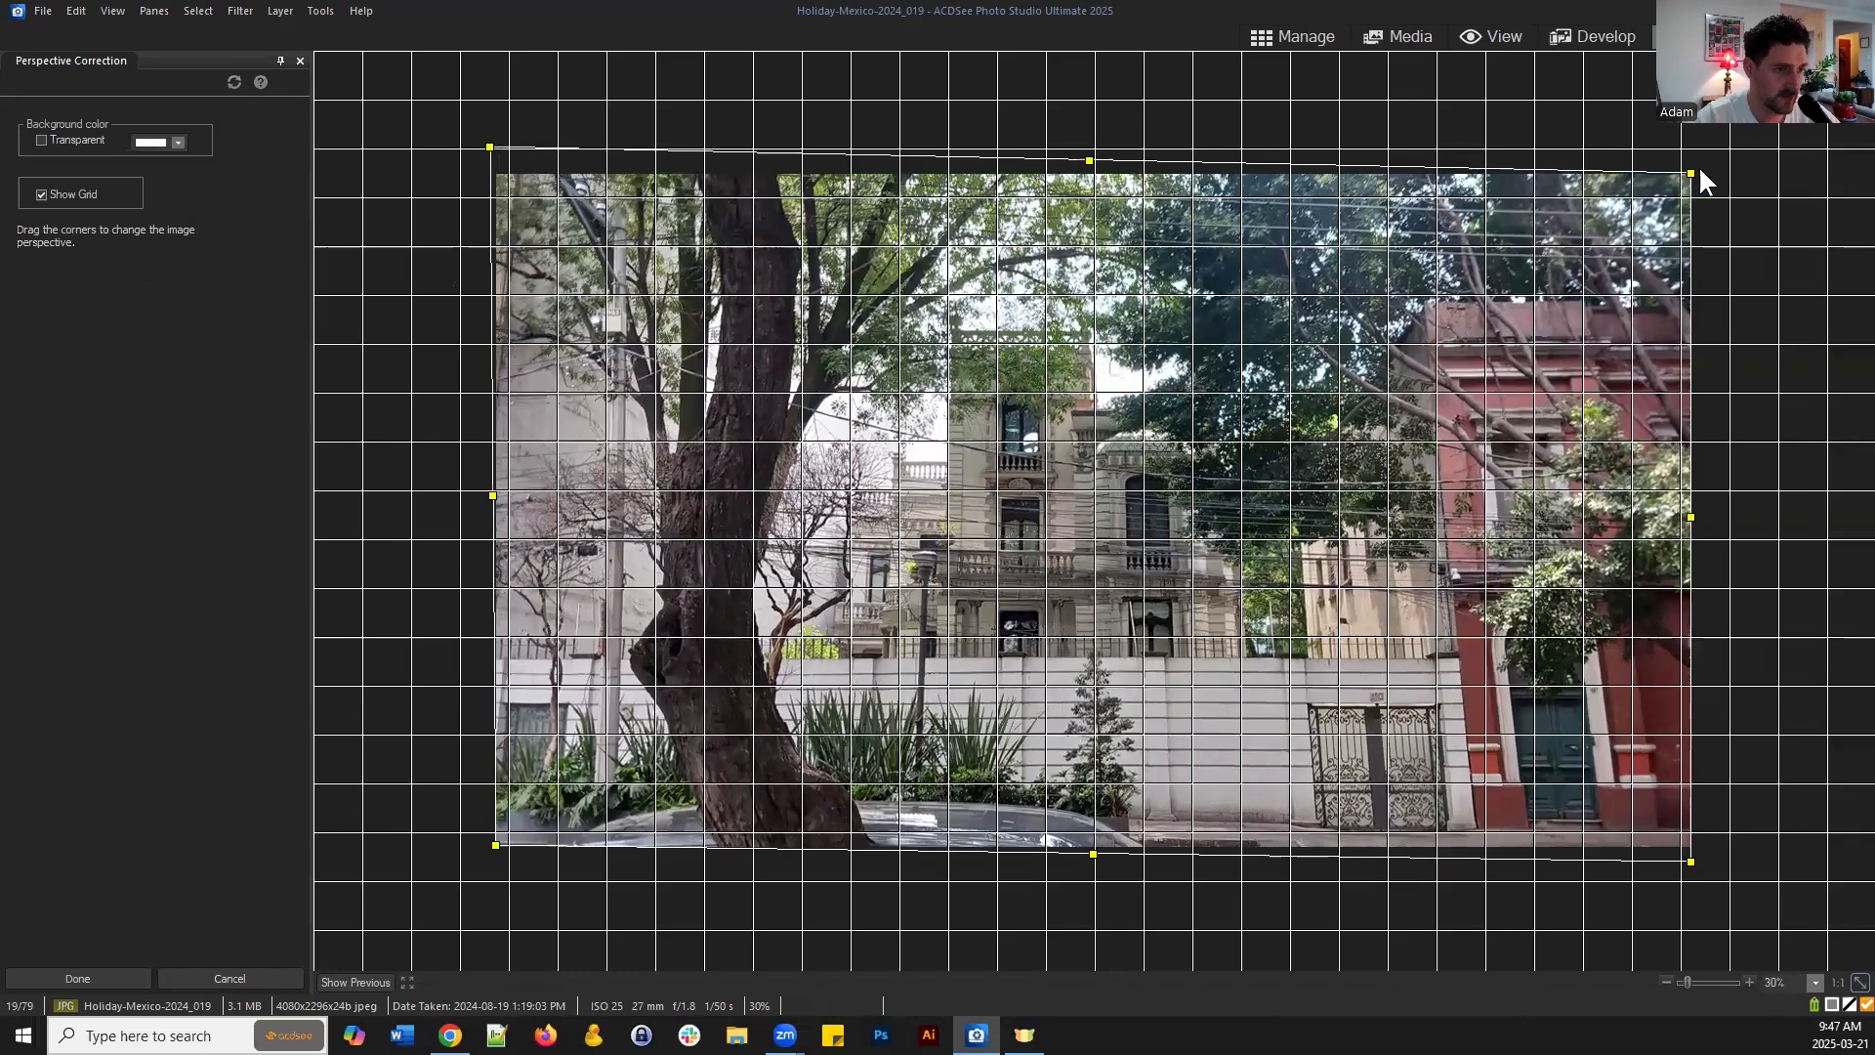
pyautogui.moveTo(1692, 174); pyautogui.dragTo(1721, 182)
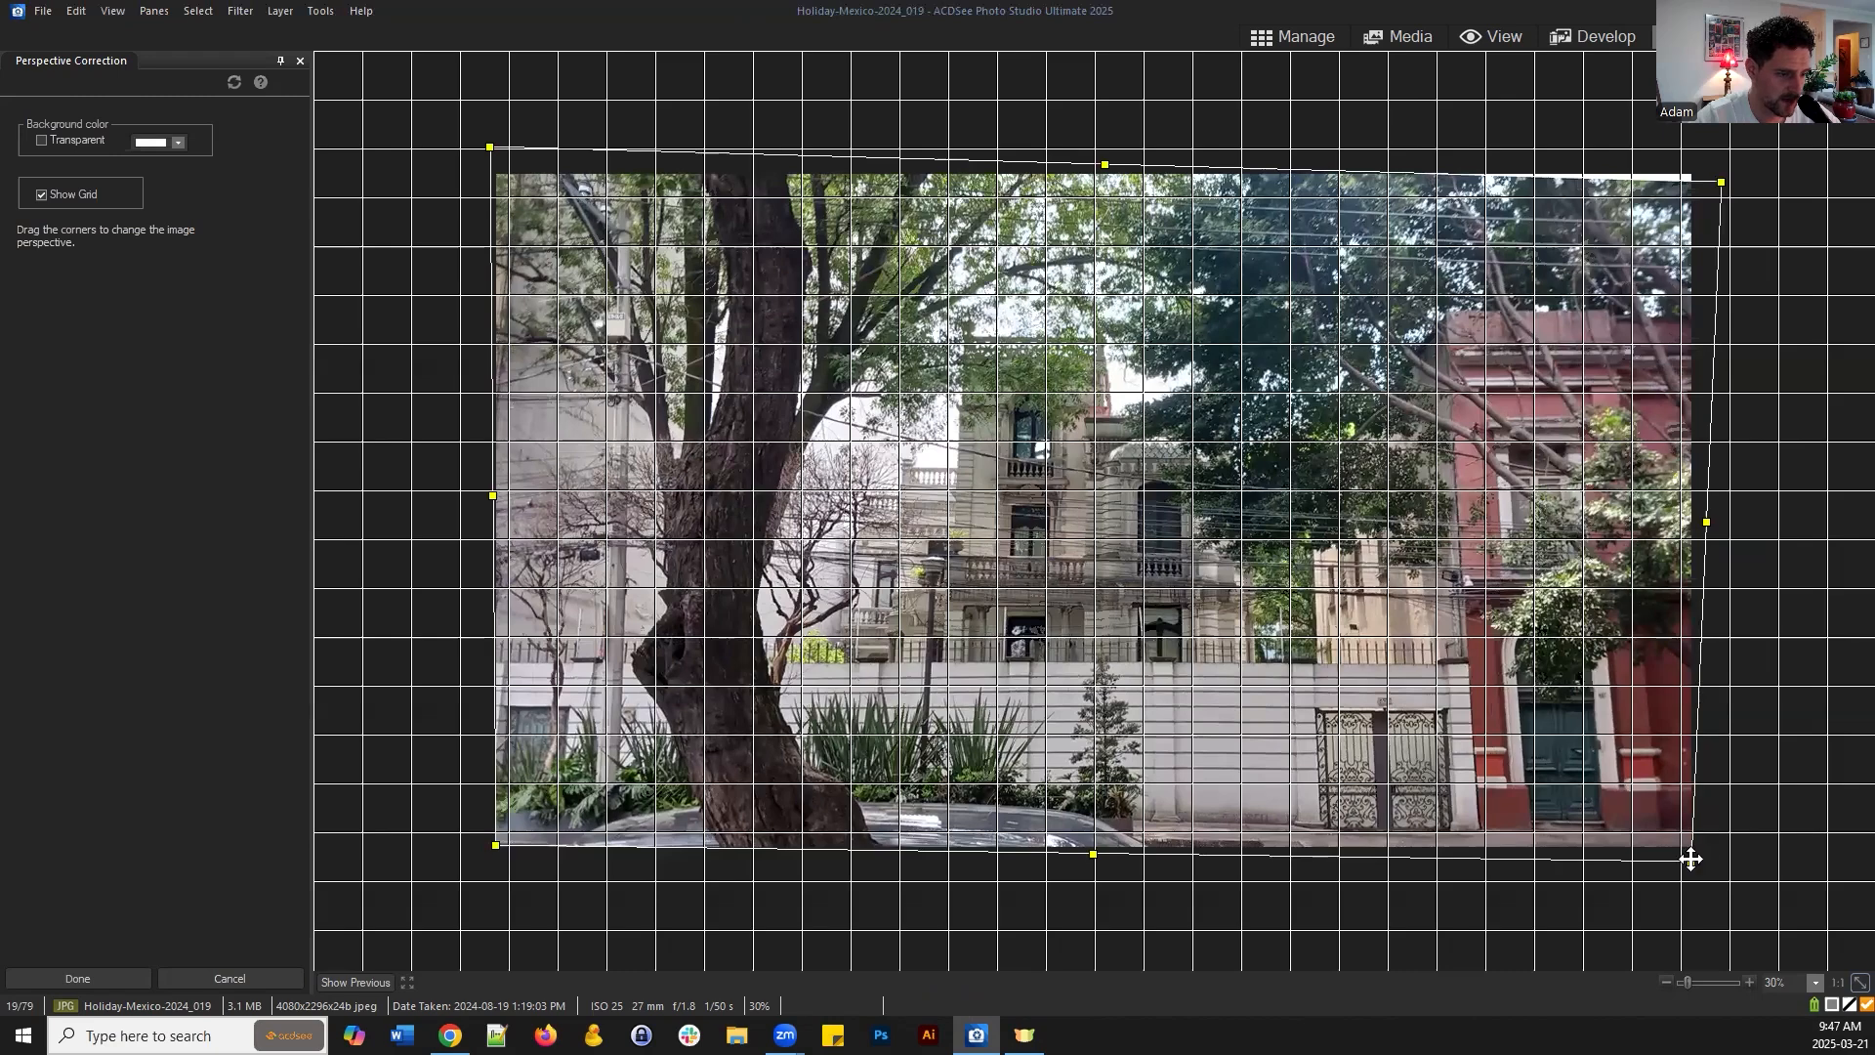
pyautogui.moveTo(1693, 858); pyautogui.dragTo(1642, 859)
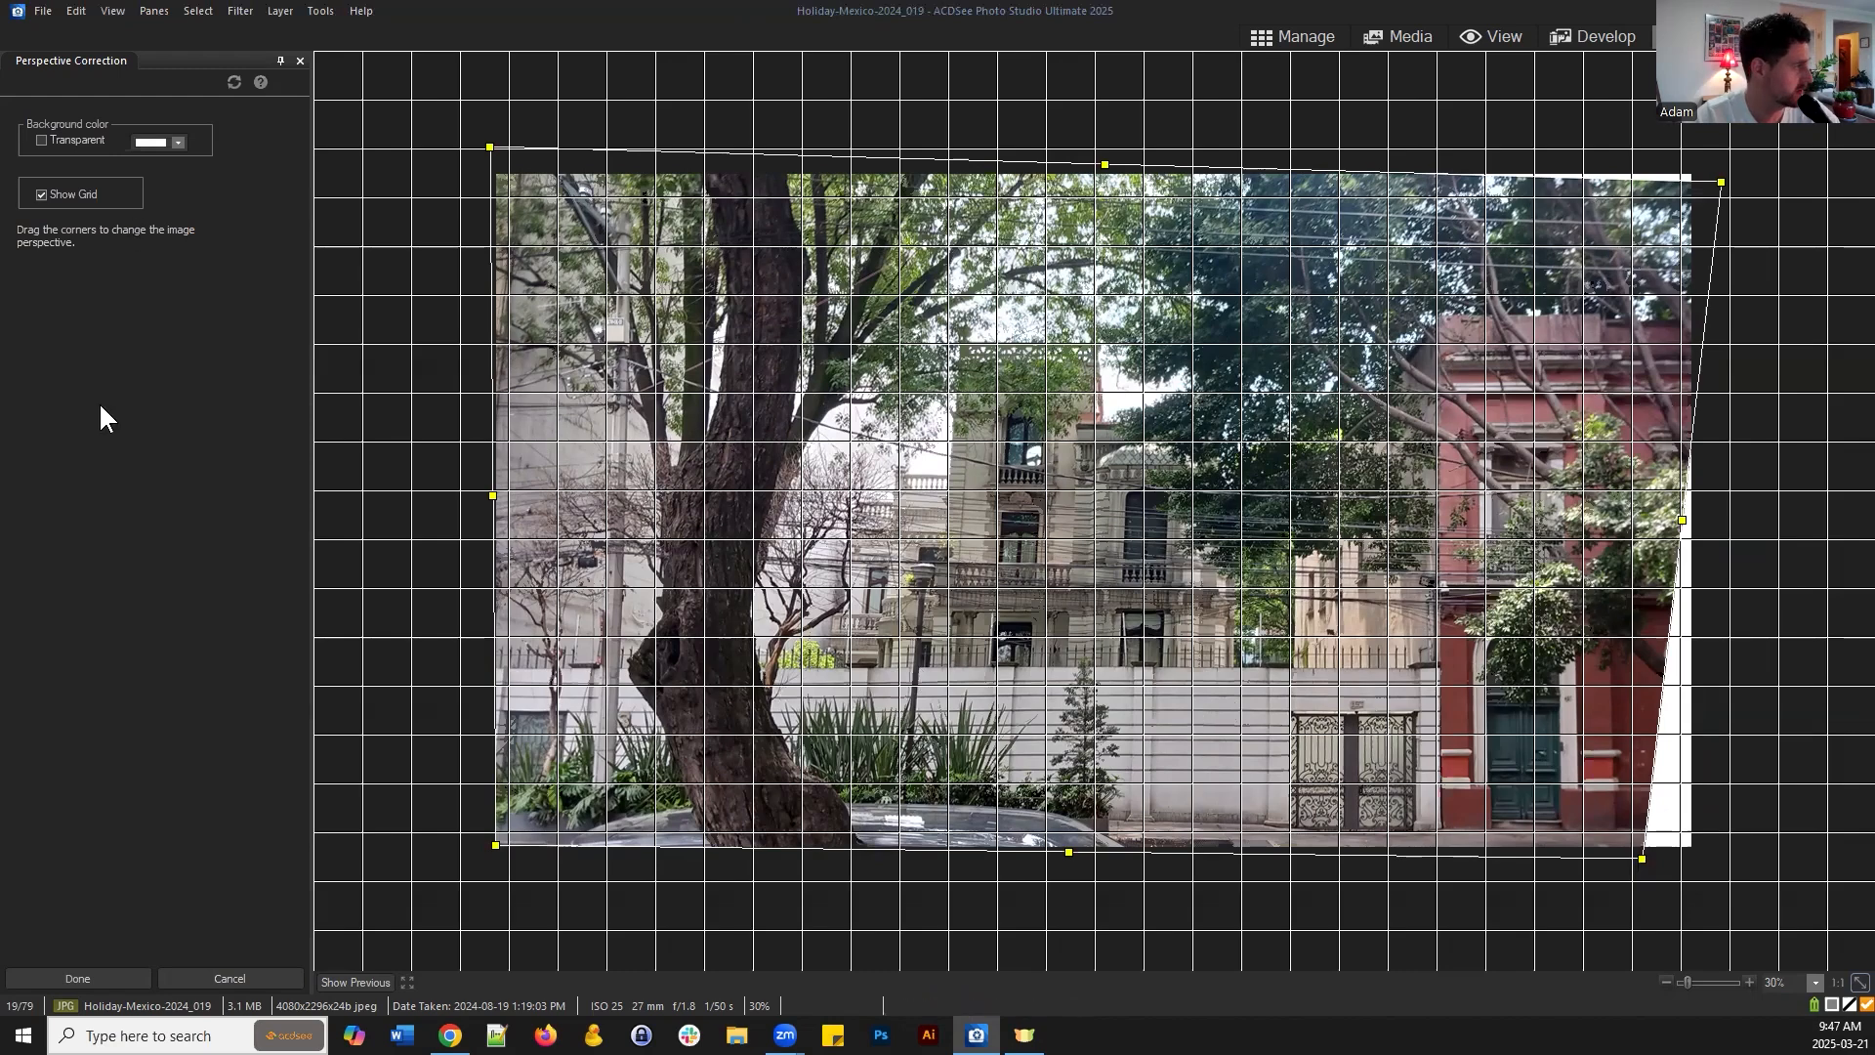
pyautogui.click(90, 975)
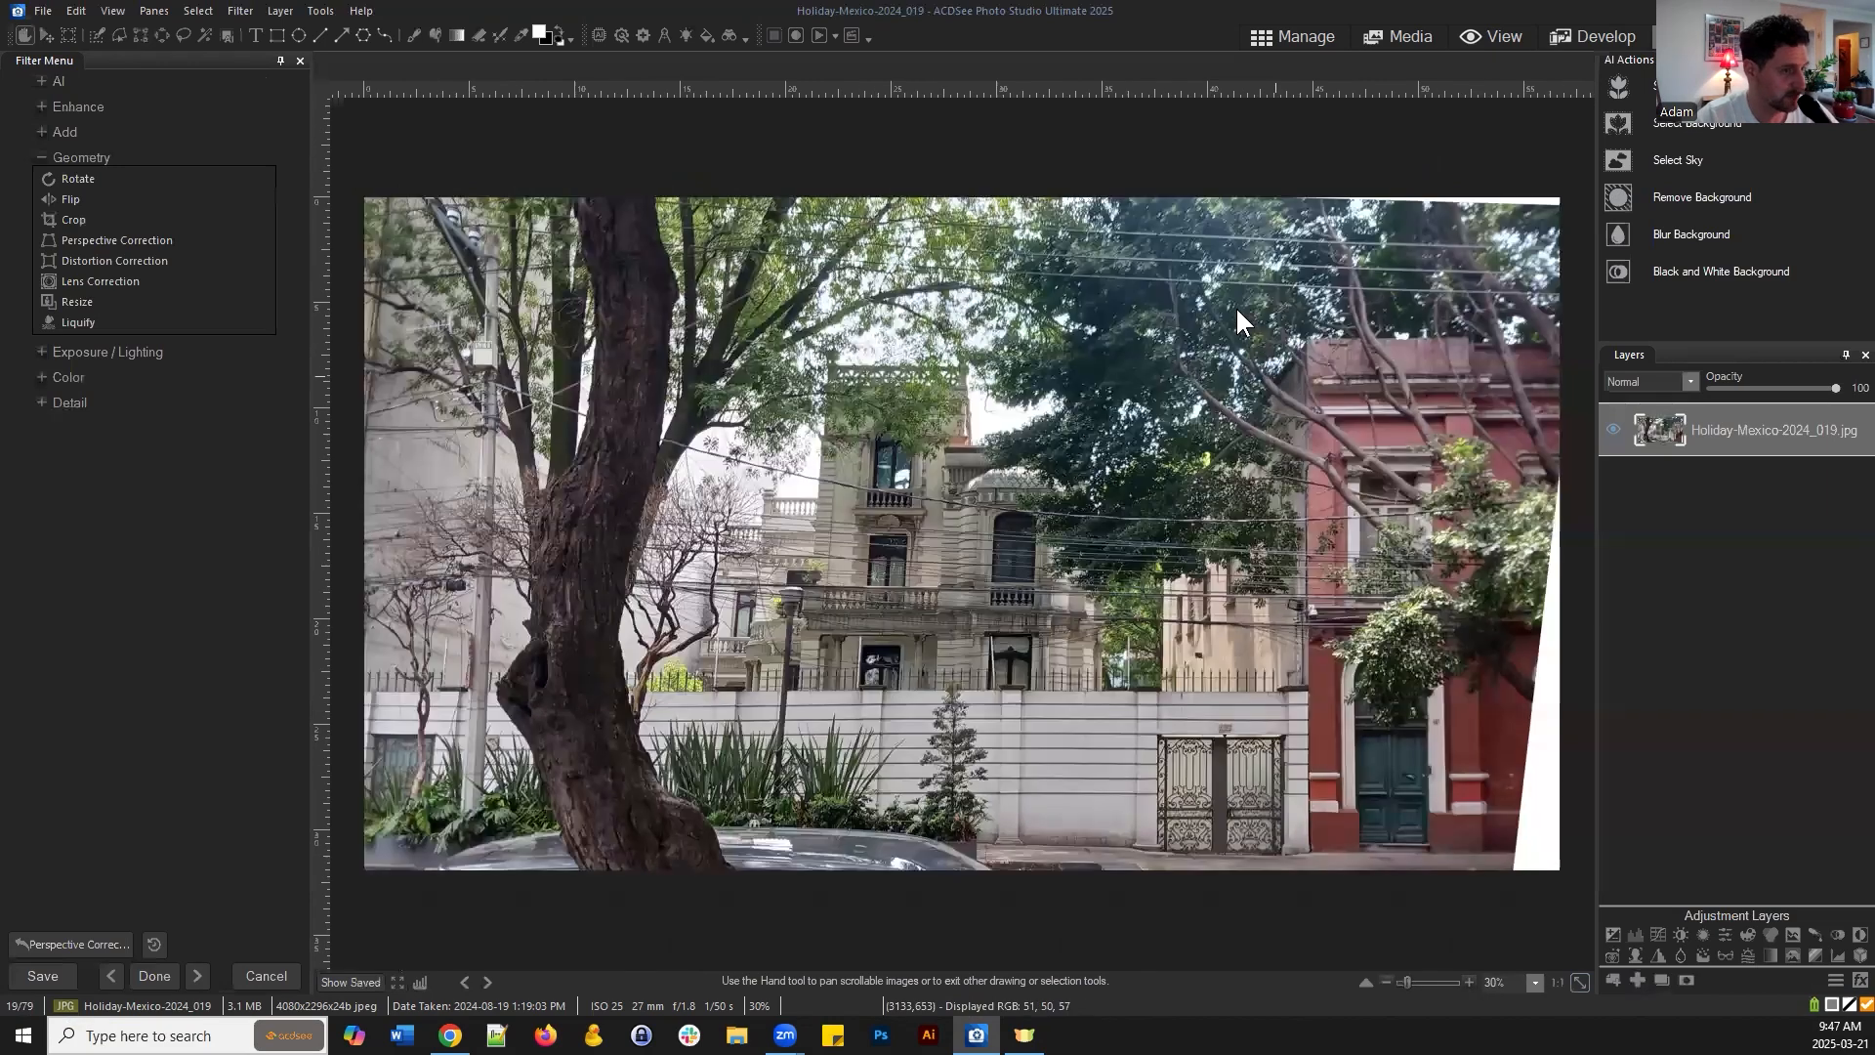
# Crop the photo to 3903 by 2235 pixels, cutting off the white areas along its upper and right edges
pyautogui.click(70, 221)
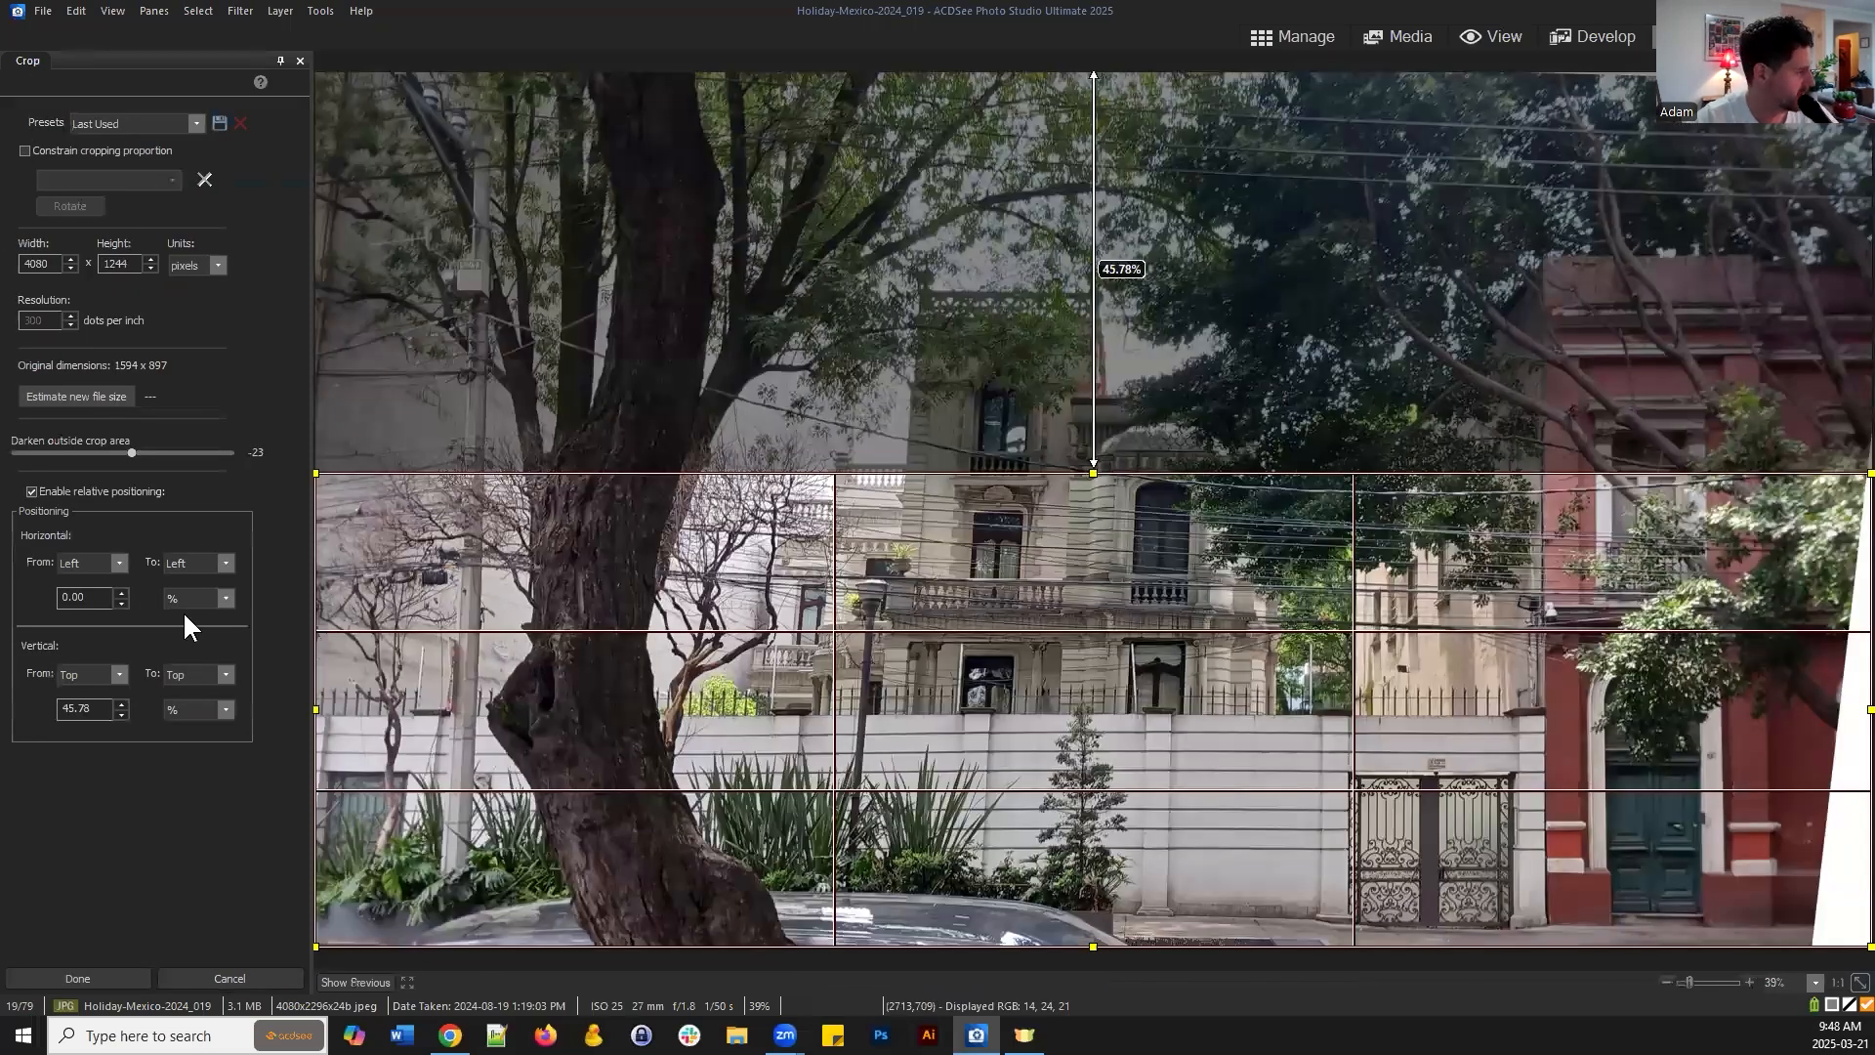
pyautogui.scroll(-1, 674, 551)
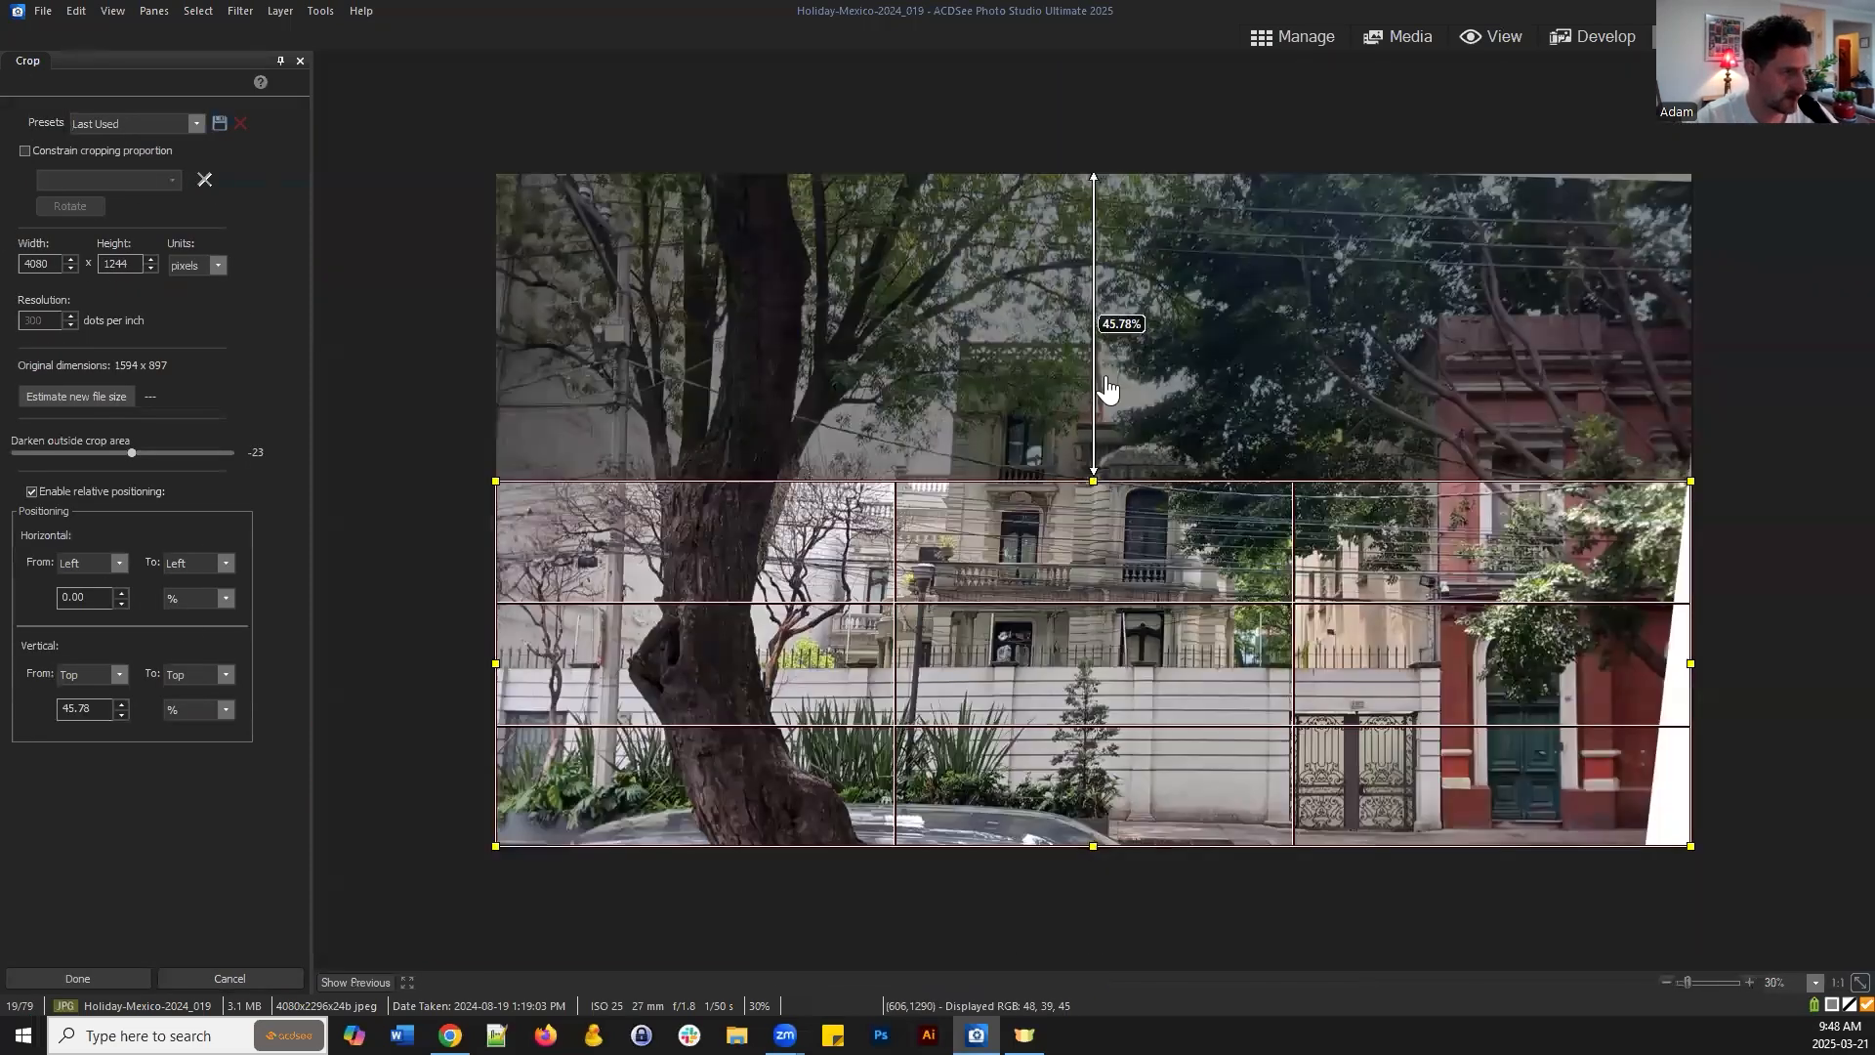
pyautogui.click(1093, 480)
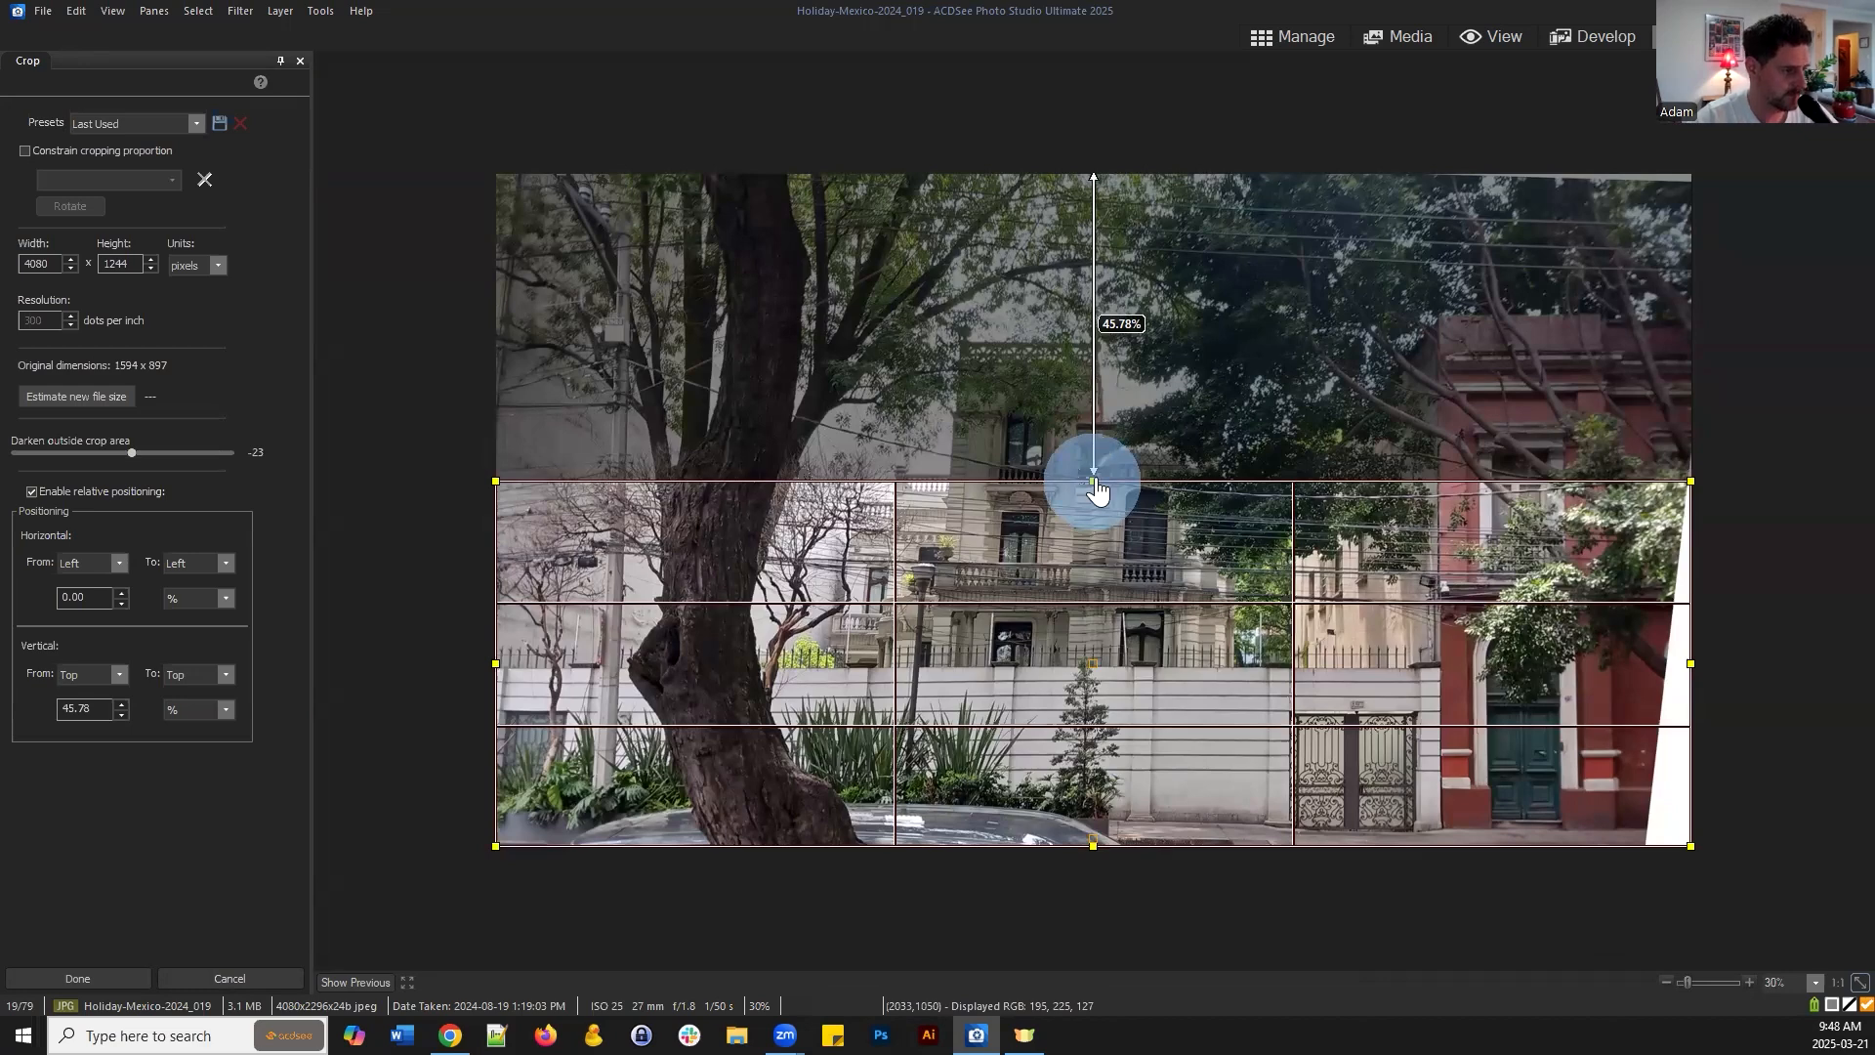
pyautogui.moveTo(1092, 480); pyautogui.dragTo(1070, 193)
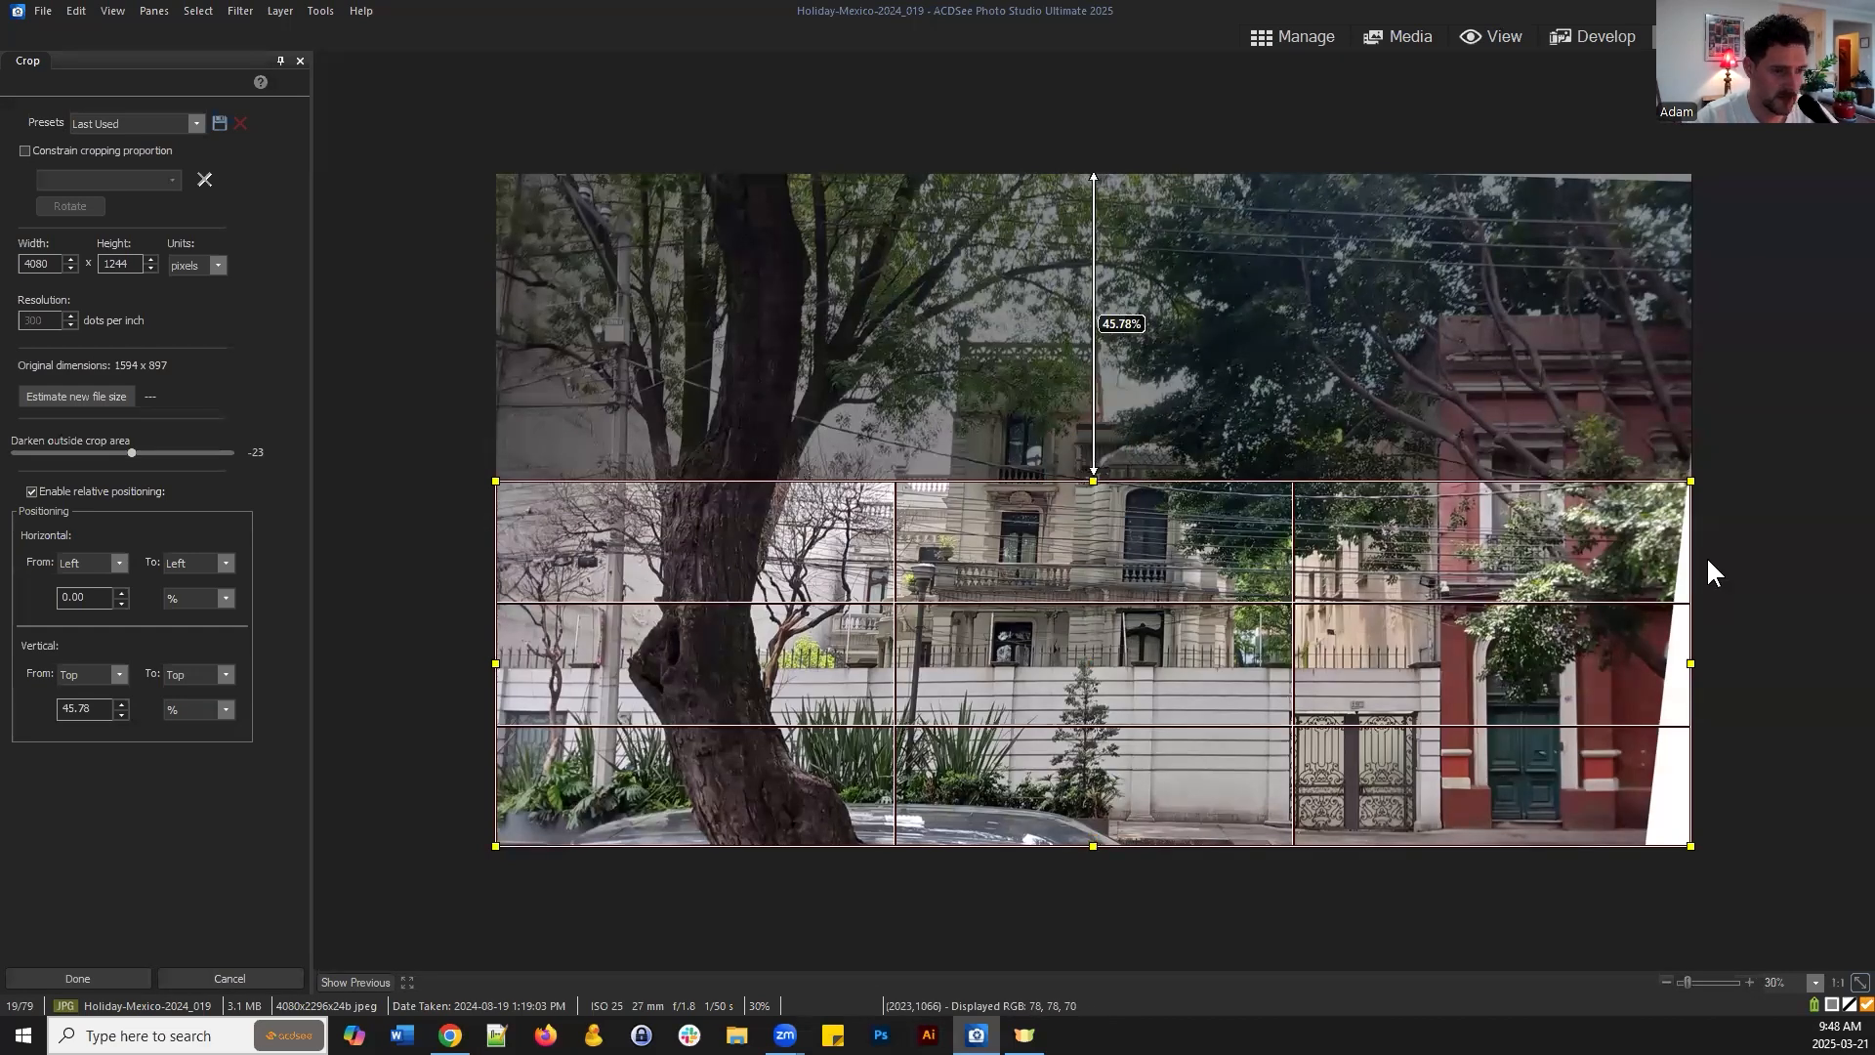
pyautogui.moveTo(1687, 518); pyautogui.dragTo(1639, 528)
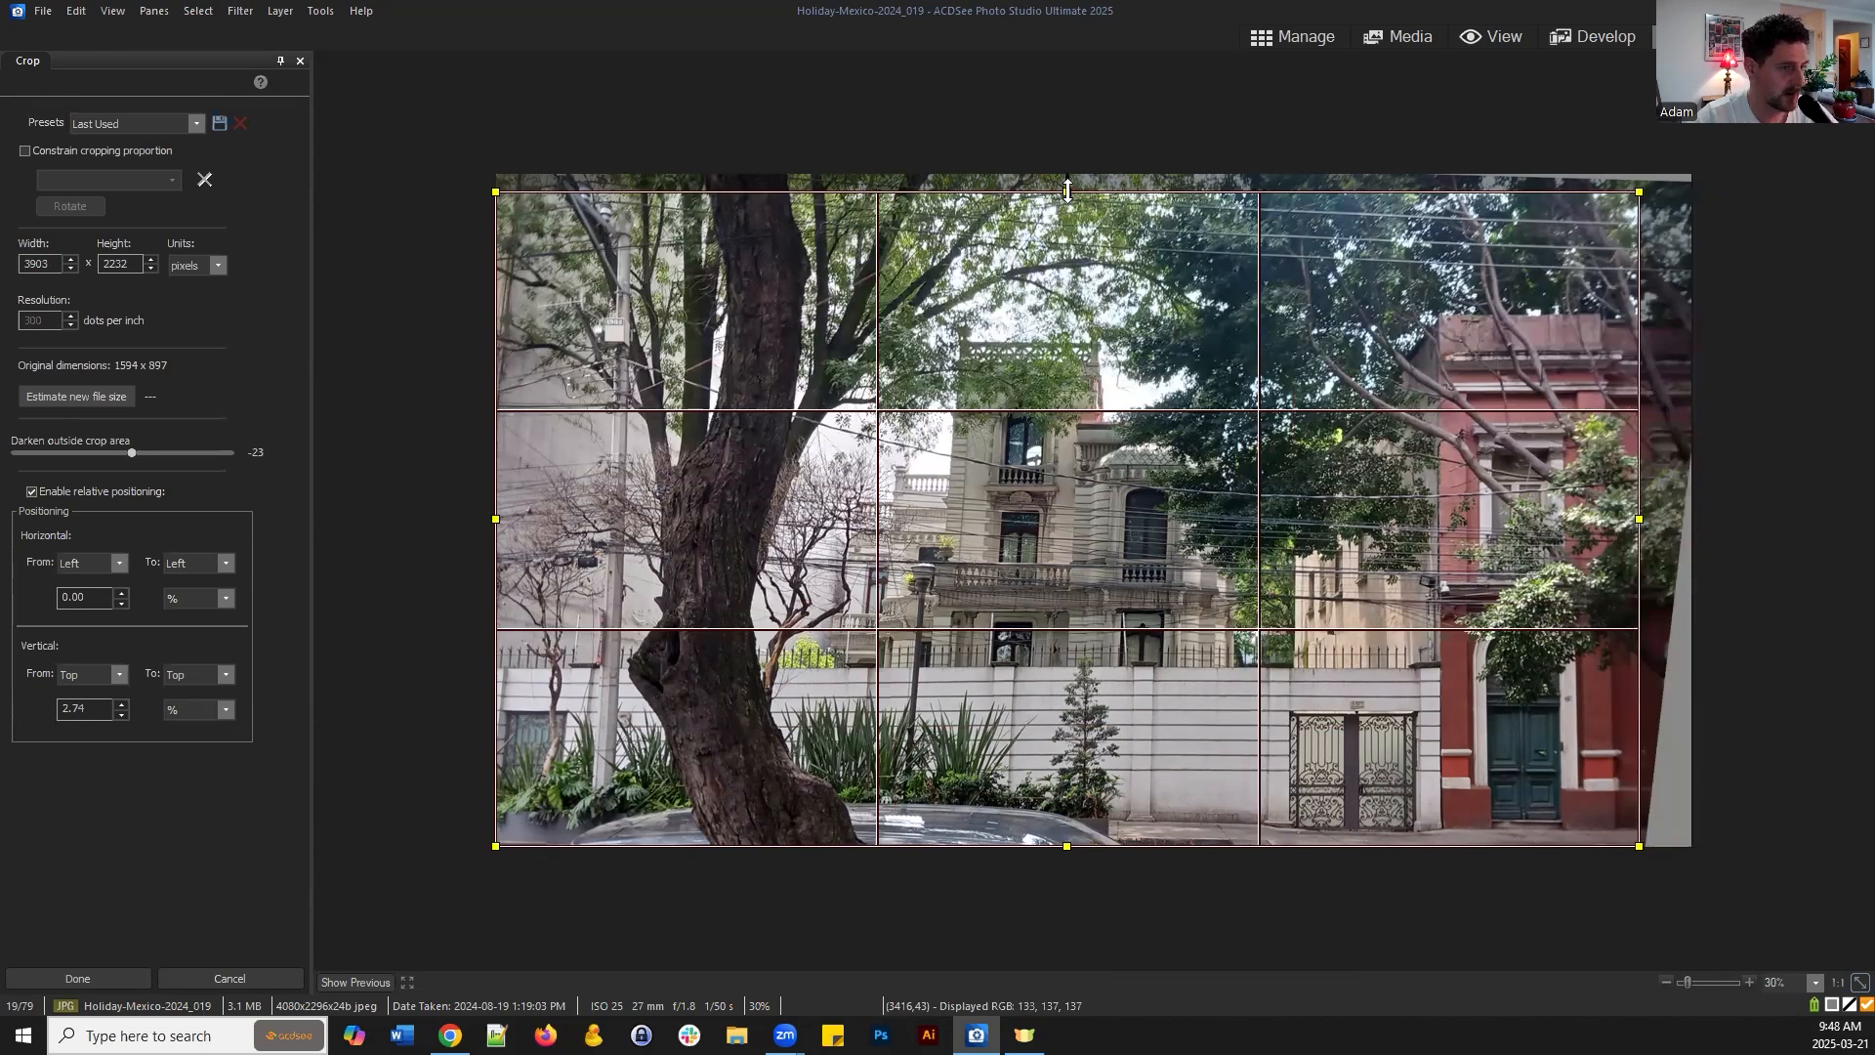
pyautogui.moveTo(1065, 196); pyautogui.dragTo(1064, 193)
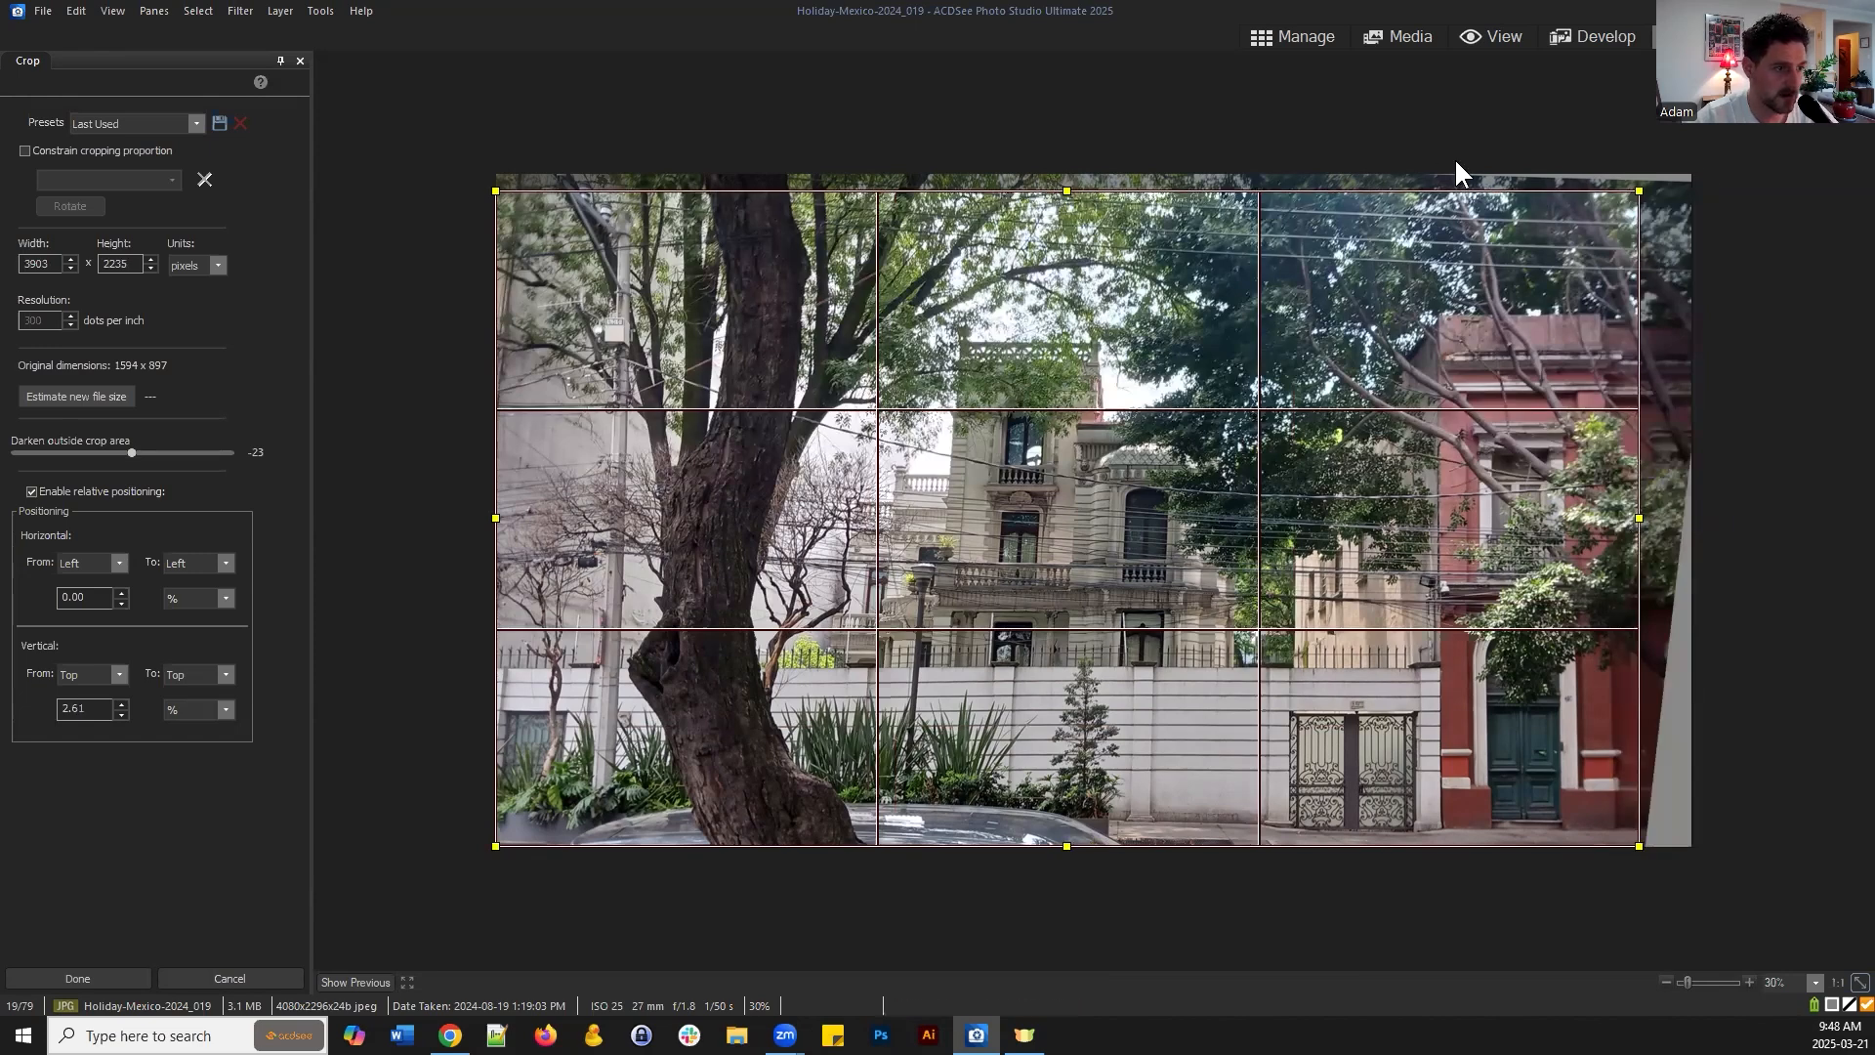
pyautogui.click(76, 967)
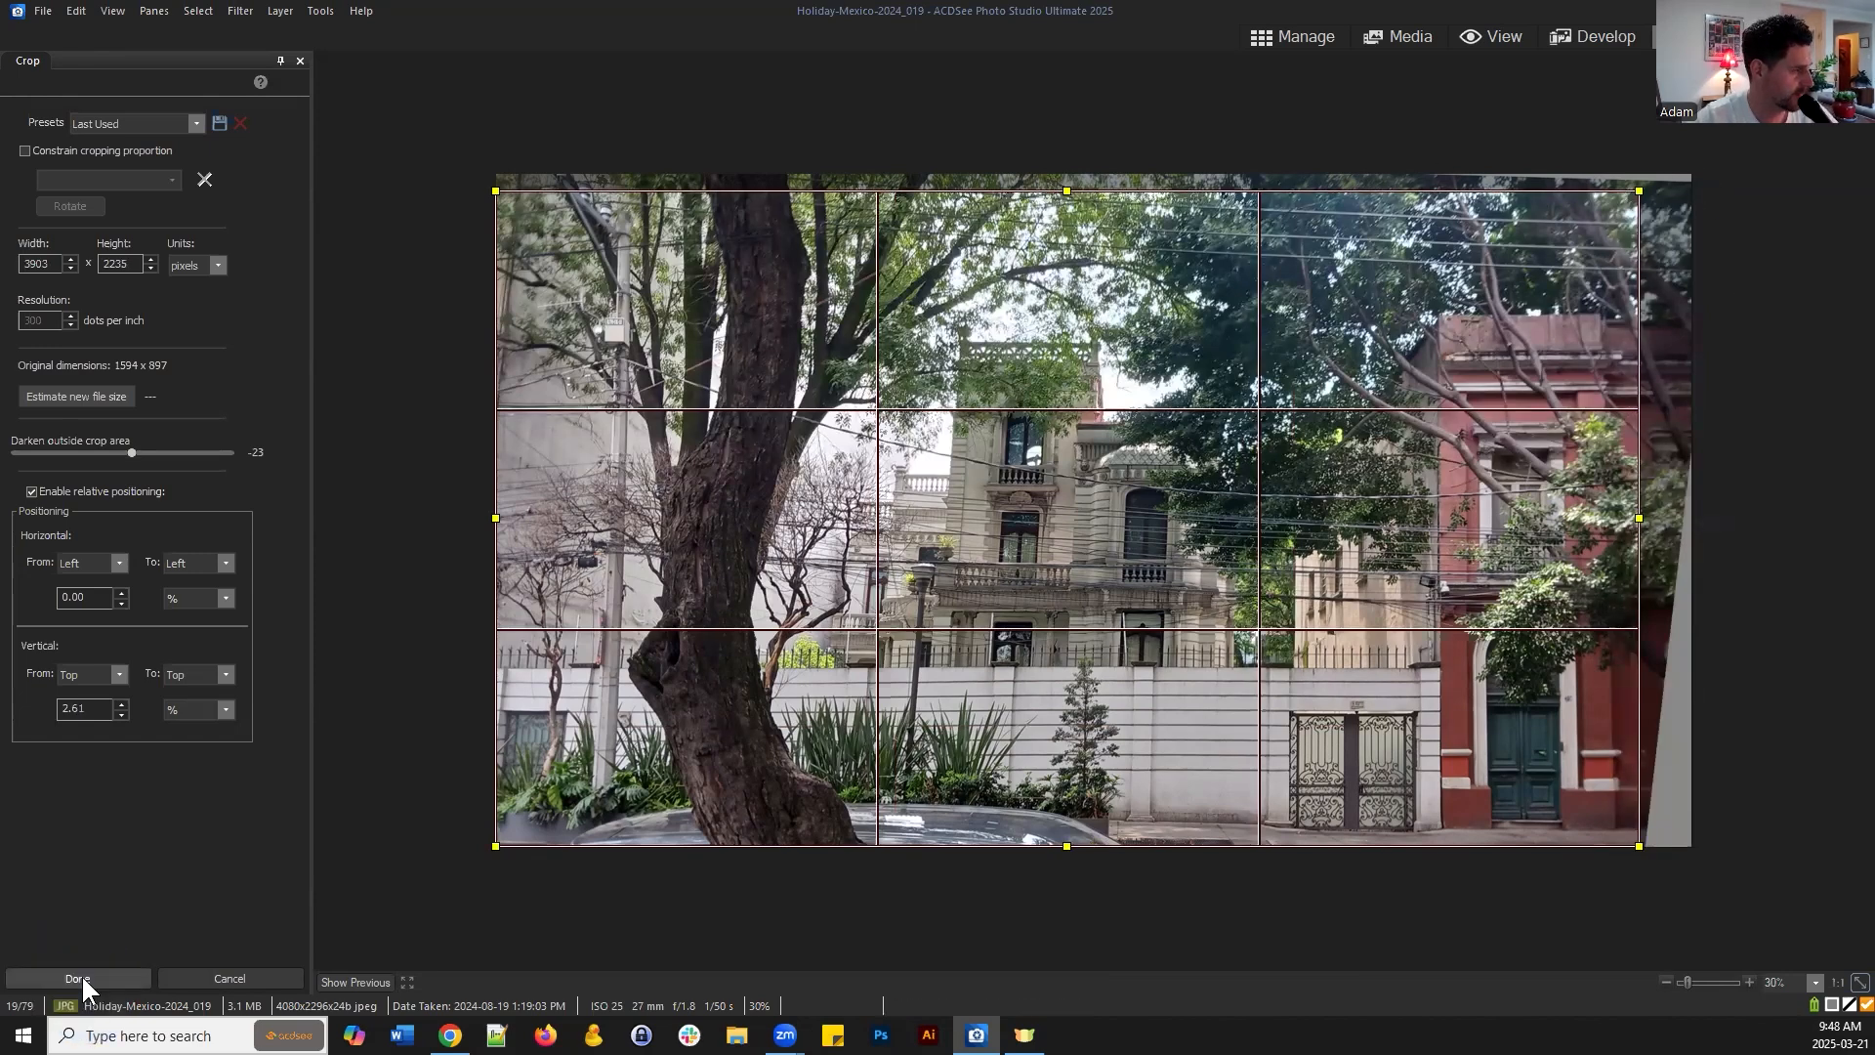
pyautogui.click(81, 974)
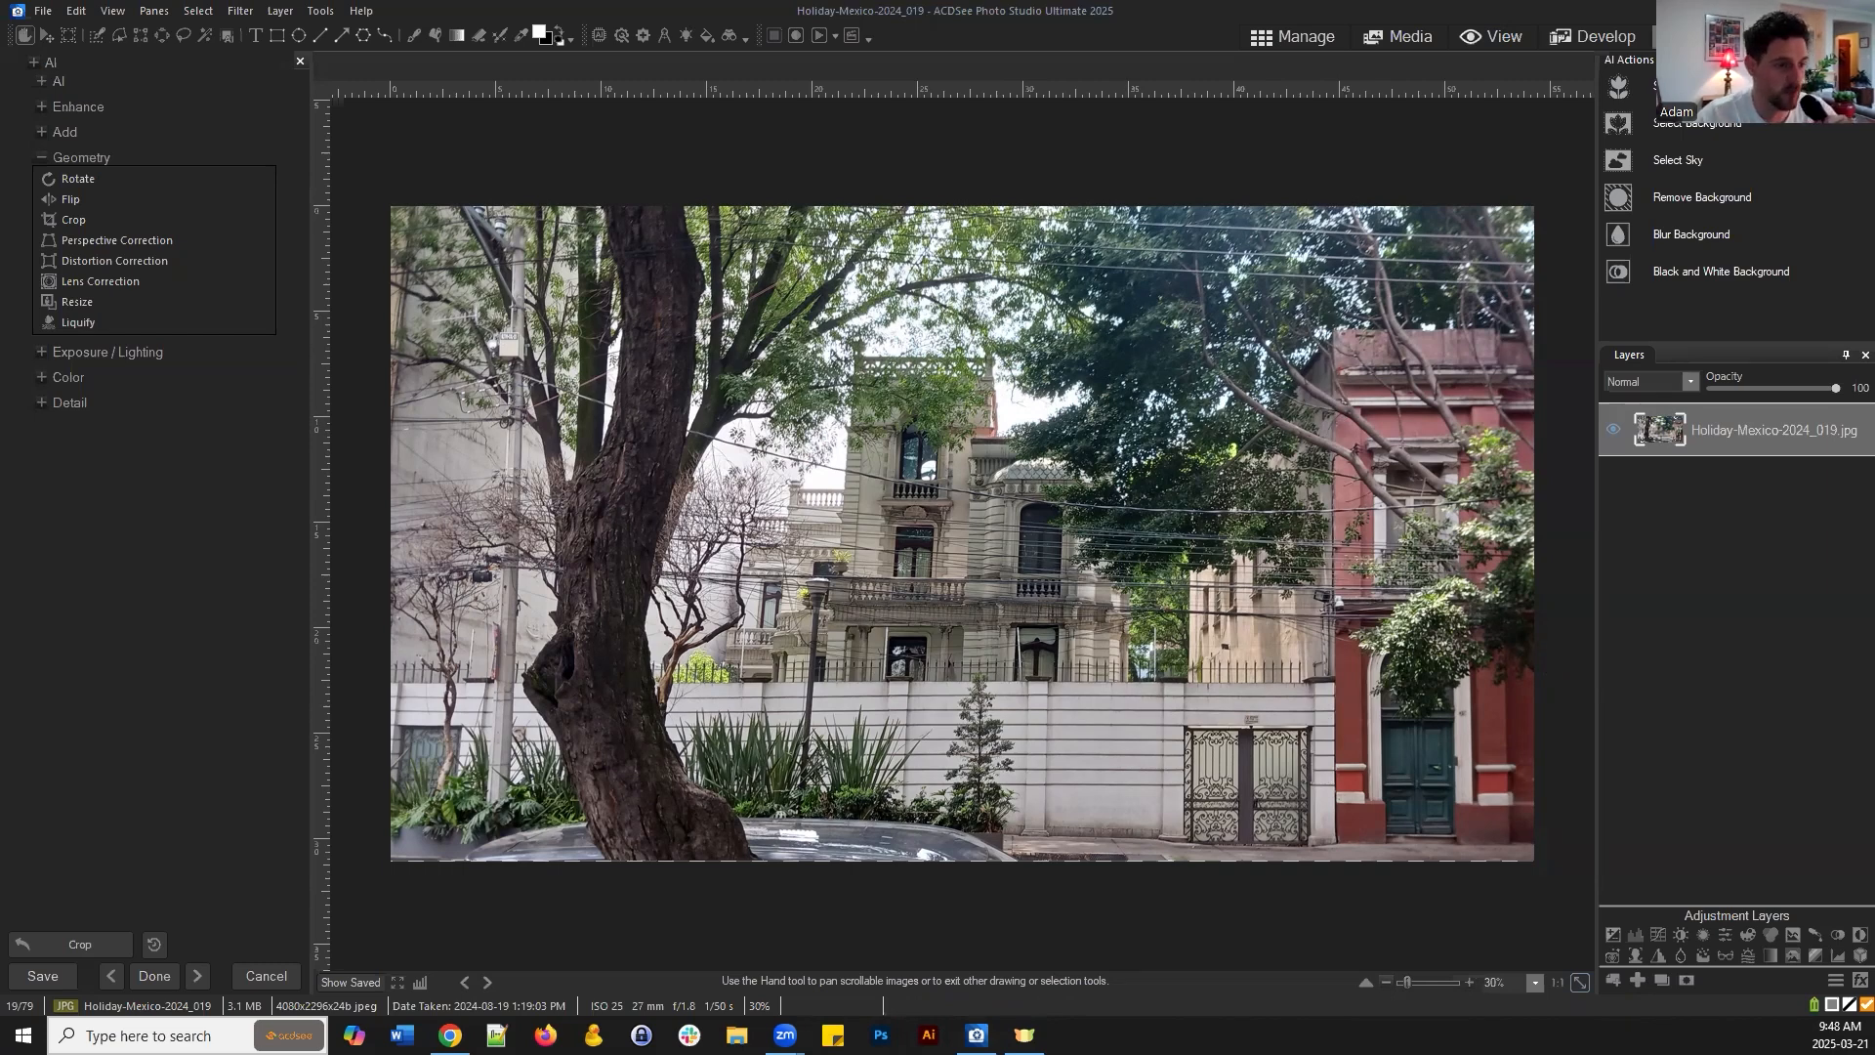
pyautogui.click(1713, 652)
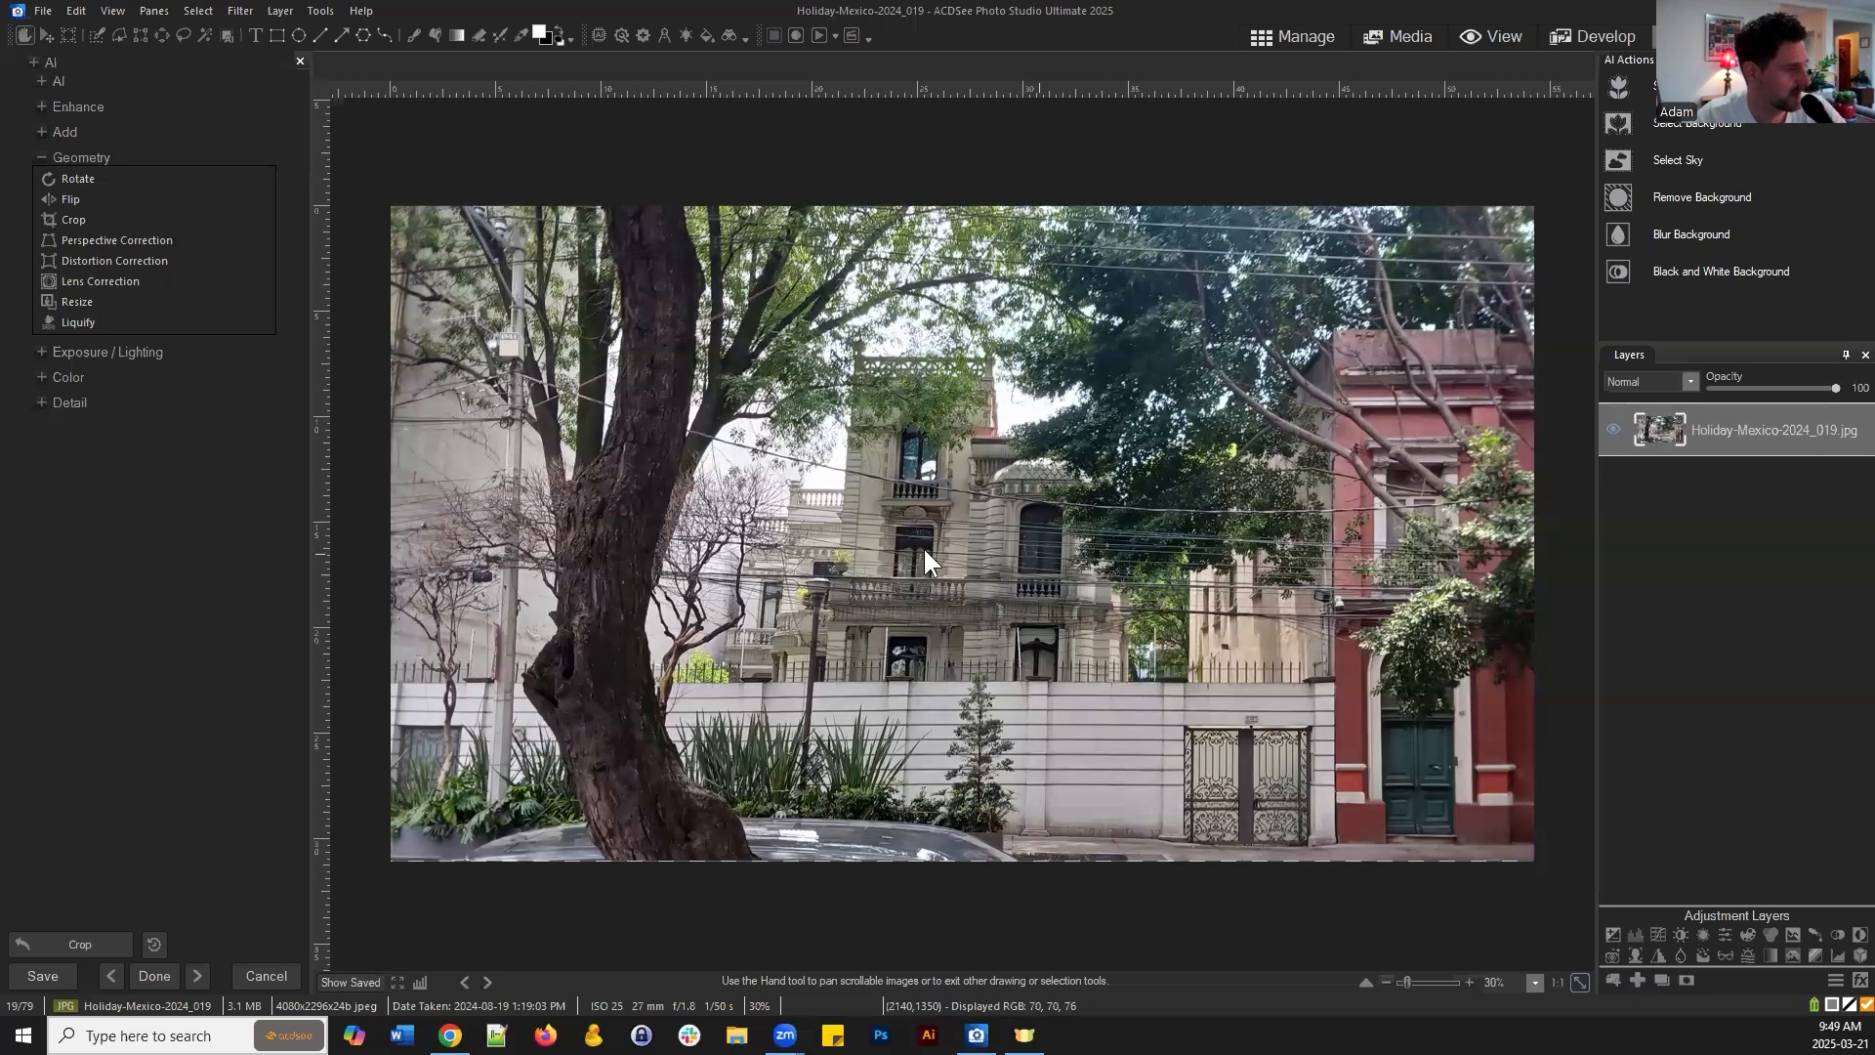
# Start another Perspective Correction, pulling the photo's upper-left corner outward and slightly down with the grid shown
pyautogui.click(112, 239)
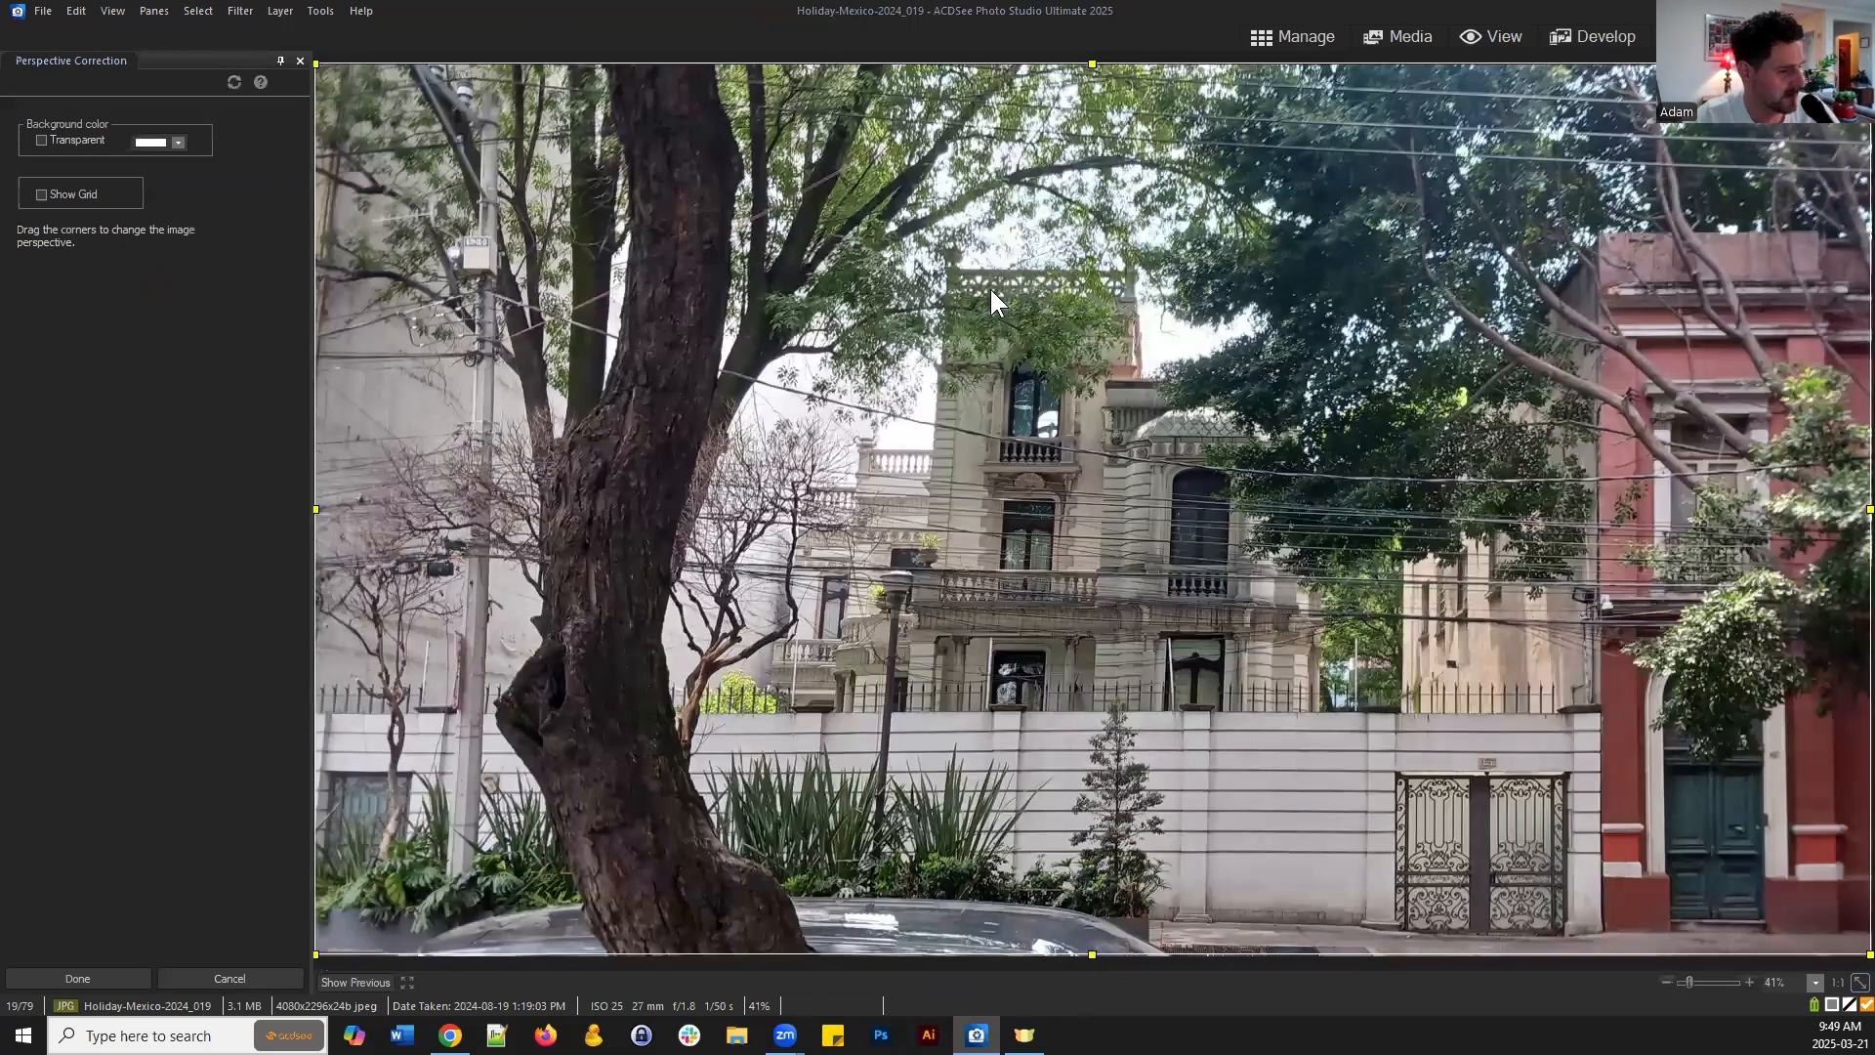
pyautogui.scroll(-1, 471, 160)
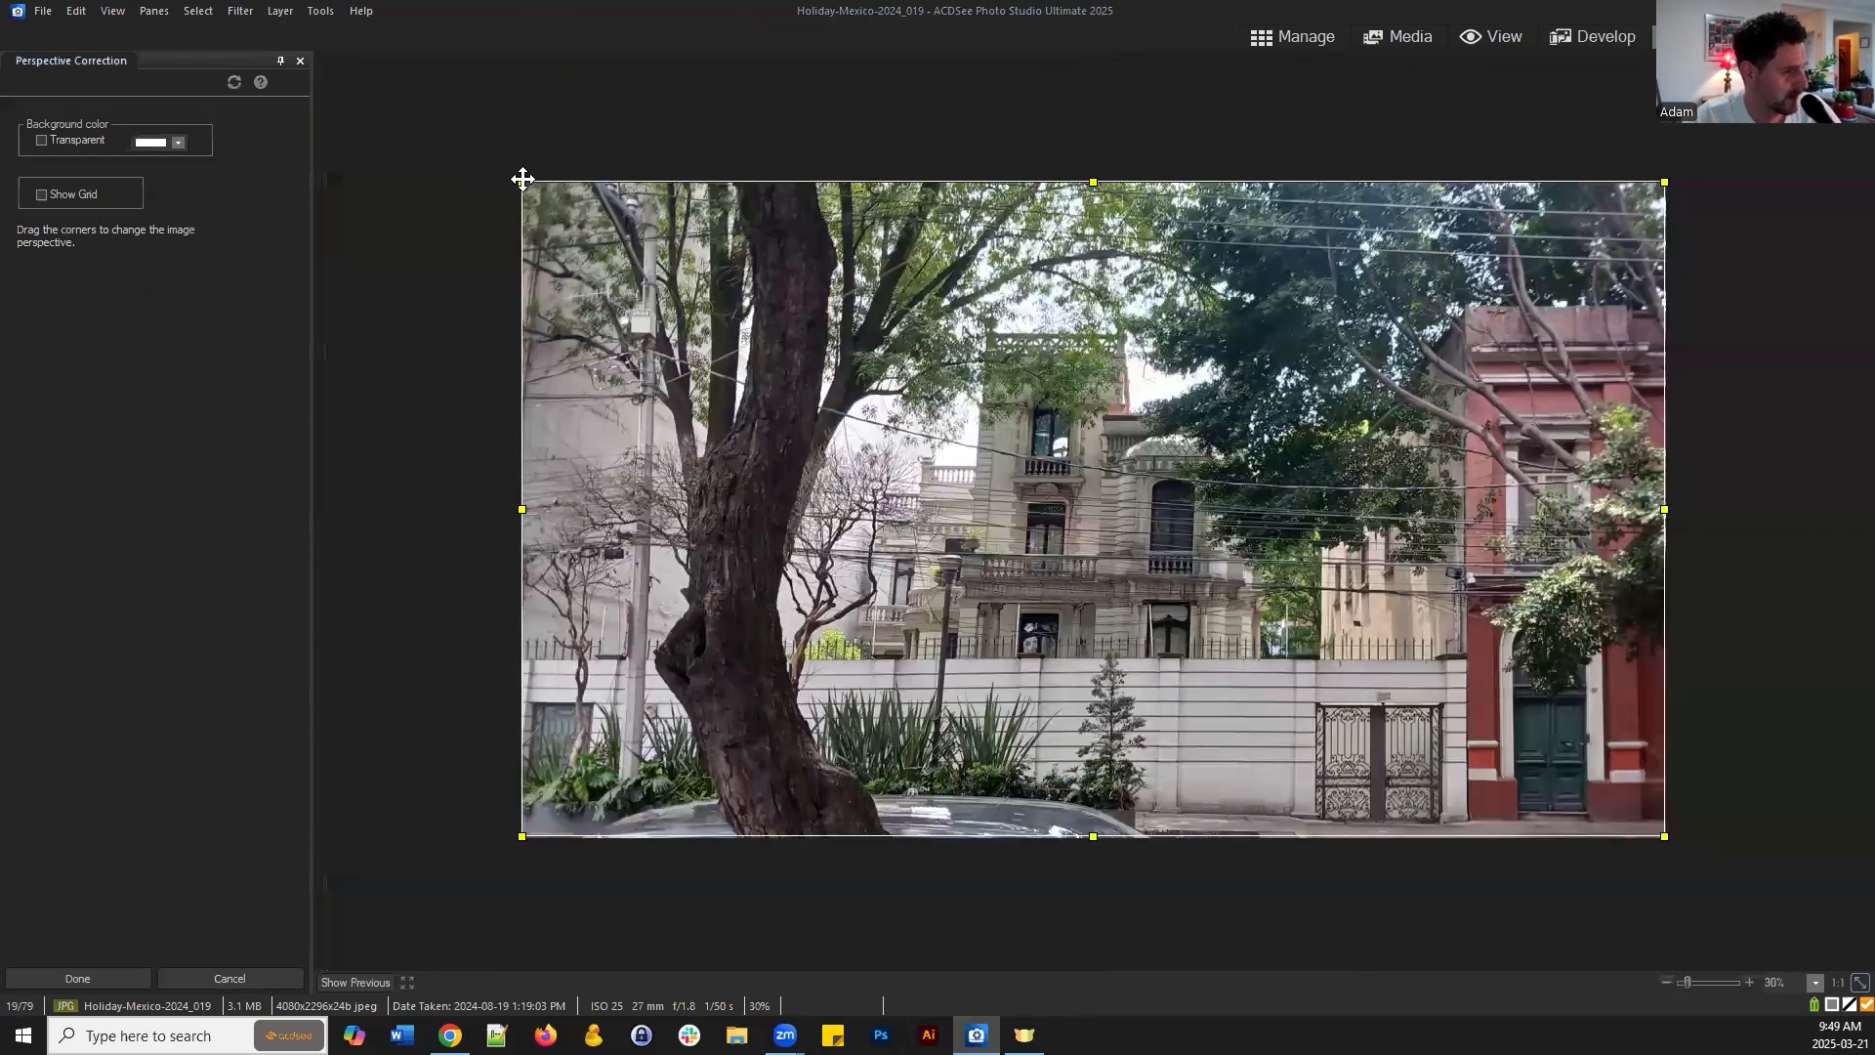
pyautogui.moveTo(498, 180)
pyautogui.mouseDown()
pyautogui.moveTo(473, 179)
pyautogui.moveTo(472, 201)
pyautogui.mouseUp()
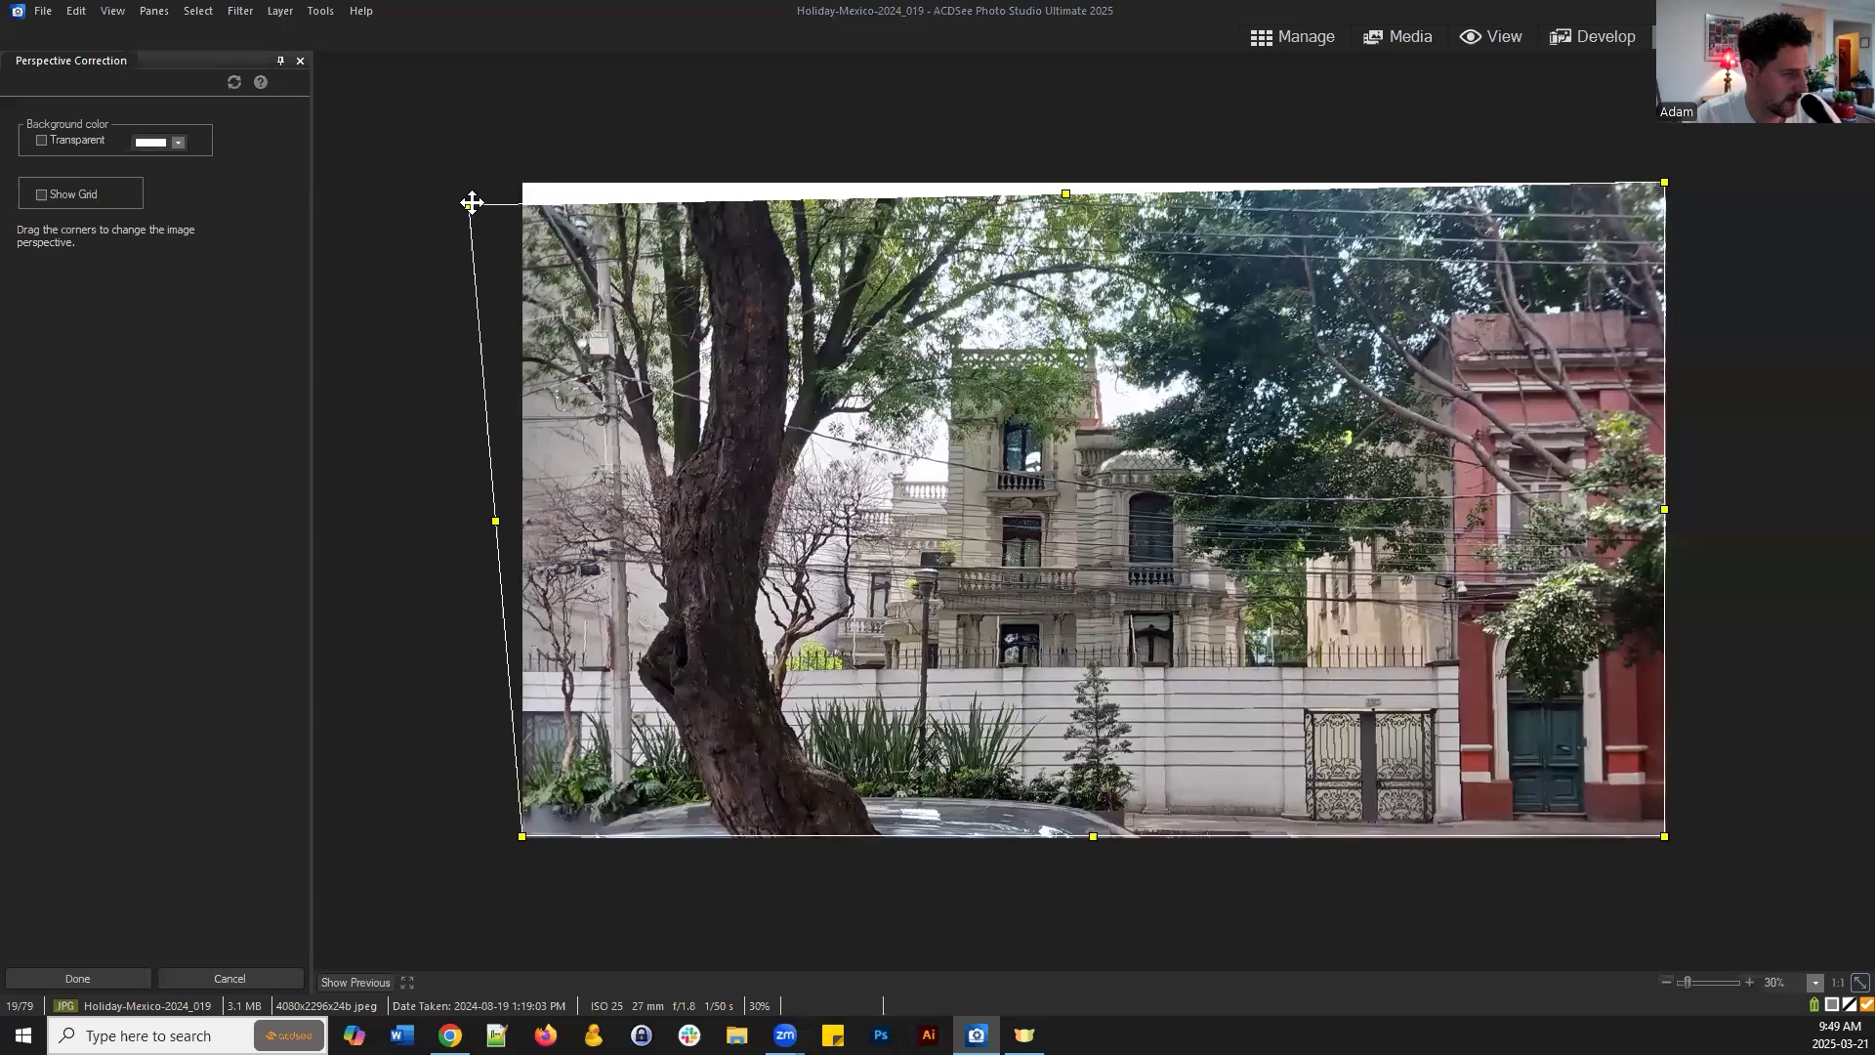
pyautogui.click(50, 192)
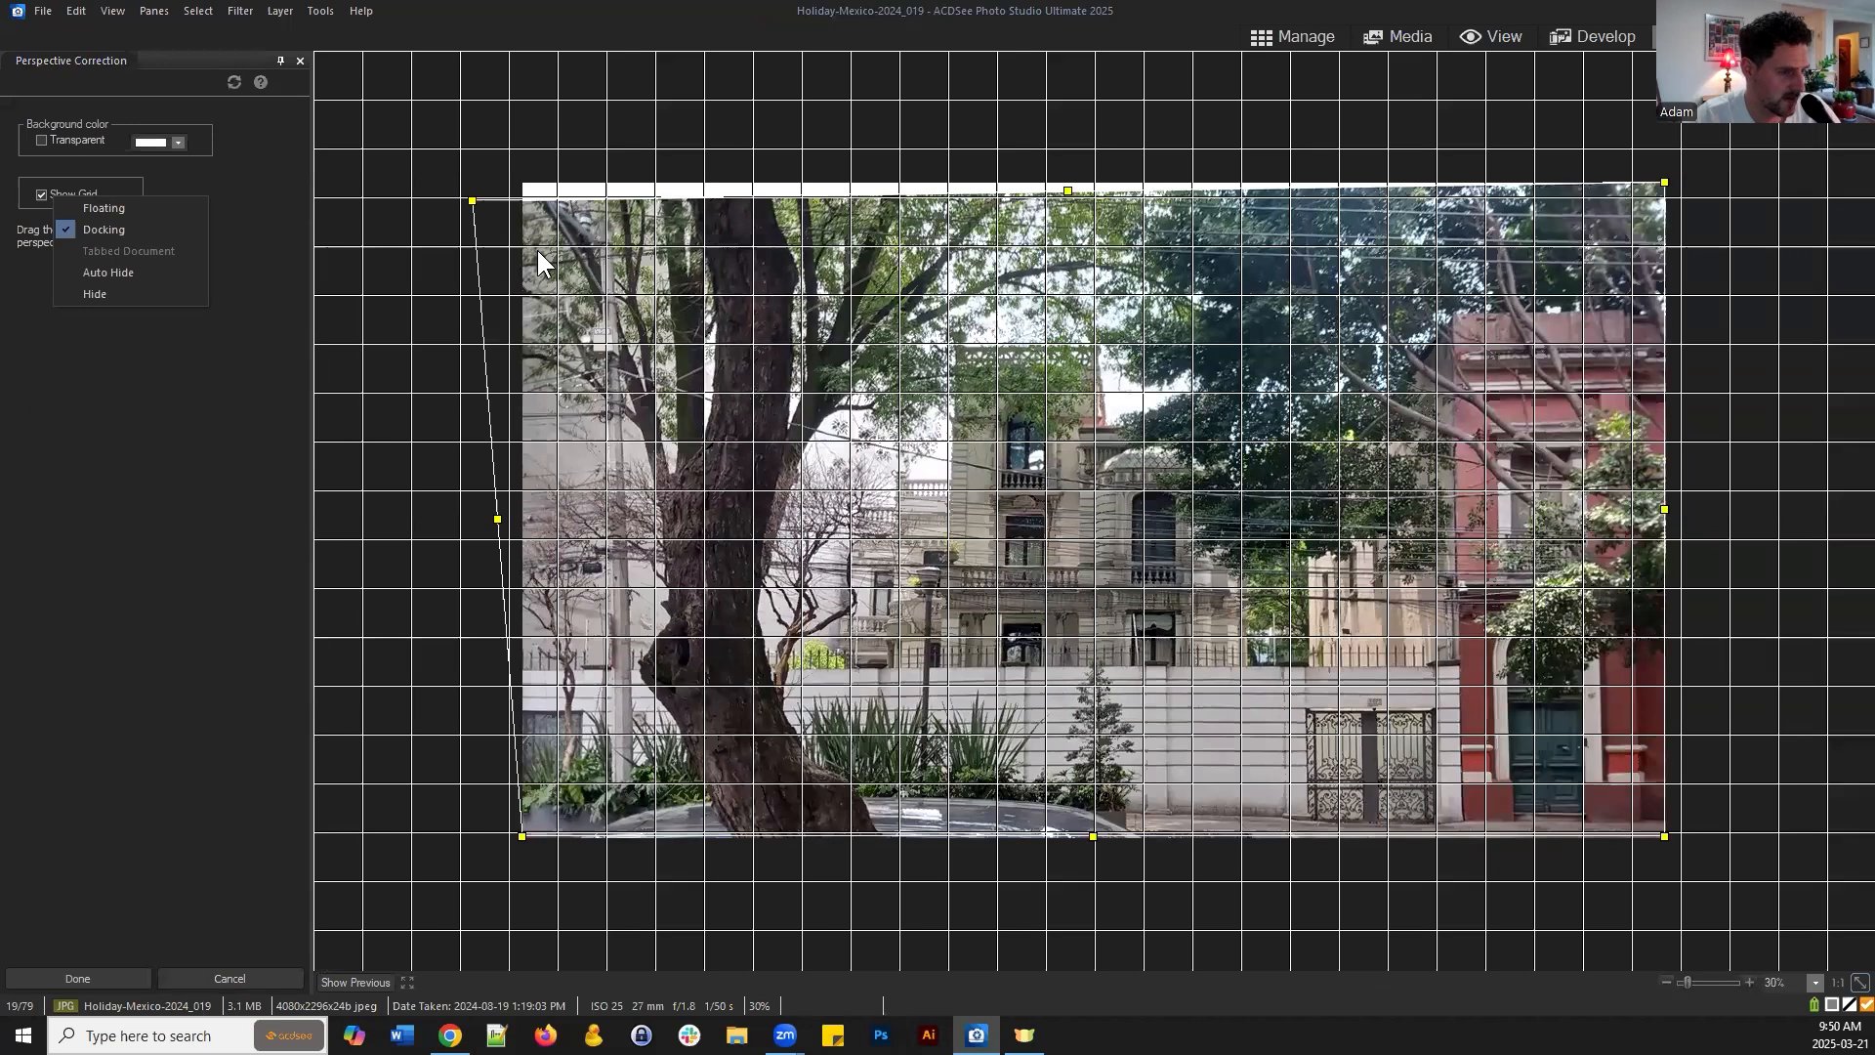
pyautogui.click(470, 197)
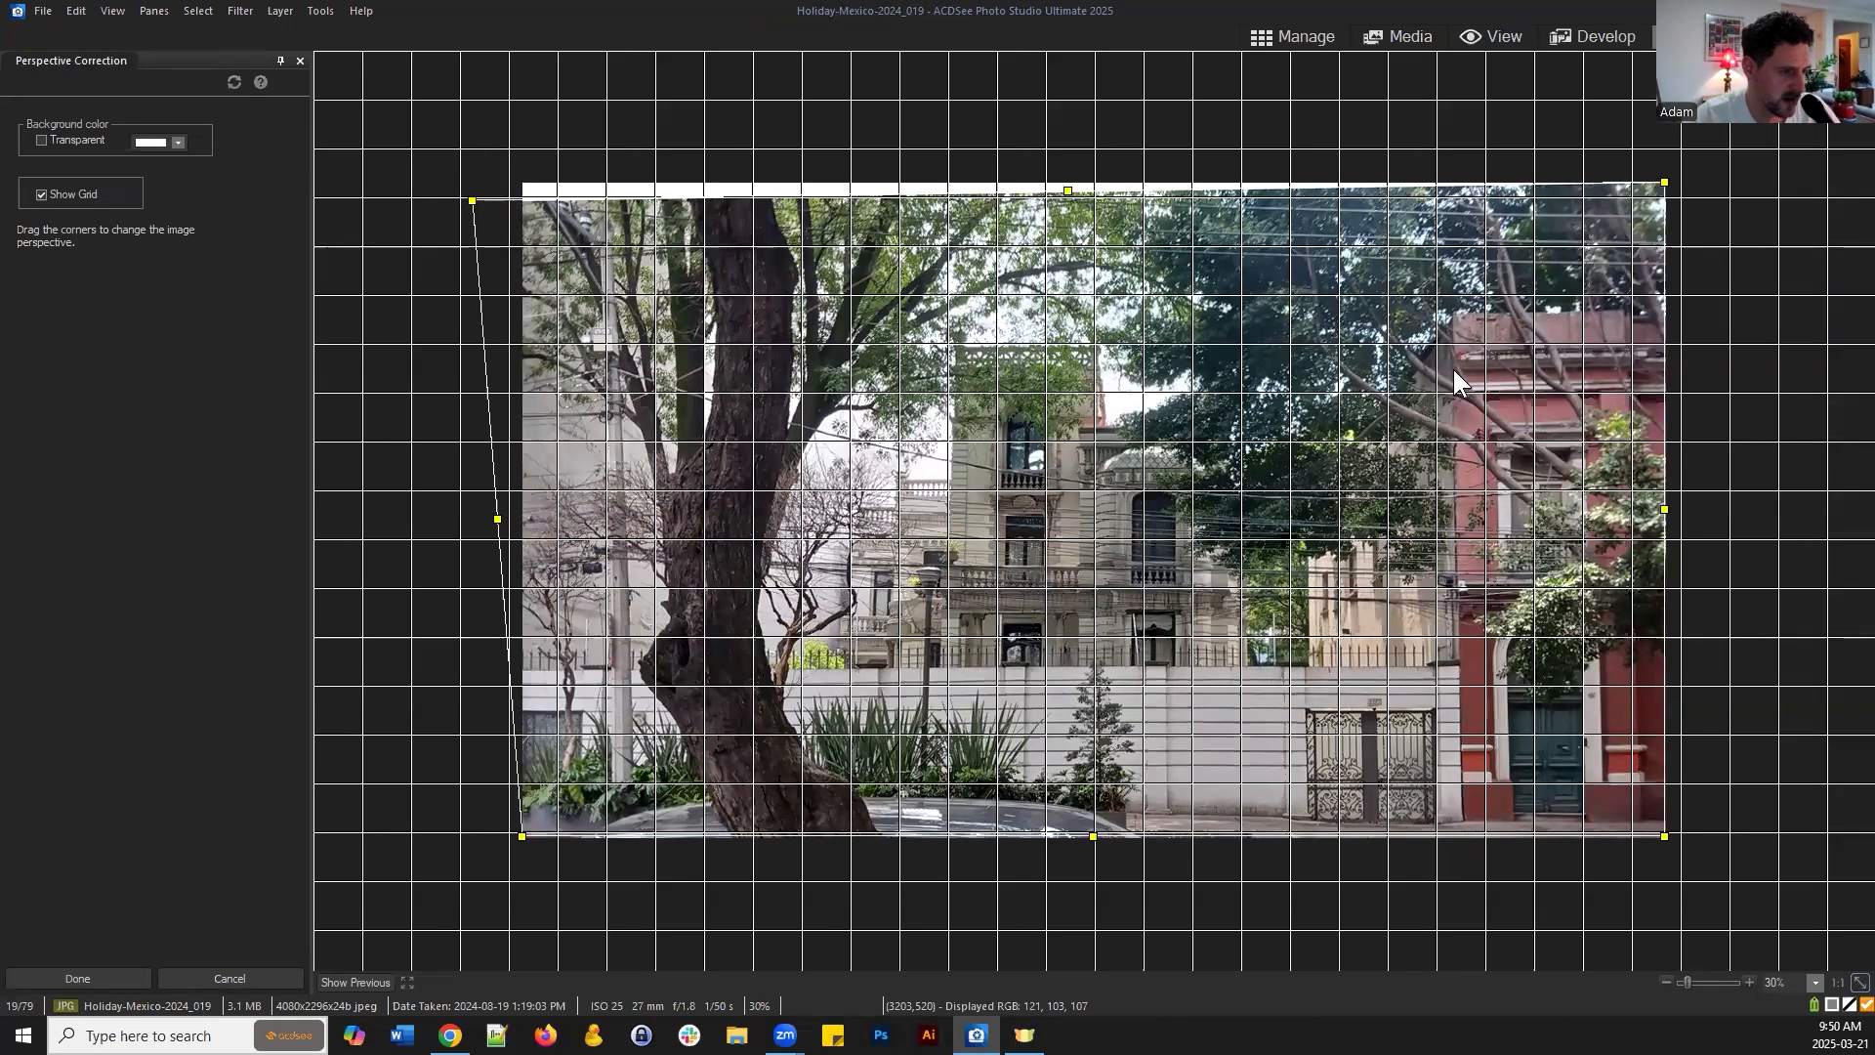
pyautogui.moveTo(470, 197); pyautogui.dragTo(463, 202)
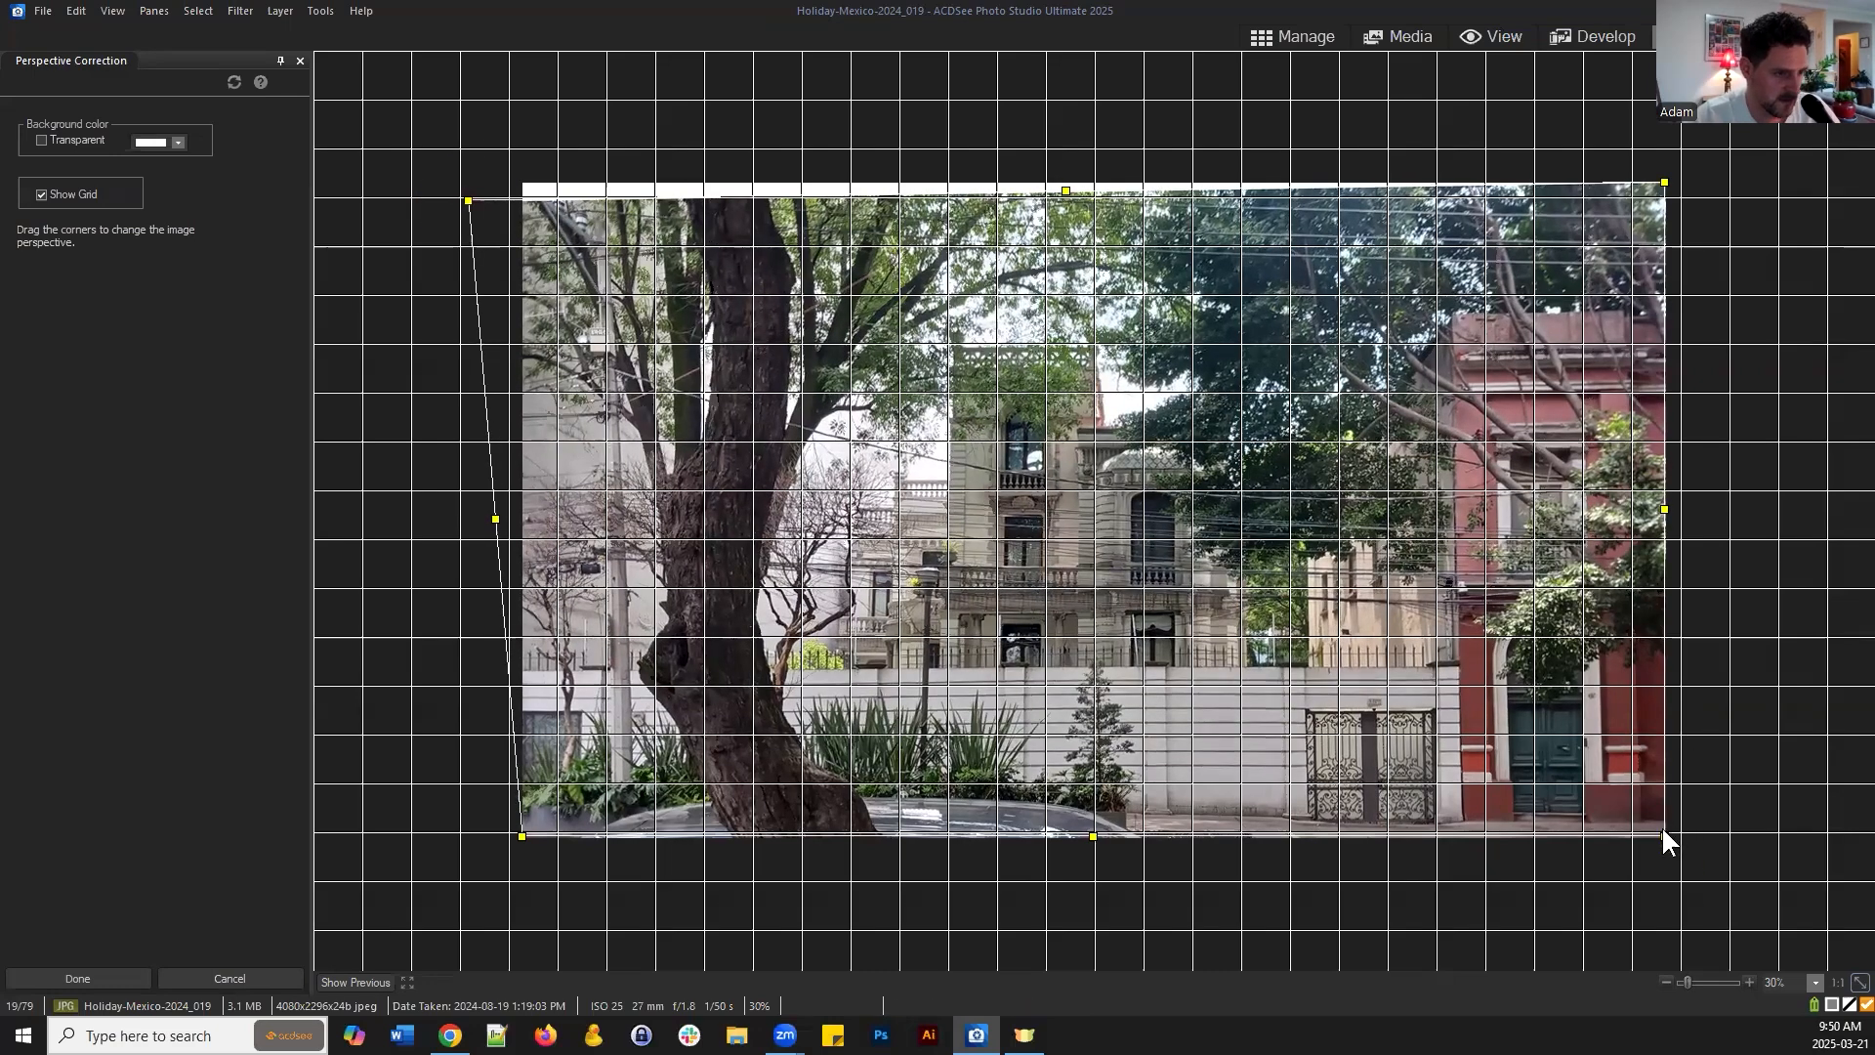
# Nudge the photo's lower-right and upper-right corners slightly inward against the grid, and apply the perspective correction
pyautogui.moveTo(1662, 830); pyautogui.dragTo(1660, 840)
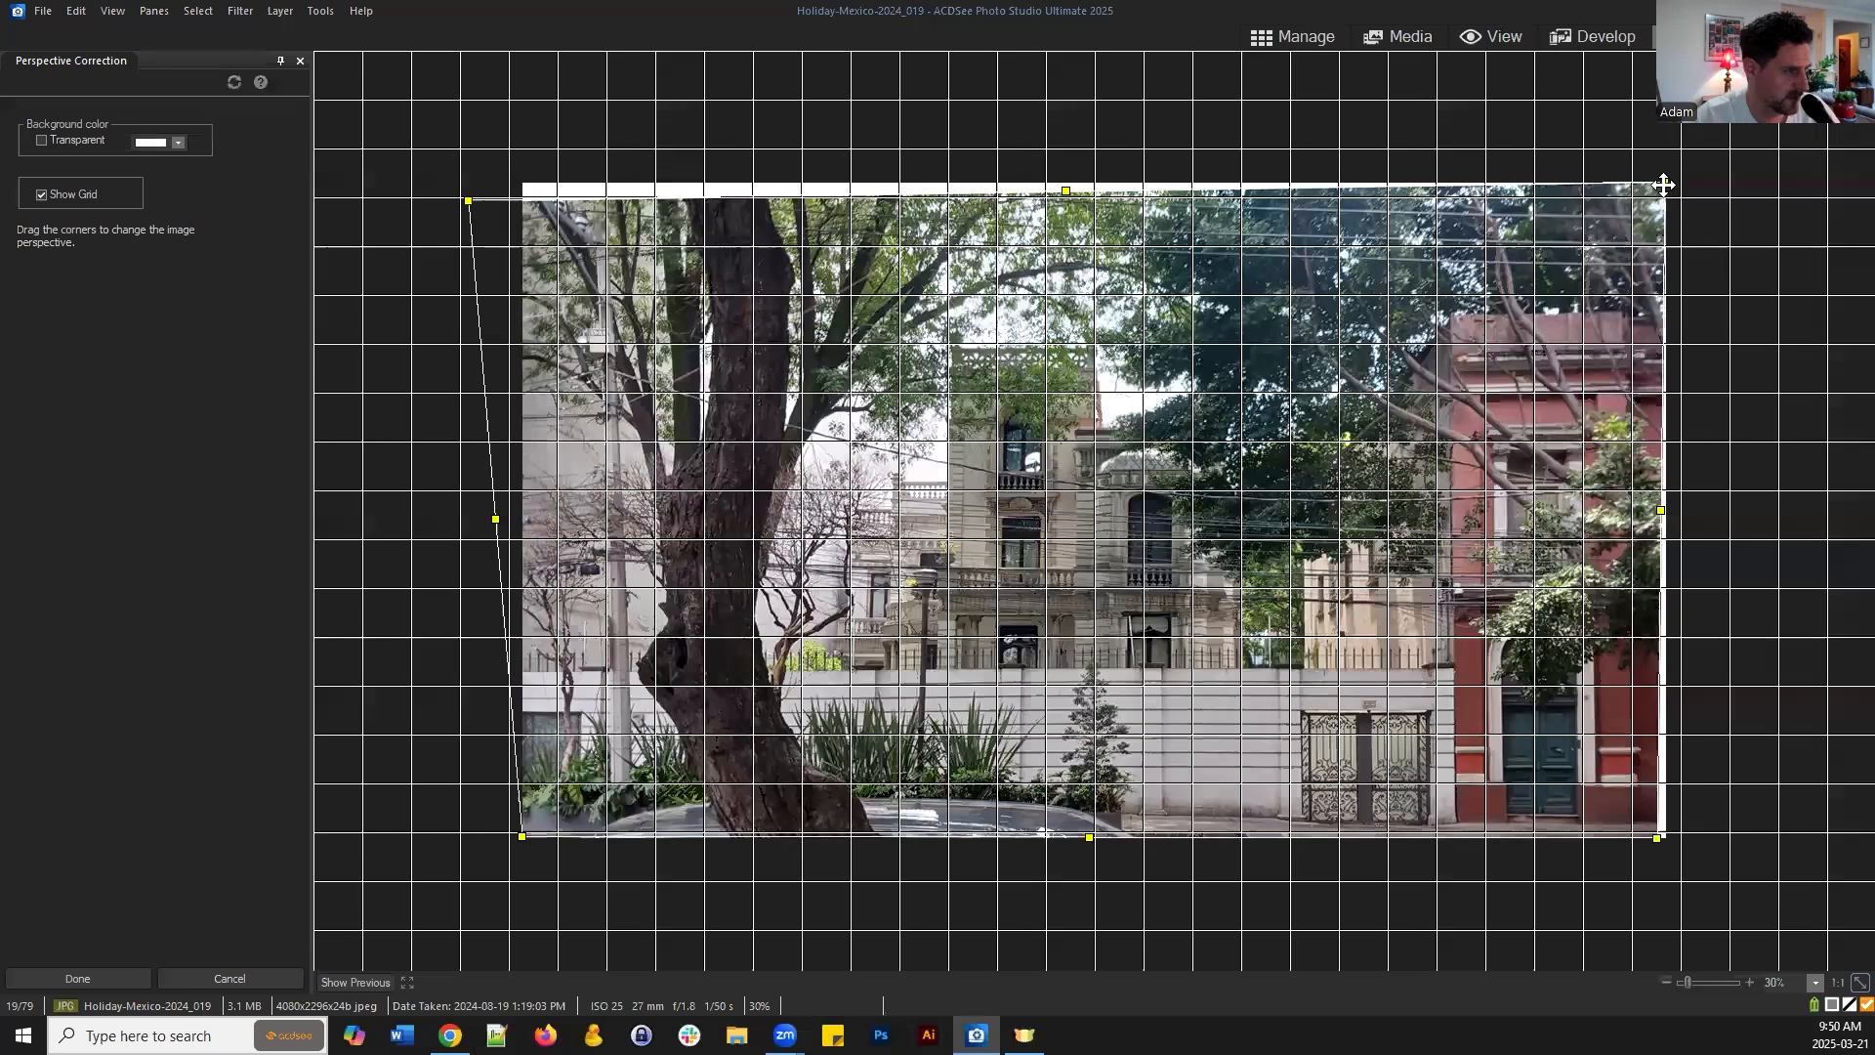
pyautogui.moveTo(1660, 186); pyautogui.dragTo(1658, 188)
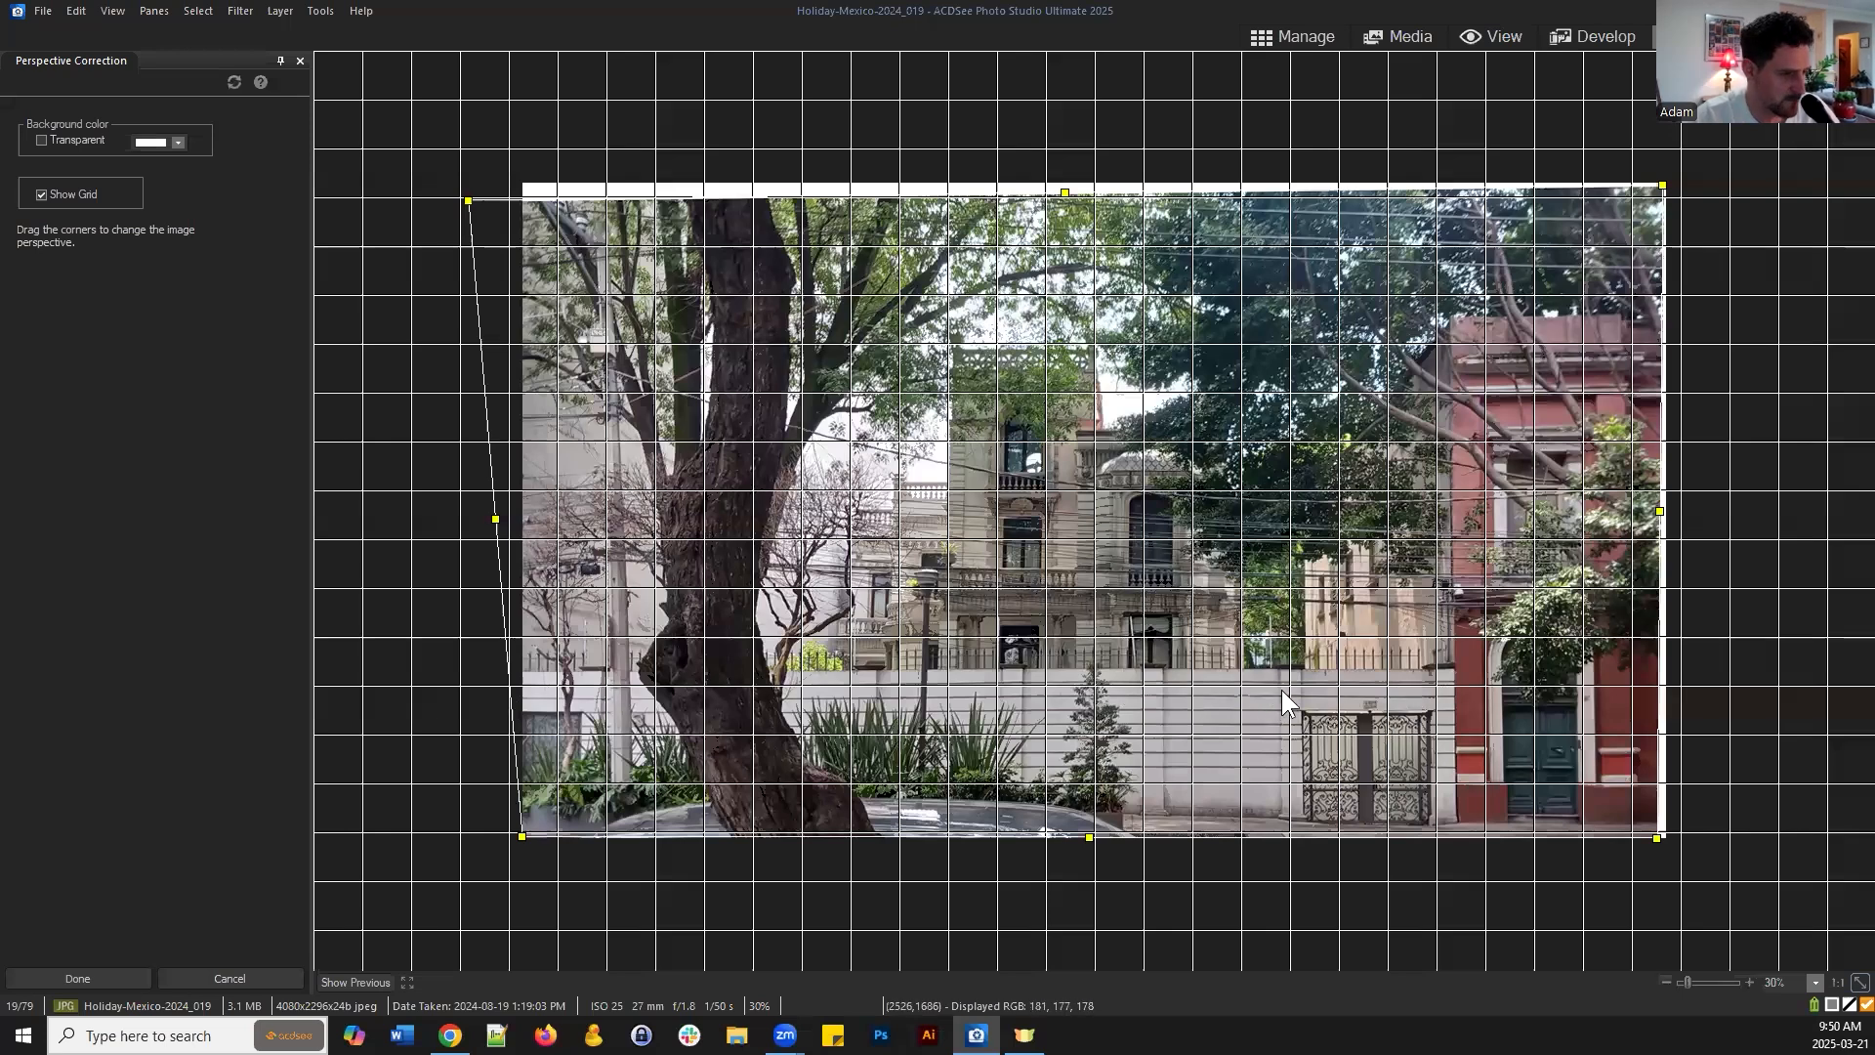
pyautogui.click(1383, 690)
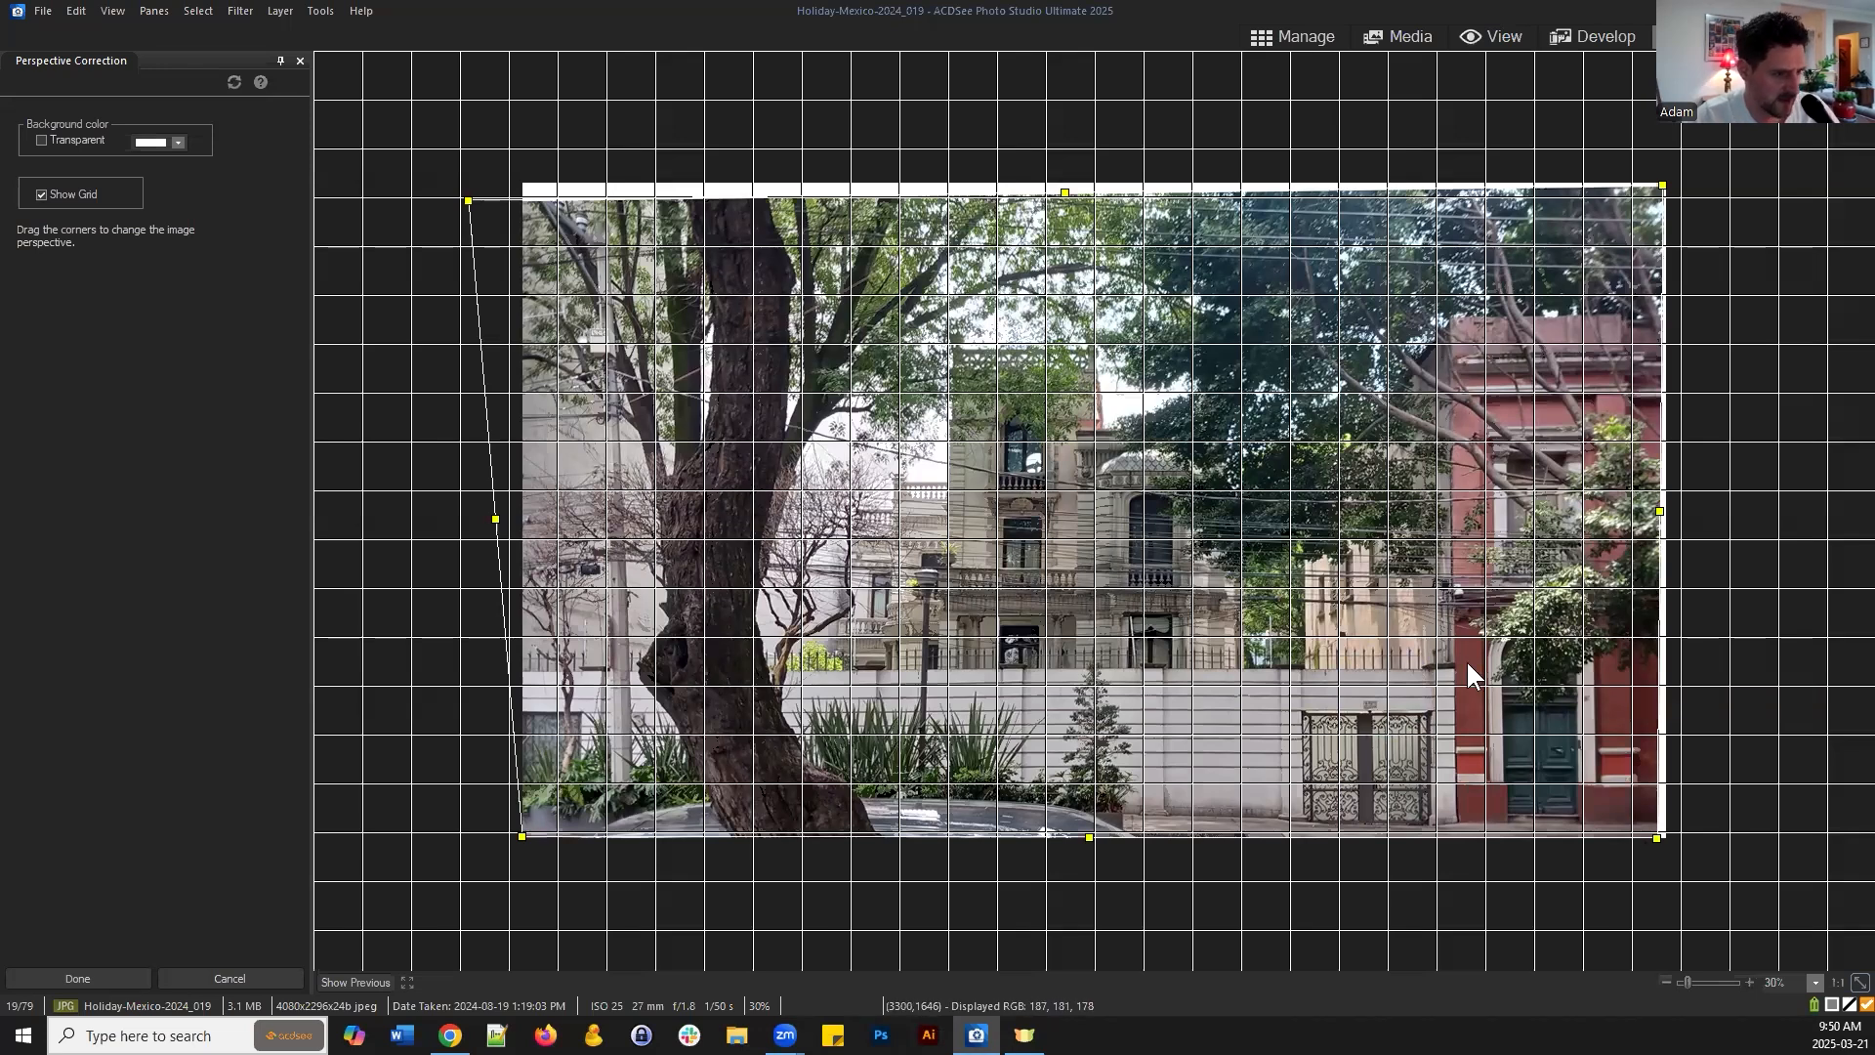
pyautogui.click(1572, 590)
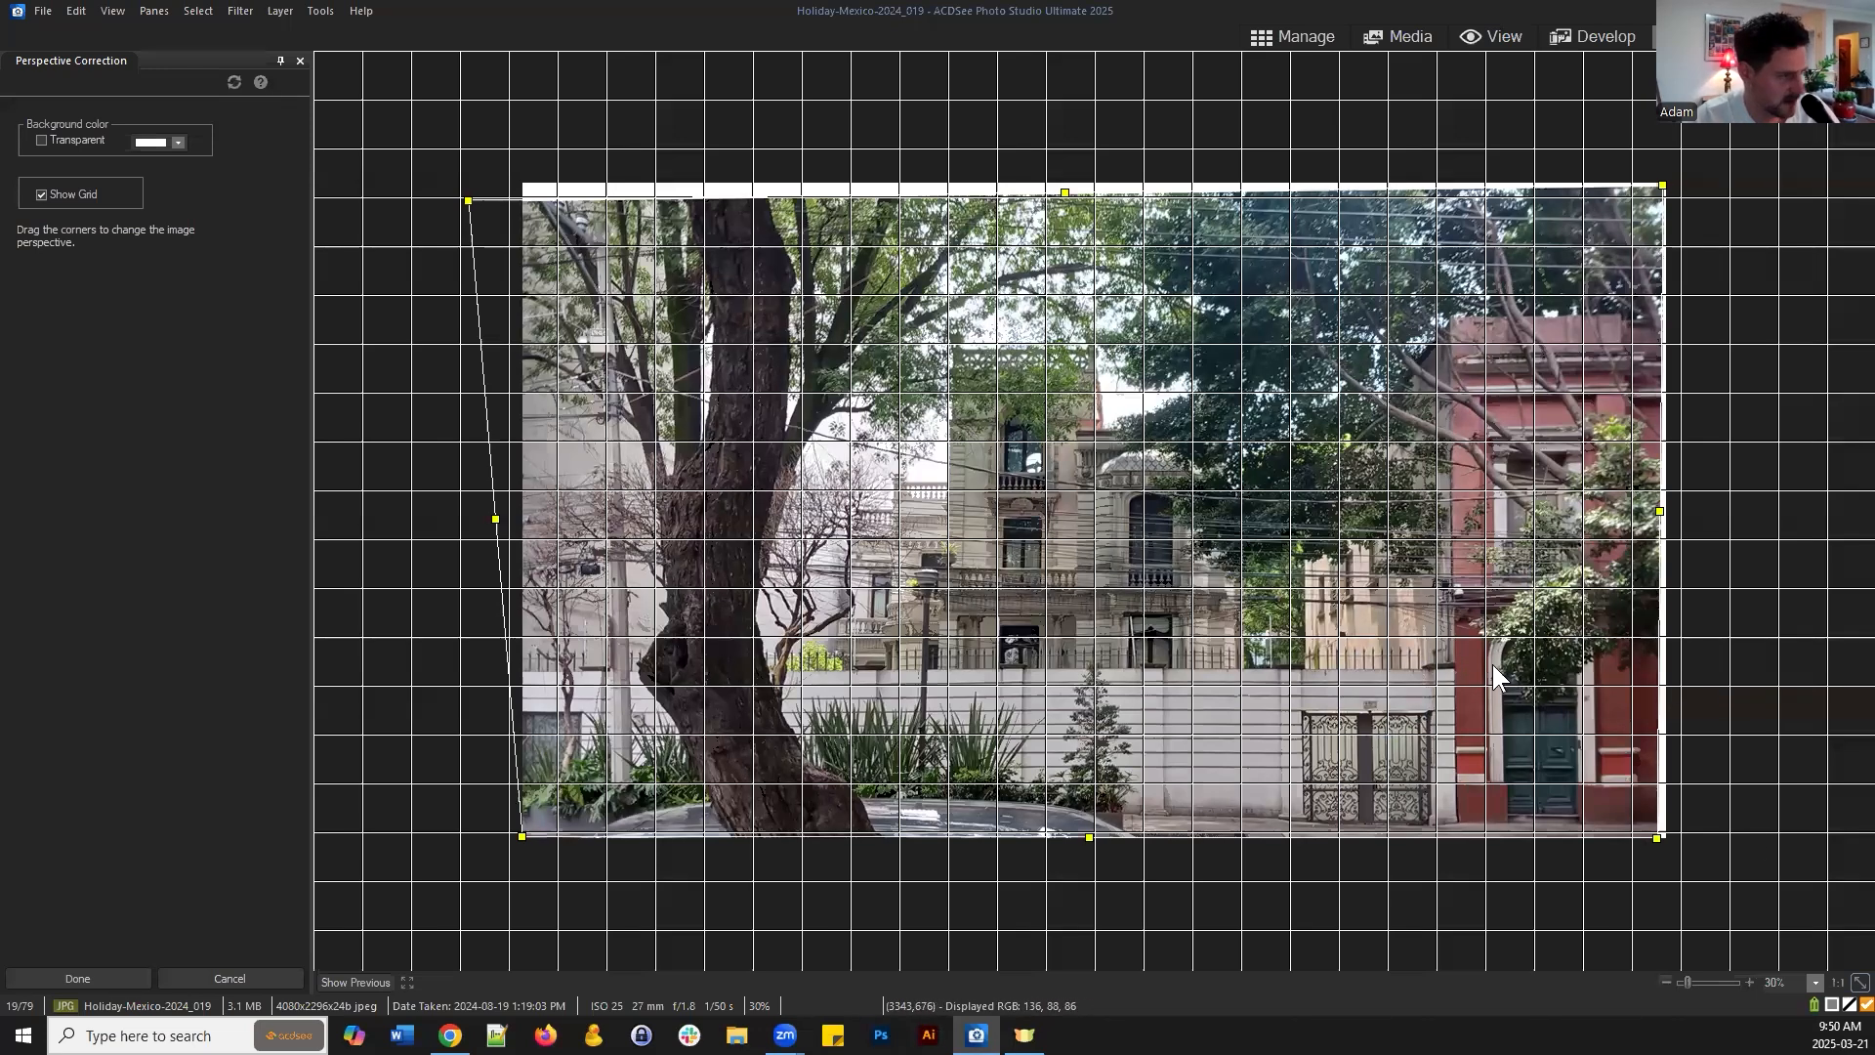
pyautogui.click(1655, 841)
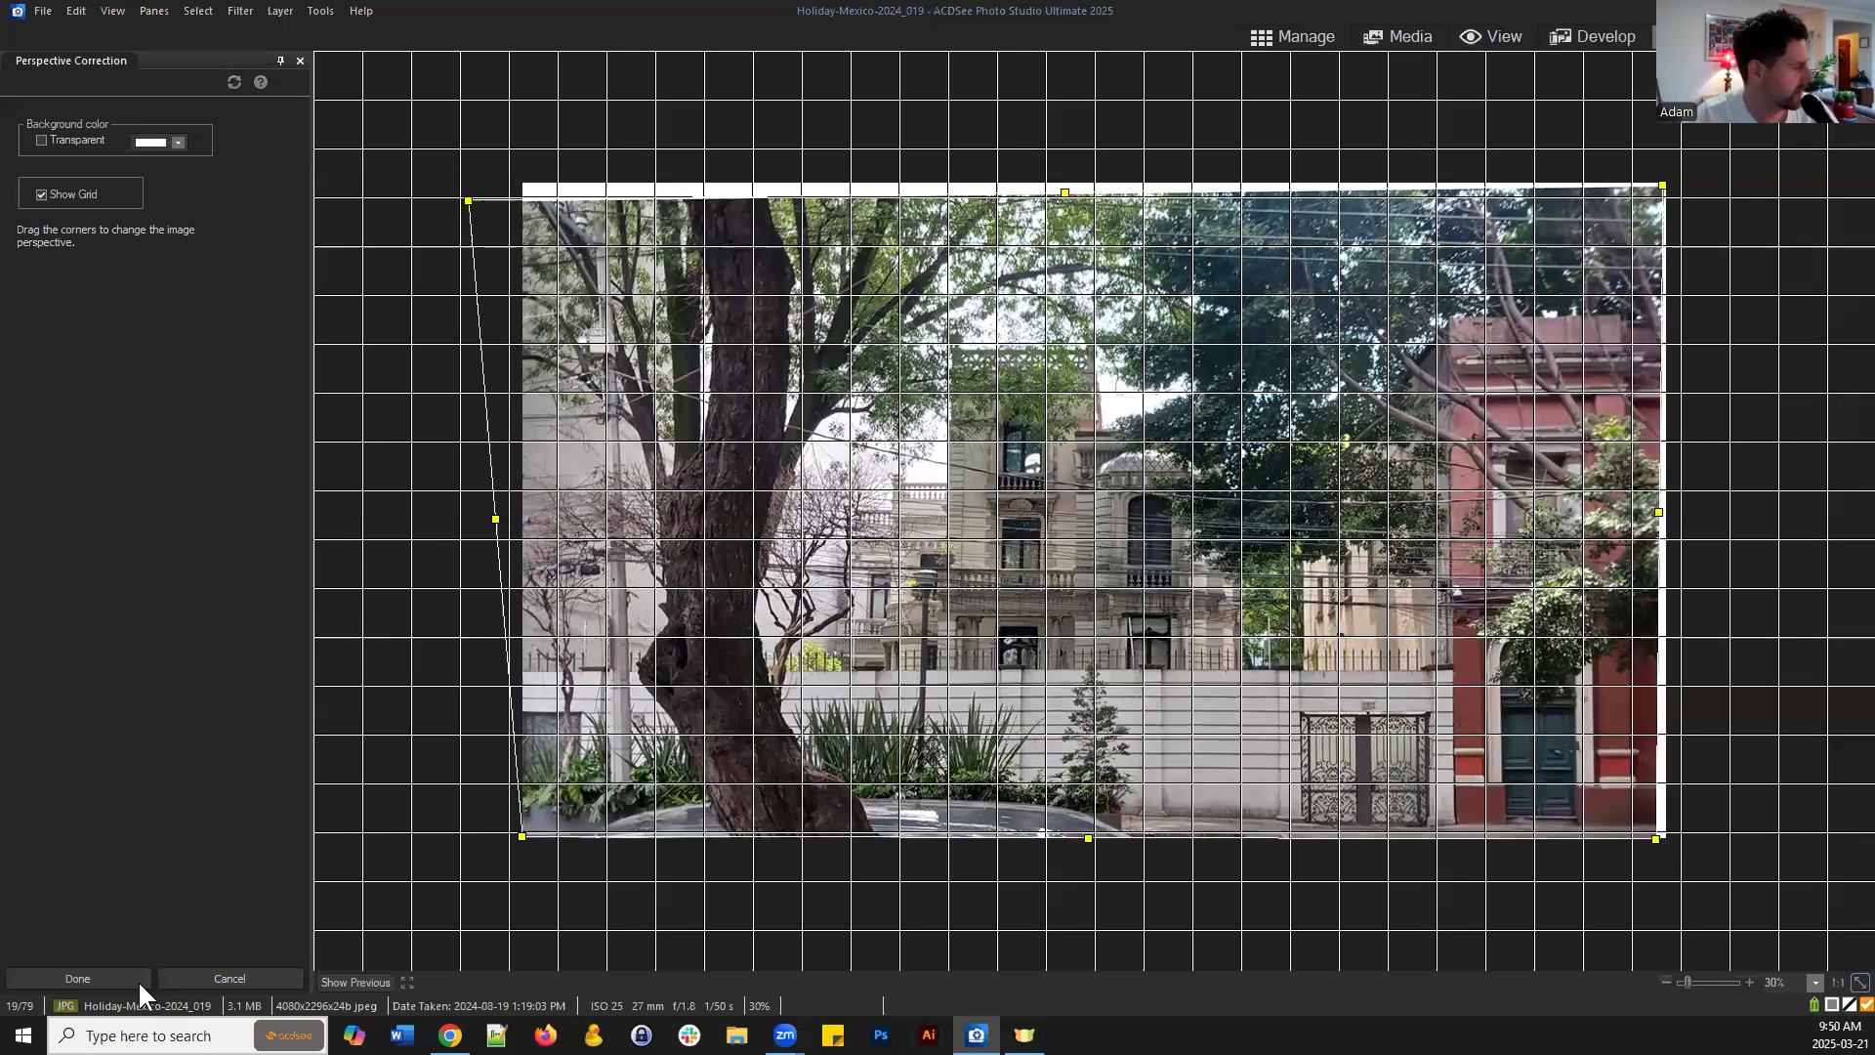
pyautogui.click(103, 972)
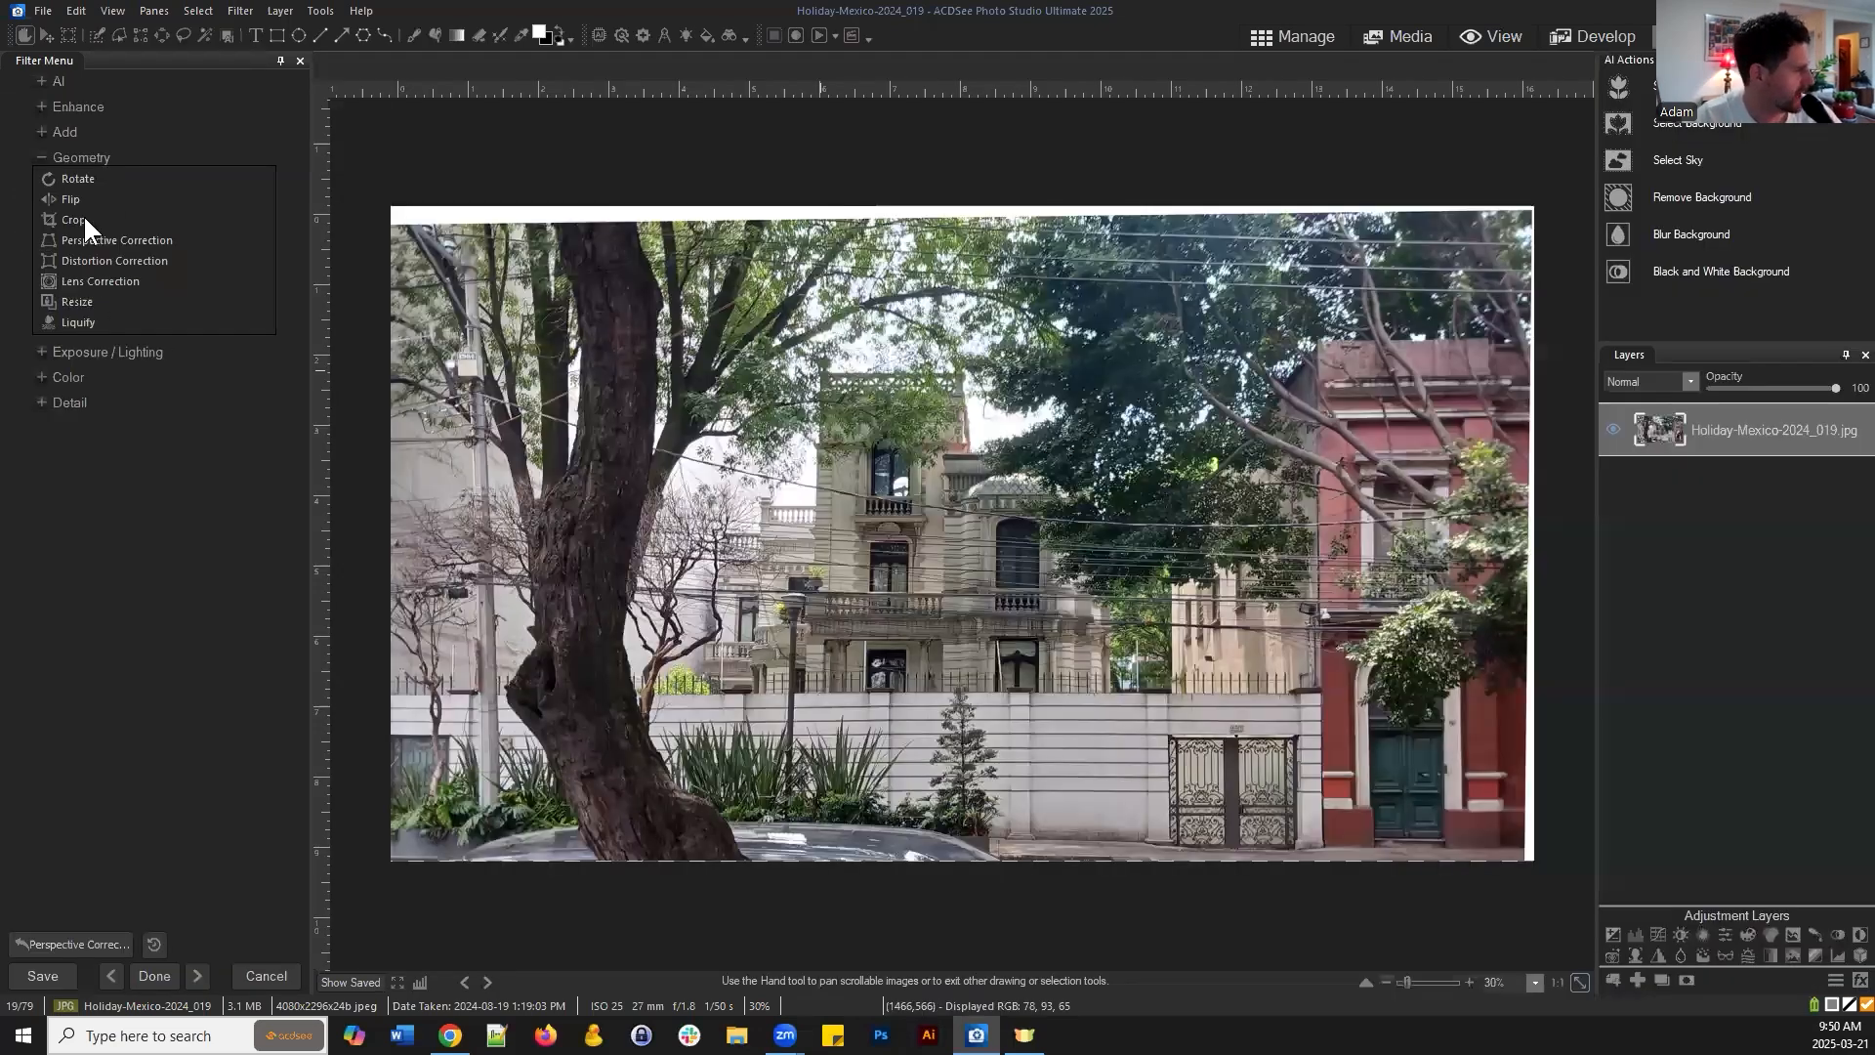
# Crop the photo to 3846 by 2133 pixels to remove the white upper and right edges, and switch to Manage mode
pyautogui.click(69, 222)
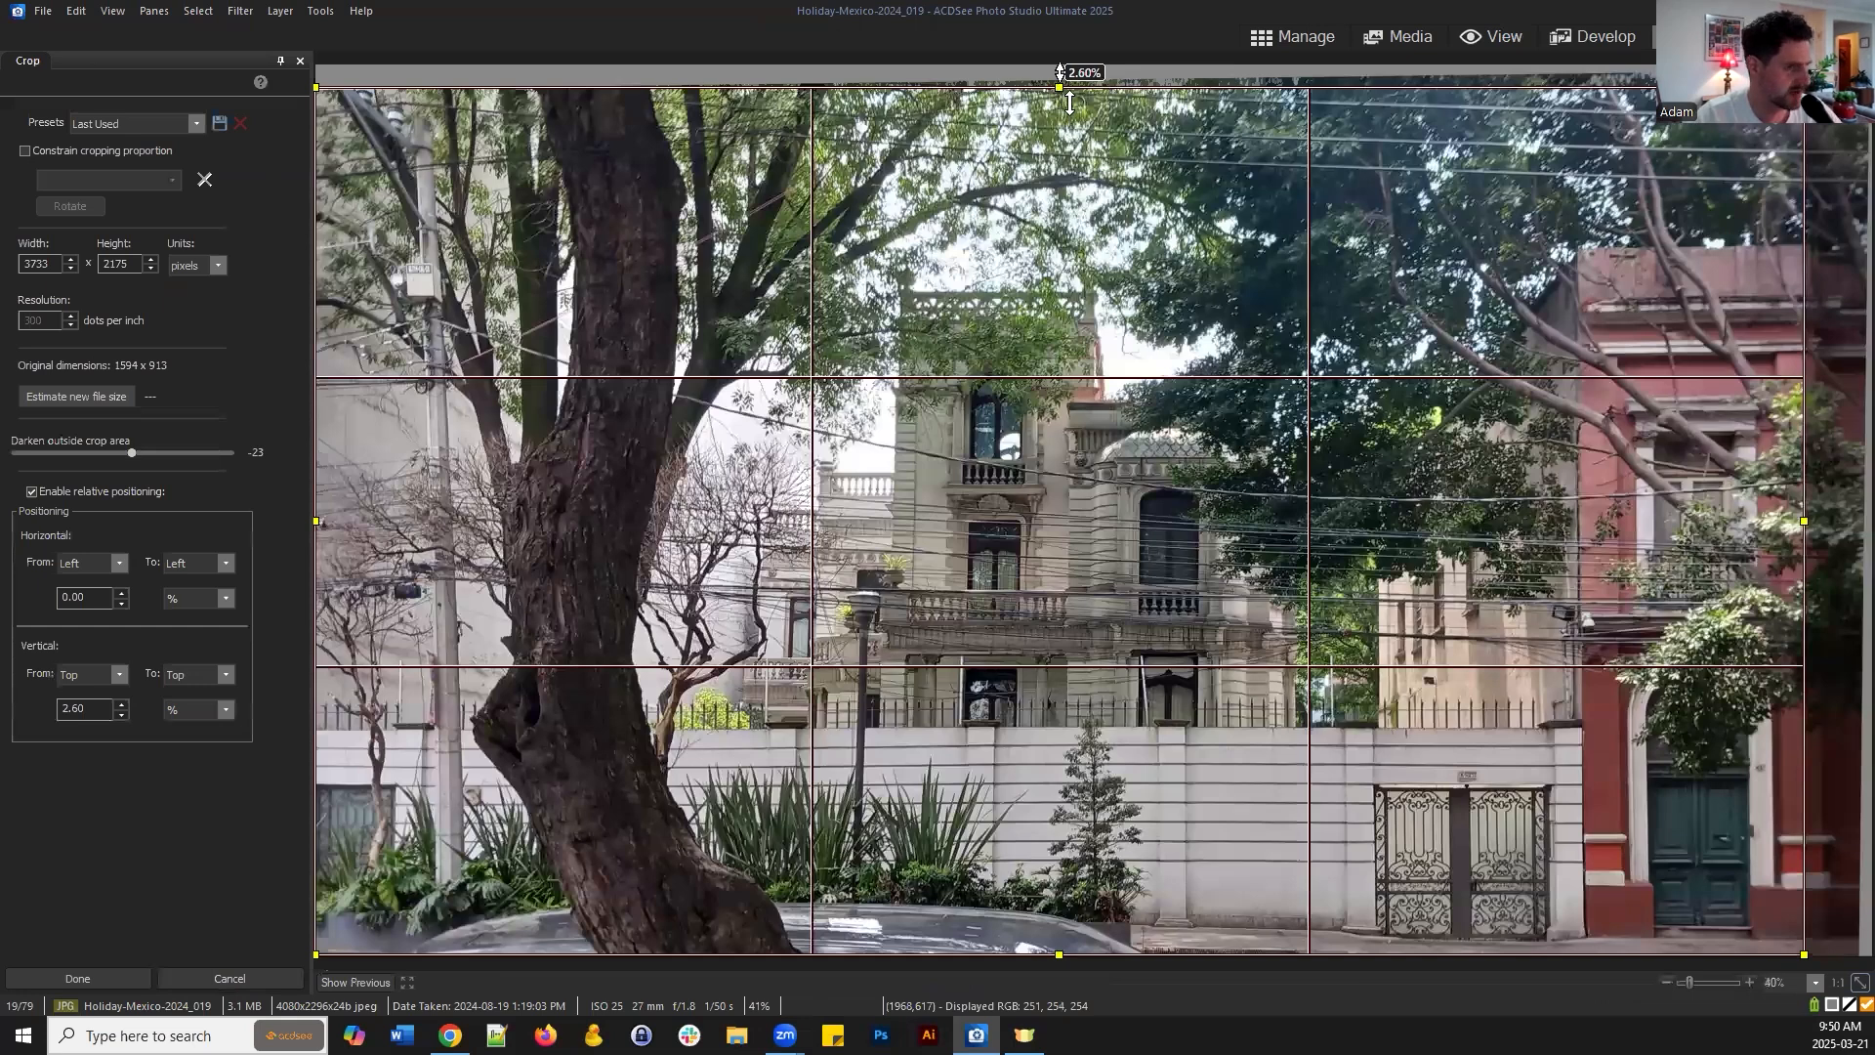
pyautogui.moveTo(1058, 88); pyautogui.dragTo(1059, 103)
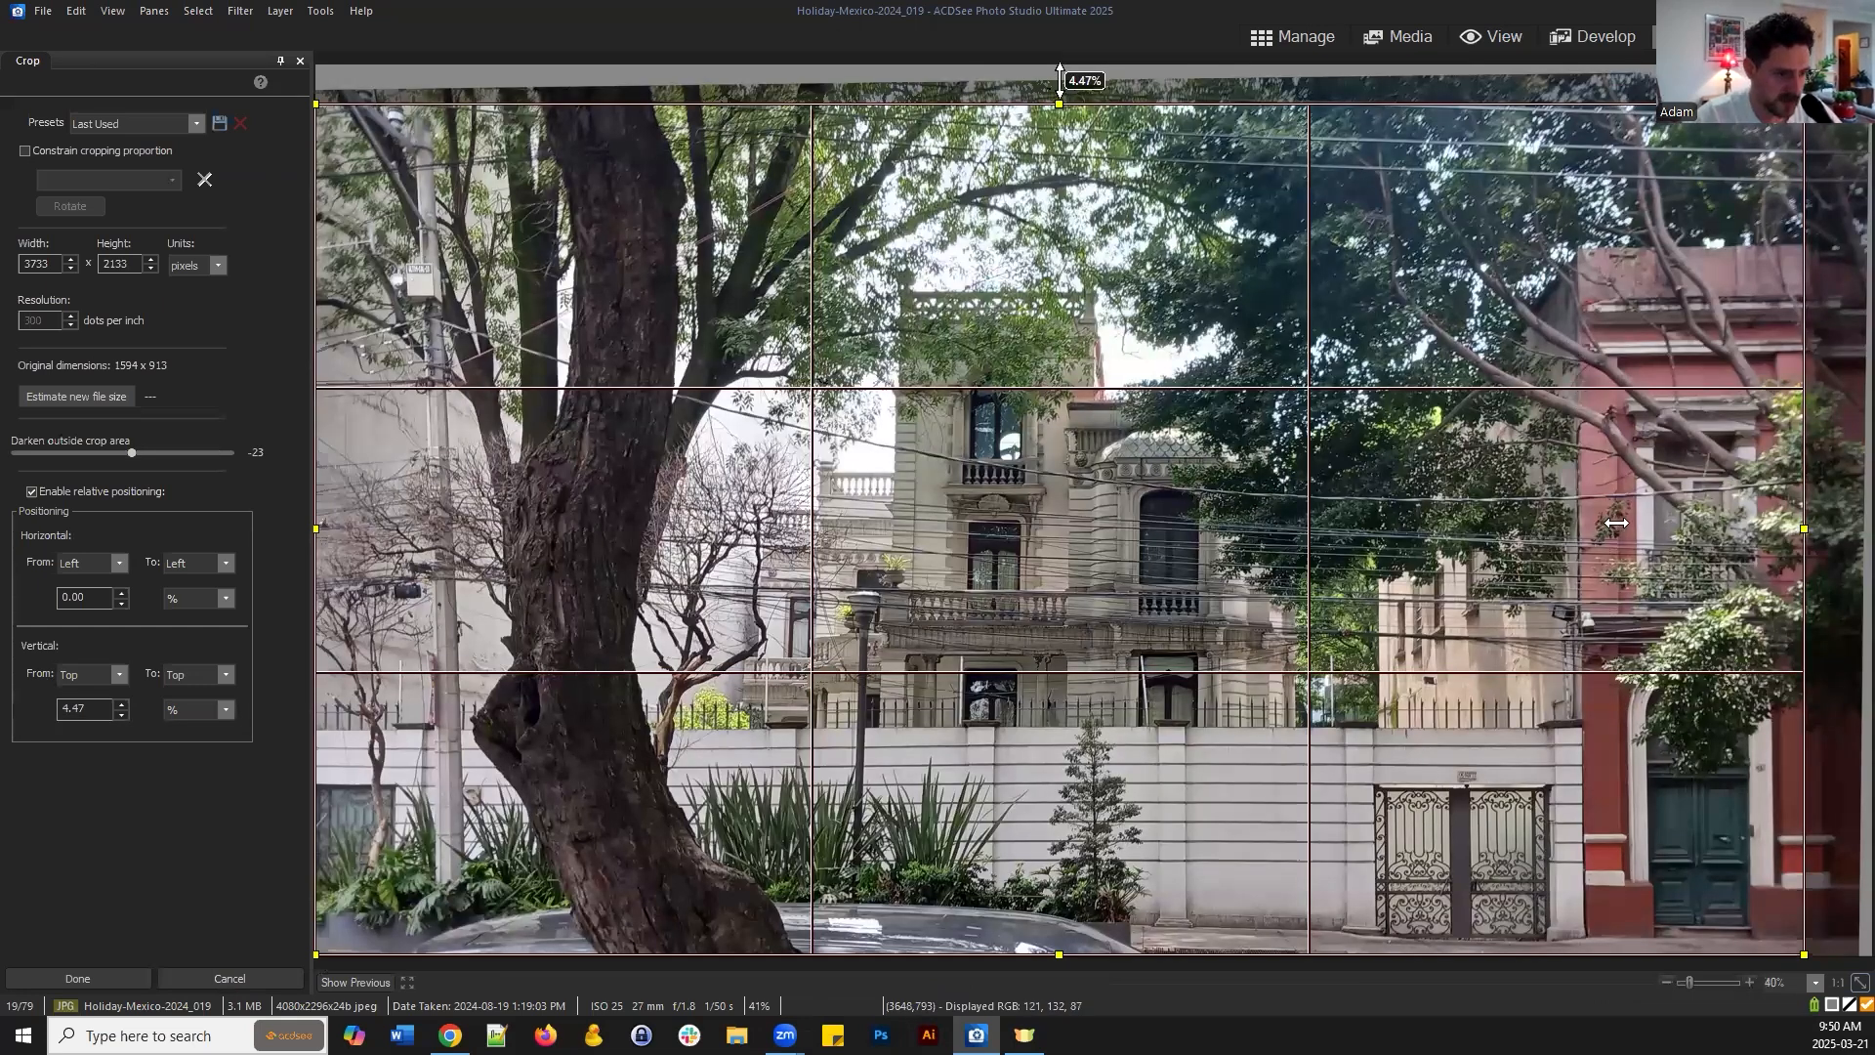
pyautogui.scroll(-1, 1615, 524)
pyautogui.moveTo(1614, 524); pyautogui.dragTo(1650, 525)
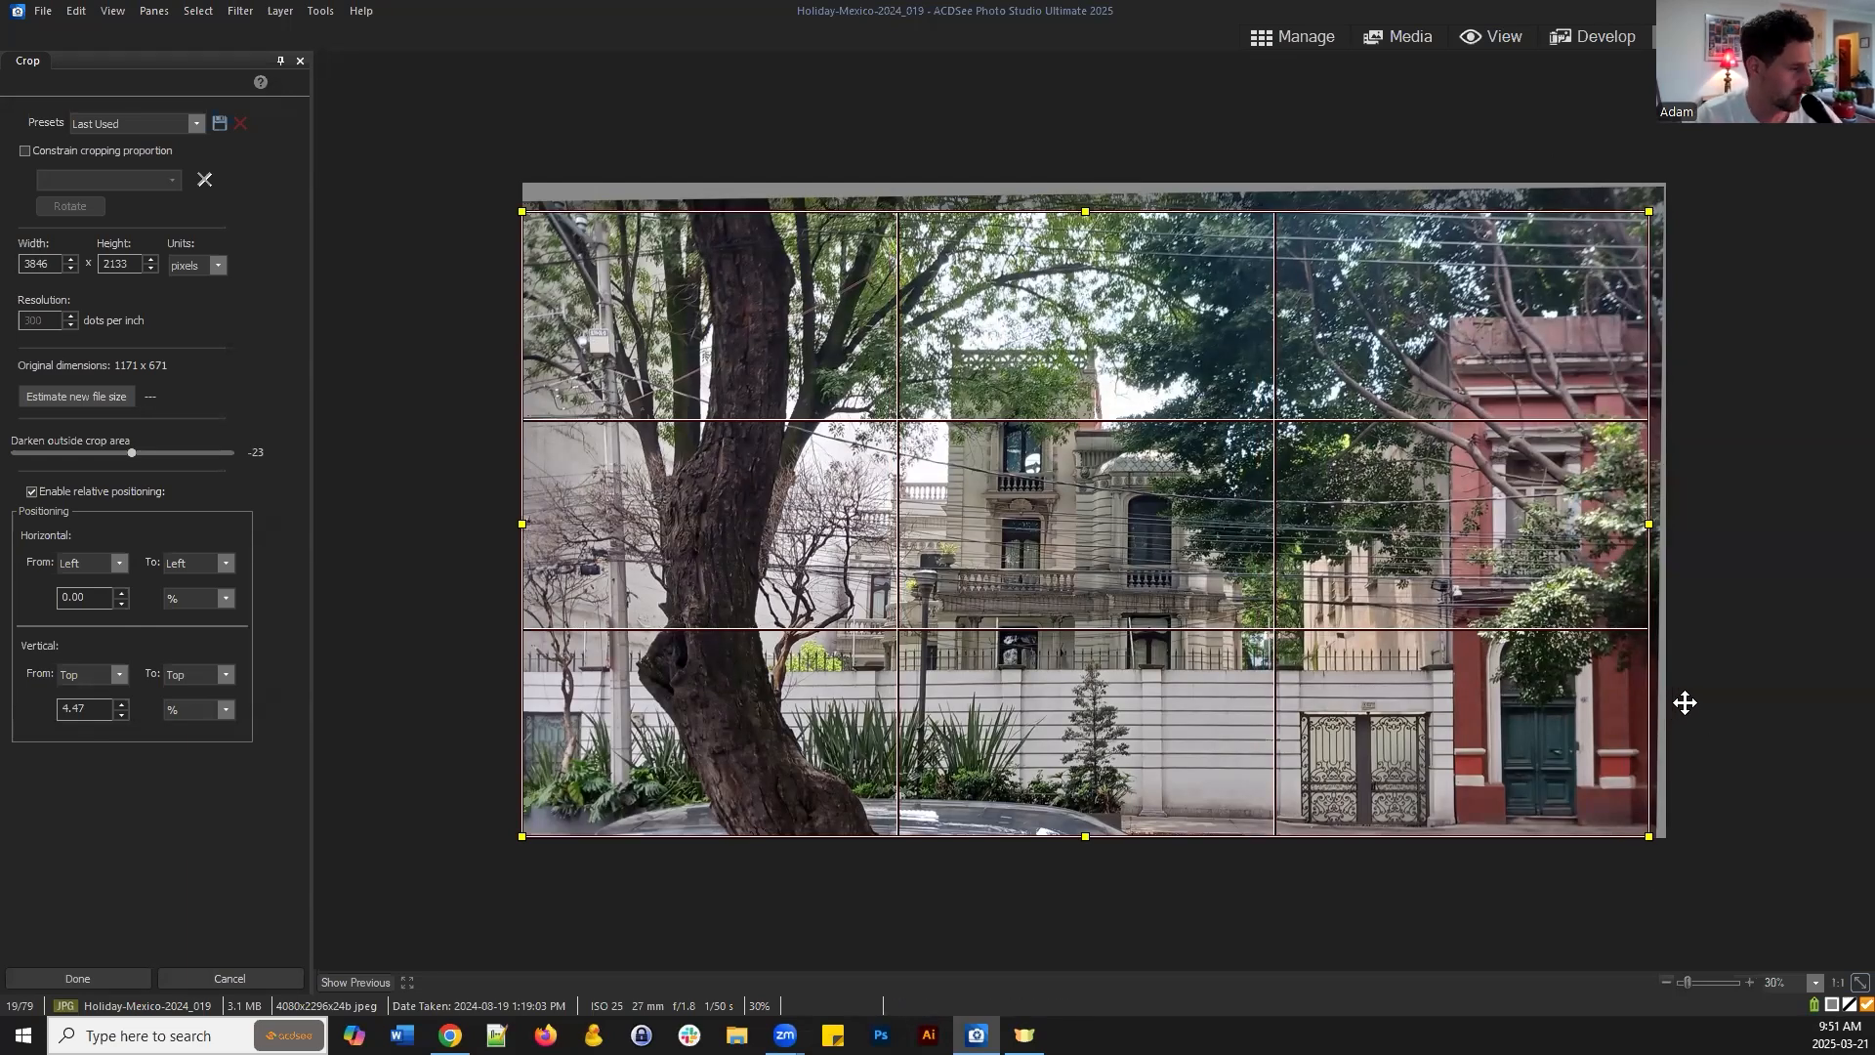
pyautogui.click(86, 981)
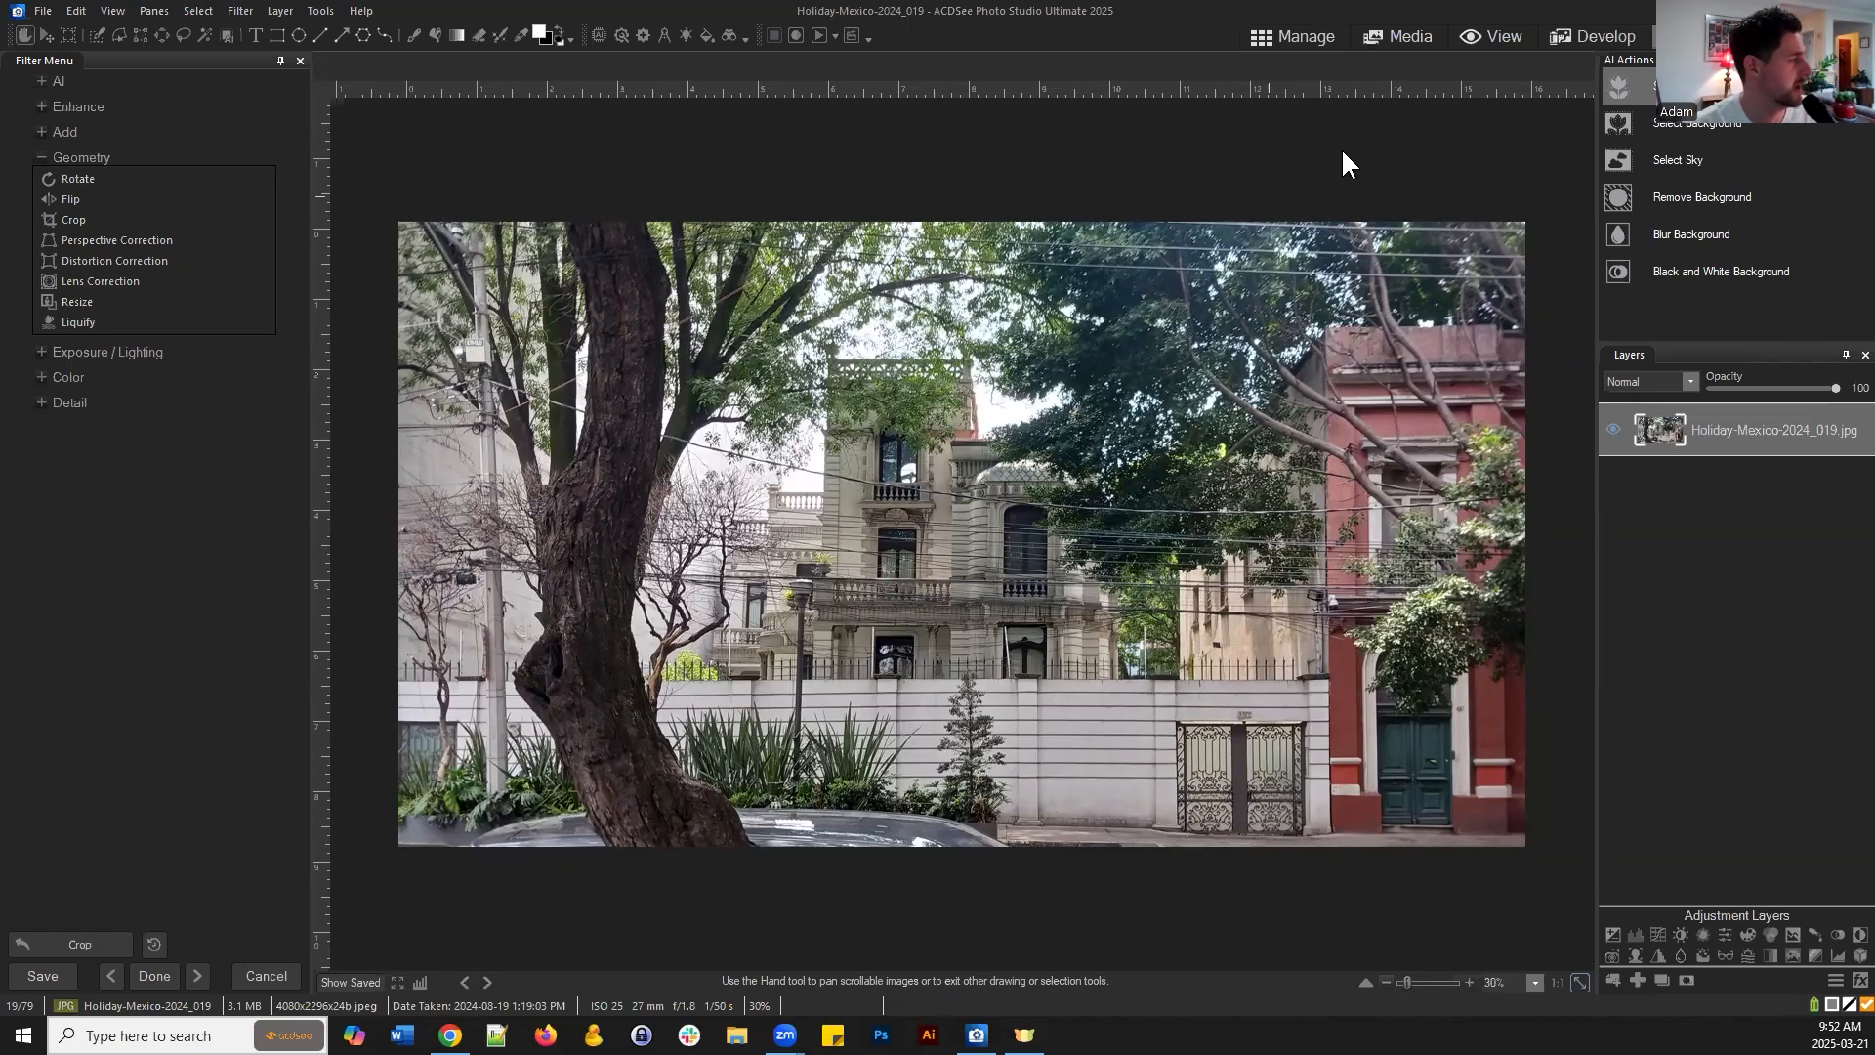
pyautogui.click(1293, 36)
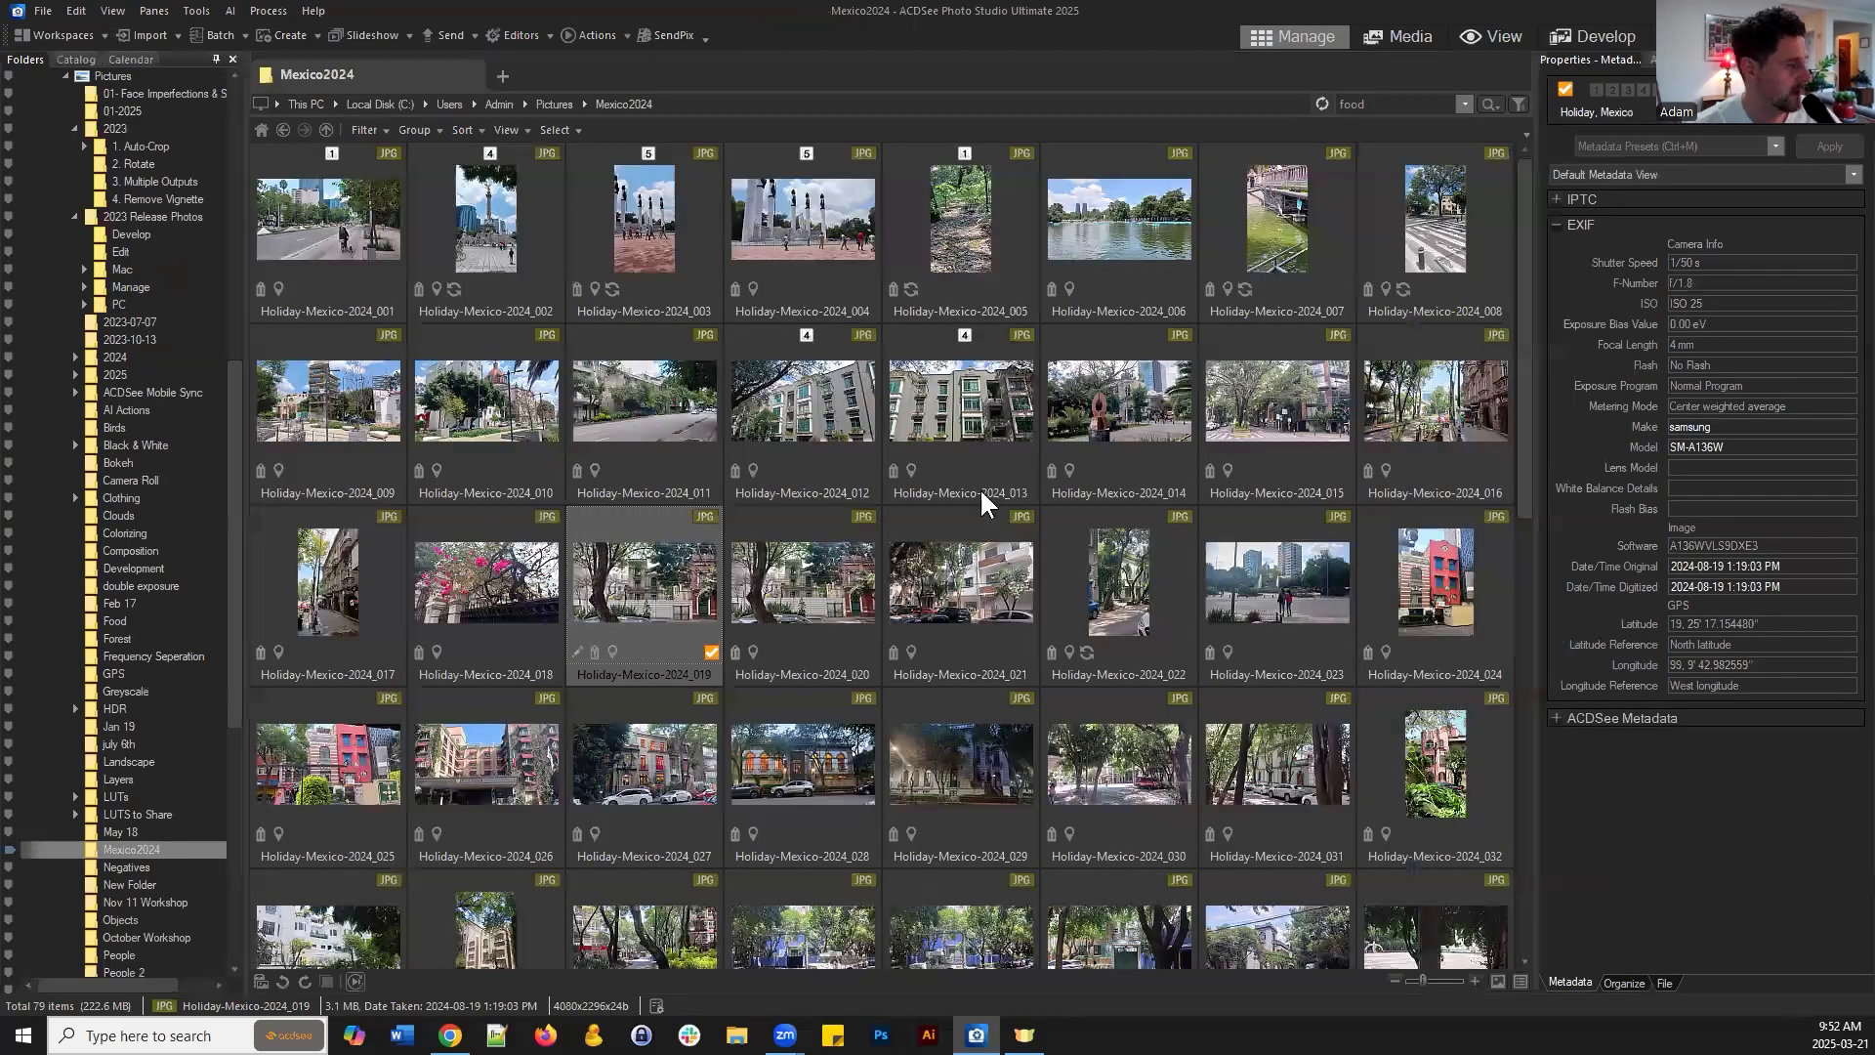
# Restore Holiday-Mexico-2024_019 to its original version, discarding the perspective and crop edits
pyautogui.click(647, 578)
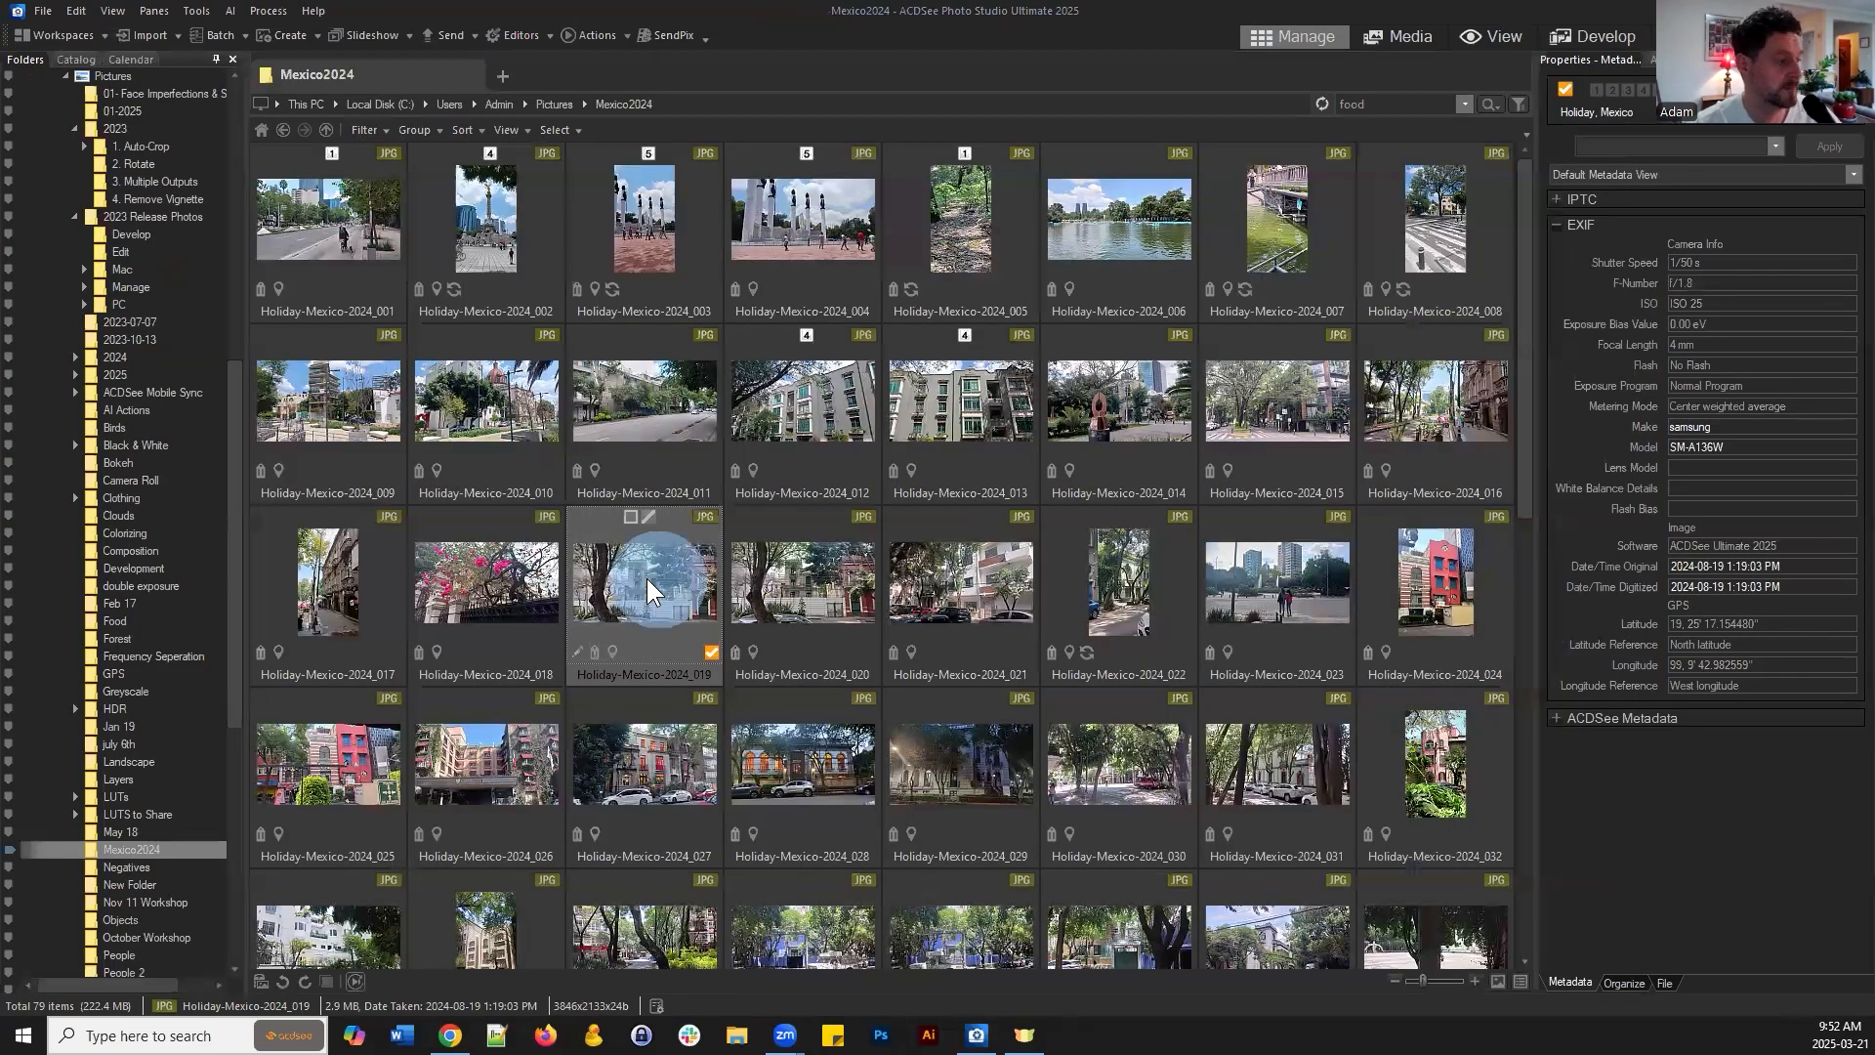
pyautogui.rightClick(726, 62)
pyautogui.click(957, 250)
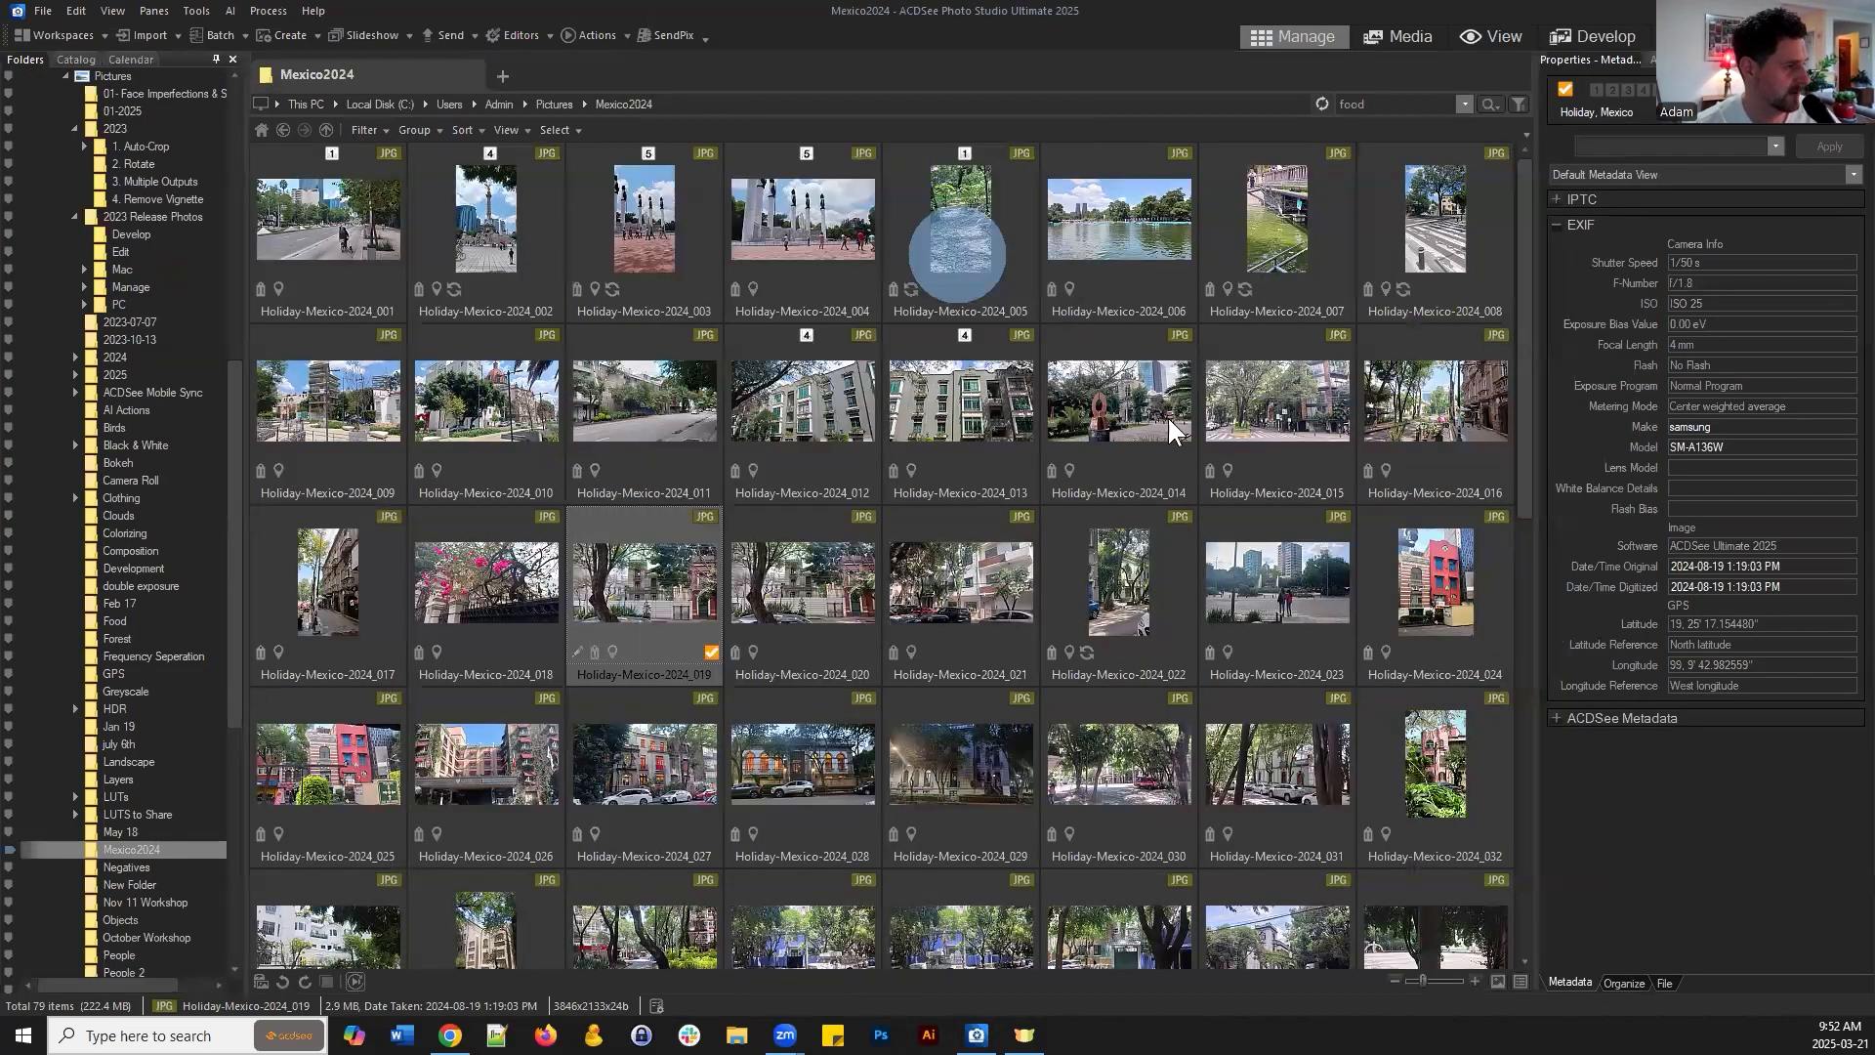
pyautogui.click(966, 555)
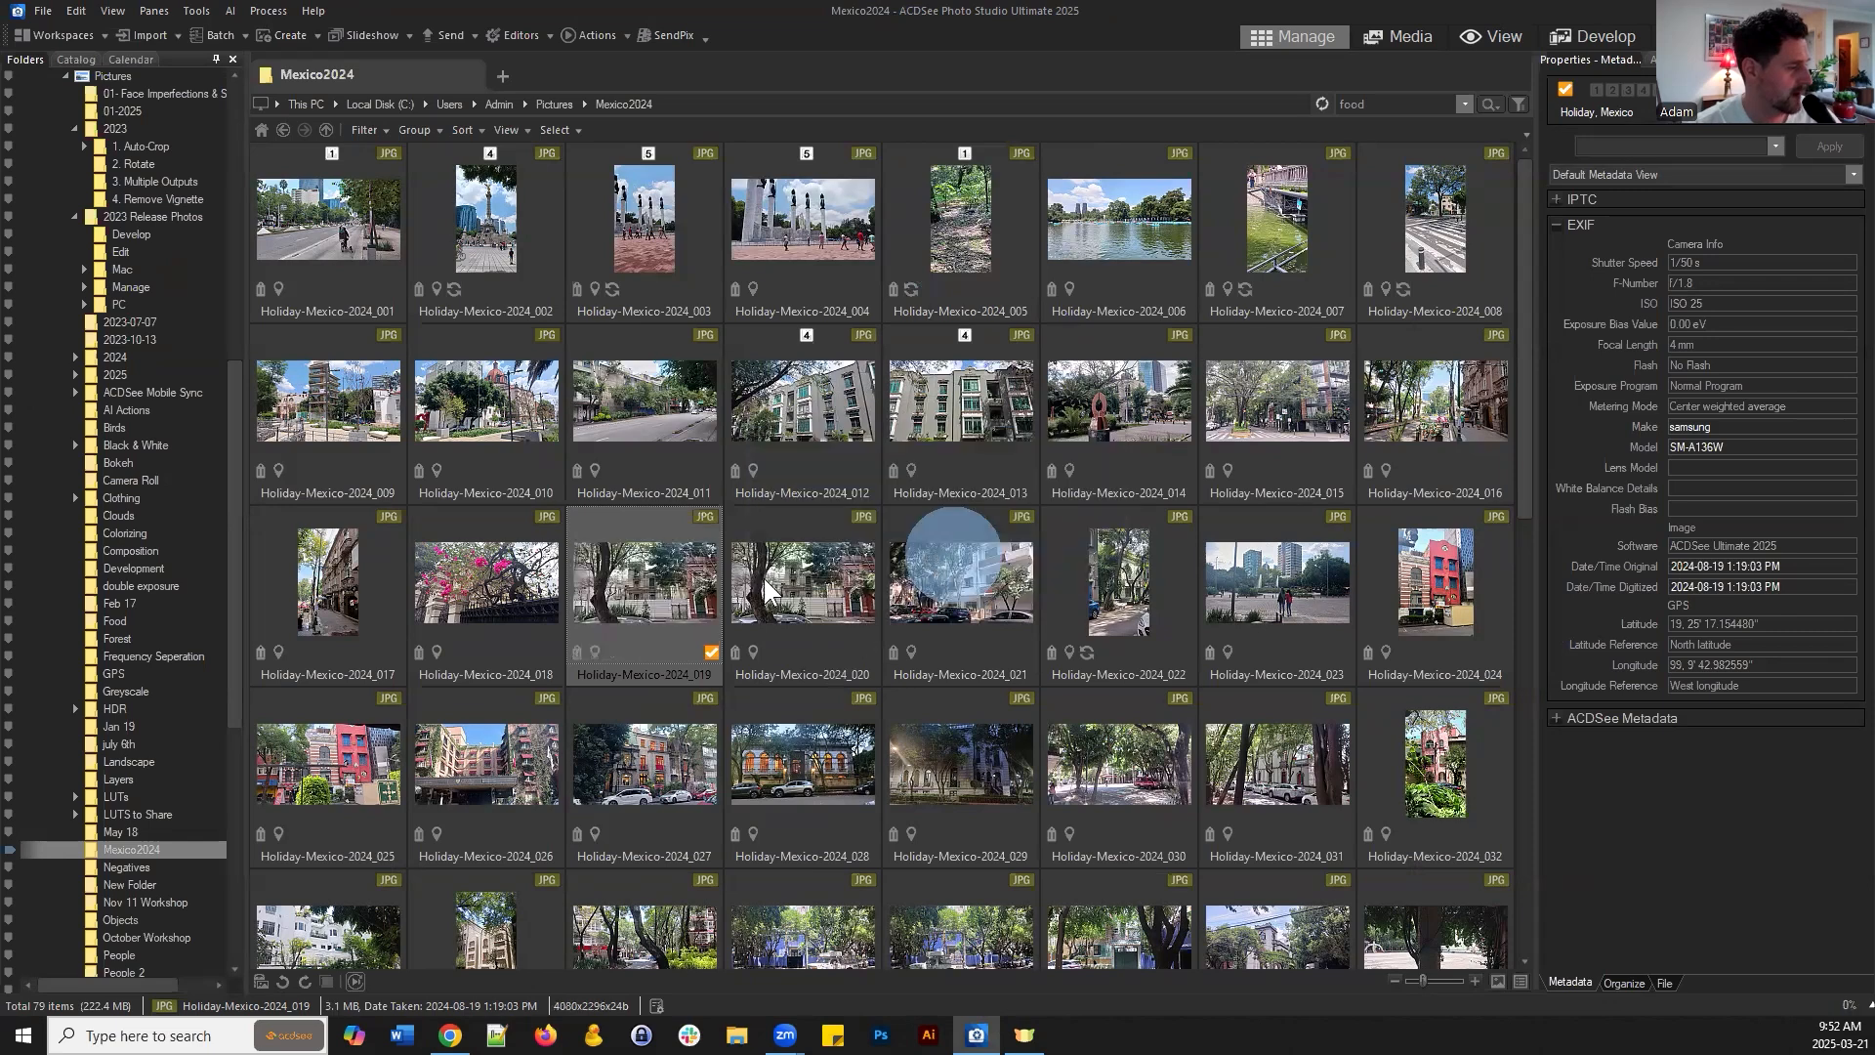
# Open Holiday-Mexico-2024_019 in Develop mode and show the Geometry tools with Lens Correction collapsed
pyautogui.click(641, 578)
pyautogui.click(1599, 39)
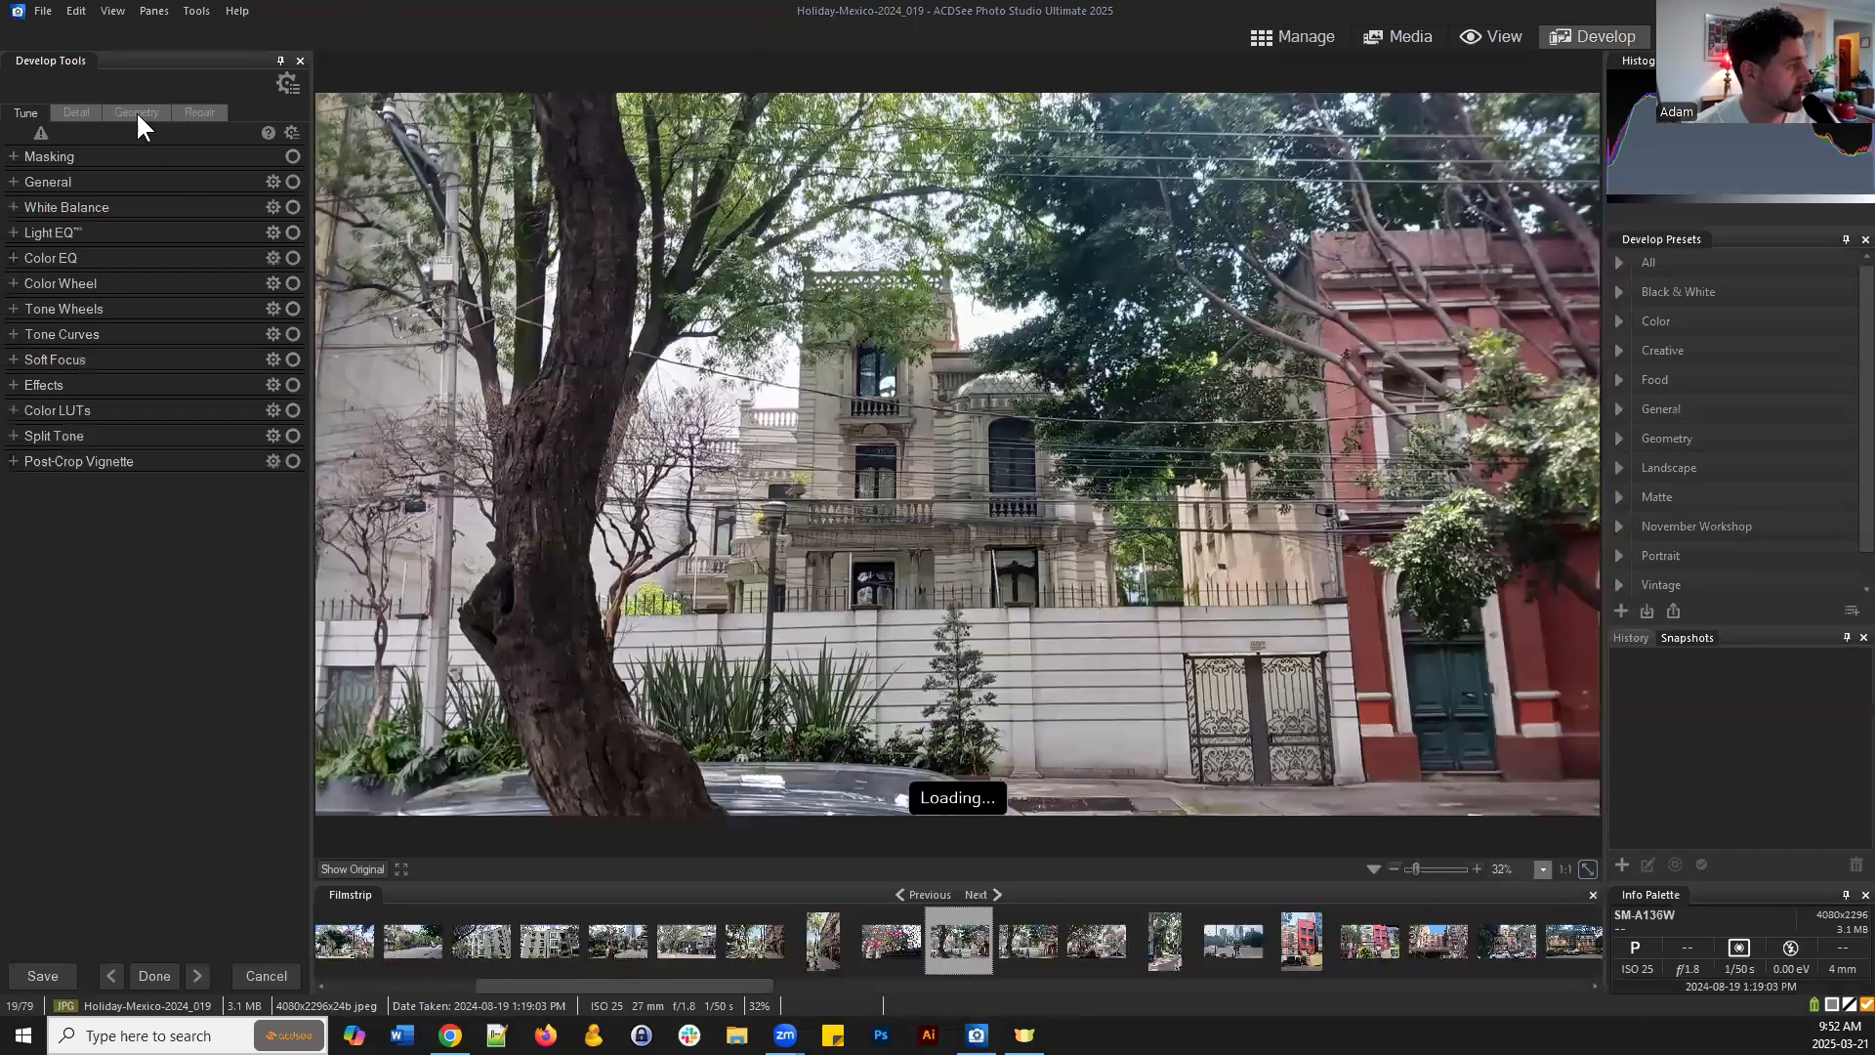
pyautogui.click(135, 113)
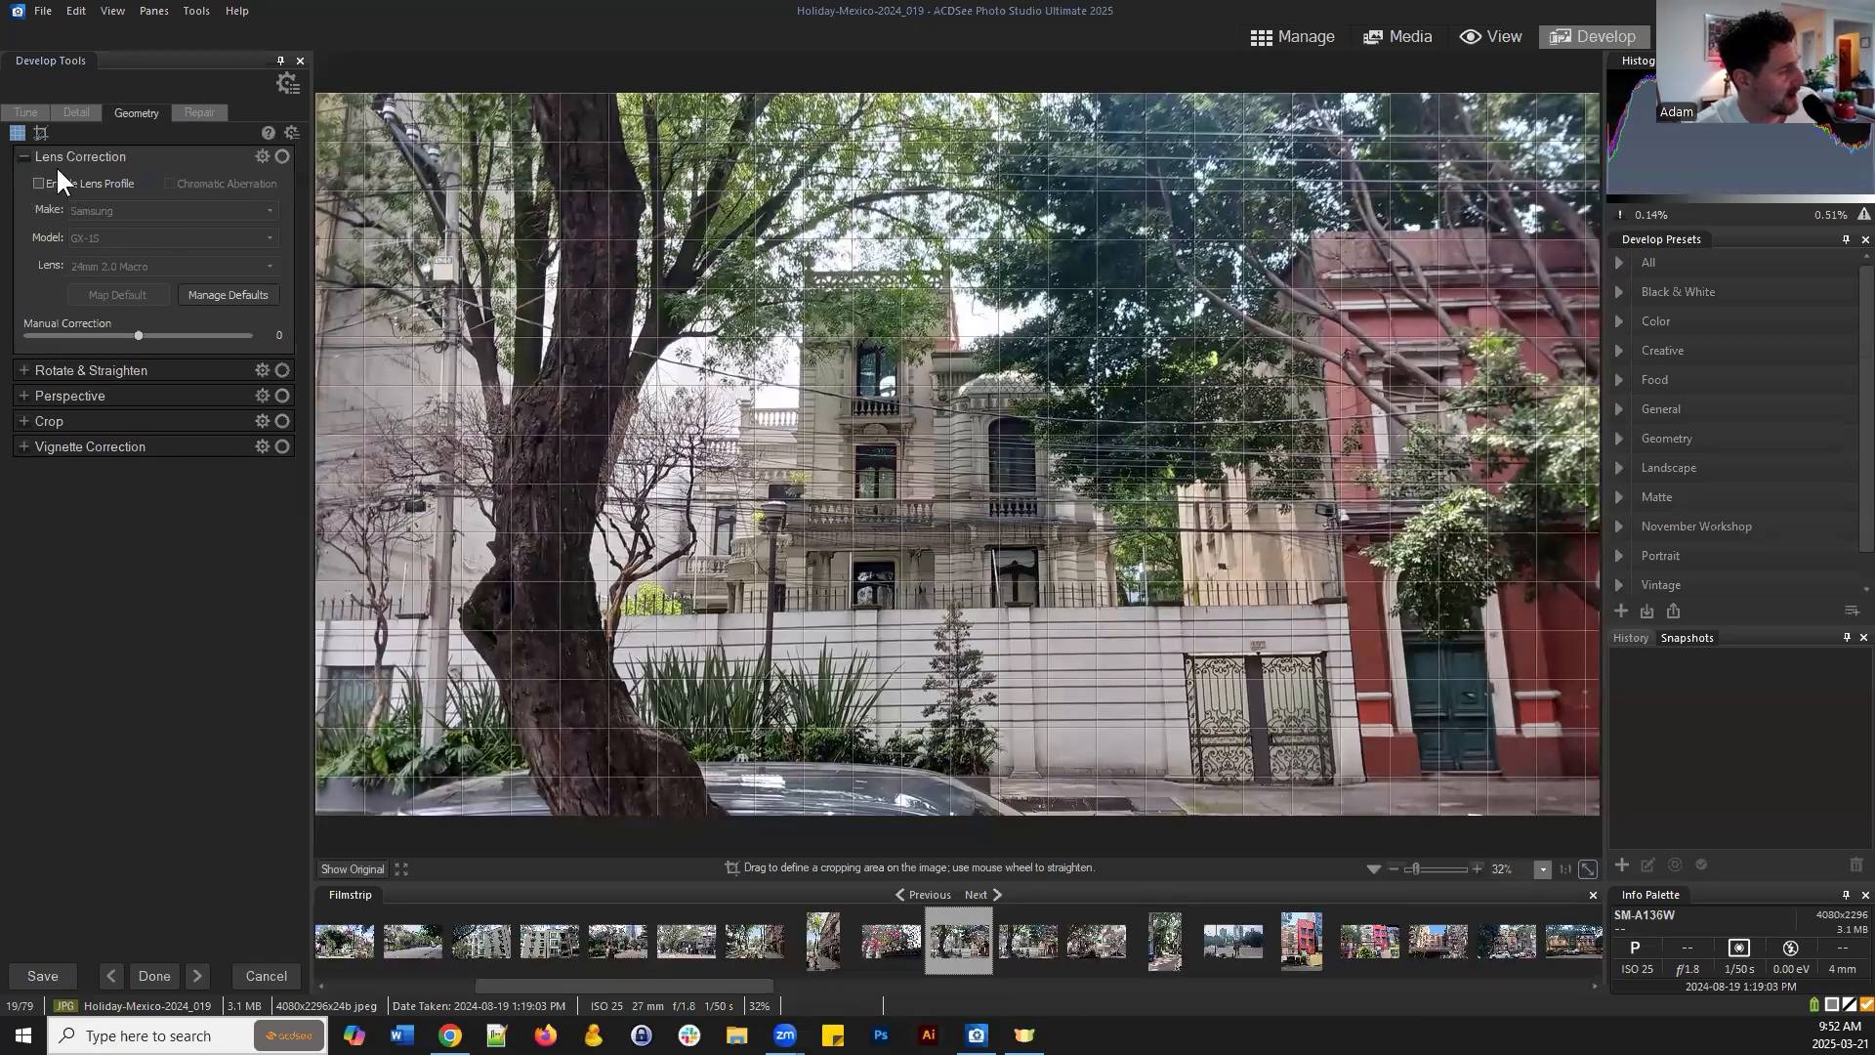
pyautogui.click(22, 154)
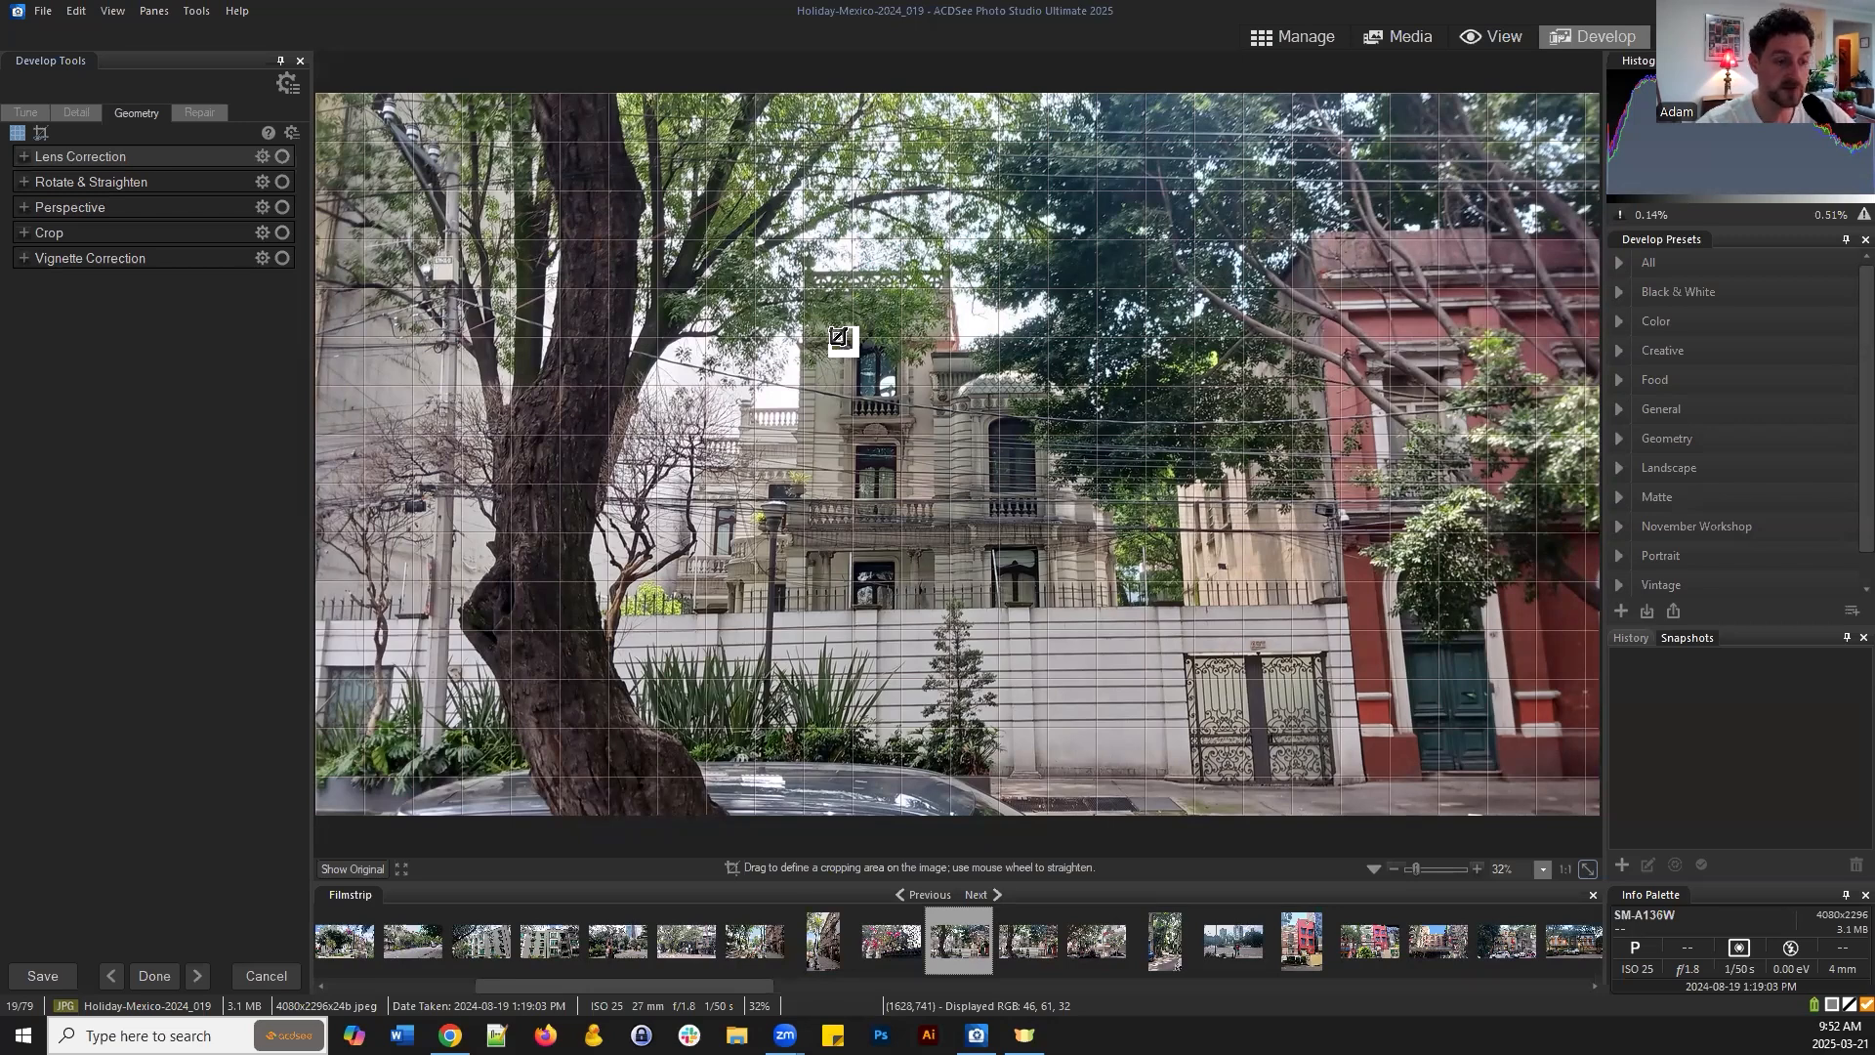
pyautogui.click(1740, 764)
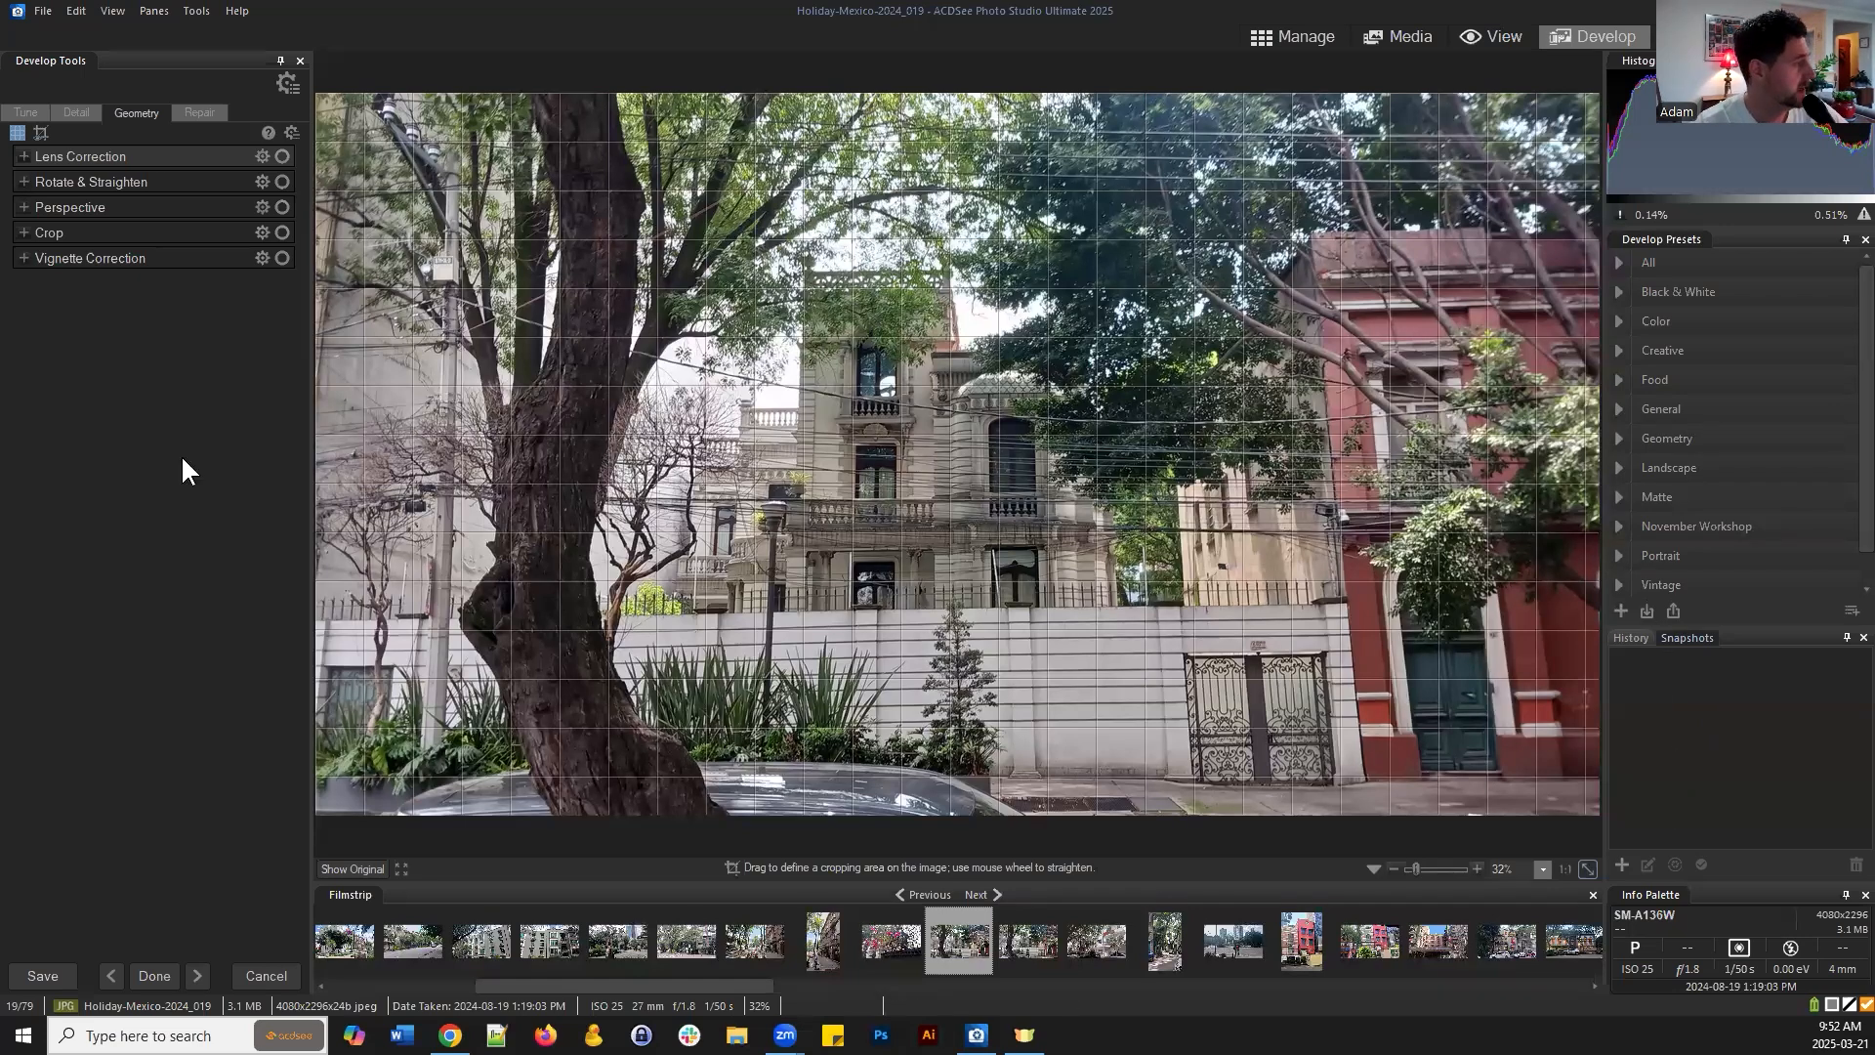
# Crop the photo to 3330 by 1874 pixels around the mansion, keeping the original proportions and shifting the crop area slightly down
pyautogui.click(24, 231)
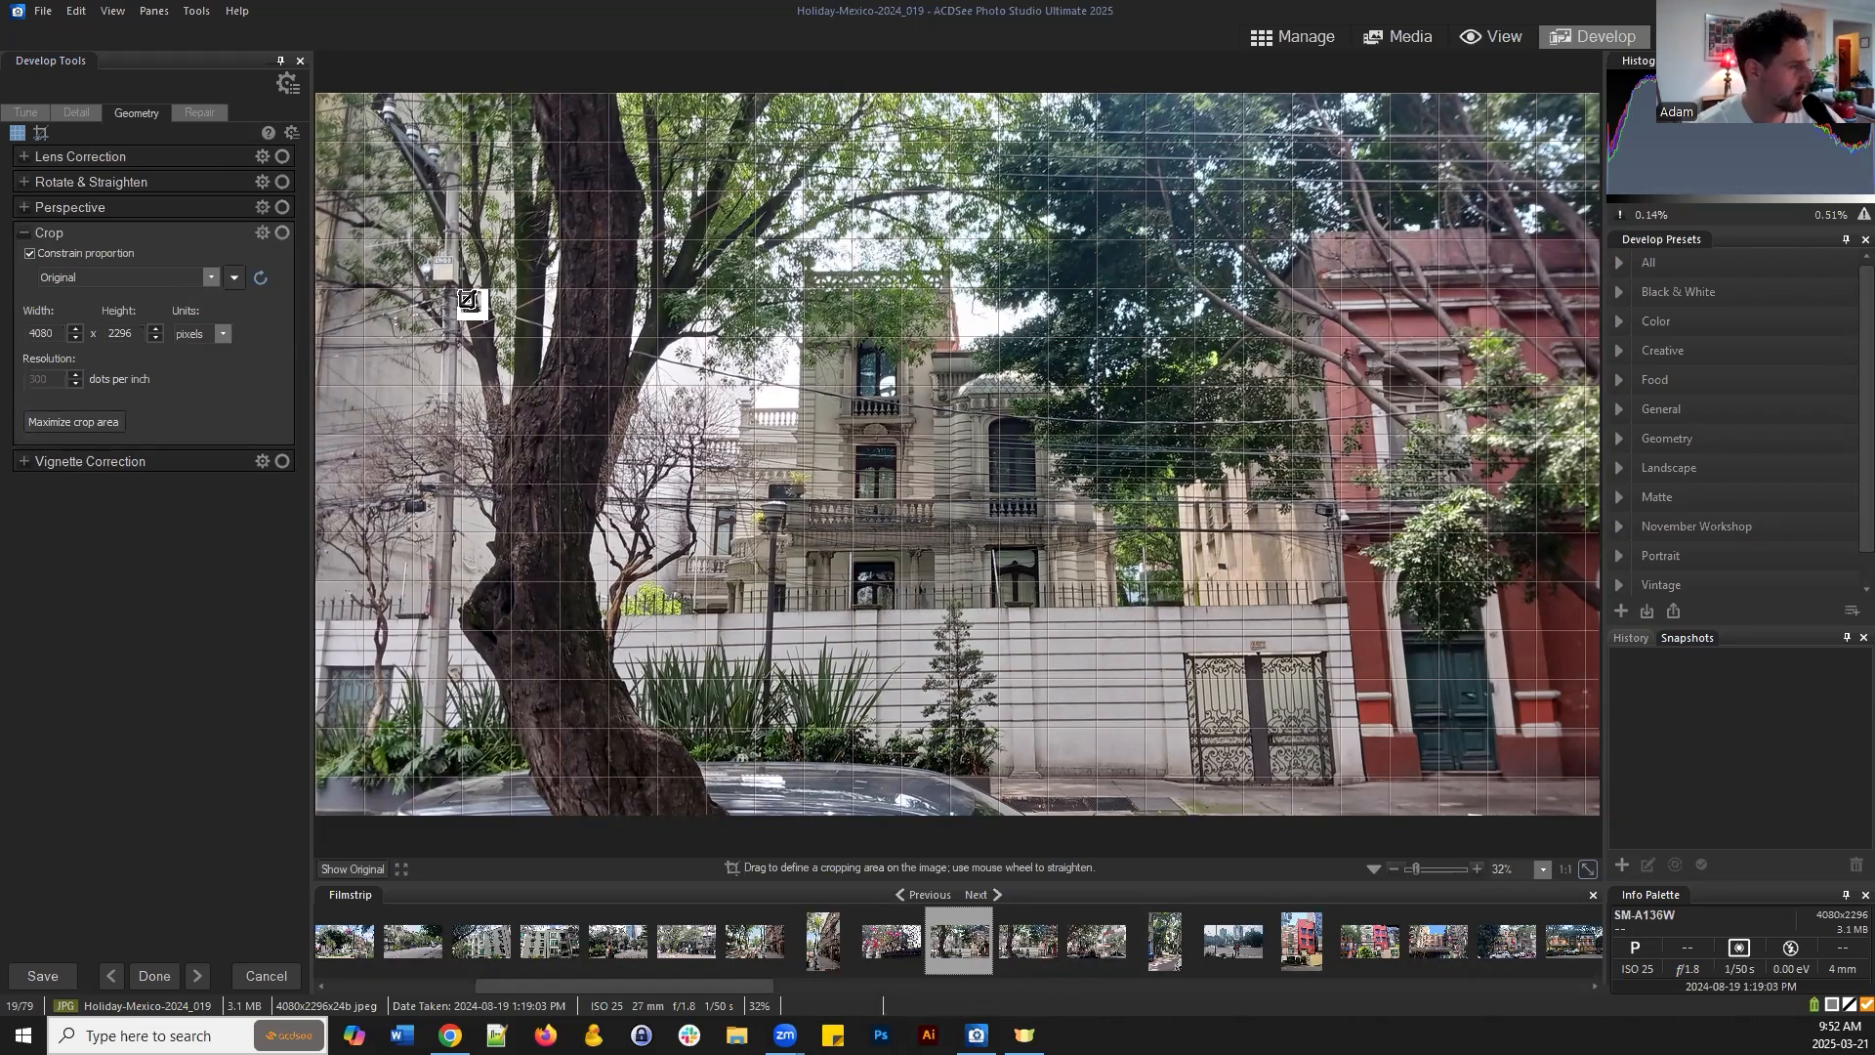
pyautogui.moveTo(420, 137); pyautogui.dragTo(1469, 725)
pyautogui.moveTo(1208, 512); pyautogui.dragTo(1204, 566)
pyautogui.click(200, 589)
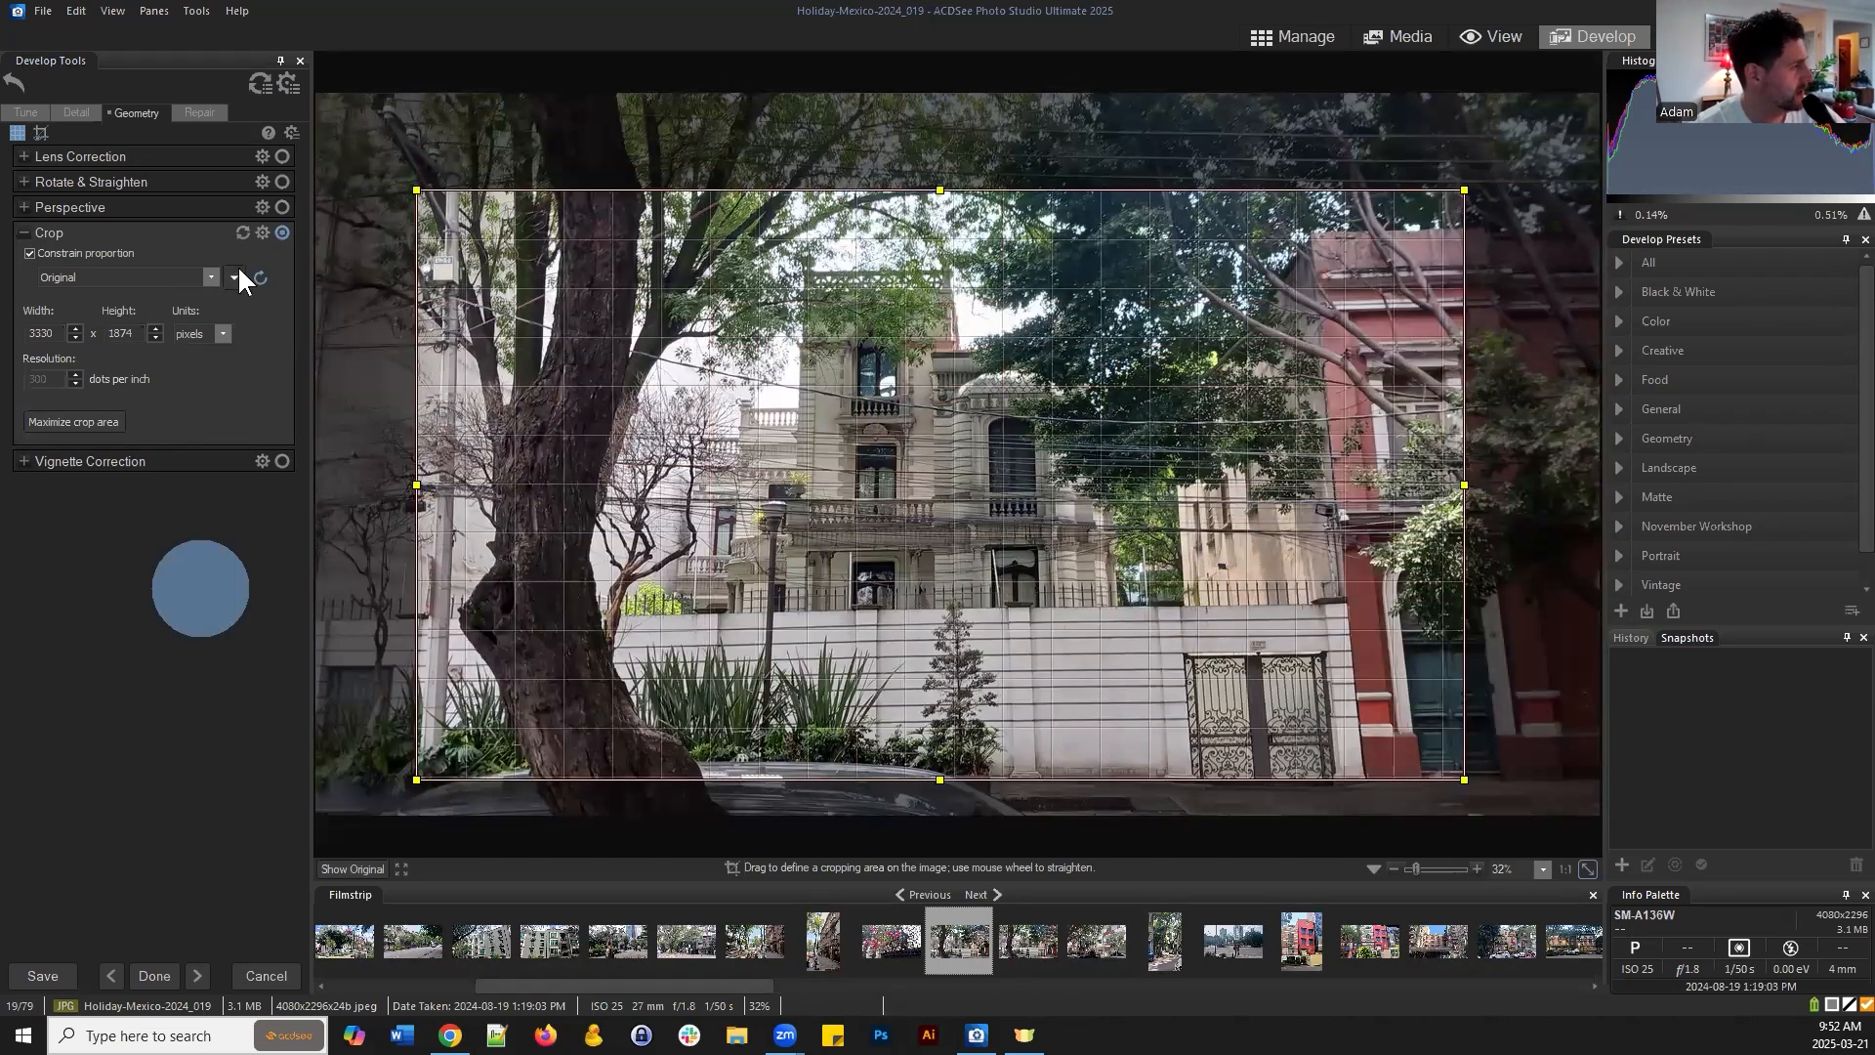
# Save only the Crop setting as a develop preset named croptest, and return to Manage mode
pyautogui.click(289, 85)
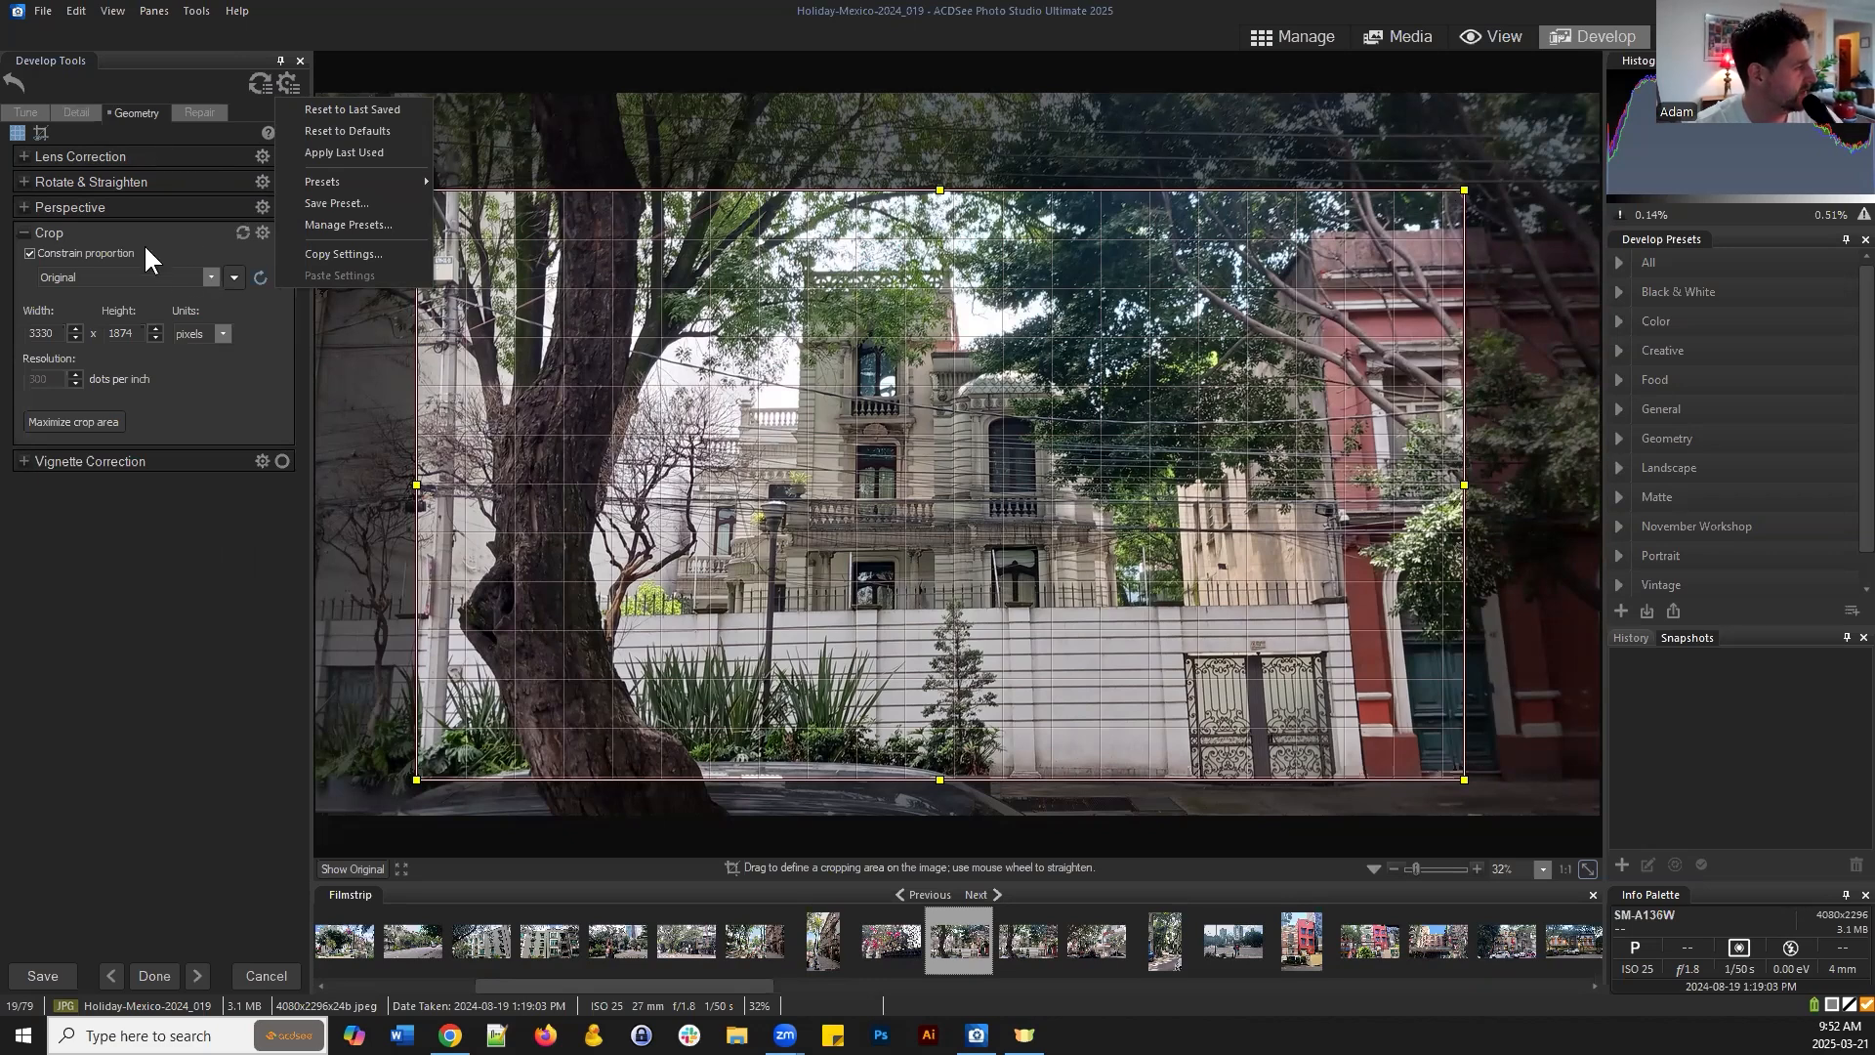
pyautogui.click(348, 204)
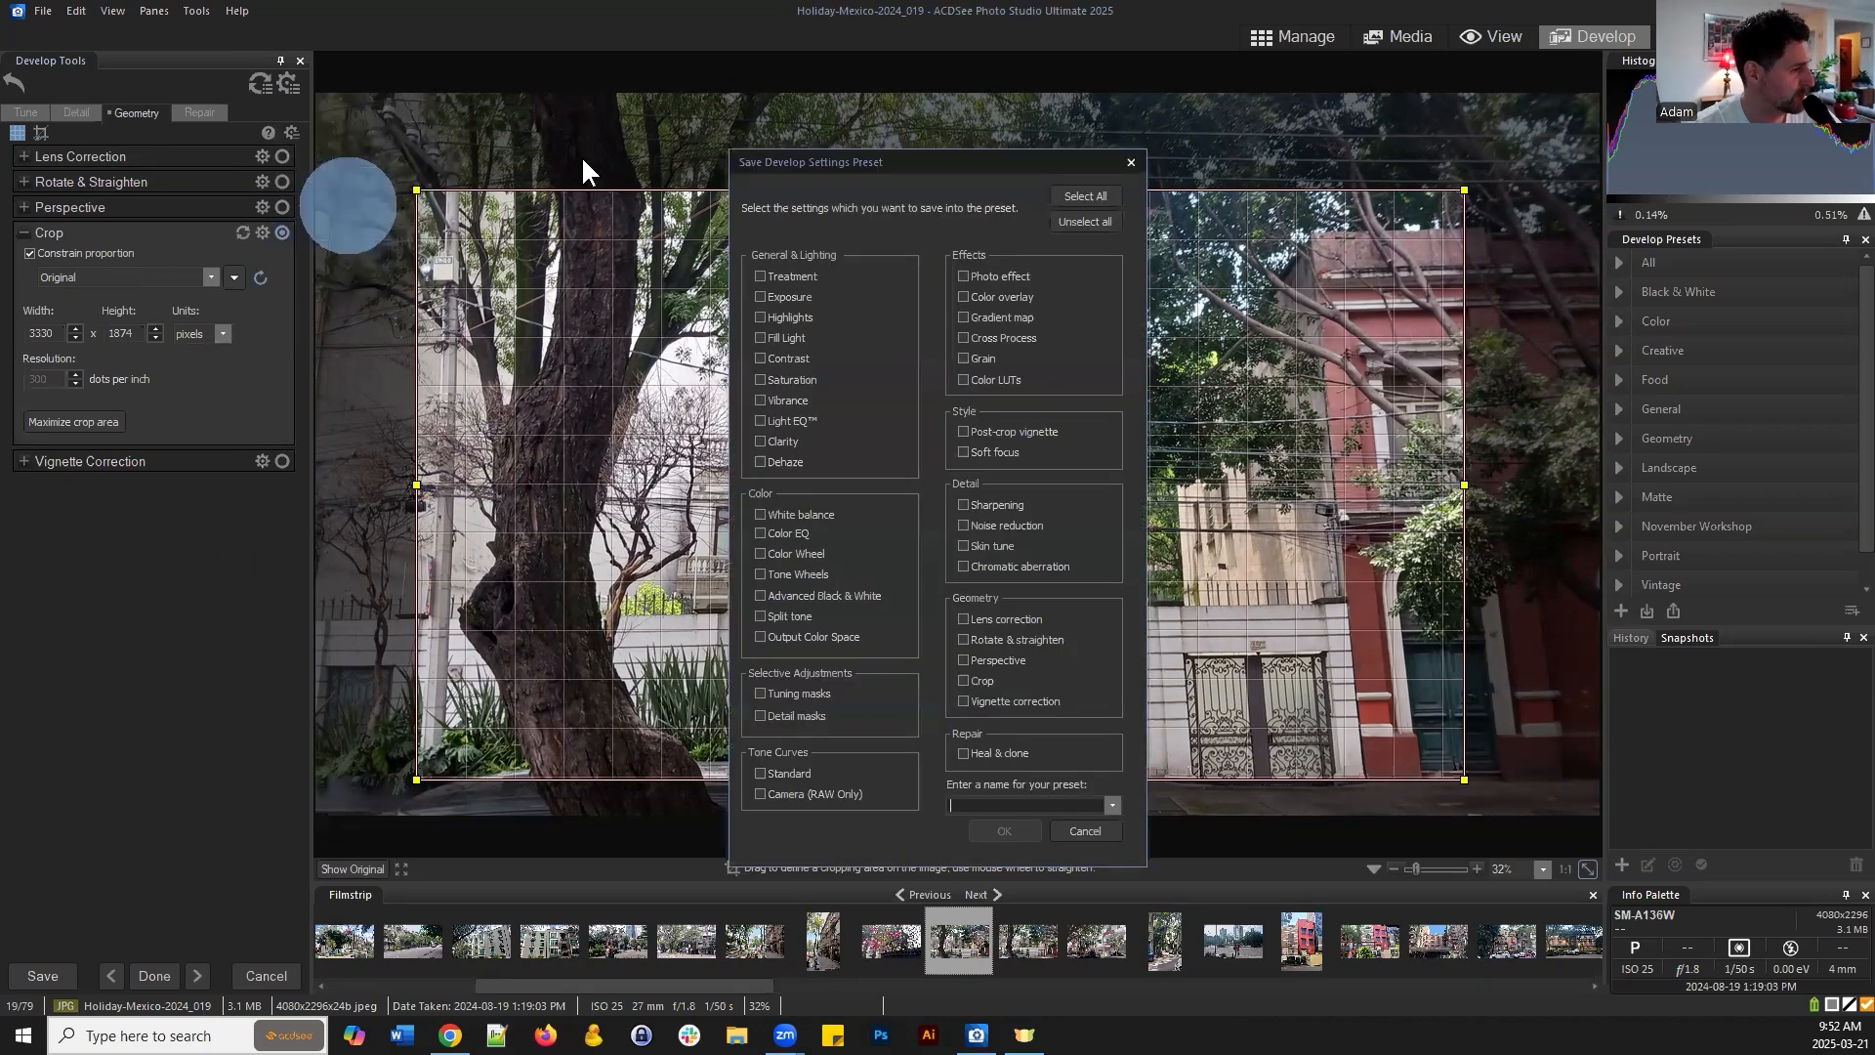
pyautogui.moveTo(912, 155); pyautogui.dragTo(665, 97)
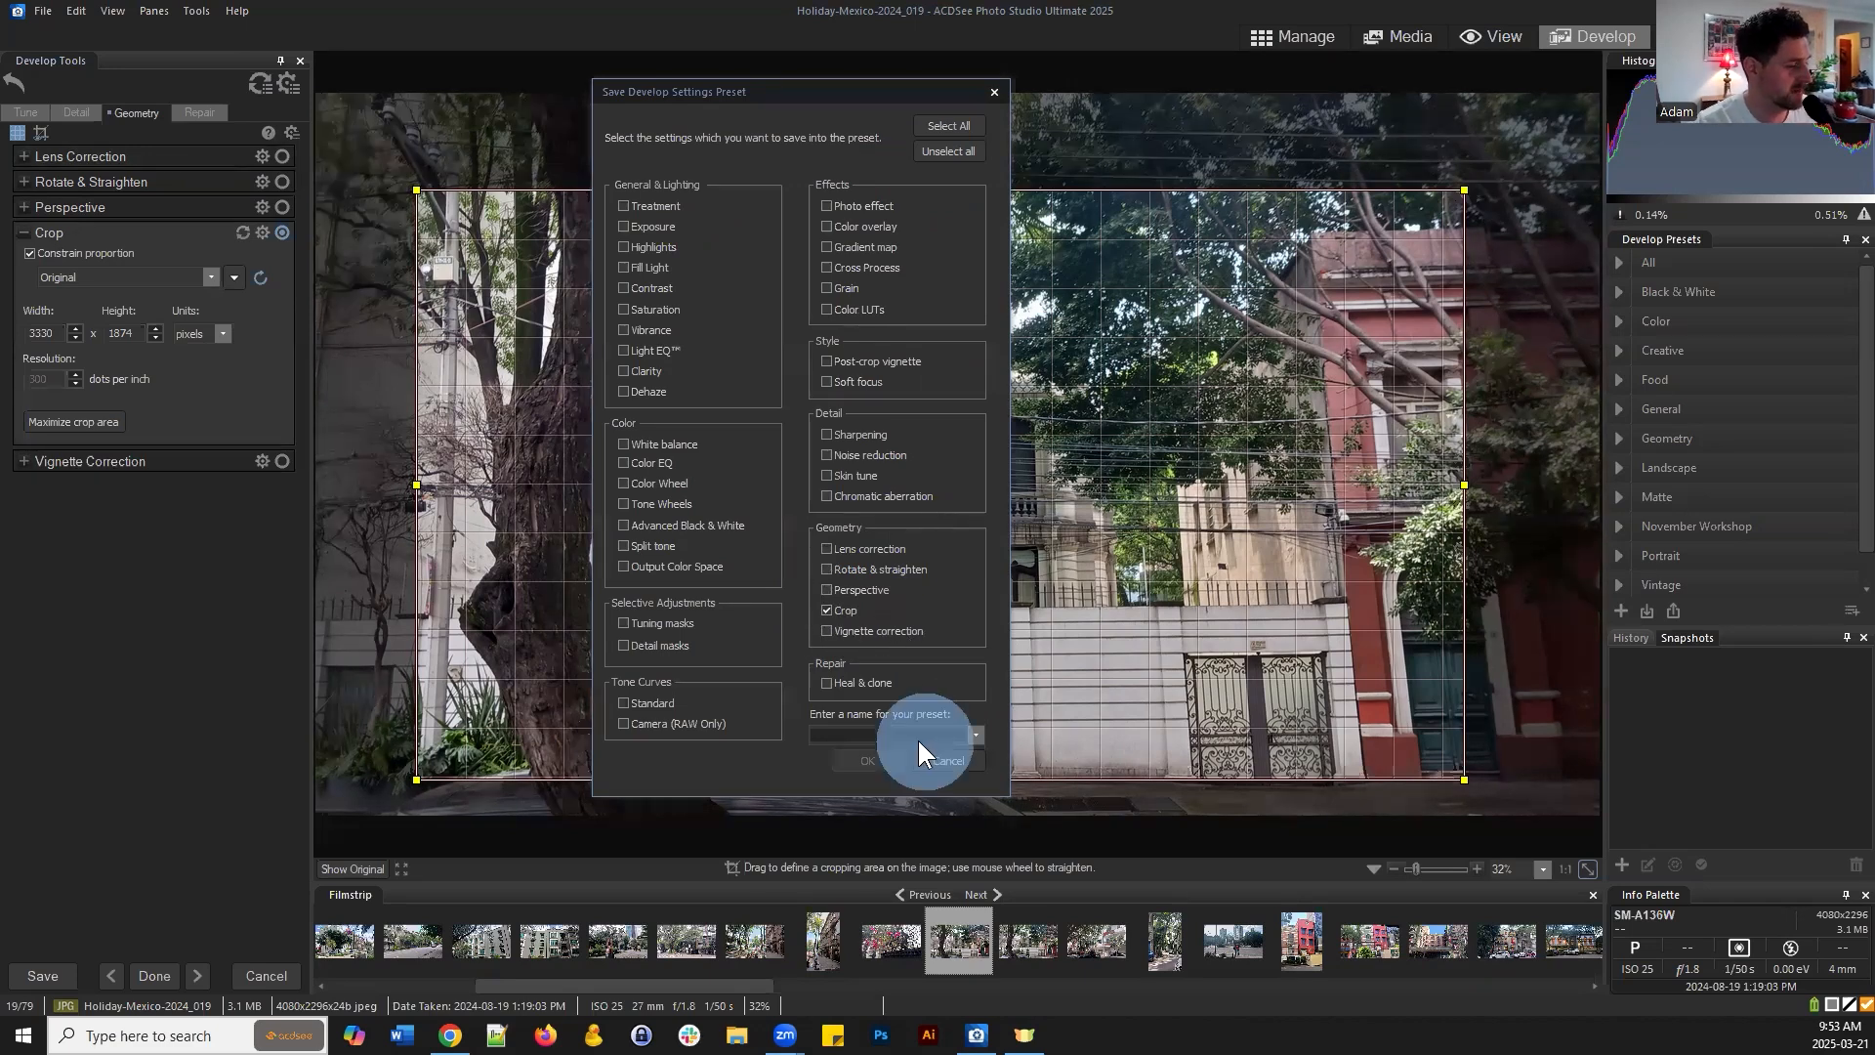
pyautogui.write('croptest')
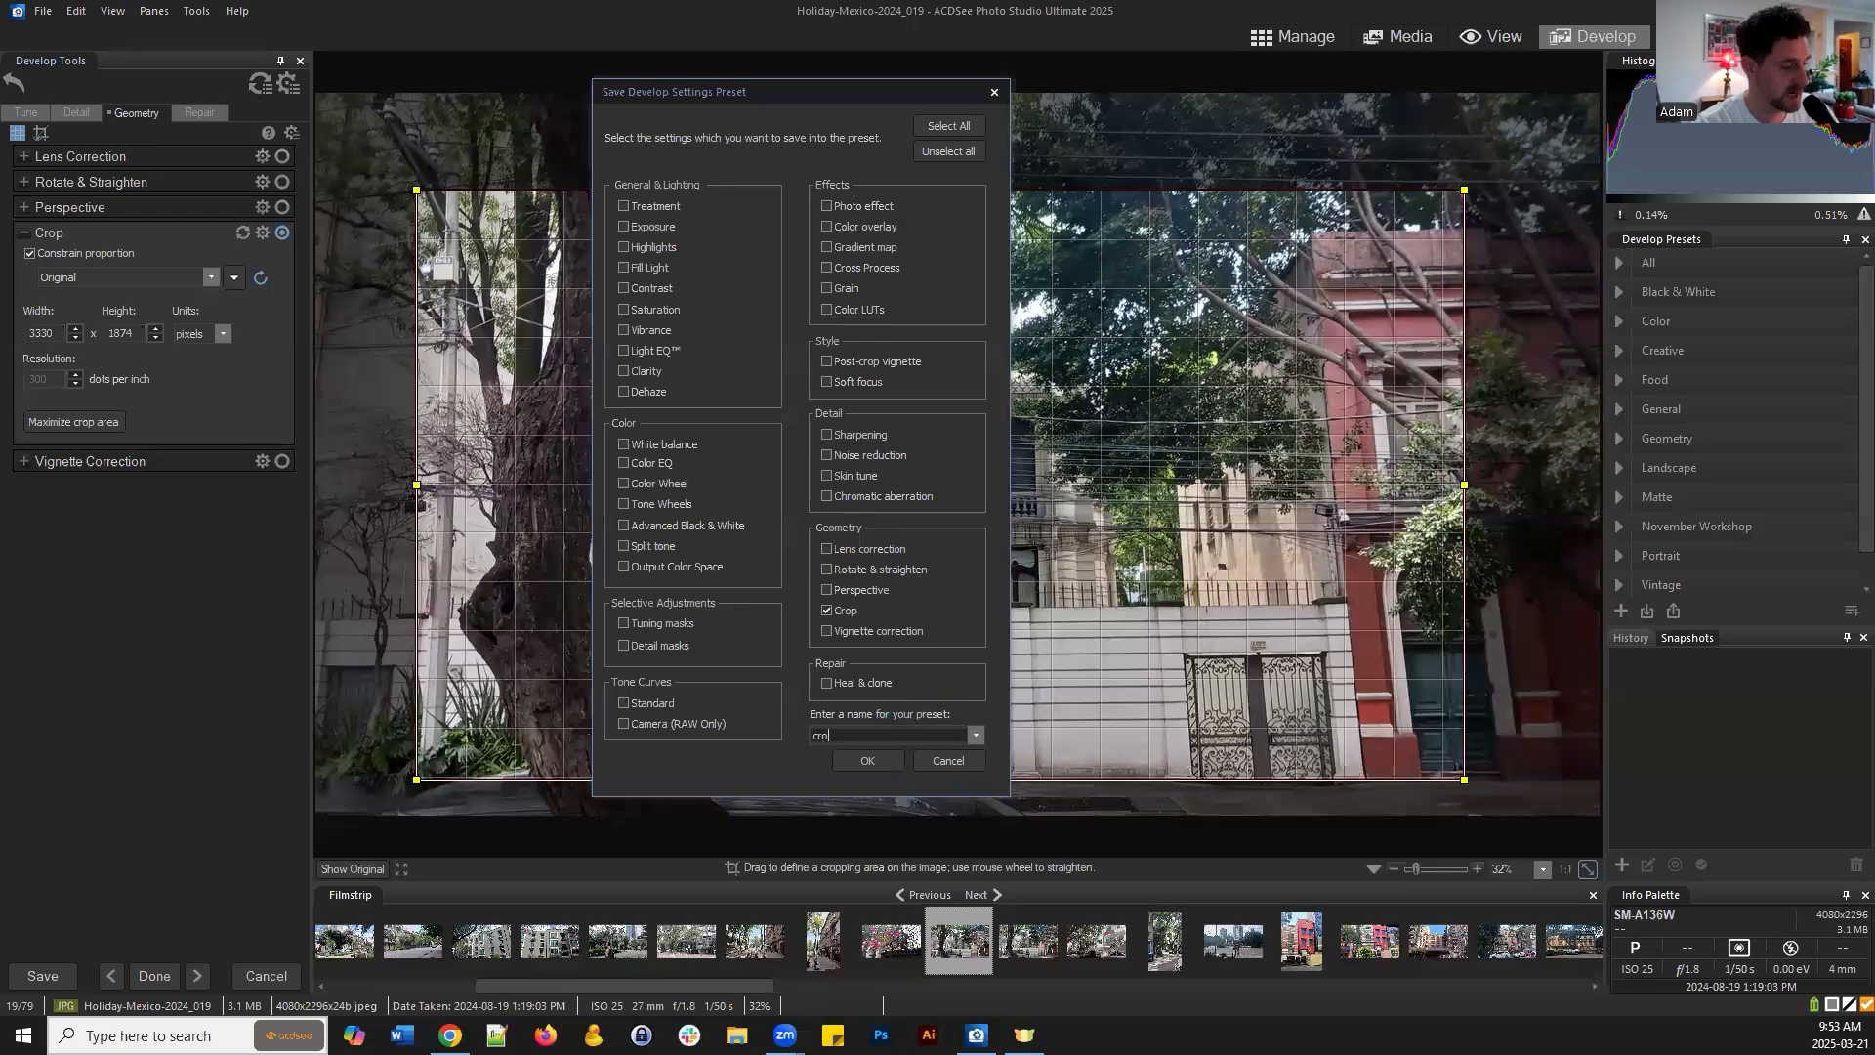
pyautogui.click(865, 760)
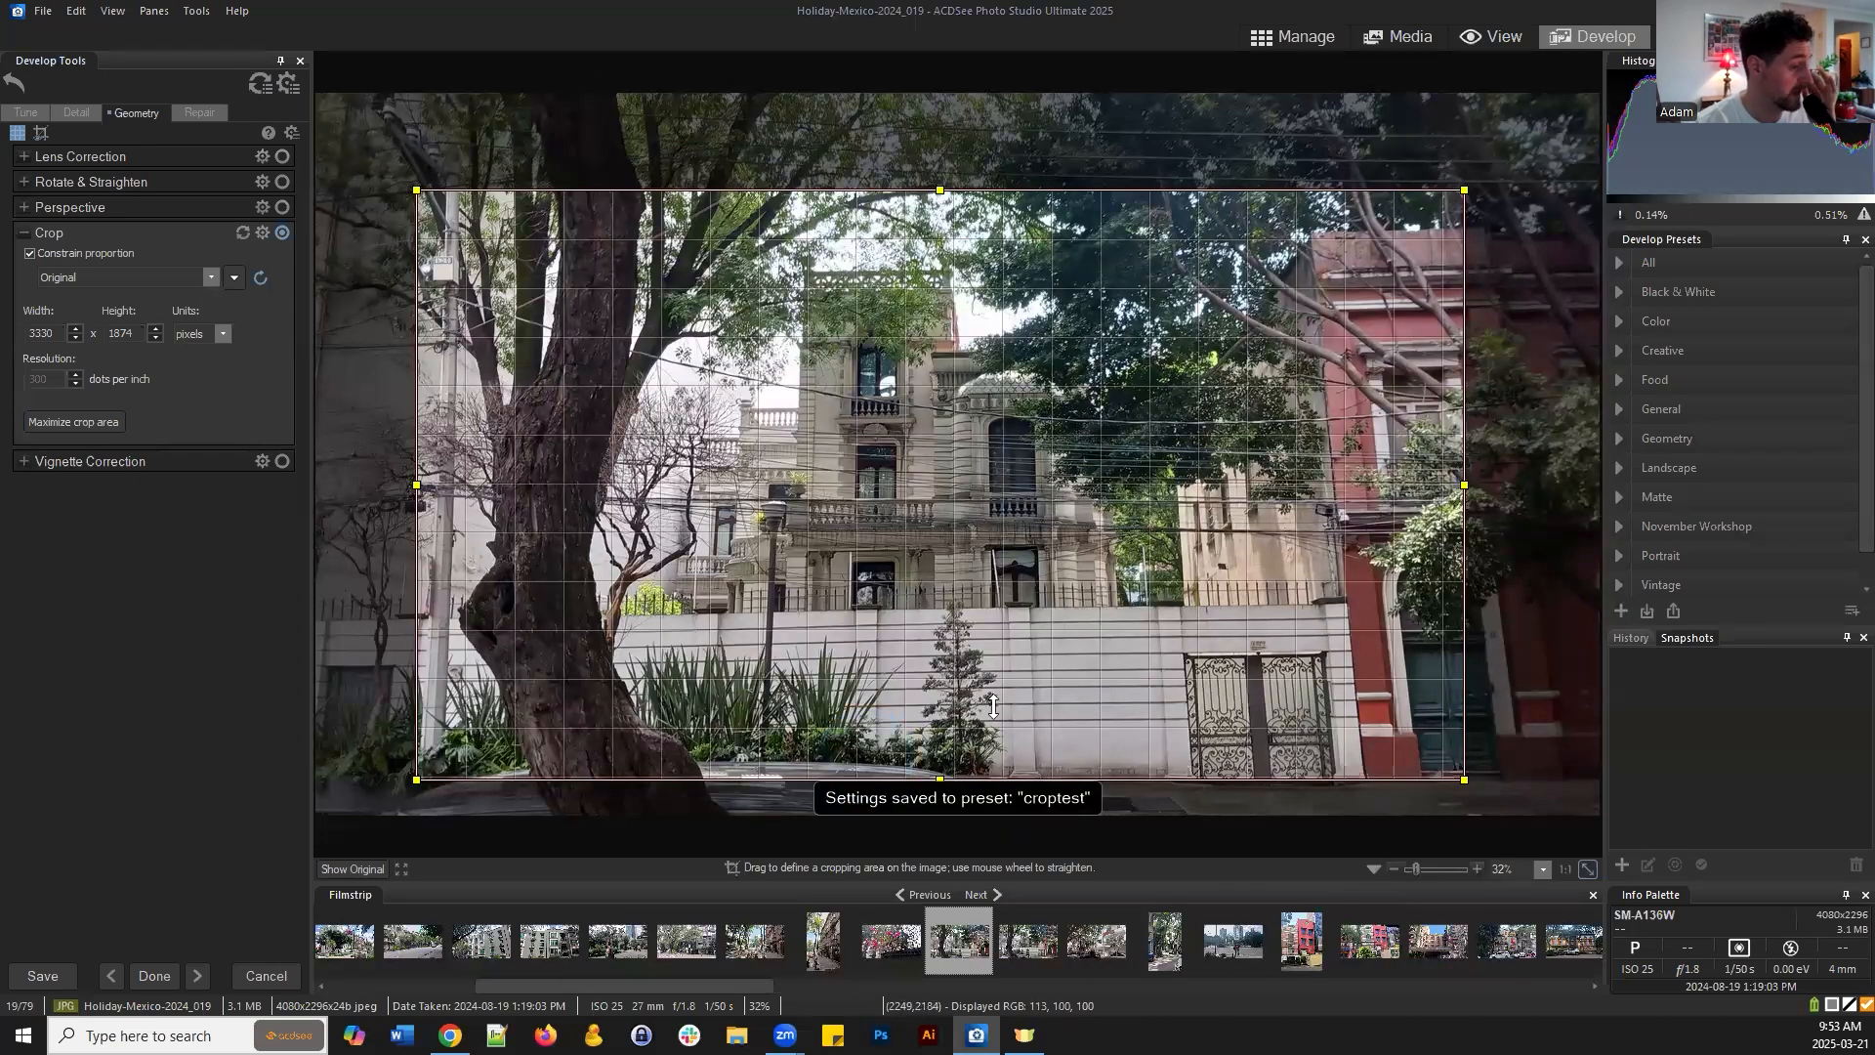
pyautogui.click(1295, 37)
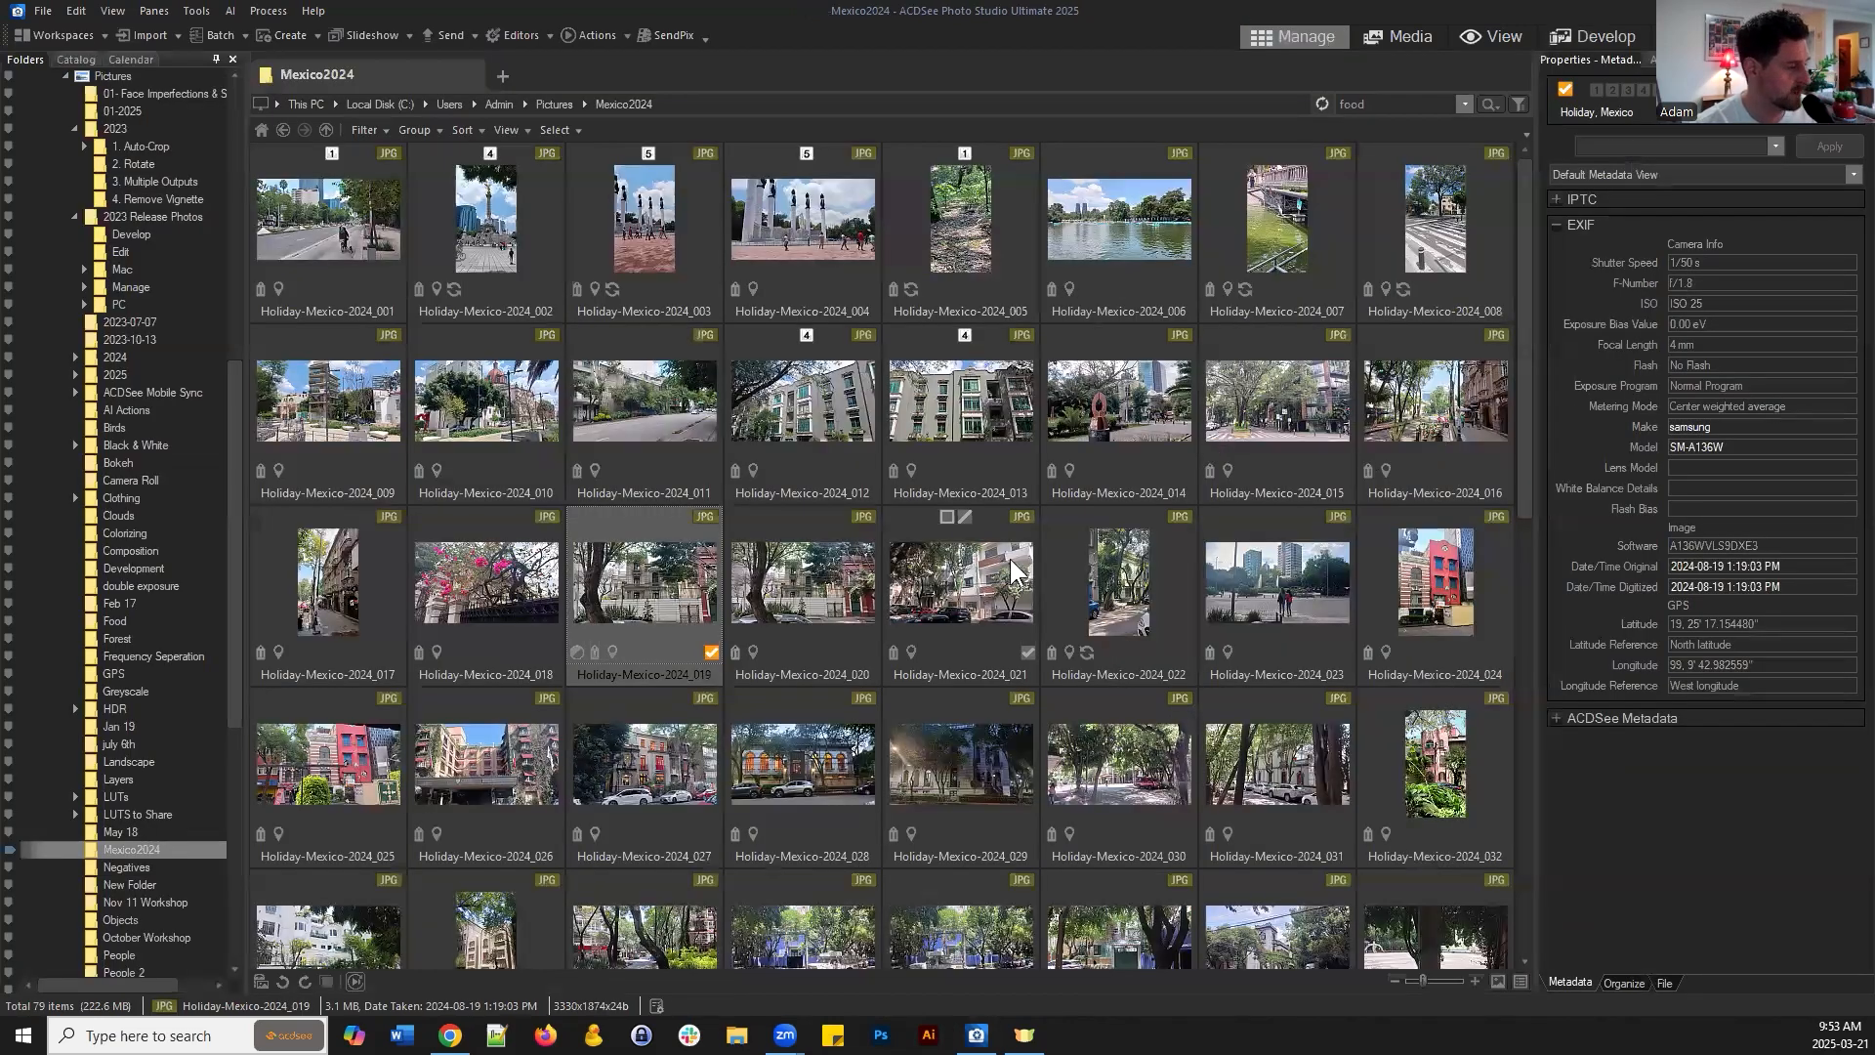
# Select Holiday-Mexico-2024_010 through 013 and batch develop them with the croptest preset
pyautogui.click(896, 432)
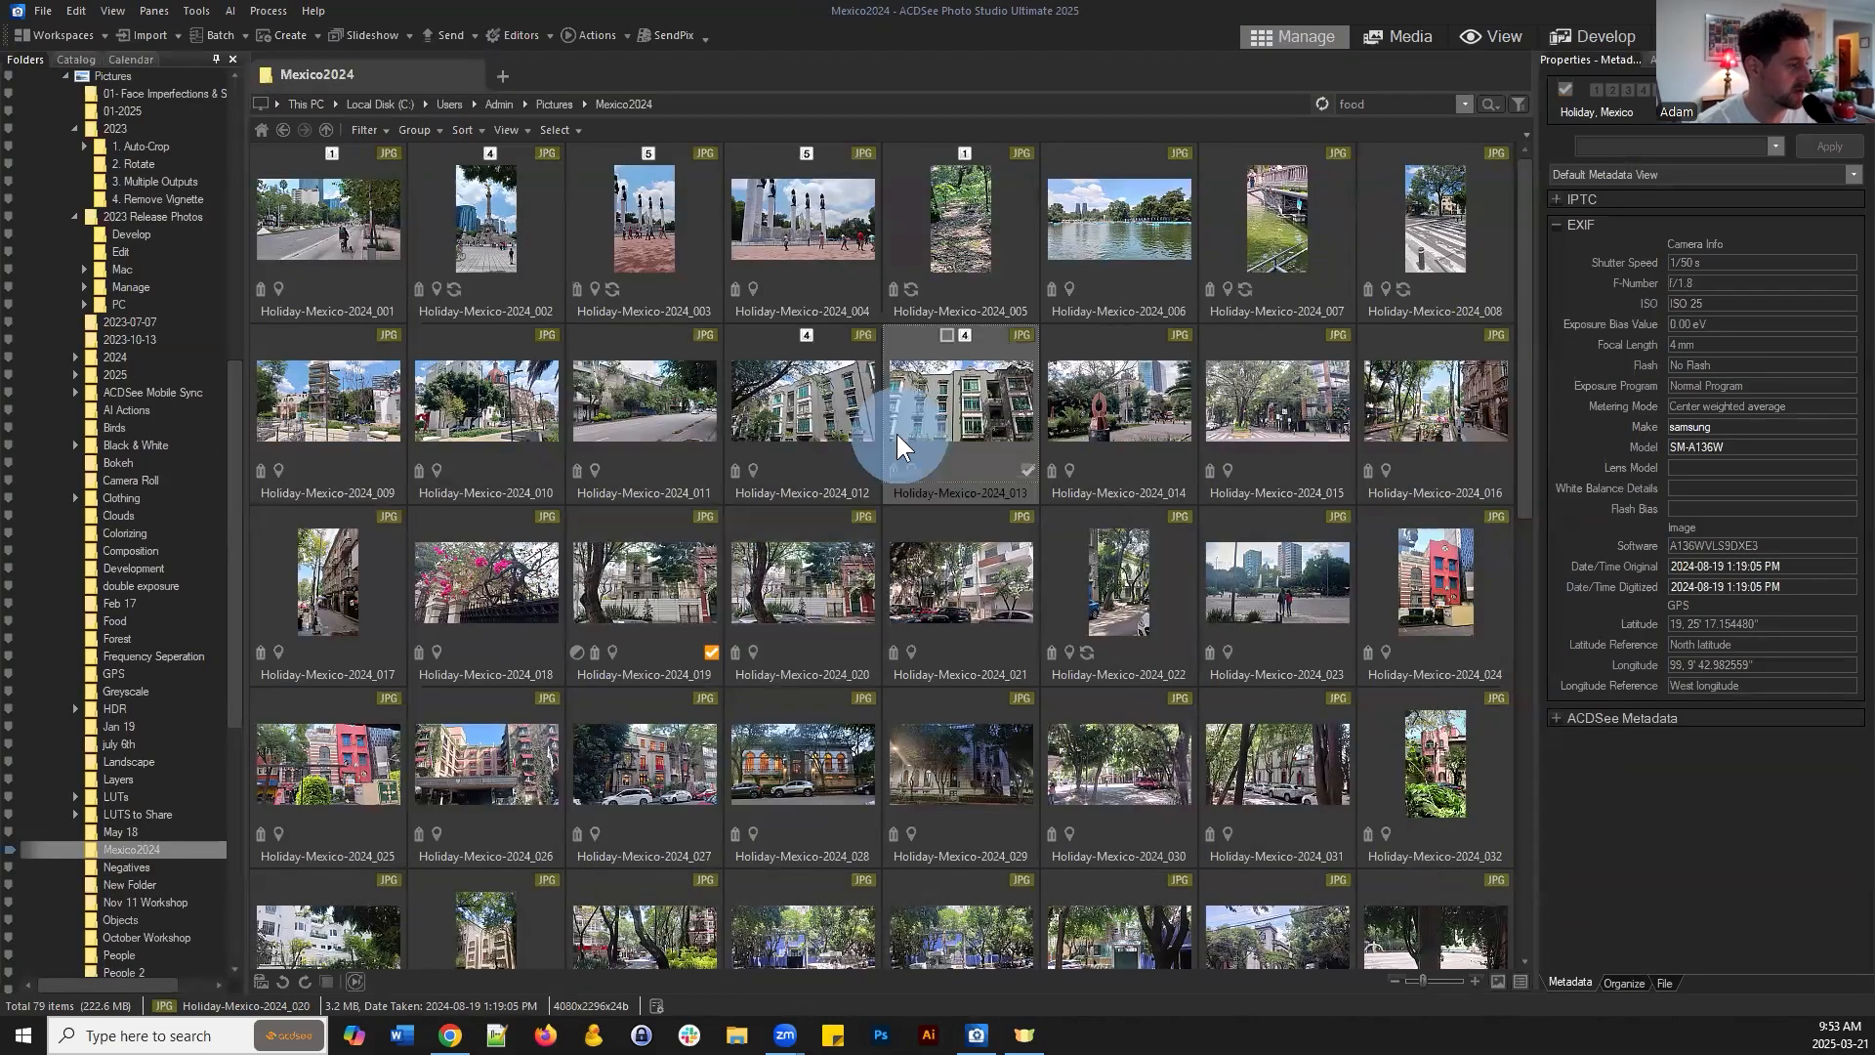
pyautogui.click(482, 397)
pyautogui.keyDown('shift'); pyautogui.click(974, 414); pyautogui.keyUp('shift')
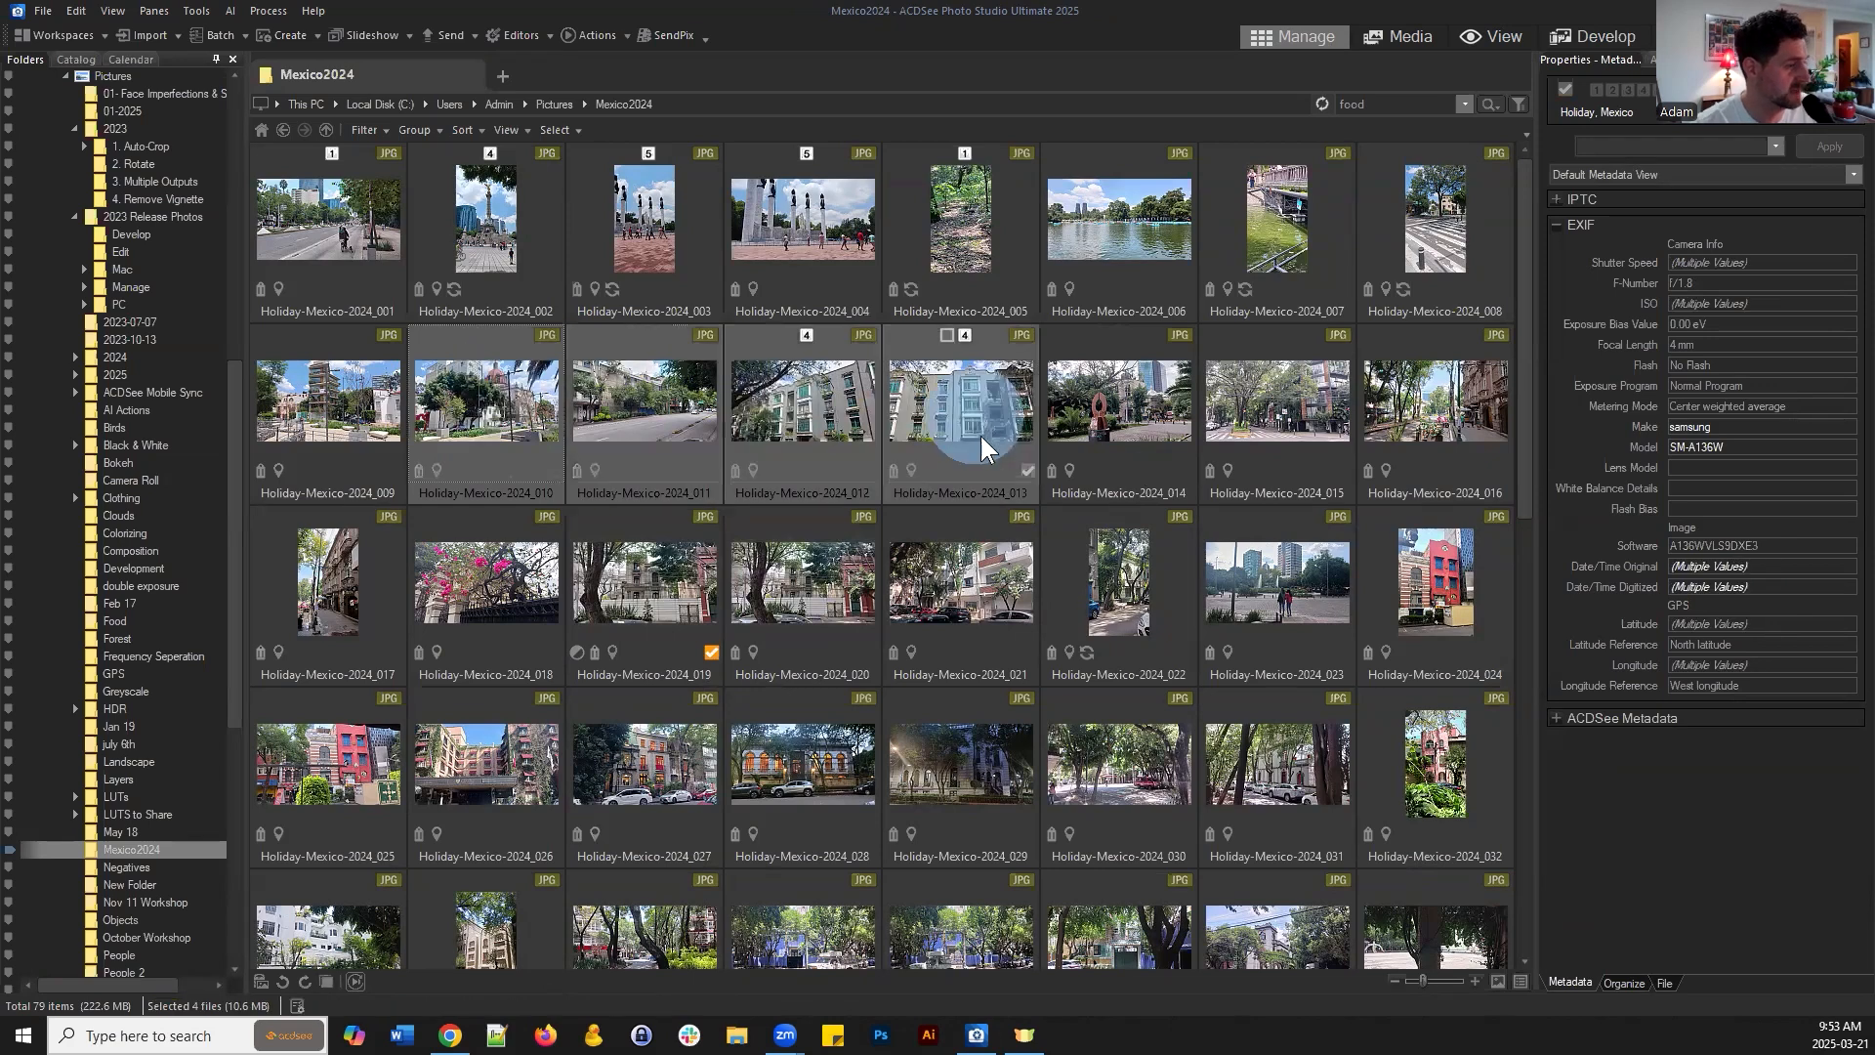
pyautogui.click(204, 37)
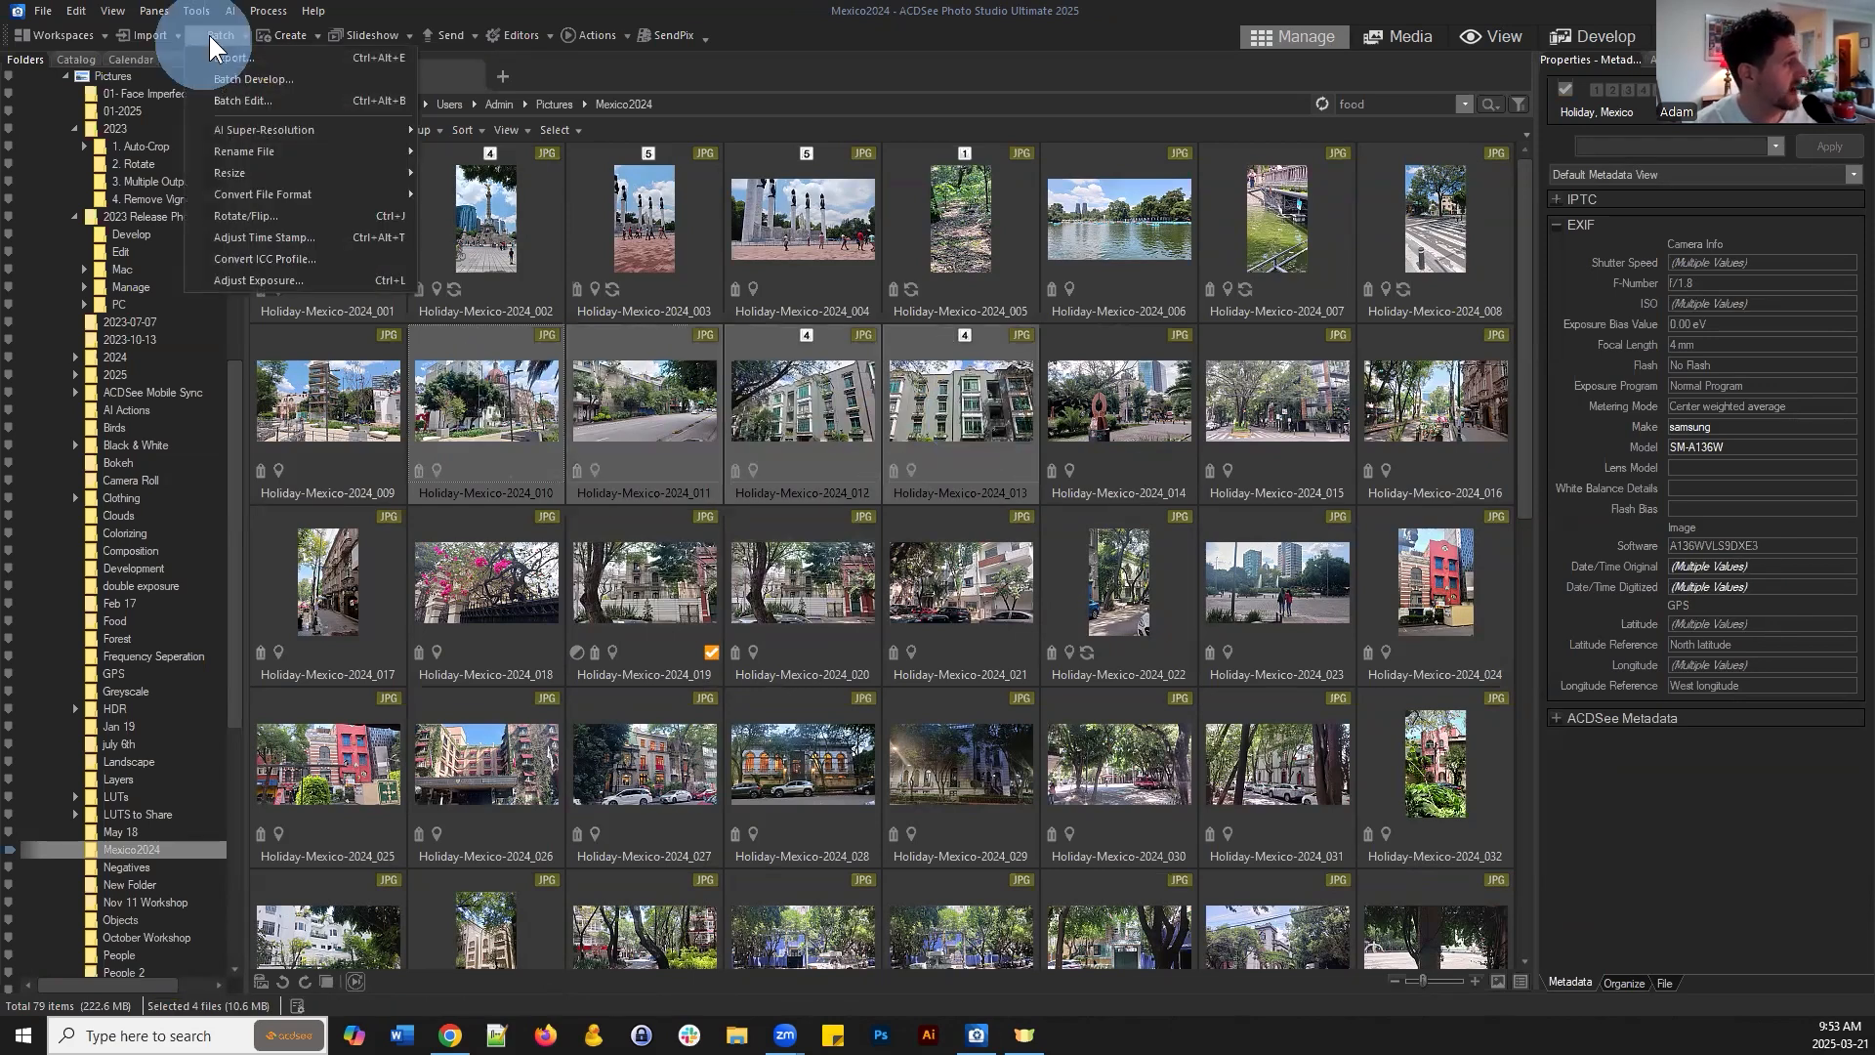
pyautogui.click(258, 79)
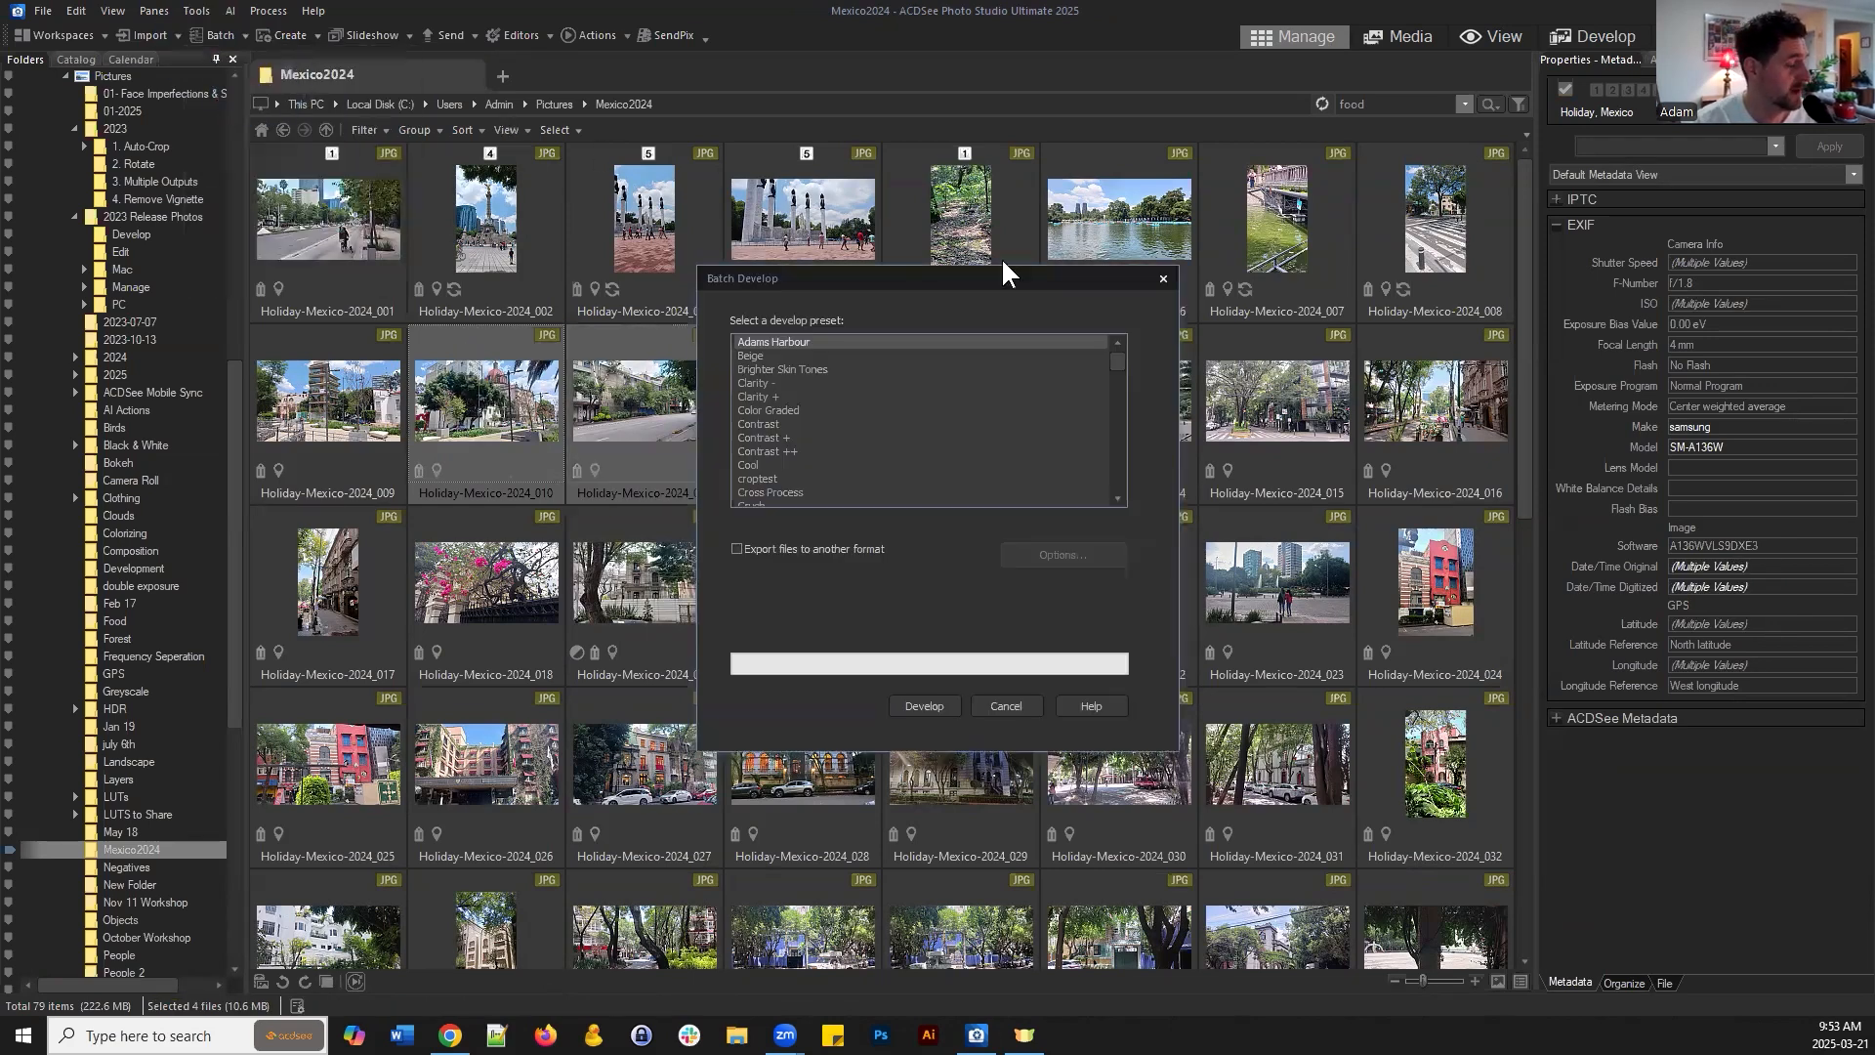
pyautogui.moveTo(1115, 366)
pyautogui.mouseDown()
pyautogui.moveTo(1123, 442)
pyautogui.moveTo(1099, 338)
pyautogui.mouseUp()
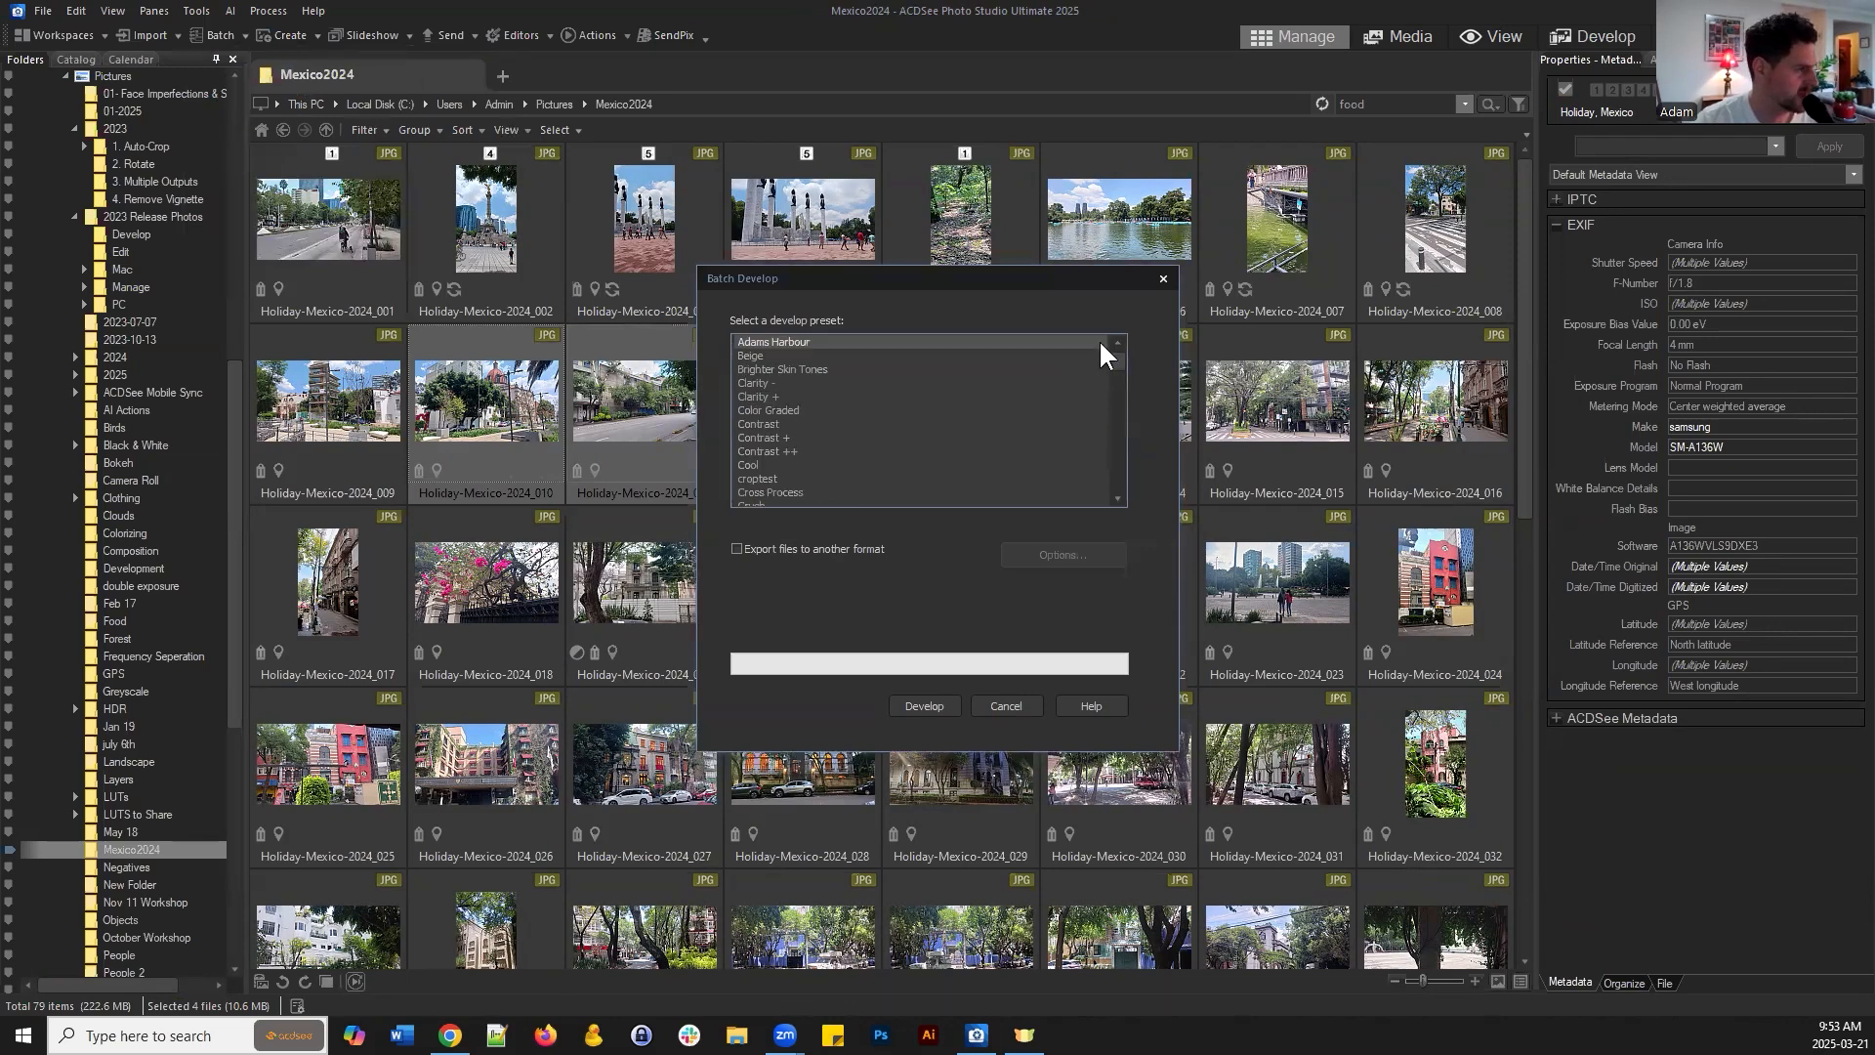
pyautogui.click(810, 477)
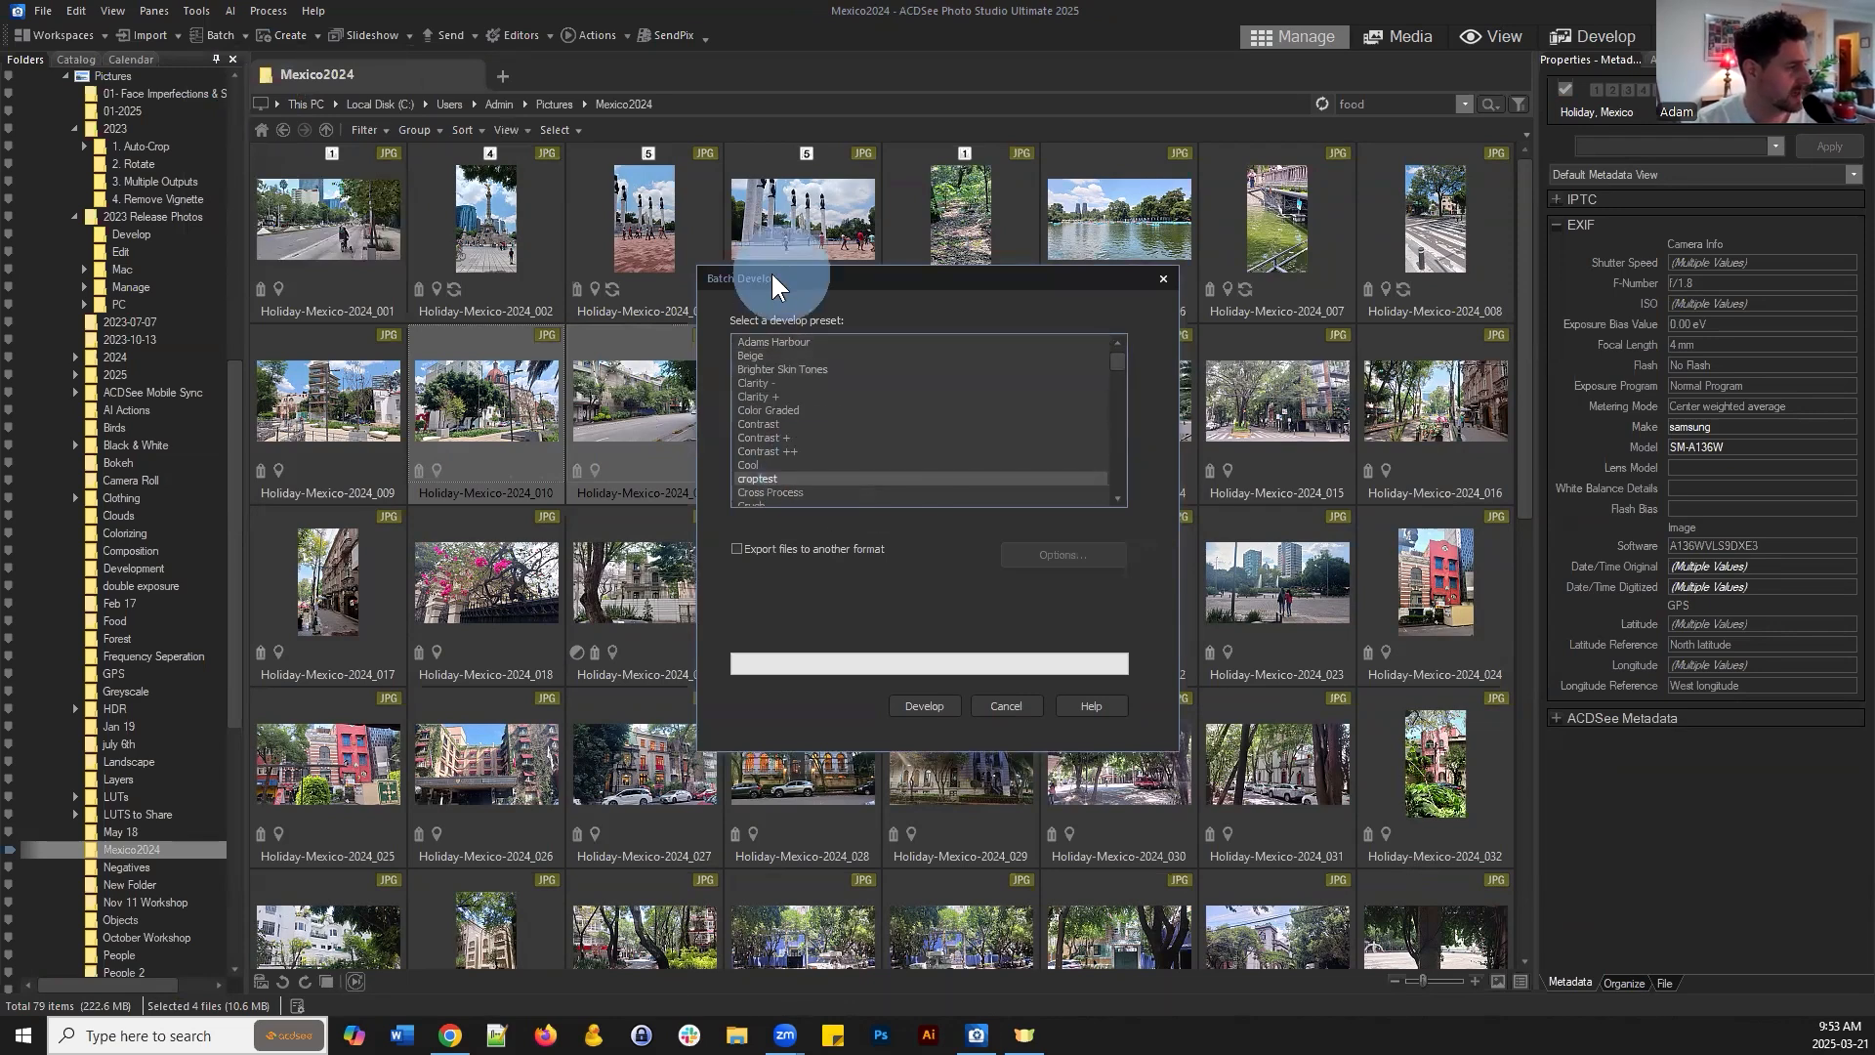
pyautogui.moveTo(771, 271); pyautogui.dragTo(831, 221)
pyautogui.click(966, 653)
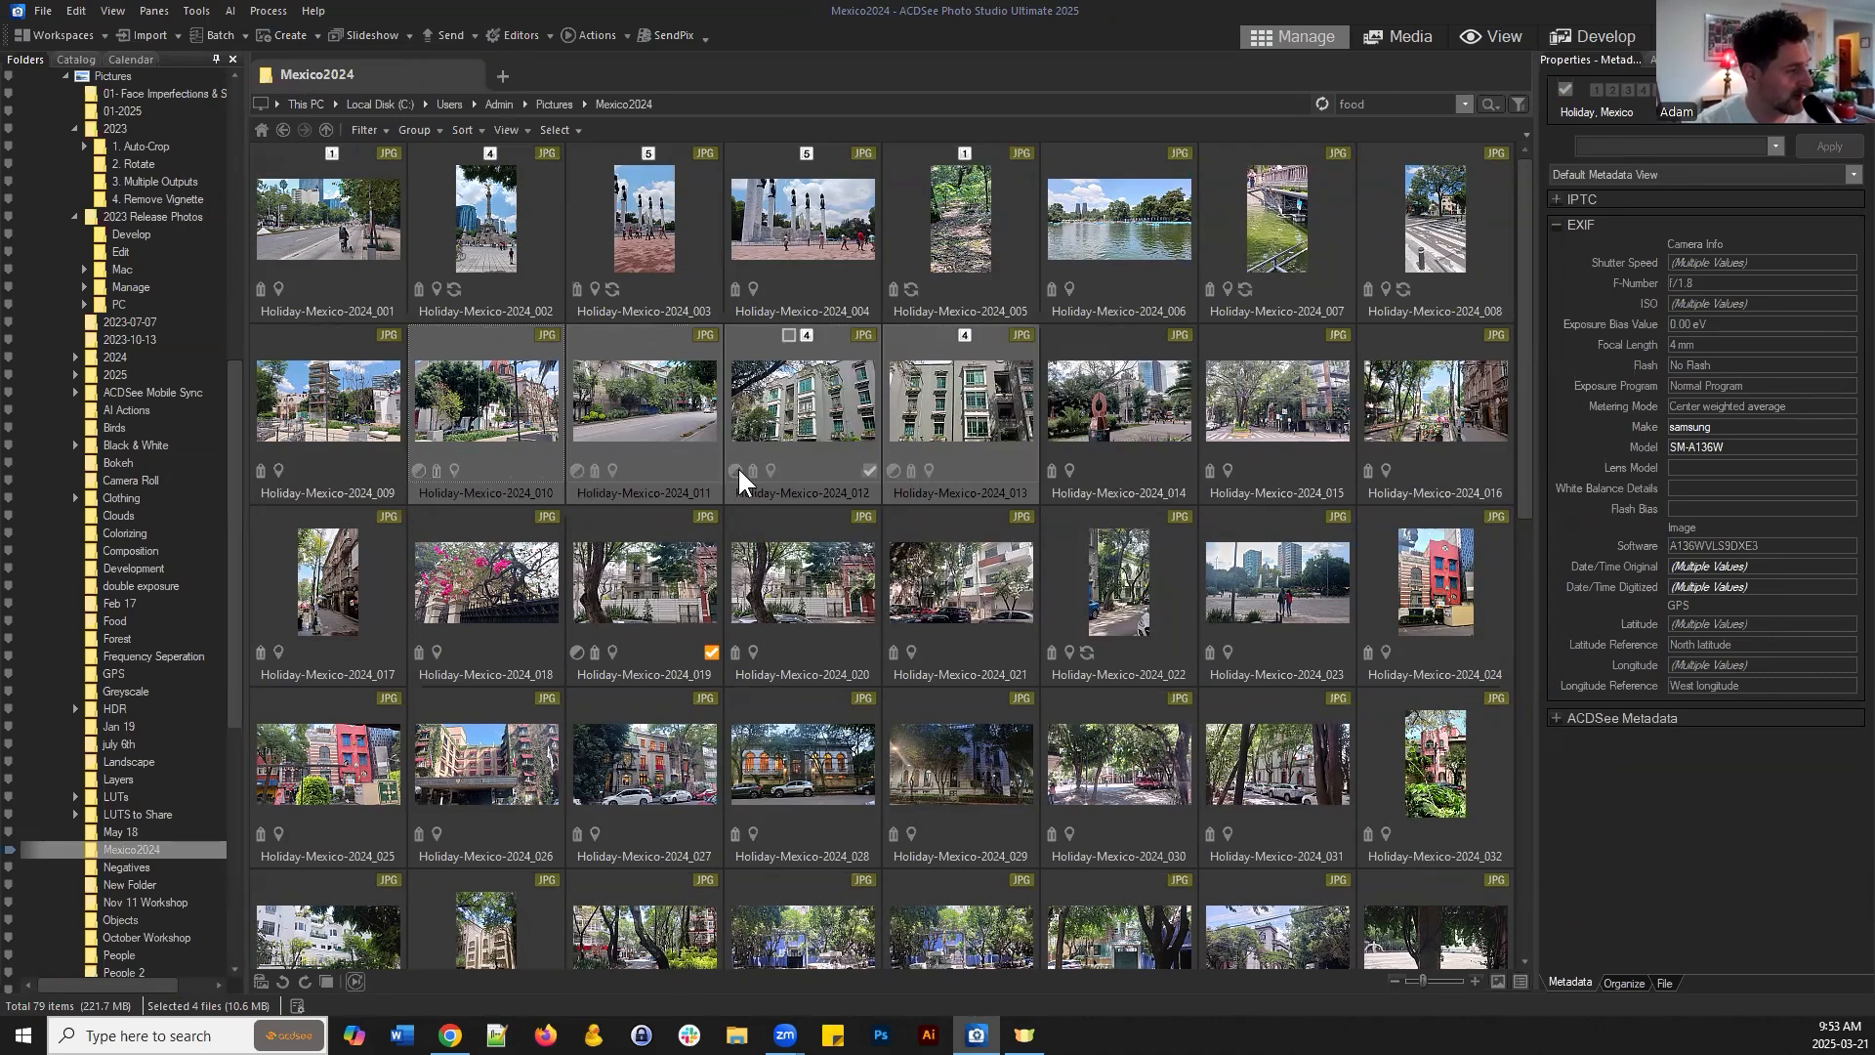
# Restore the four batch-developed photos, Holiday-Mexico-2024_010 through 013, to their originals
pyautogui.rightClick(962, 396)
pyautogui.click(1094, 62)
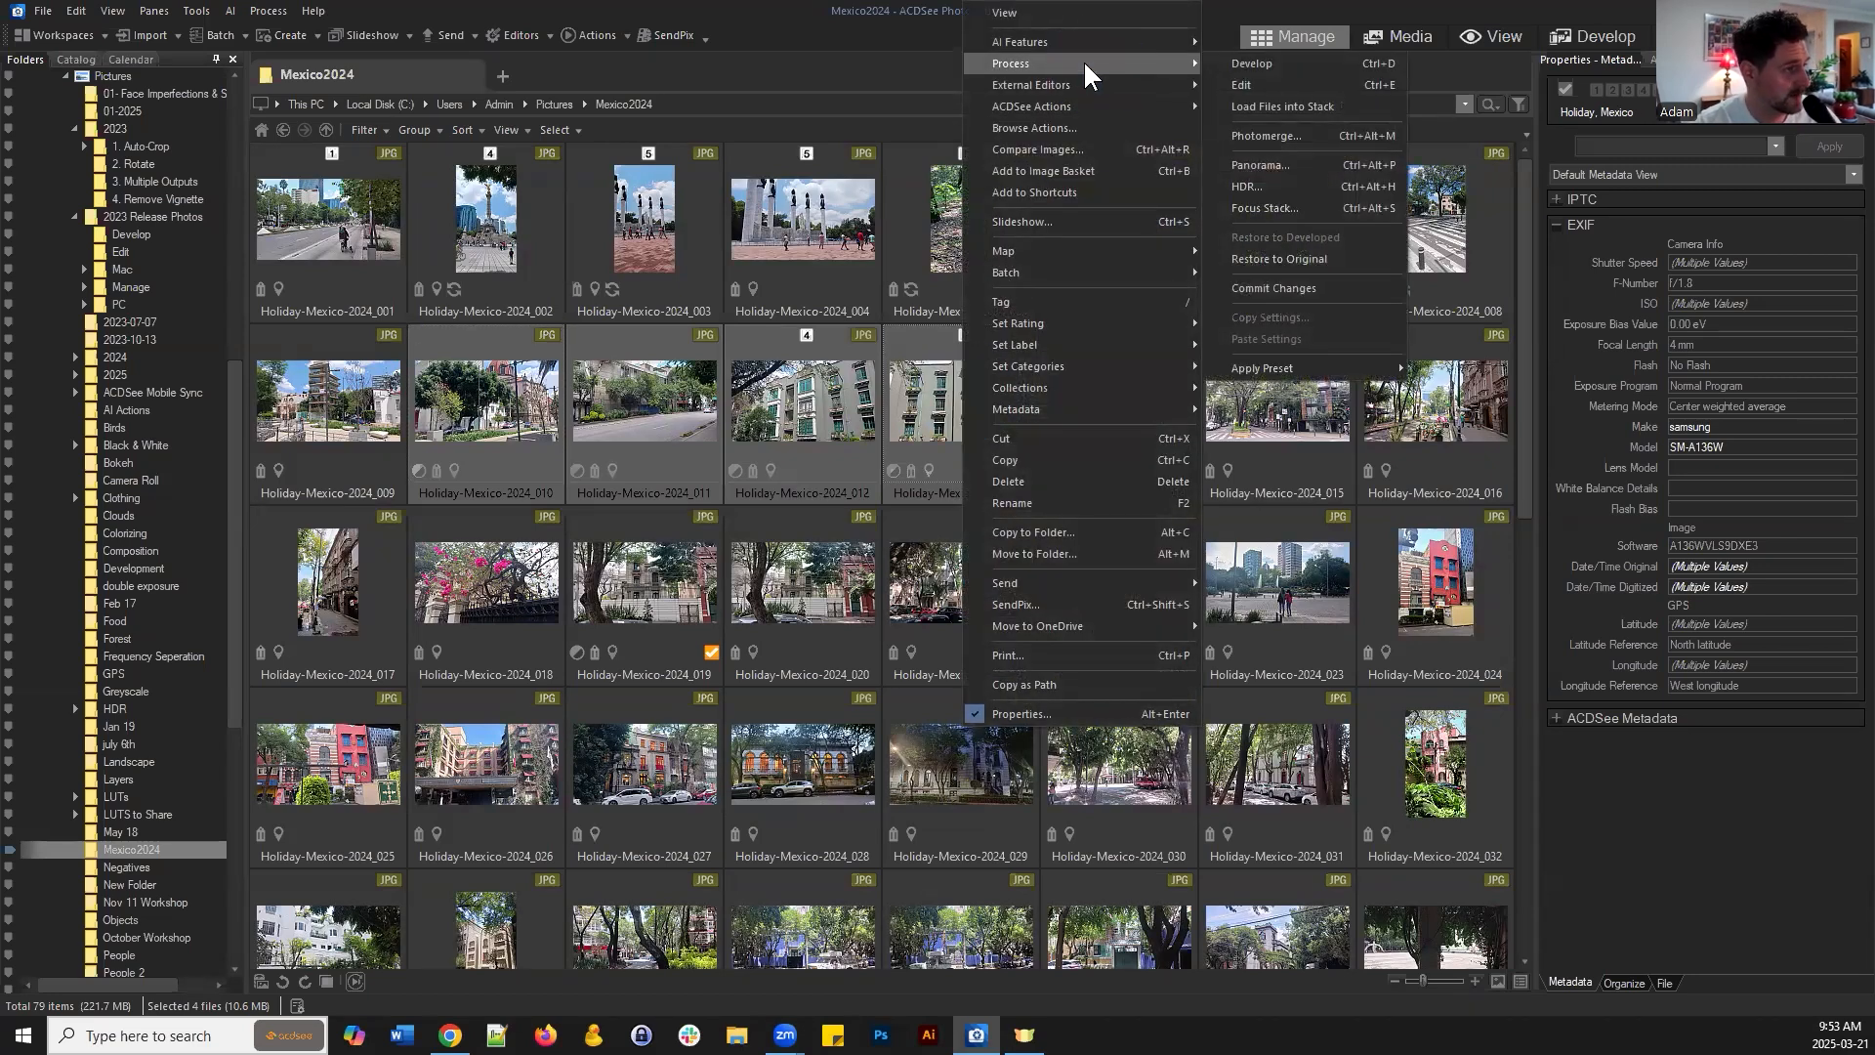
pyautogui.click(1304, 256)
pyautogui.click(980, 548)
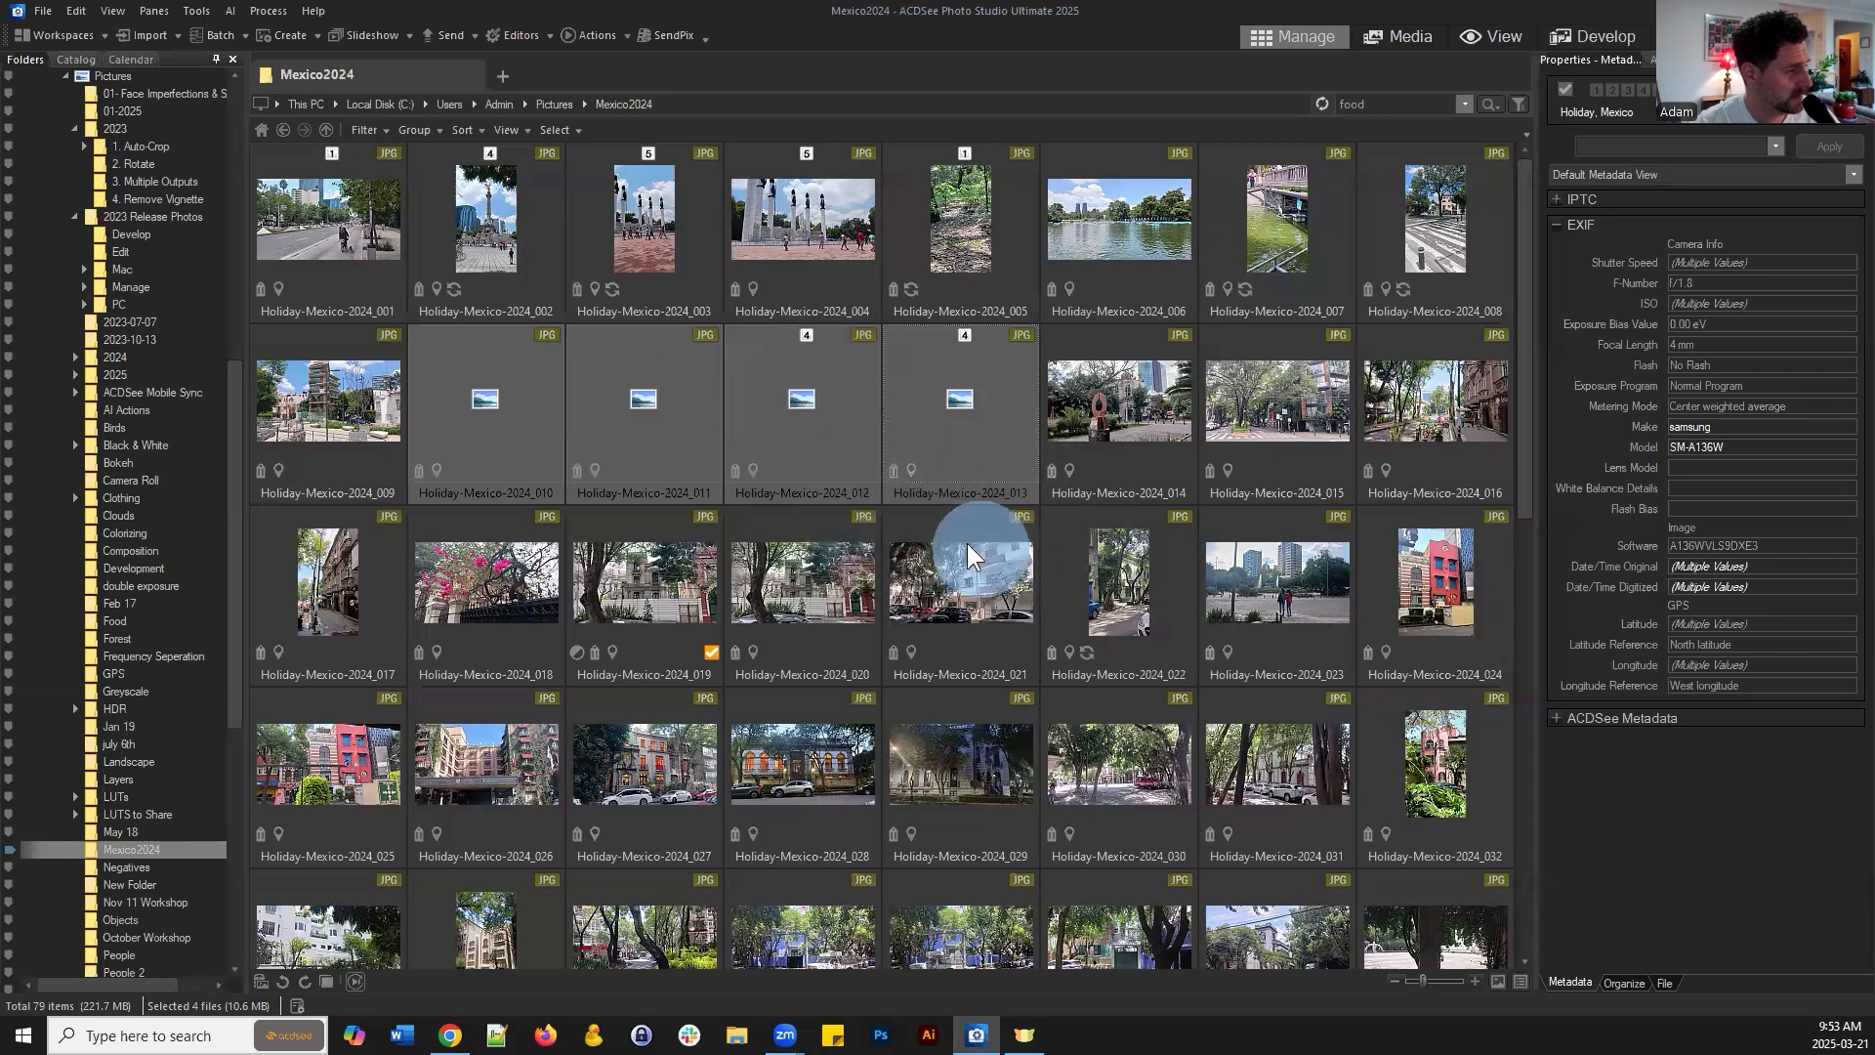
# Run Batch Develop again on Holiday-Mexico-2024_010 through 013 using the croptest preset
pyautogui.click(538, 408)
pyautogui.keyDown('shift'); pyautogui.click(959, 399); pyautogui.keyUp('shift')
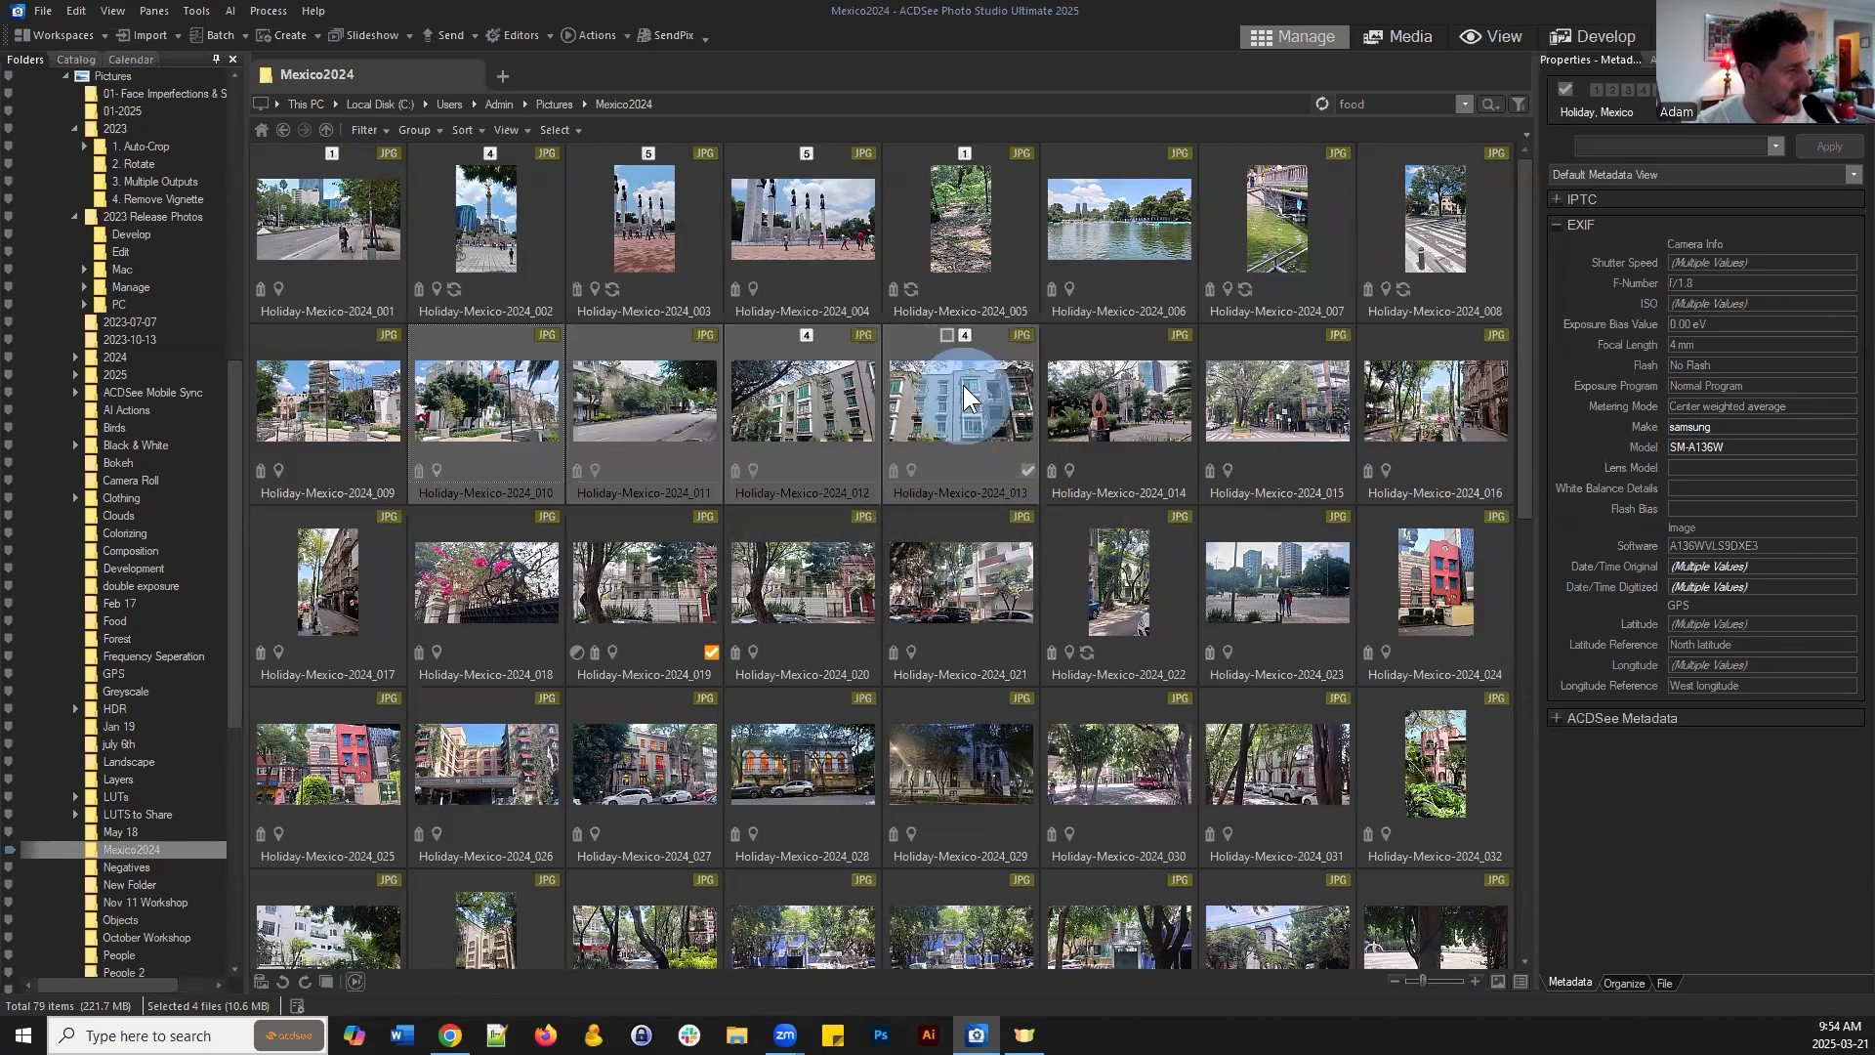
pyautogui.click(225, 31)
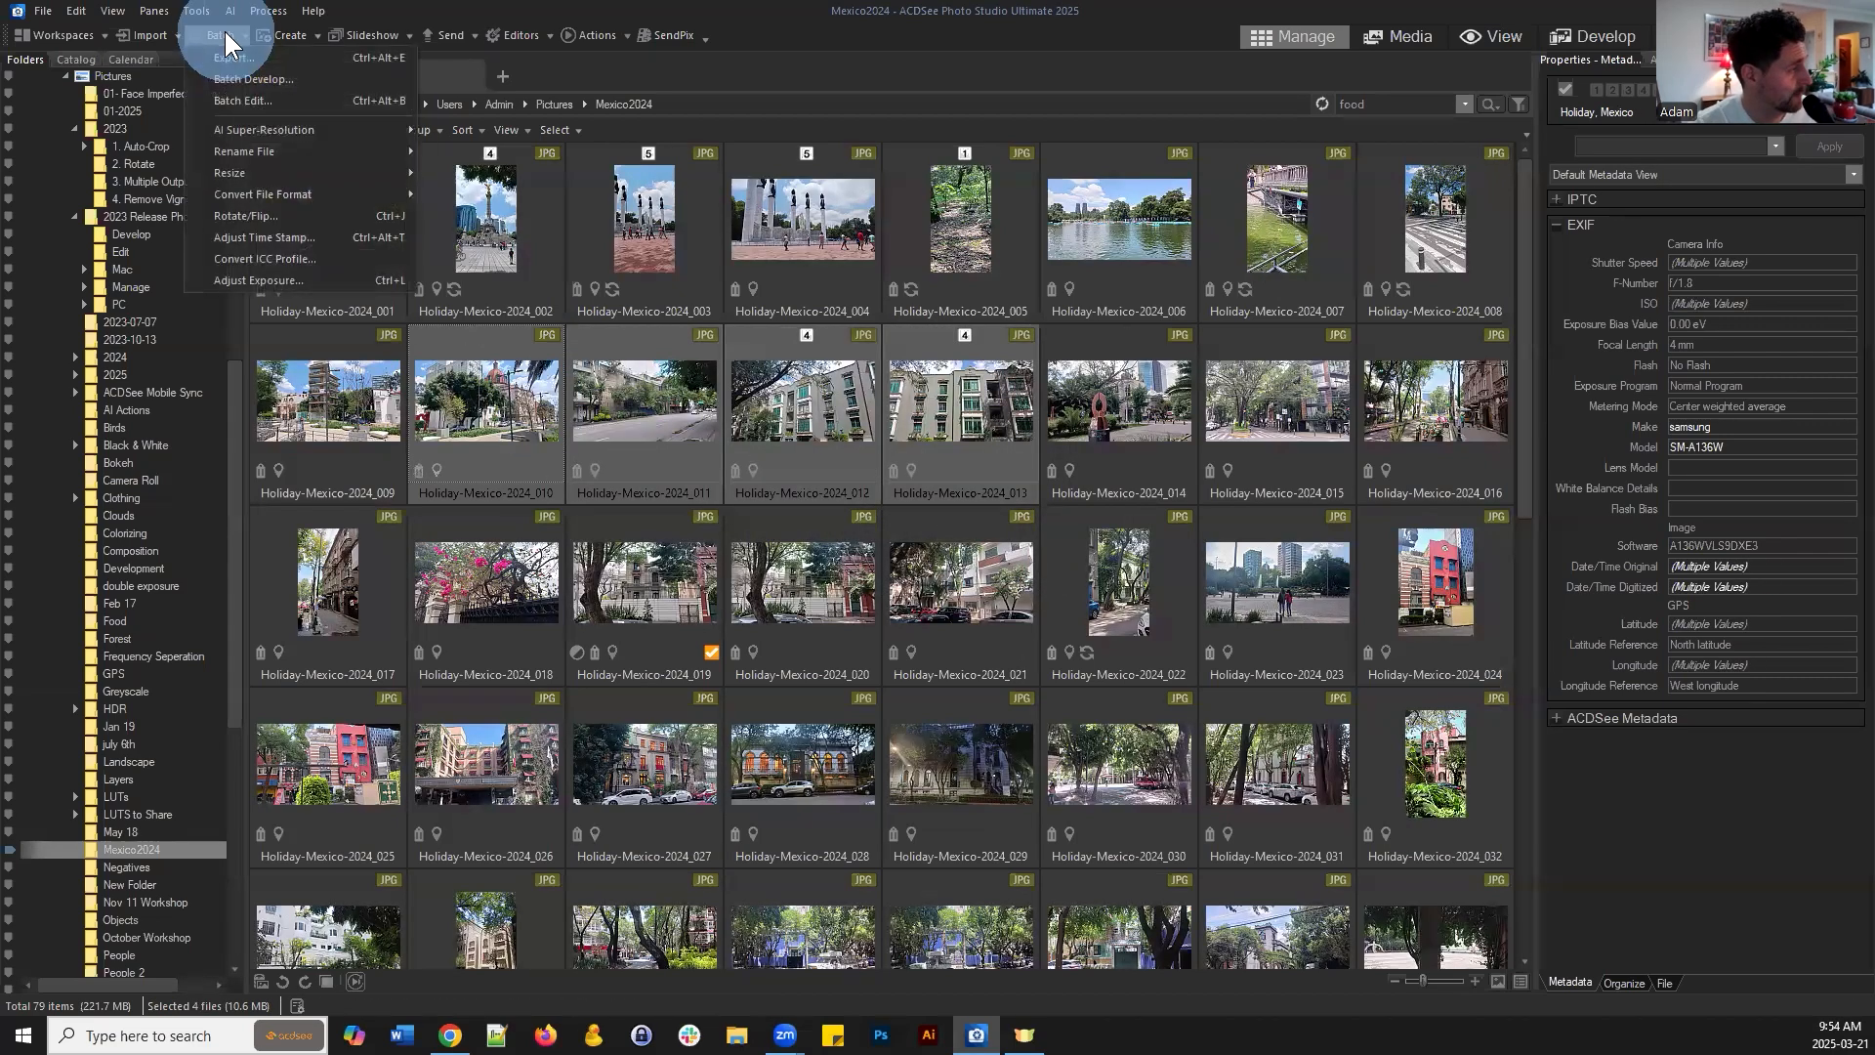
pyautogui.click(248, 68)
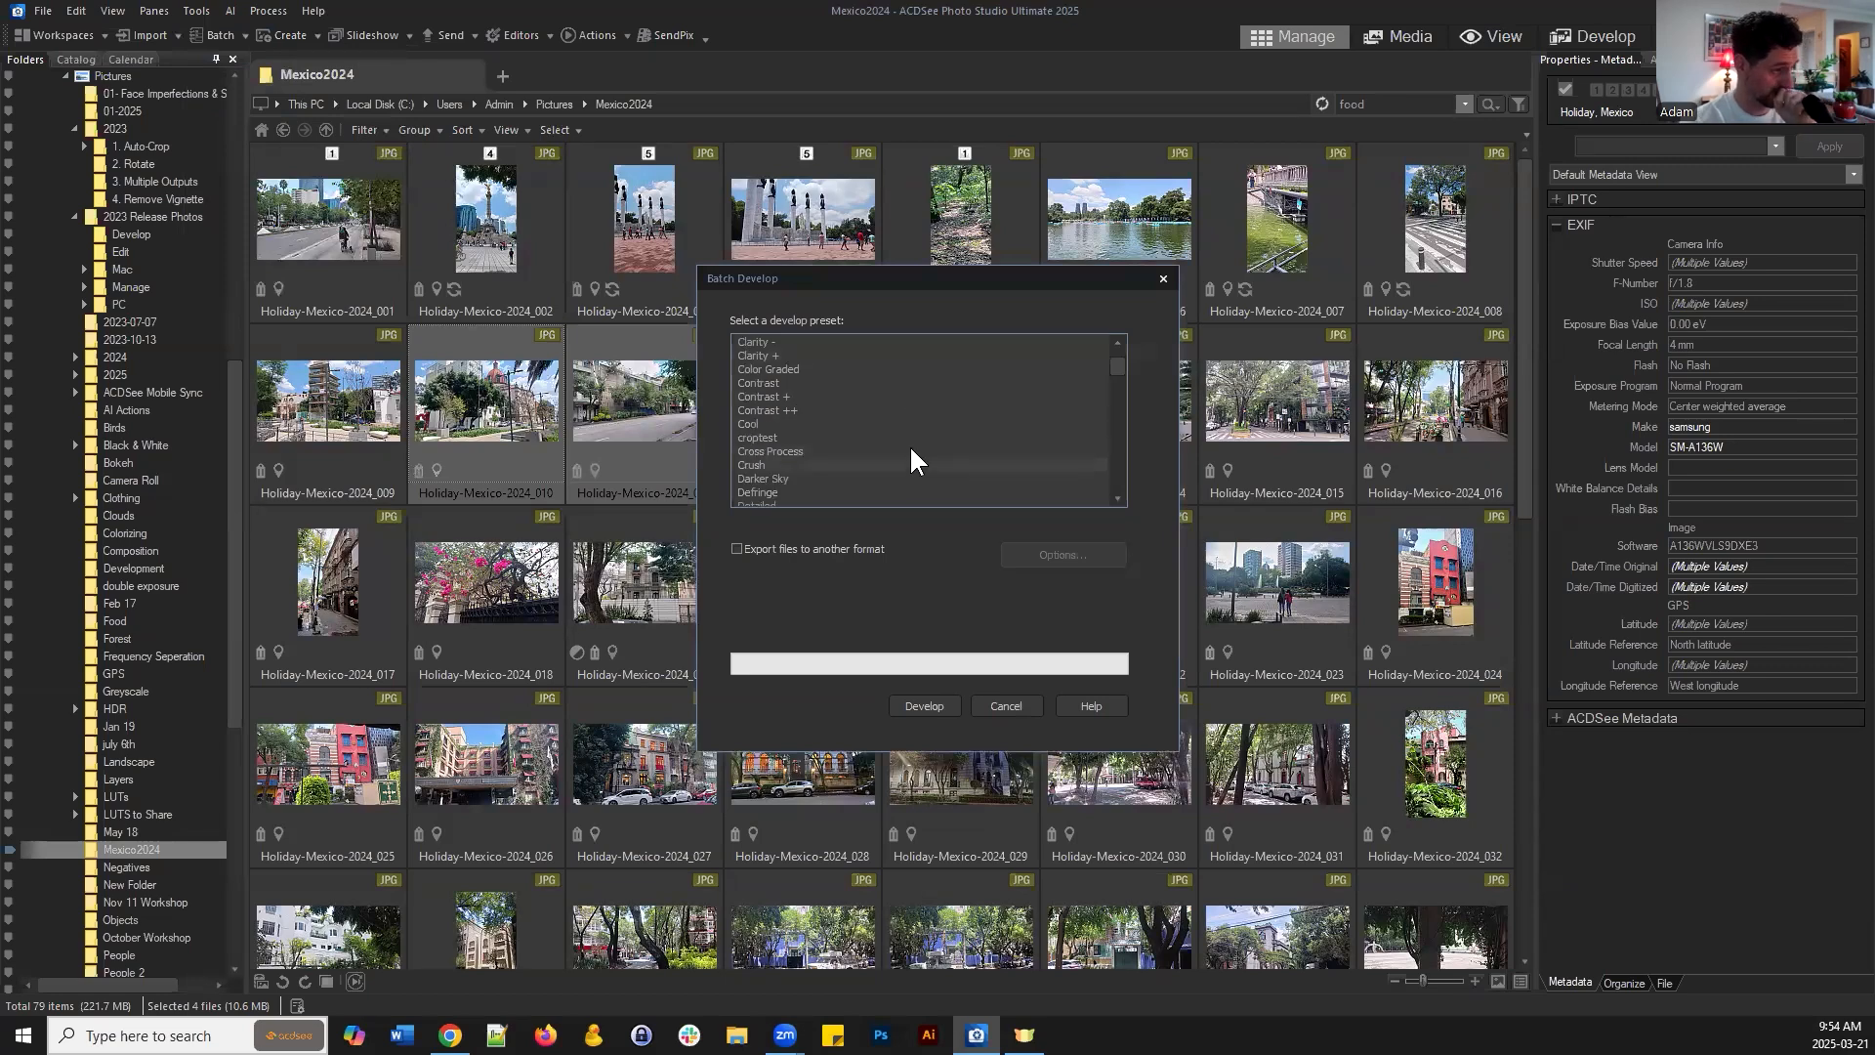
pyautogui.scroll(-2, 820, 371)
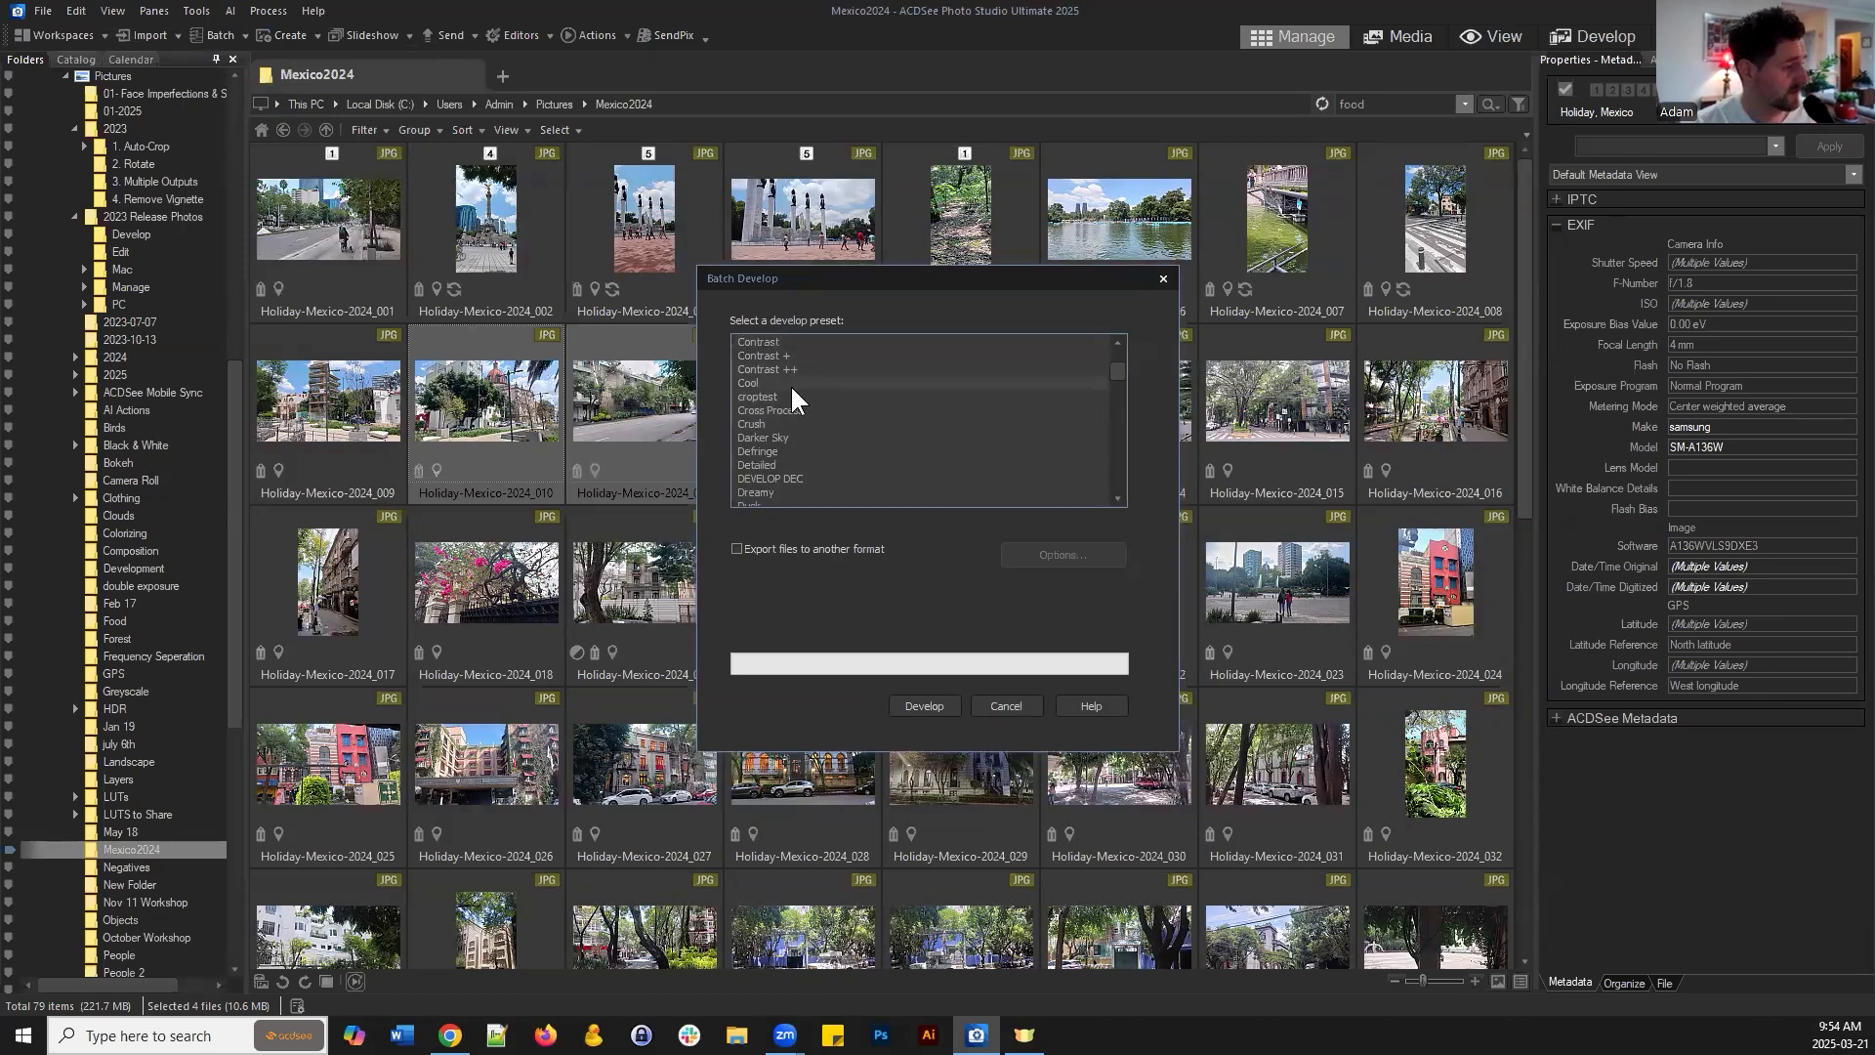
pyautogui.click(760, 396)
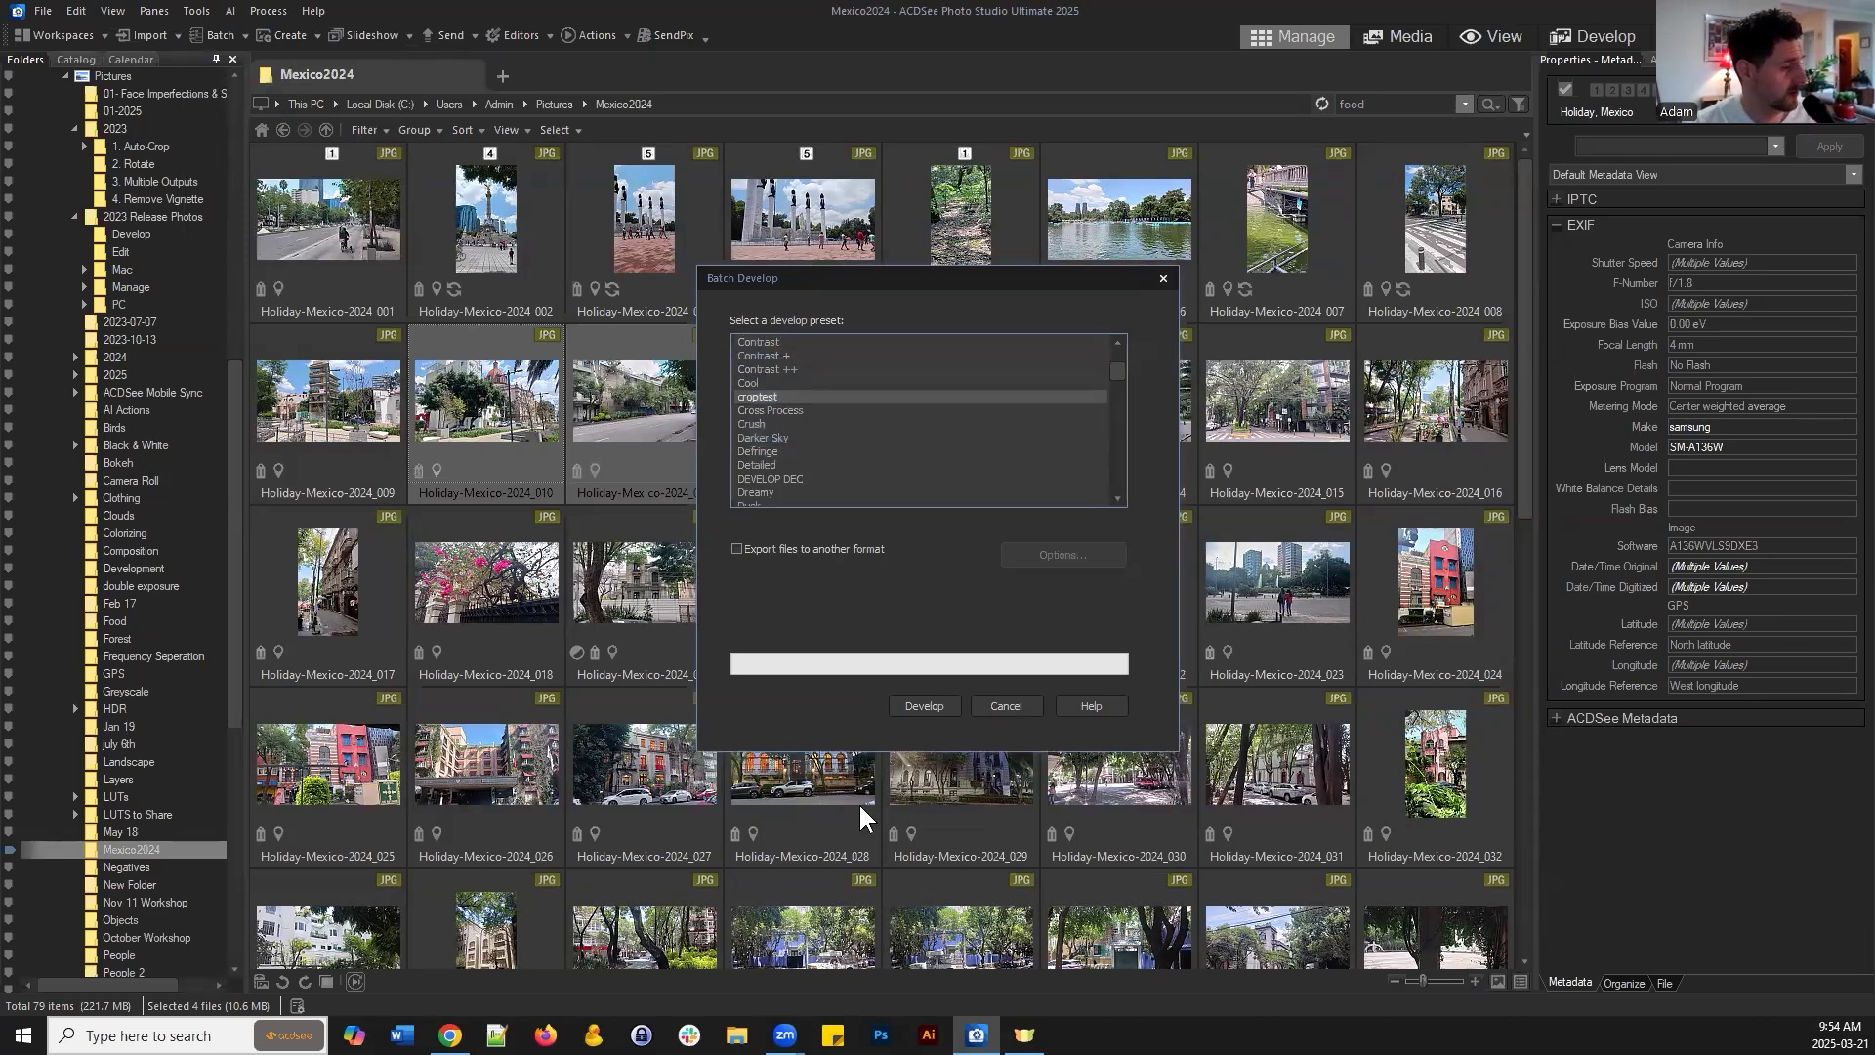
pyautogui.click(918, 701)
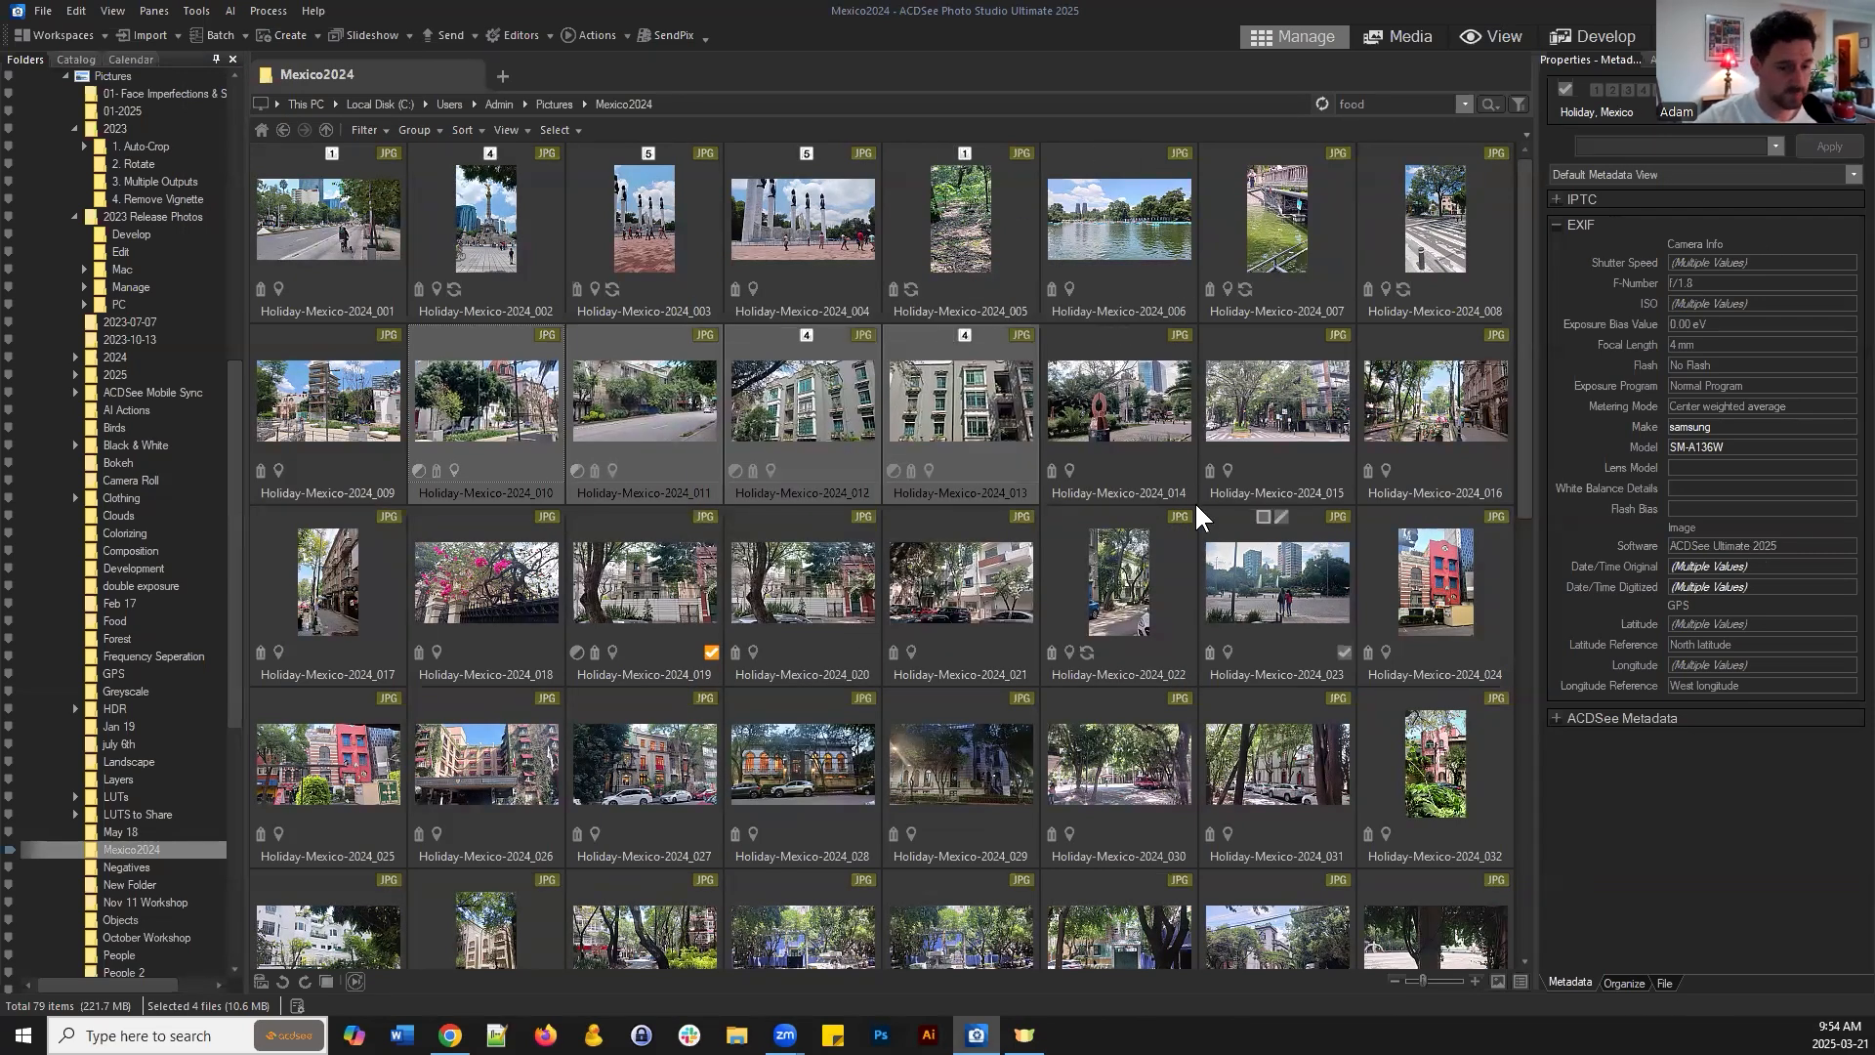
# Restore Holiday-Mexico-2024_010 through 013 to their originals again, and select only Holiday-Mexico-2024_013
pyautogui.click(494, 402)
pyautogui.keyDown('shift'); pyautogui.click(947, 405); pyautogui.keyUp('shift')
pyautogui.rightClick(948, 404)
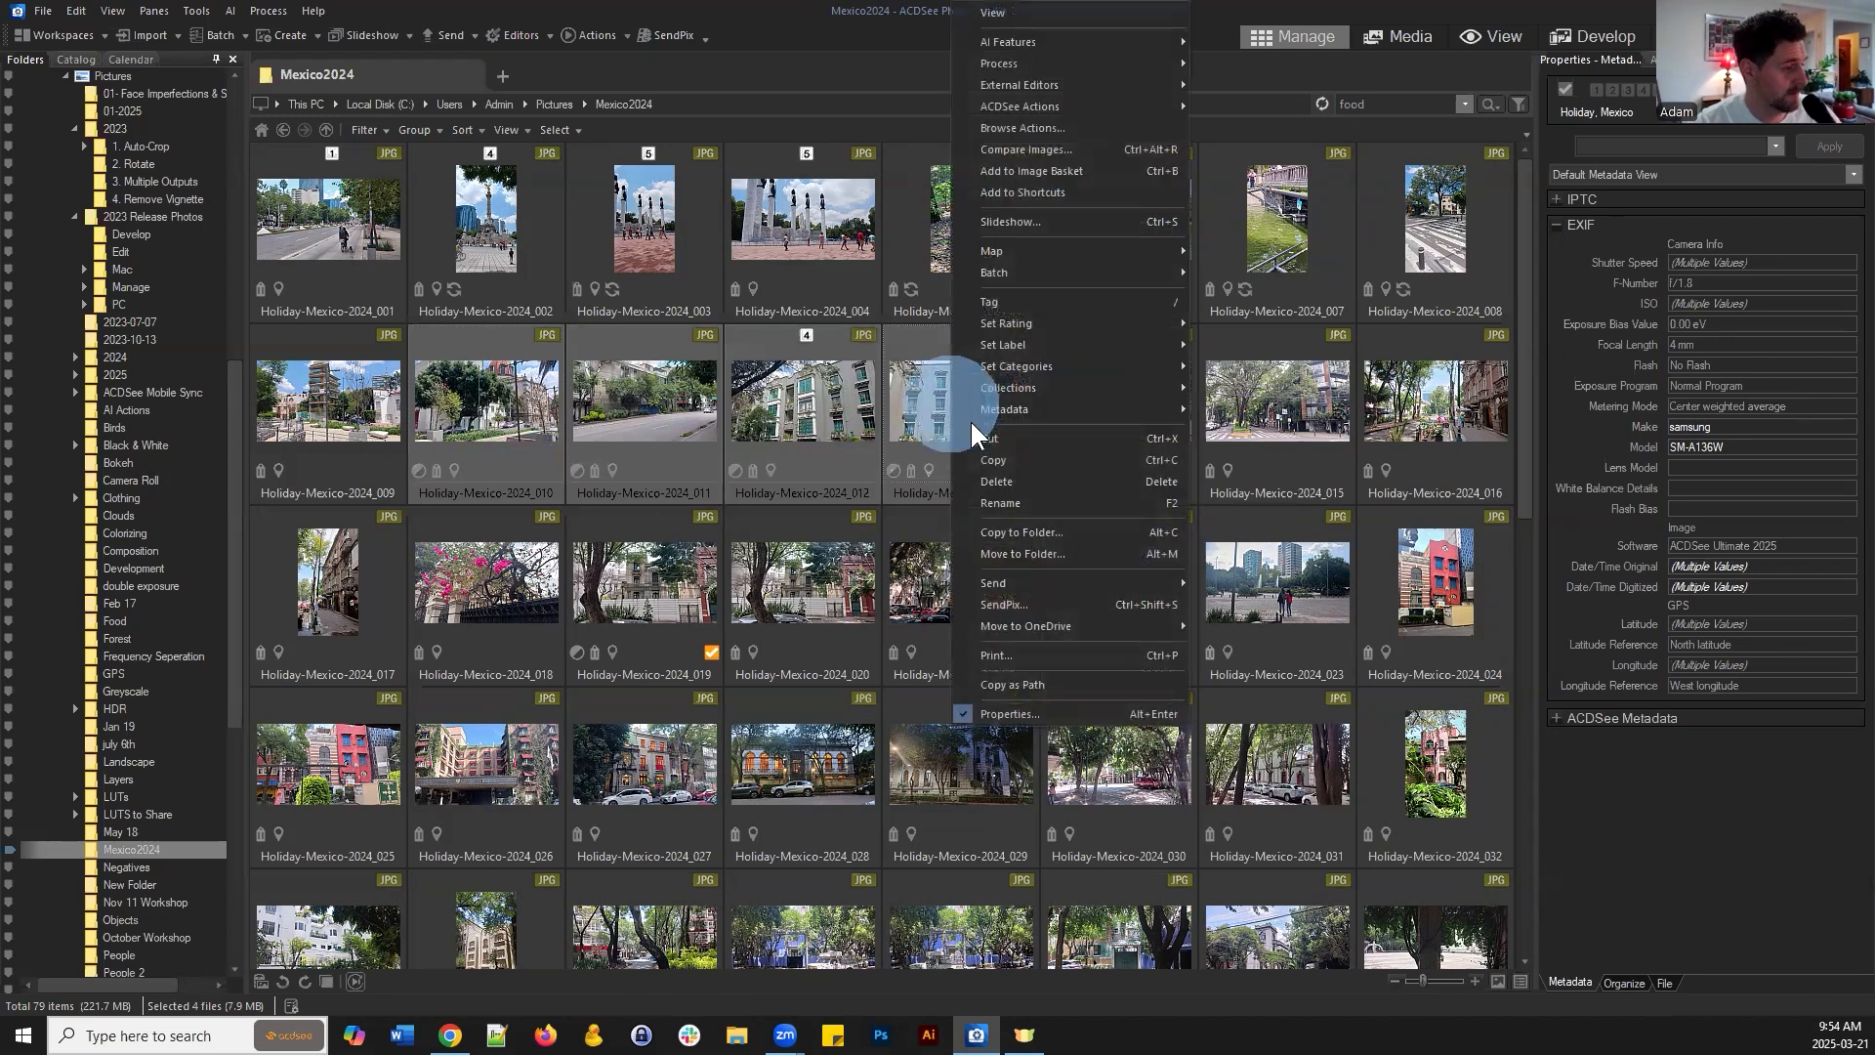
pyautogui.click(1092, 67)
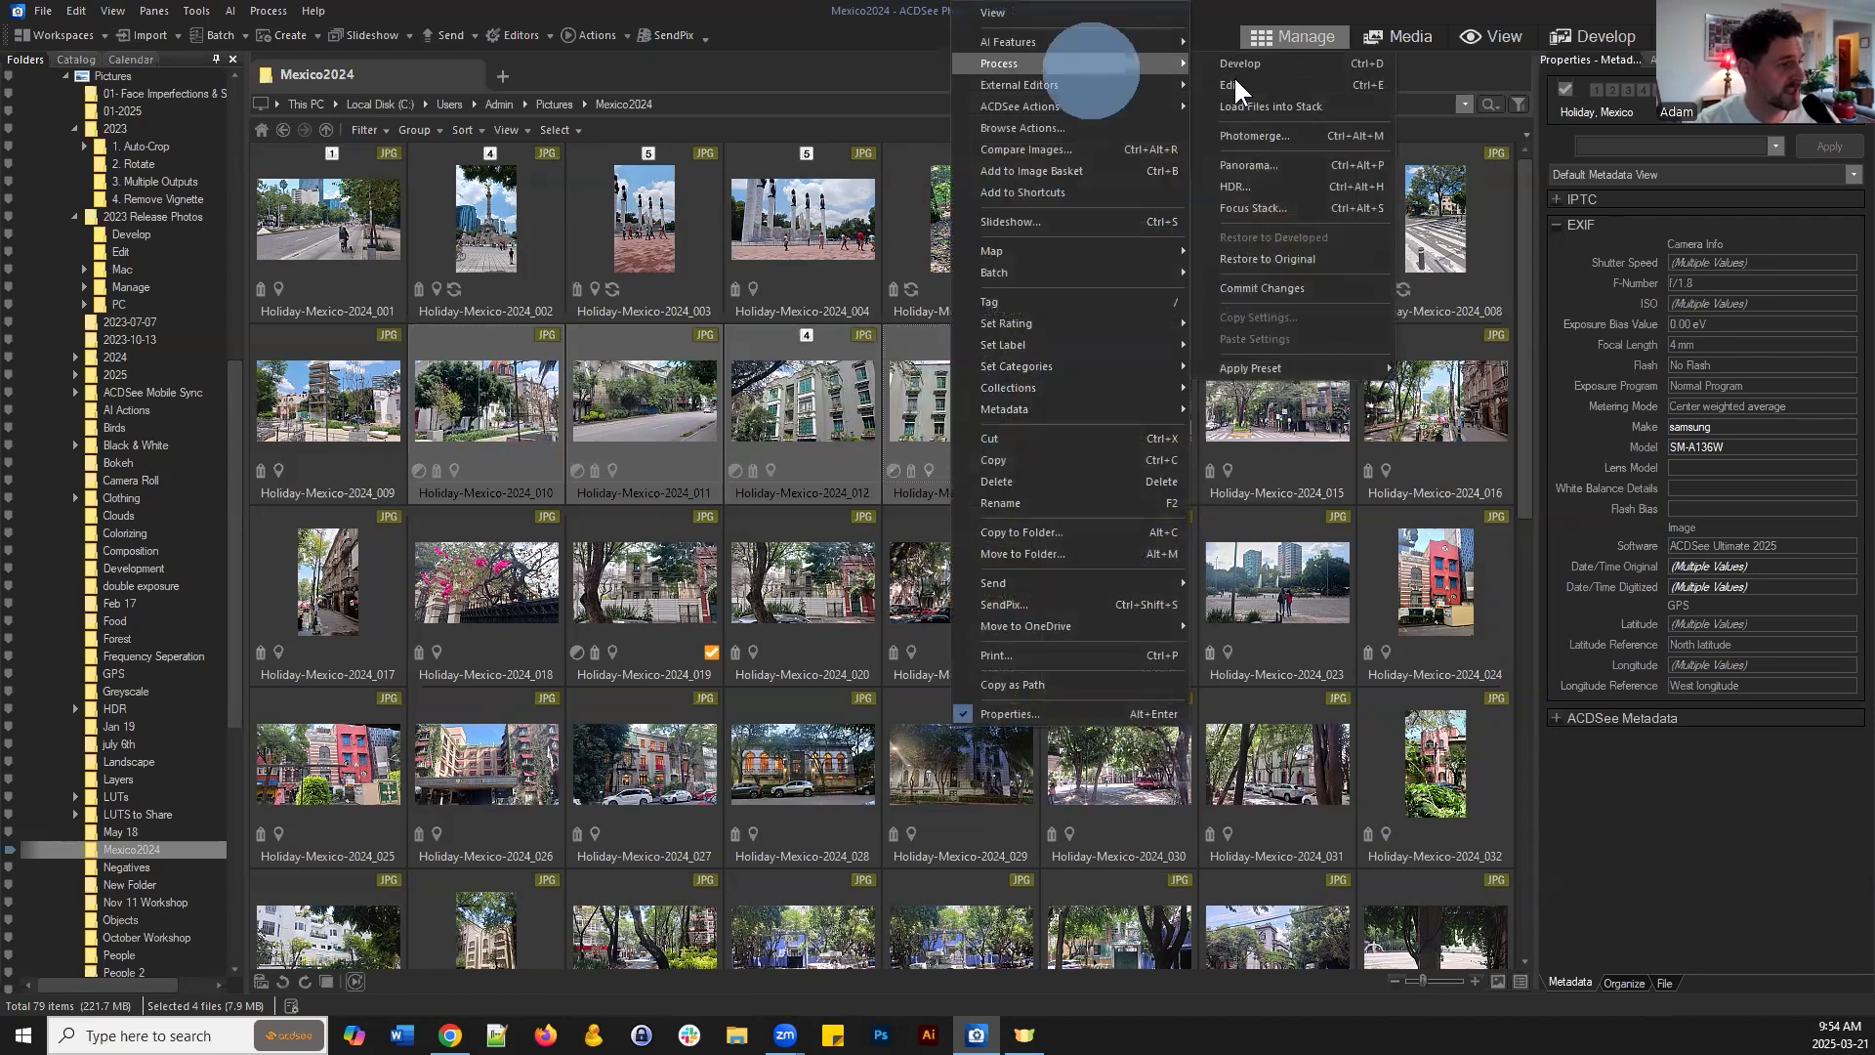
pyautogui.click(1310, 263)
pyautogui.click(955, 557)
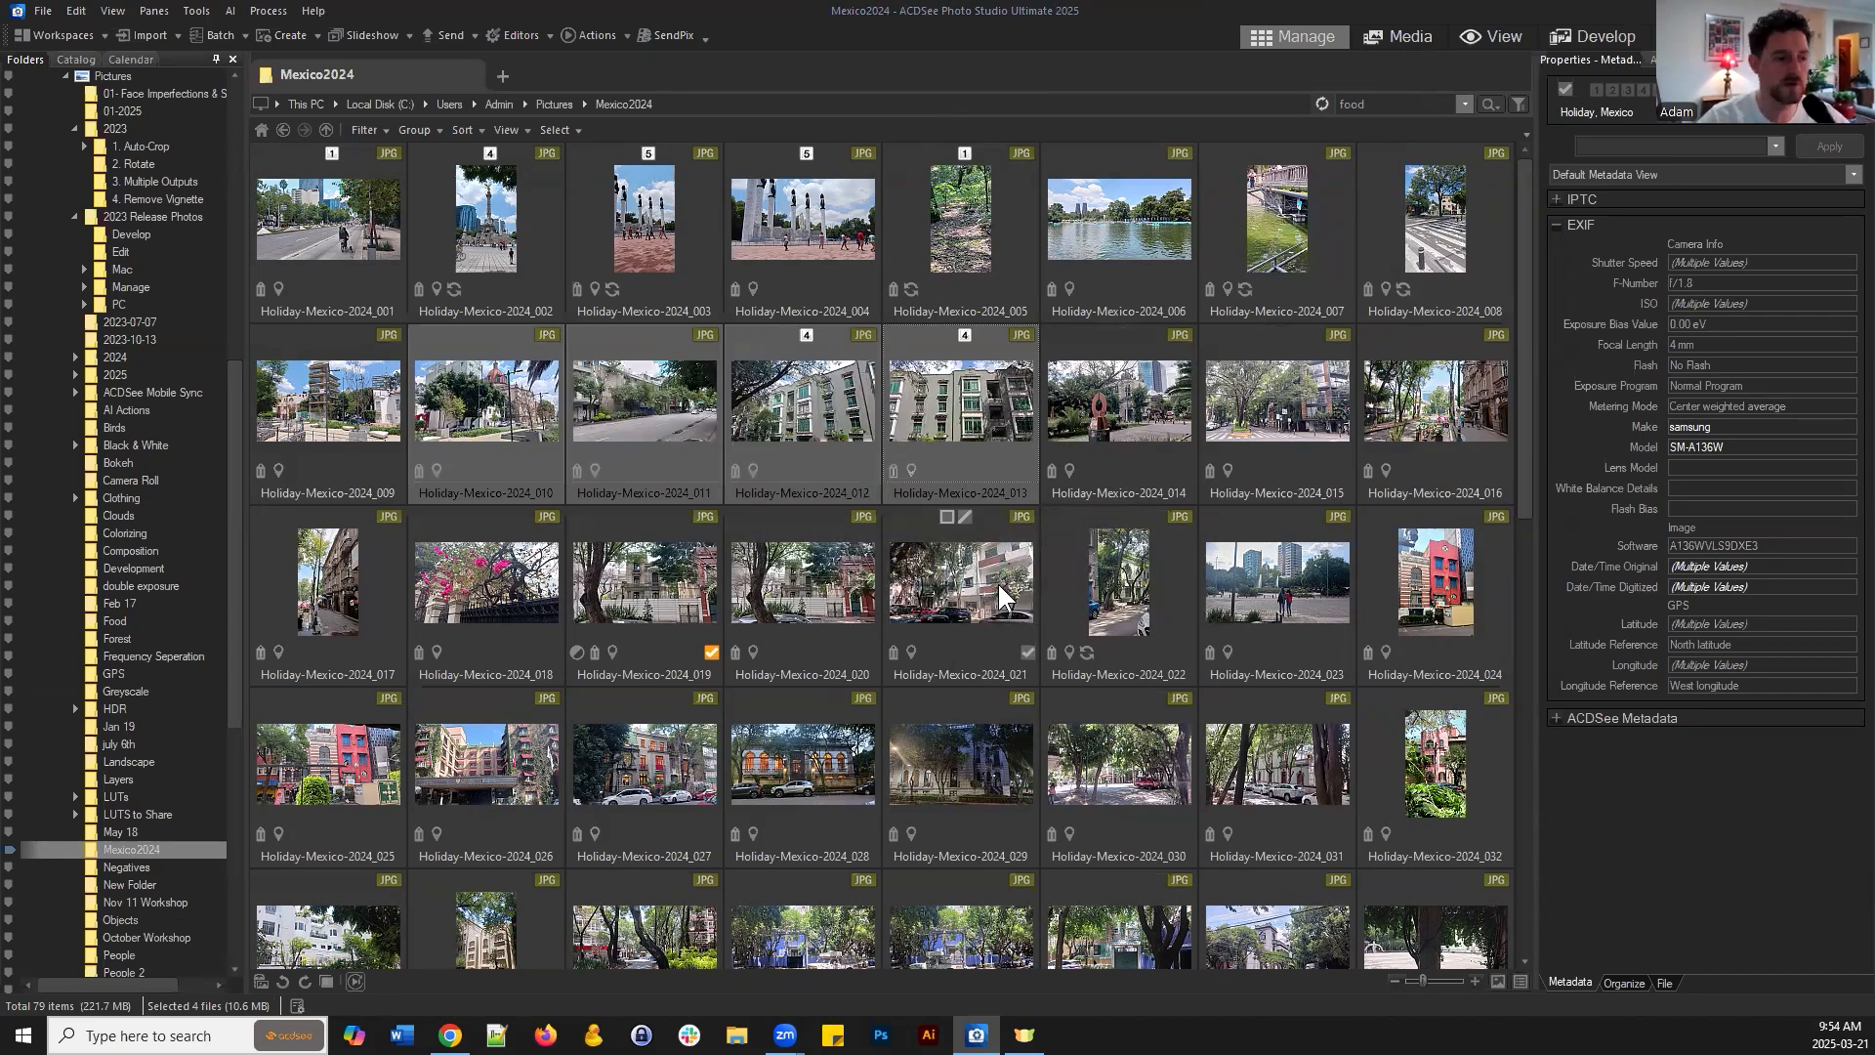
pyautogui.click(1214, 355)
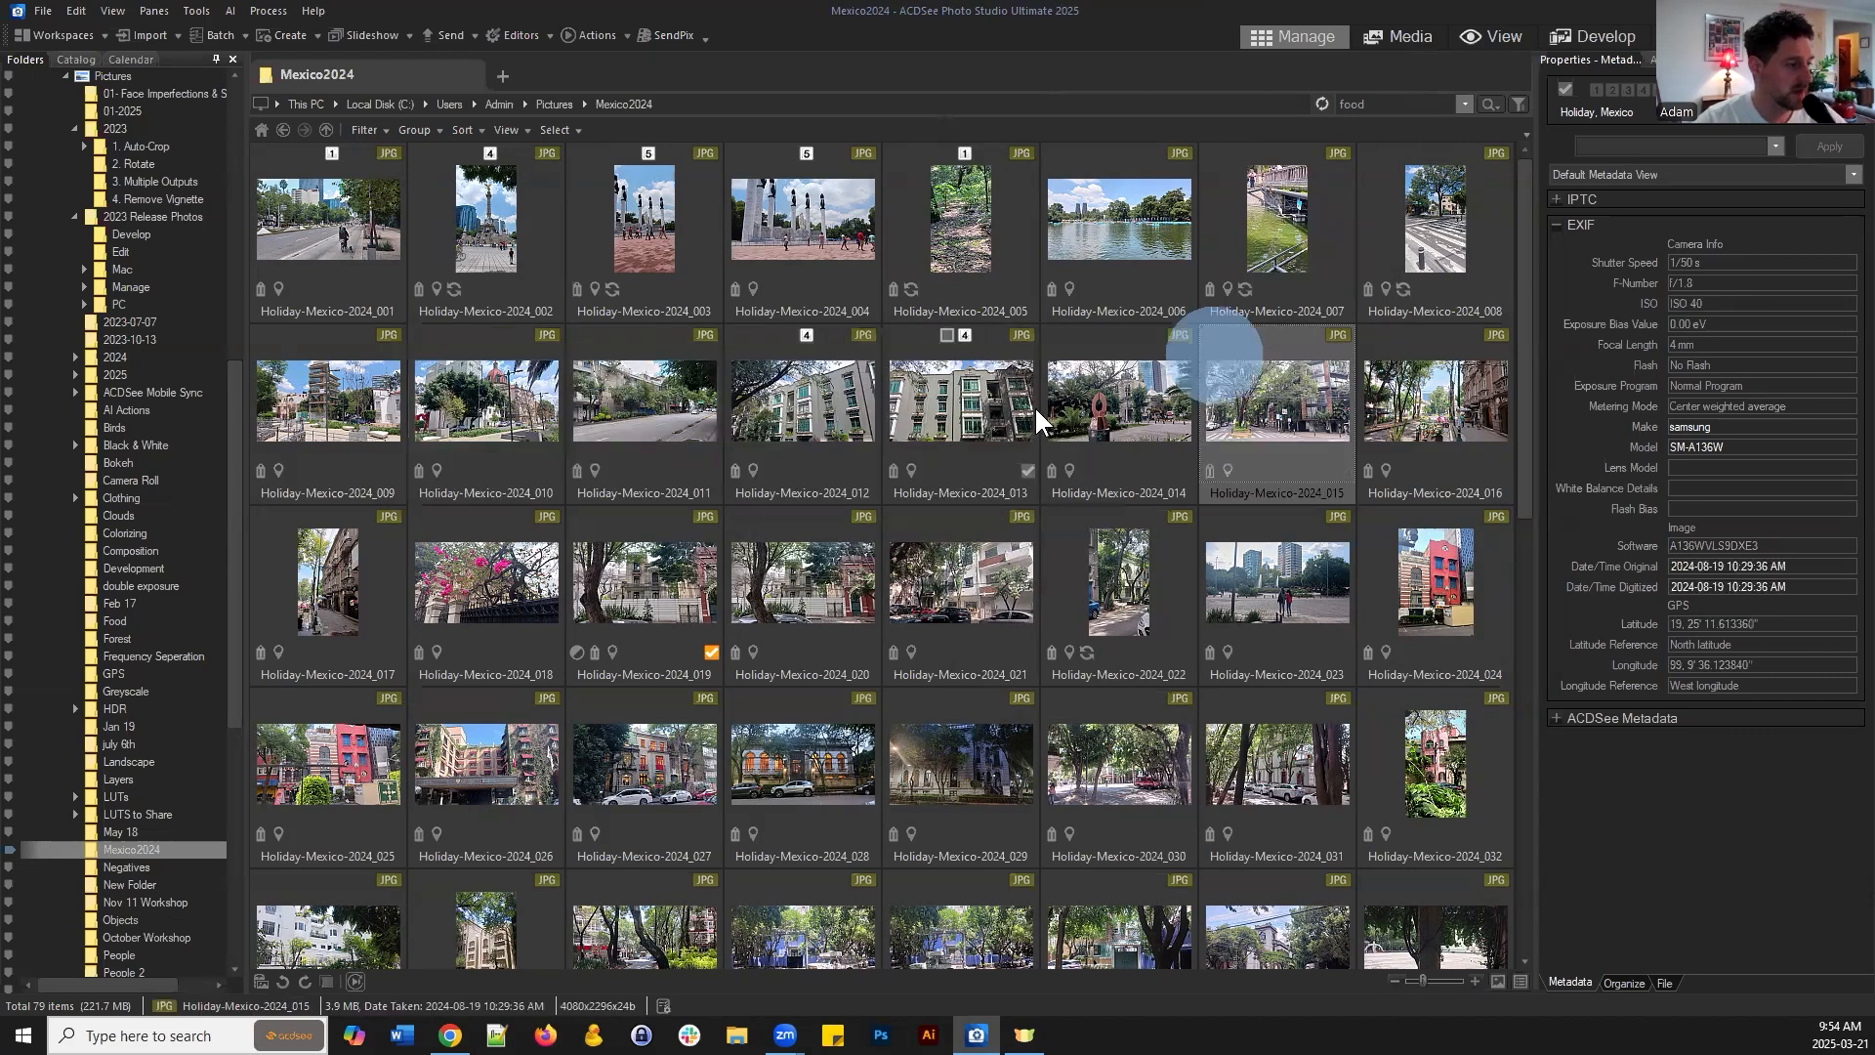
pyautogui.click(1034, 406)
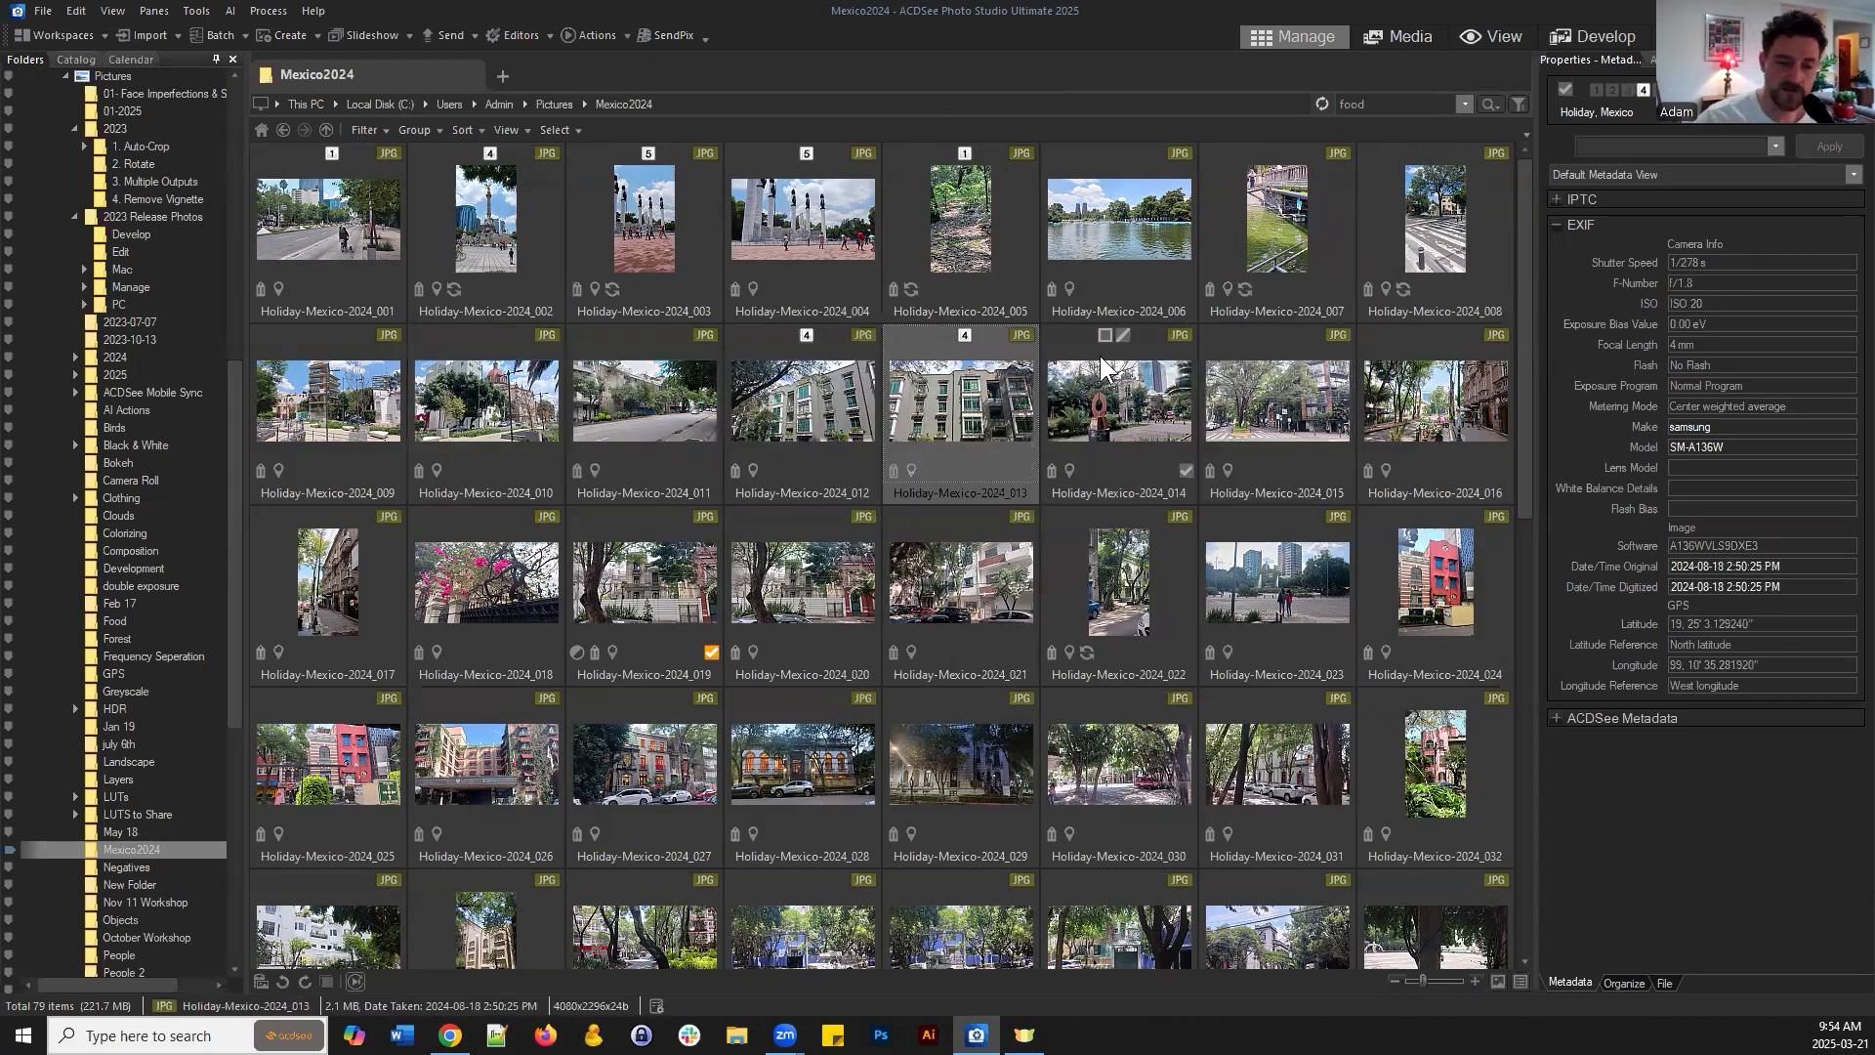